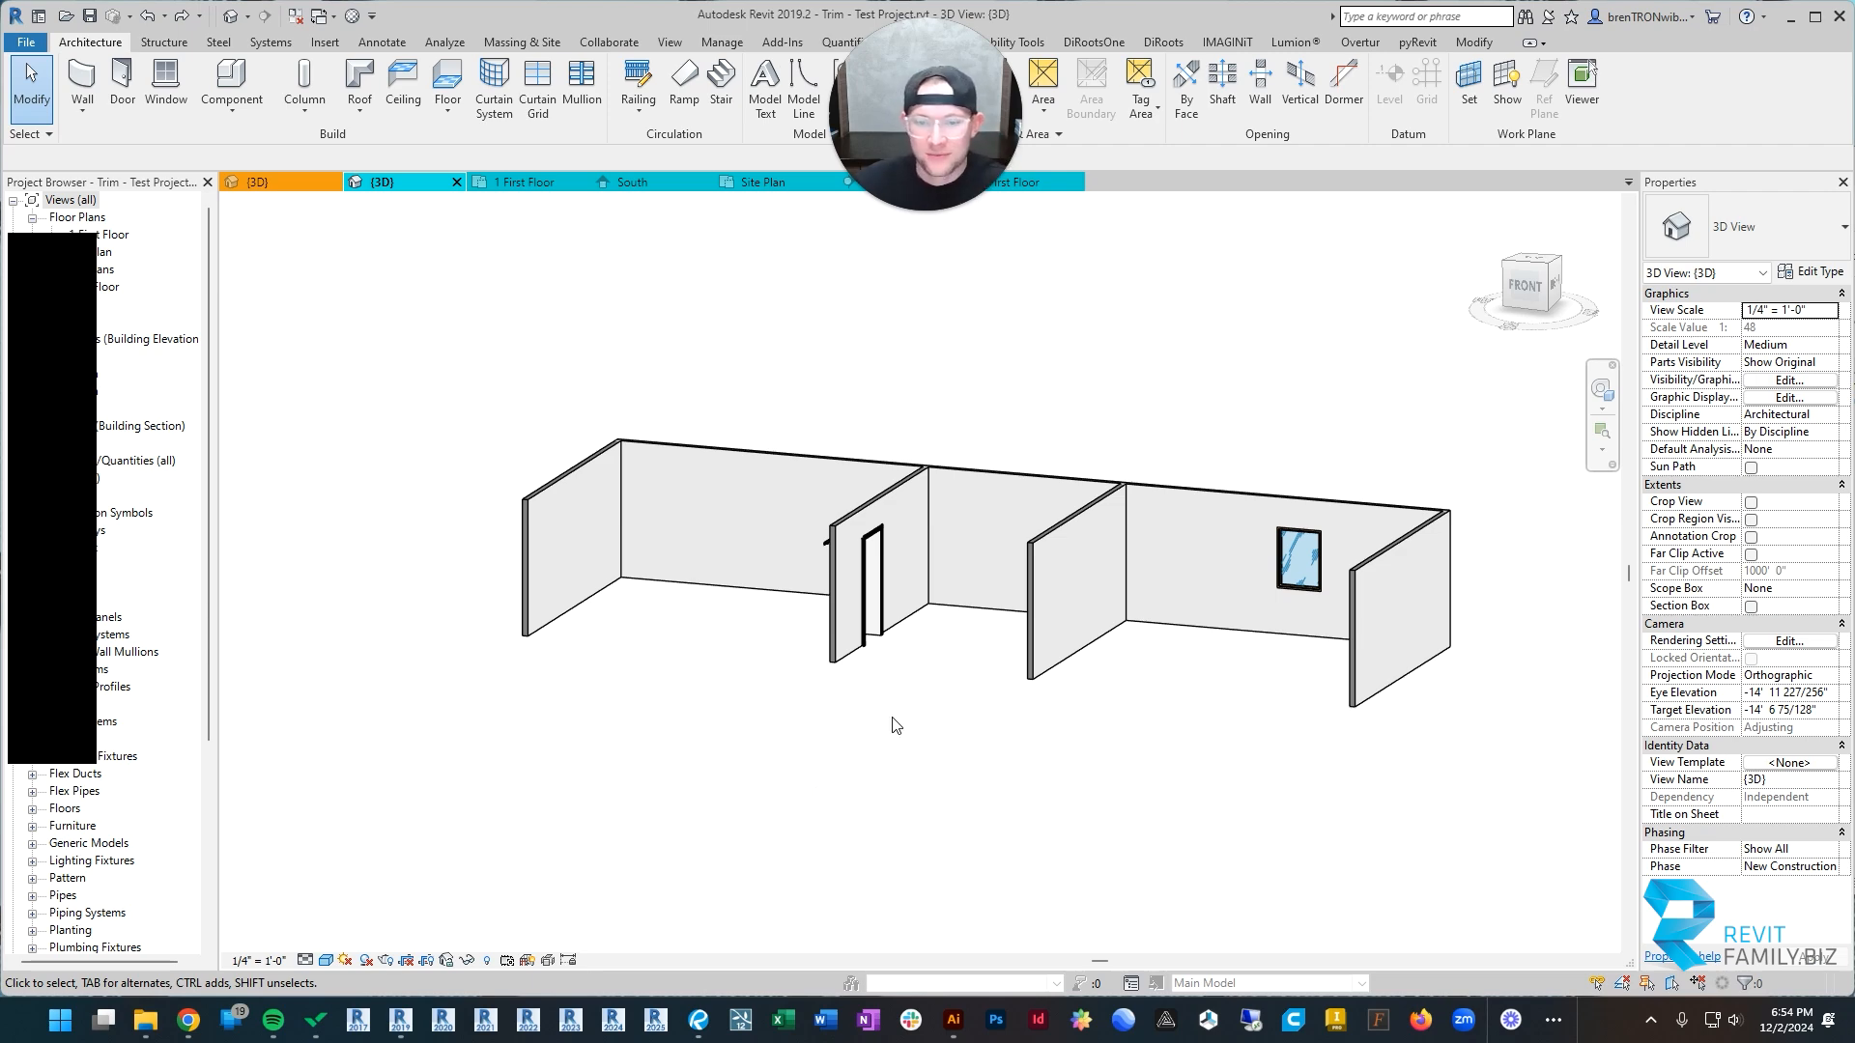
pyautogui.keyDown('shift'); pyautogui.moveTo(893, 725); pyautogui.dragTo(1159, 589, button='middle'); pyautogui.keyUp('shift')
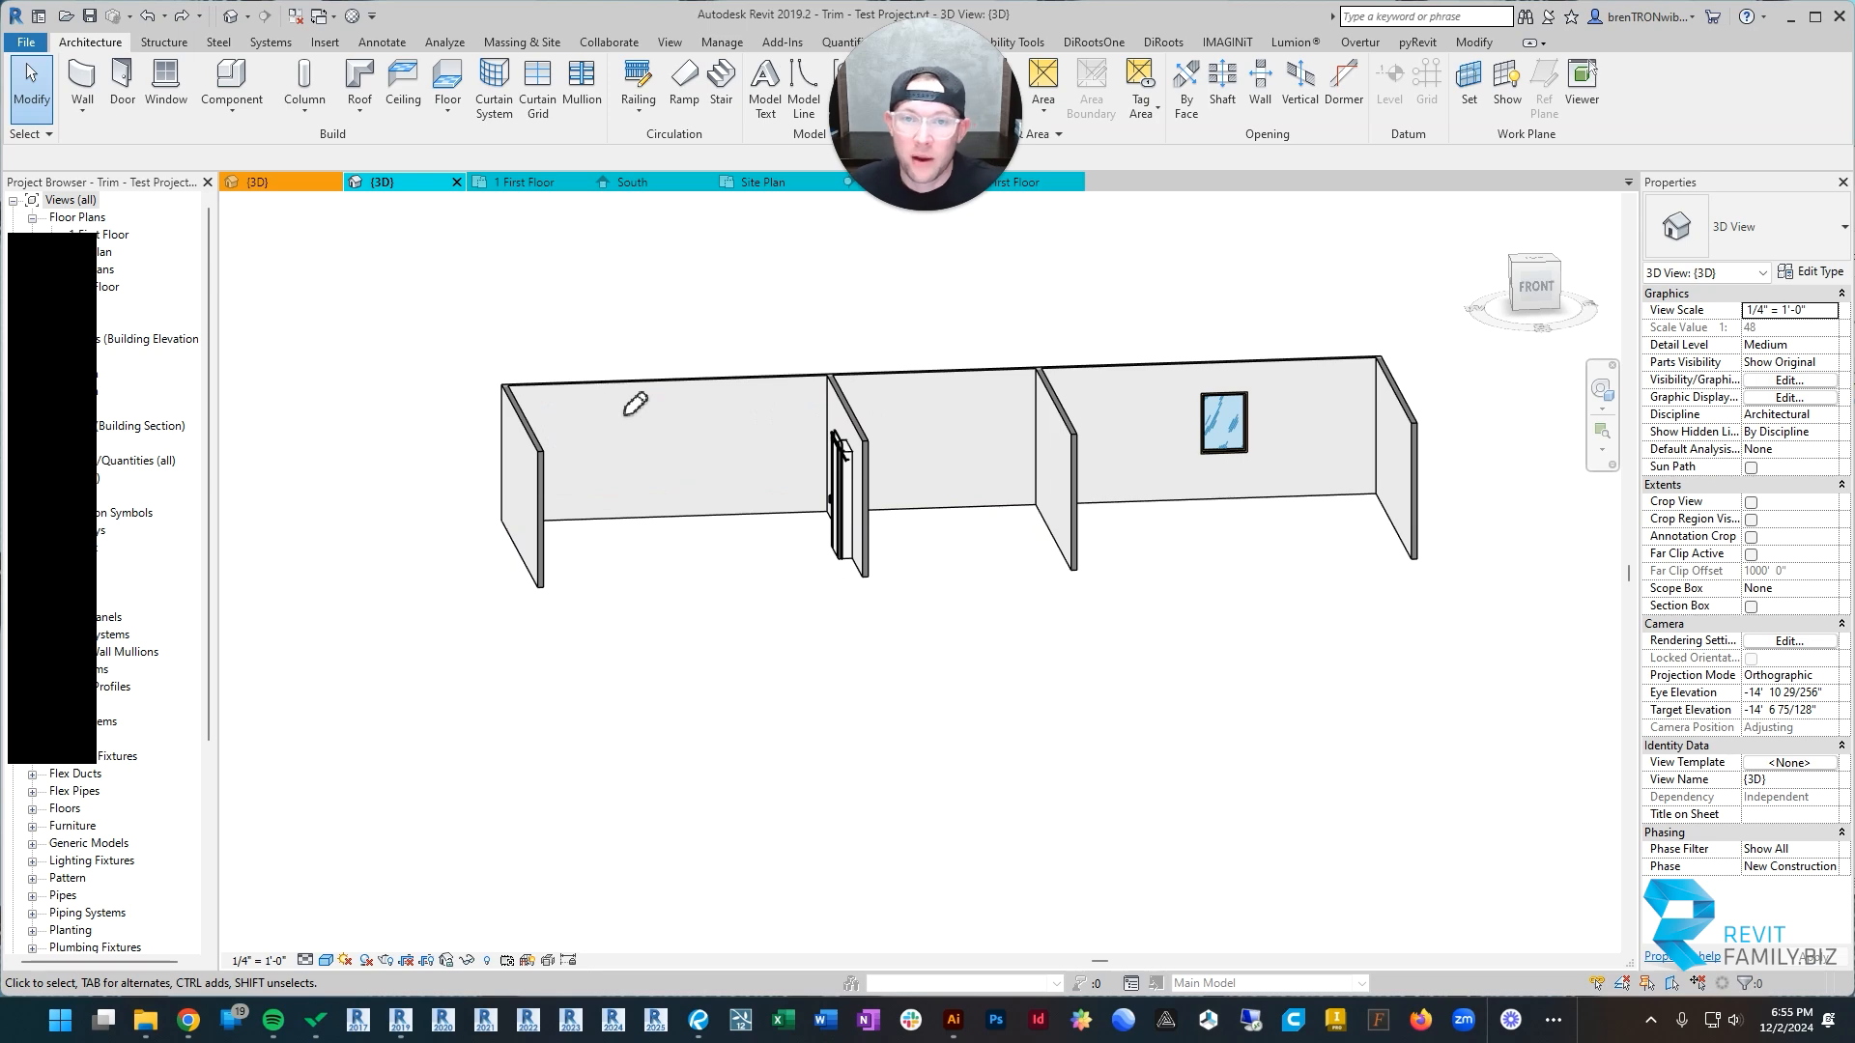
pyautogui.keyDown('shift'); pyautogui.moveTo(1230, 537); pyautogui.dragTo(1006, 544, button='middle'); pyautogui.keyUp('shift')
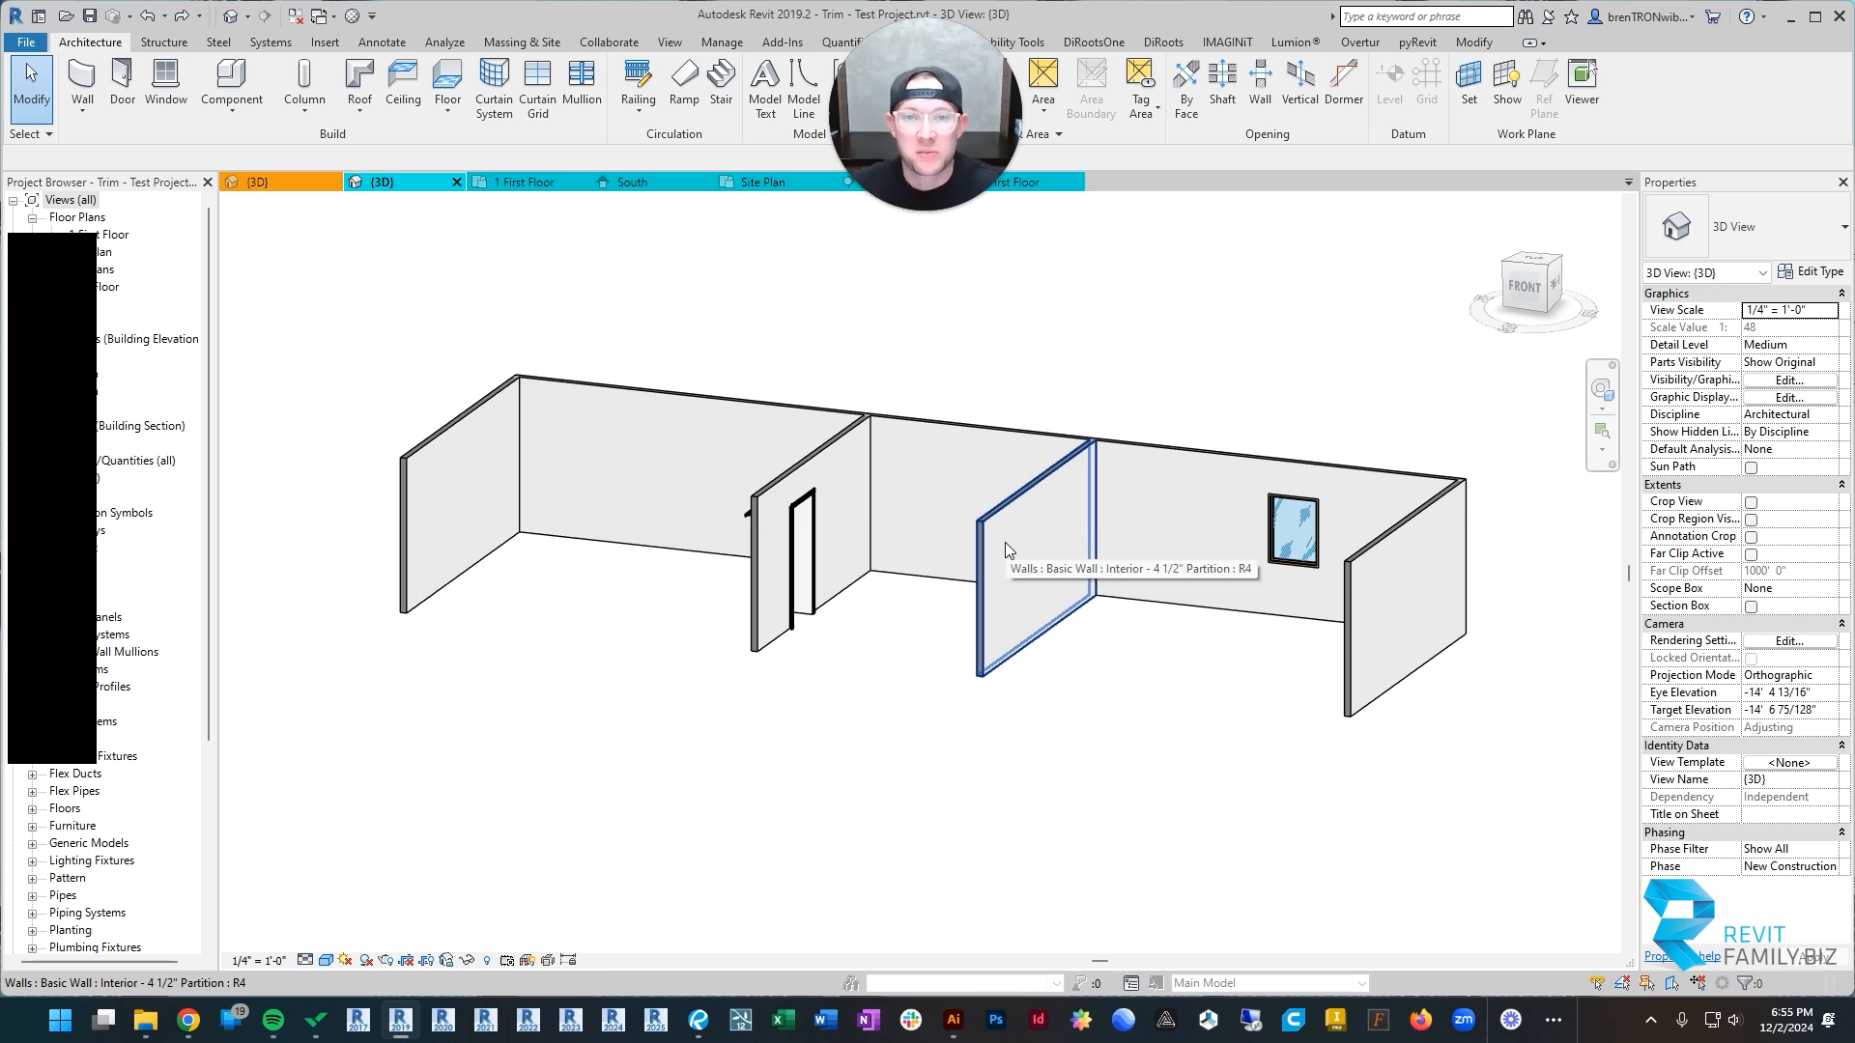
# Step: Switch to the example project's 3D view and examine the Craftsman Style trim samples and the labelled wall sweep column
pyautogui.click(259, 182)
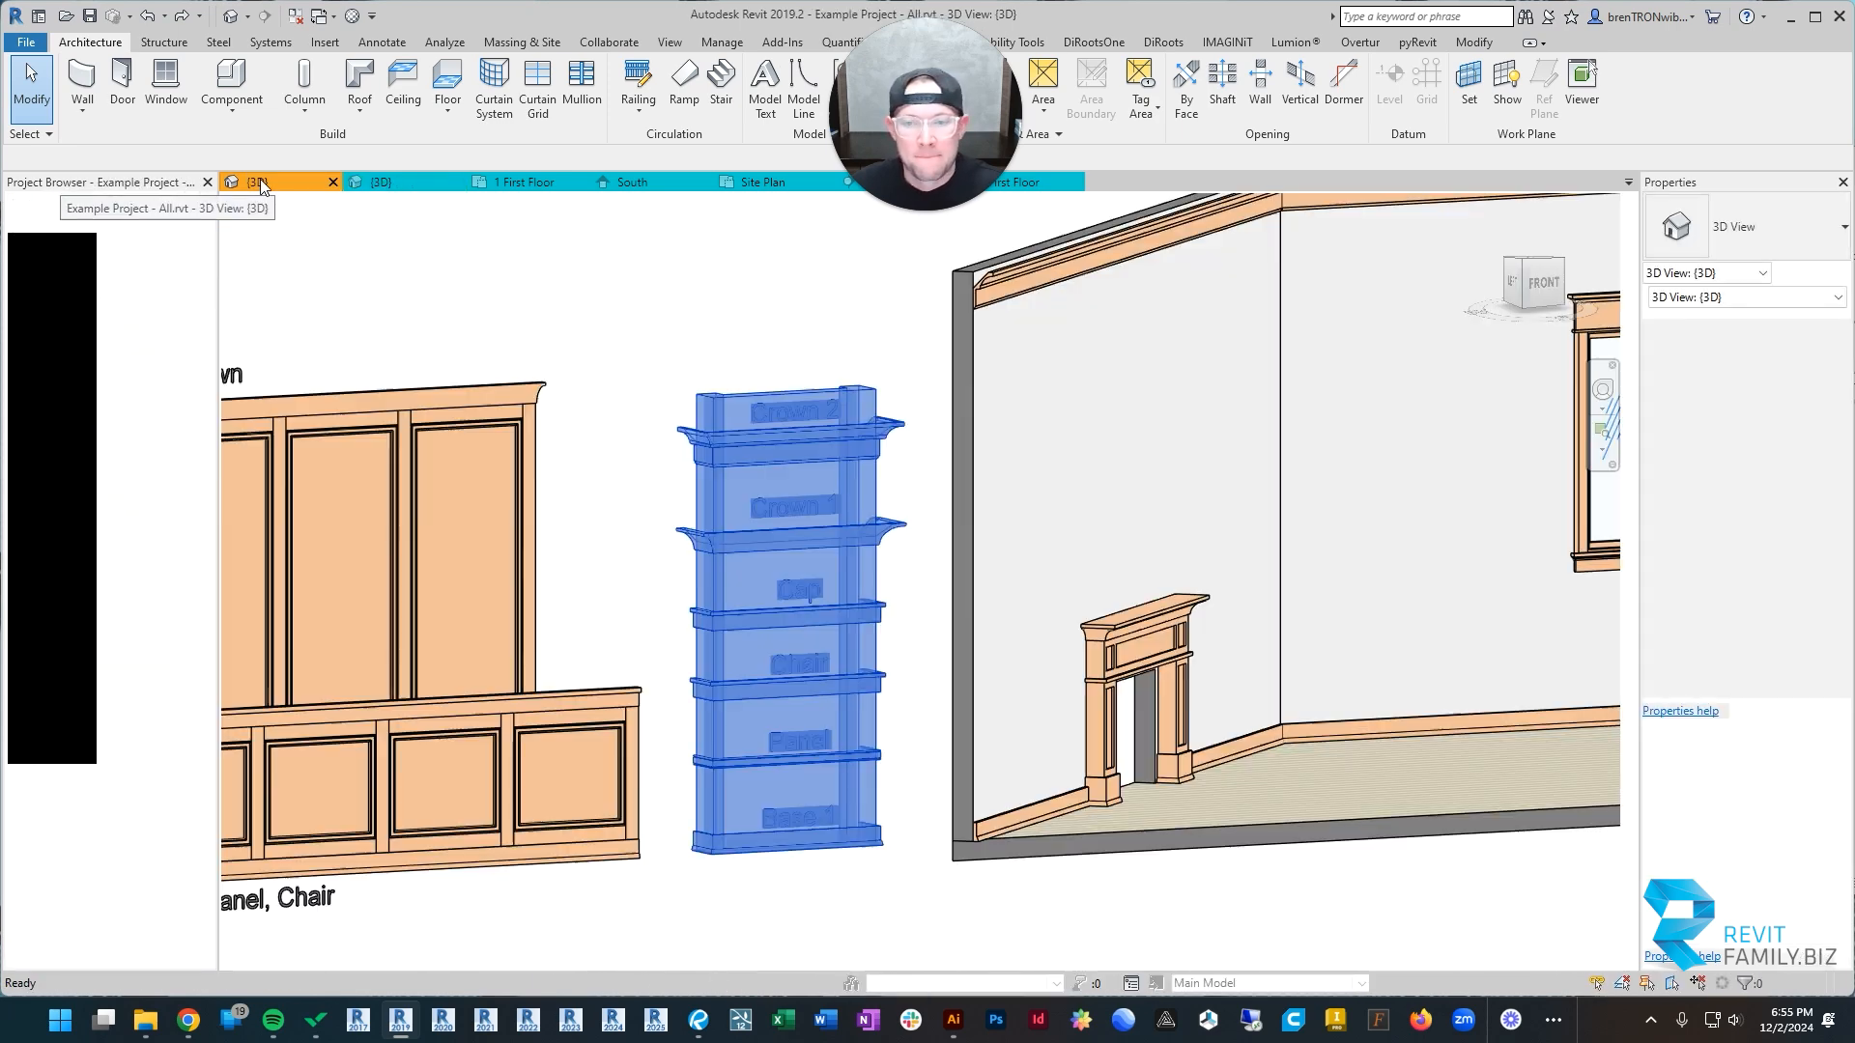
pyautogui.scroll(-2, 706, 334)
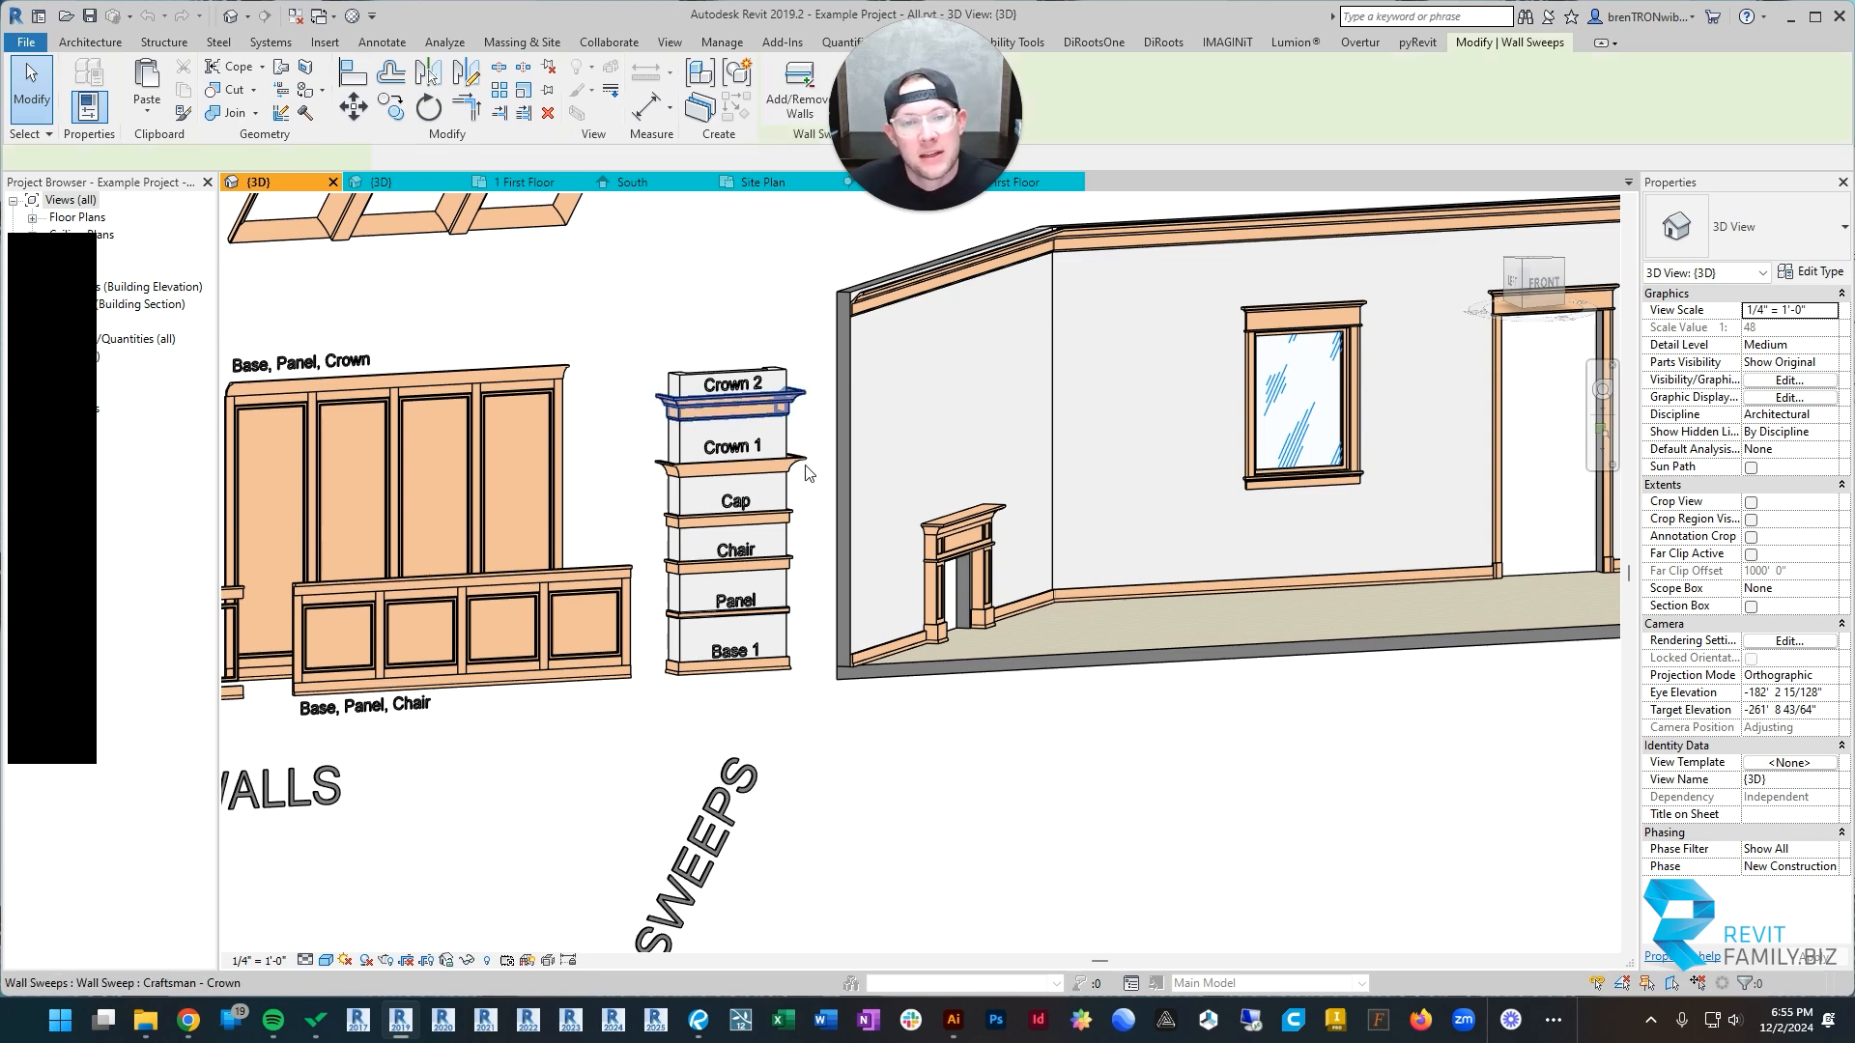
pyautogui.keyDown('shift'); pyautogui.moveTo(809, 474); pyautogui.dragTo(808, 560, button='middle'); pyautogui.keyUp('shift')
pyautogui.click(736, 281)
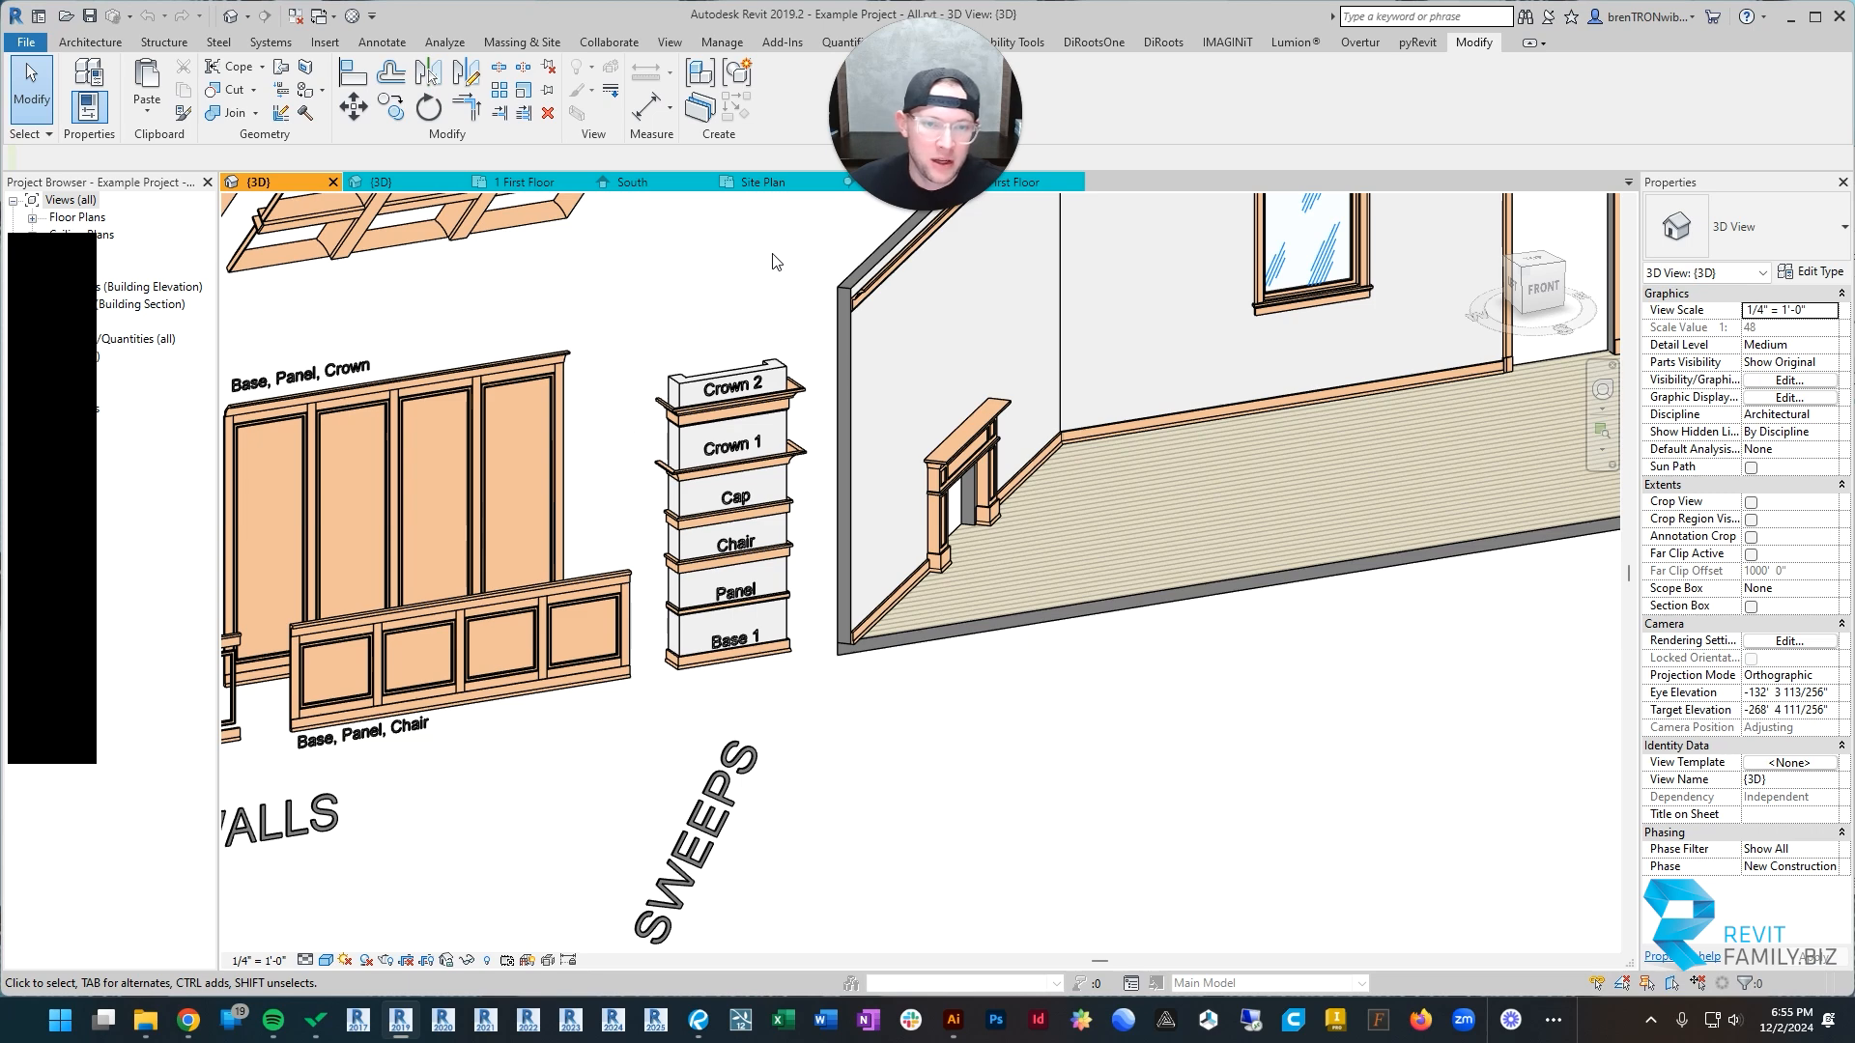
pyautogui.moveTo(779, 287); pyautogui.dragTo(698, 585)
pyautogui.scroll(-5, 707, 543)
pyautogui.click(937, 636)
pyautogui.scroll(-3, 959, 526)
pyautogui.moveTo(959, 527); pyautogui.dragTo(975, 668, button='middle')
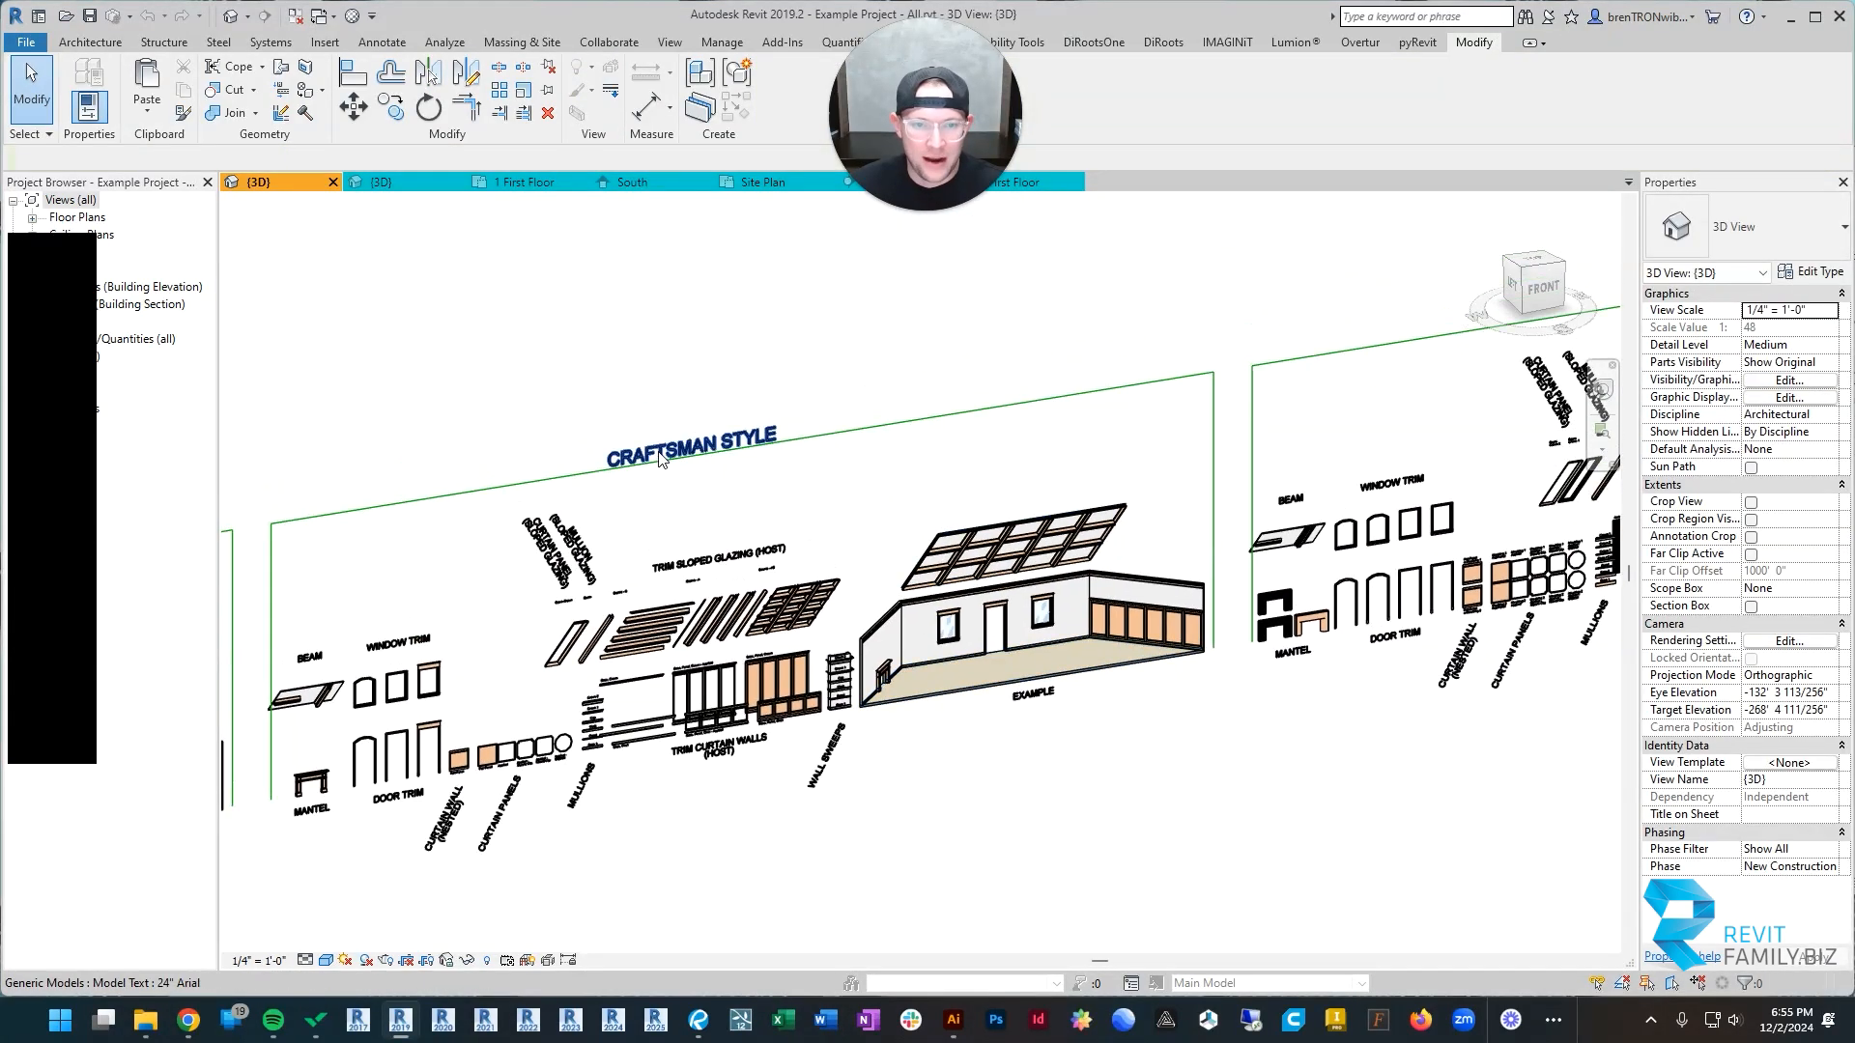
pyautogui.scroll(8, 879, 710)
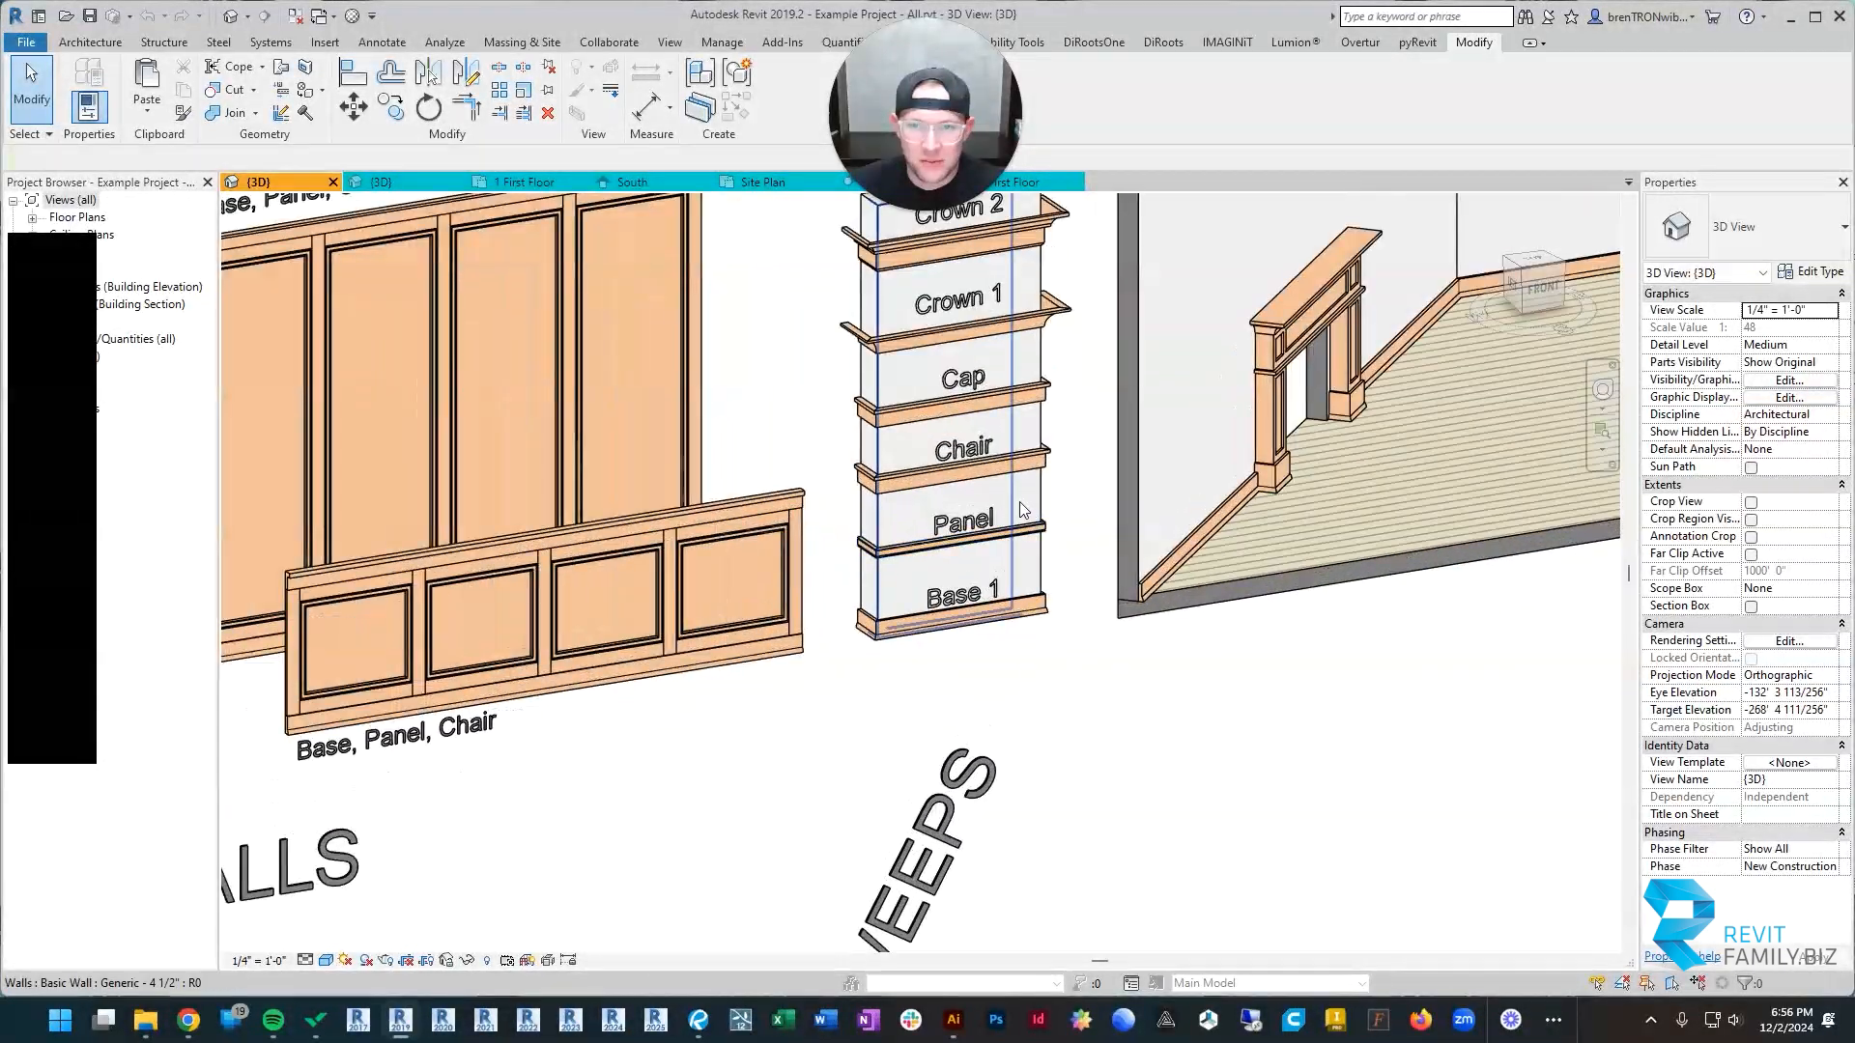
# Step: Copy the labelled Craftsman wall sweep sample column from the example project and paste it beside the test project's left end wall
pyautogui.moveTo(1021, 507); pyautogui.dragTo(983, 683, button='middle')
pyautogui.moveTo(1029, 281); pyautogui.dragTo(814, 843)
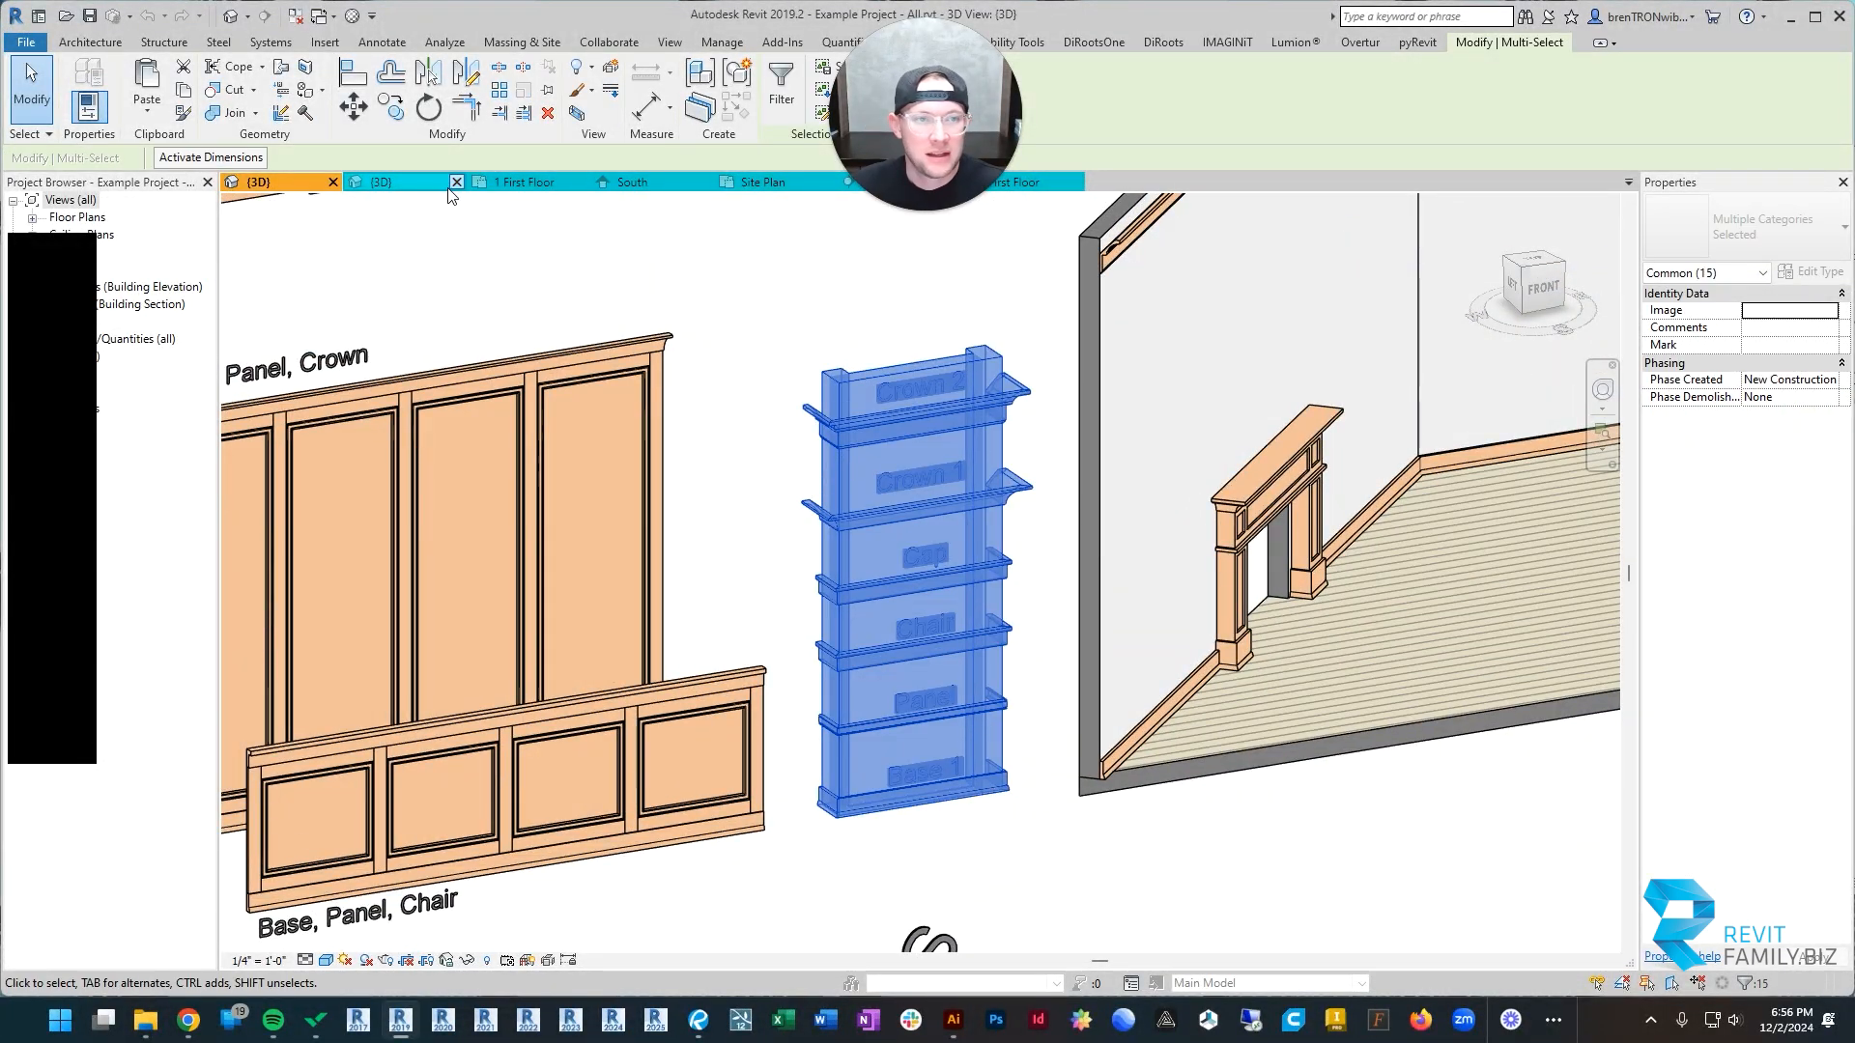
pyautogui.click(420, 186)
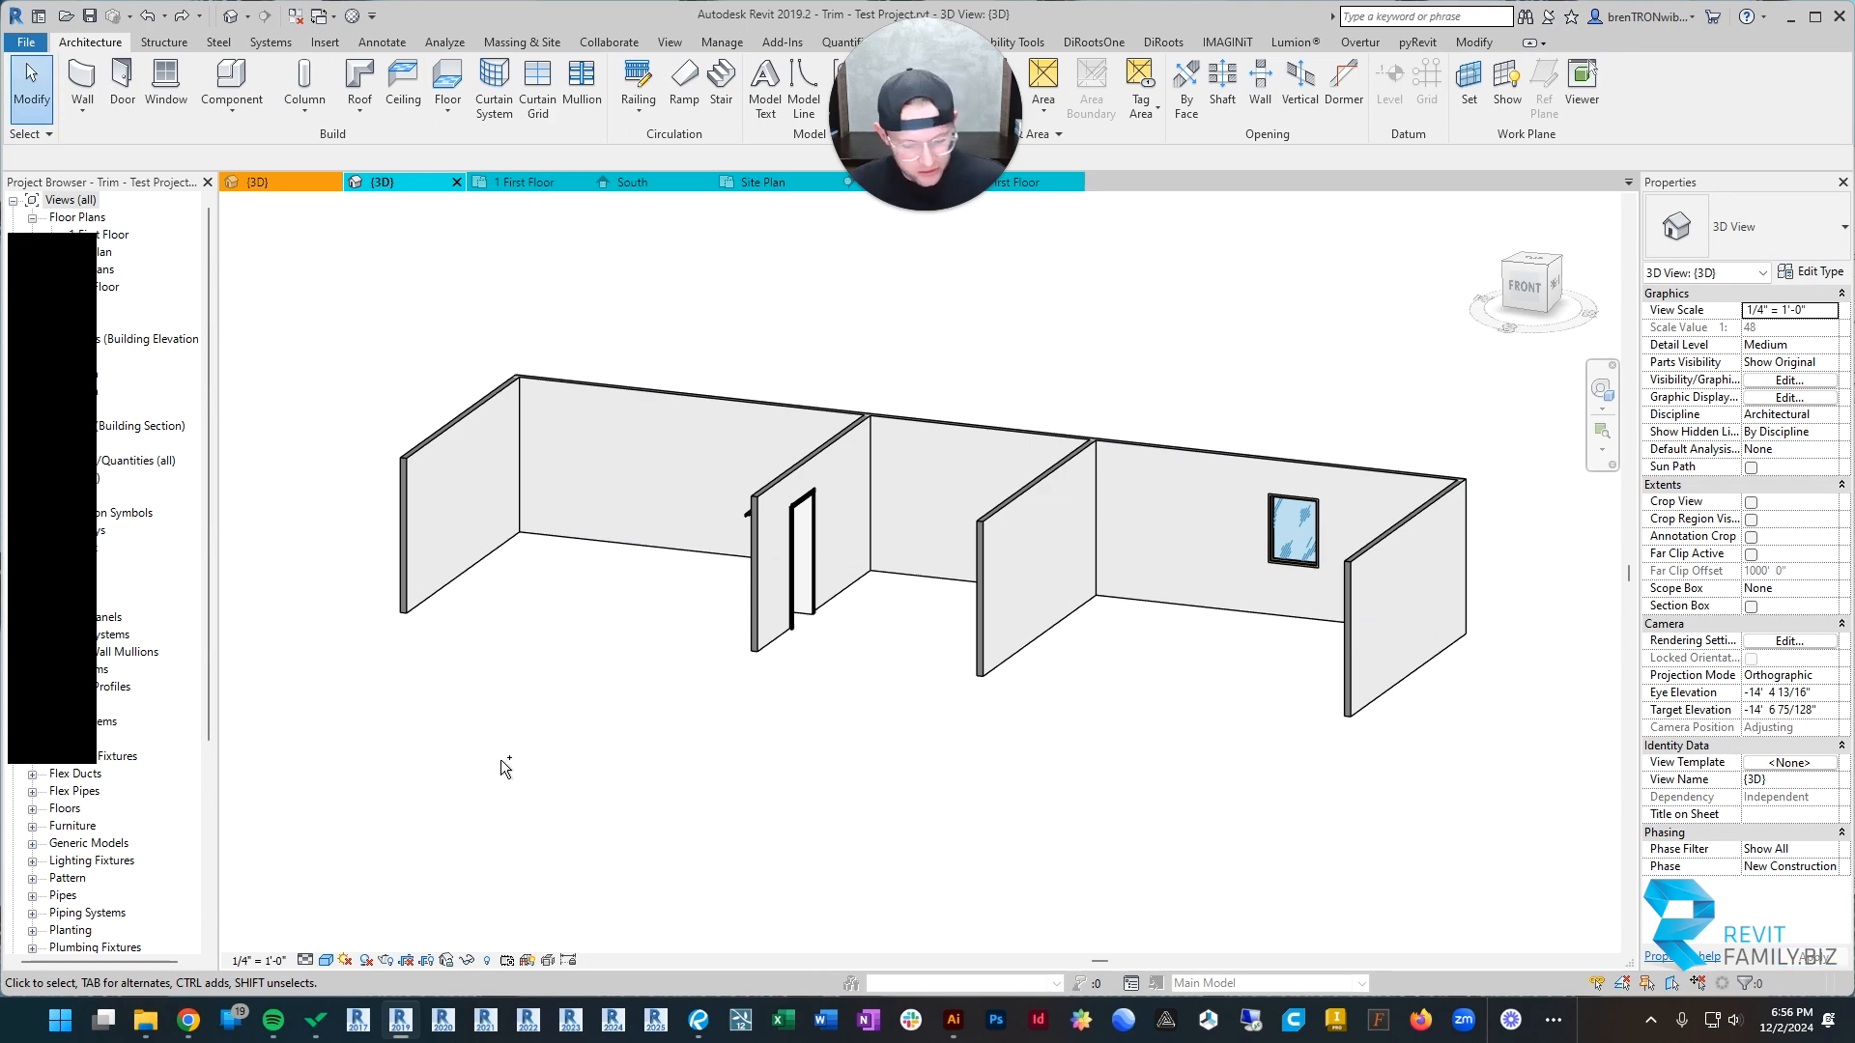
pyautogui.click(1081, 343)
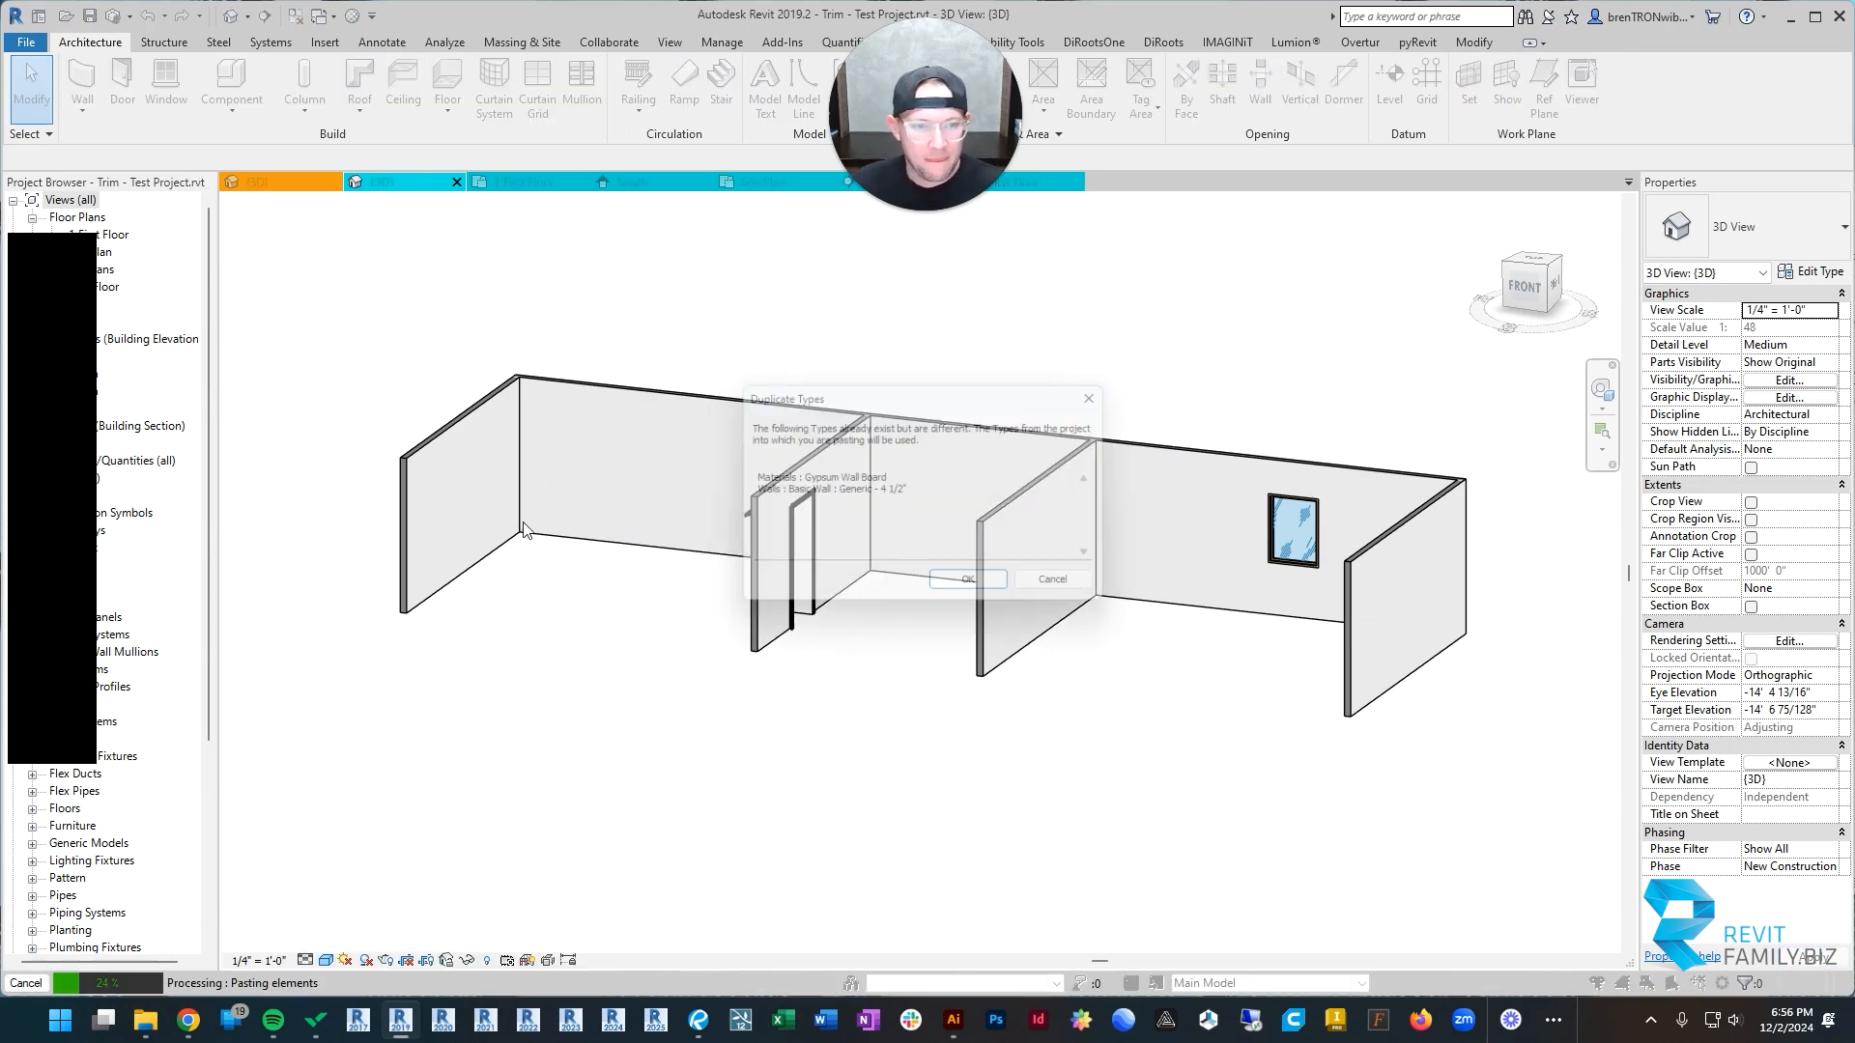
pyautogui.press('Return')
pyautogui.moveTo(547, 596); pyautogui.dragTo(1037, 562, button='middle')
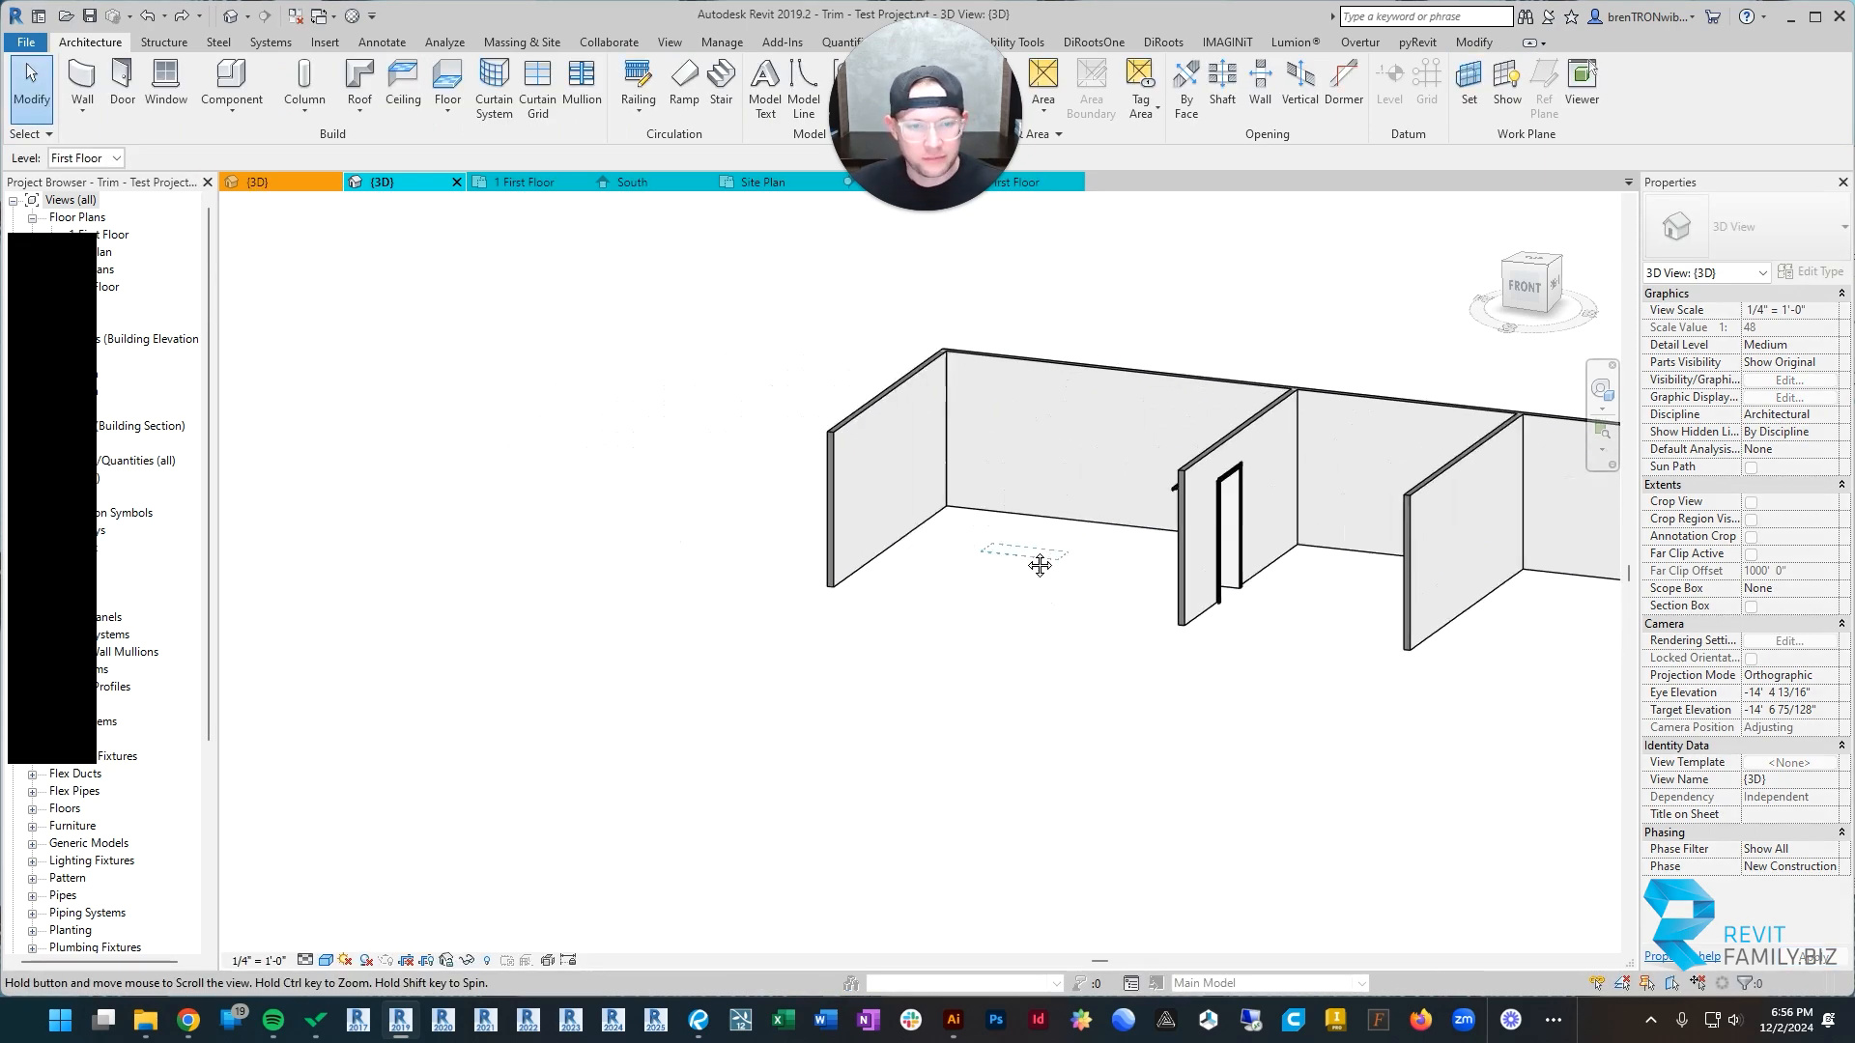
pyautogui.click(724, 550)
pyautogui.click(876, 537)
pyautogui.scroll(4, 1001, 522)
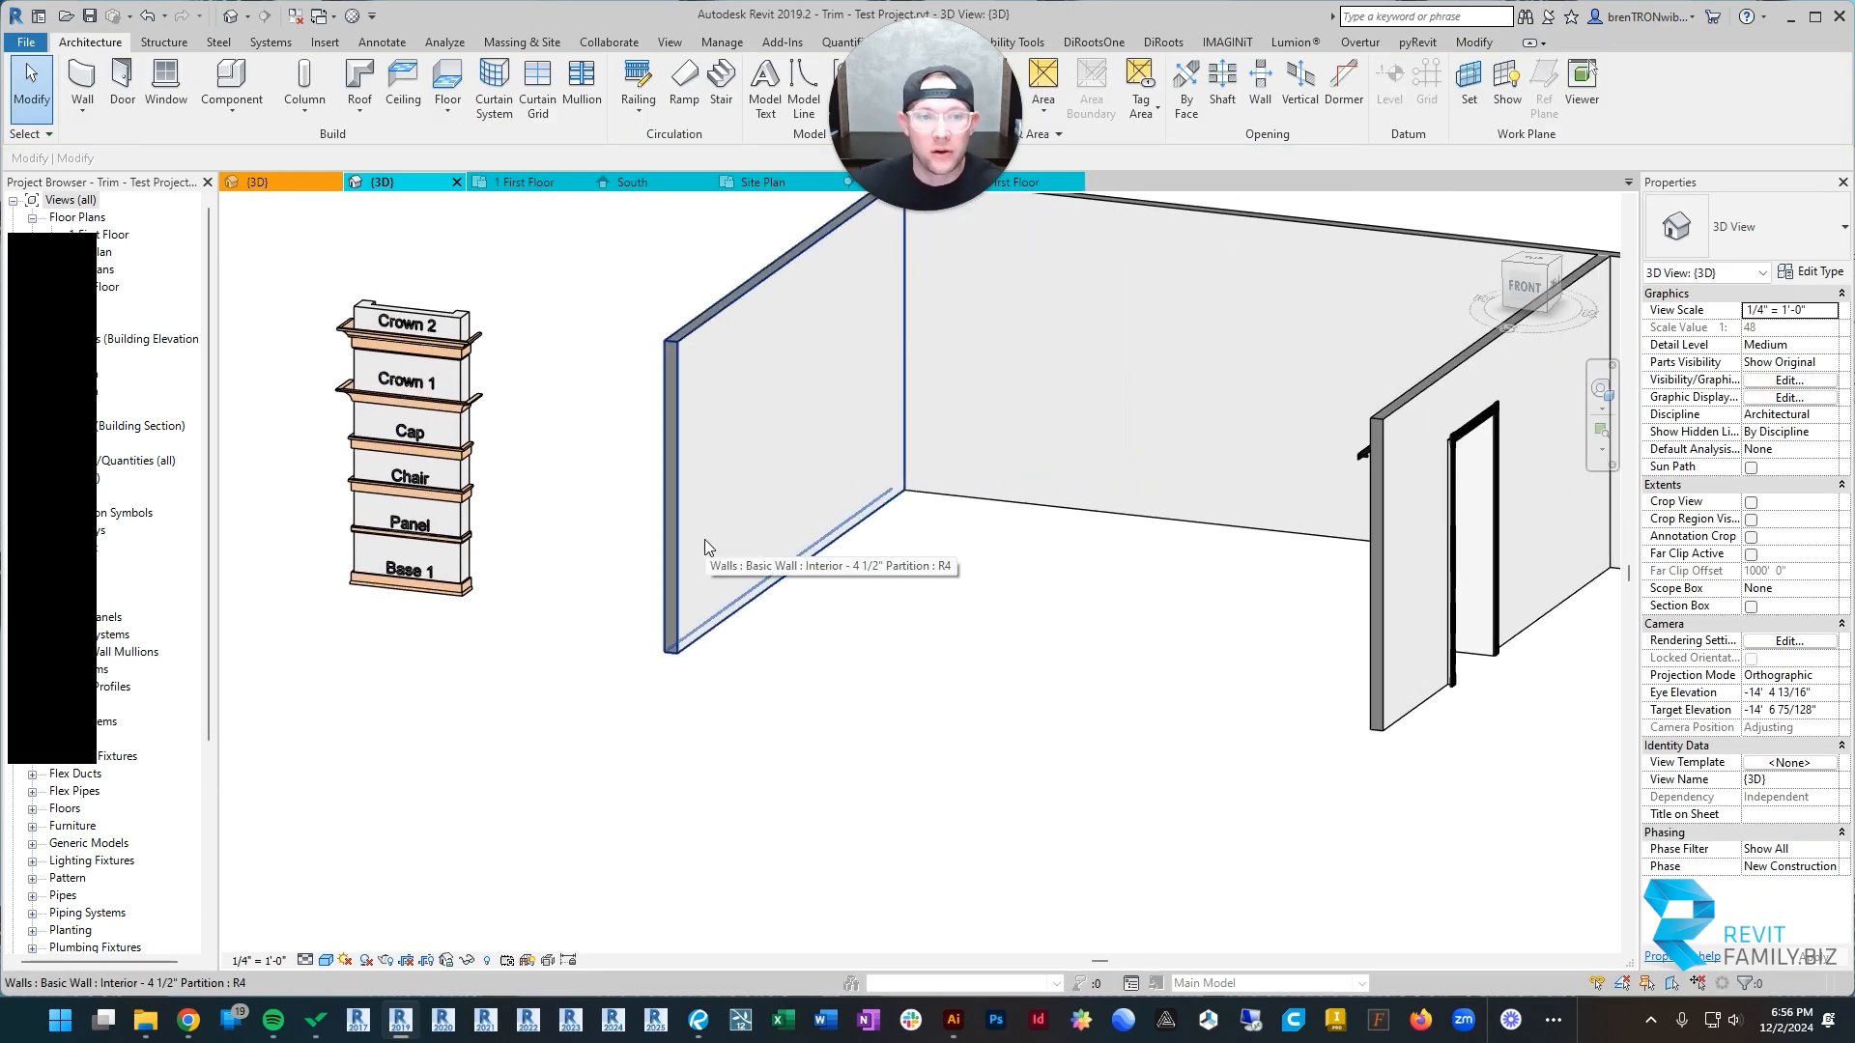
# Step: Start a wall sweep with the Craftsman - Base type and place it along the bottom of the left end wall and back wall
pyautogui.click(83, 114)
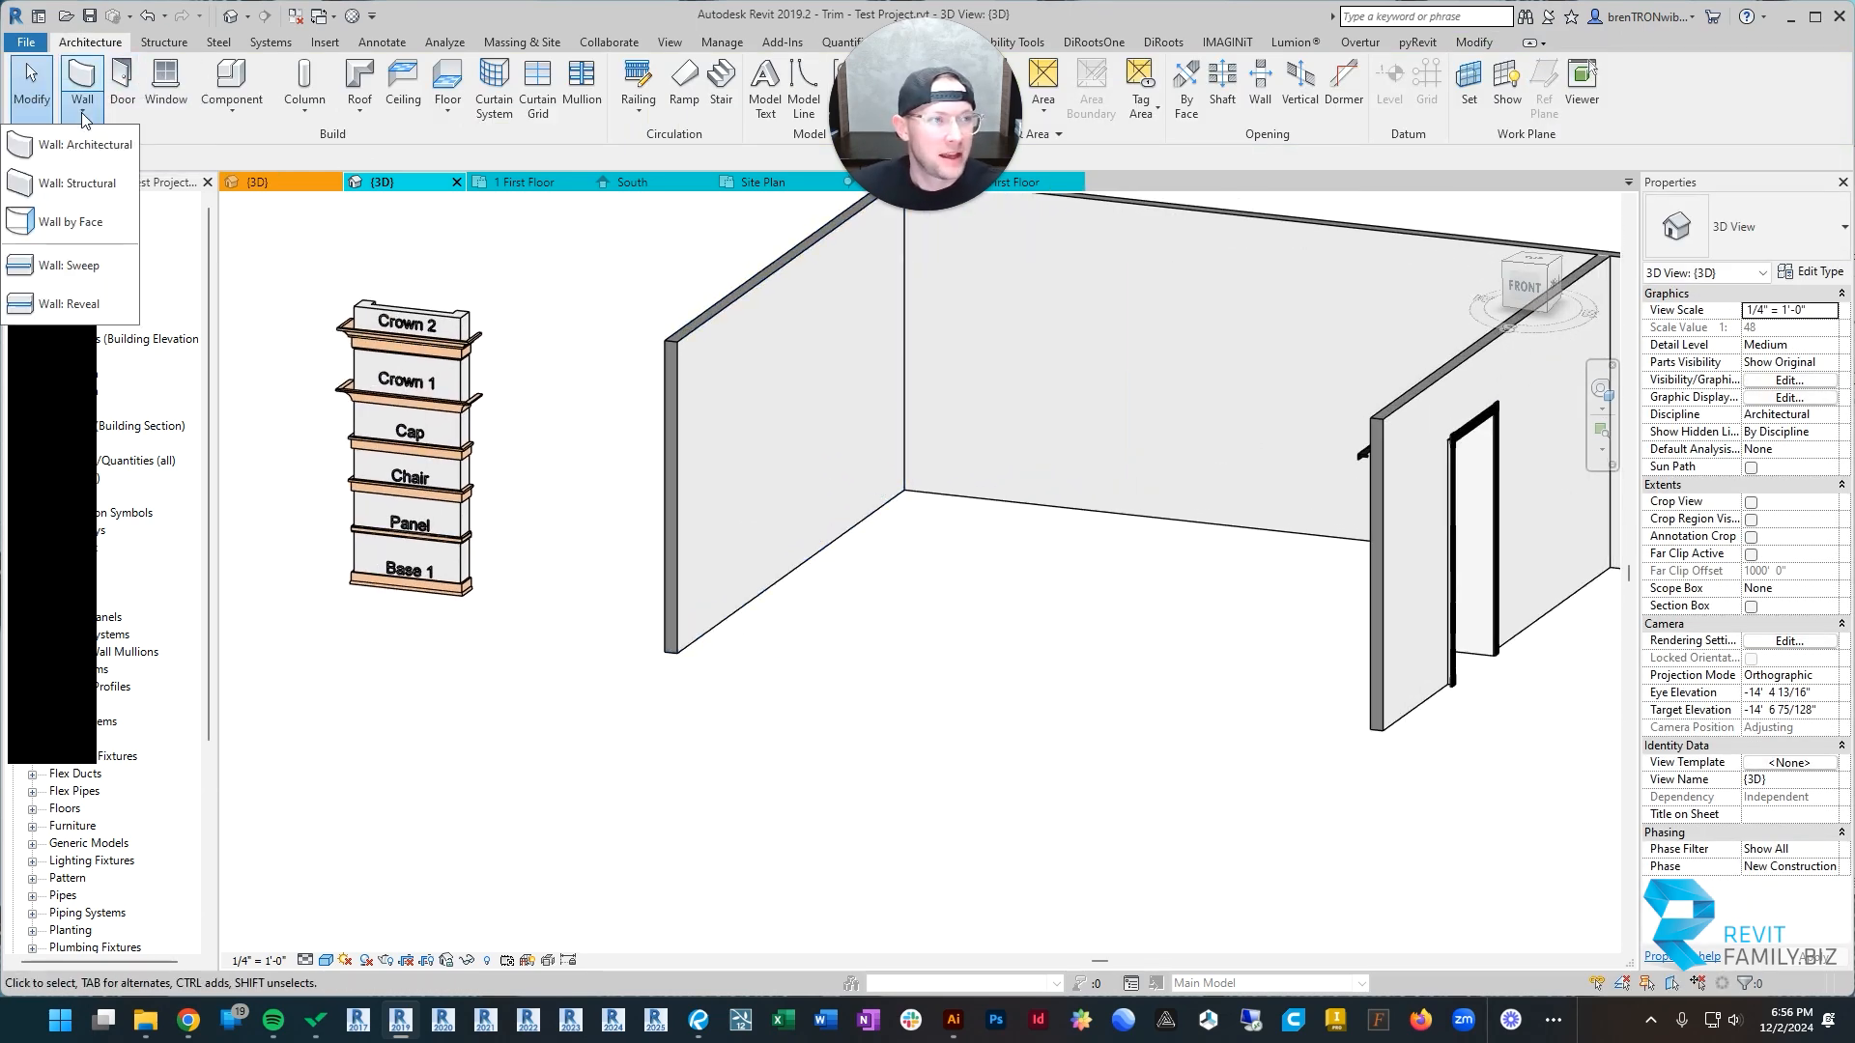
pyautogui.click(68, 265)
pyautogui.click(1843, 226)
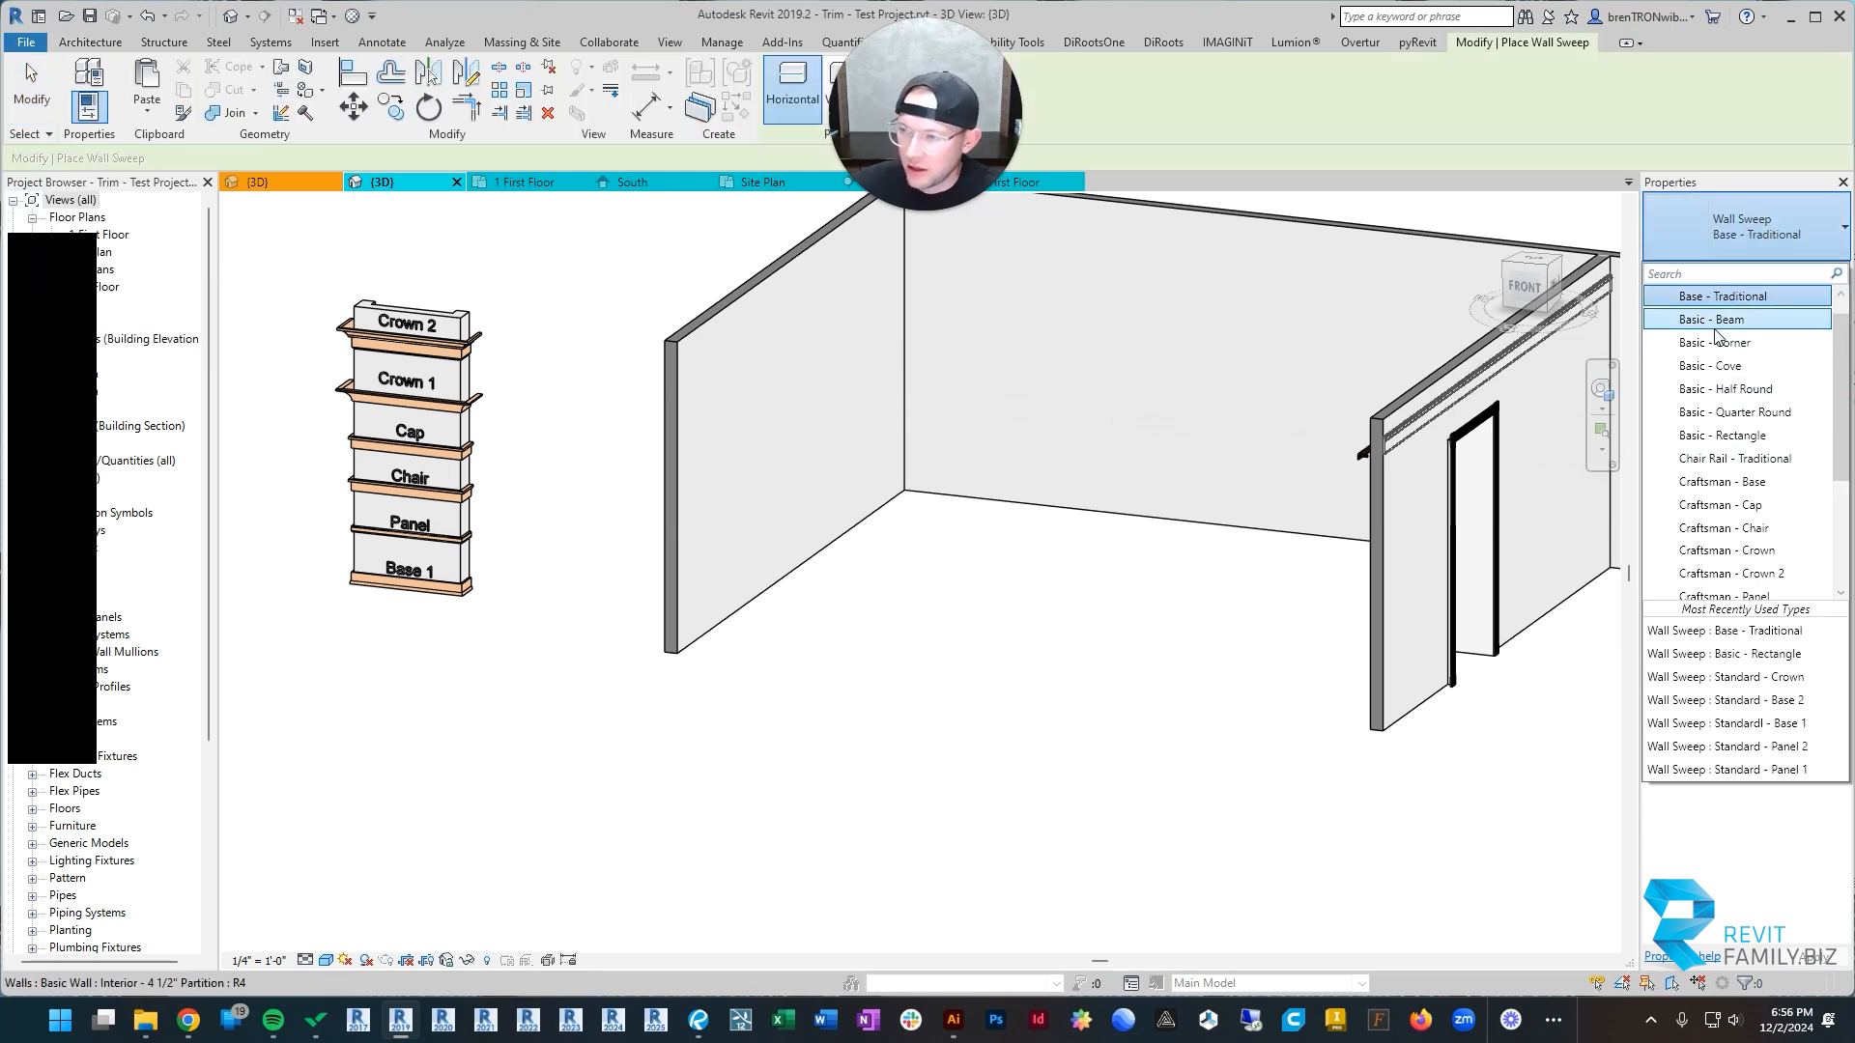
pyautogui.scroll(-2, 1708, 338)
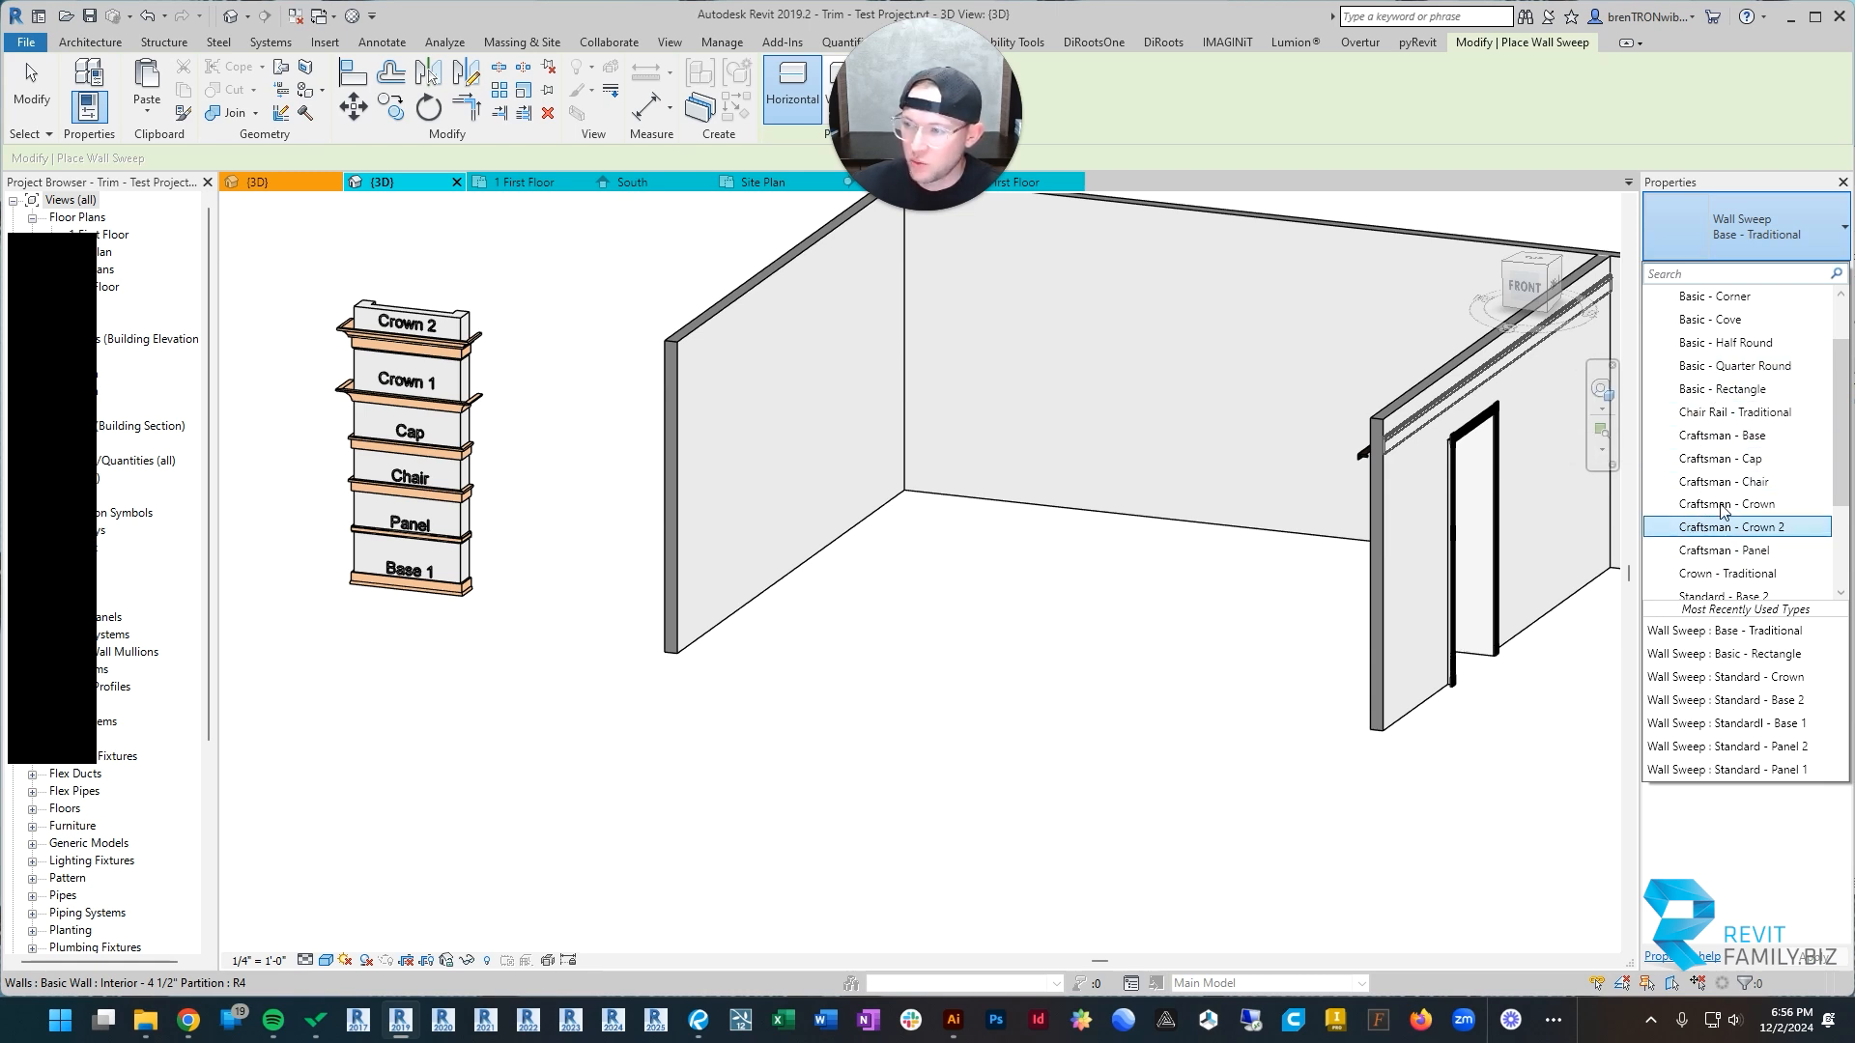
pyautogui.click(1721, 436)
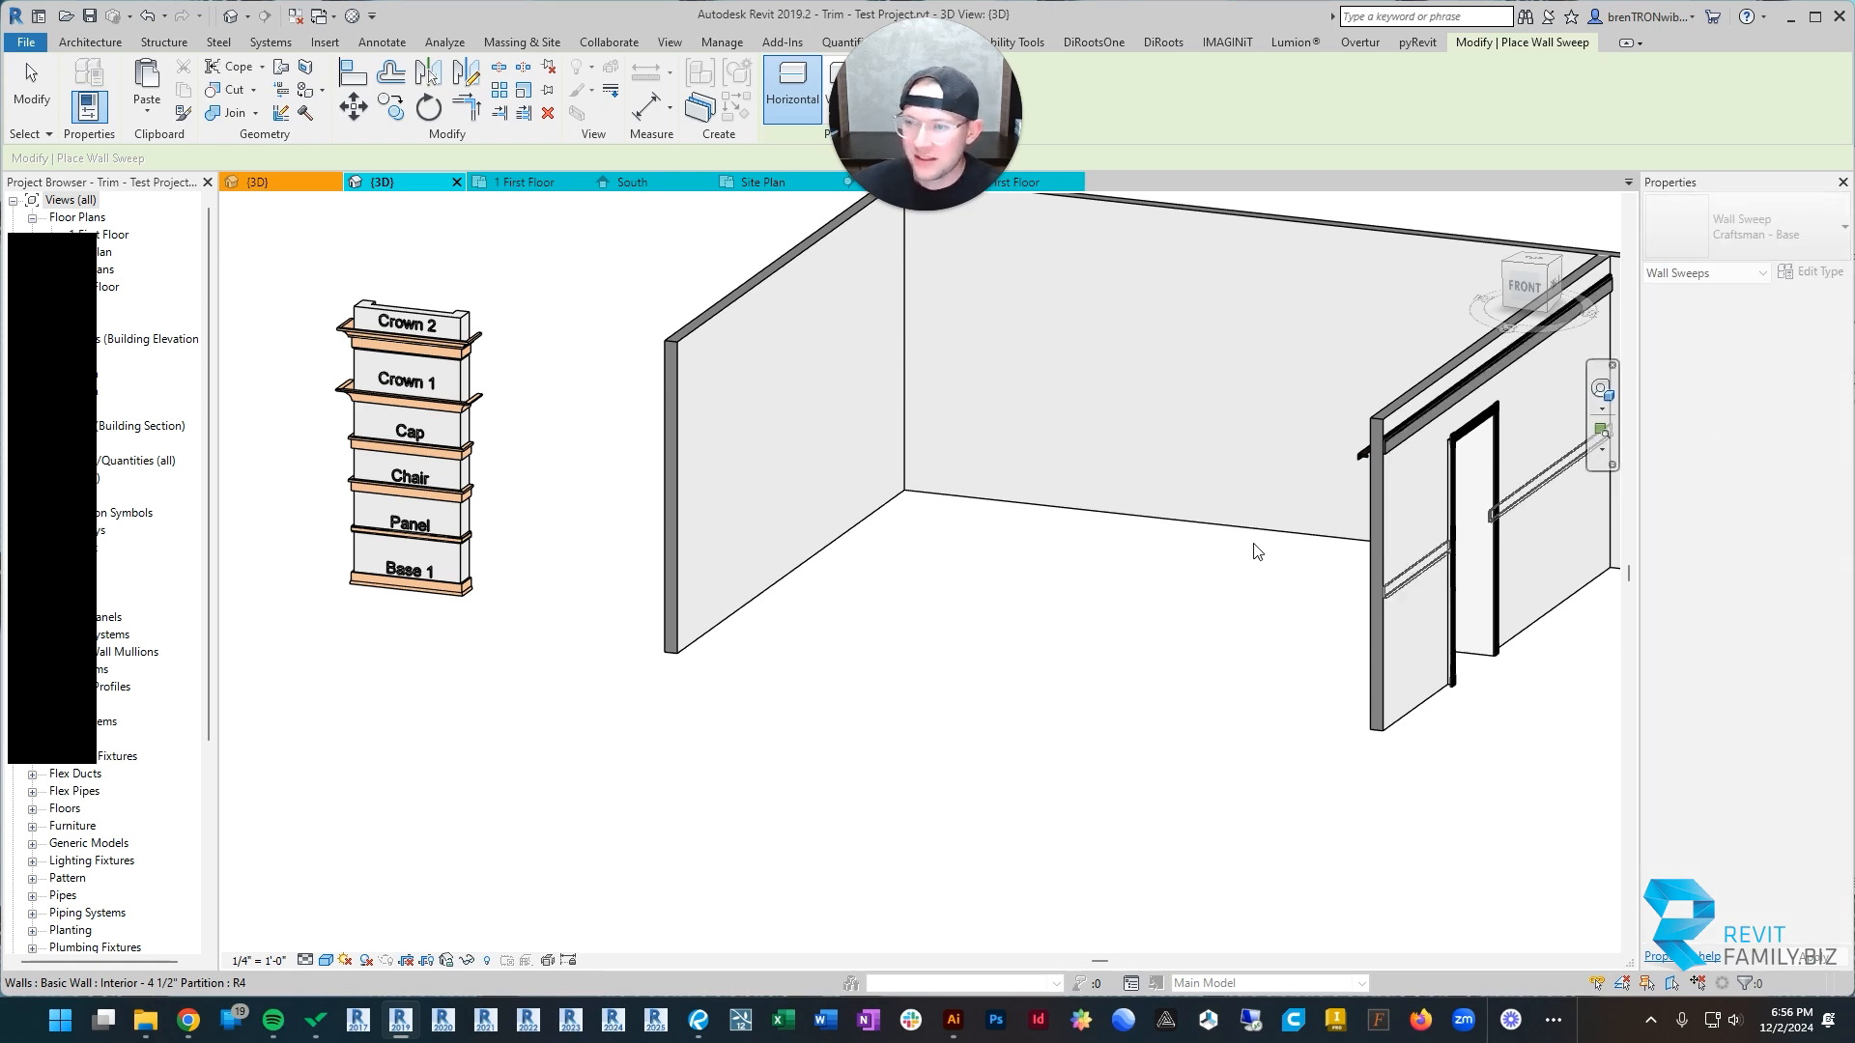
pyautogui.scroll(3, 731, 620)
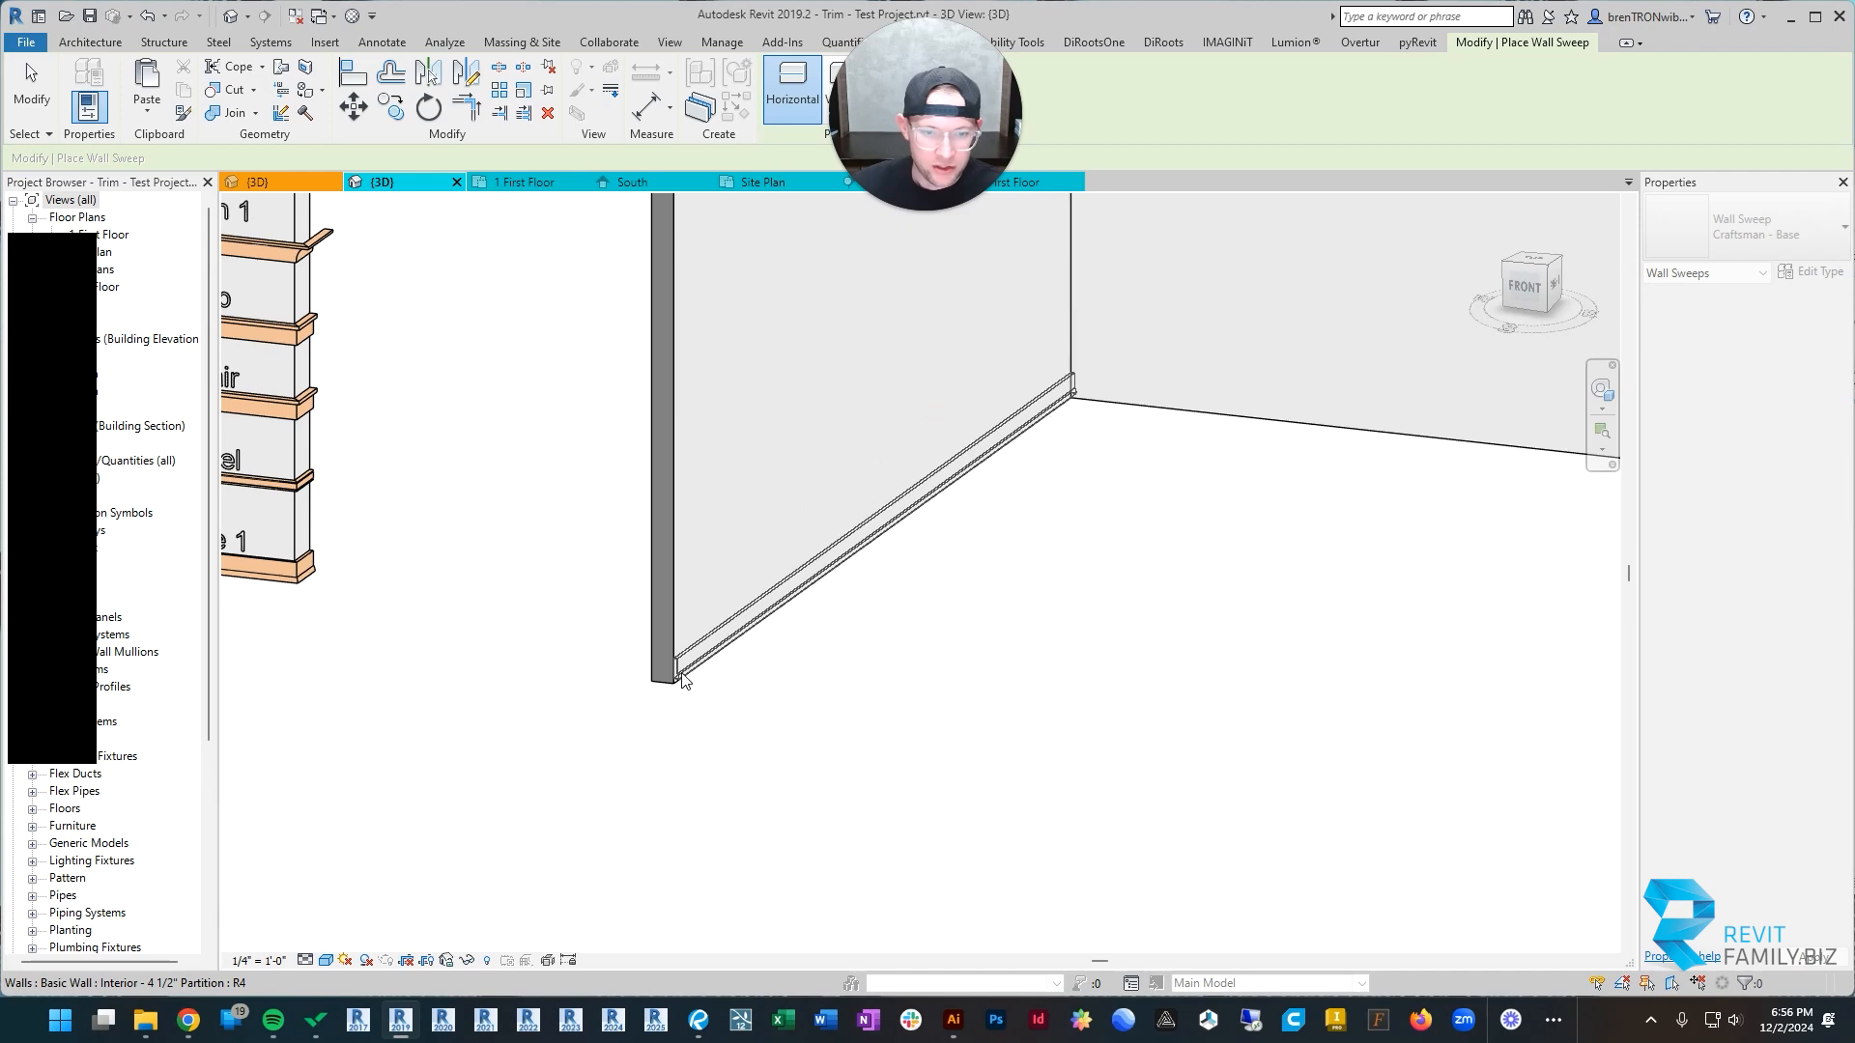
pyautogui.scroll(-5, 683, 679)
pyautogui.moveTo(1024, 403); pyautogui.dragTo(667, 599, button='middle')
pyautogui.keyDown('shift'); pyautogui.moveTo(667, 598); pyautogui.dragTo(1081, 728, button='middle'); pyautogui.keyUp('shift')
pyautogui.scroll(-1, 1314, 829)
pyautogui.moveTo(1323, 829); pyautogui.dragTo(815, 650, button='middle')
pyautogui.scroll(4, 828, 636)
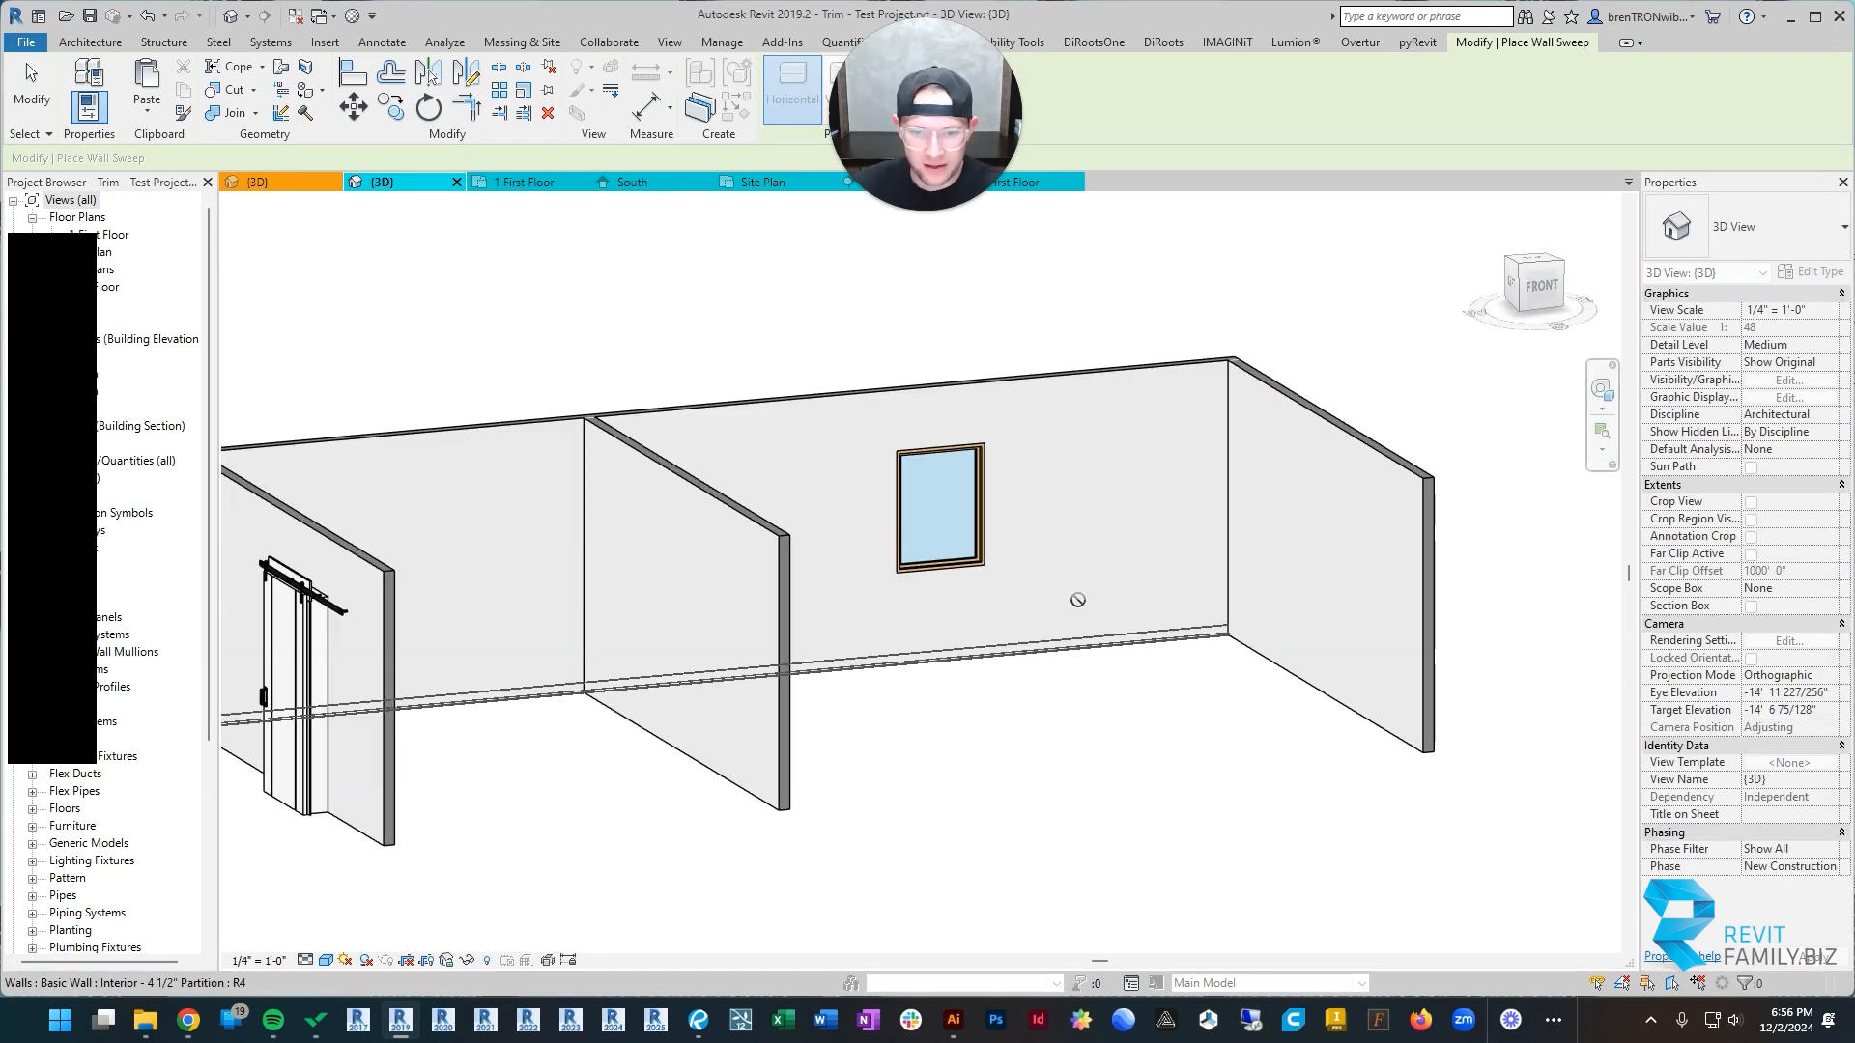
# Step: Continue the base sweep along the bottoms of the remaining interior wall faces and finish the placement
pyautogui.scroll(-4, 1141, 797)
pyautogui.moveTo(1043, 805); pyautogui.dragTo(1294, 628, button='middle')
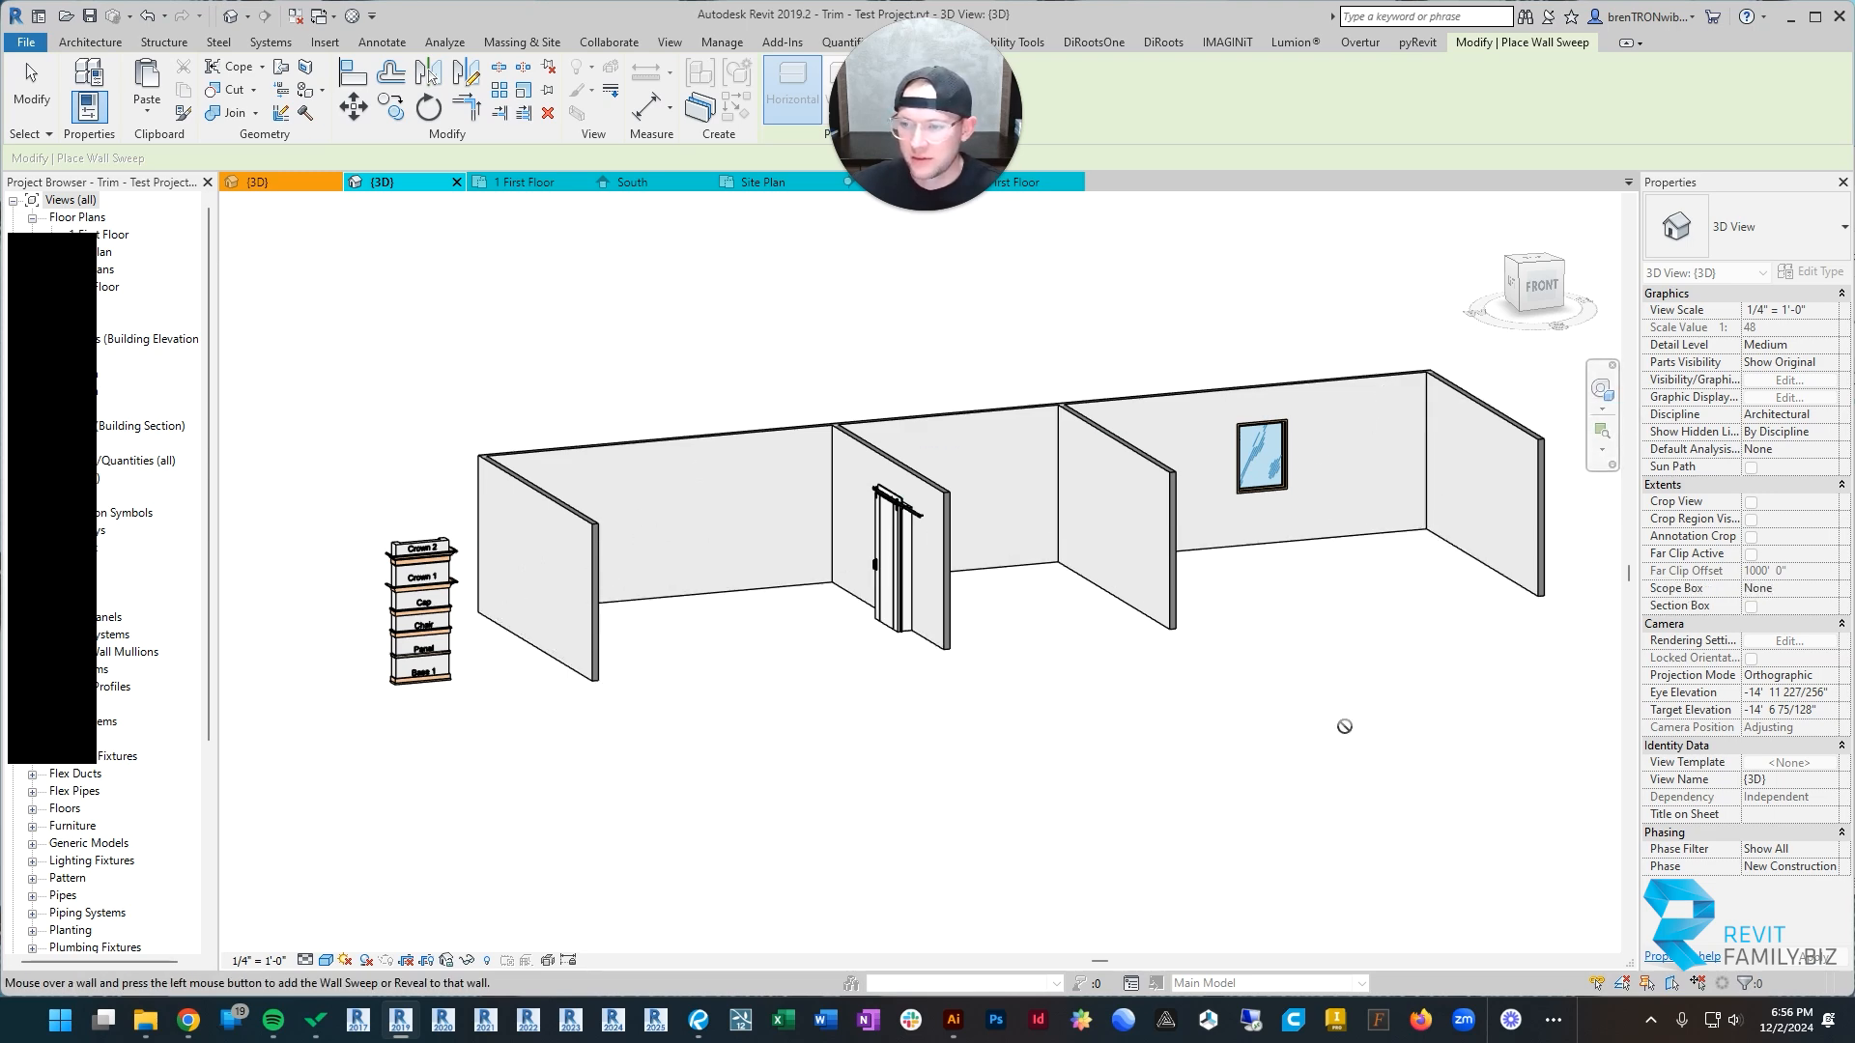
pyautogui.keyDown('shift'); pyautogui.moveTo(1344, 725); pyautogui.dragTo(1084, 401, button='middle'); pyautogui.keyUp('shift')
pyautogui.scroll(2, 891, 584)
pyautogui.click(890, 560)
pyautogui.scroll(-2, 856, 587)
pyautogui.scroll(2, 1085, 402)
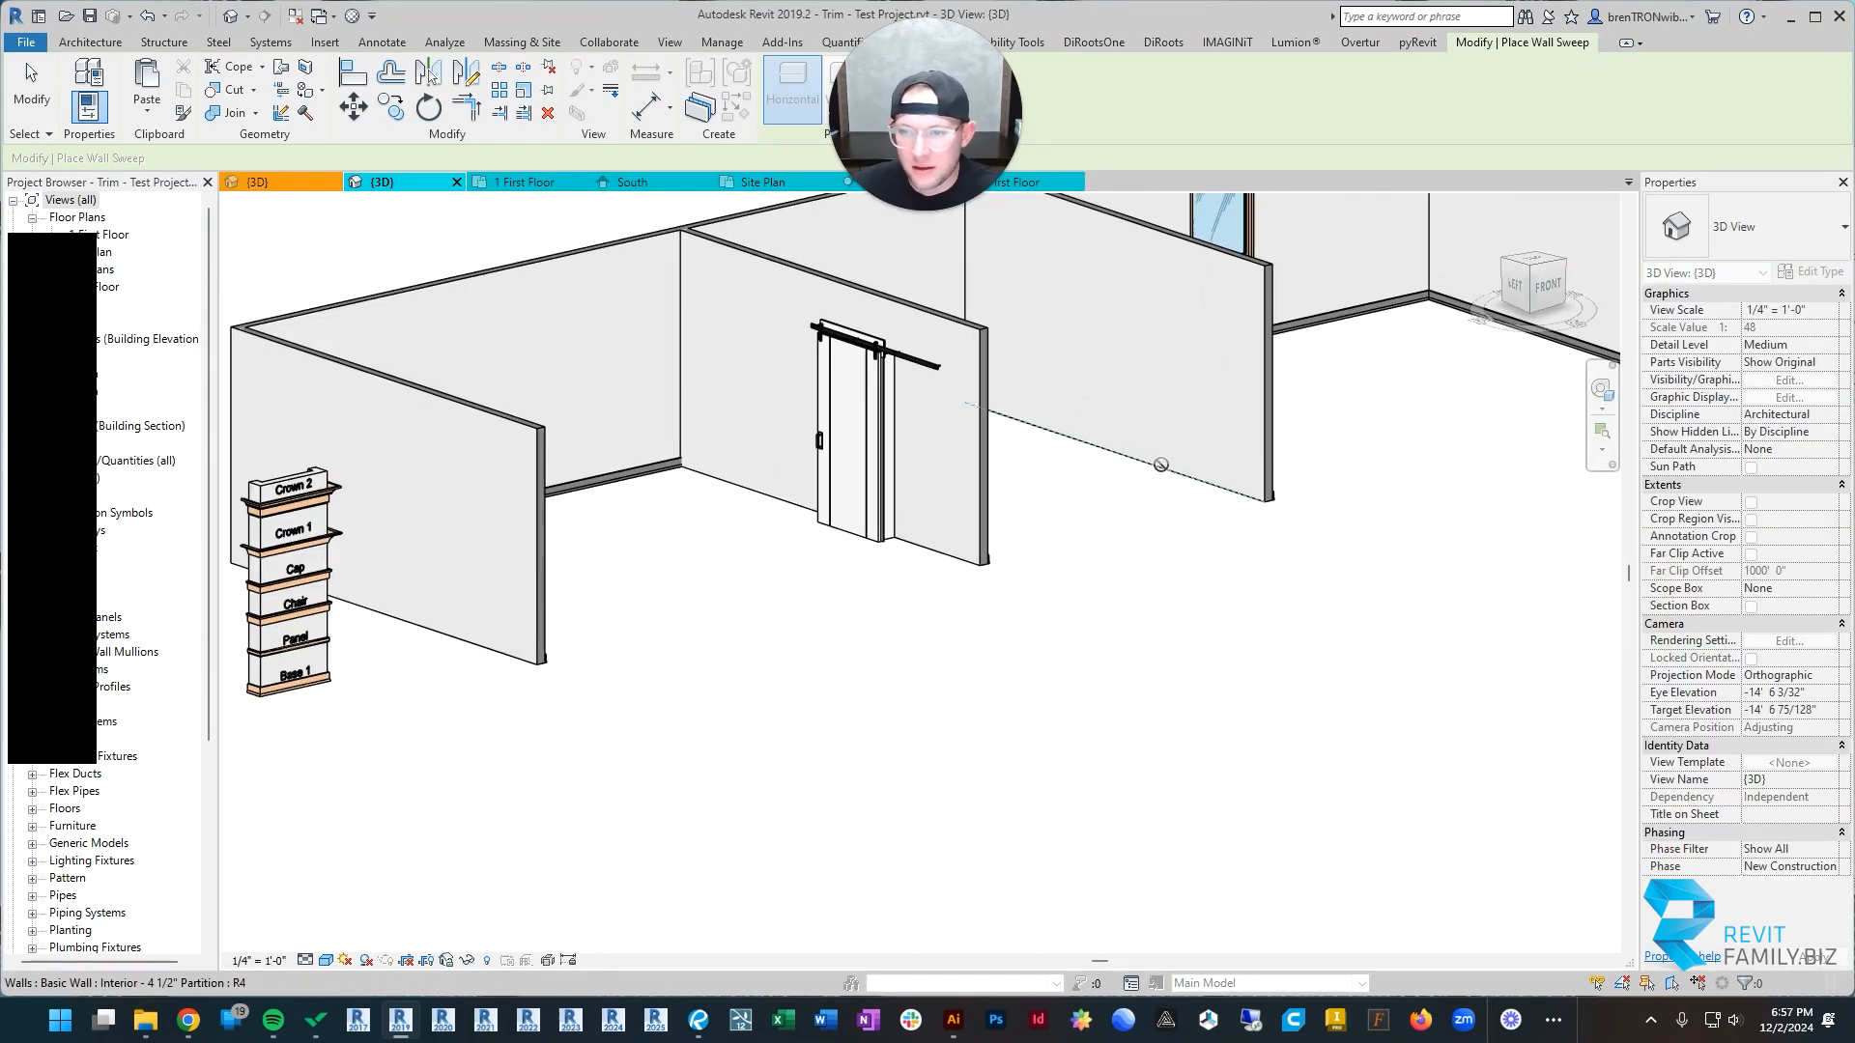
pyautogui.press('Escape')
pyautogui.press('Escape')
# Step: Examine the placed base trim around the rooms, including at the middle partition and where it meets the back wall
pyautogui.keyDown('shift'); pyautogui.moveTo(1175, 497); pyautogui.dragTo(1024, 332, button='middle'); pyautogui.keyUp('shift')
pyautogui.moveTo(1457, 247); pyautogui.dragTo(1300, 512, button='middle')
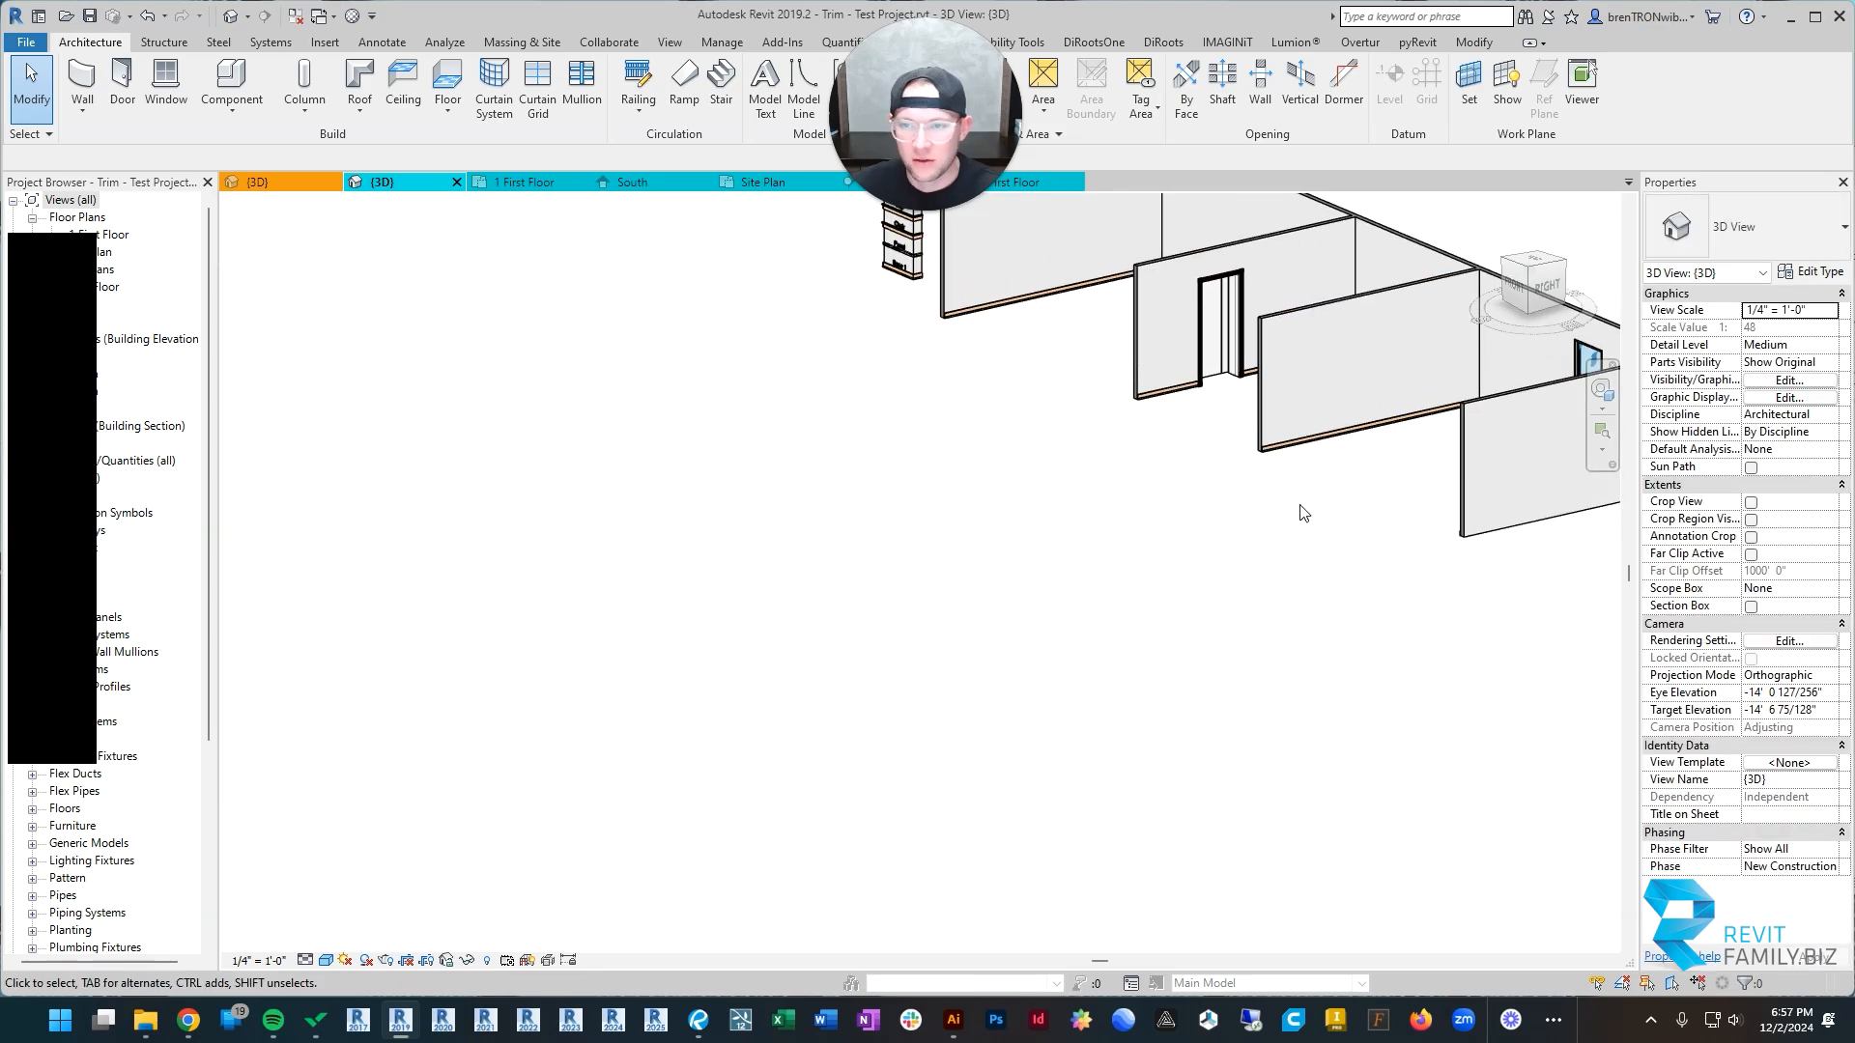
pyautogui.moveTo(1192, 413); pyautogui.dragTo(853, 650, button='middle')
pyautogui.scroll(3, 1085, 567)
pyautogui.scroll(-3, 1085, 567)
pyautogui.click(966, 483)
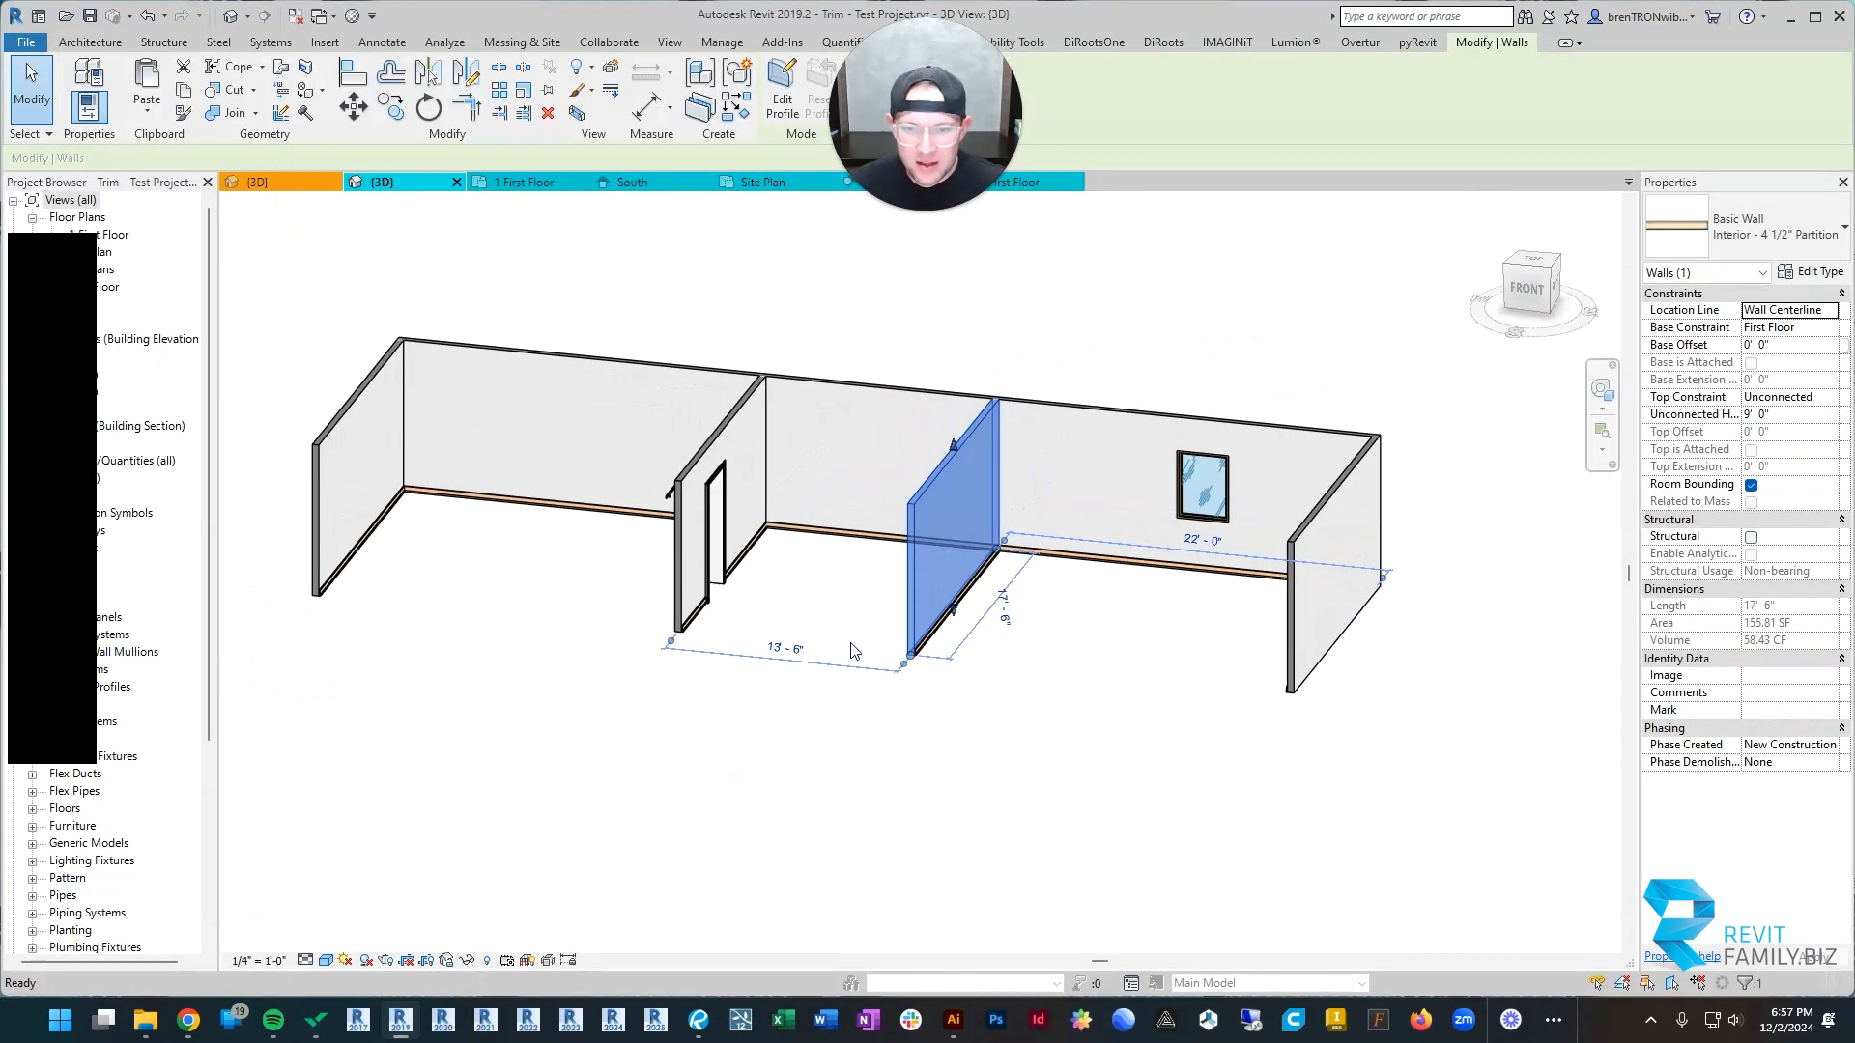
pyautogui.click(860, 650)
pyautogui.scroll(3, 1000, 582)
pyautogui.click(830, 562)
pyautogui.keyDown('shift'); pyautogui.moveTo(1082, 710); pyautogui.dragTo(1044, 702, button='middle'); pyautogui.keyUp('shift')
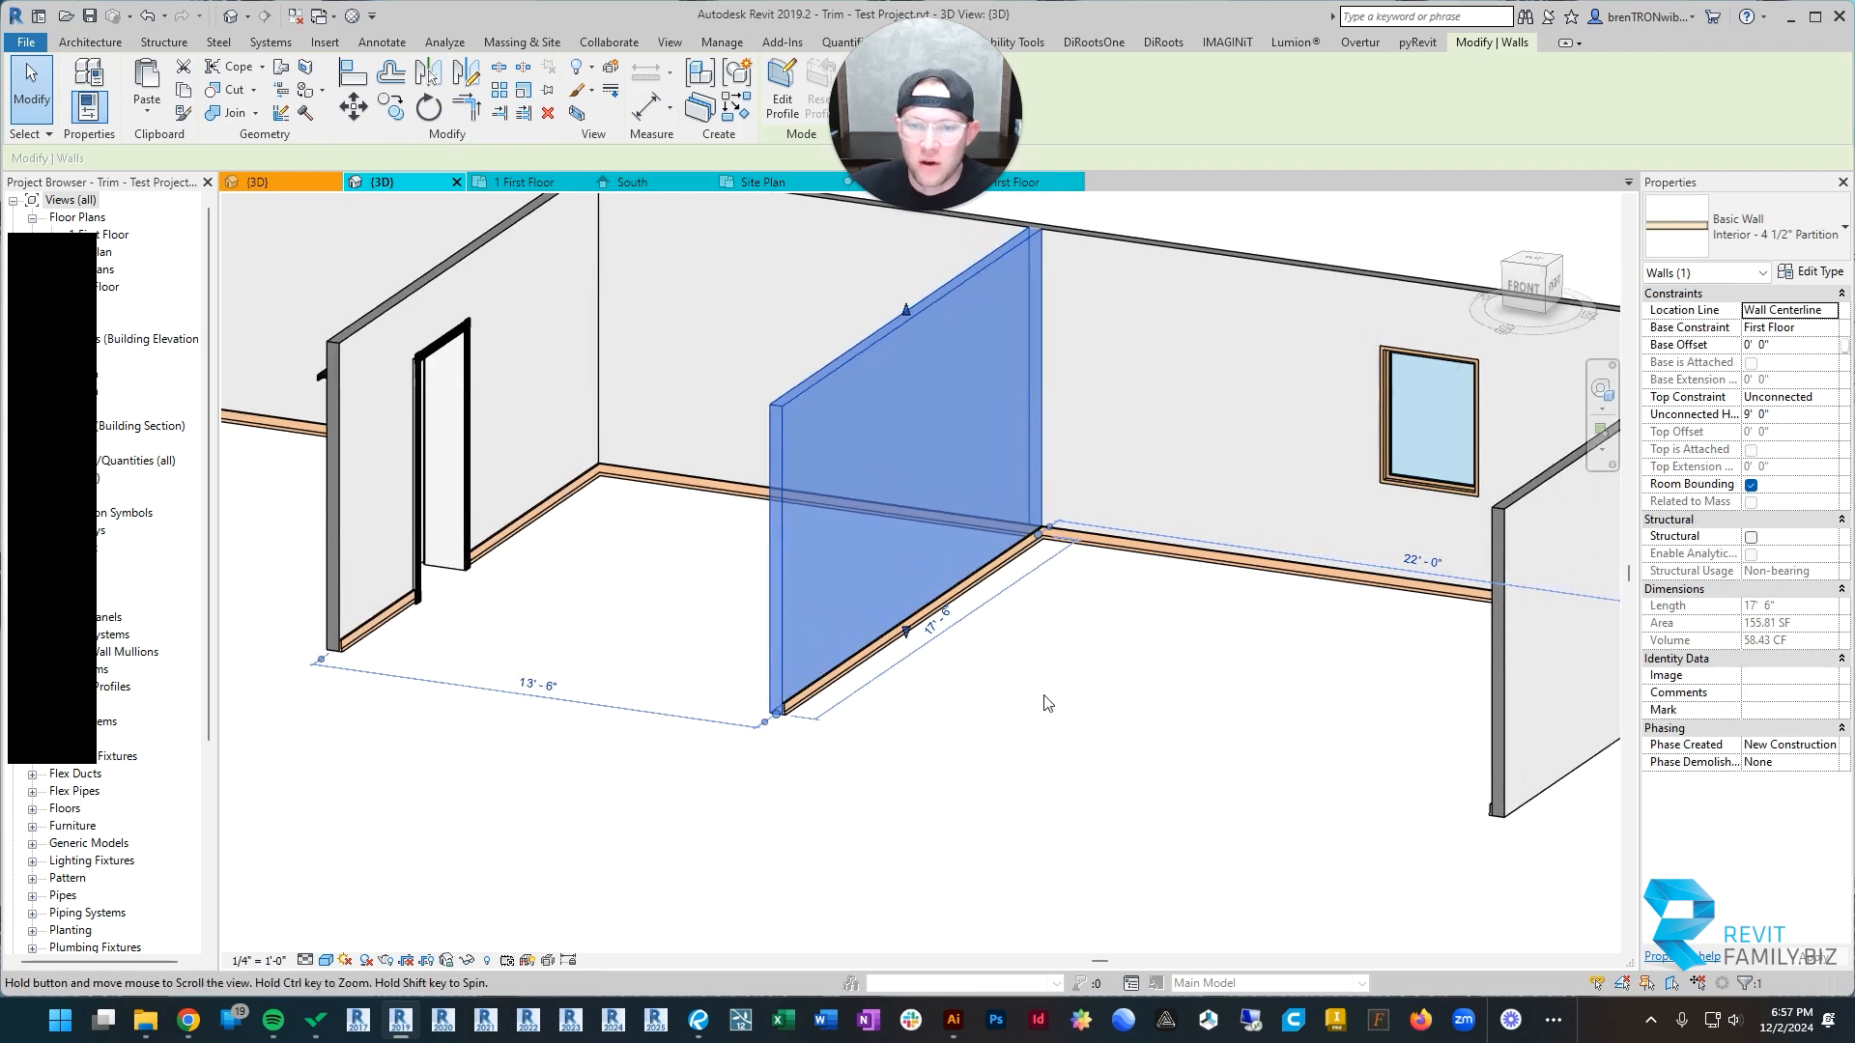
pyautogui.click(1043, 702)
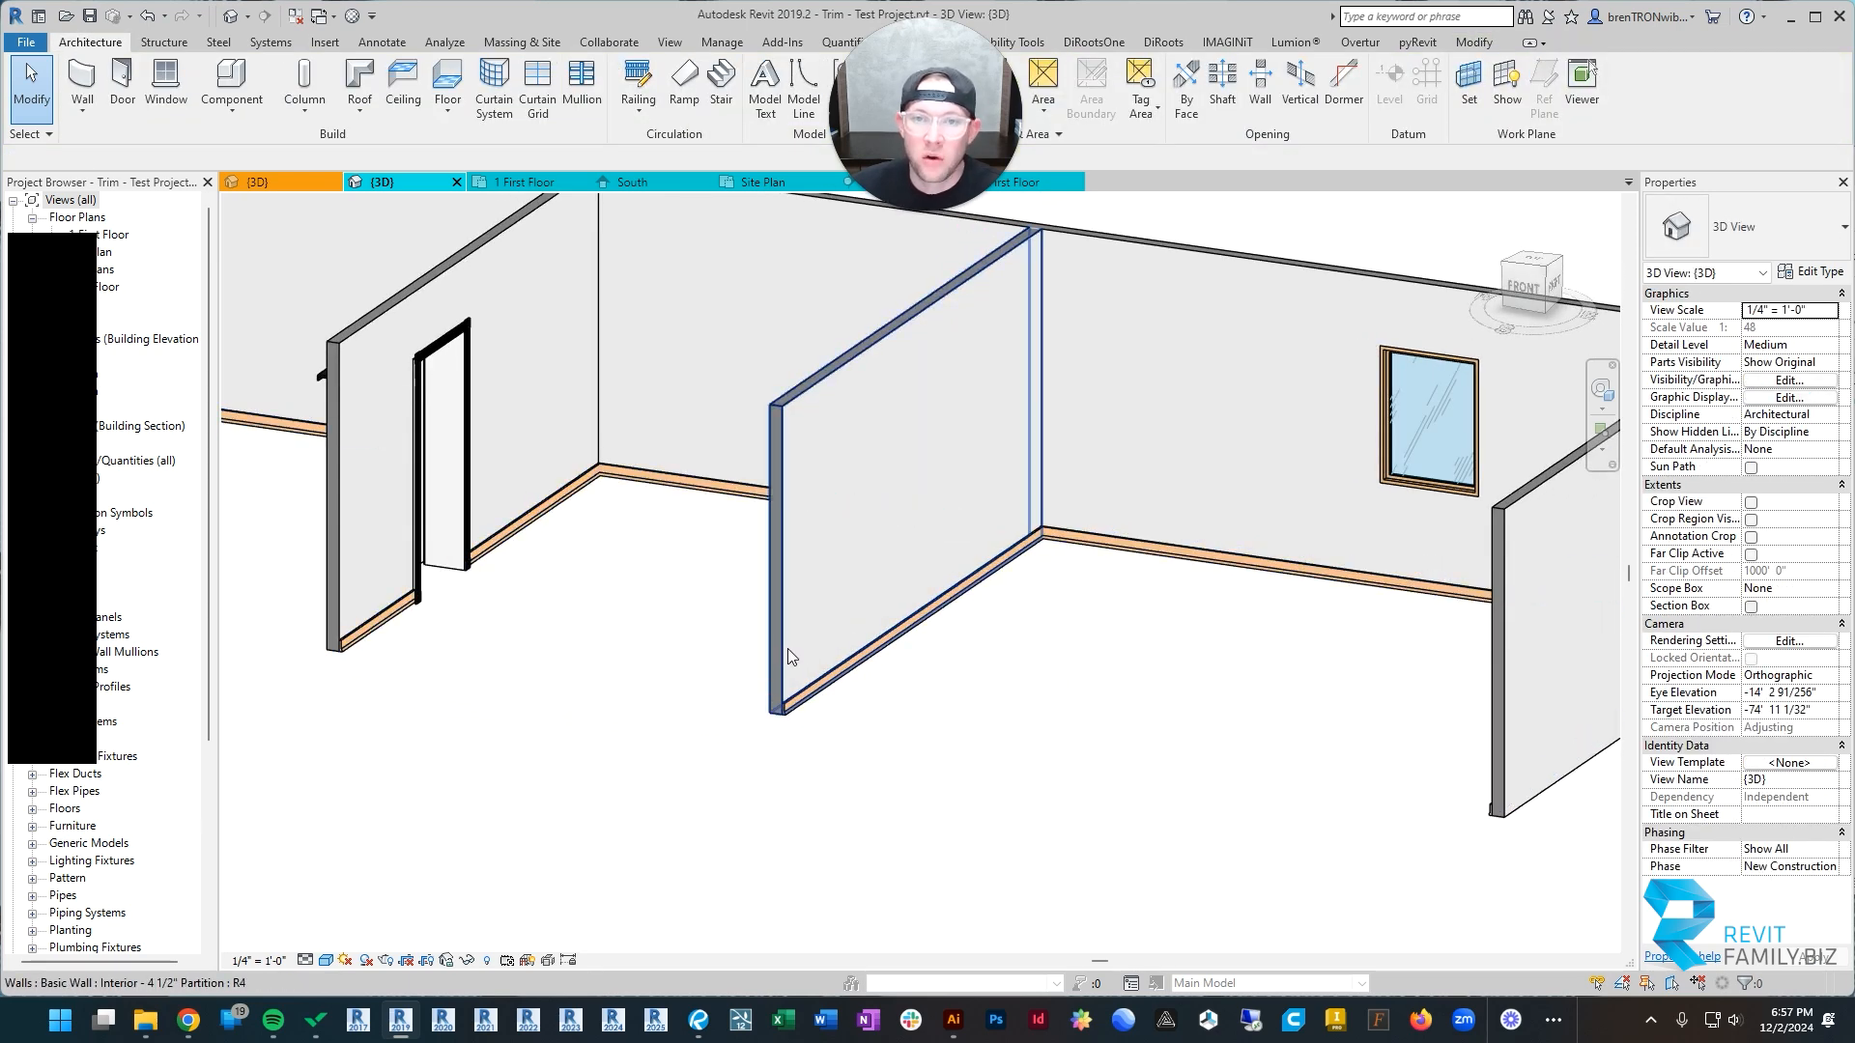
pyautogui.click(786, 648)
pyautogui.keyDown('shift'); pyautogui.moveTo(786, 647); pyautogui.dragTo(707, 633, button='middle'); pyautogui.keyUp('shift')
pyautogui.click(1123, 590)
pyautogui.click(686, 756)
pyautogui.keyDown('shift'); pyautogui.moveTo(686, 763); pyautogui.dragTo(948, 704, button='middle'); pyautogui.keyUp('shift')
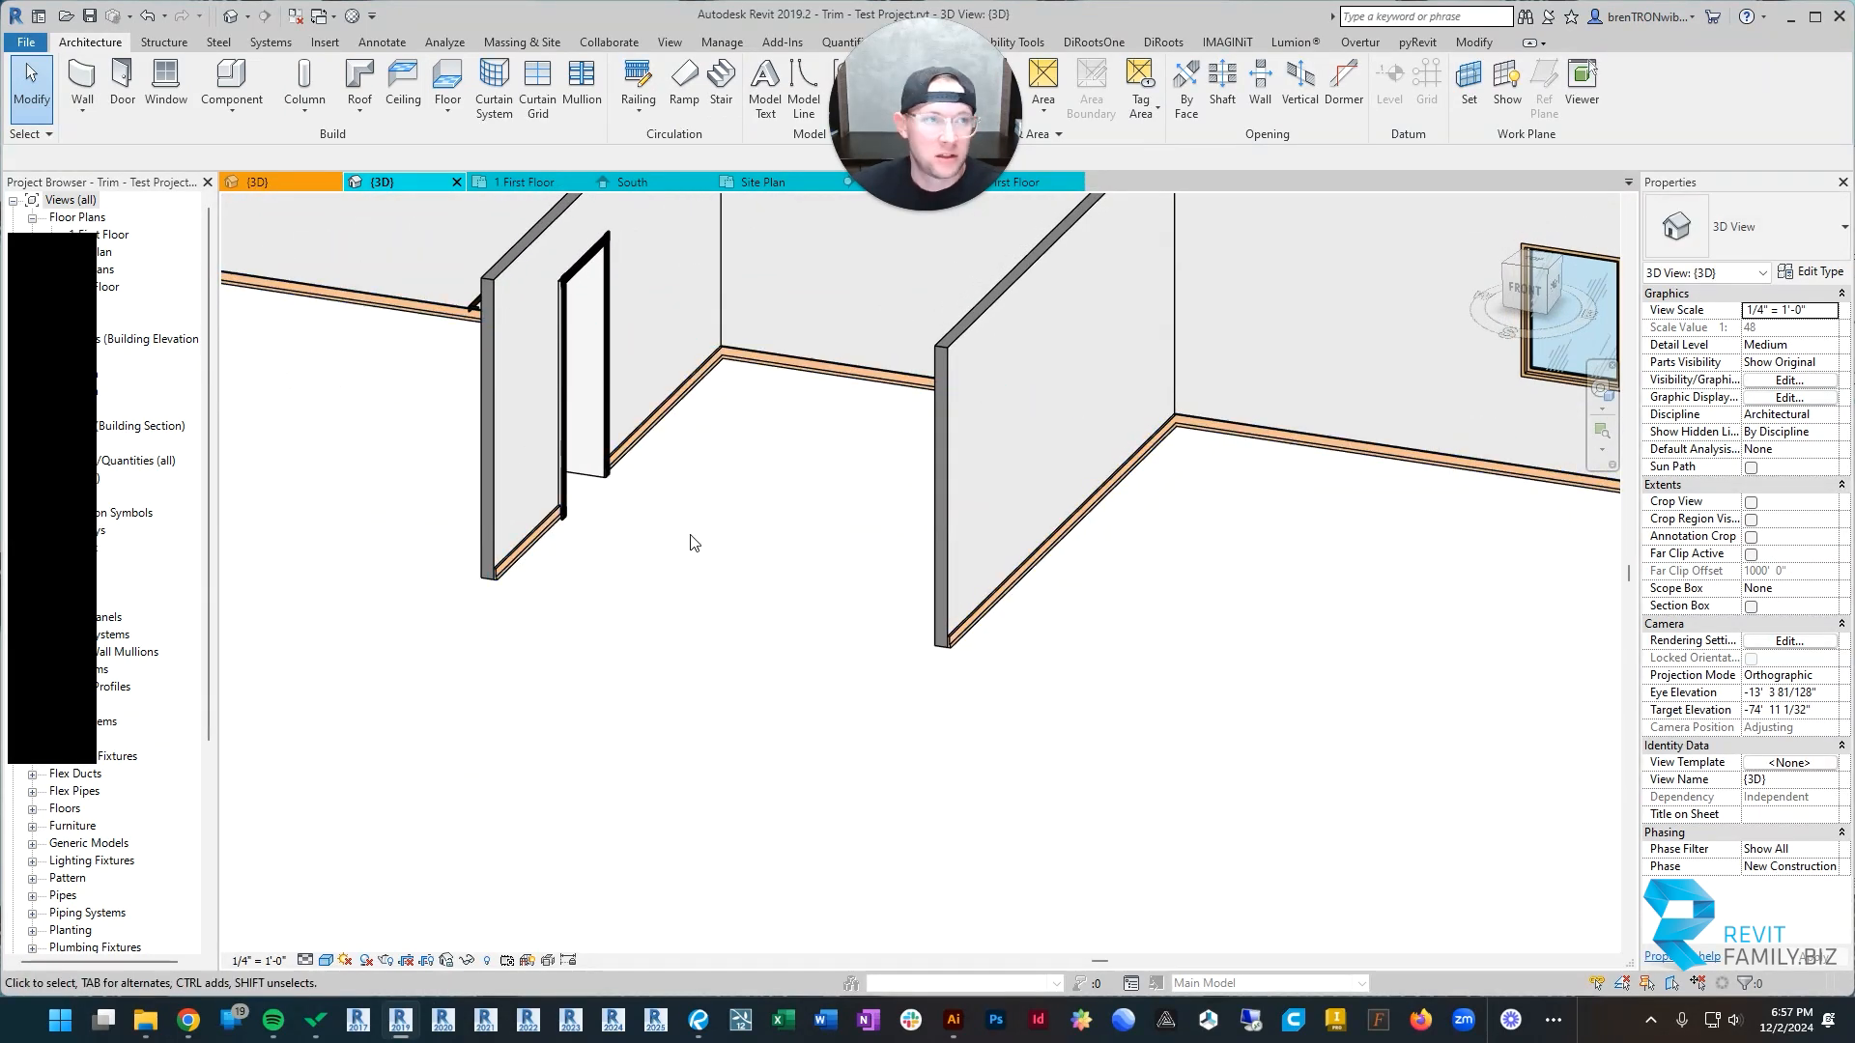
# Step: Add Craftsman - Base wall sweeps along the bottoms of the two middle partitions' faces that still lack base trim
pyautogui.click(82, 110)
pyautogui.click(61, 267)
pyautogui.scroll(-5, 869, 634)
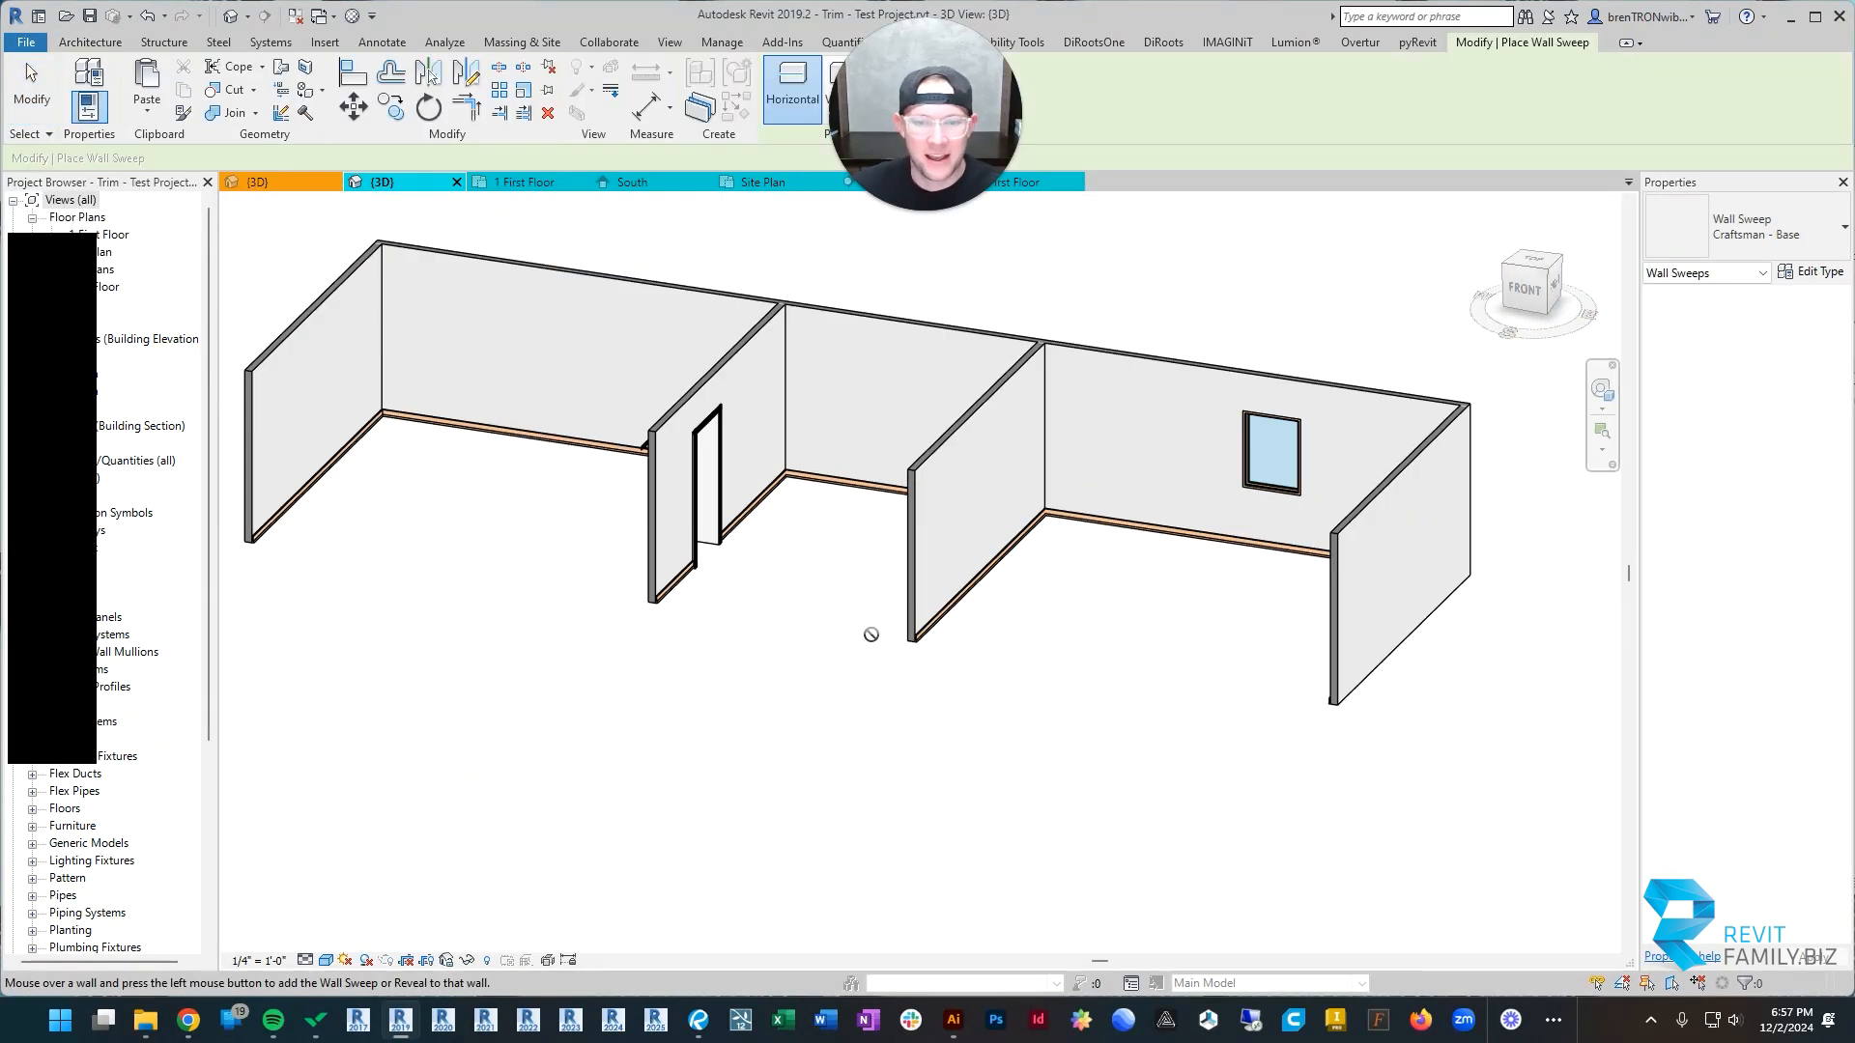
pyautogui.keyDown('shift'); pyautogui.moveTo(869, 634); pyautogui.dragTo(1033, 612, button='middle'); pyautogui.keyUp('shift')
pyautogui.click(1041, 618)
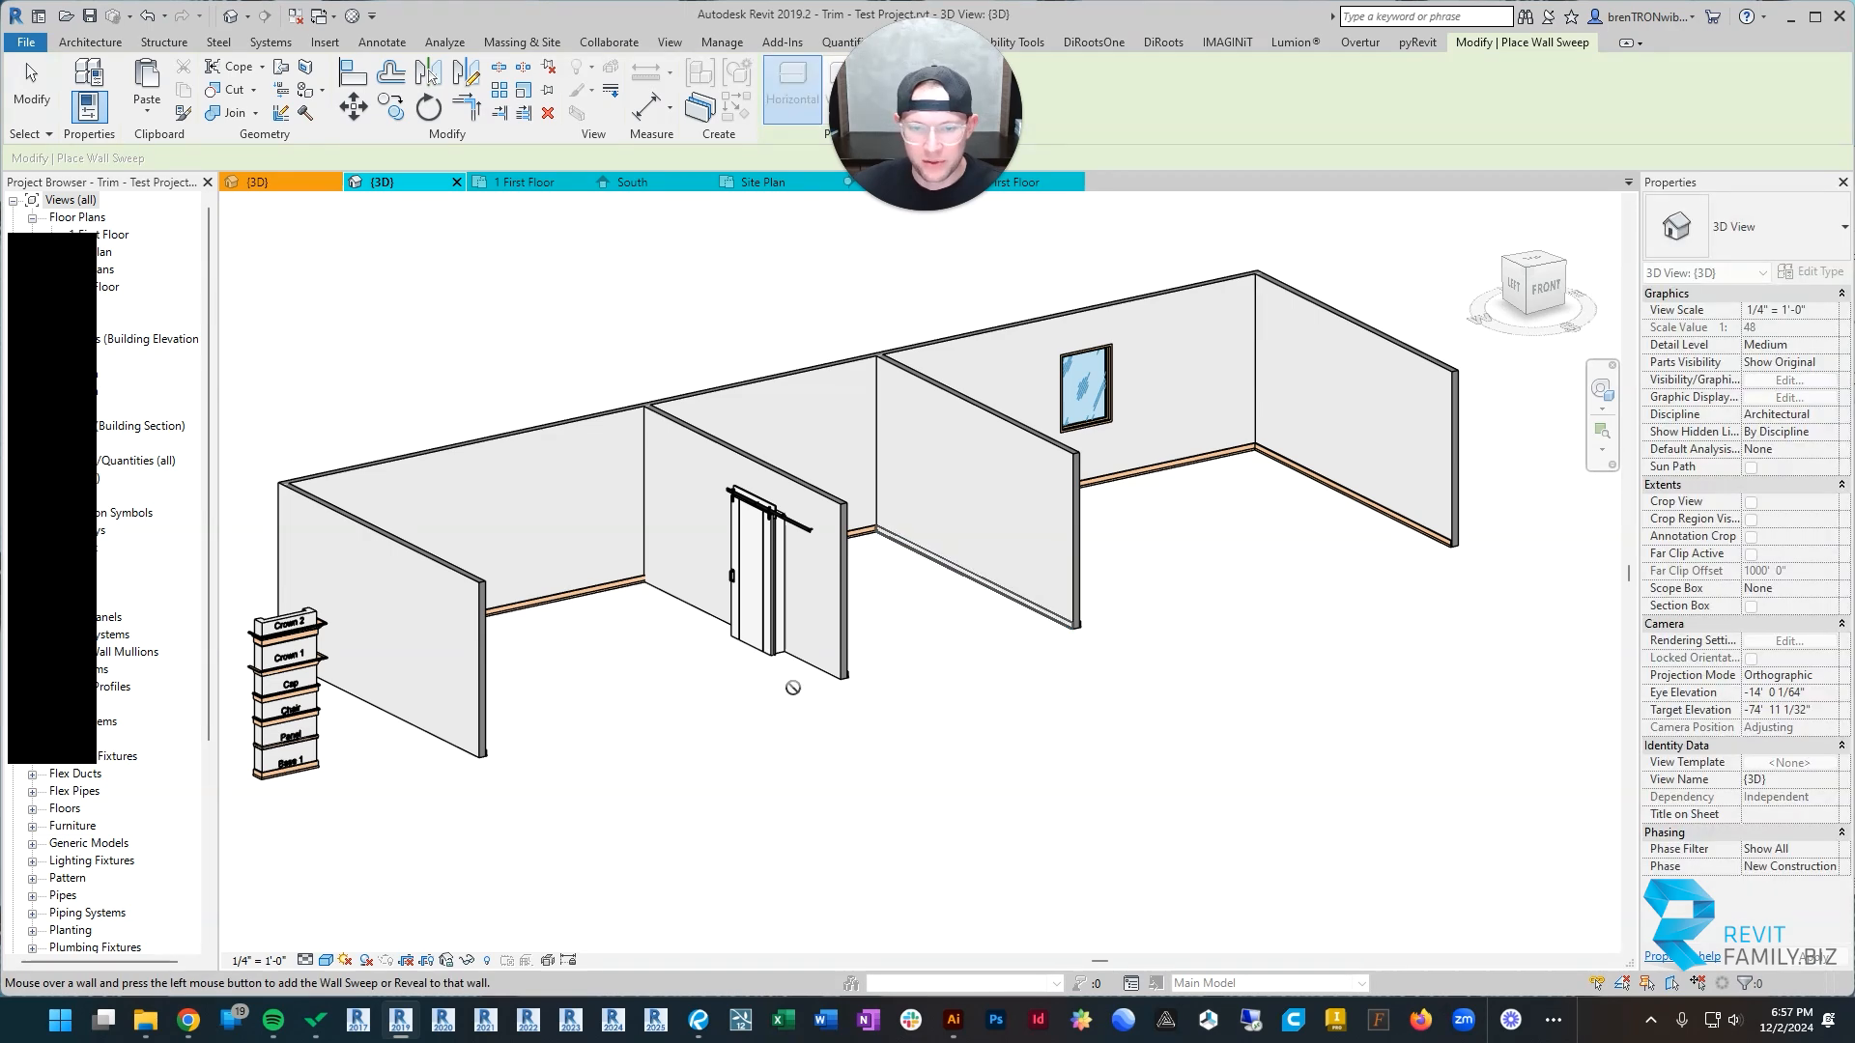
pyautogui.scroll(-3, 826, 673)
pyautogui.keyDown('shift'); pyautogui.moveTo(826, 673); pyautogui.dragTo(1005, 719, button='middle'); pyautogui.keyUp('shift')
pyautogui.press('Escape')
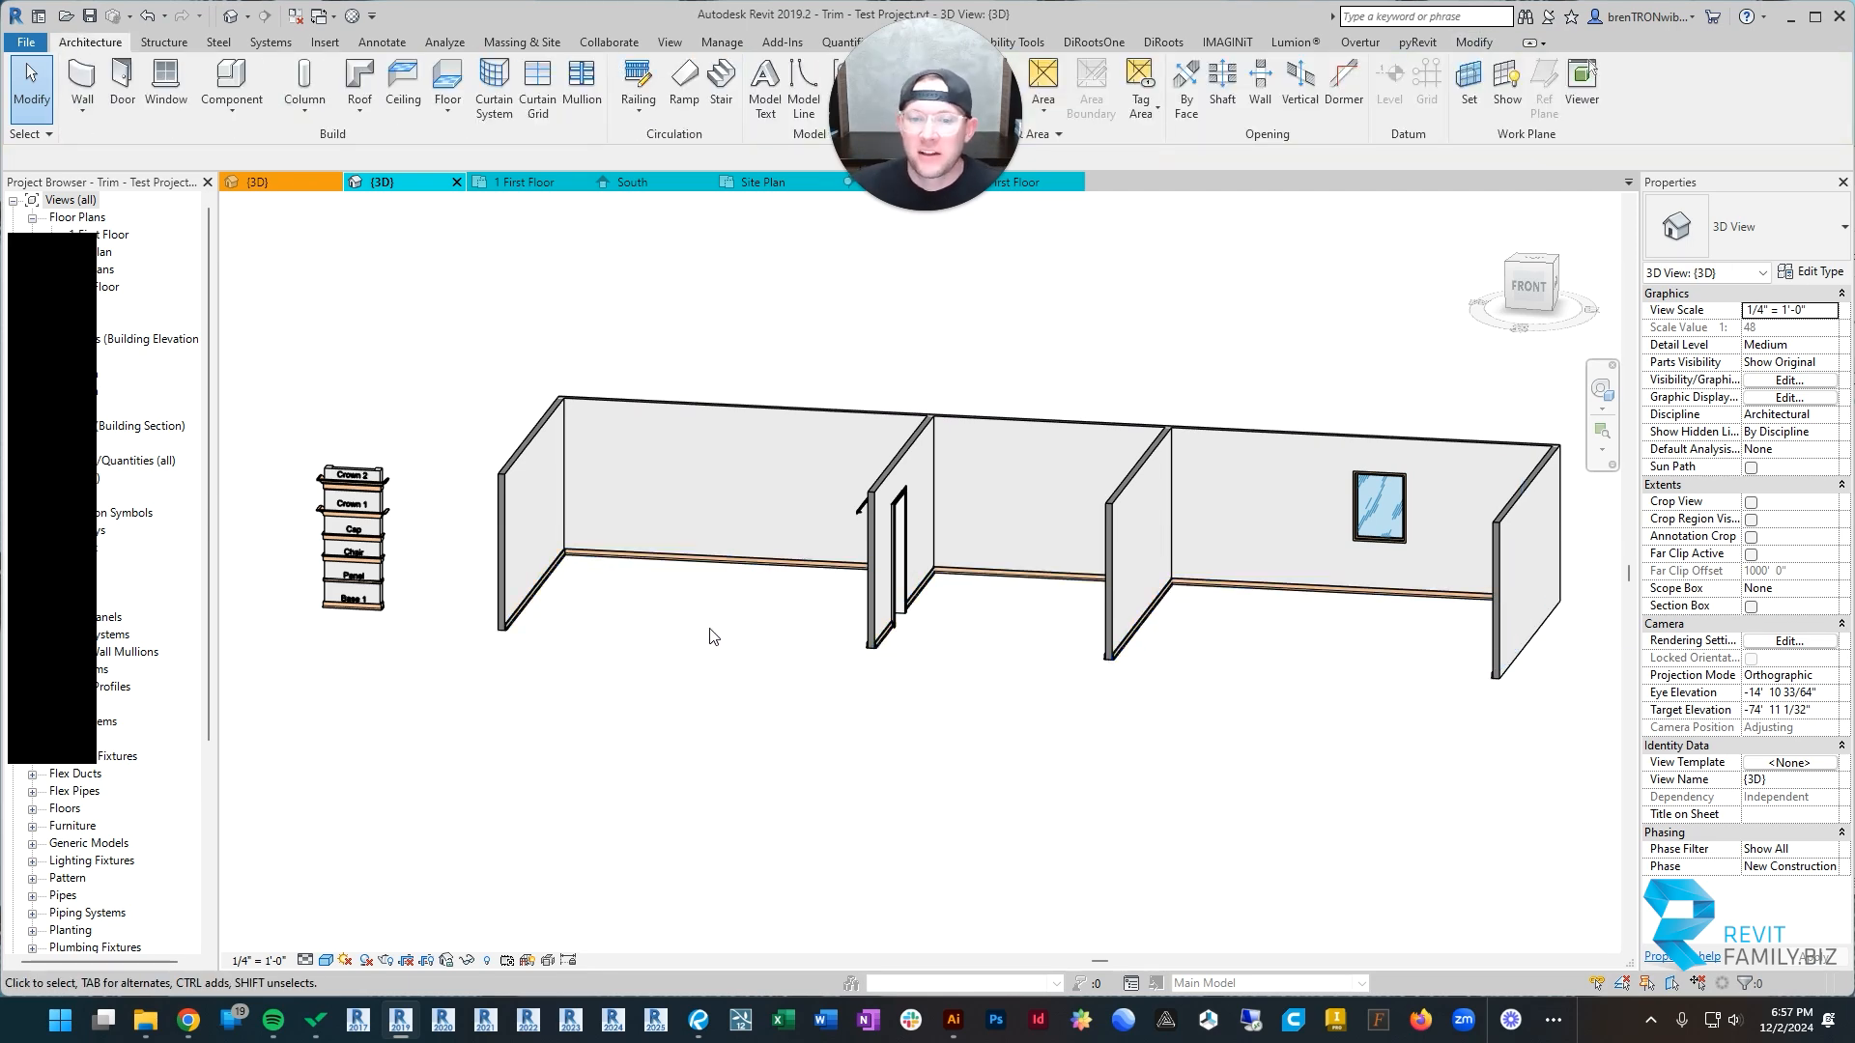
# Step: Examine the base trim on the partition walls and inspect where the sweep meets the barn door's trim
pyautogui.keyDown('shift'); pyautogui.moveTo(711, 635); pyautogui.dragTo(828, 759, button='middle'); pyautogui.keyUp('shift')
pyautogui.scroll(2, 973, 660)
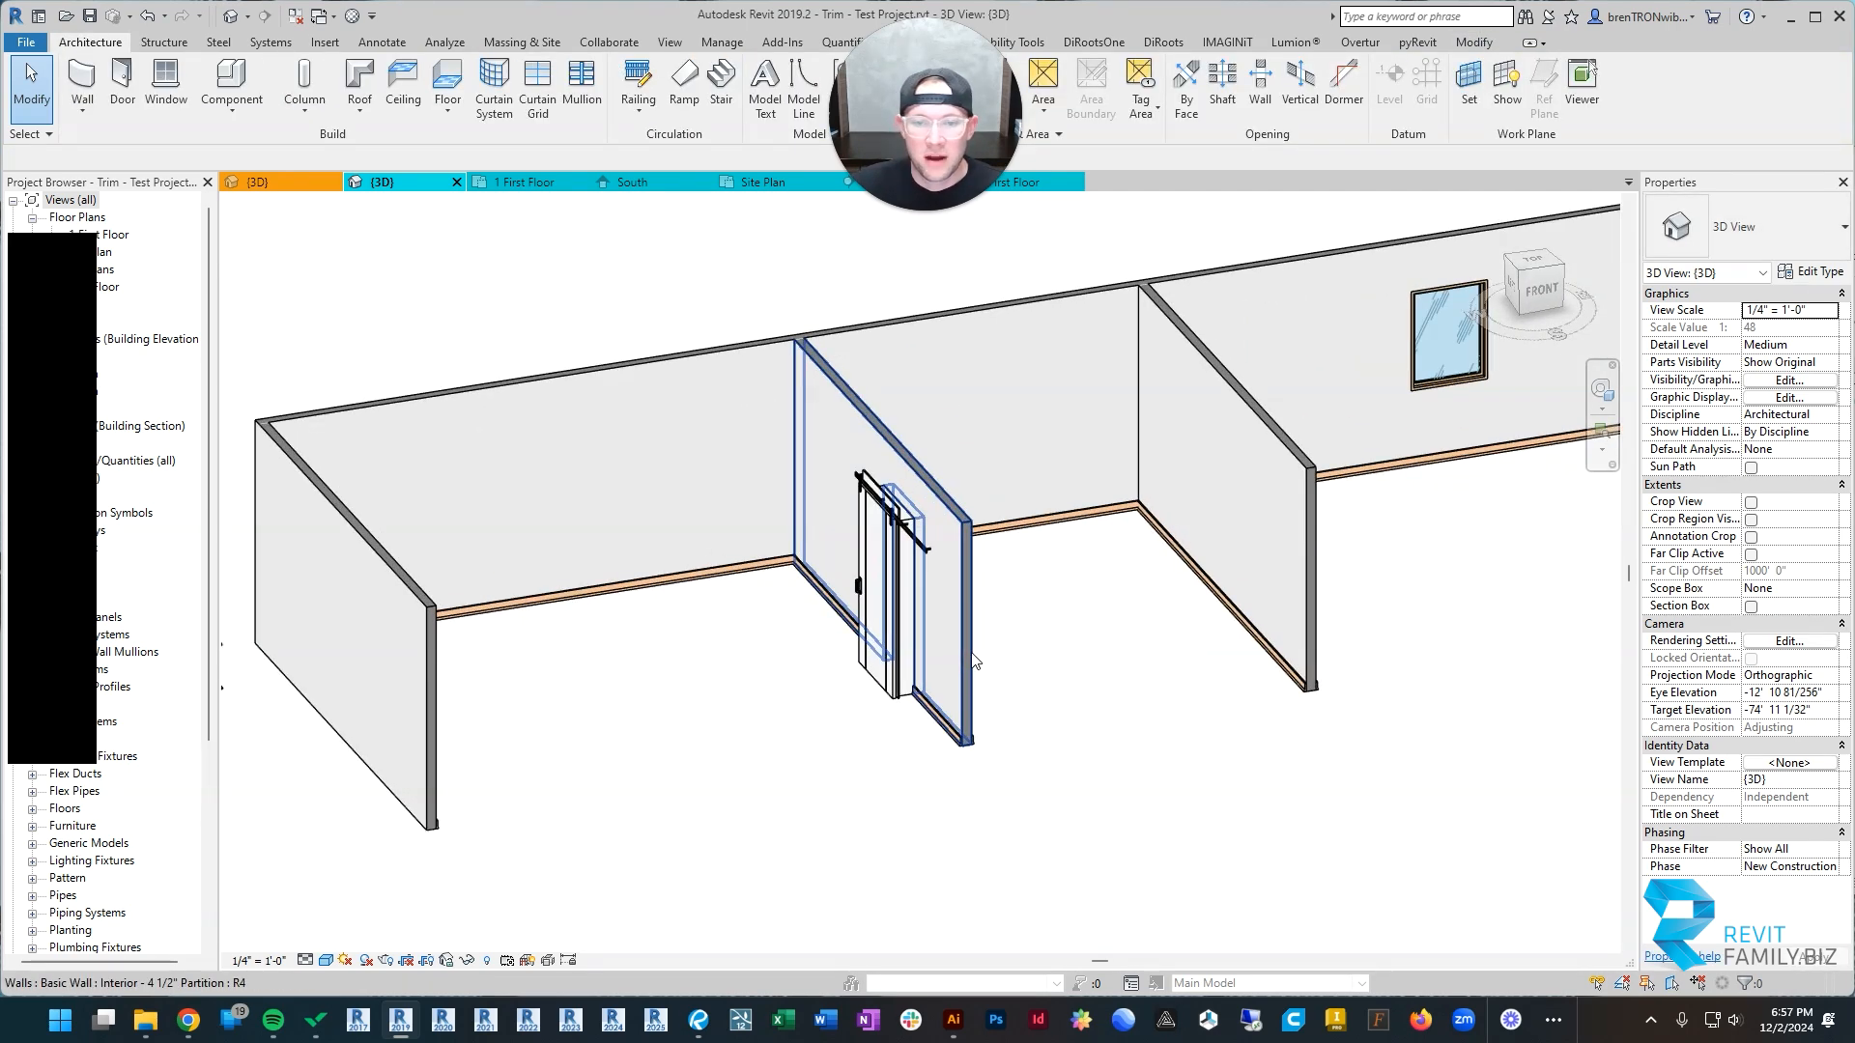
pyautogui.scroll(-2, 971, 654)
pyautogui.keyDown('shift'); pyautogui.moveTo(975, 660); pyautogui.dragTo(812, 654, button='middle'); pyautogui.keyUp('shift')
pyautogui.scroll(4, 884, 591)
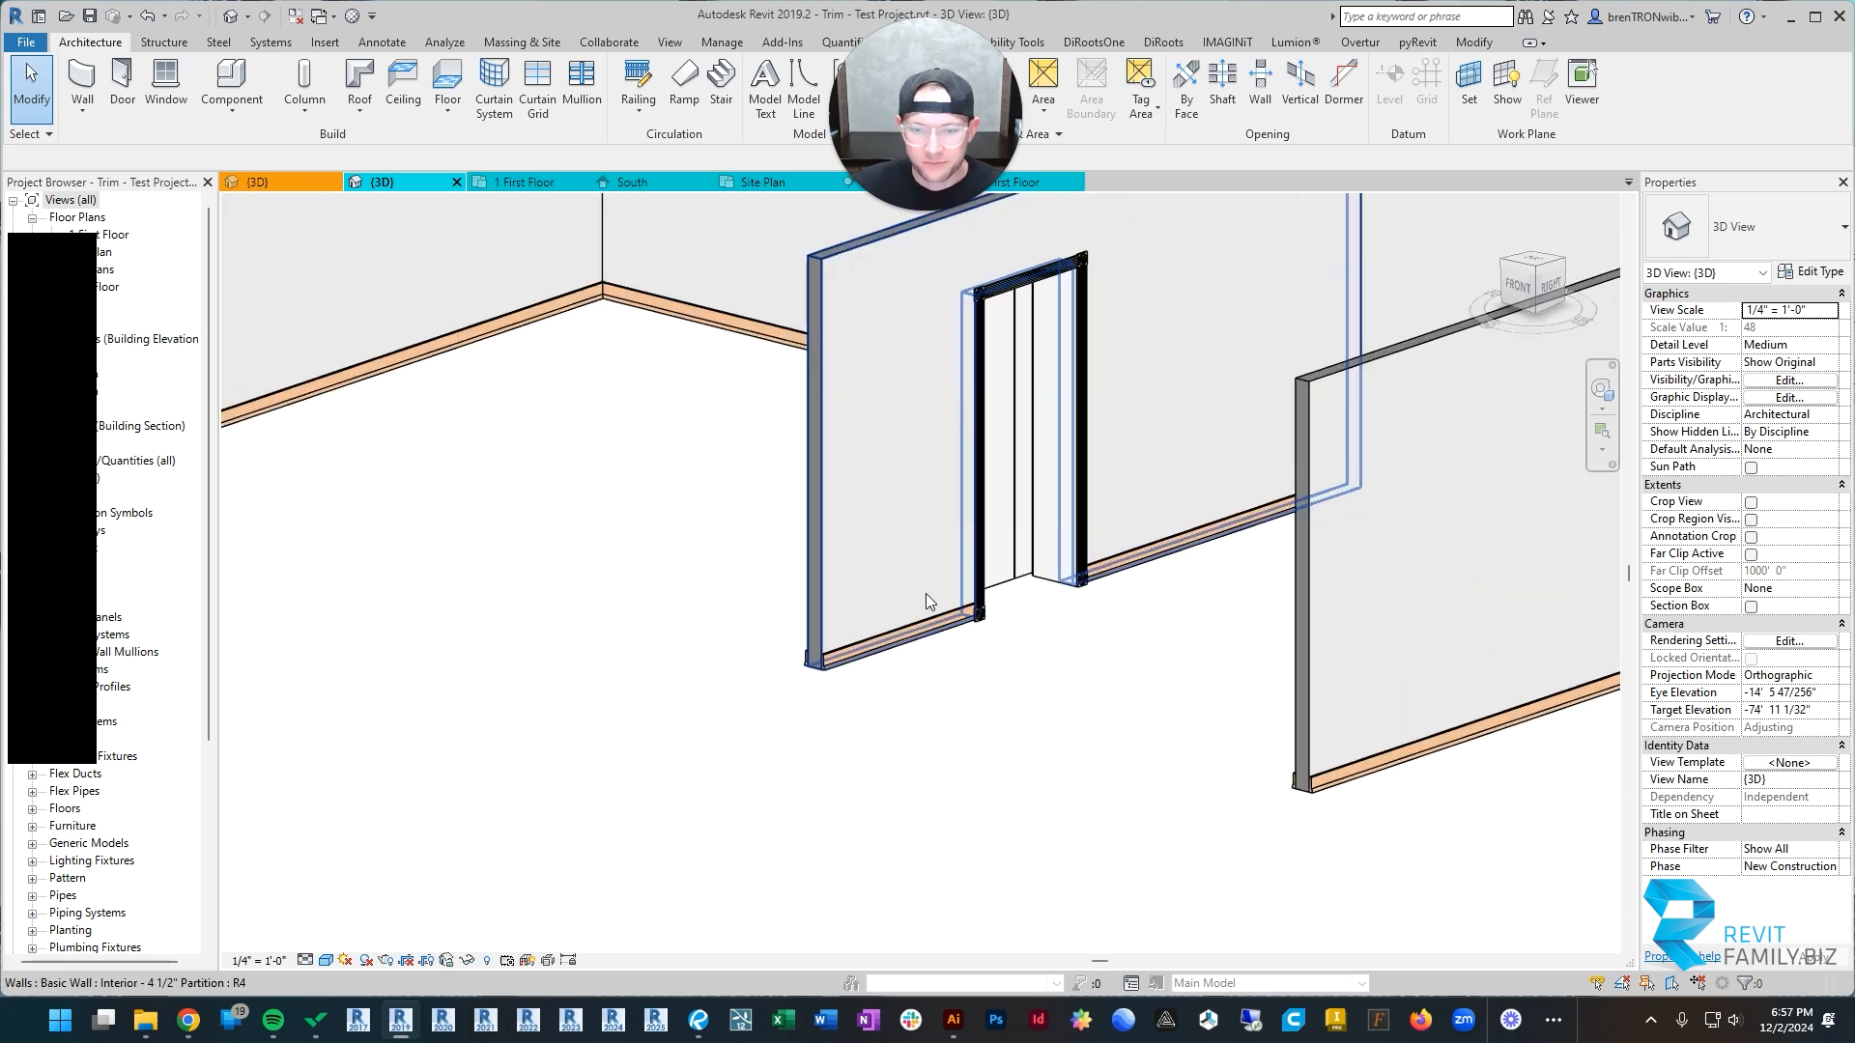
pyautogui.scroll(3, 926, 600)
pyautogui.click(898, 609)
pyautogui.scroll(2, 889, 601)
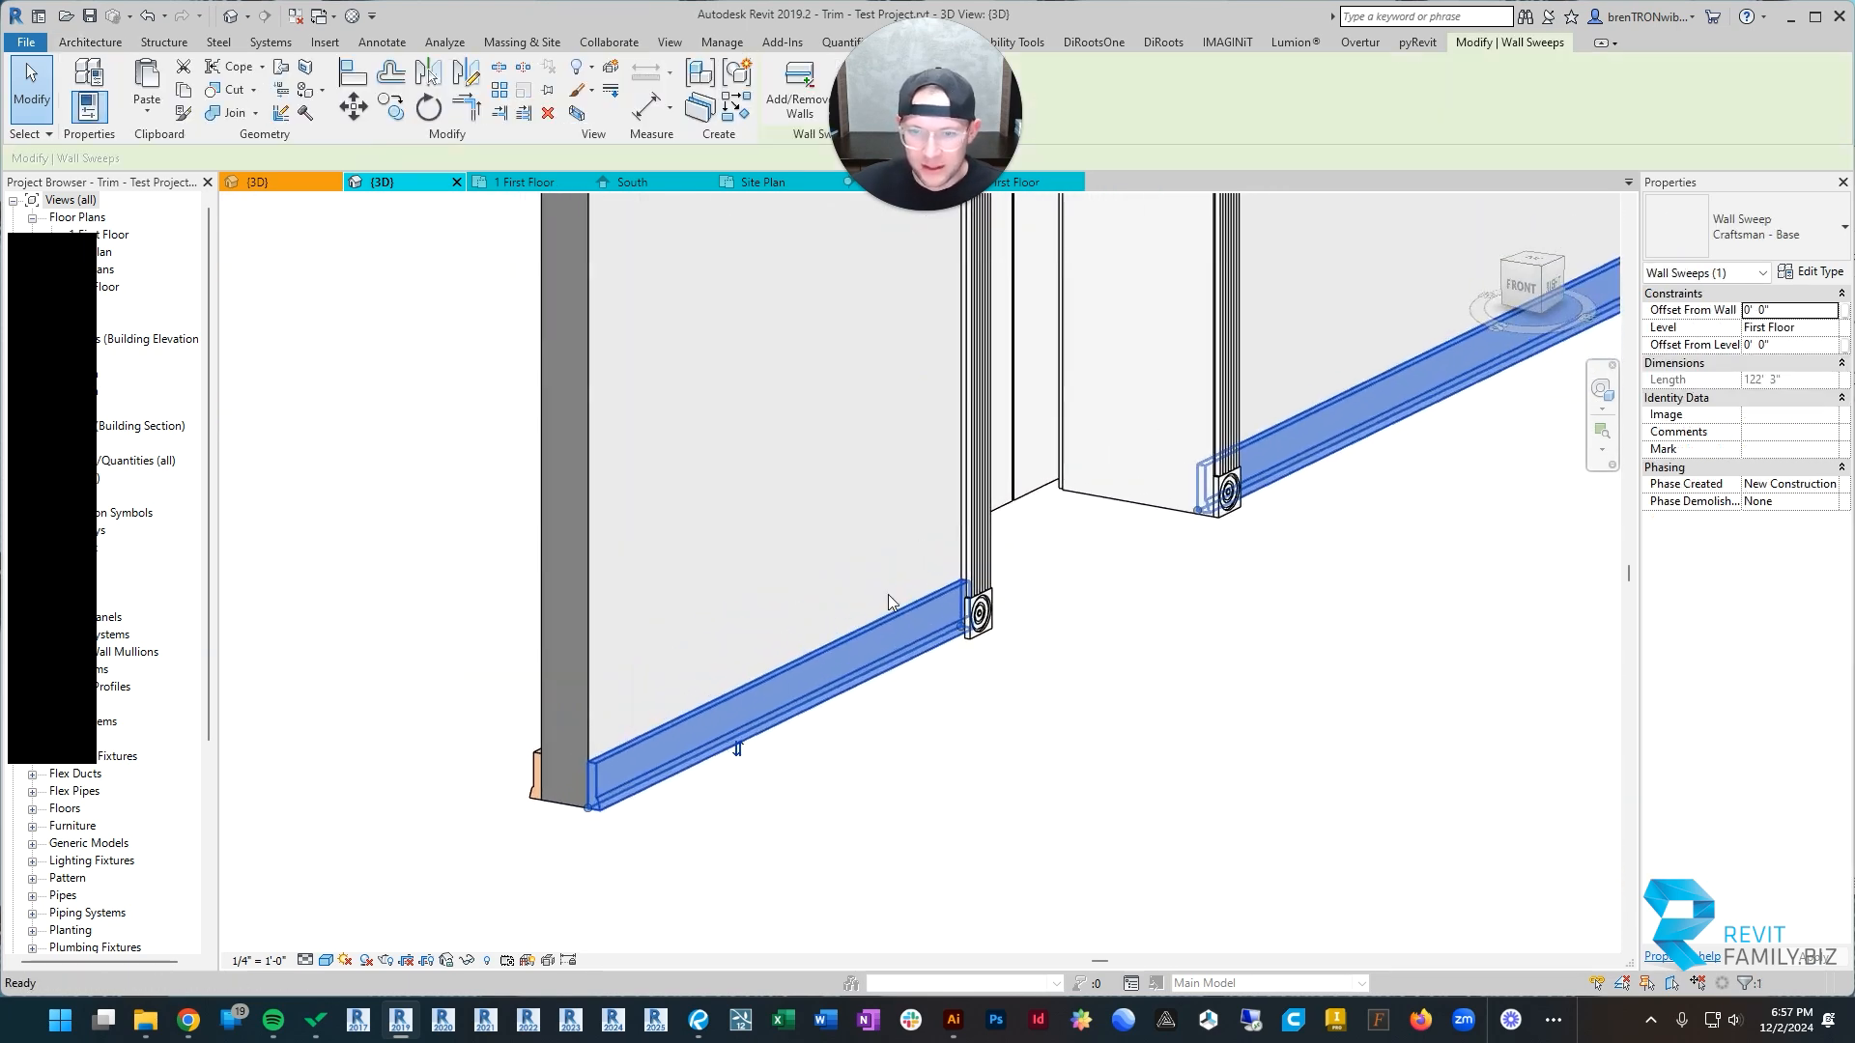
# Step: Set the first frame extension dimension of the barn door to 0
pyautogui.click(977, 561)
pyautogui.scroll(-3, 1782, 773)
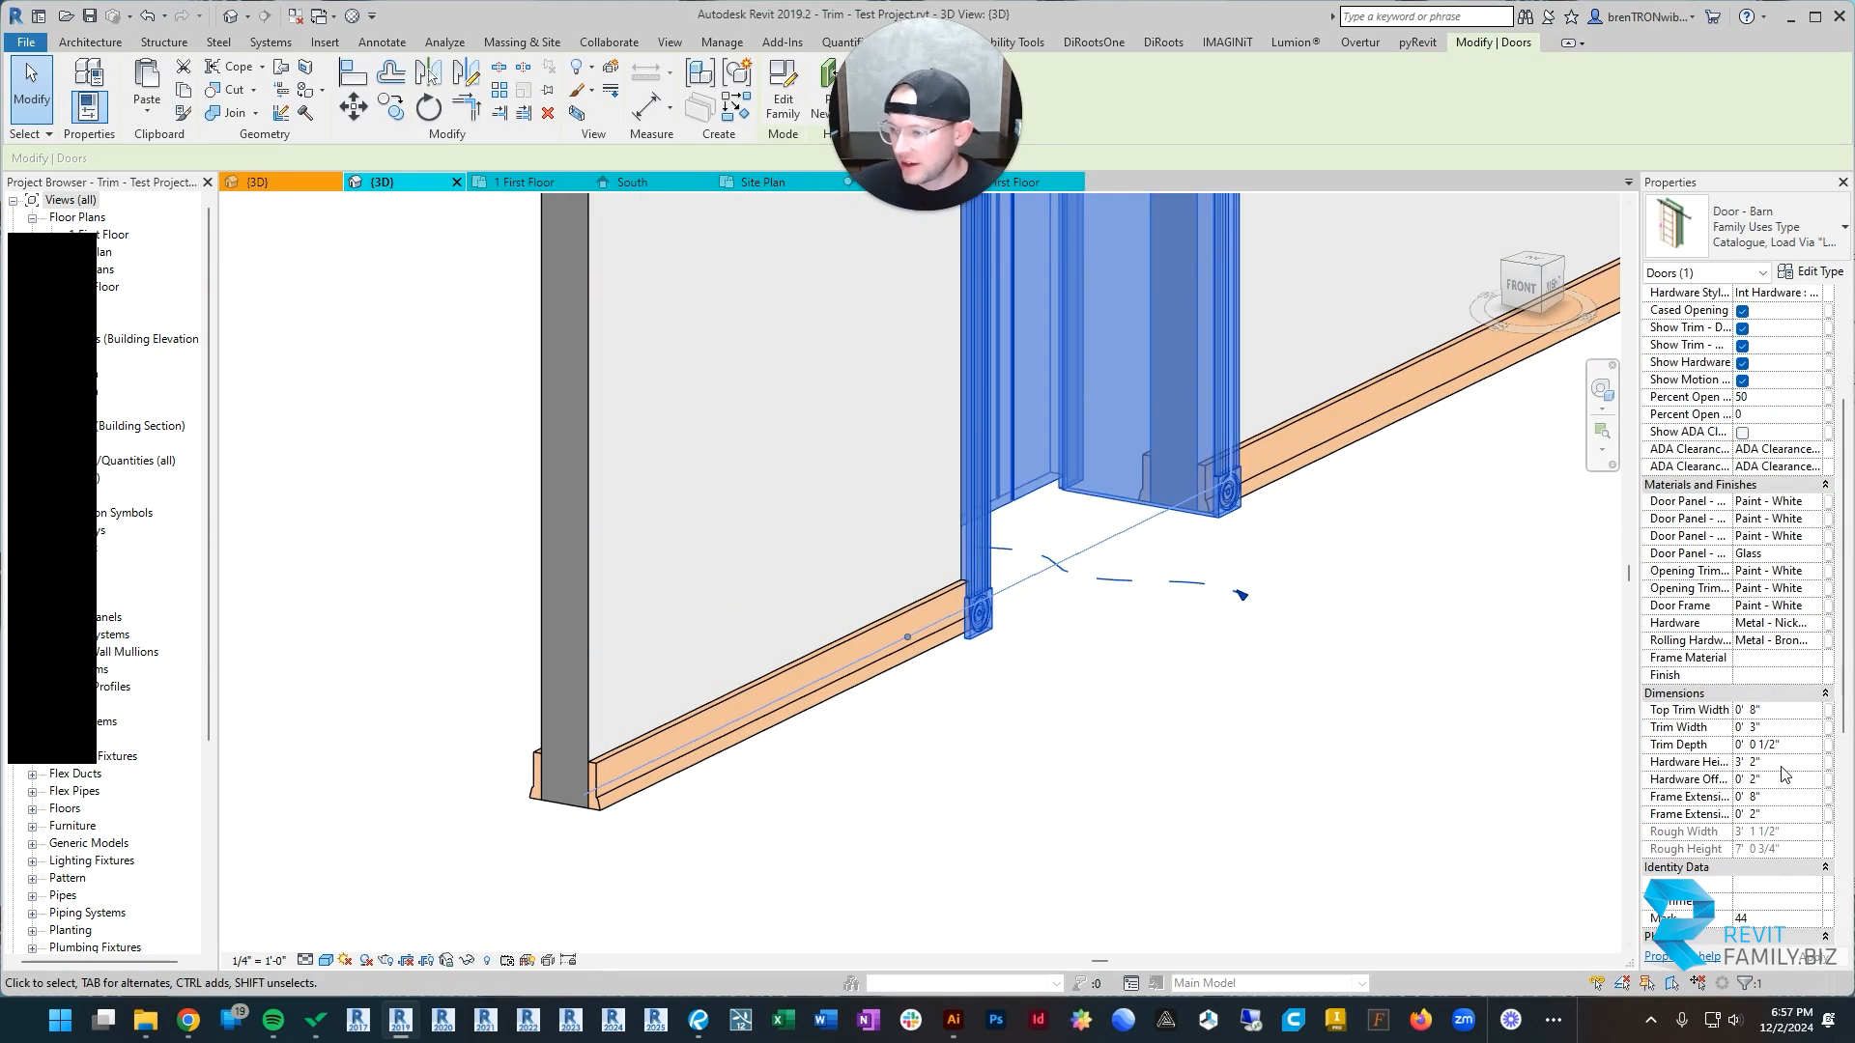
pyautogui.click(1775, 798)
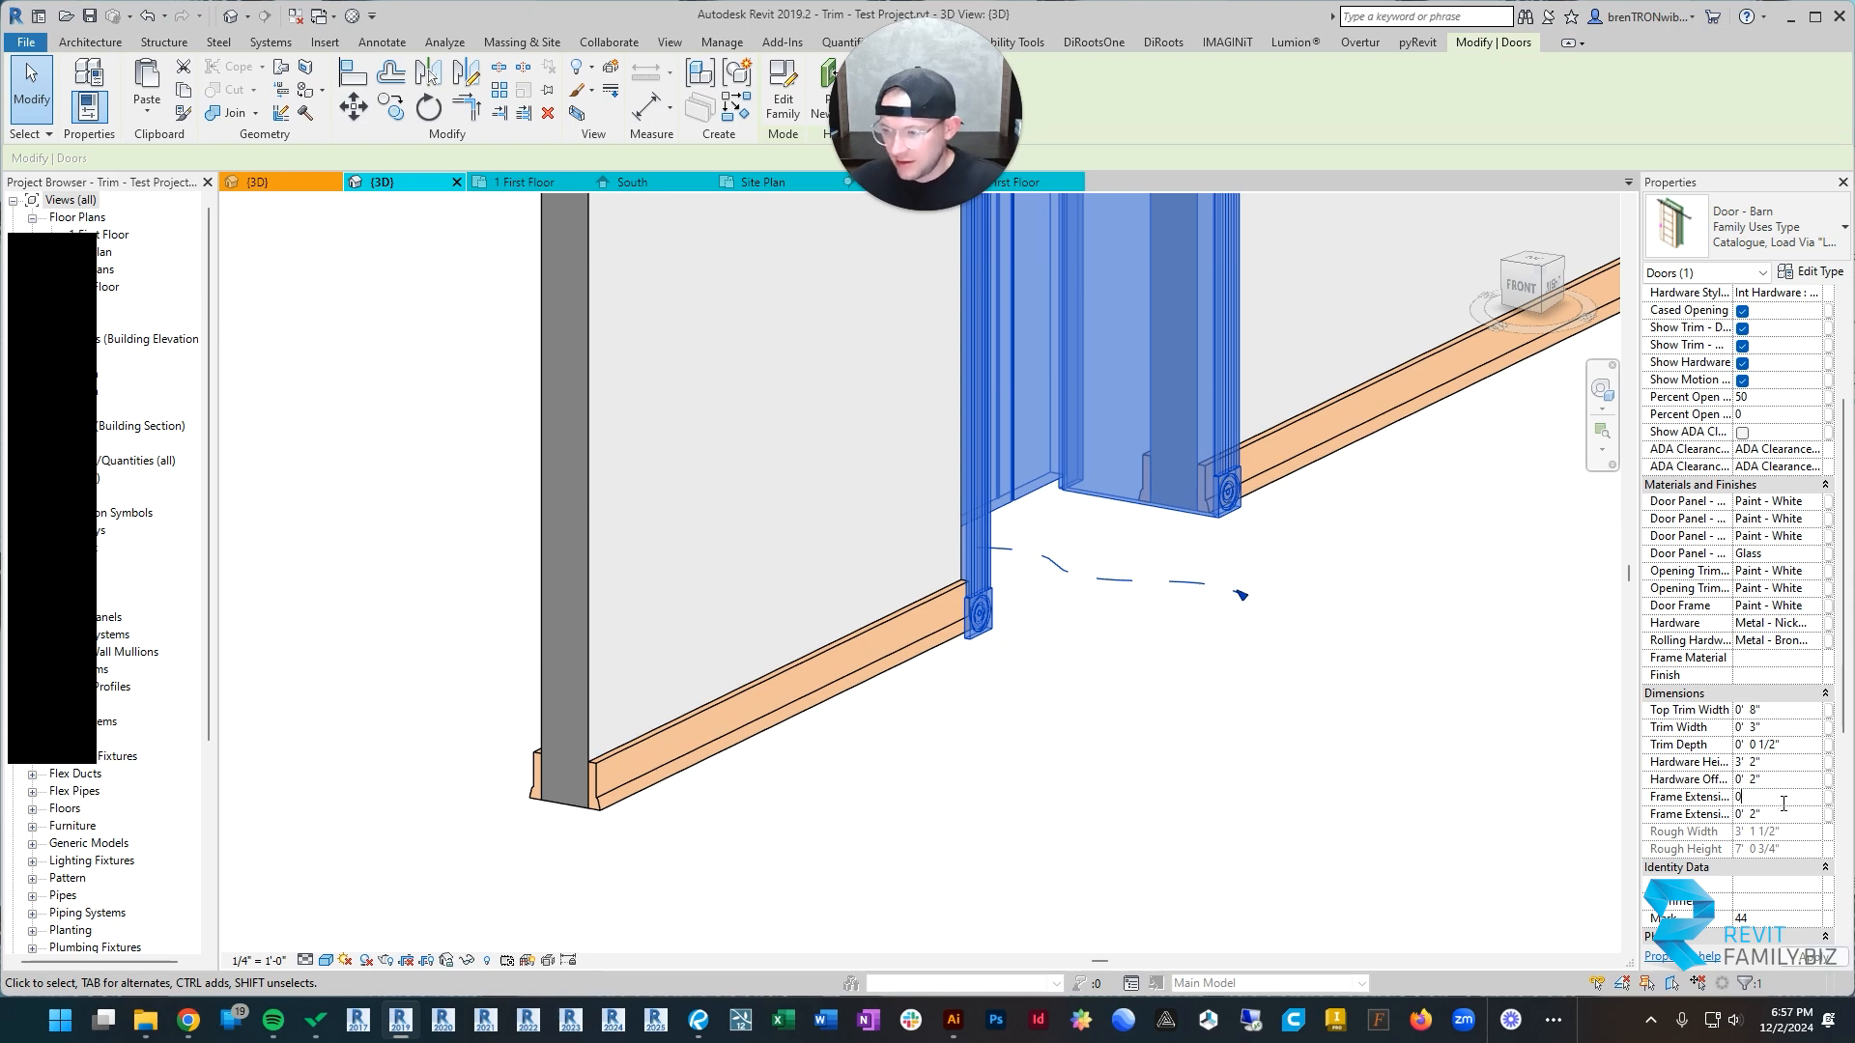
pyautogui.click(1190, 824)
pyautogui.scroll(-2, 1152, 636)
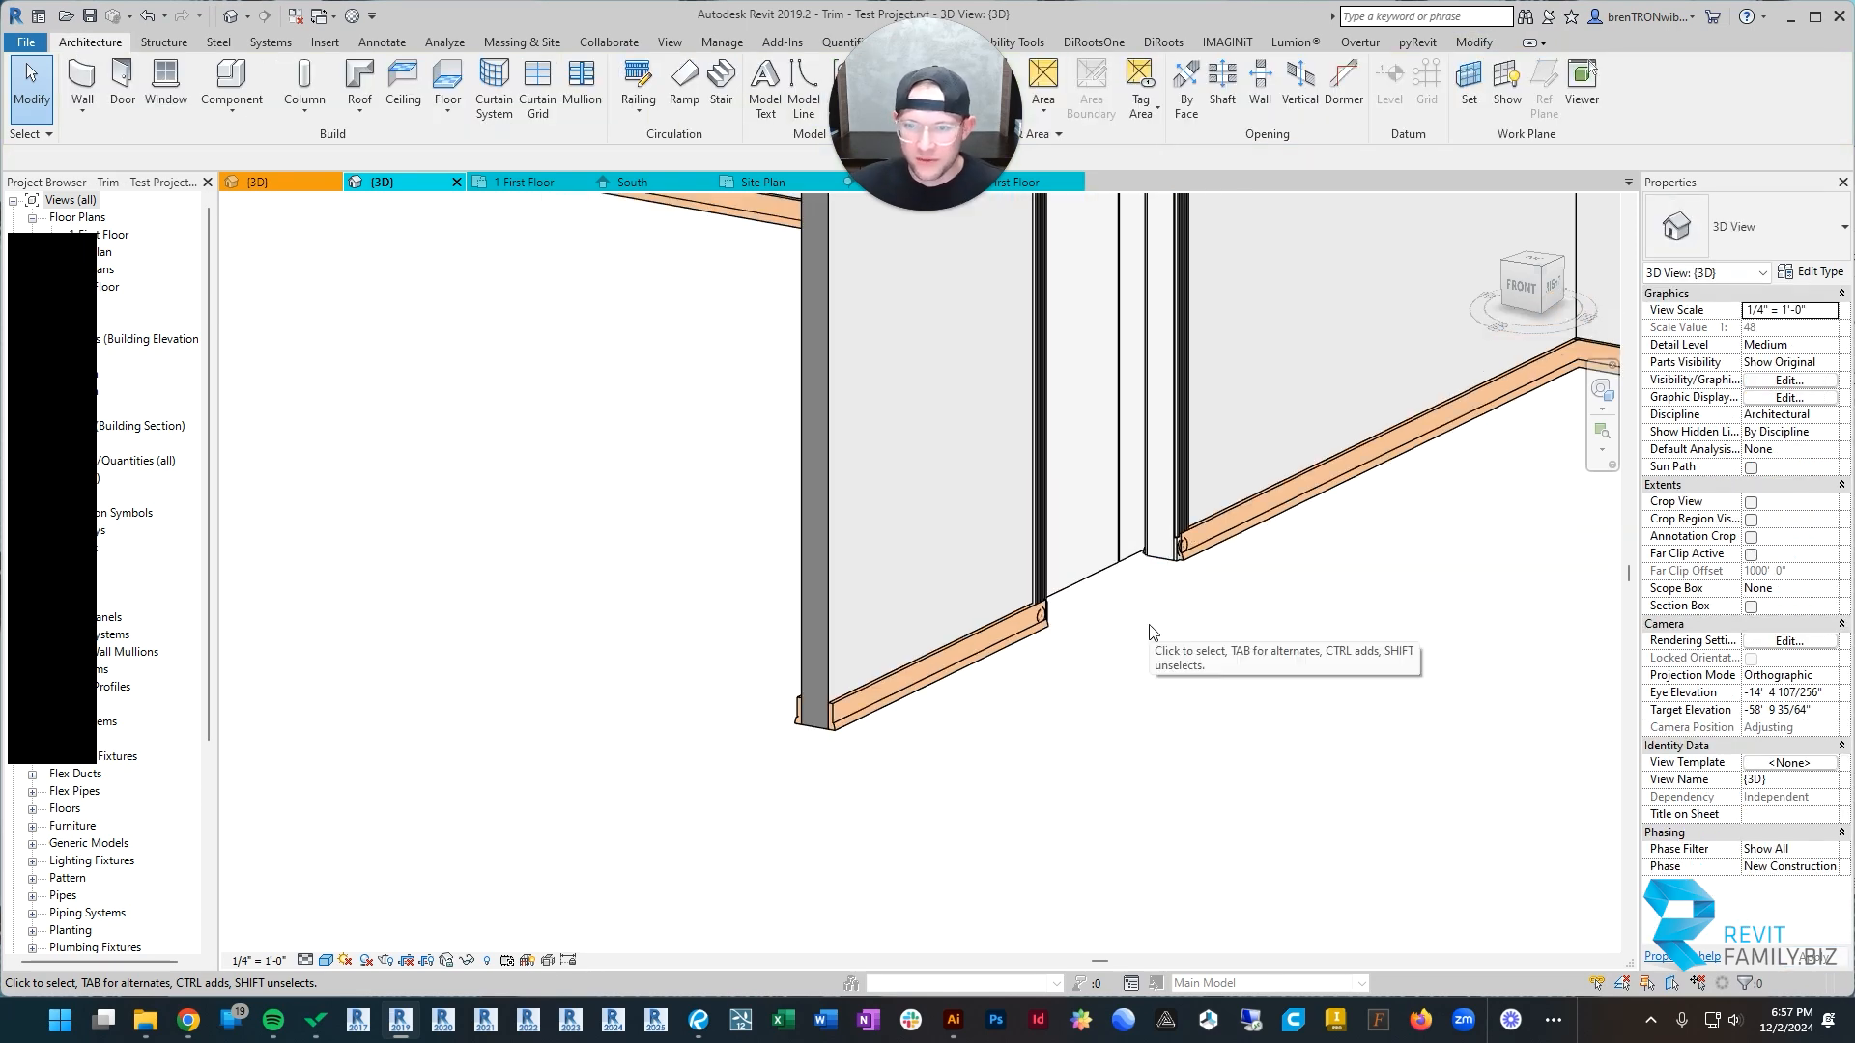
# Step: Examine where the base trim ends overlap the corner blocks at the foot of the barn door's frame on both sides
pyautogui.keyDown('shift'); pyautogui.moveTo(1150, 634); pyautogui.dragTo(947, 667, button='middle'); pyautogui.keyUp('shift')
pyautogui.scroll(2, 1130, 532)
pyautogui.click(1128, 528)
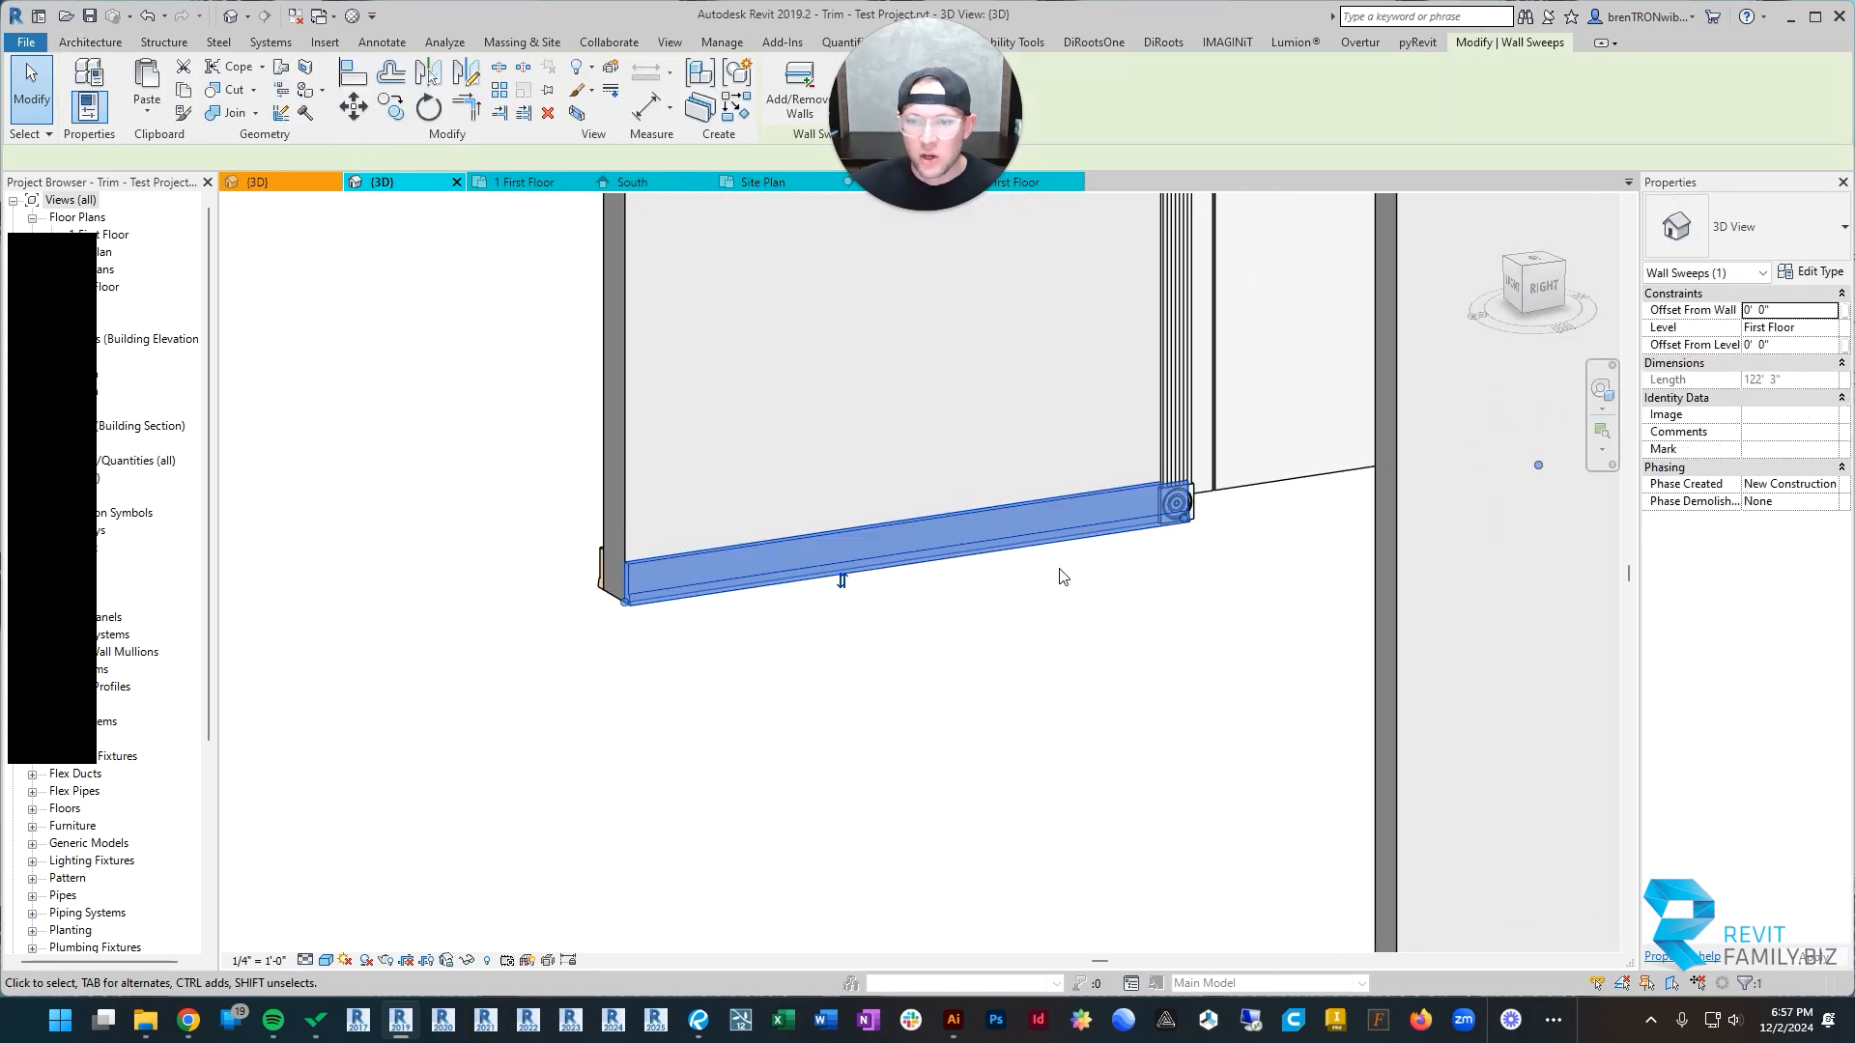
pyautogui.scroll(-3, 1058, 570)
pyautogui.keyDown('shift'); pyautogui.moveTo(1057, 569); pyautogui.dragTo(1169, 592, button='middle'); pyautogui.keyUp('shift')
pyautogui.click(1169, 601)
pyautogui.scroll(2, 1166, 604)
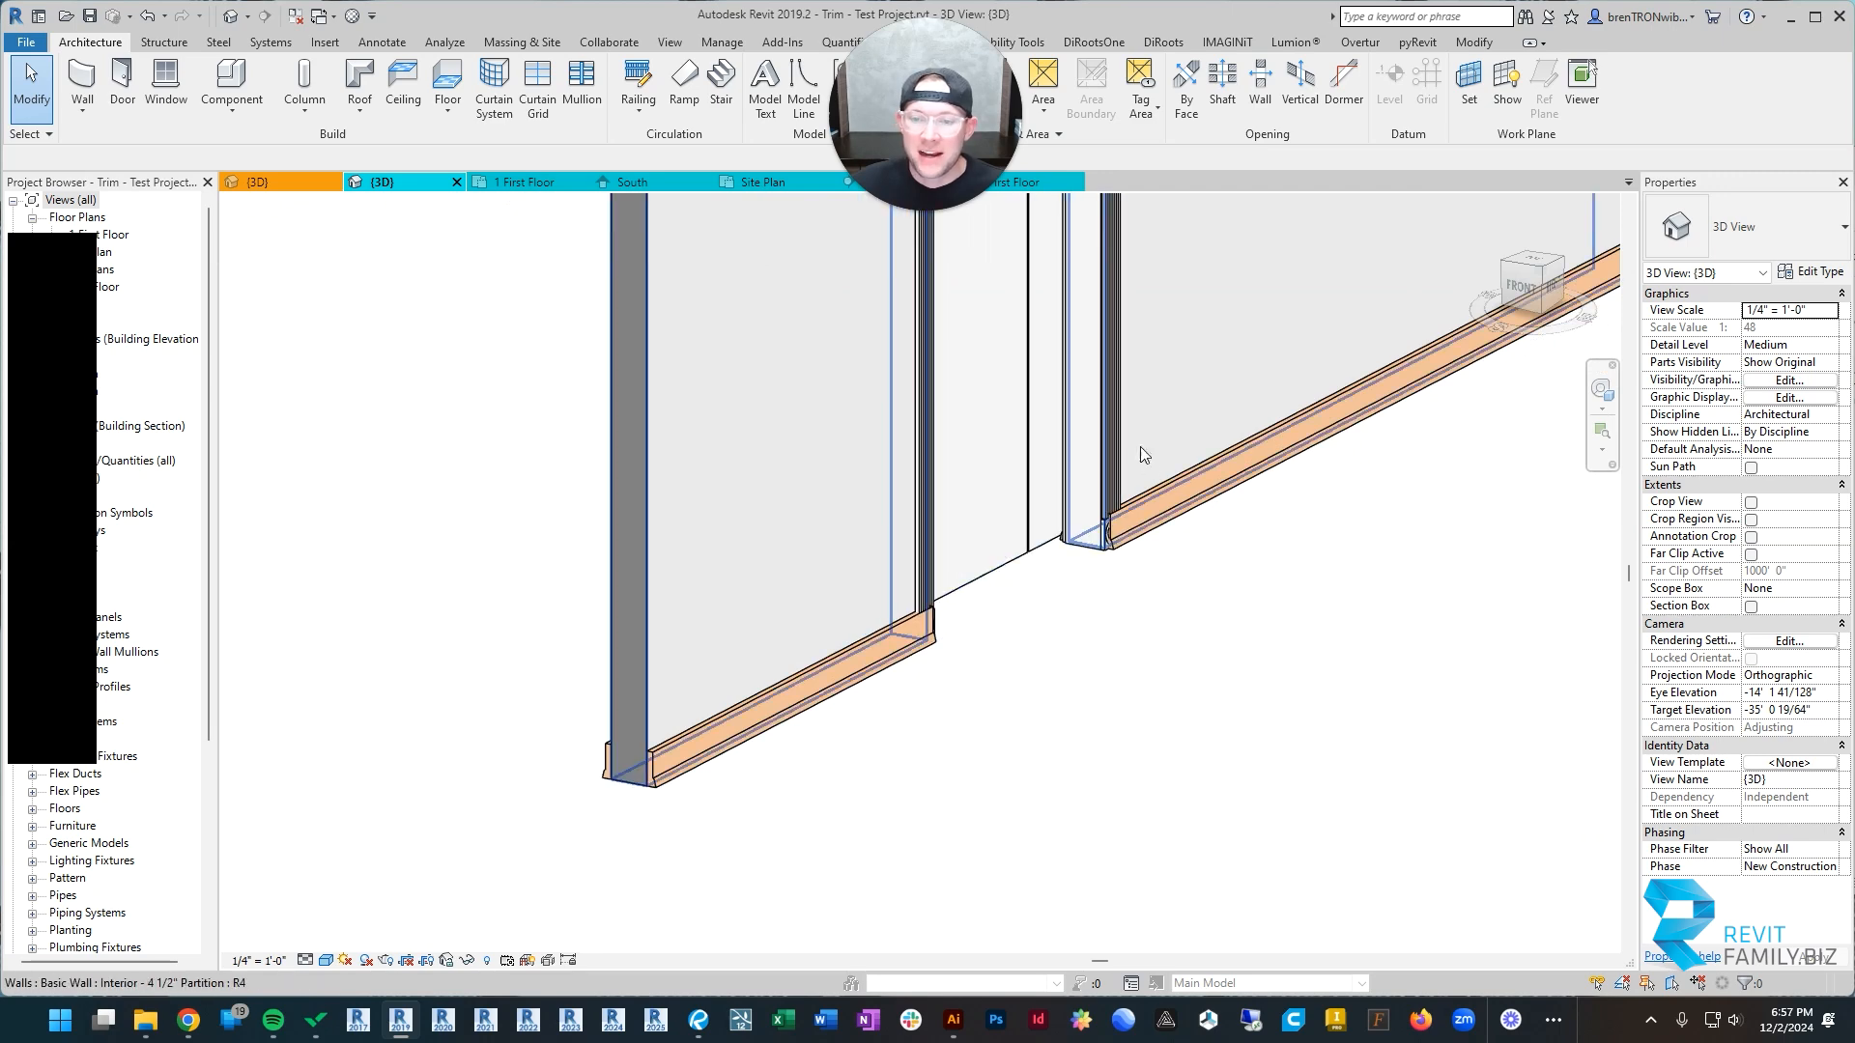
pyautogui.scroll(-2, 1171, 513)
pyautogui.moveTo(1202, 513); pyautogui.dragTo(1057, 807, button='middle')
pyautogui.scroll(2, 927, 623)
# Step: Shorten the Craftsman - Base sweep on one side of the barn door to the outer edge of the frame's corner block
pyautogui.click(995, 578)
pyautogui.scroll(7, 758, 575)
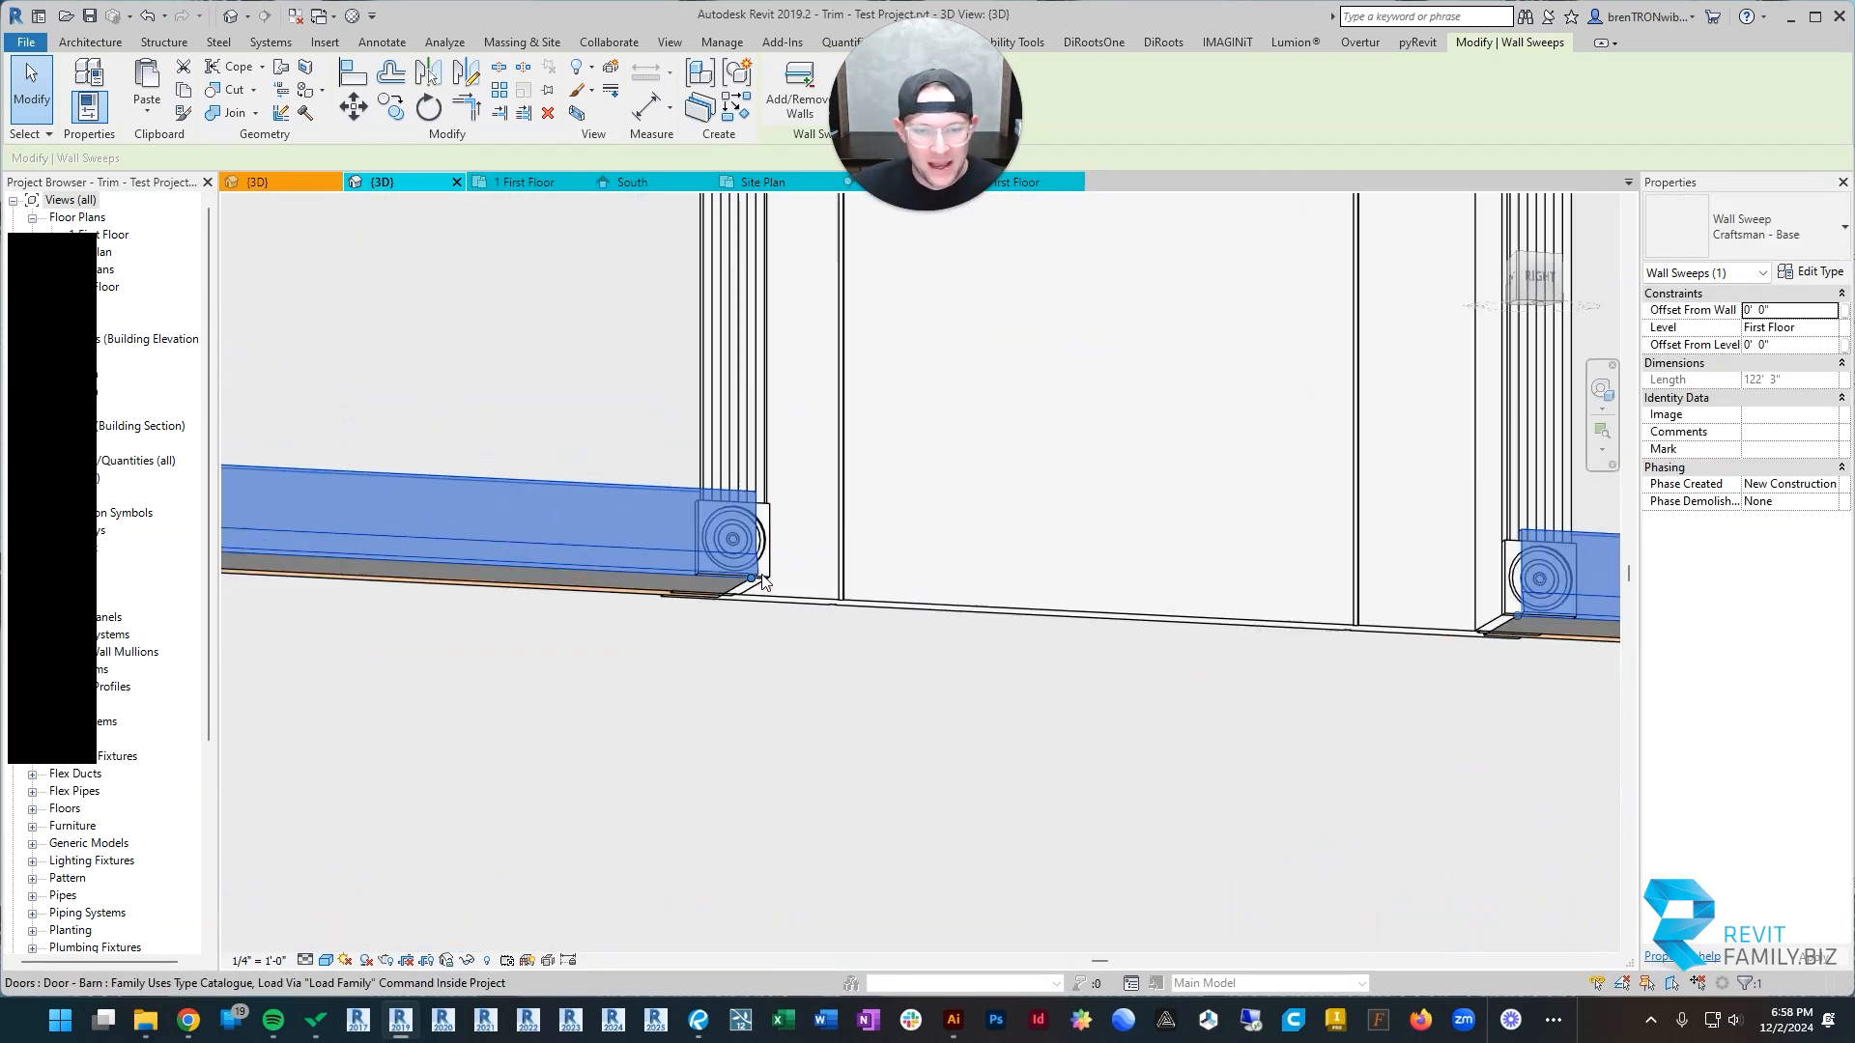
pyautogui.scroll(-3, 757, 572)
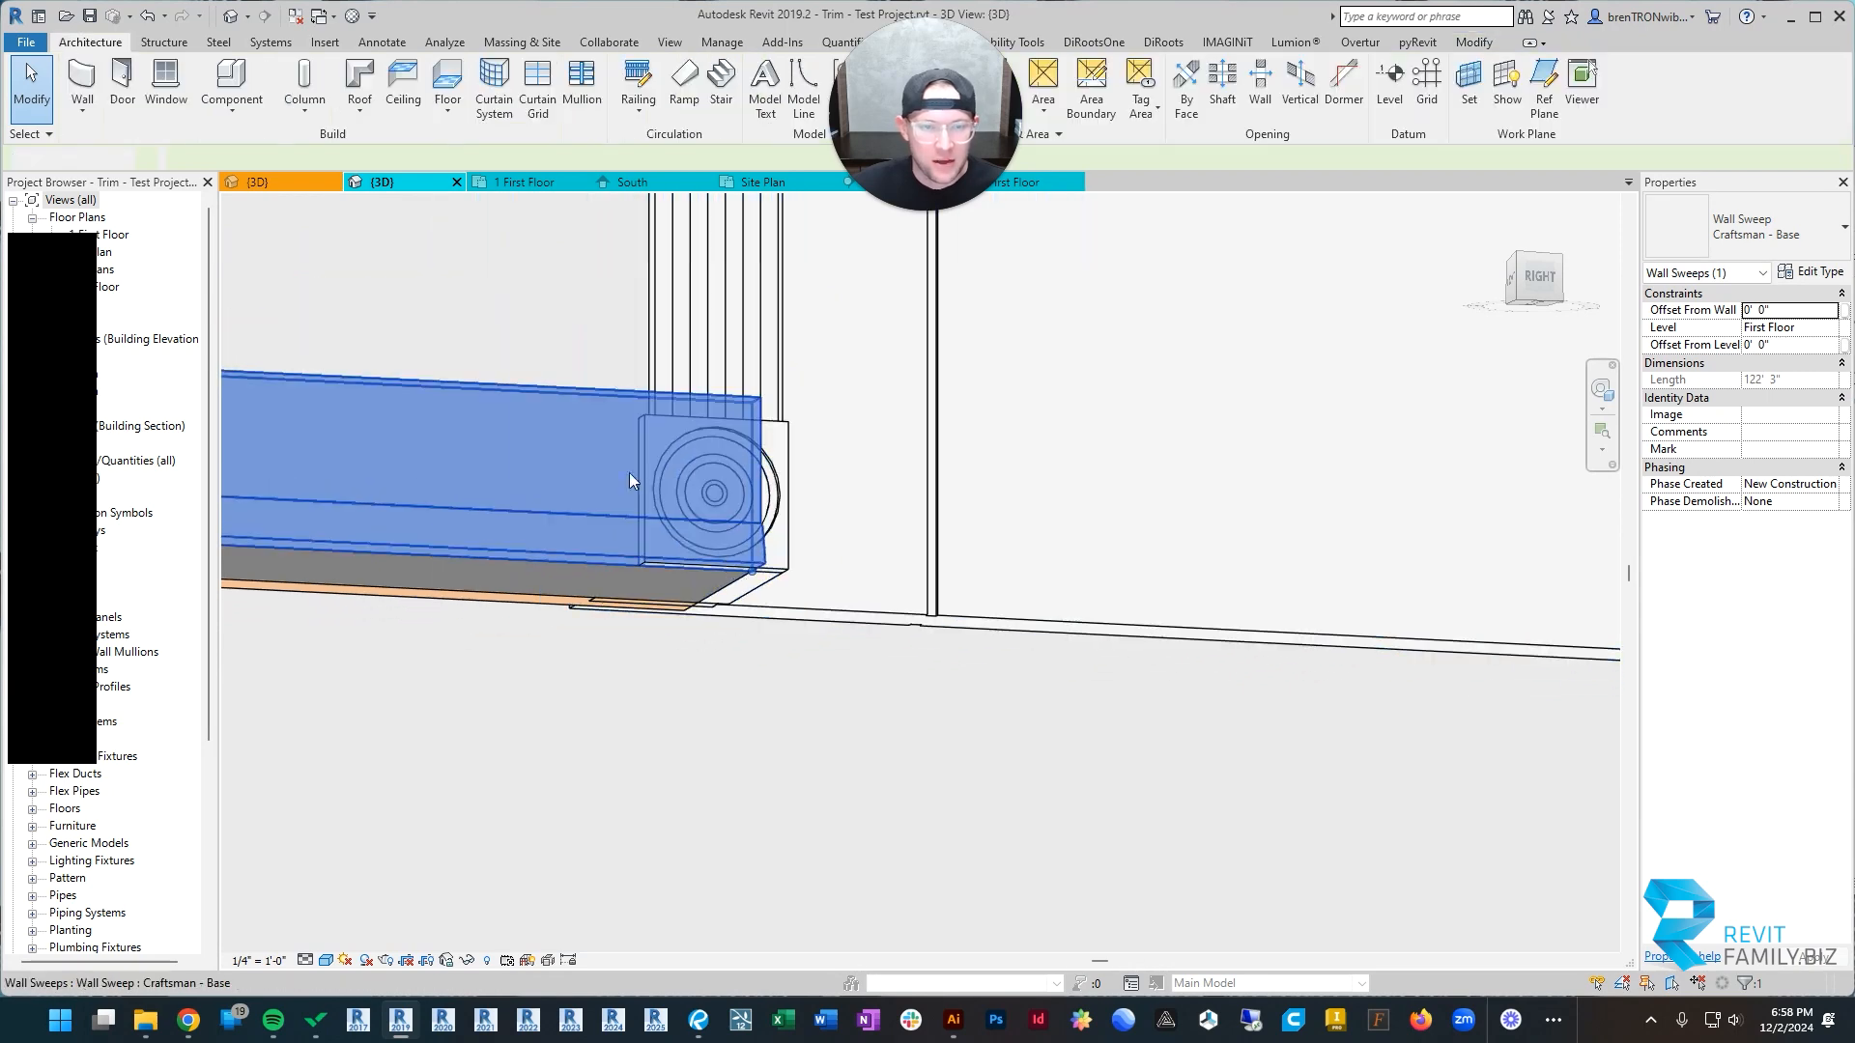
pyautogui.press('Escape')
pyautogui.click(560, 388)
pyautogui.scroll(3, 743, 602)
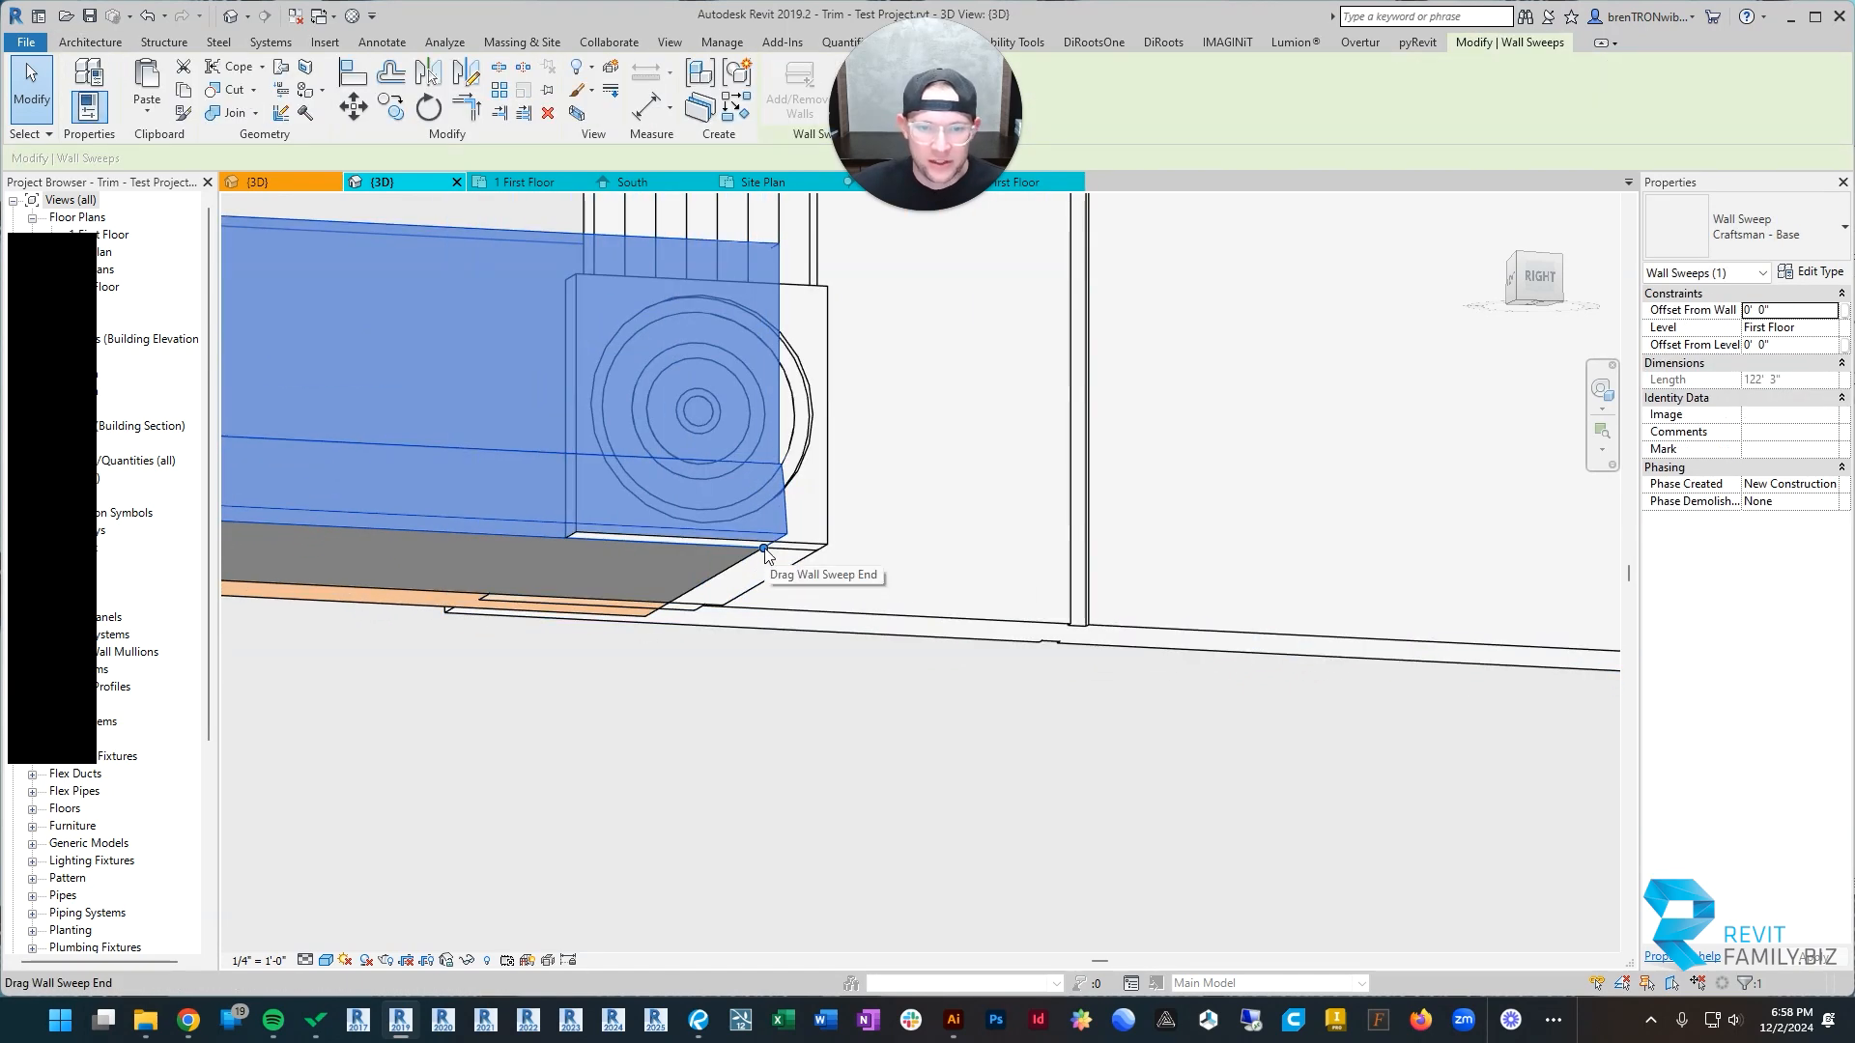
pyautogui.moveTo(764, 547); pyautogui.dragTo(597, 557)
pyautogui.scroll(-3, 667, 587)
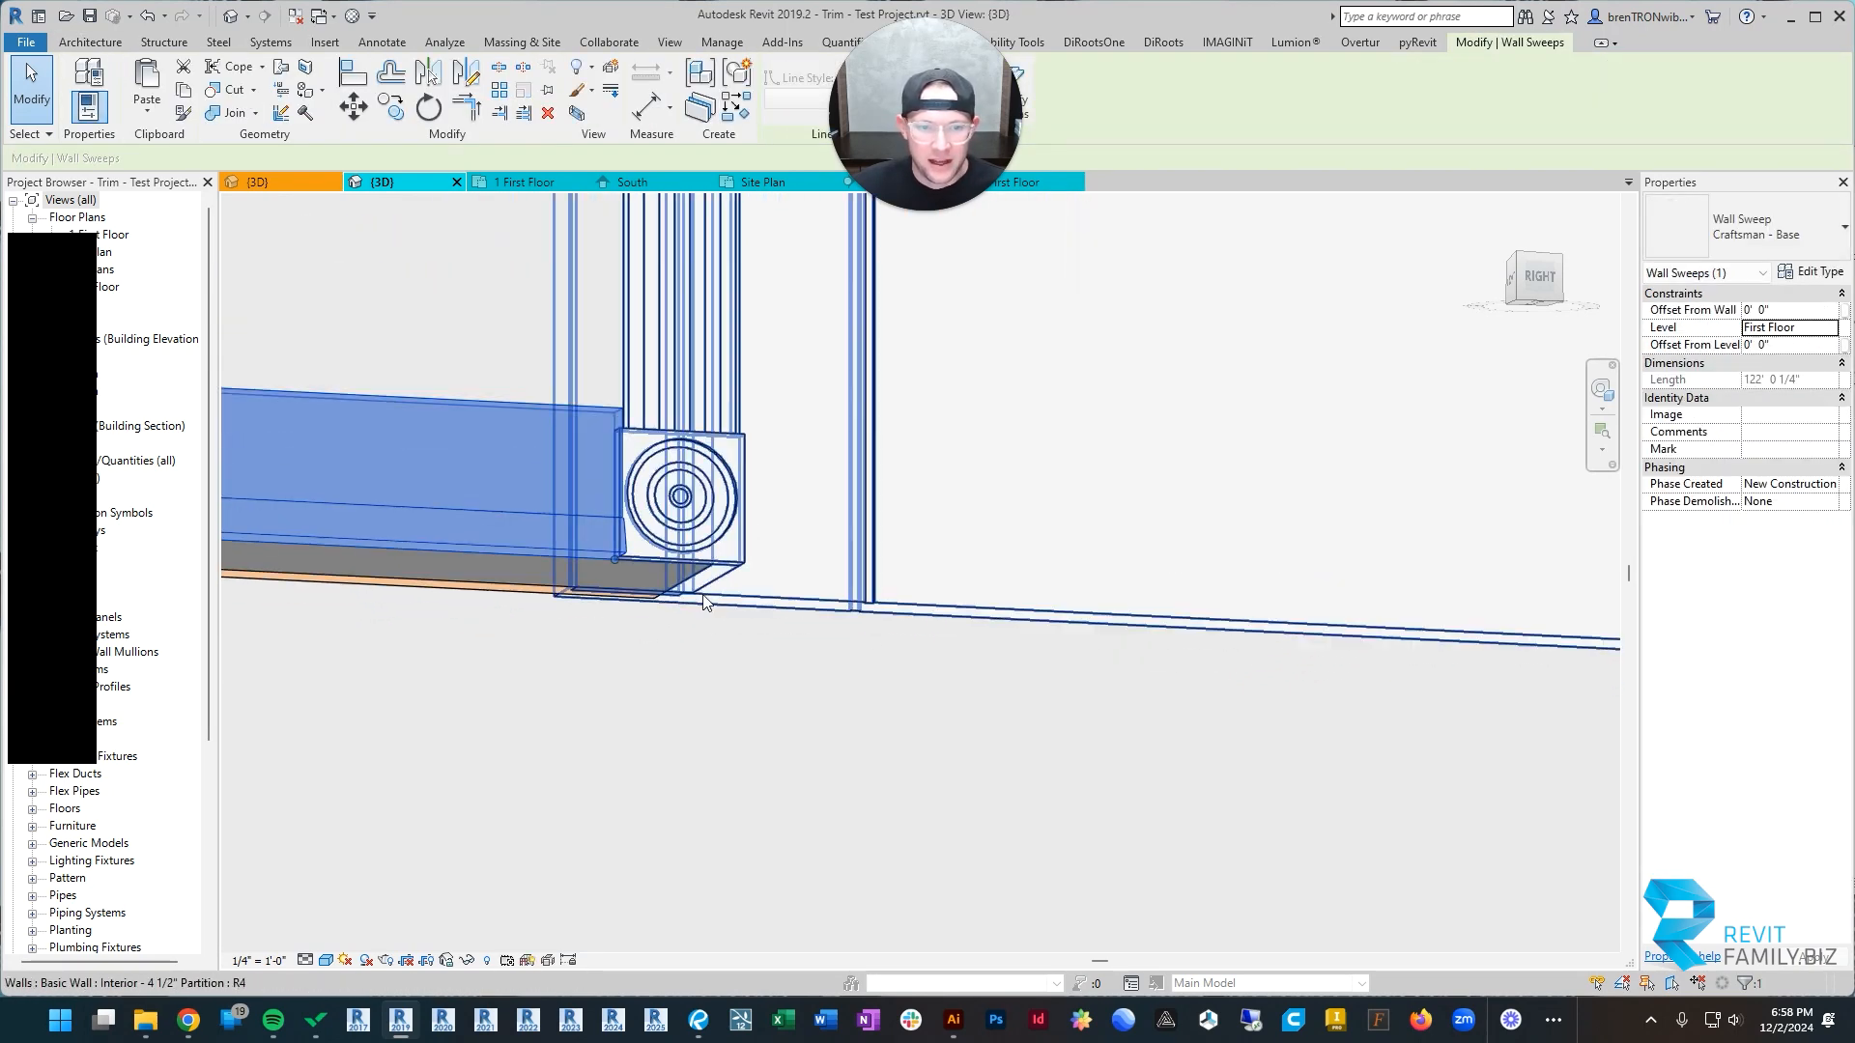
# Step: Shorten the same base sweep across the door opening so it stops at the opposite corner block's outer edge
pyautogui.moveTo(1497, 668); pyautogui.dragTo(715, 591, button='middle')
pyautogui.moveTo(1492, 584); pyautogui.dragTo(943, 545, button='middle')
pyautogui.scroll(3, 943, 544)
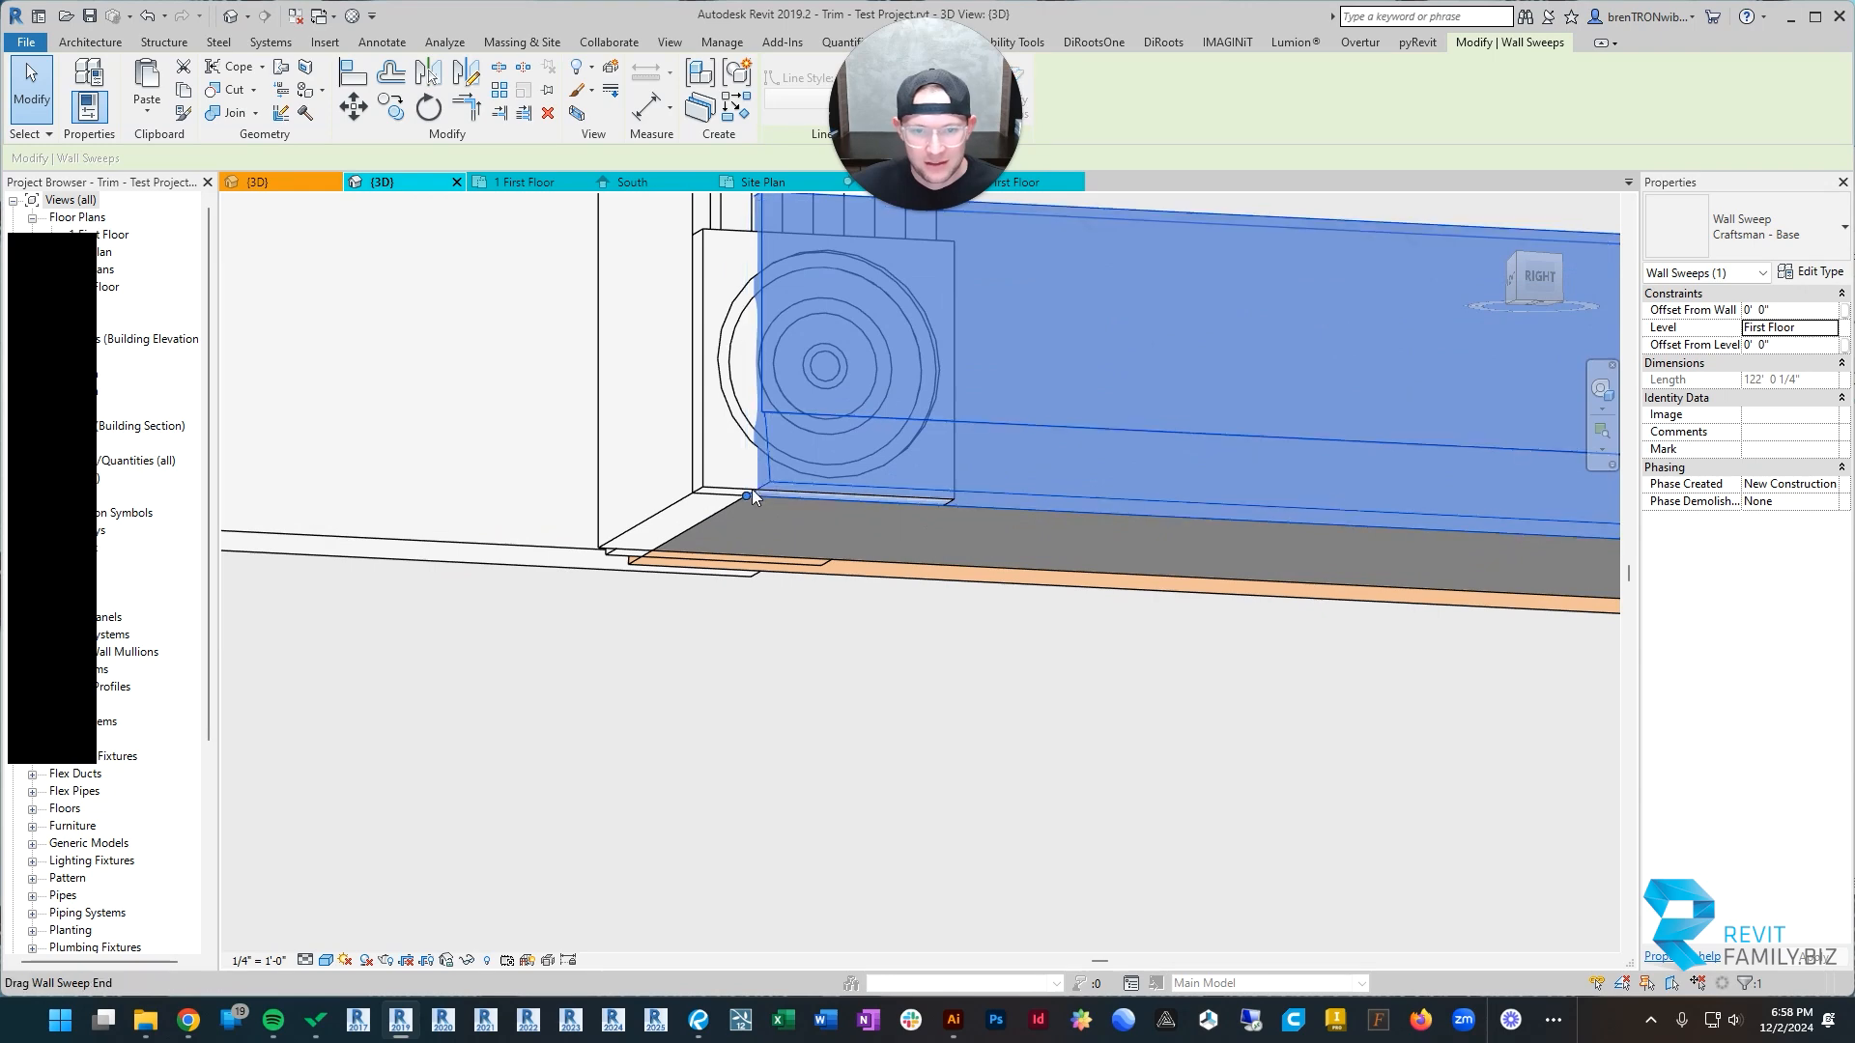
pyautogui.moveTo(747, 494); pyautogui.dragTo(937, 501)
pyautogui.scroll(-5, 831, 557)
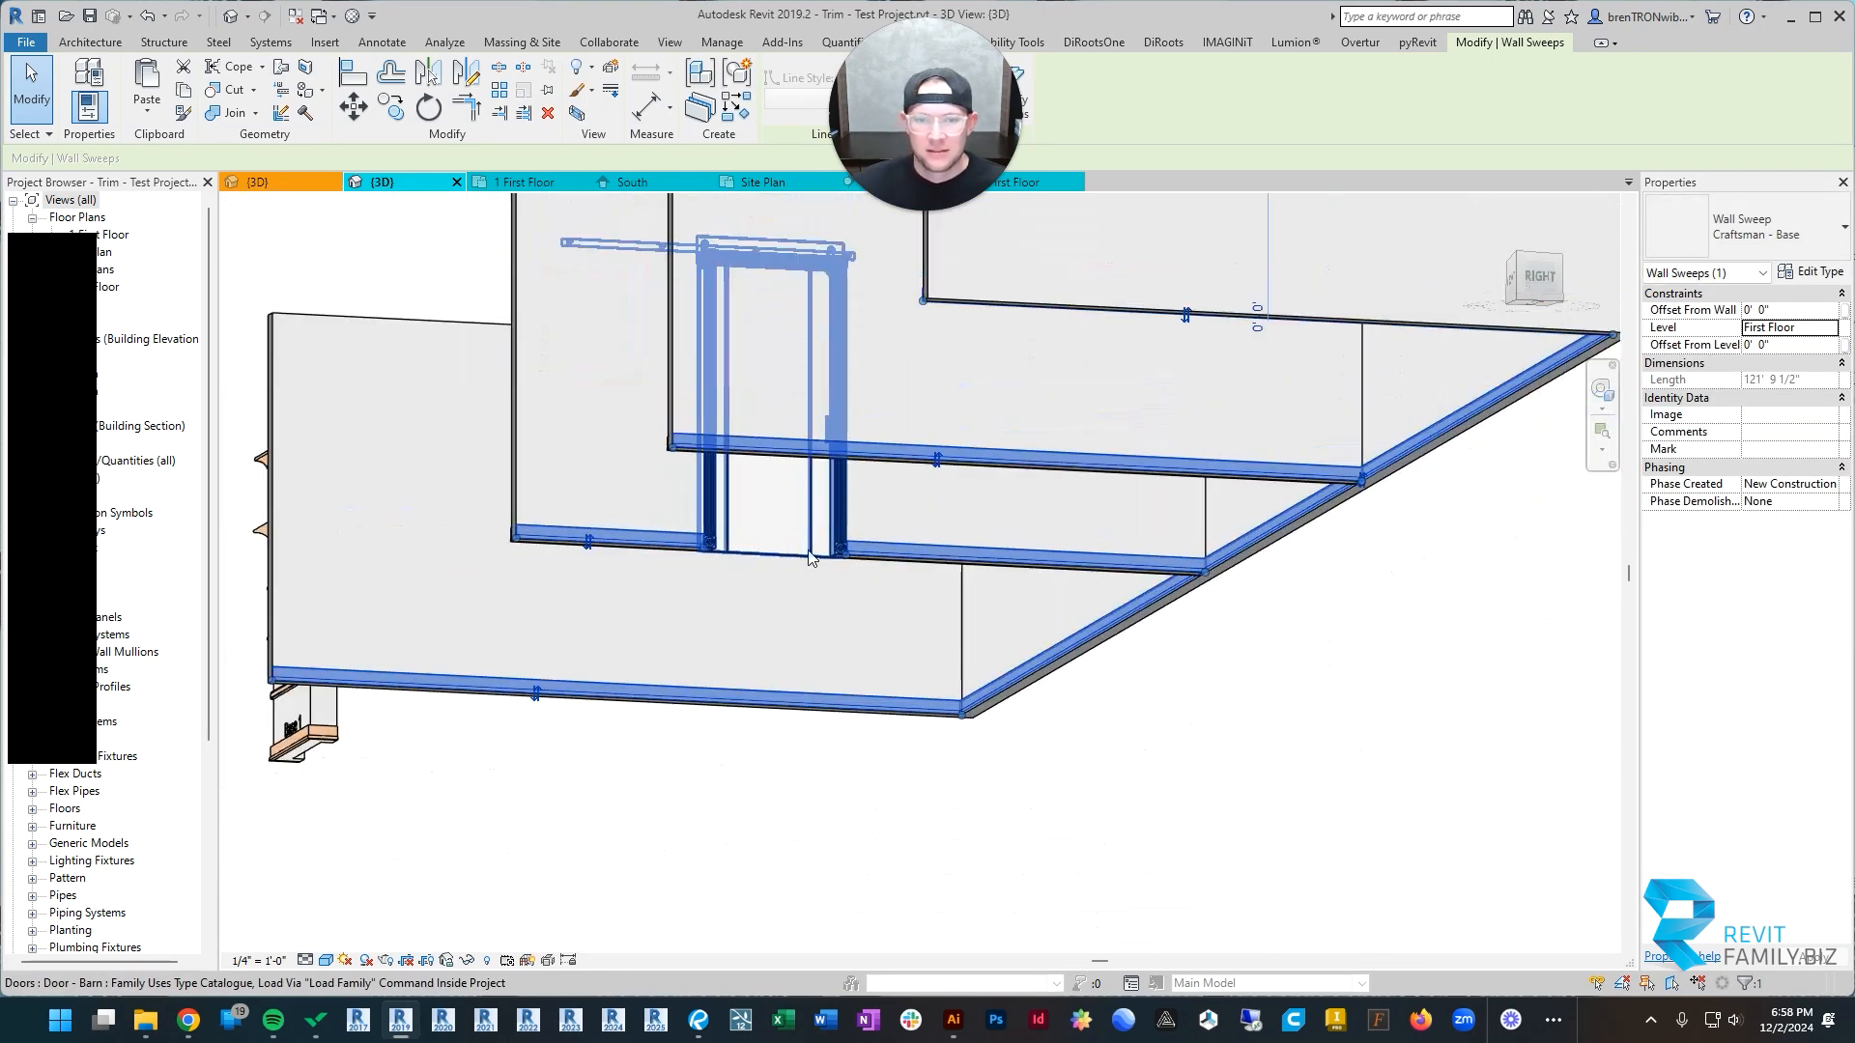
# Step: On the partition's other face, pull the base sweep's first end back to the edge of the barn door's frame
pyautogui.keyDown('shift'); pyautogui.moveTo(809, 557); pyautogui.dragTo(1026, 712, button='middle'); pyautogui.keyUp('shift')
pyautogui.scroll(6, 985, 667)
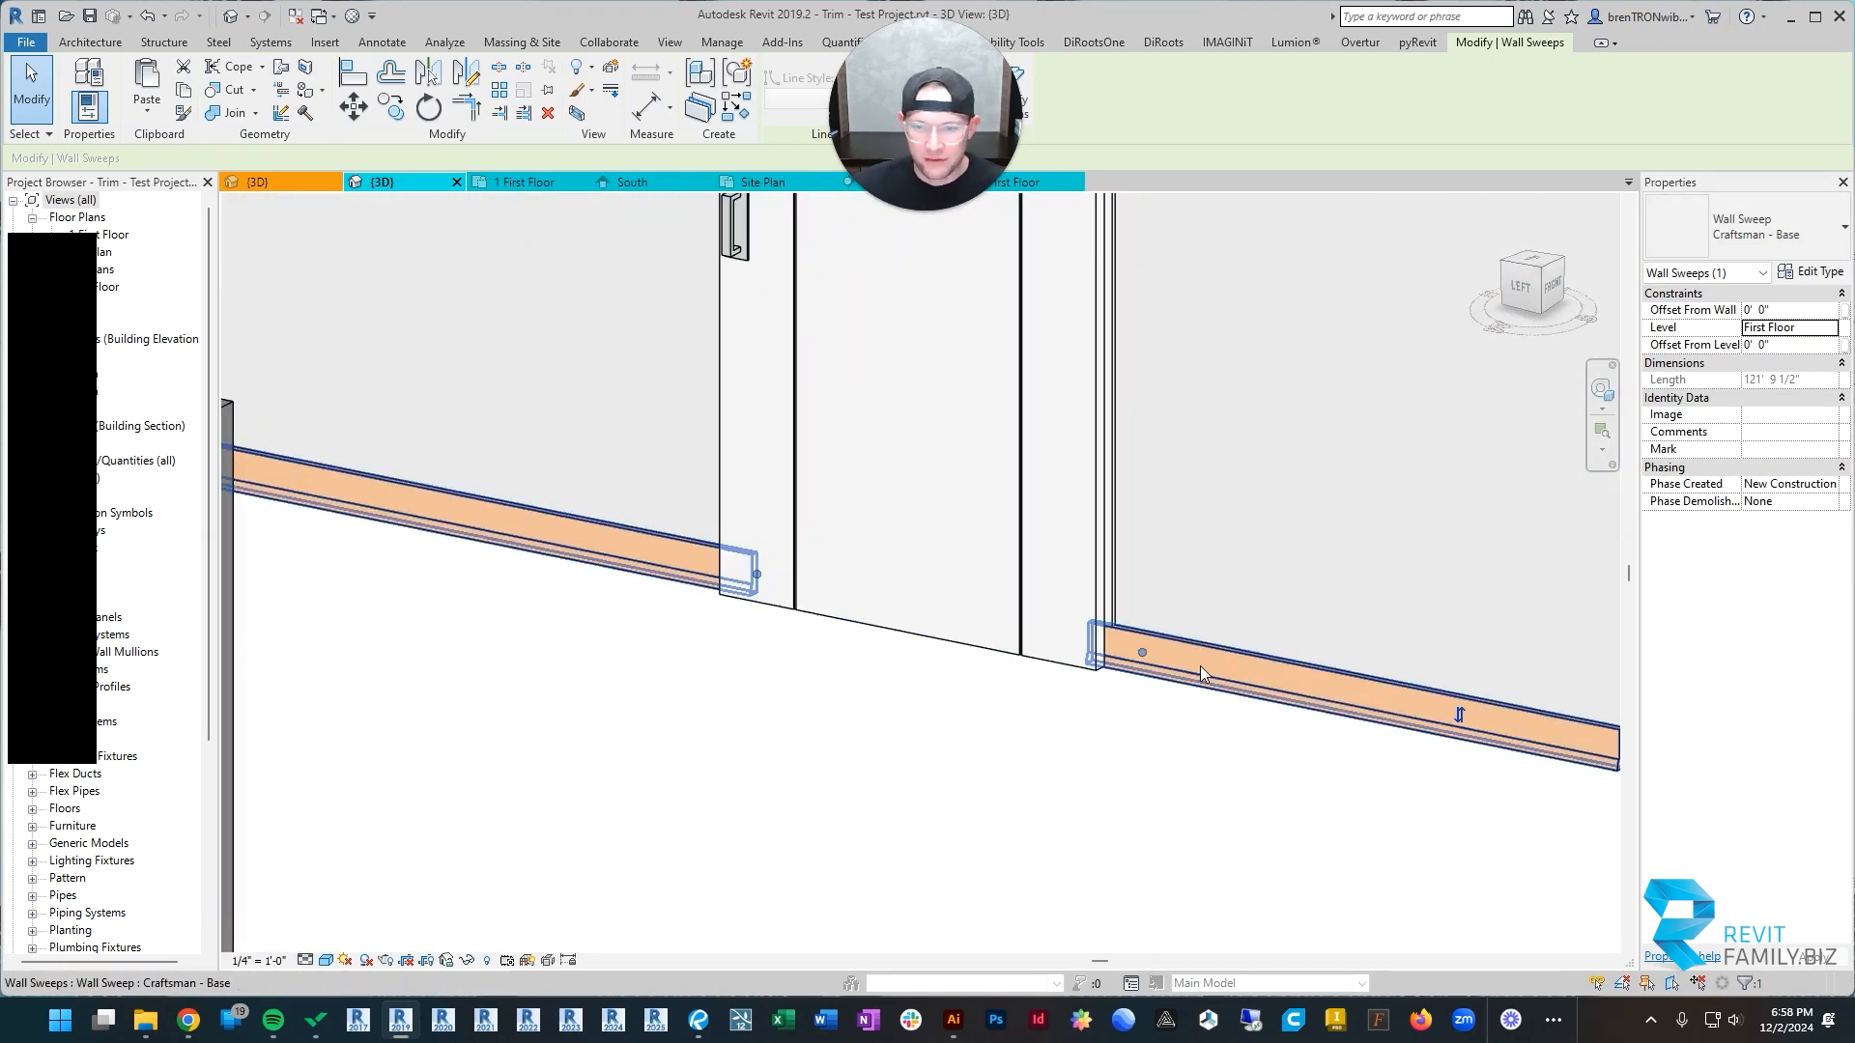
pyautogui.scroll(-2, 985, 666)
pyautogui.press('Escape')
pyautogui.click(1084, 624)
pyautogui.scroll(-3, 985, 660)
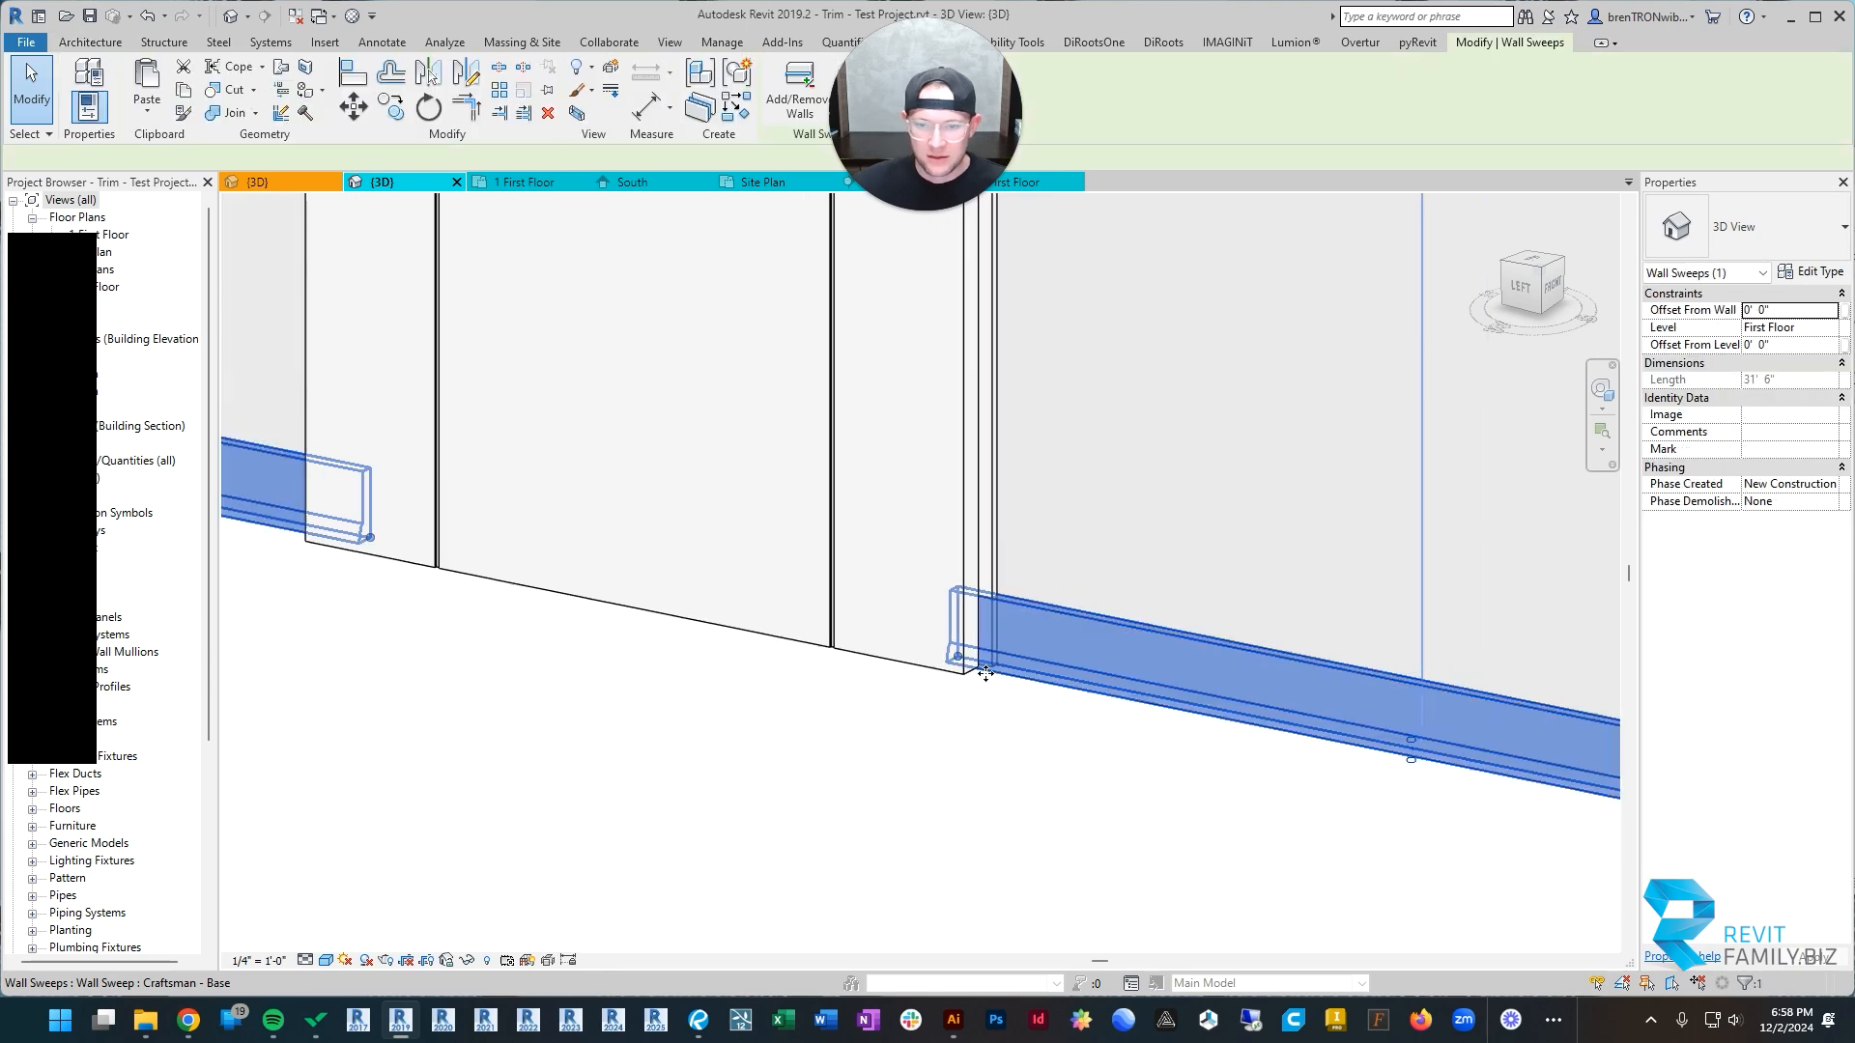
pyautogui.keyDown('shift'); pyautogui.moveTo(860, 667); pyautogui.dragTo(789, 579, button='middle'); pyautogui.keyUp('shift')
pyautogui.scroll(5, 813, 599)
pyautogui.moveTo(840, 569); pyautogui.dragTo(728, 577)
pyautogui.scroll(-4, 770, 595)
# Step: Pull that sweep's remaining end back from the opening, snapping it to the endpoint of the barn door's frame
pyautogui.moveTo(773, 596); pyautogui.dragTo(1449, 415, button='middle')
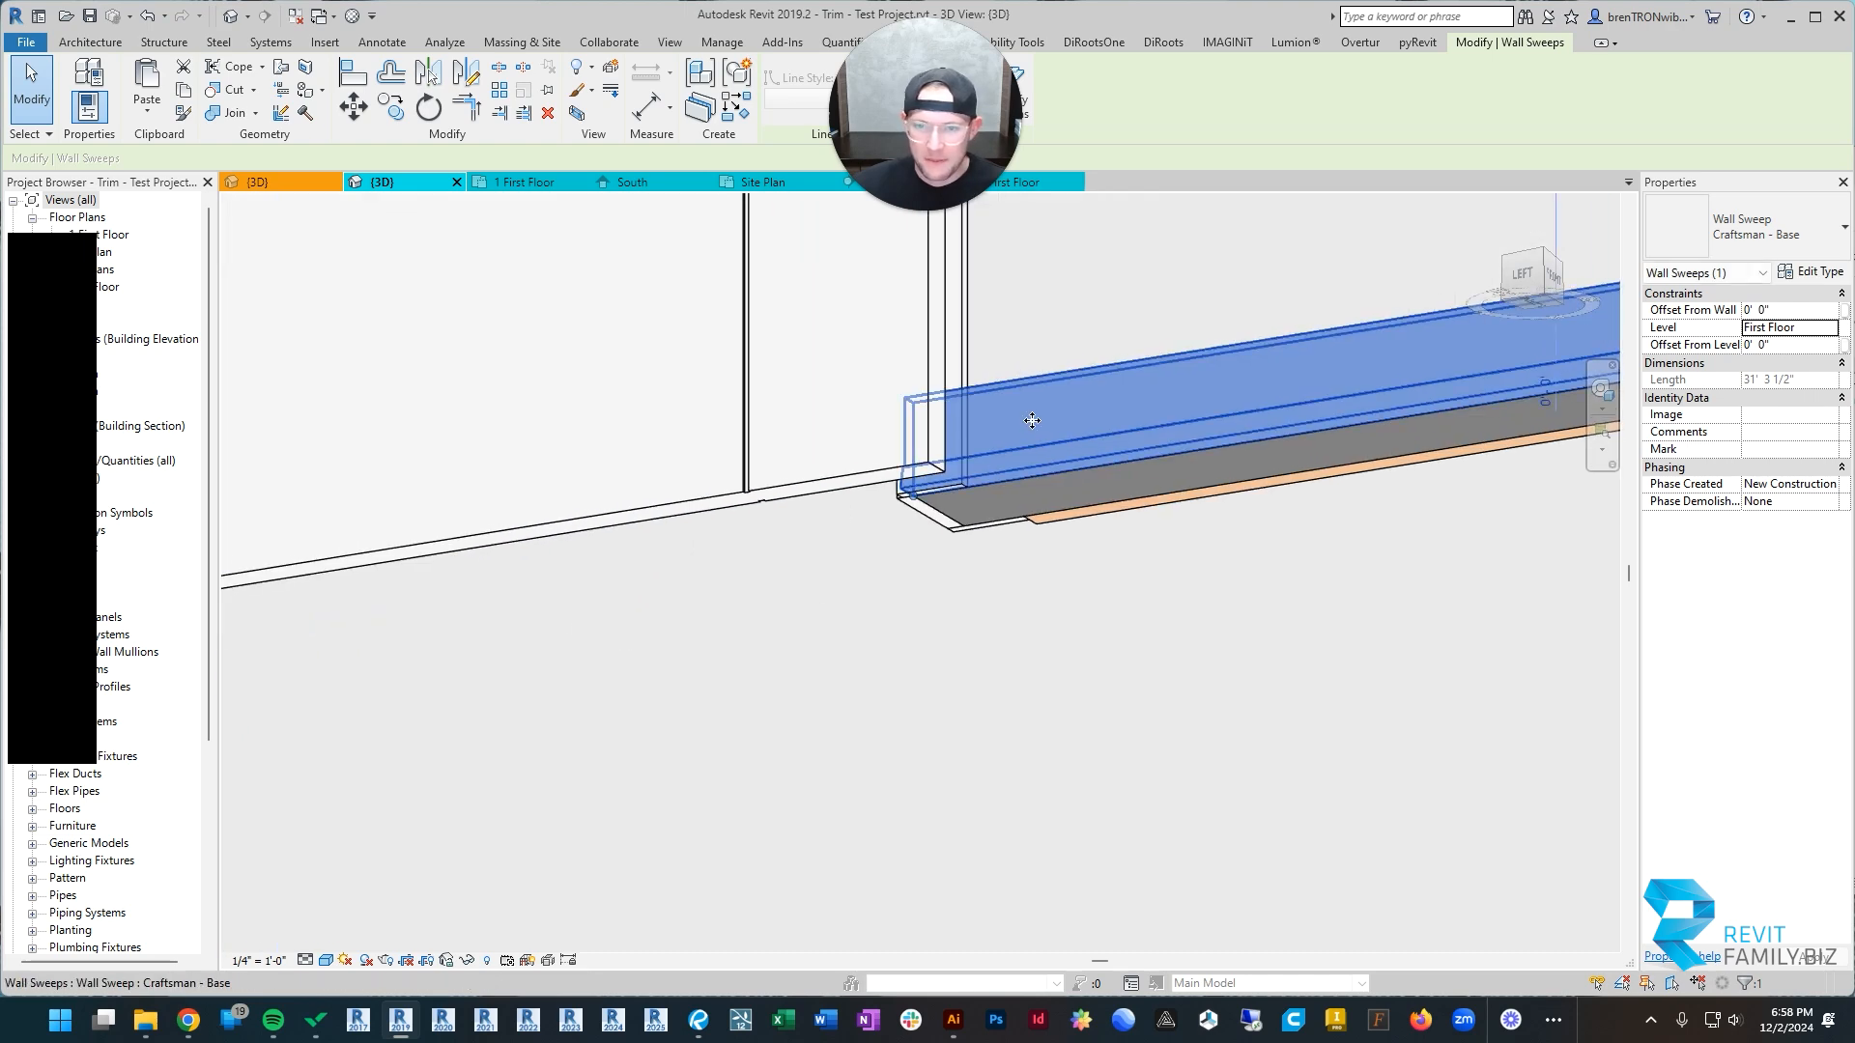
pyautogui.scroll(2, 1032, 418)
pyautogui.press('l')
pyautogui.press('i')
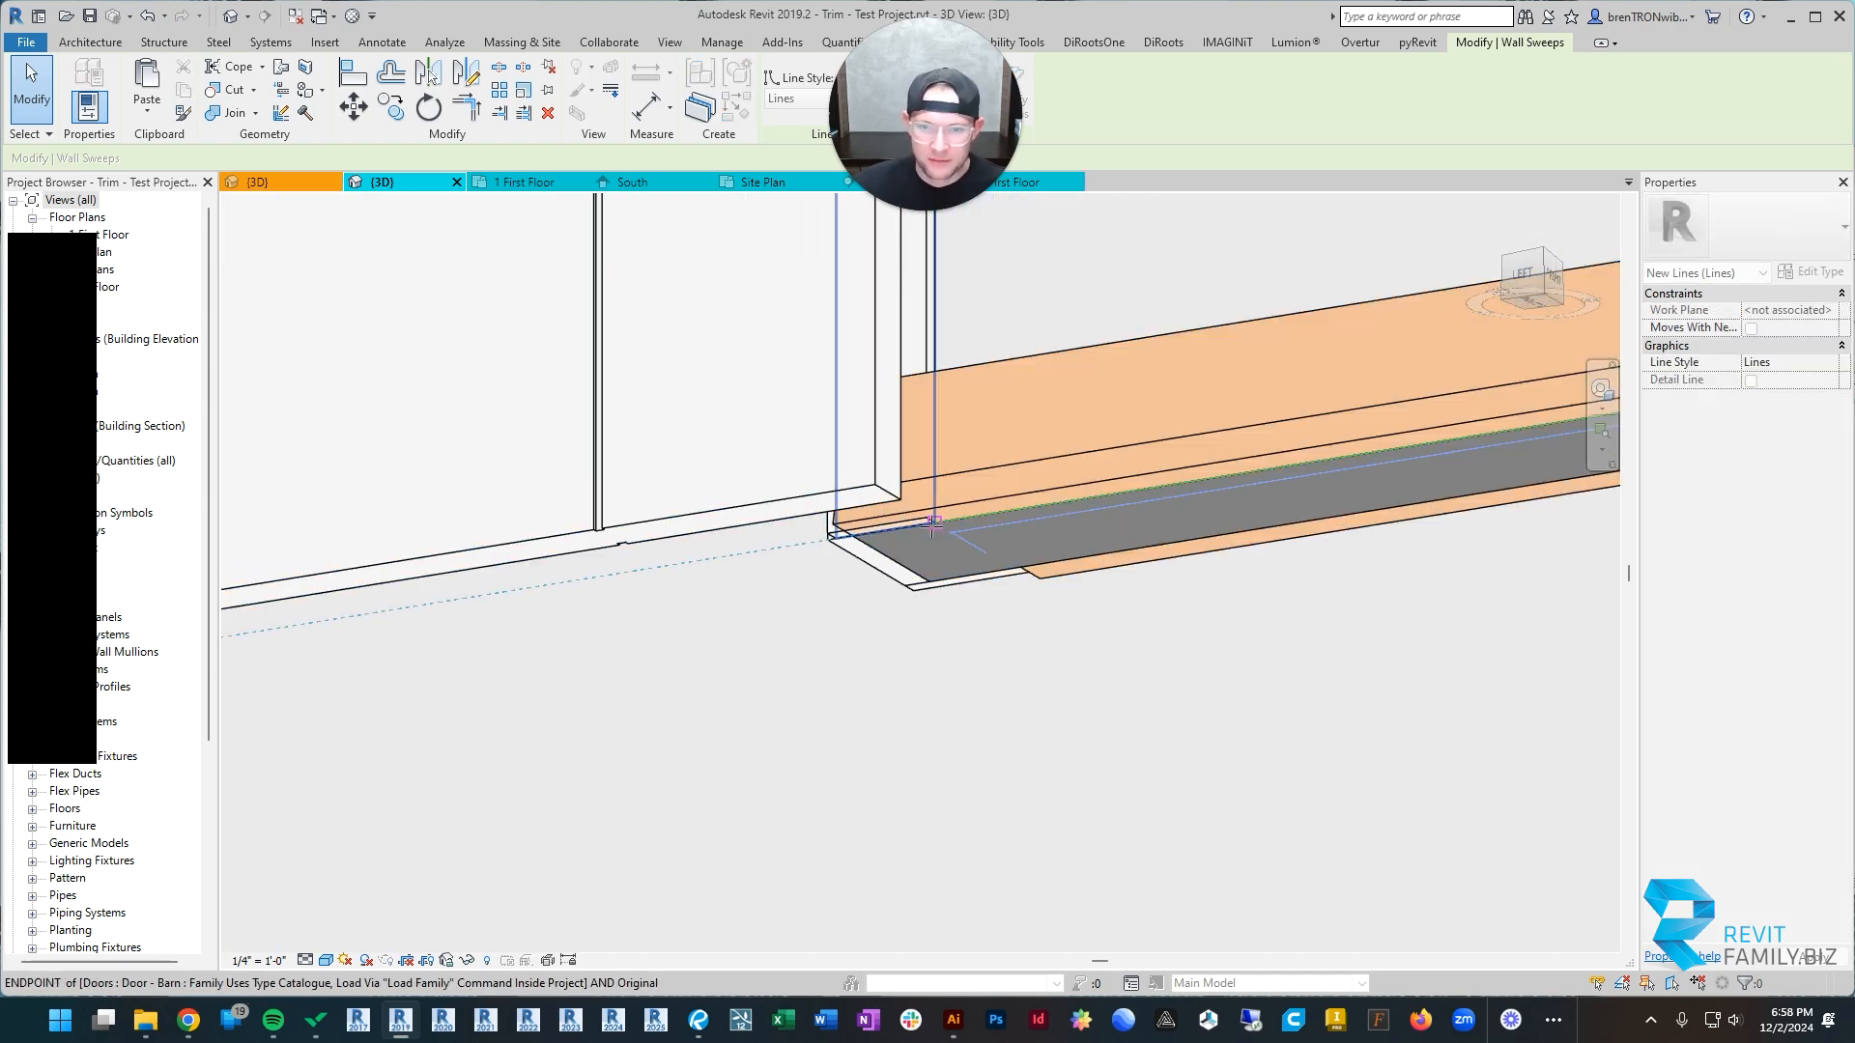
pyautogui.moveTo(934, 525); pyautogui.dragTo(933, 526)
pyautogui.scroll(-9, 890, 612)
pyautogui.press('Escape')
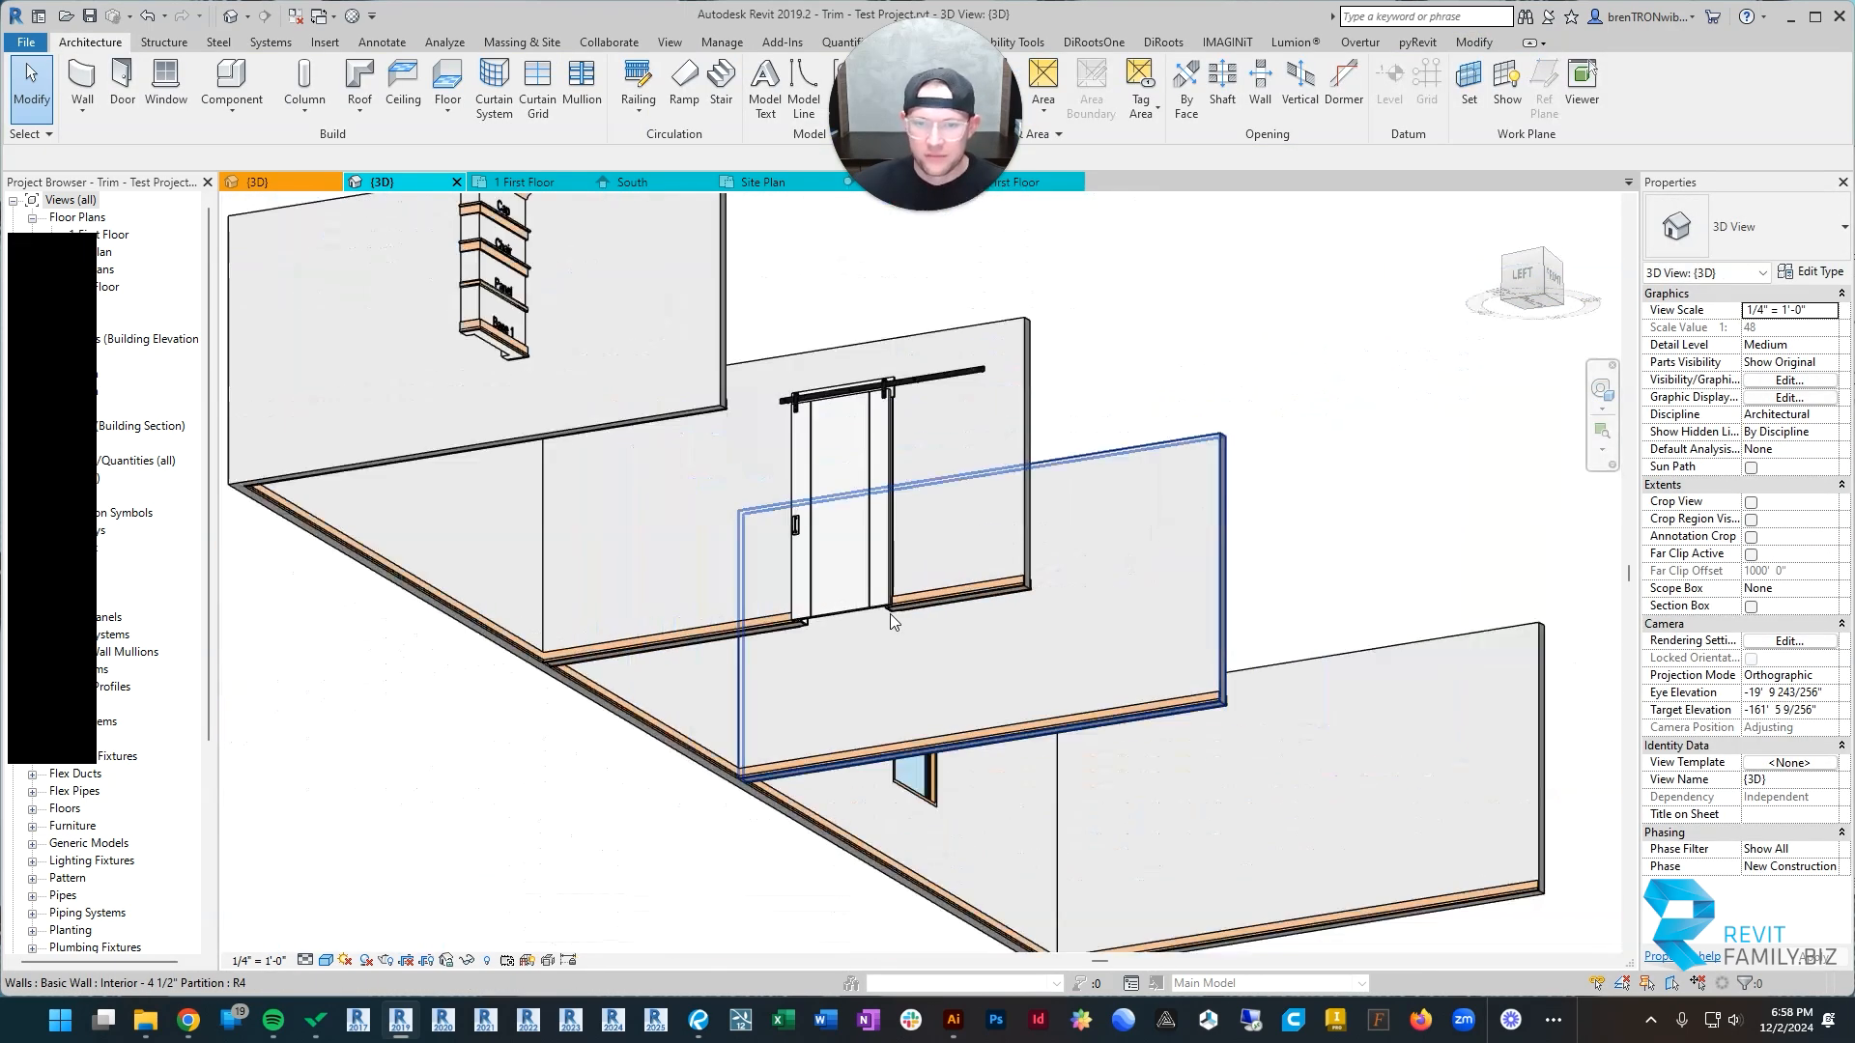
# Step: Try to join the base trim runs that meet at the inside corner between the door partition and the back wall
pyautogui.keyDown('shift'); pyautogui.moveTo(1118, 518); pyautogui.dragTo(676, 786, button='middle'); pyautogui.keyUp('shift')
pyautogui.scroll(10, 848, 613)
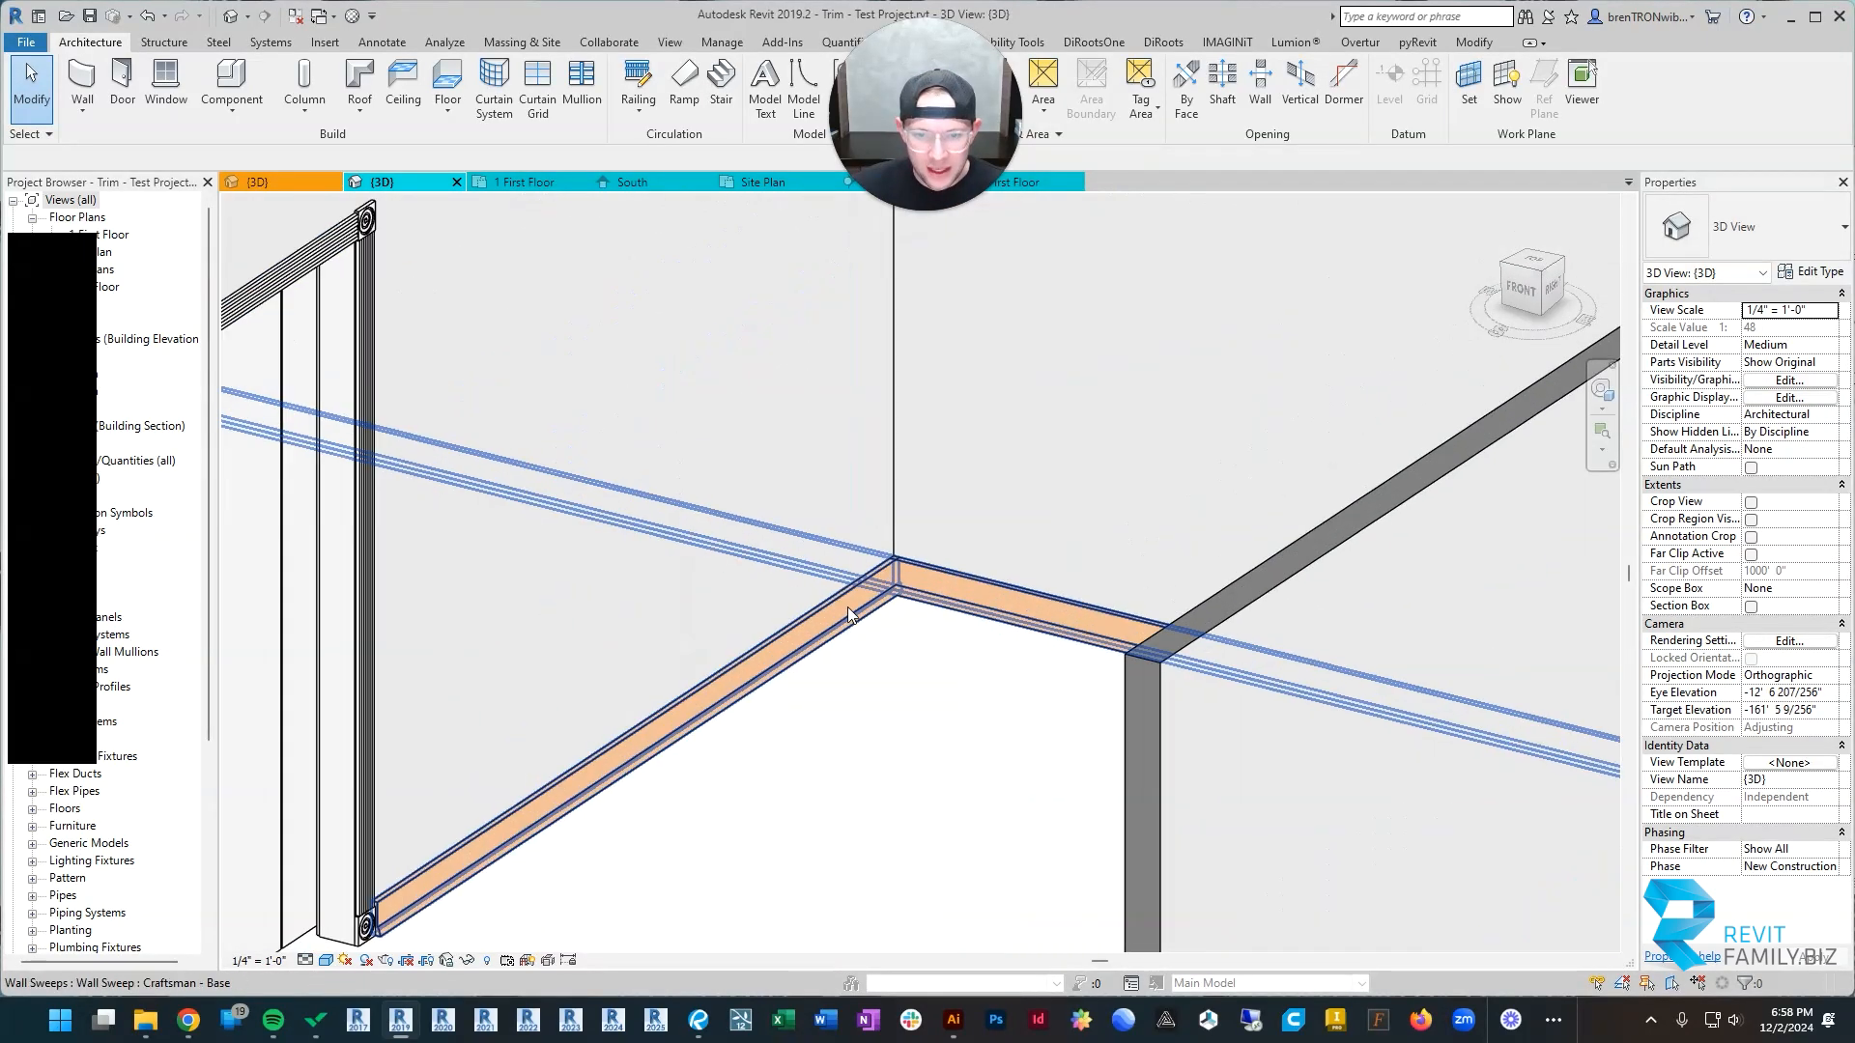
pyautogui.scroll(3, 898, 589)
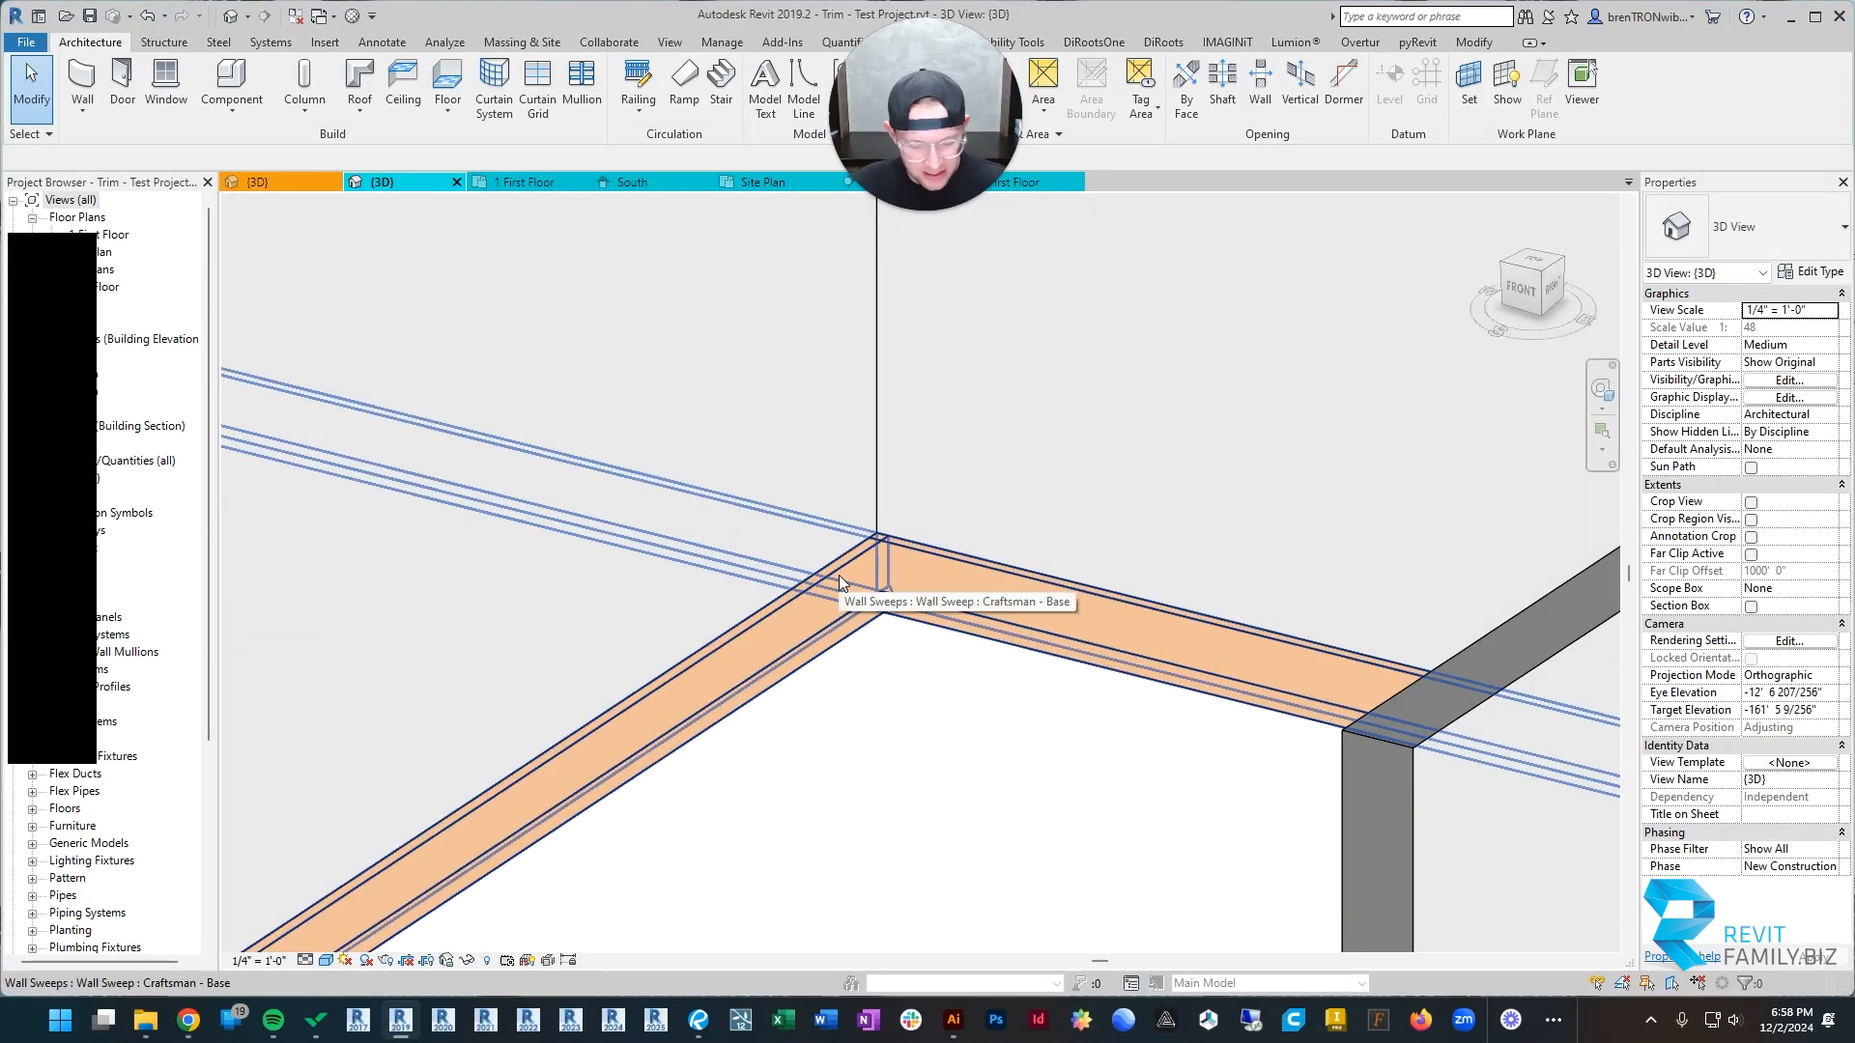
pyautogui.press('j')
pyautogui.press('g')
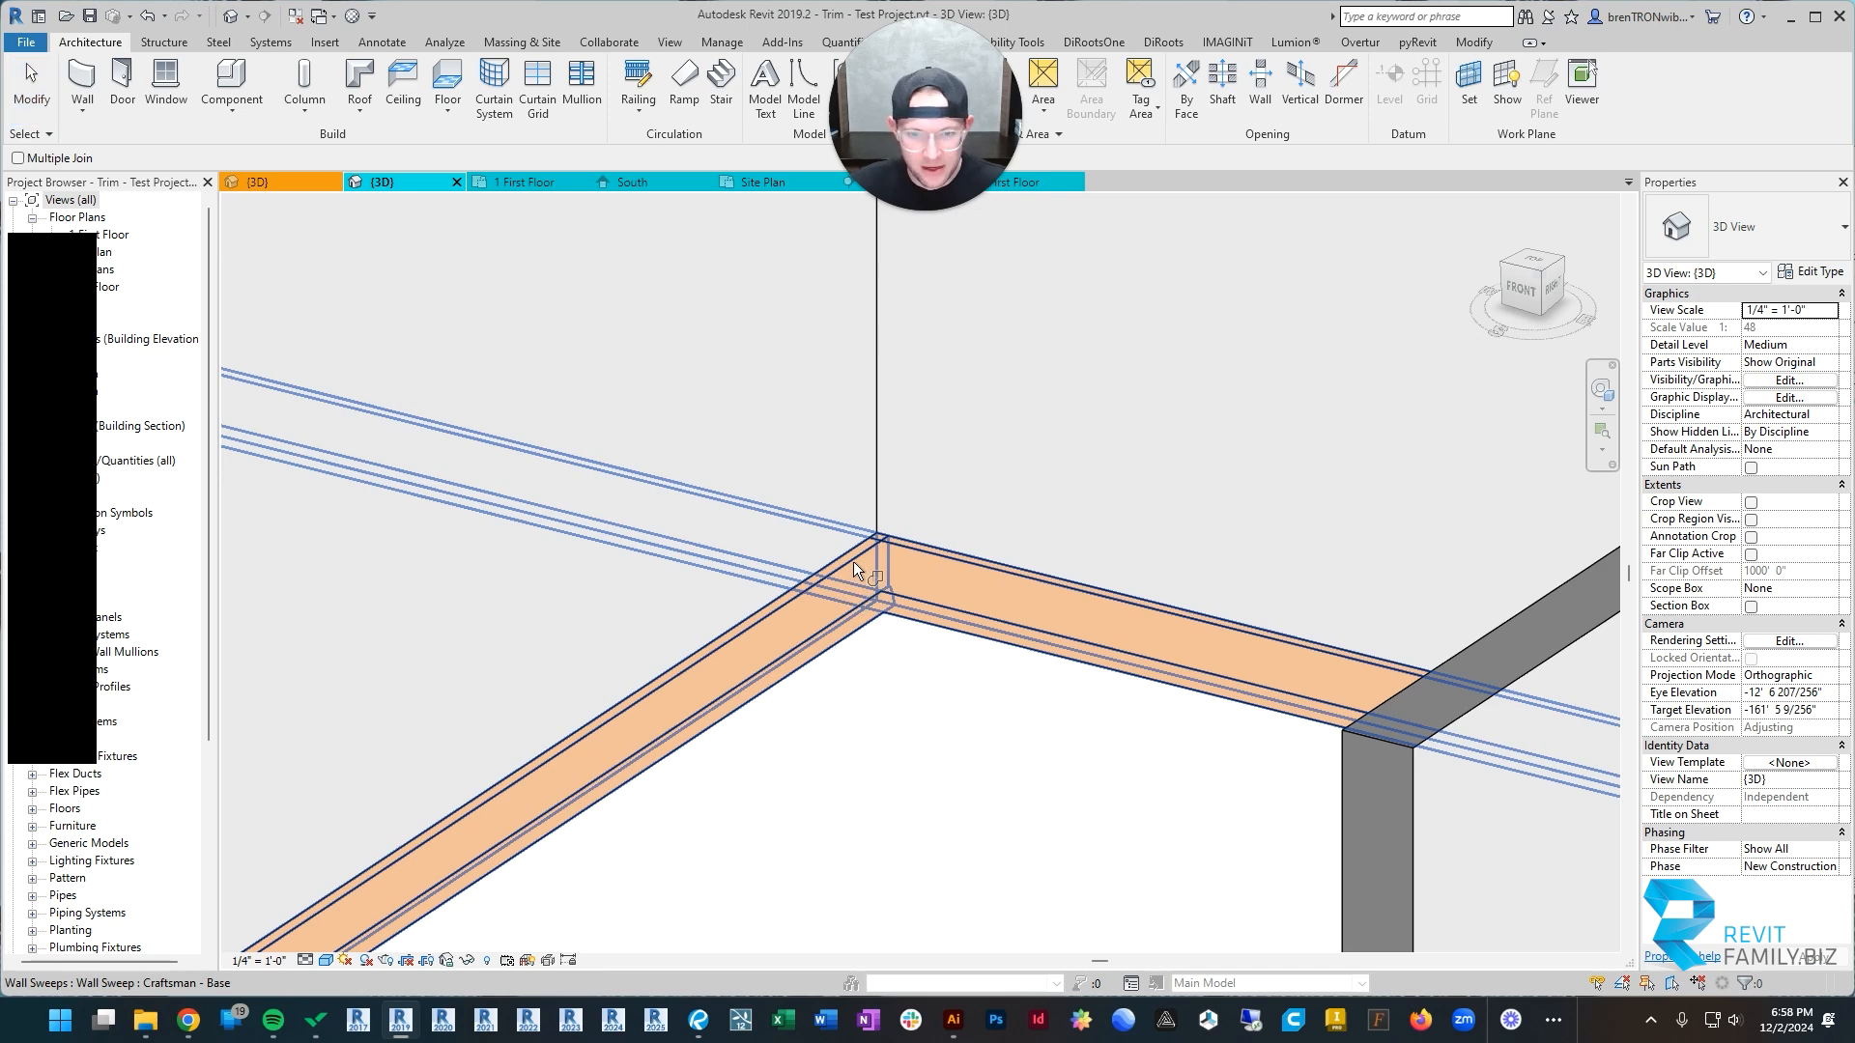
pyautogui.keyDown('shift'); pyautogui.moveTo(825, 606); pyautogui.dragTo(862, 570, button='middle'); pyautogui.keyUp('shift')
pyautogui.press('Escape')
# Step: Examine the base trim's inside corner and select the sweep to check how its run continues along the walls
pyautogui.scroll(3, 831, 618)
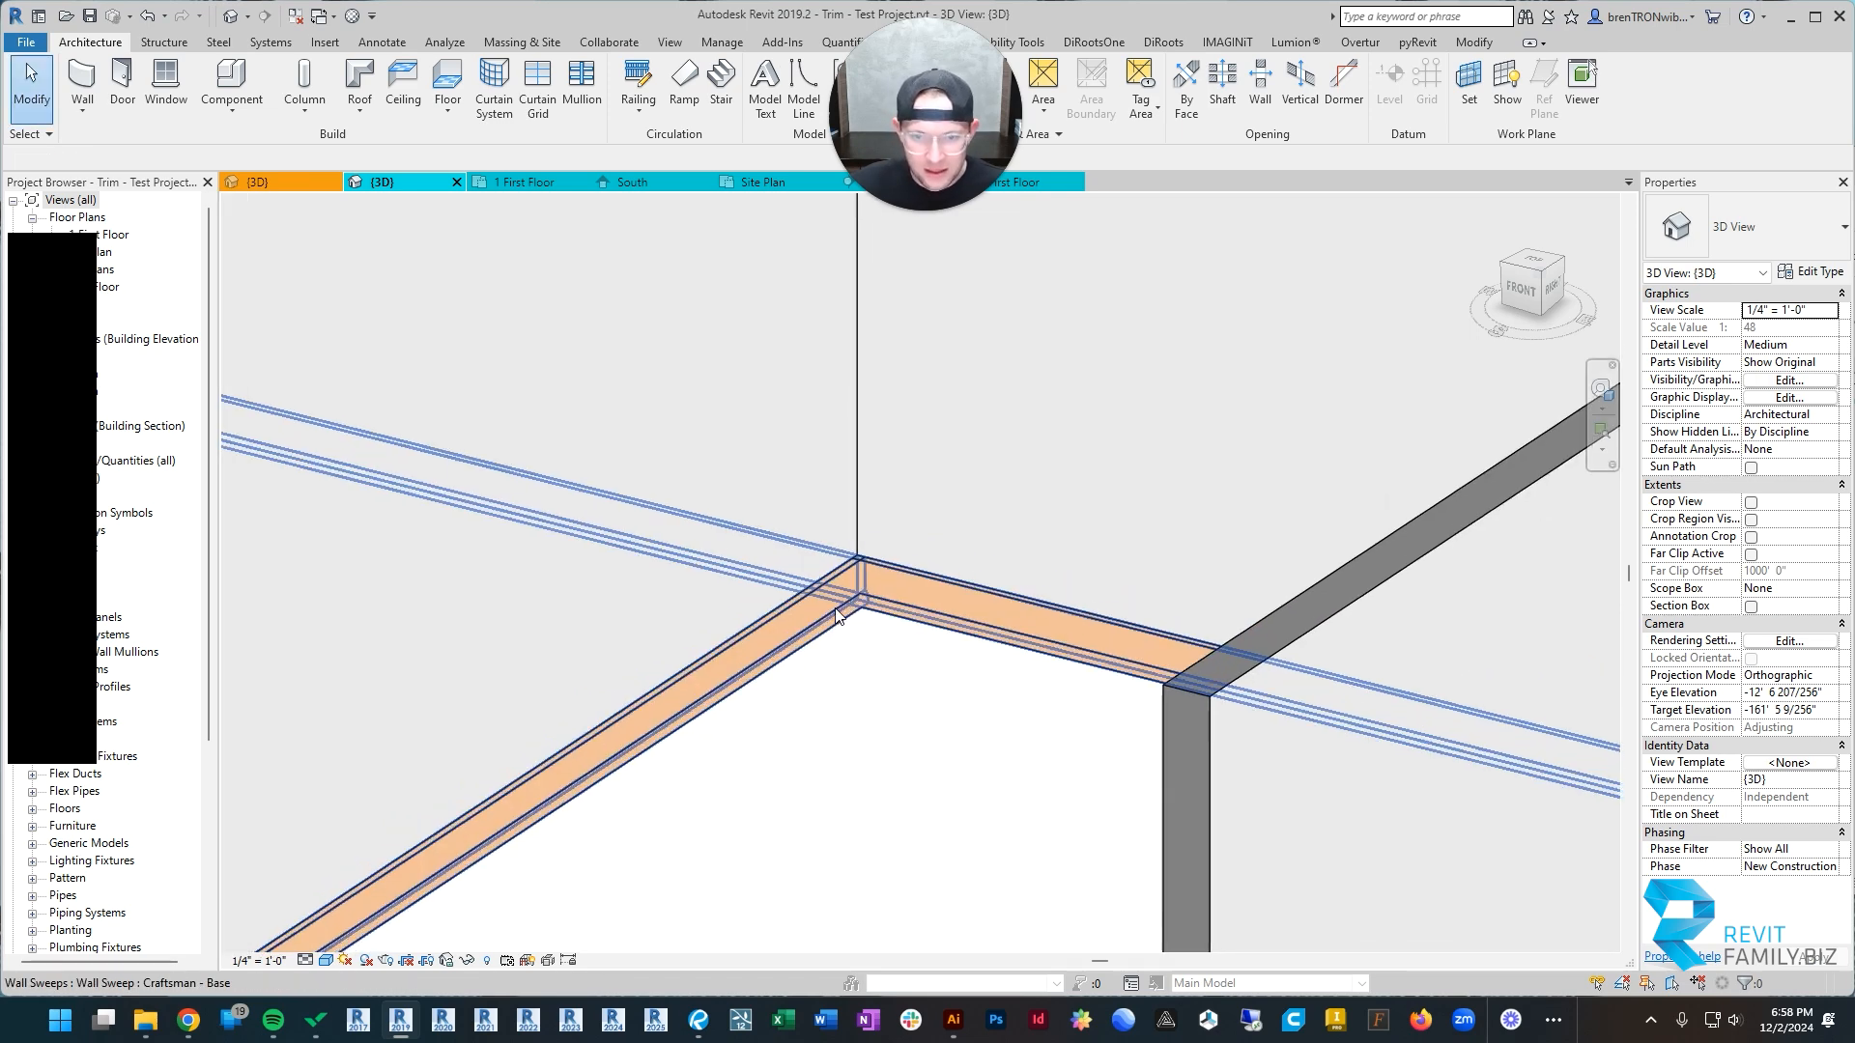
pyautogui.scroll(-5, 879, 676)
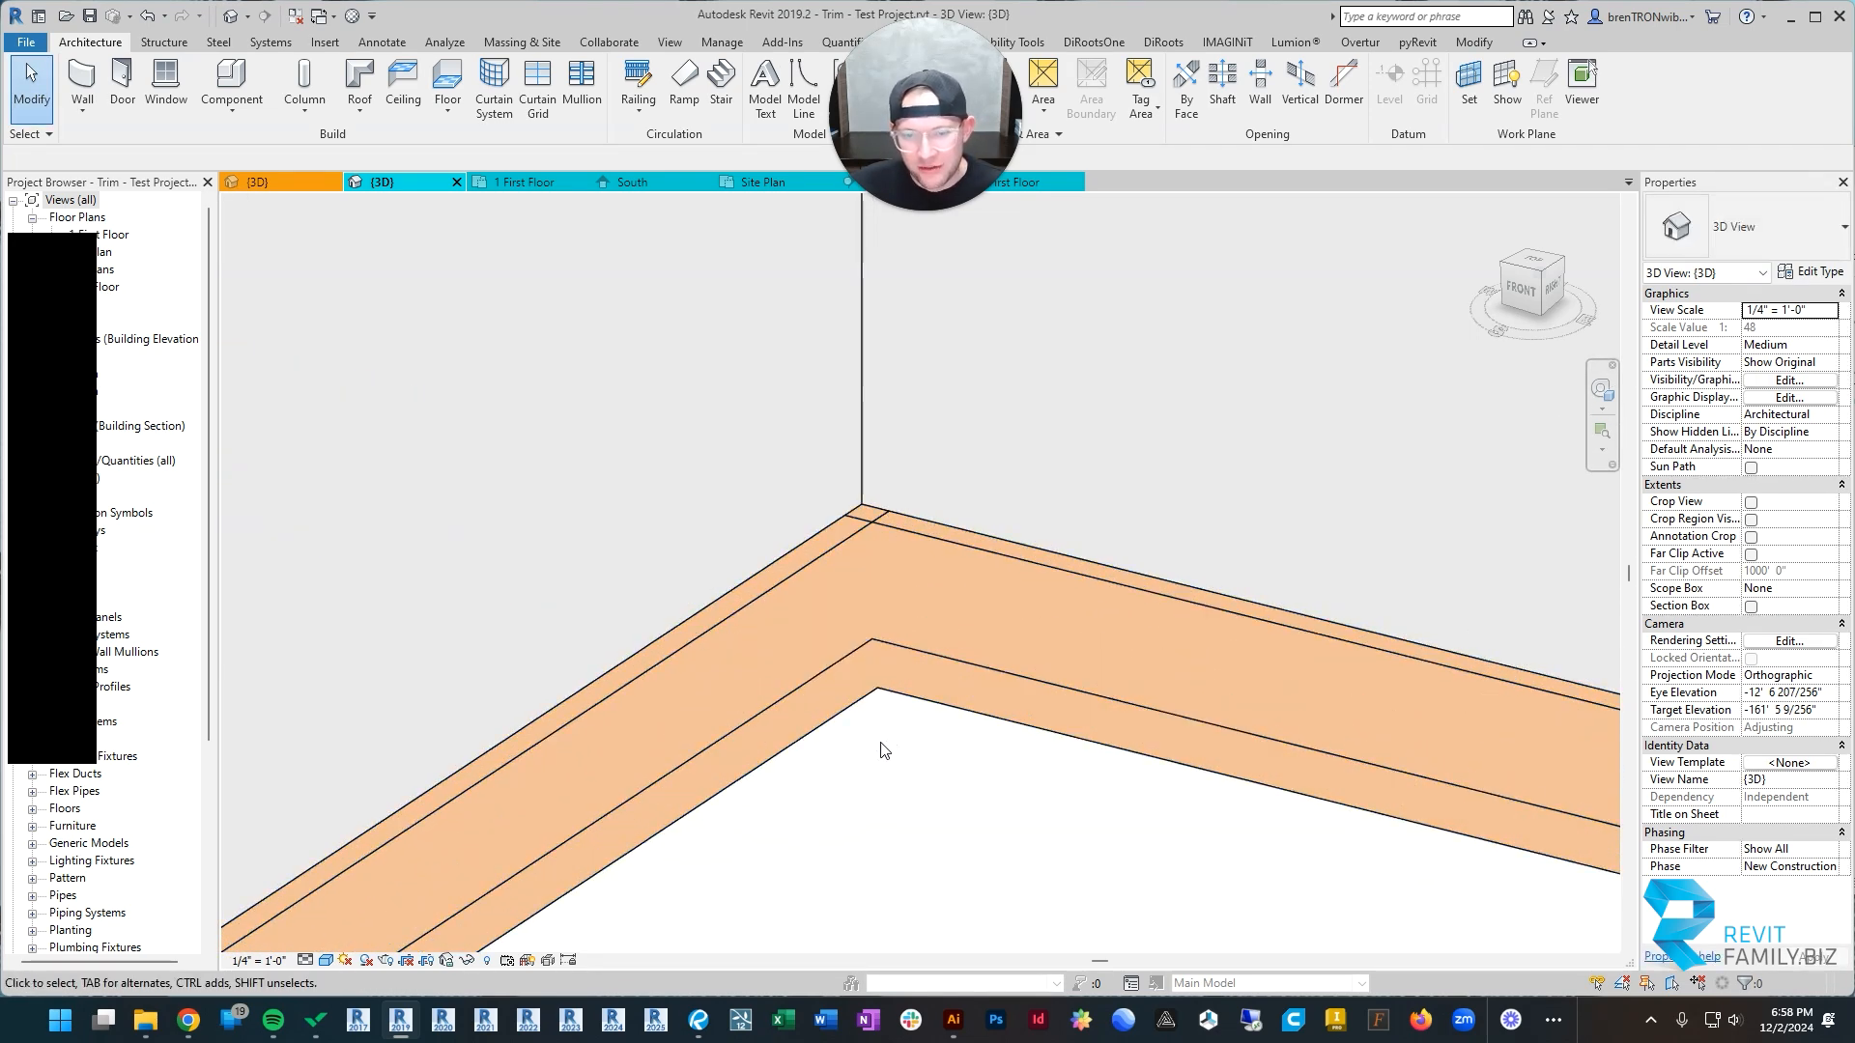
pyautogui.scroll(1, 1025, 504)
pyautogui.click(1025, 504)
pyautogui.scroll(-3, 1025, 505)
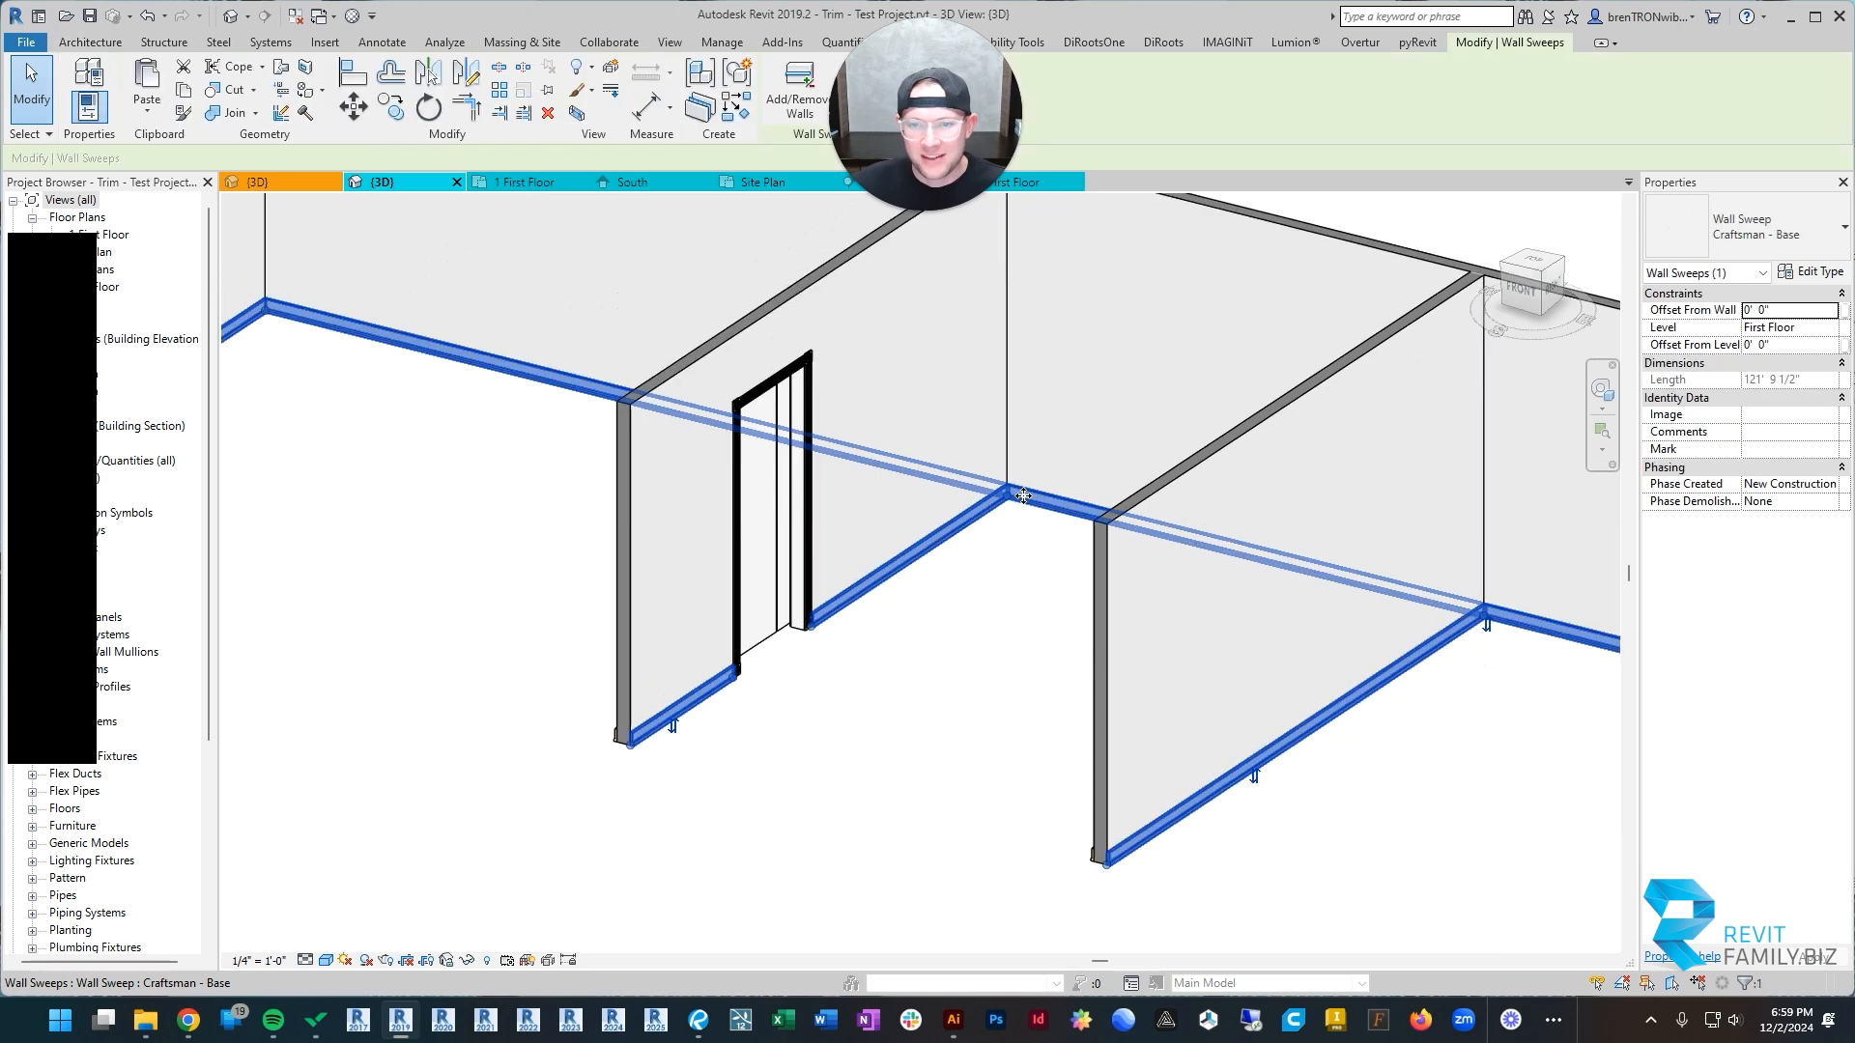
pyautogui.keyDown('shift'); pyautogui.moveTo(1025, 504); pyautogui.dragTo(1218, 526, button='middle'); pyautogui.keyUp('shift')
pyautogui.keyDown('shift'); pyautogui.moveTo(1072, 646); pyautogui.dragTo(869, 646, button='middle'); pyautogui.keyUp('shift')
pyautogui.scroll(-2, 869, 646)
pyautogui.scroll(4, 870, 642)
pyautogui.scroll(3, 843, 621)
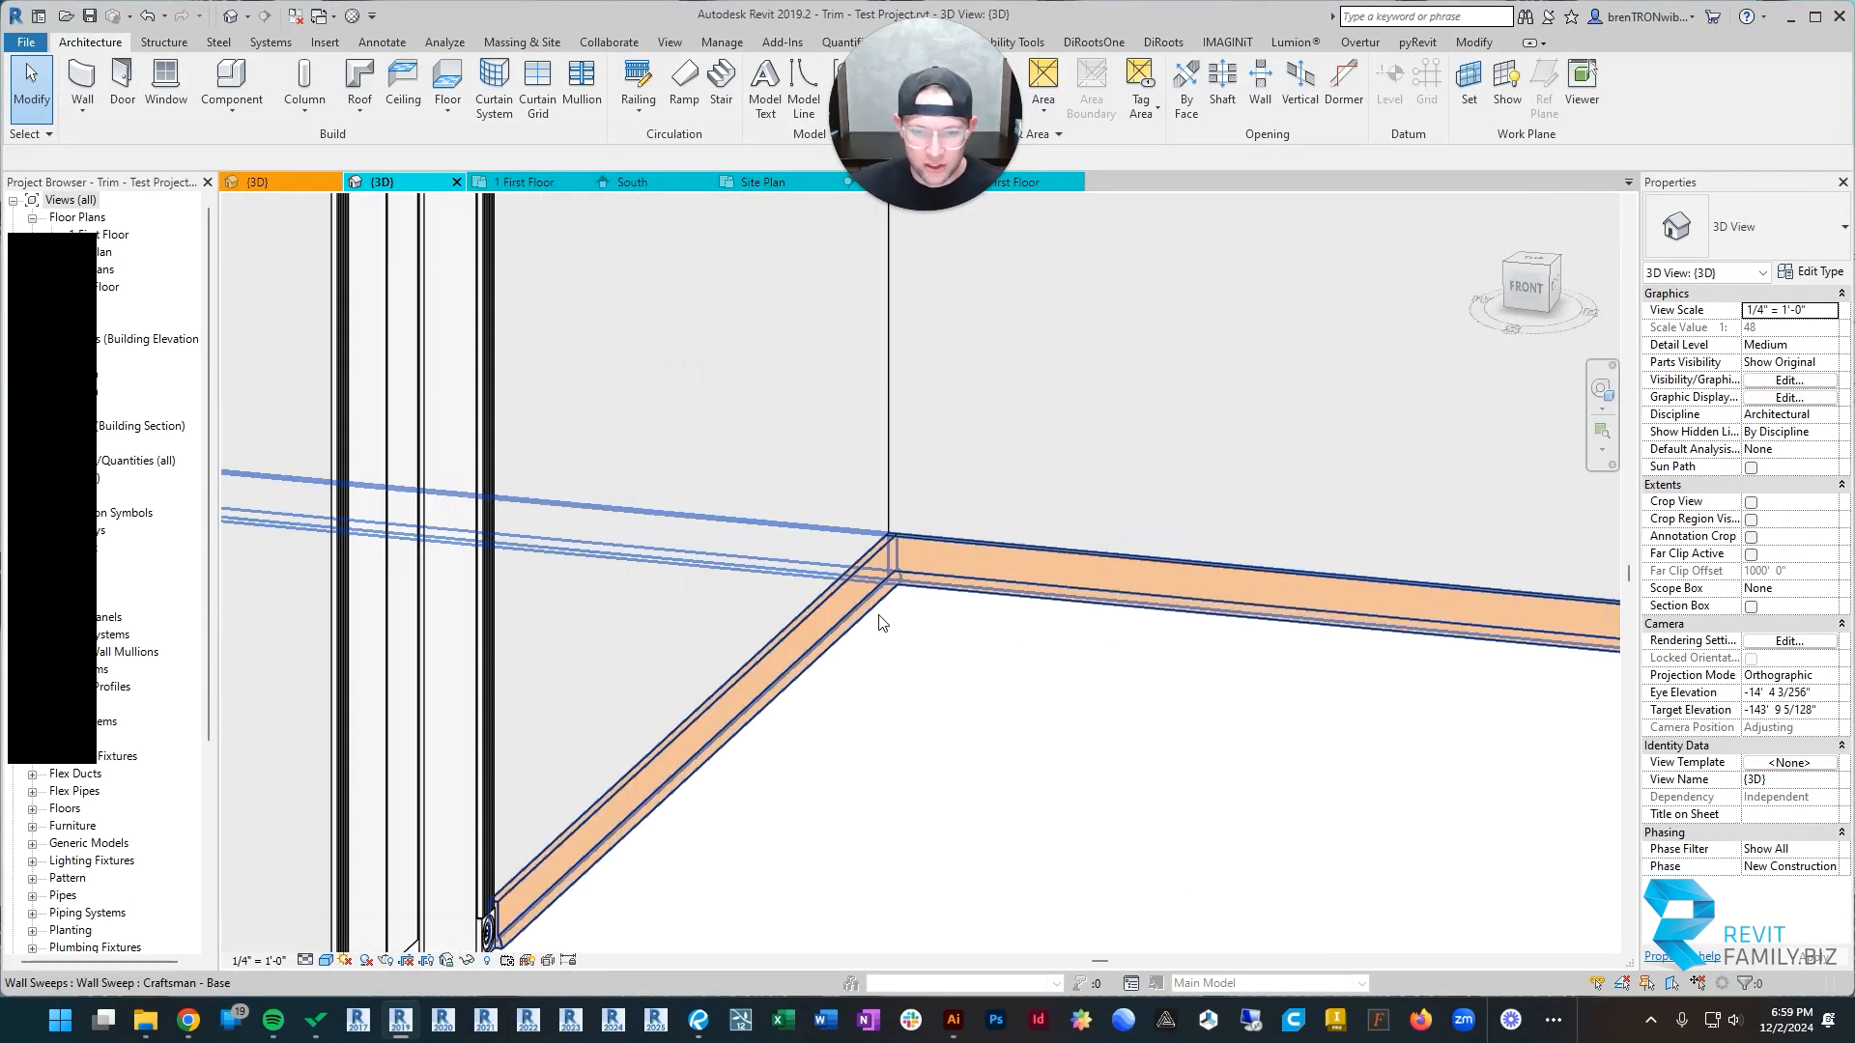
pyautogui.scroll(-5, 890, 537)
# Step: Examine the base trim throughout the rooms and the labelled Craftsman trim profiles on the sample column
pyautogui.keyDown('shift'); pyautogui.moveTo(874, 656); pyautogui.dragTo(950, 630, button='middle'); pyautogui.keyUp('shift')
pyautogui.scroll(-2, 1052, 695)
pyautogui.keyDown('shift'); pyautogui.moveTo(1101, 711); pyautogui.dragTo(1013, 735, button='middle'); pyautogui.keyUp('shift')
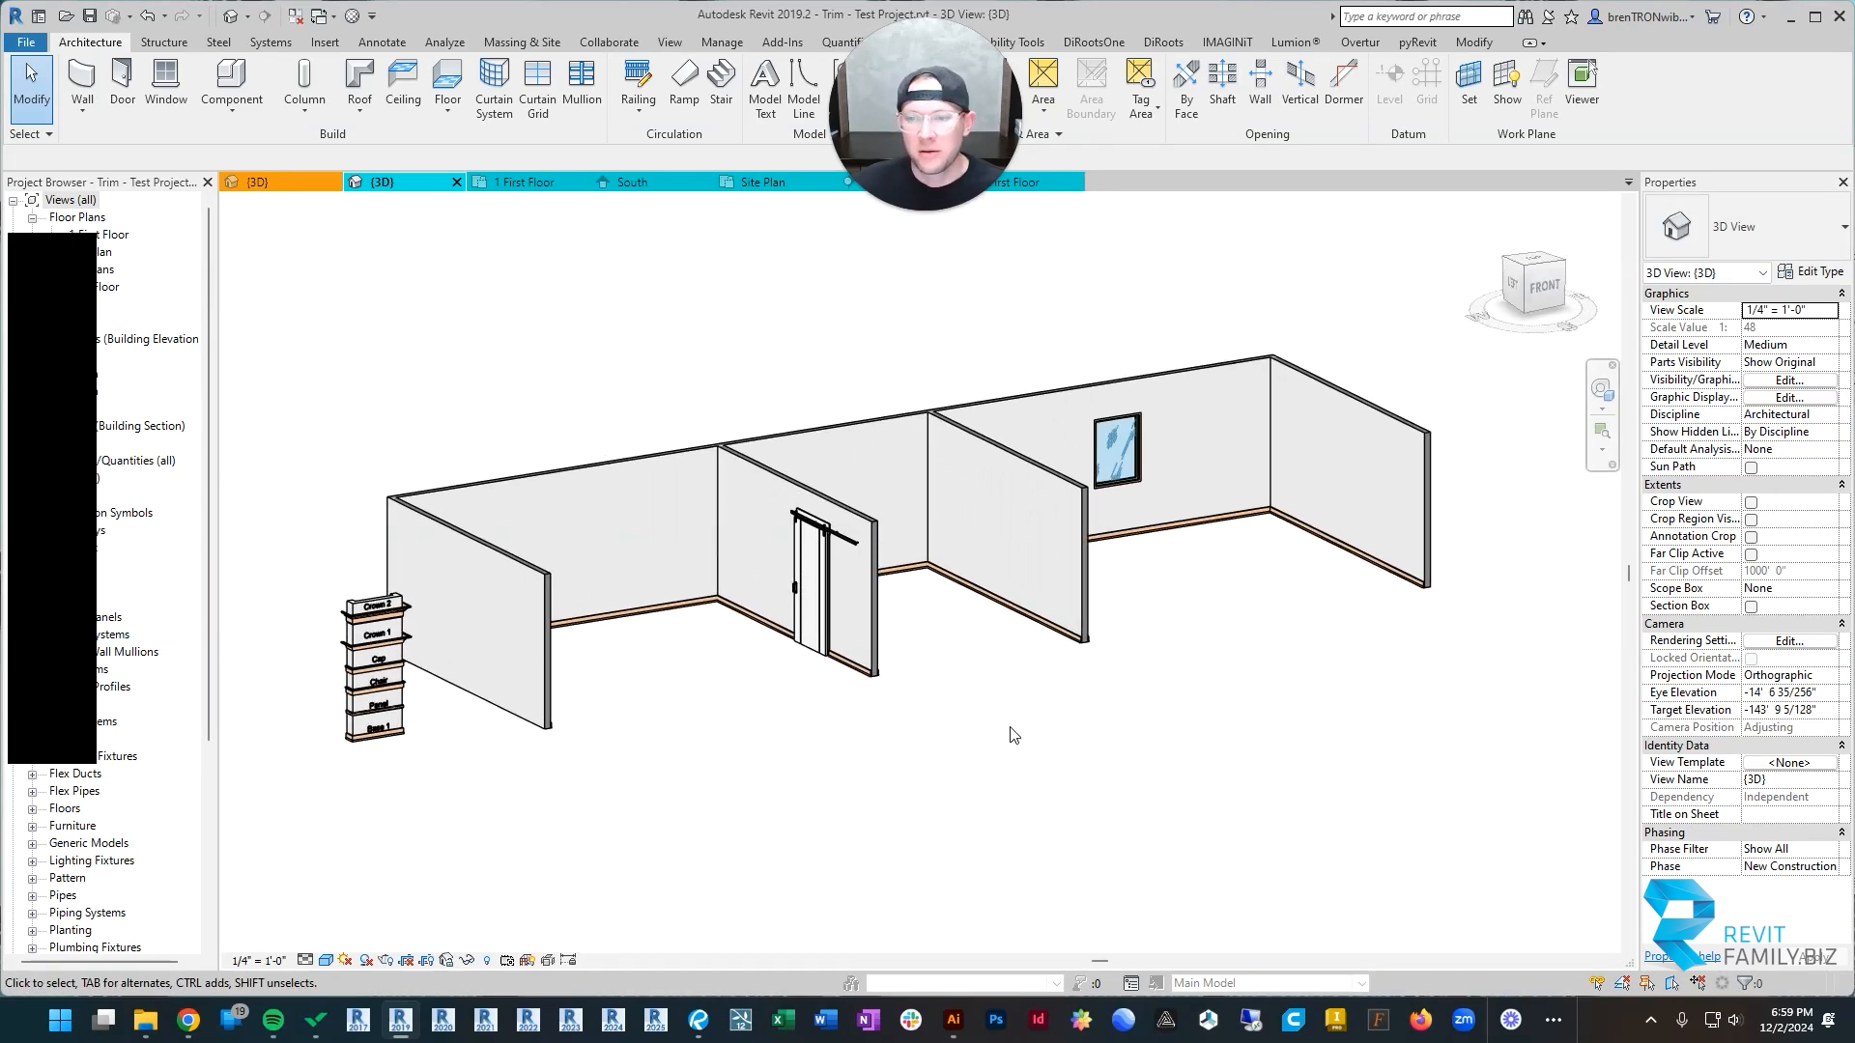
pyautogui.keyDown('shift'); pyautogui.moveTo(1114, 697); pyautogui.dragTo(933, 731, button='middle'); pyautogui.keyUp('shift')
pyautogui.scroll(3, 1080, 638)
pyautogui.moveTo(1089, 640); pyautogui.dragTo(868, 639, button='middle')
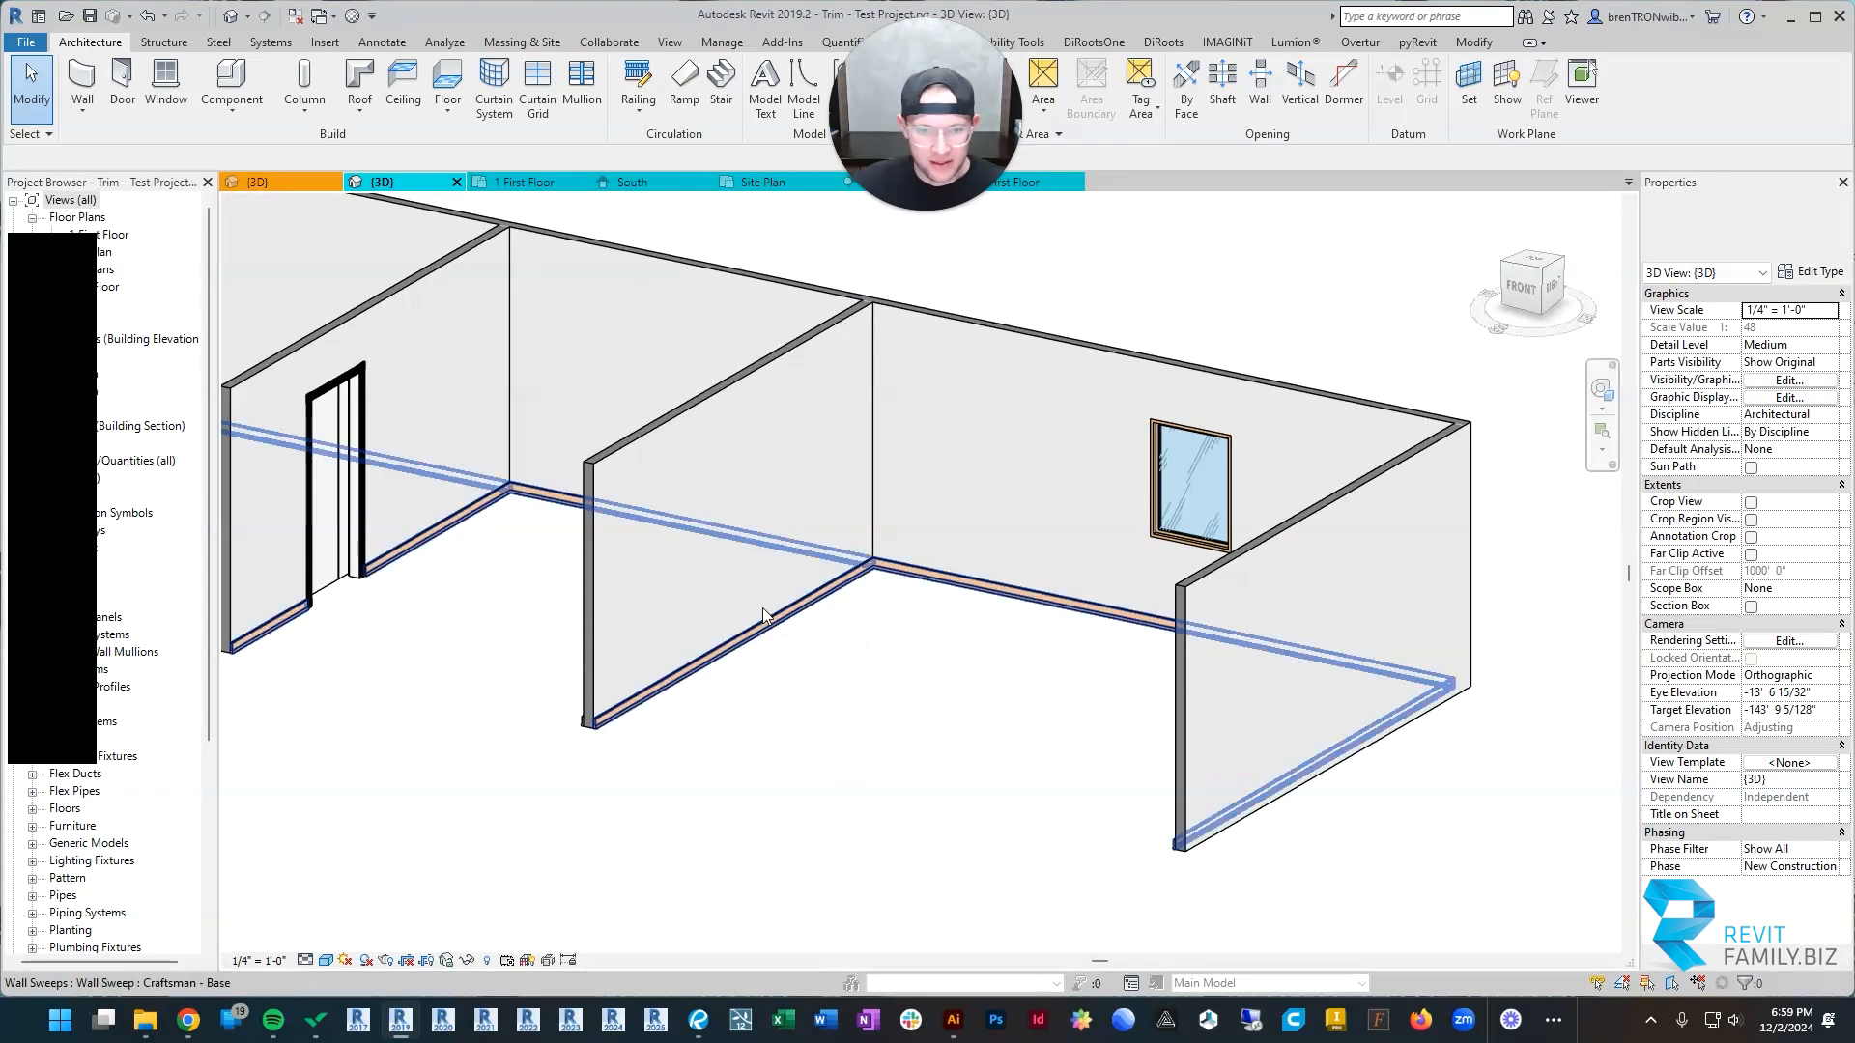
pyautogui.scroll(-2, 802, 619)
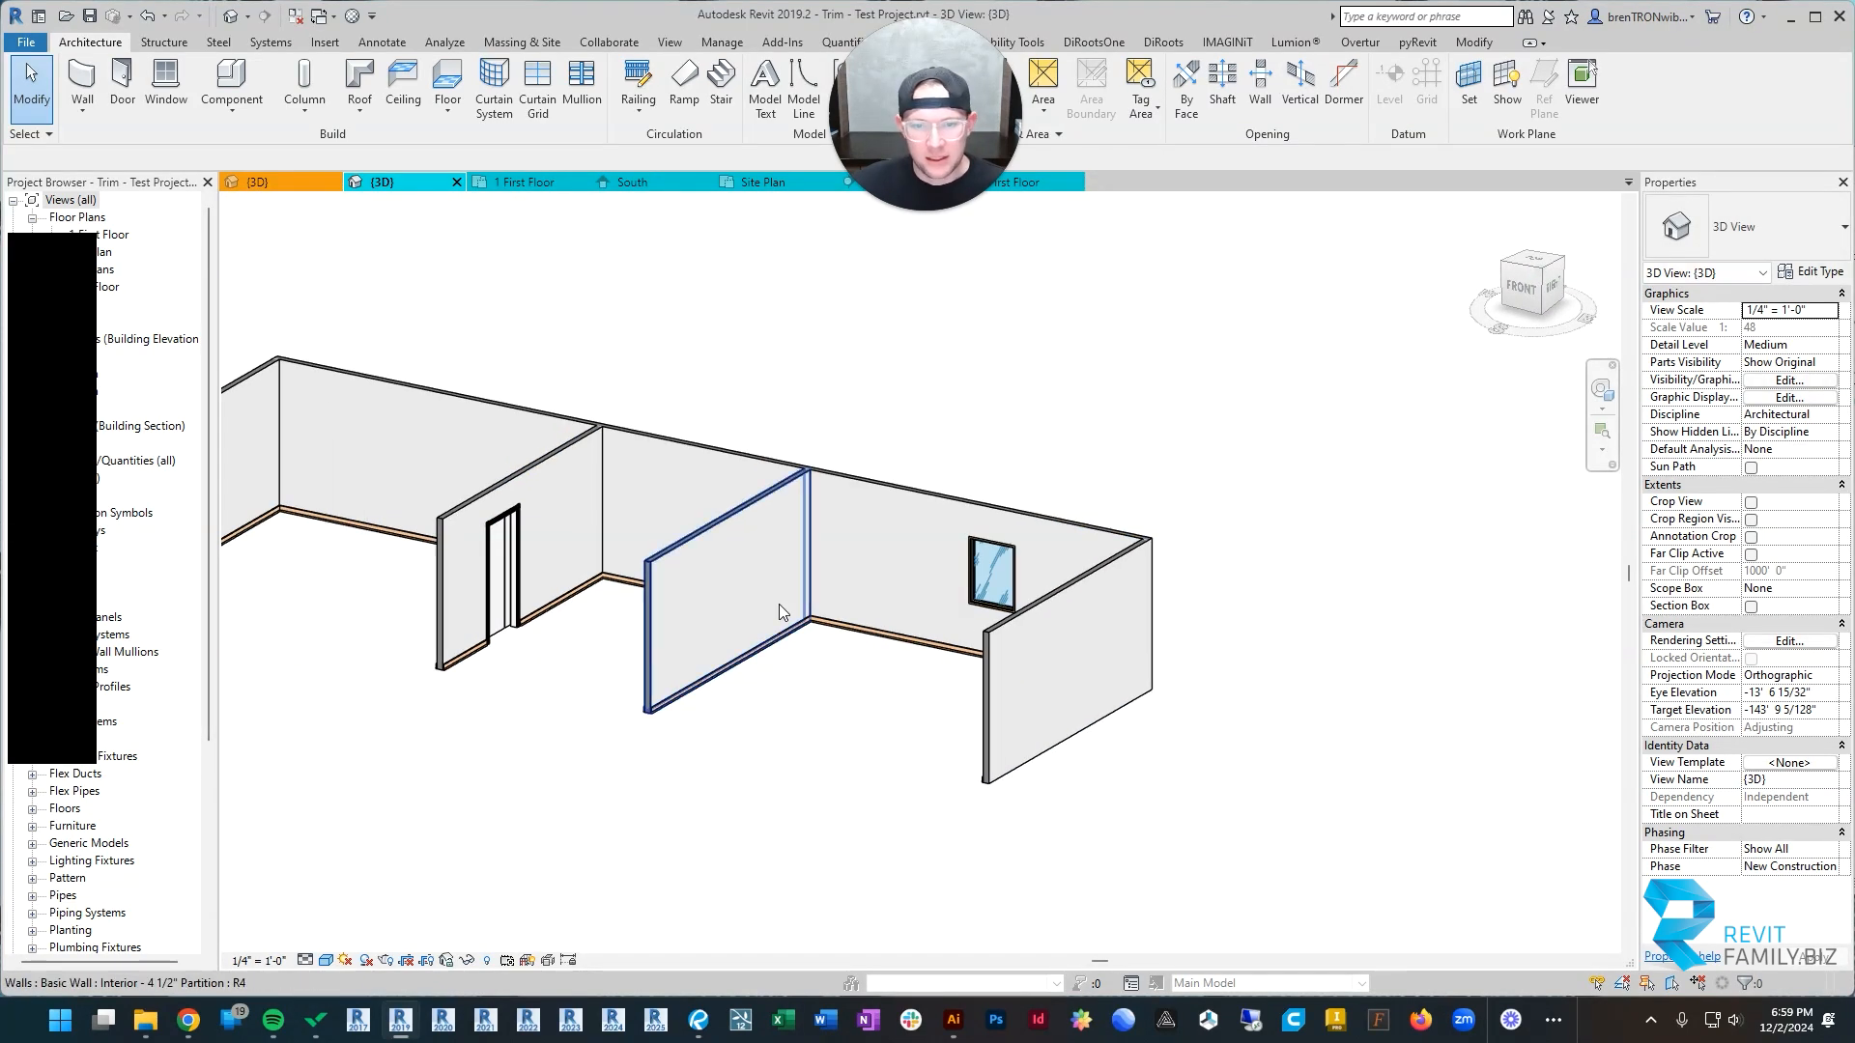
pyautogui.scroll(-3, 757, 662)
pyautogui.moveTo(756, 662); pyautogui.dragTo(1231, 622, button='middle')
pyautogui.scroll(5, 780, 538)
pyautogui.scroll(4, 855, 531)
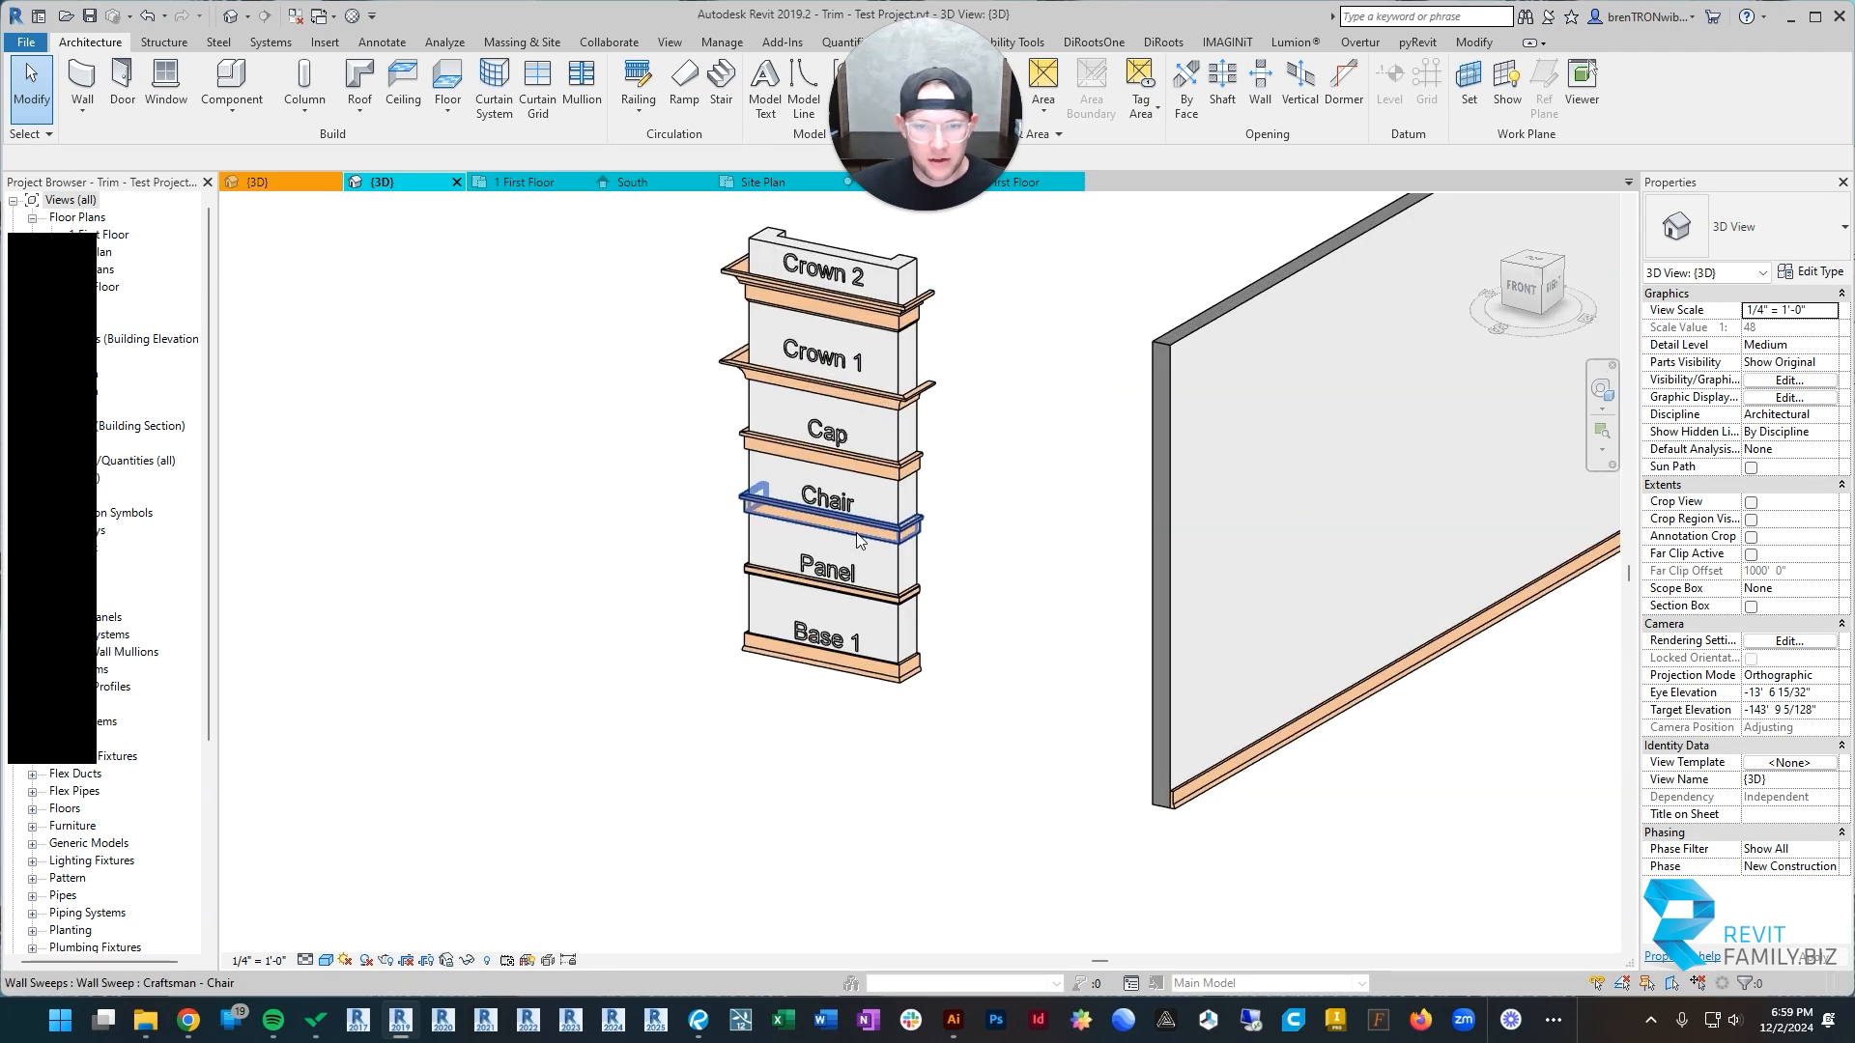
pyautogui.scroll(2, 856, 531)
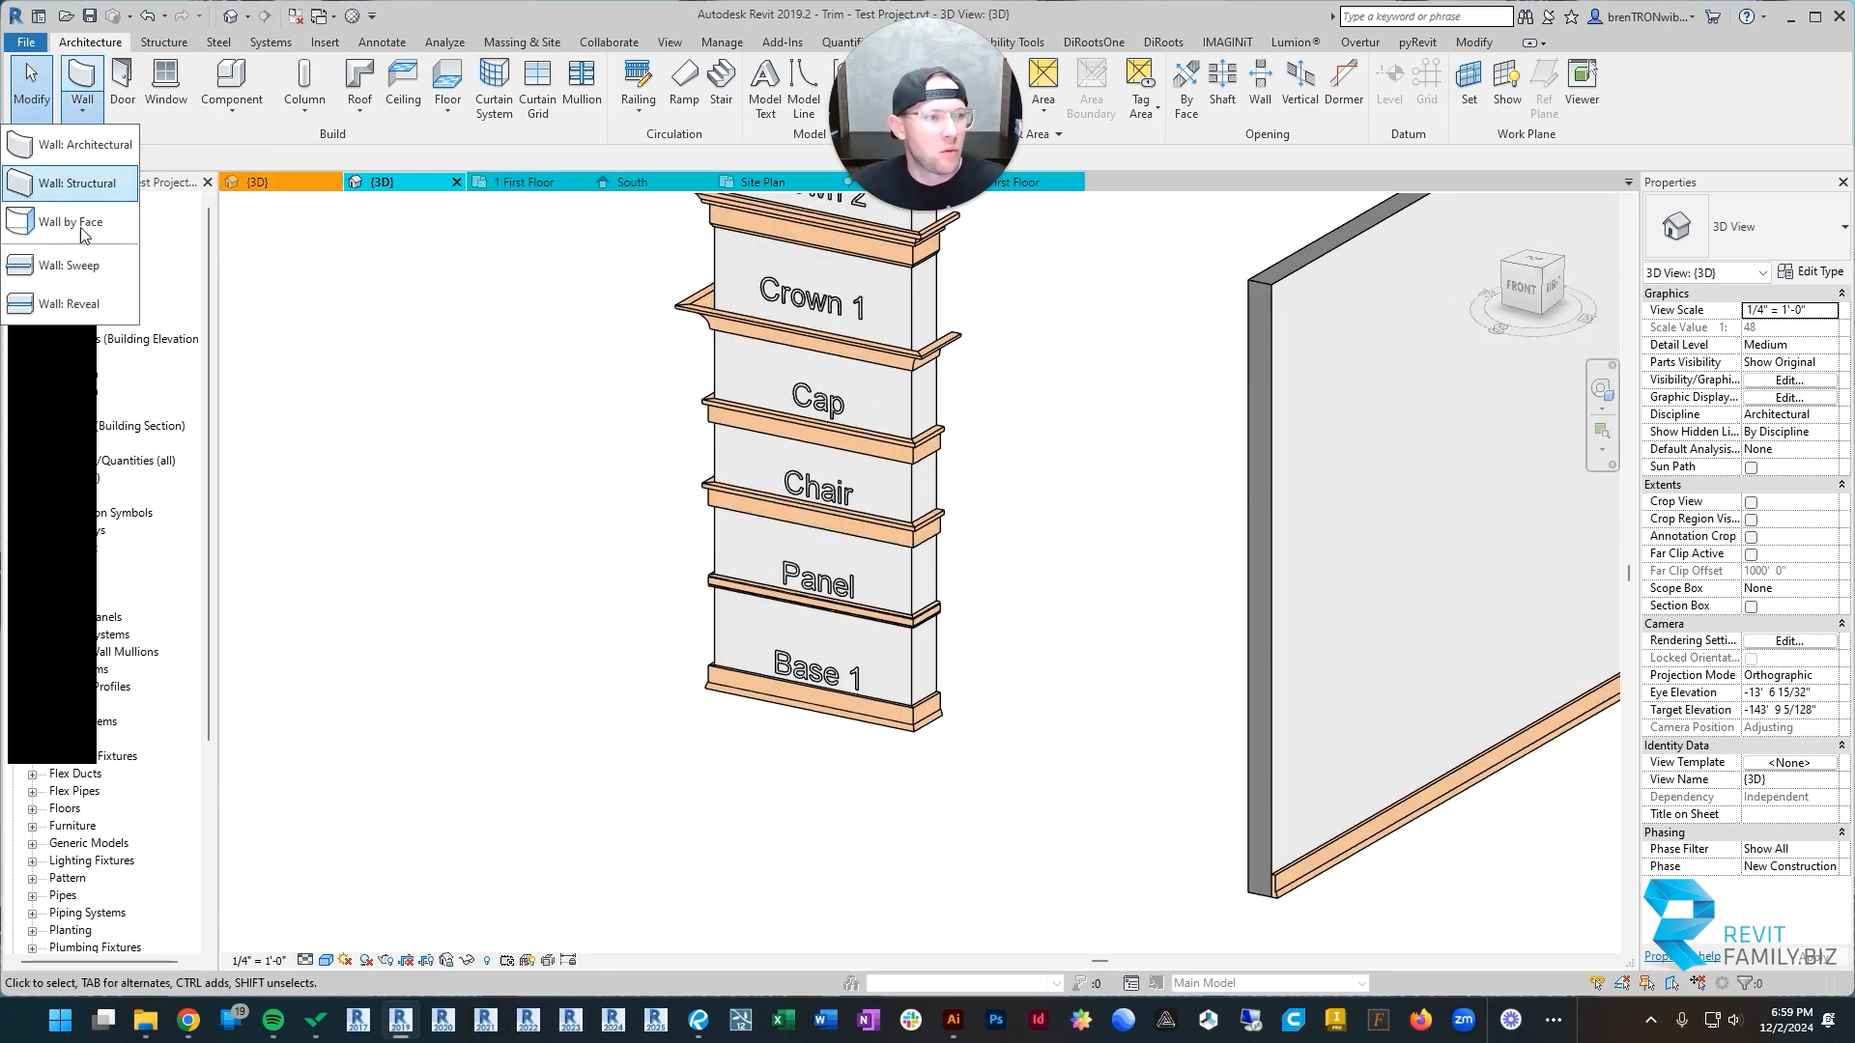
pyautogui.click(84, 259)
pyautogui.click(1743, 227)
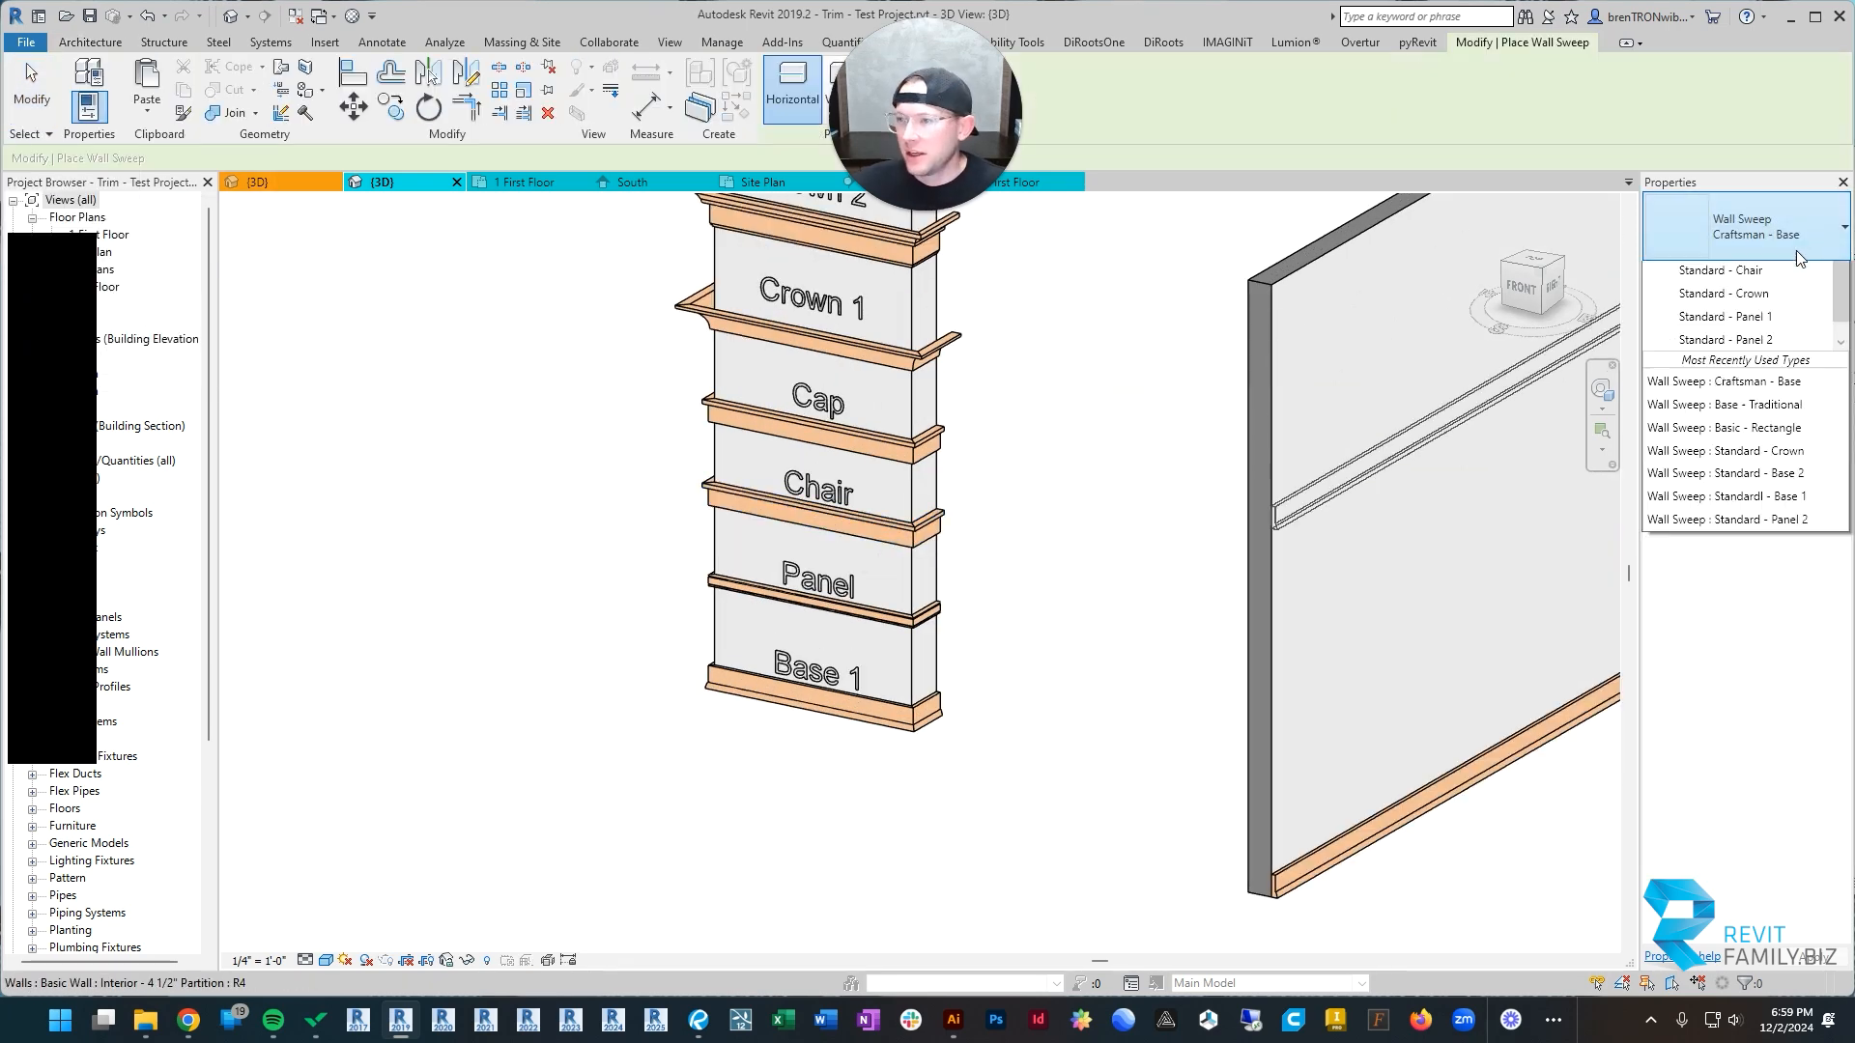
pyautogui.click(1756, 360)
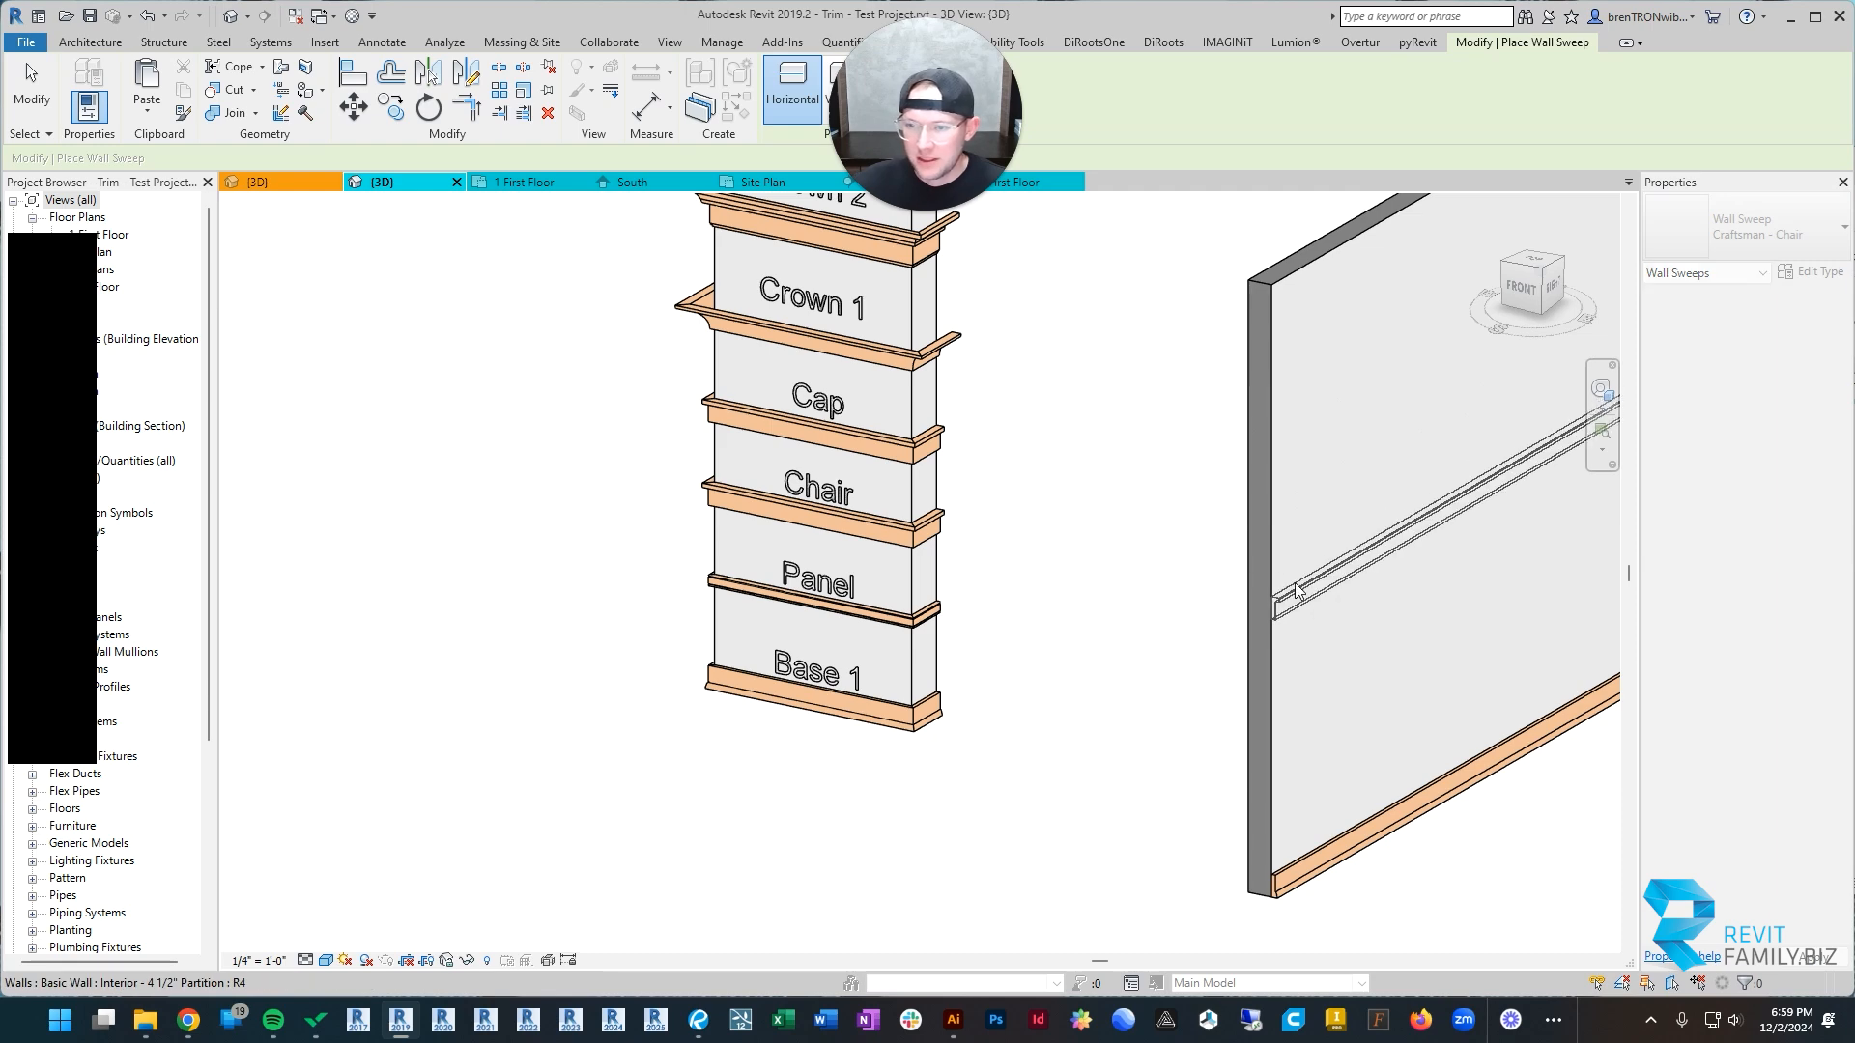
pyautogui.press('Escape')
# Step: Use Create Similar on the sample column's chair rail to begin a matching Craftsman - Chair wall sweep
pyautogui.scroll(-4, 887, 600)
pyautogui.moveTo(887, 600); pyautogui.dragTo(621, 552, button='middle')
pyautogui.scroll(3, 621, 552)
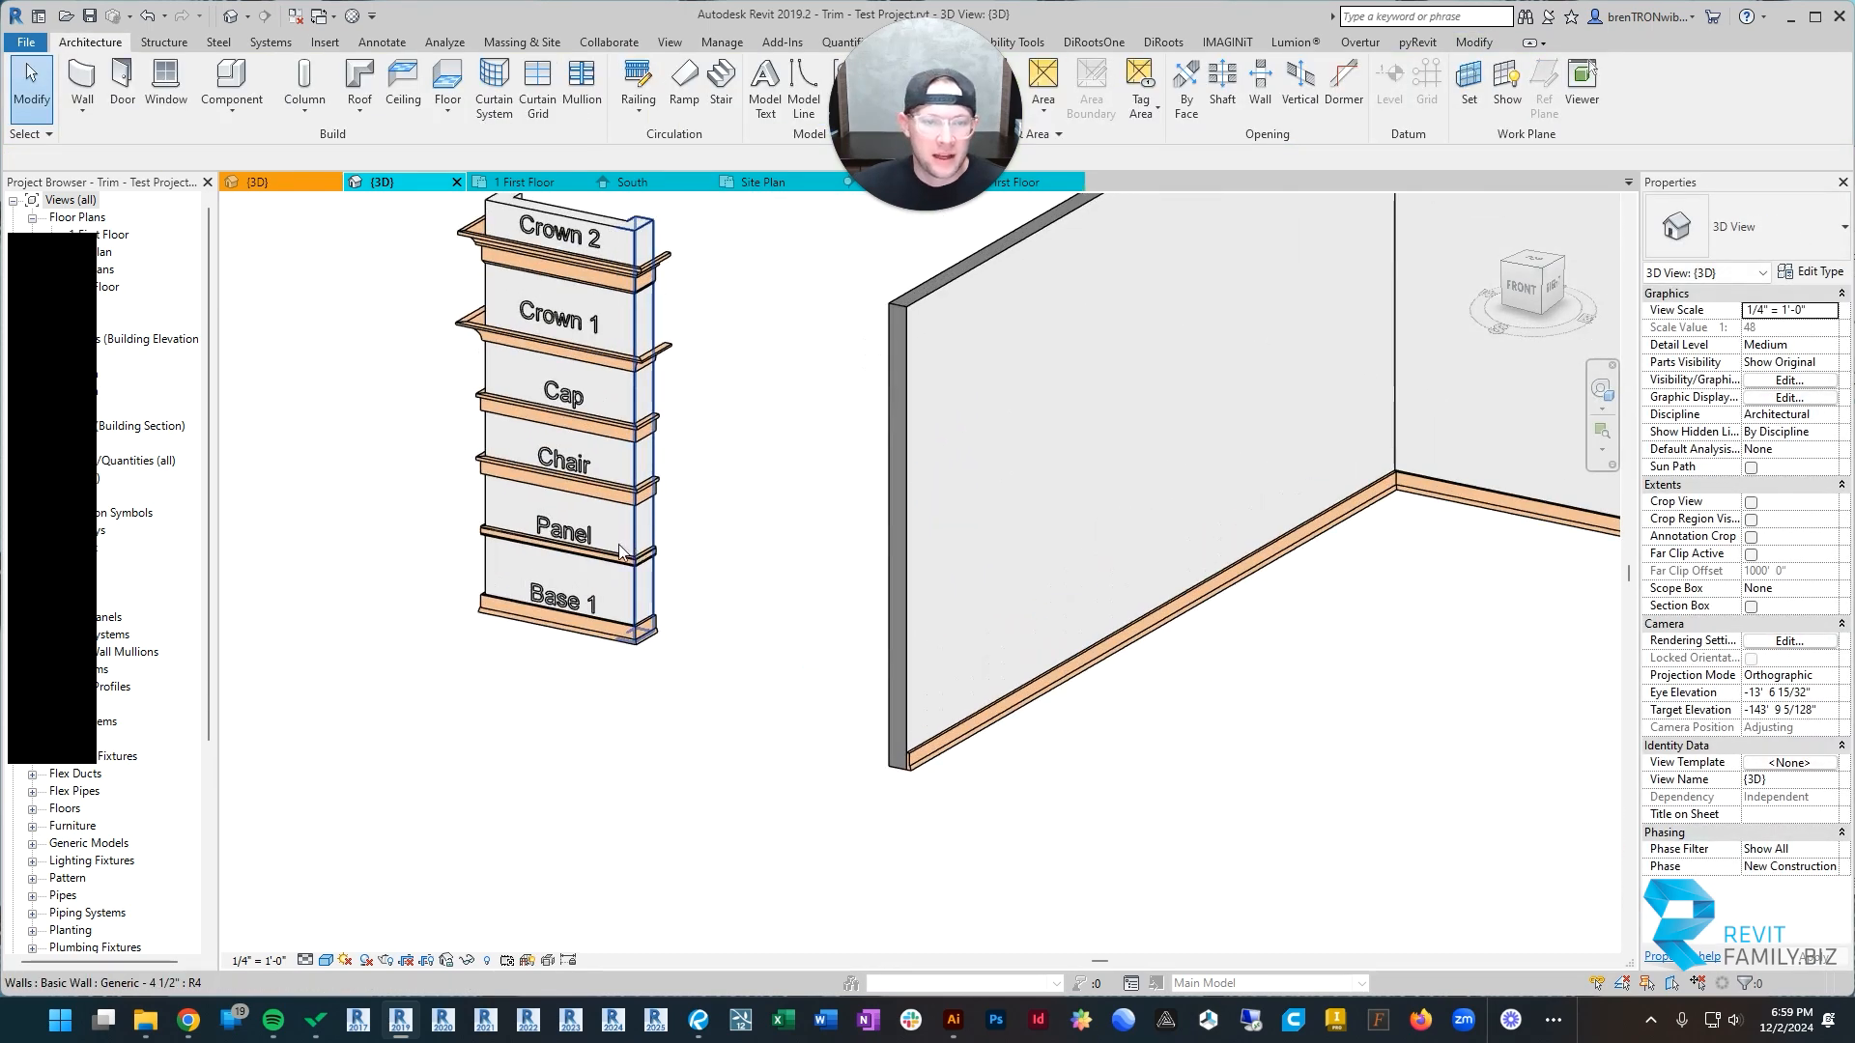
pyautogui.scroll(2, 521, 499)
pyautogui.click(473, 454)
pyautogui.press('Escape')
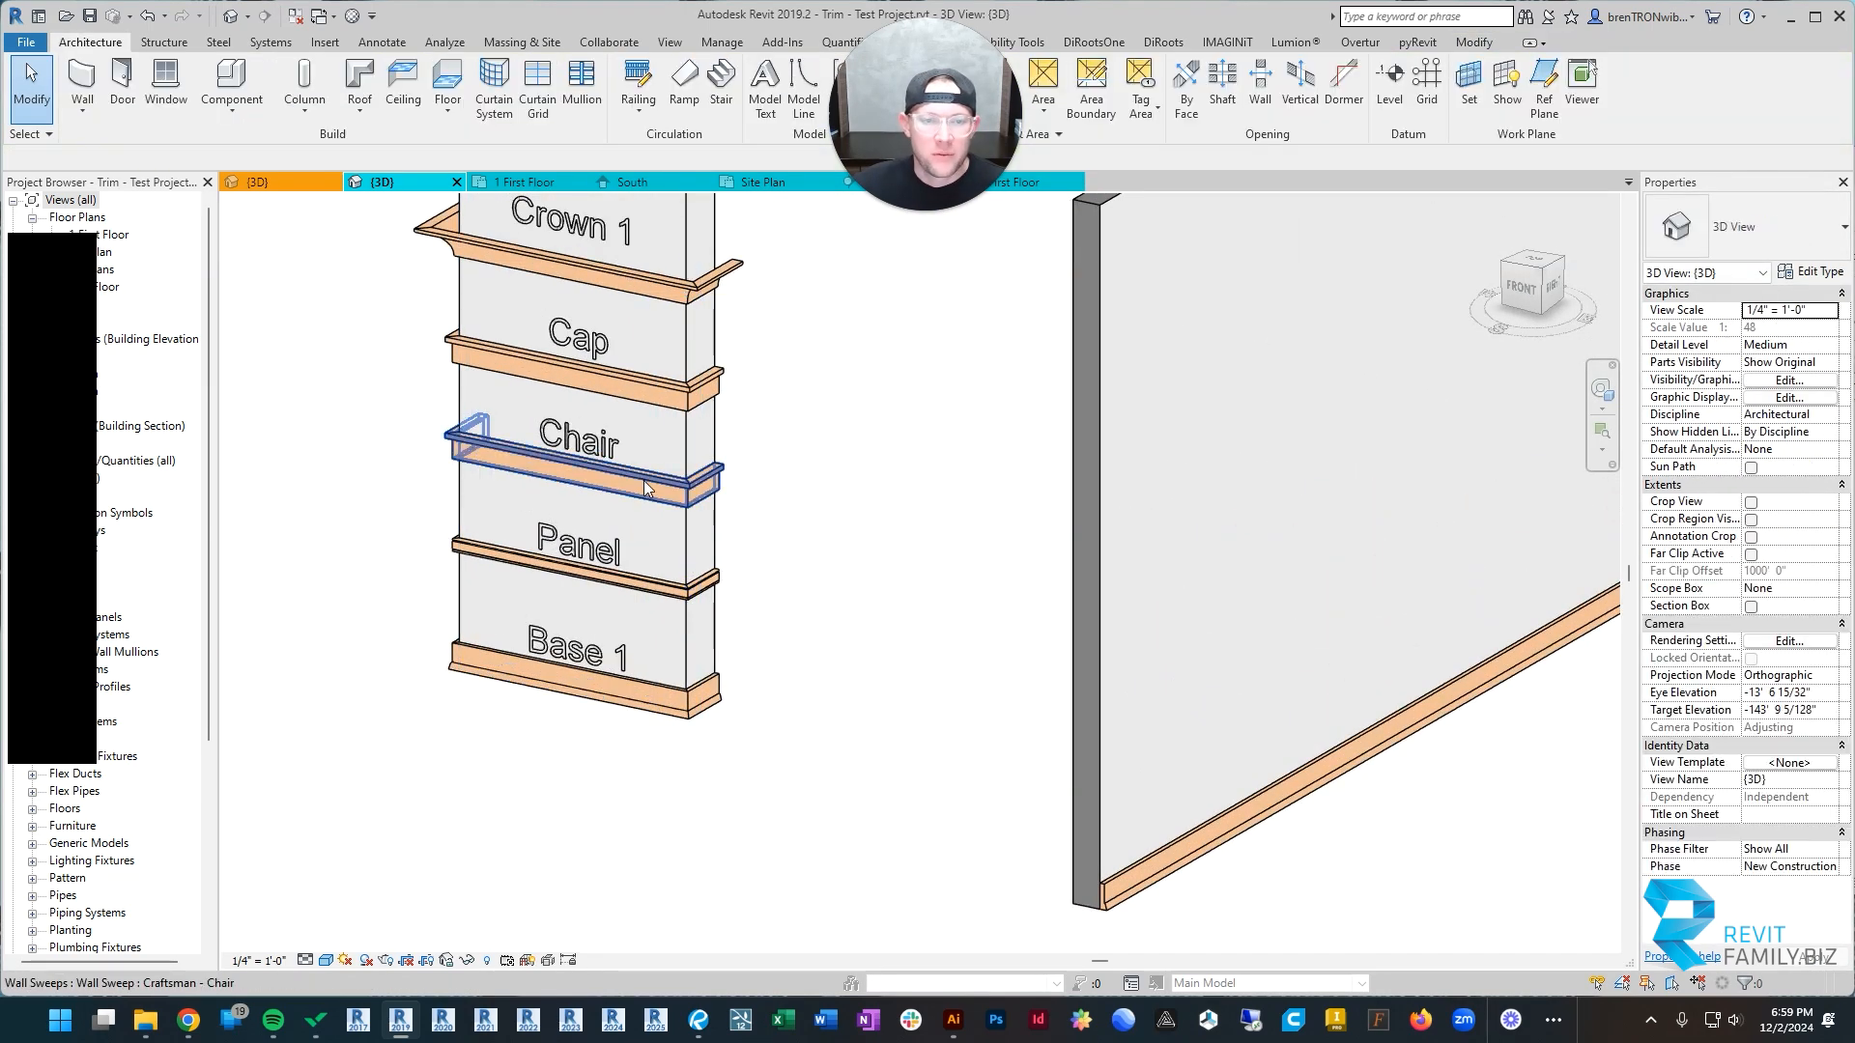
pyautogui.click(647, 484)
pyautogui.moveTo(957, 87); pyautogui.dragTo(1169, 87)
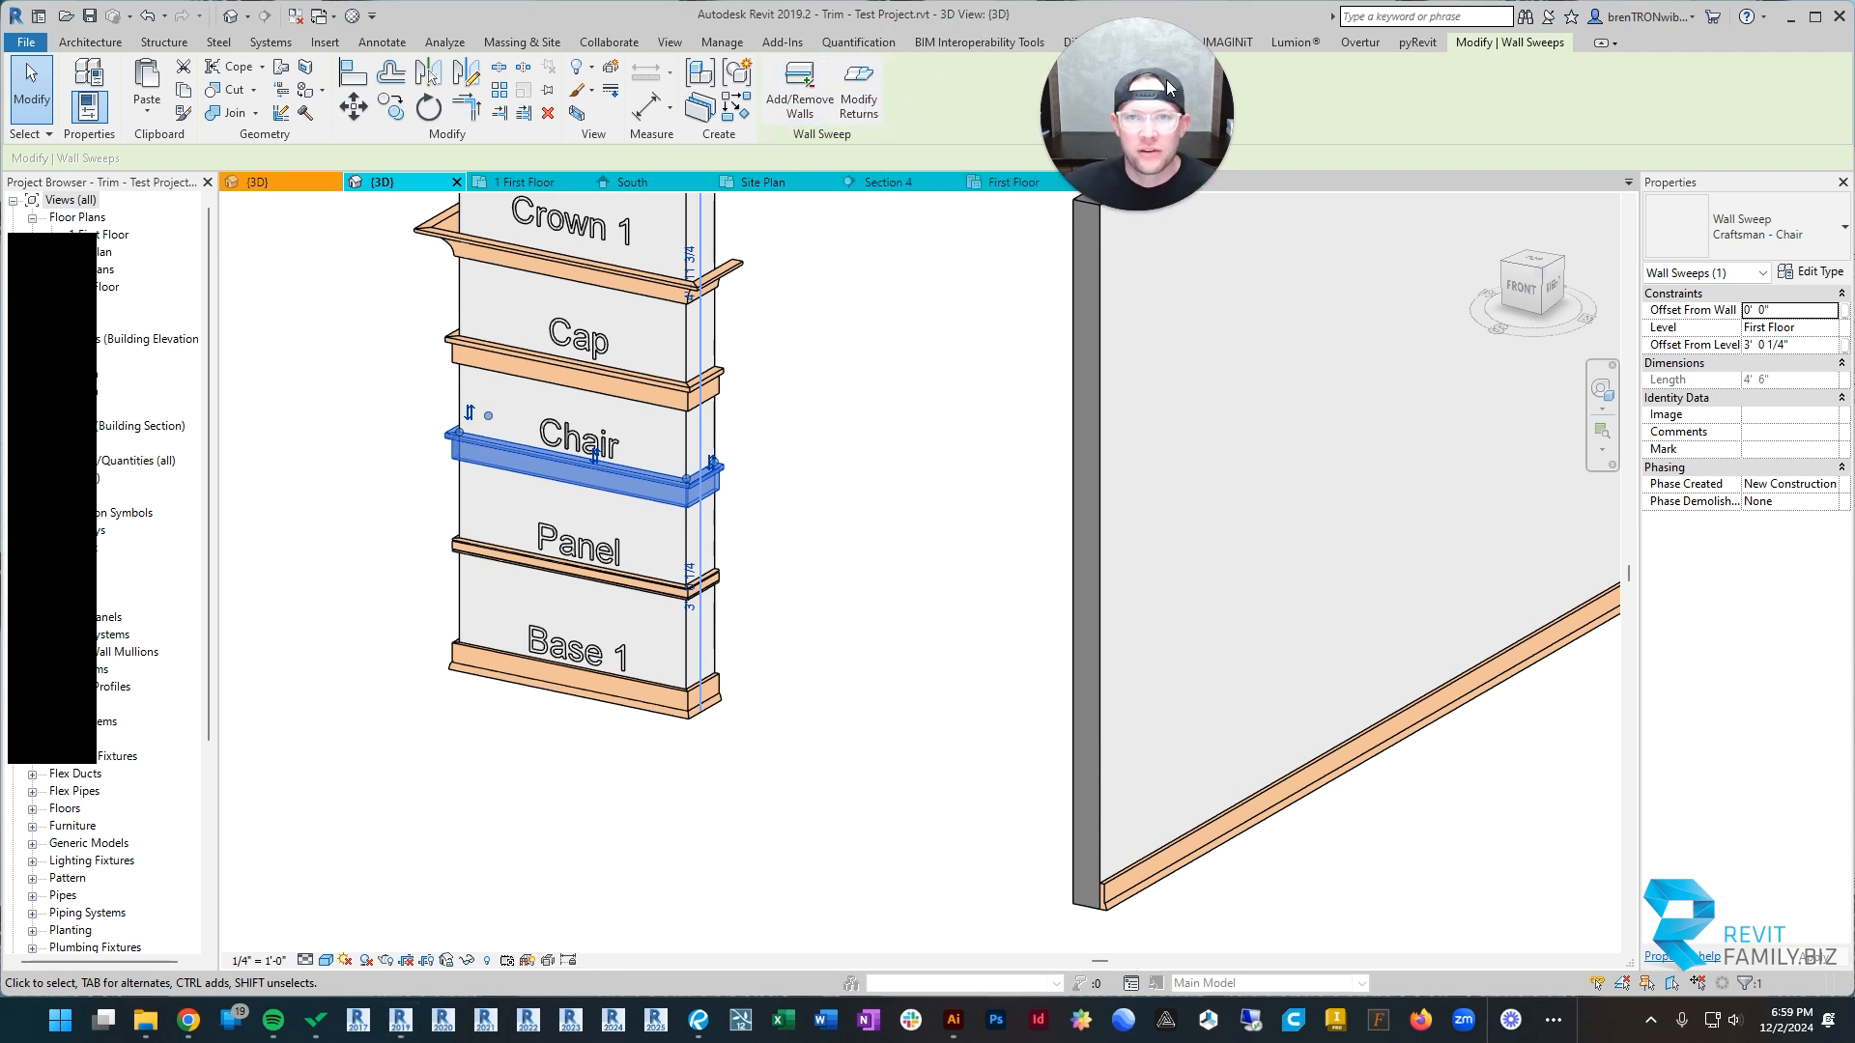
pyautogui.click(734, 106)
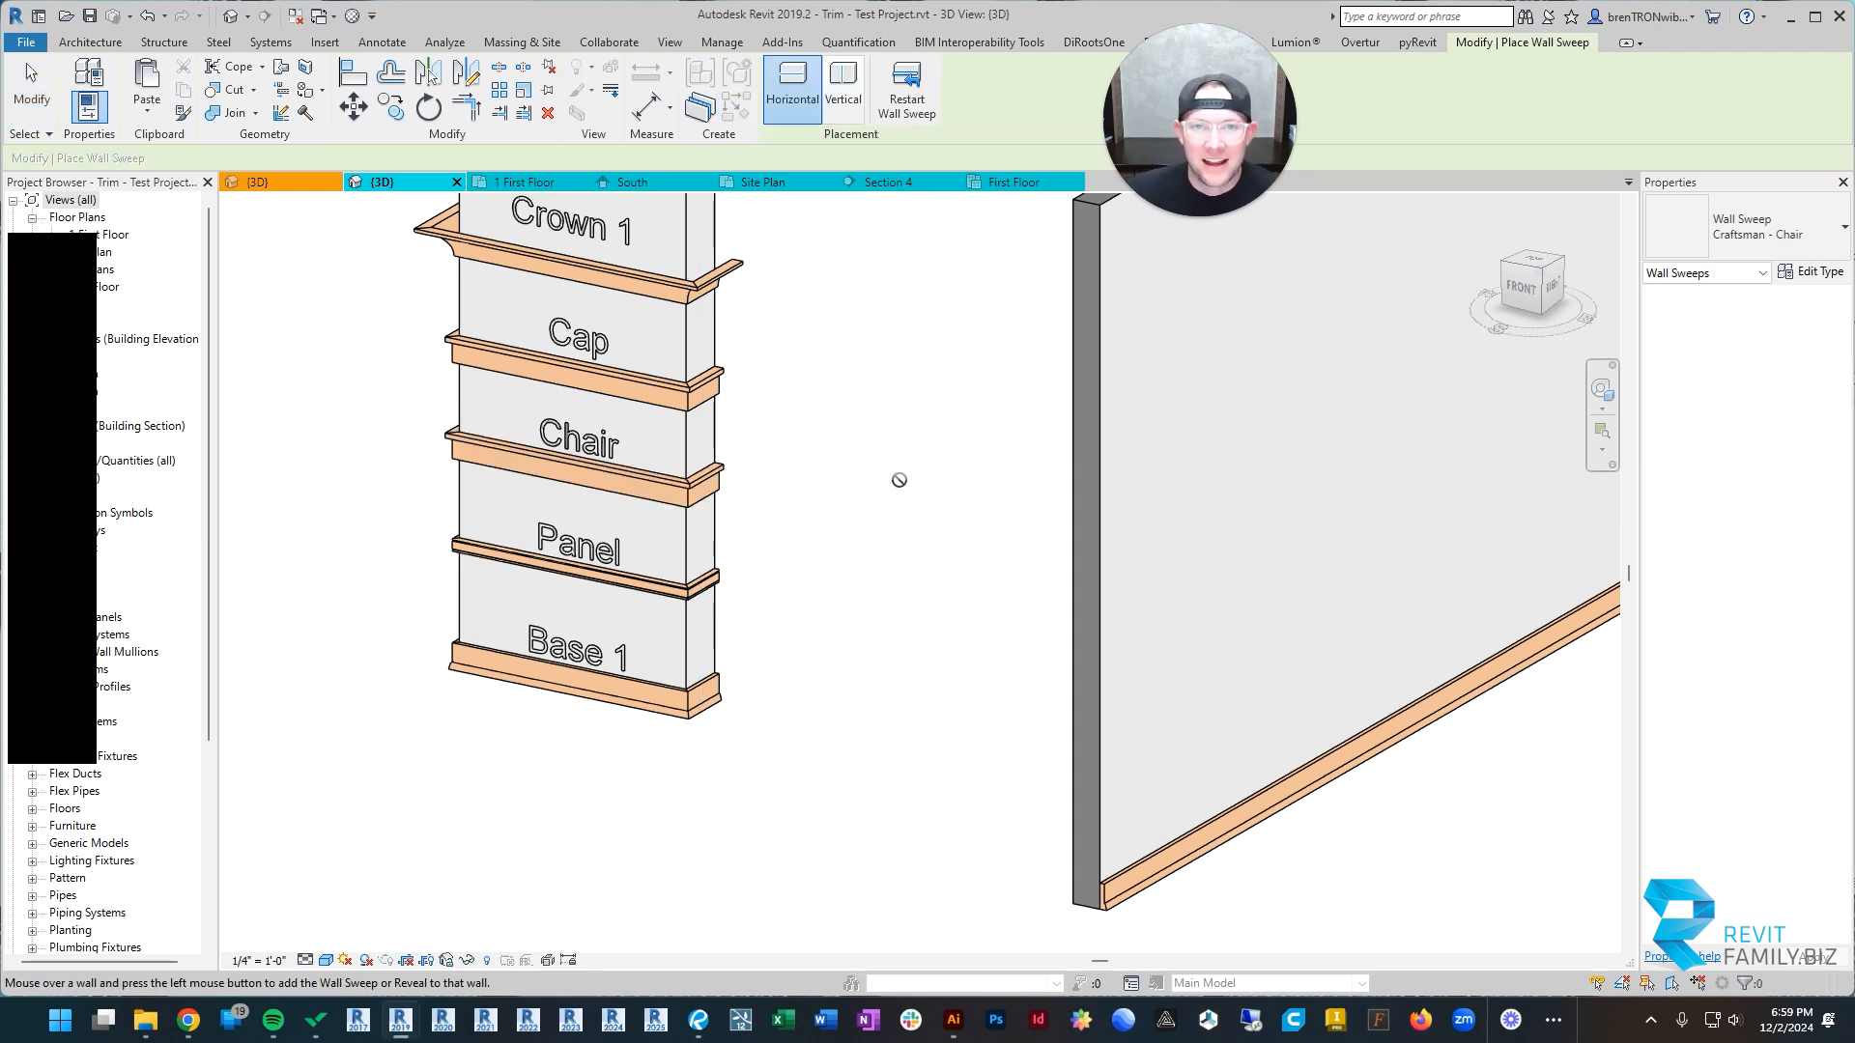
# Step: Place the Craftsman - Chair wall sweep on the window room's partition, back wall and end wall
pyautogui.scroll(-2, 898, 481)
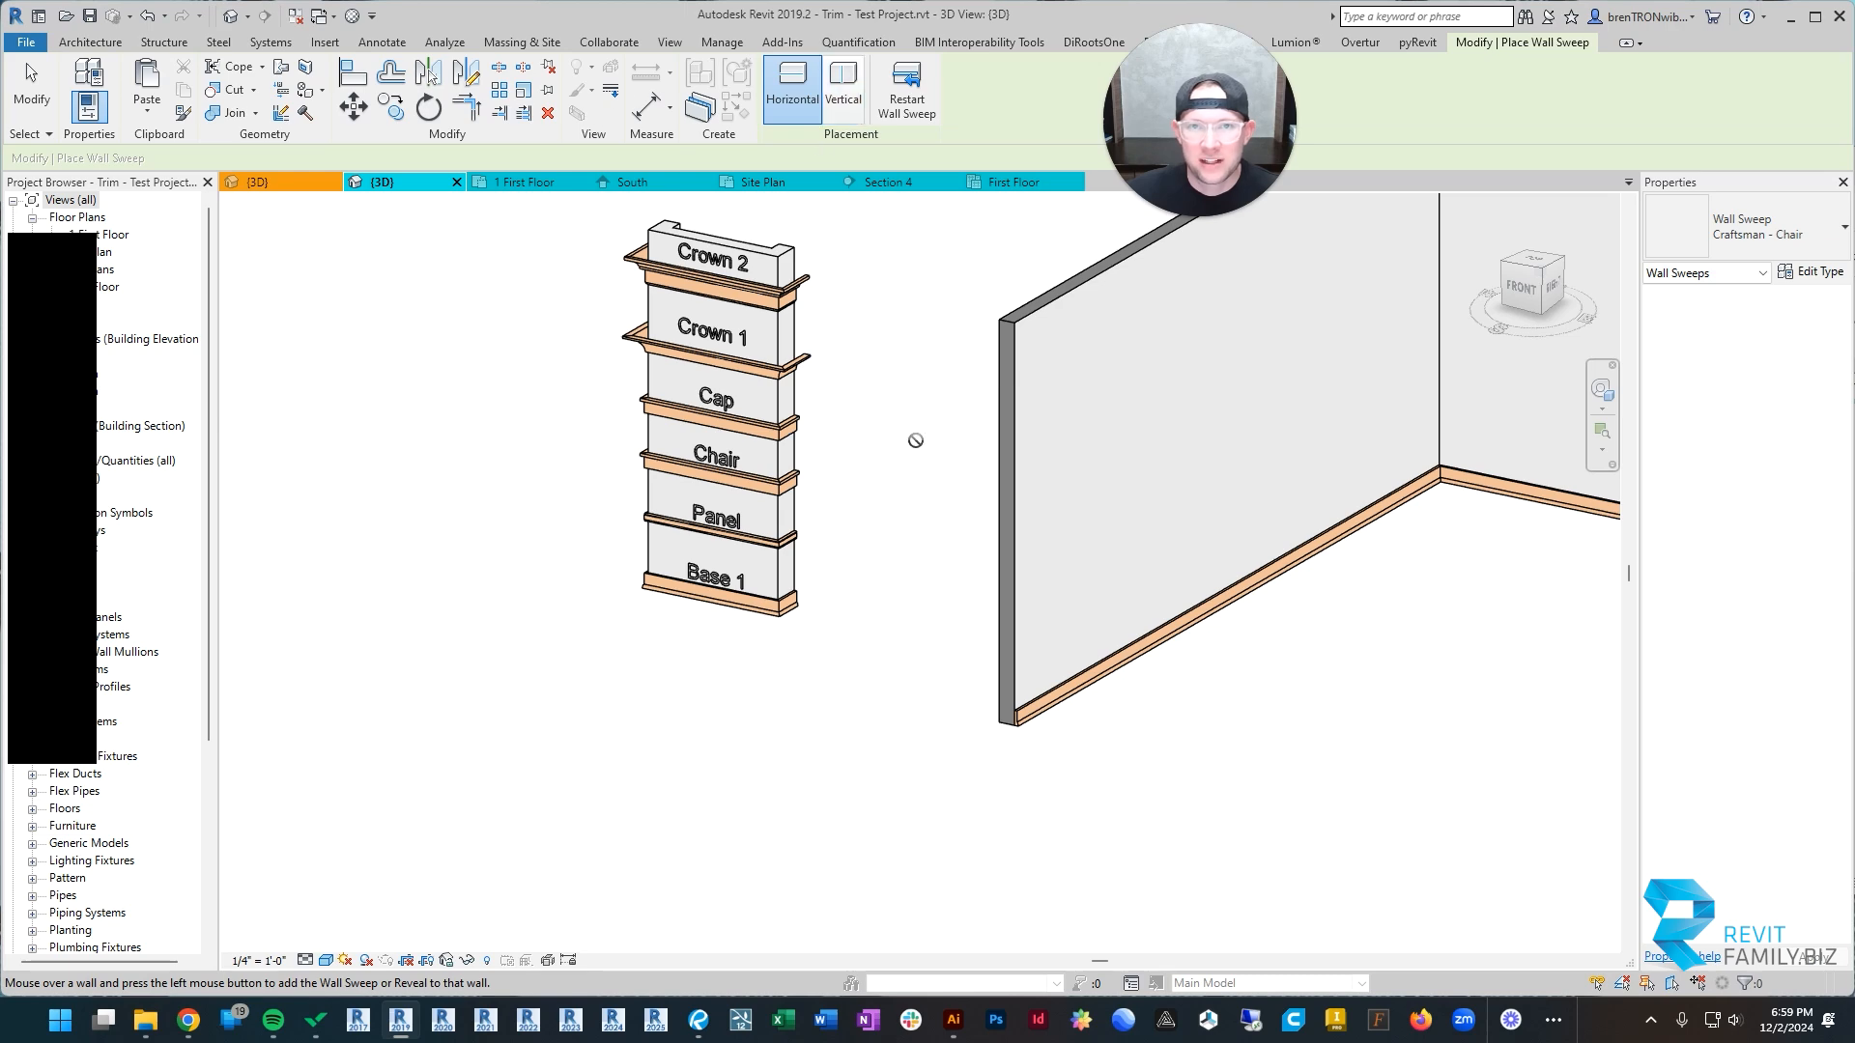
pyautogui.scroll(-2, 1063, 511)
pyautogui.moveTo(1062, 512); pyautogui.dragTo(674, 489, button='middle')
pyautogui.scroll(-2, 998, 493)
pyautogui.scroll(5, 351, 460)
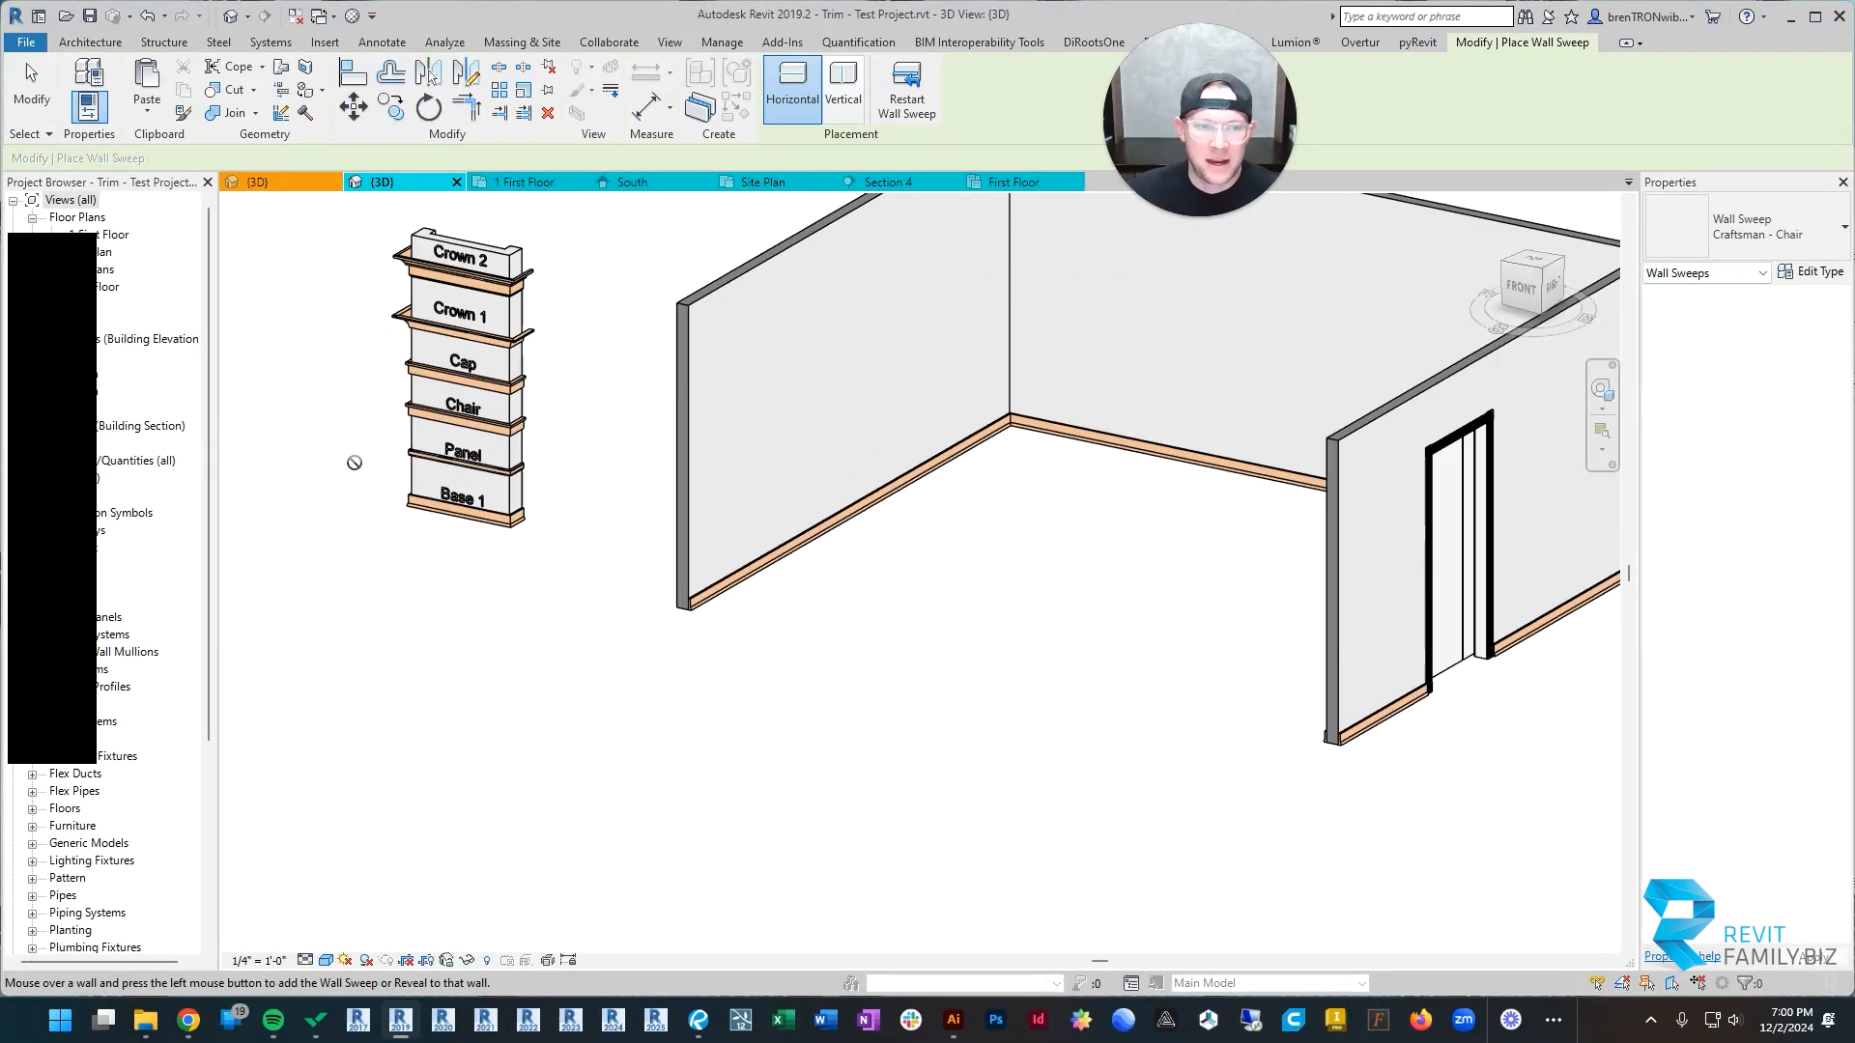
pyautogui.scroll(-2, 764, 451)
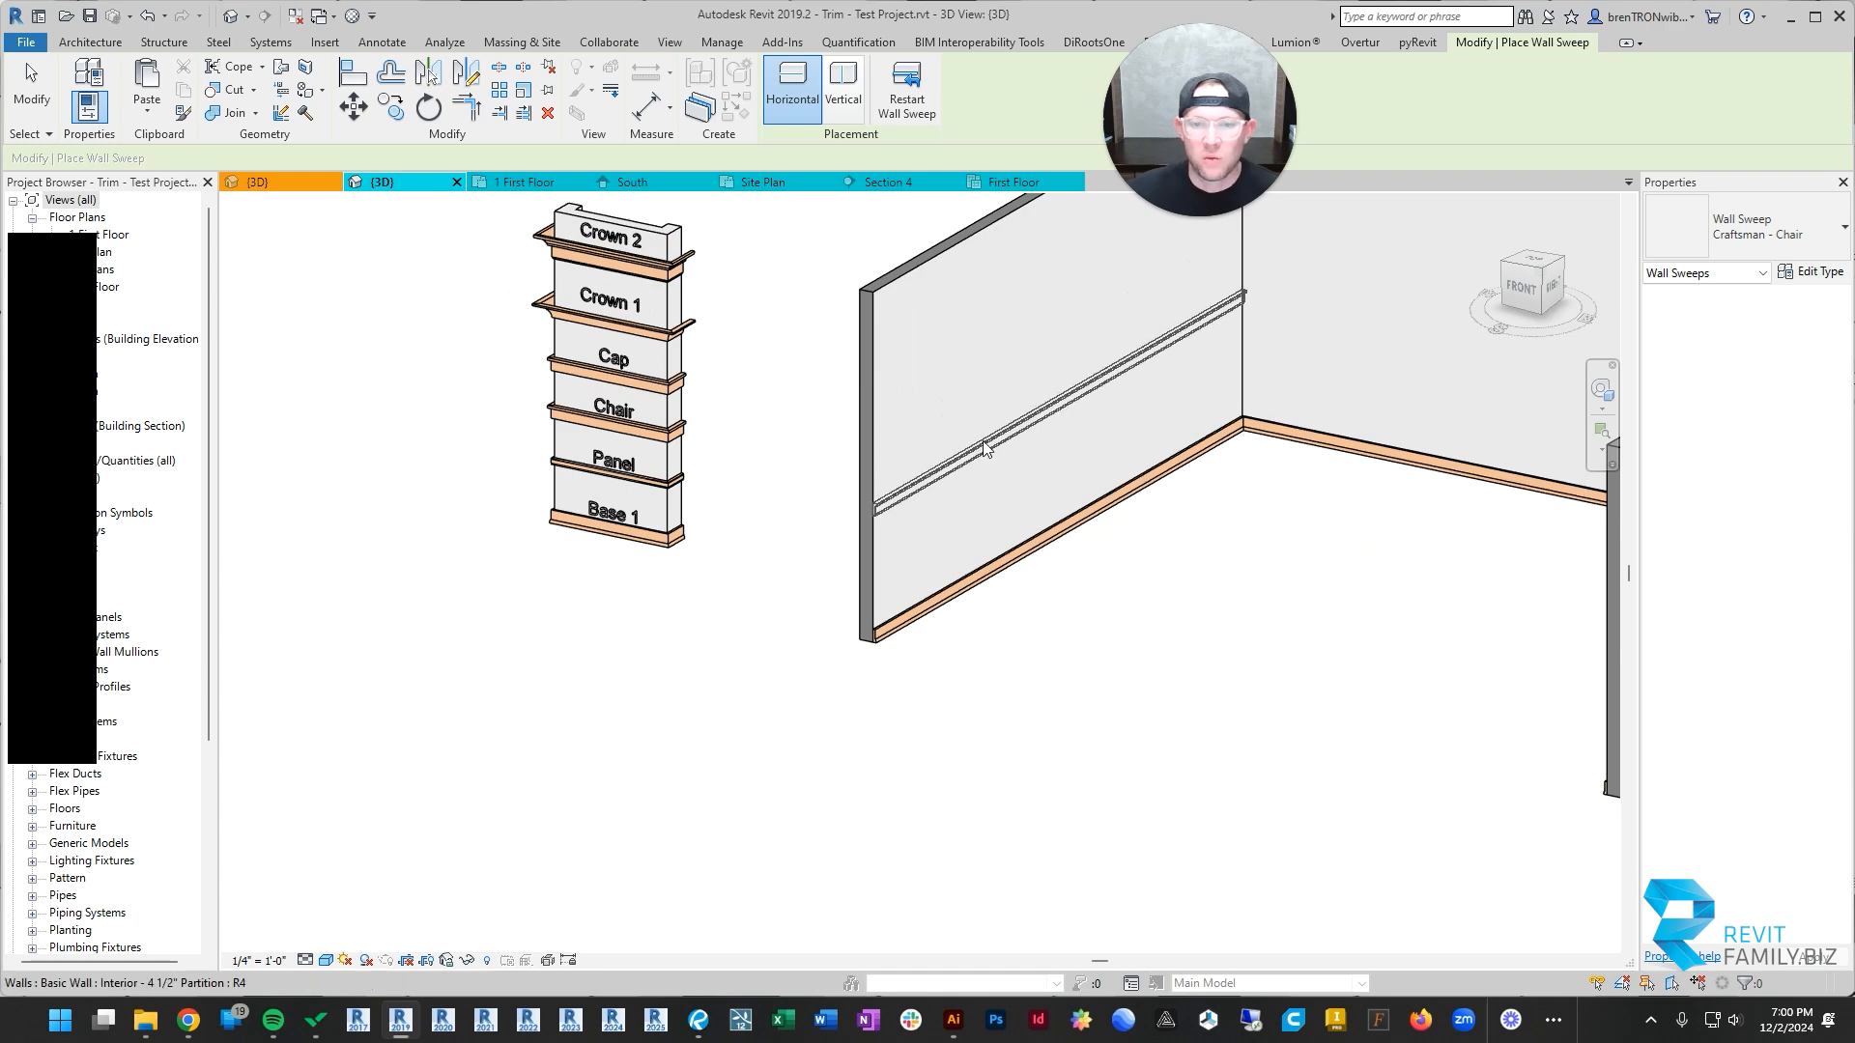
pyautogui.scroll(-2, 1434, 500)
pyautogui.moveTo(1438, 499); pyautogui.dragTo(477, 392, button='middle')
pyautogui.scroll(3, 982, 521)
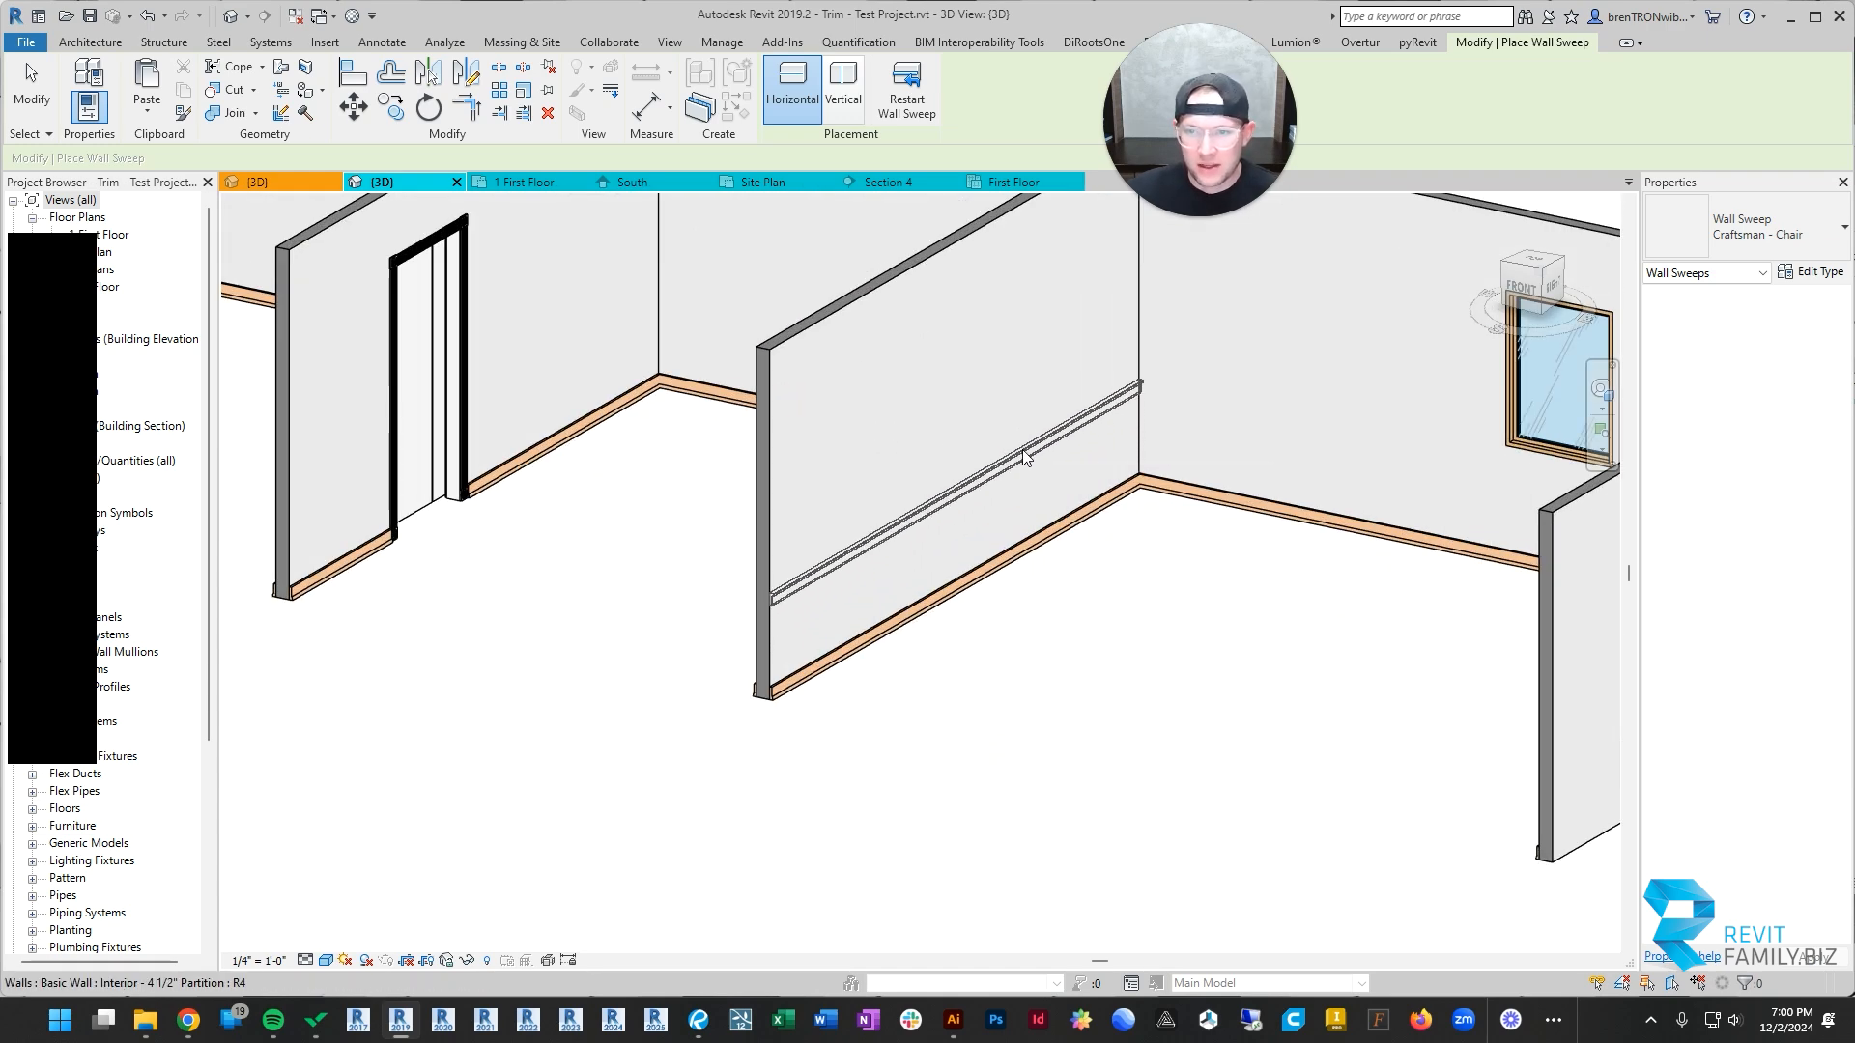
pyautogui.click(1024, 457)
pyautogui.scroll(-2, 1057, 480)
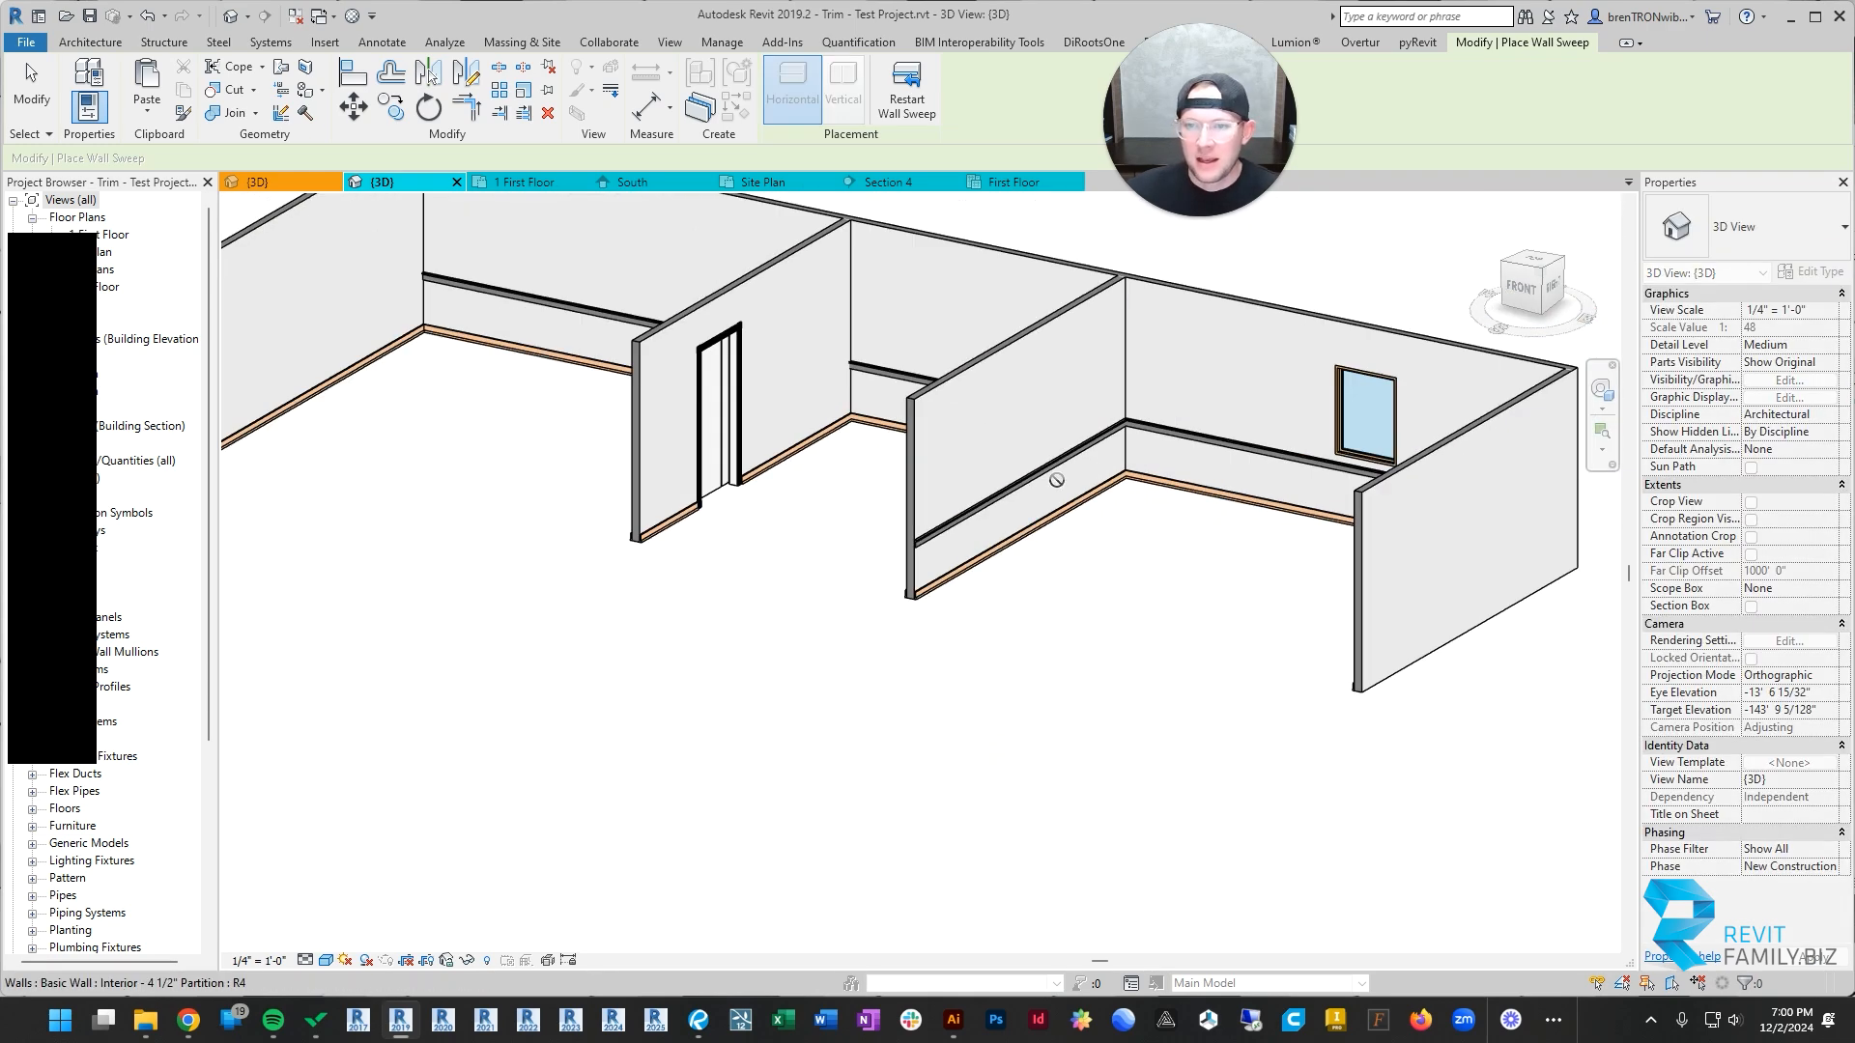
pyautogui.keyDown('shift'); pyautogui.moveTo(1057, 480); pyautogui.dragTo(705, 360, button='middle'); pyautogui.keyUp('shift')
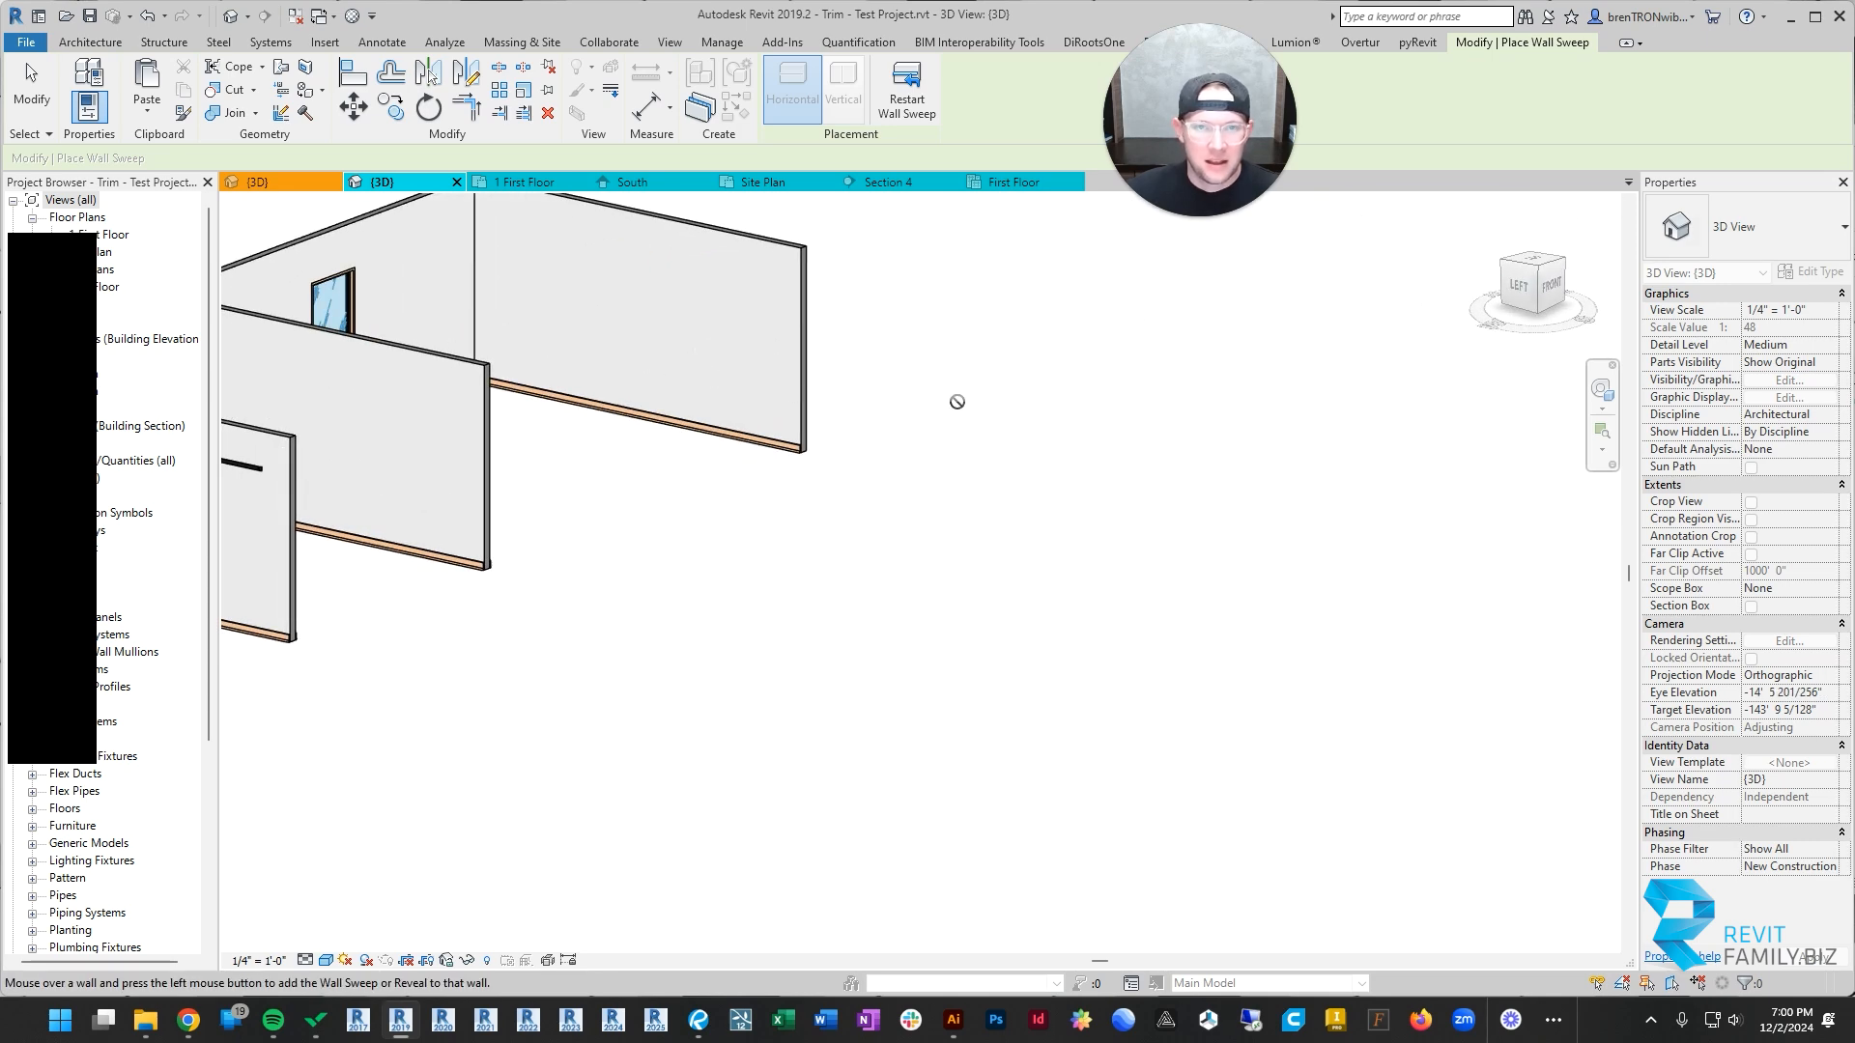
pyautogui.press('Escape')
pyautogui.press('Escape')
# Step: Shorten the chair rail along the back wall so it ends at the window room's partition
pyautogui.keyDown('shift'); pyautogui.moveTo(1068, 381); pyautogui.dragTo(1085, 431, button='middle'); pyautogui.keyUp('shift')
pyautogui.scroll(4, 798, 401)
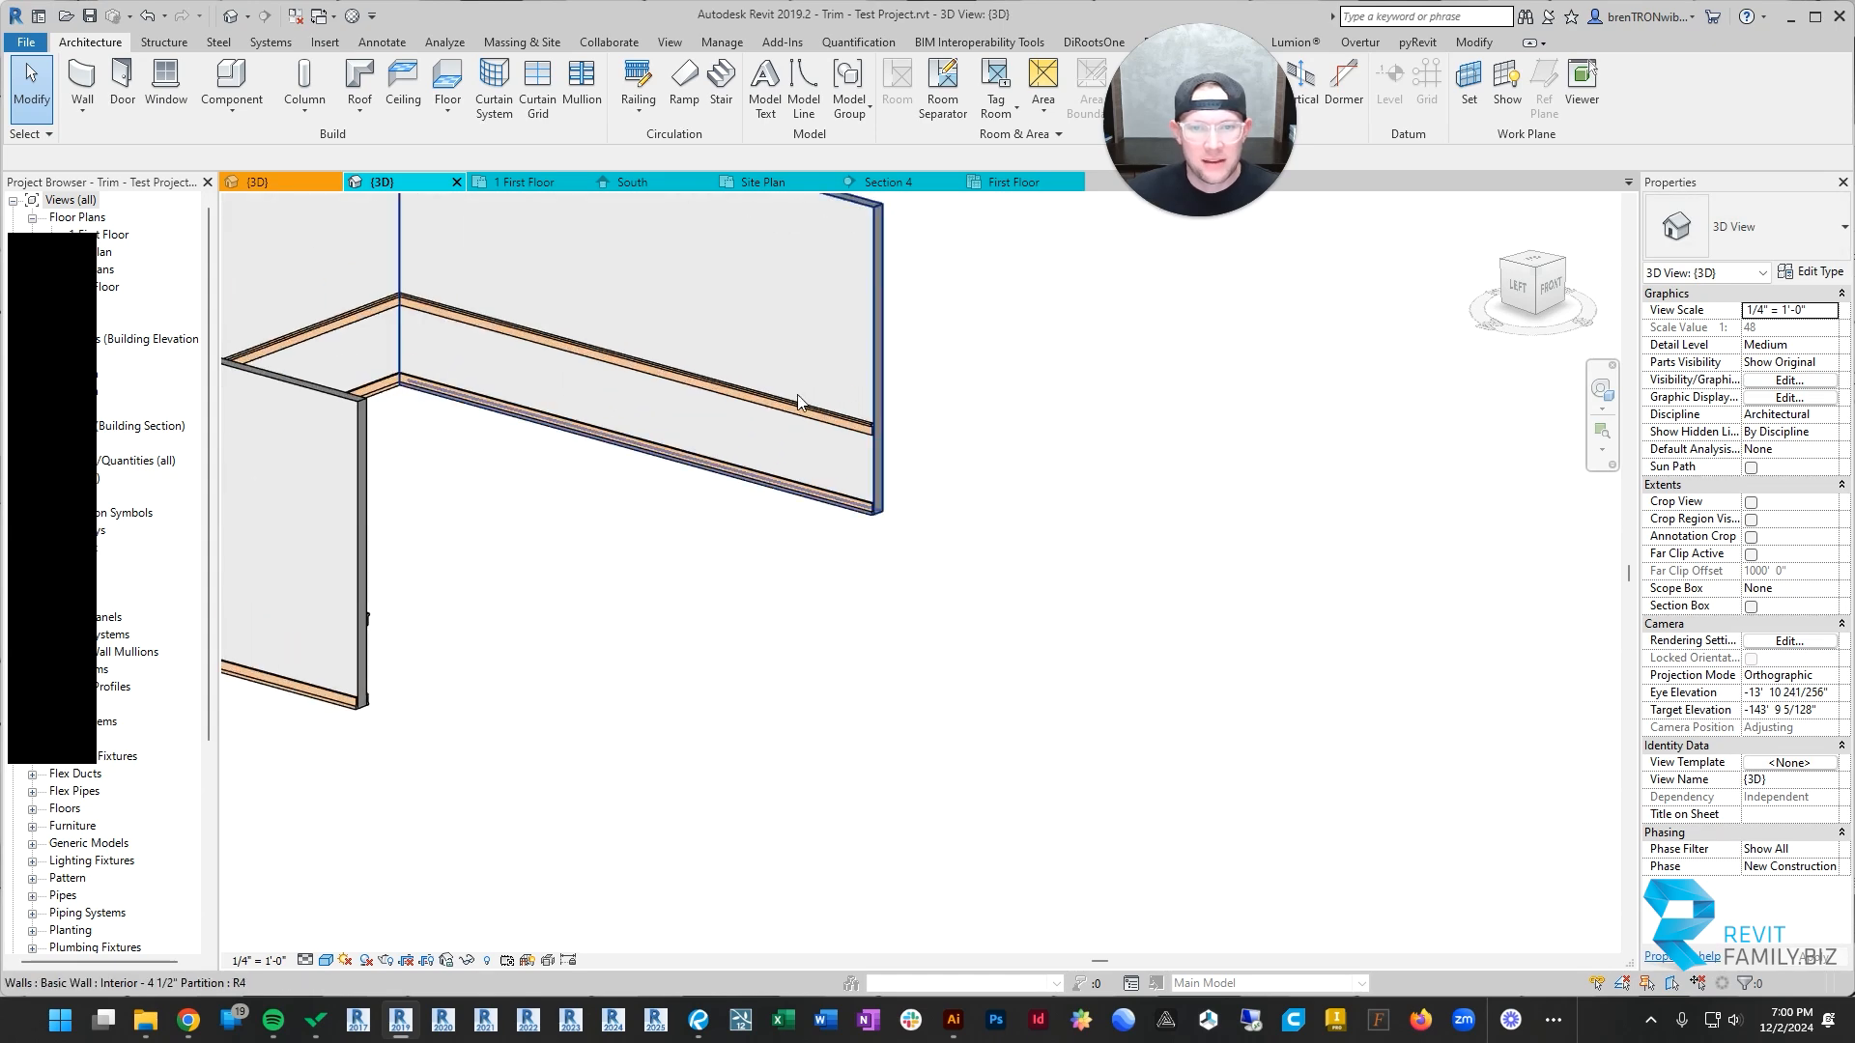
pyautogui.click(786, 414)
pyautogui.keyDown('shift'); pyautogui.moveTo(825, 463); pyautogui.dragTo(1198, 481, button='middle'); pyautogui.keyUp('shift')
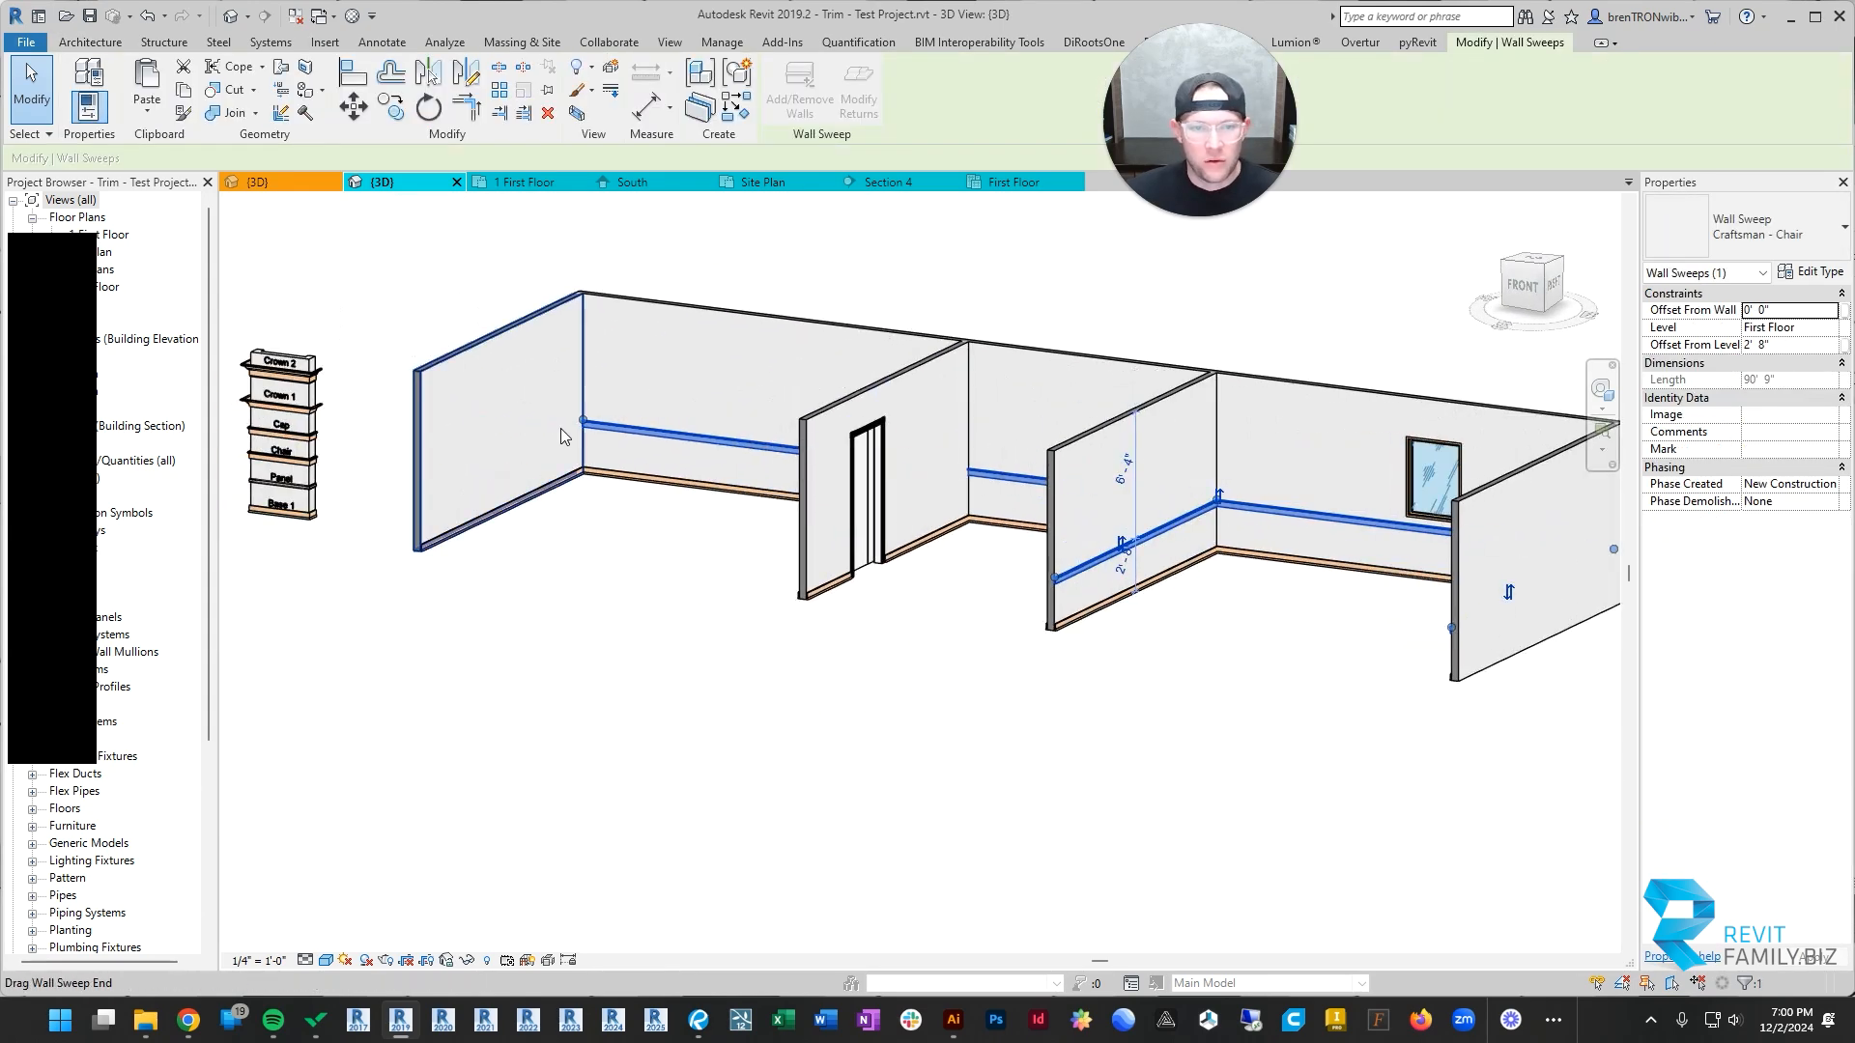
pyautogui.keyDown('shift'); pyautogui.moveTo(1046, 488); pyautogui.dragTo(705, 489, button='middle'); pyautogui.keyUp('shift')
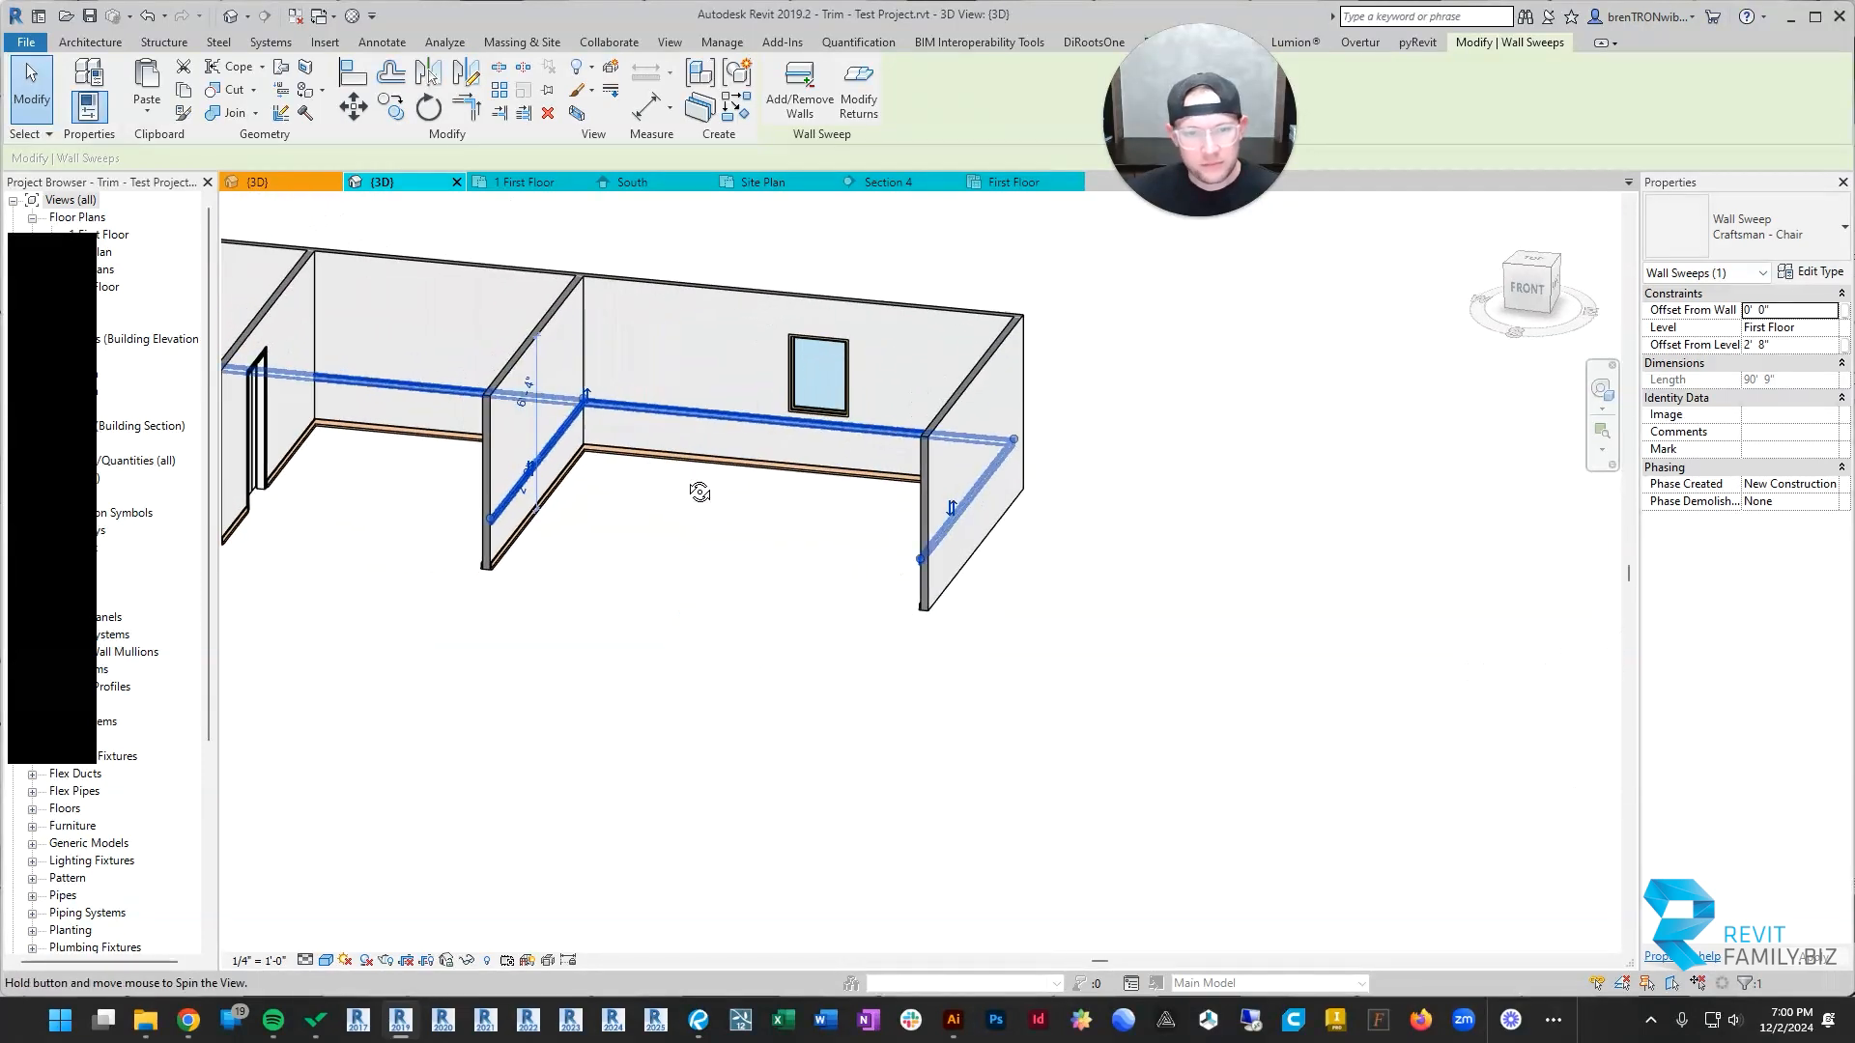
pyautogui.scroll(3, 651, 425)
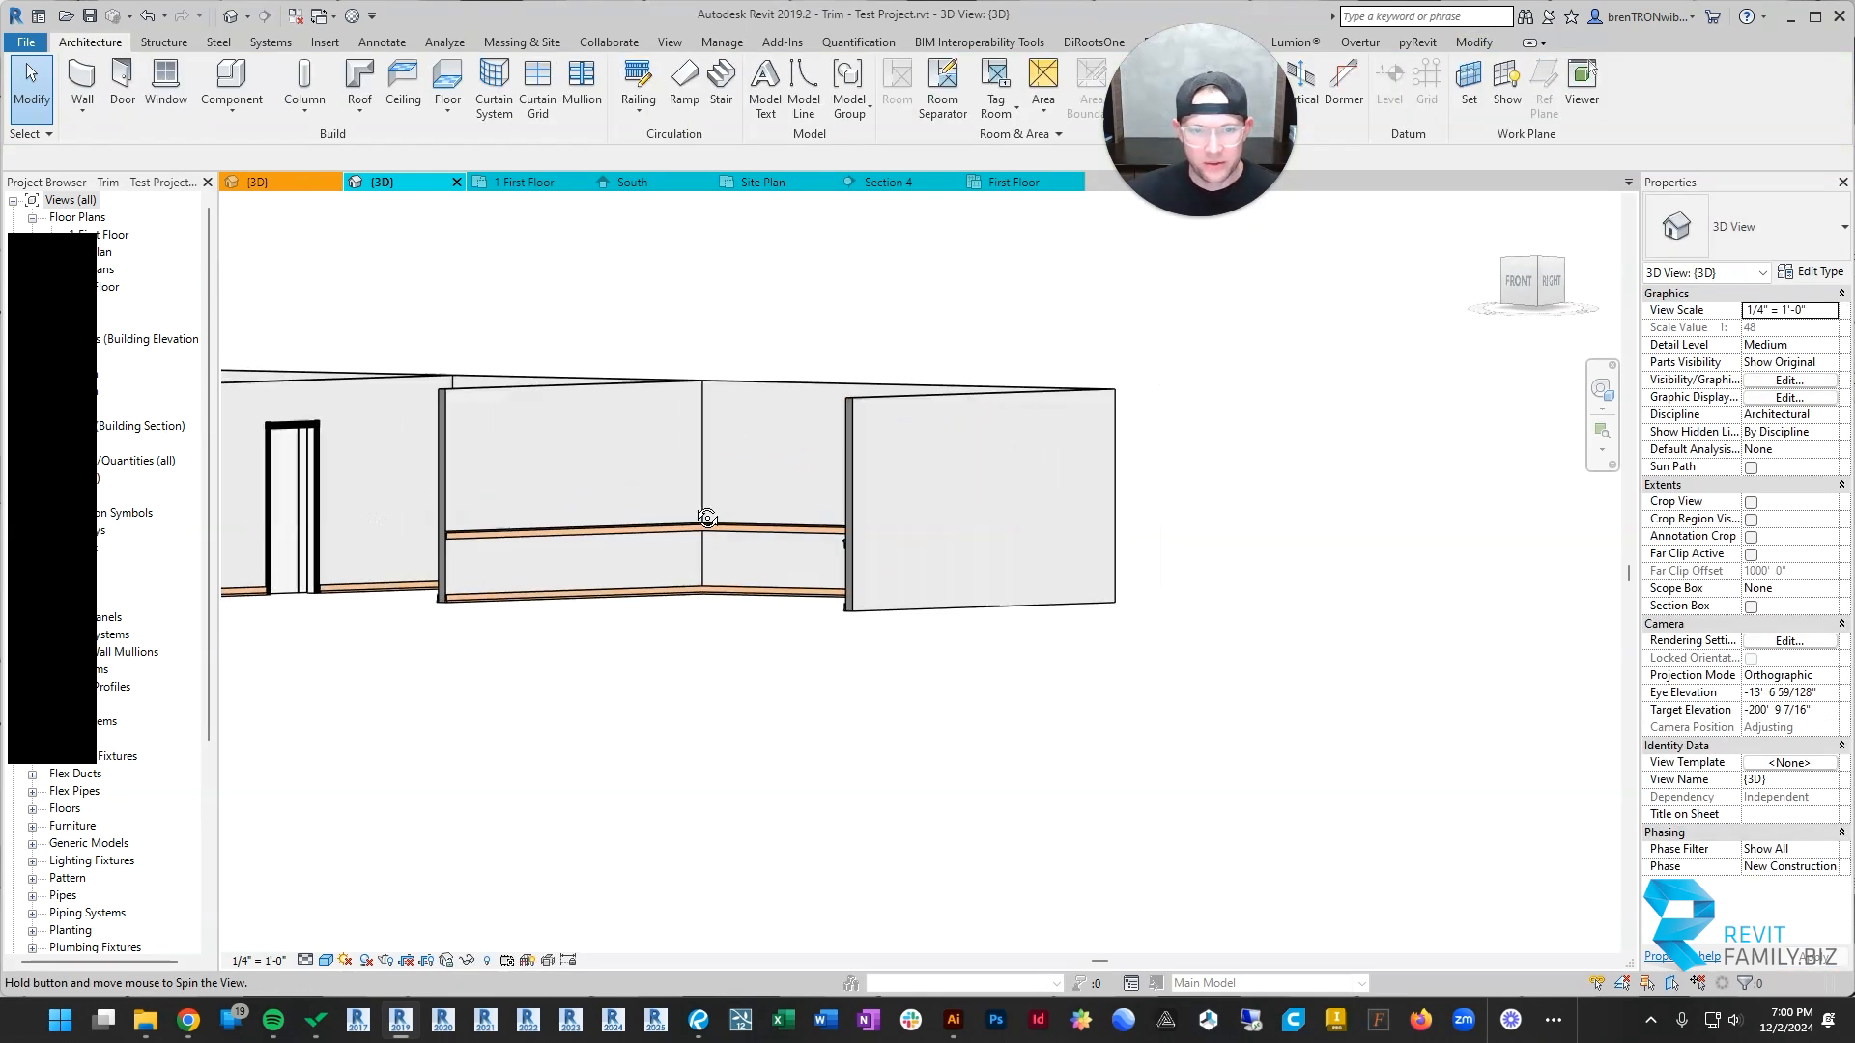
pyautogui.click(653, 497)
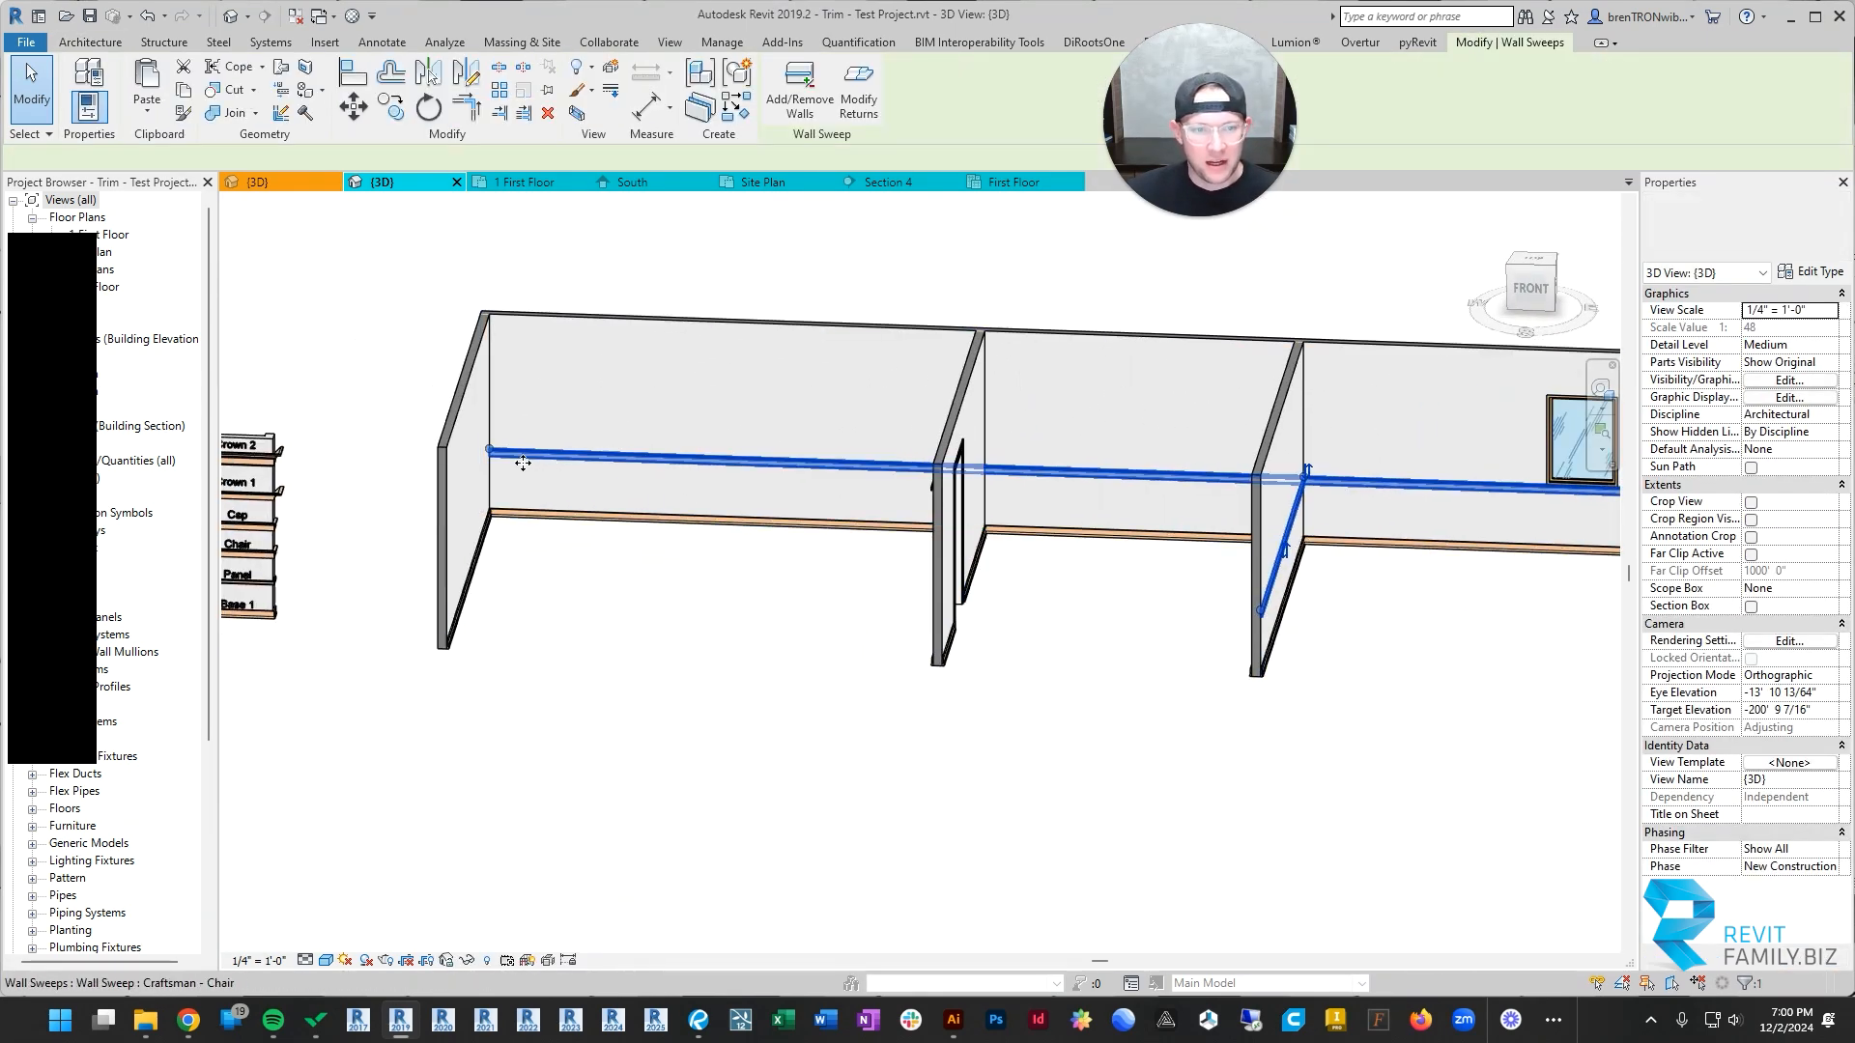
pyautogui.click(521, 450)
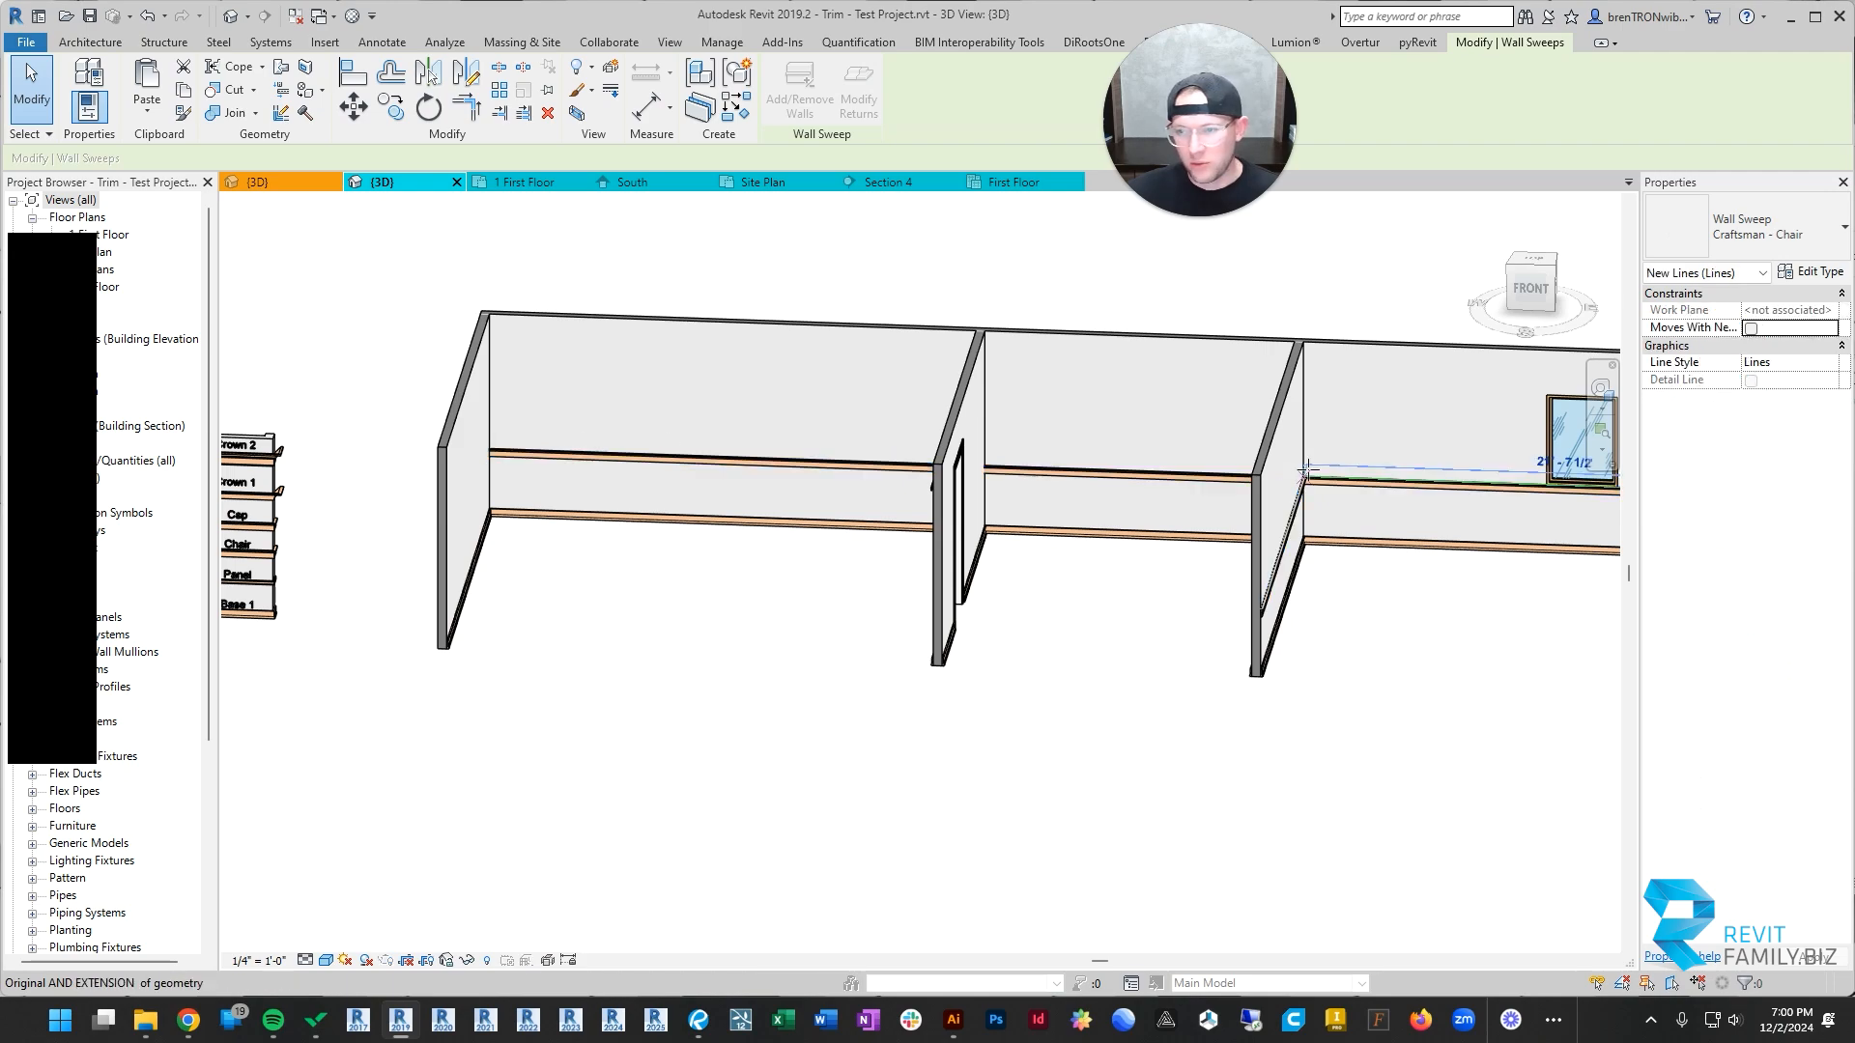
pyautogui.press('Escape')
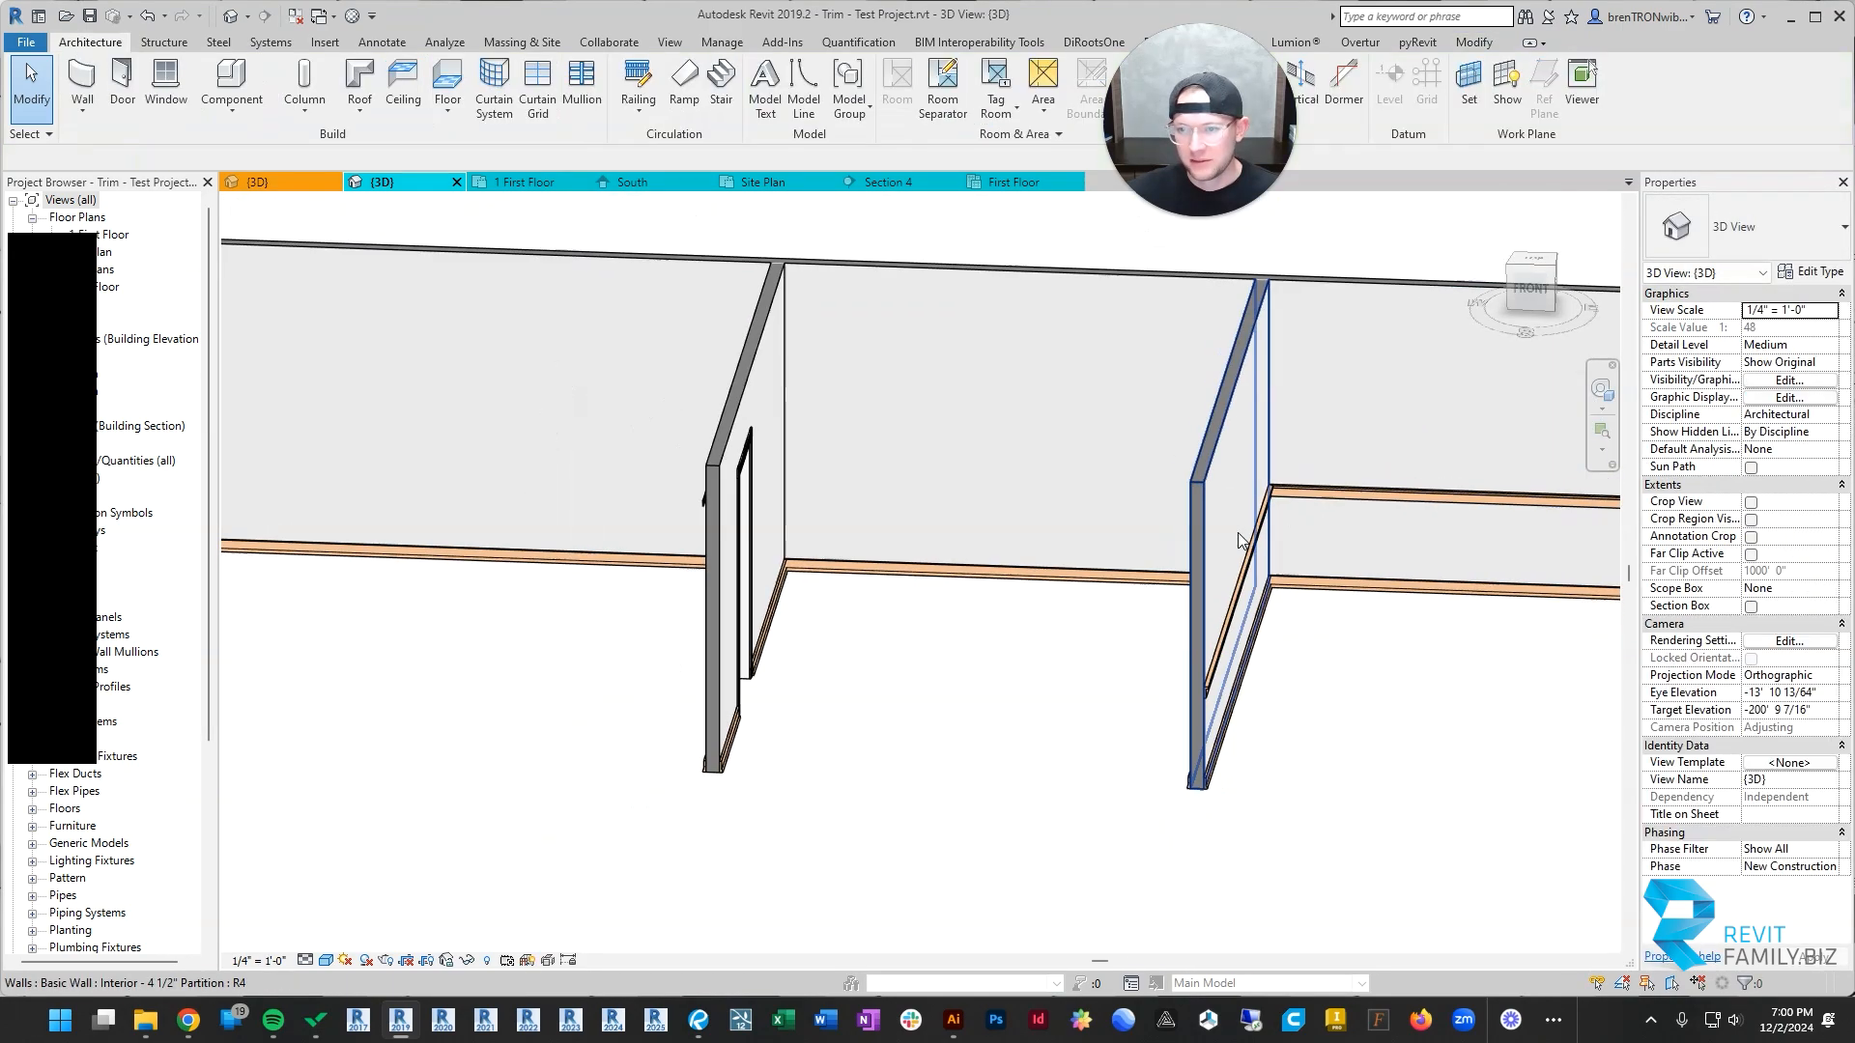
pyautogui.keyDown('shift'); pyautogui.moveTo(1140, 580); pyautogui.dragTo(874, 555, button='middle'); pyautogui.keyUp('shift')
pyautogui.scroll(5, 1331, 552)
pyautogui.scroll(-6, 1173, 667)
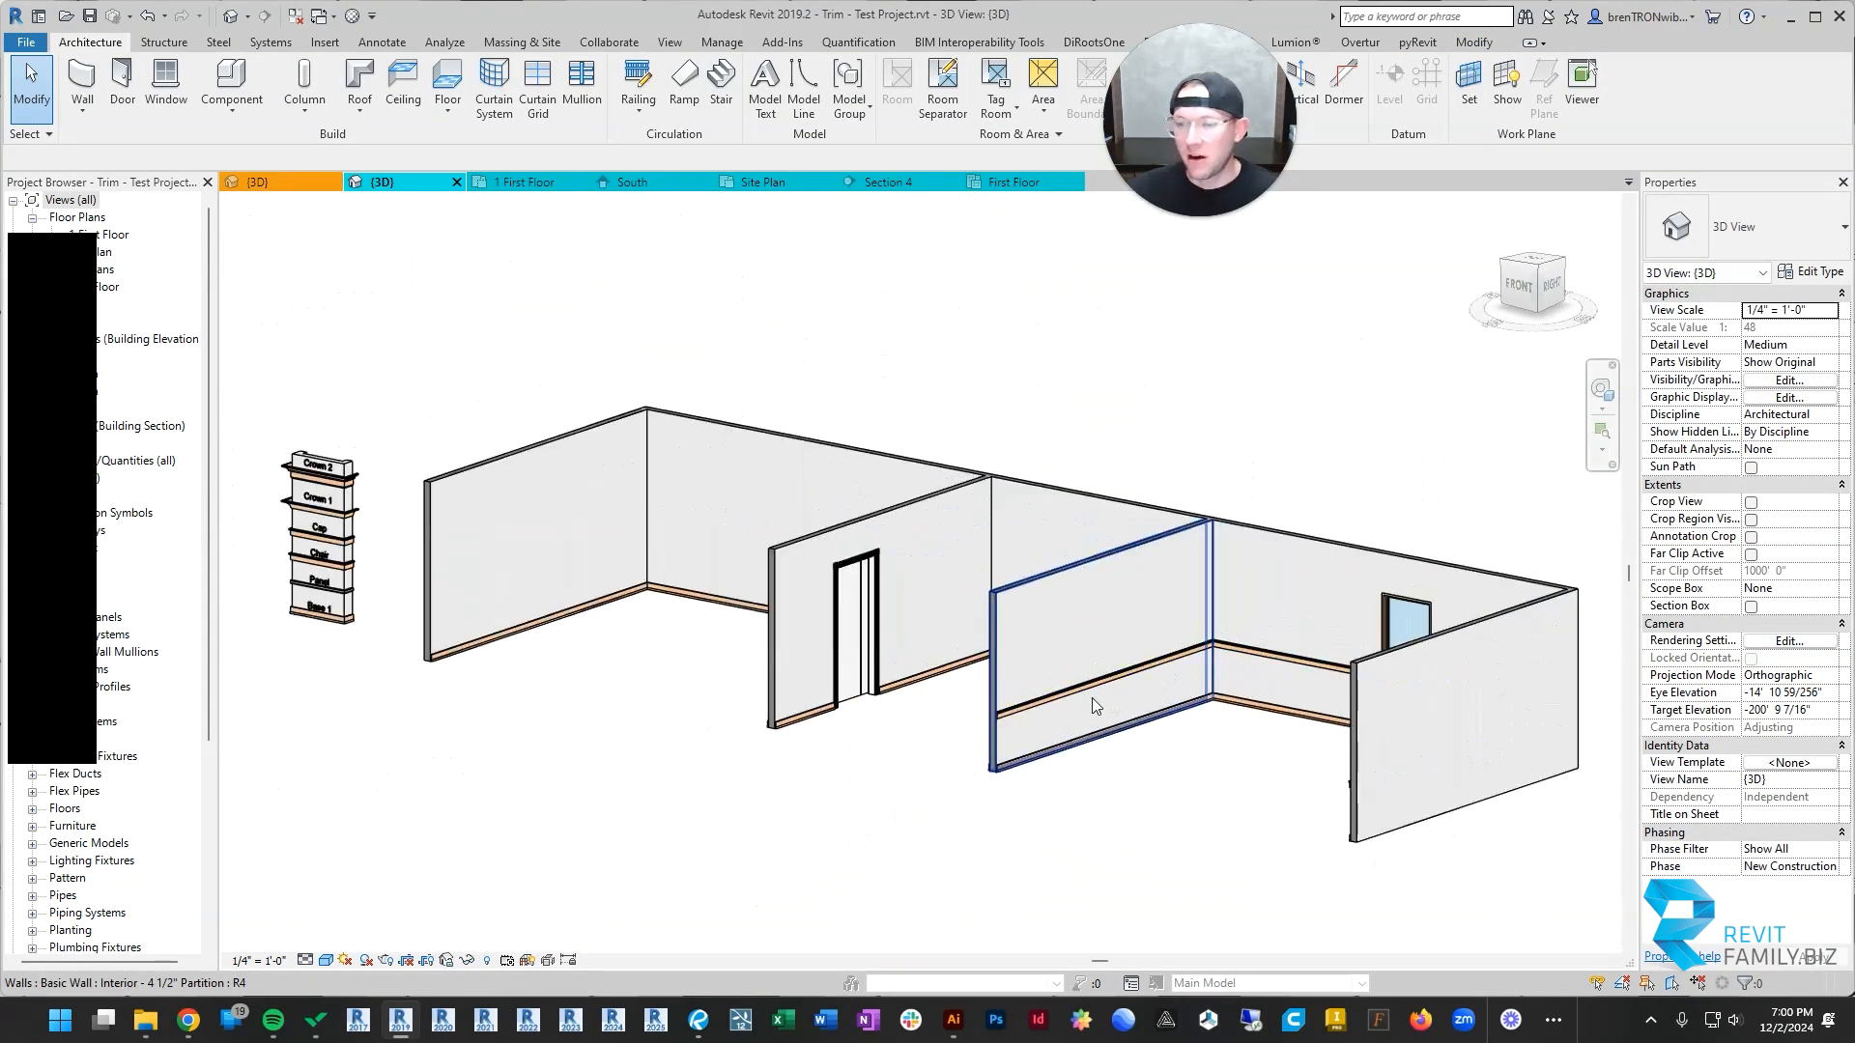
# Step: Create a similar Craftsman - Chair sweep from the sample column and place it on the barn-door room's end wall, back wall and door partition
pyautogui.keyDown('shift'); pyautogui.moveTo(1091, 697); pyautogui.dragTo(1377, 729, button='middle'); pyautogui.keyUp('shift')
pyautogui.moveTo(563, 650); pyautogui.dragTo(954, 593, button='middle')
pyautogui.scroll(-2, 940, 567)
pyautogui.keyDown('shift'); pyautogui.moveTo(1222, 528); pyautogui.dragTo(937, 572, button='middle'); pyautogui.keyUp('shift')
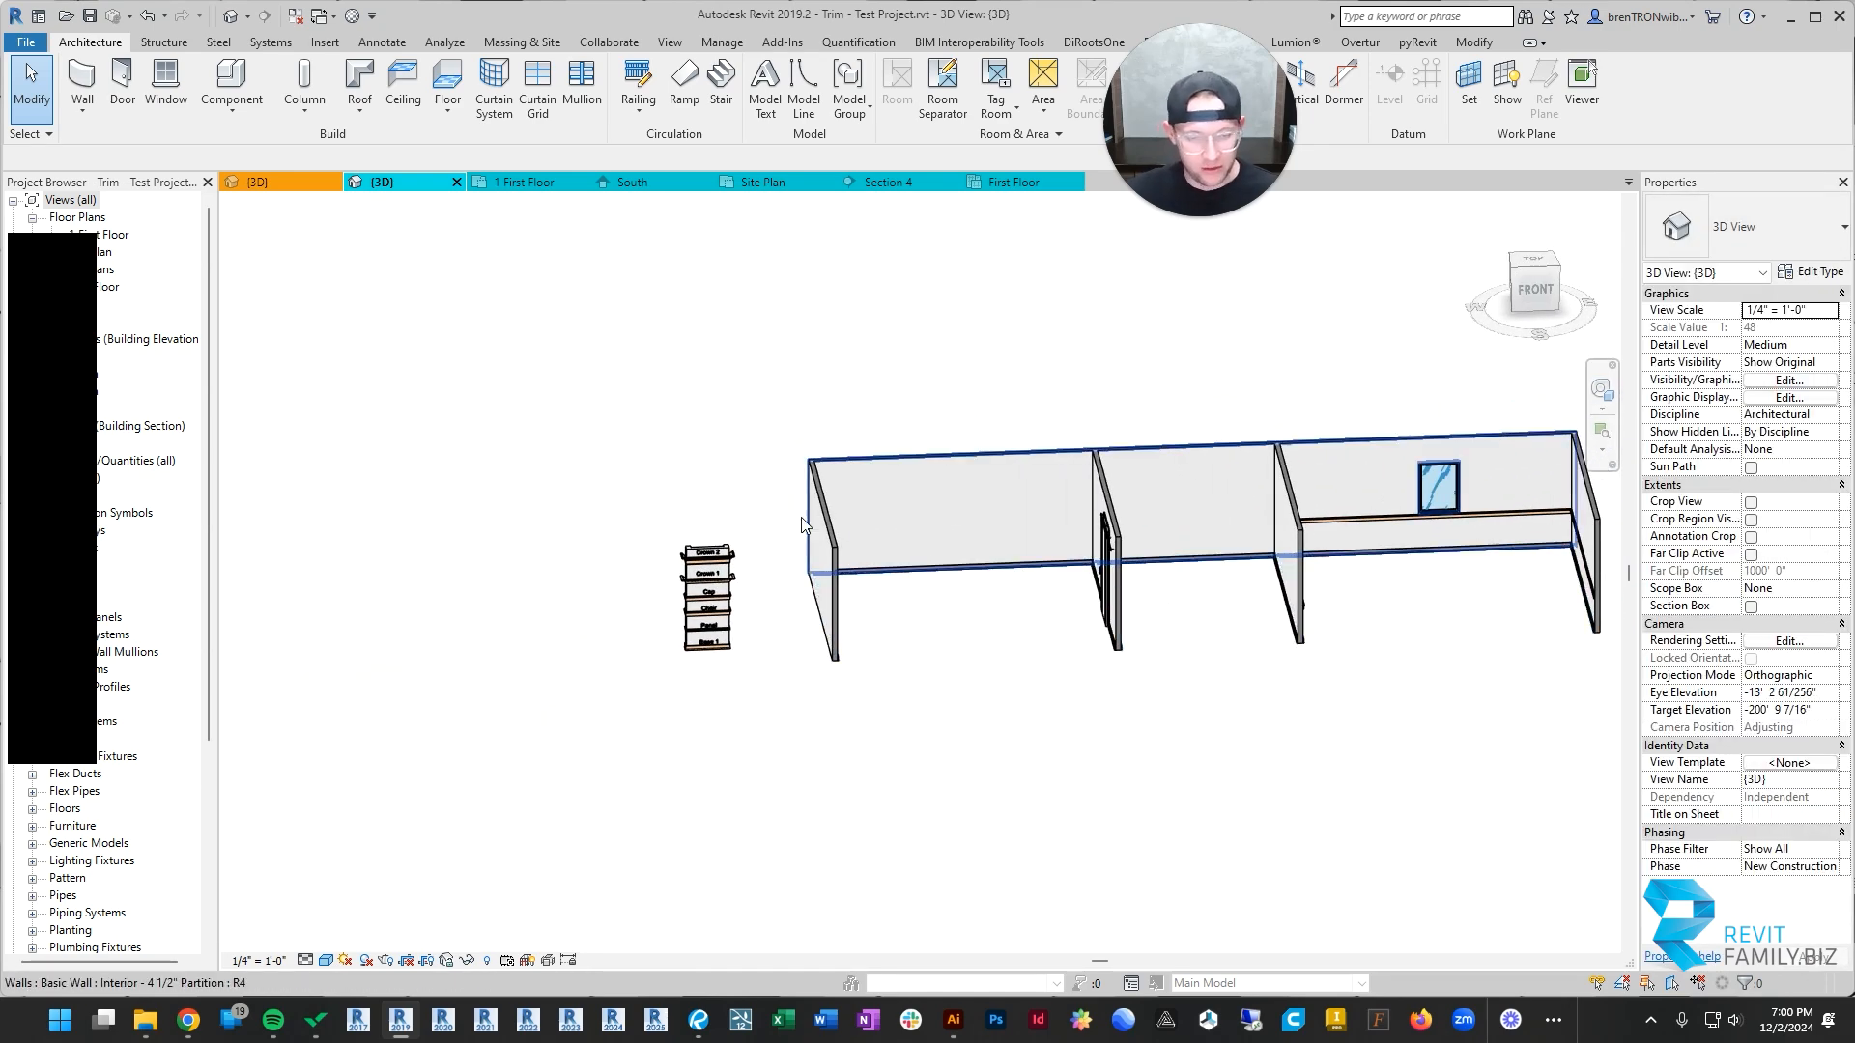
pyautogui.scroll(3, 676, 630)
pyautogui.click(726, 610)
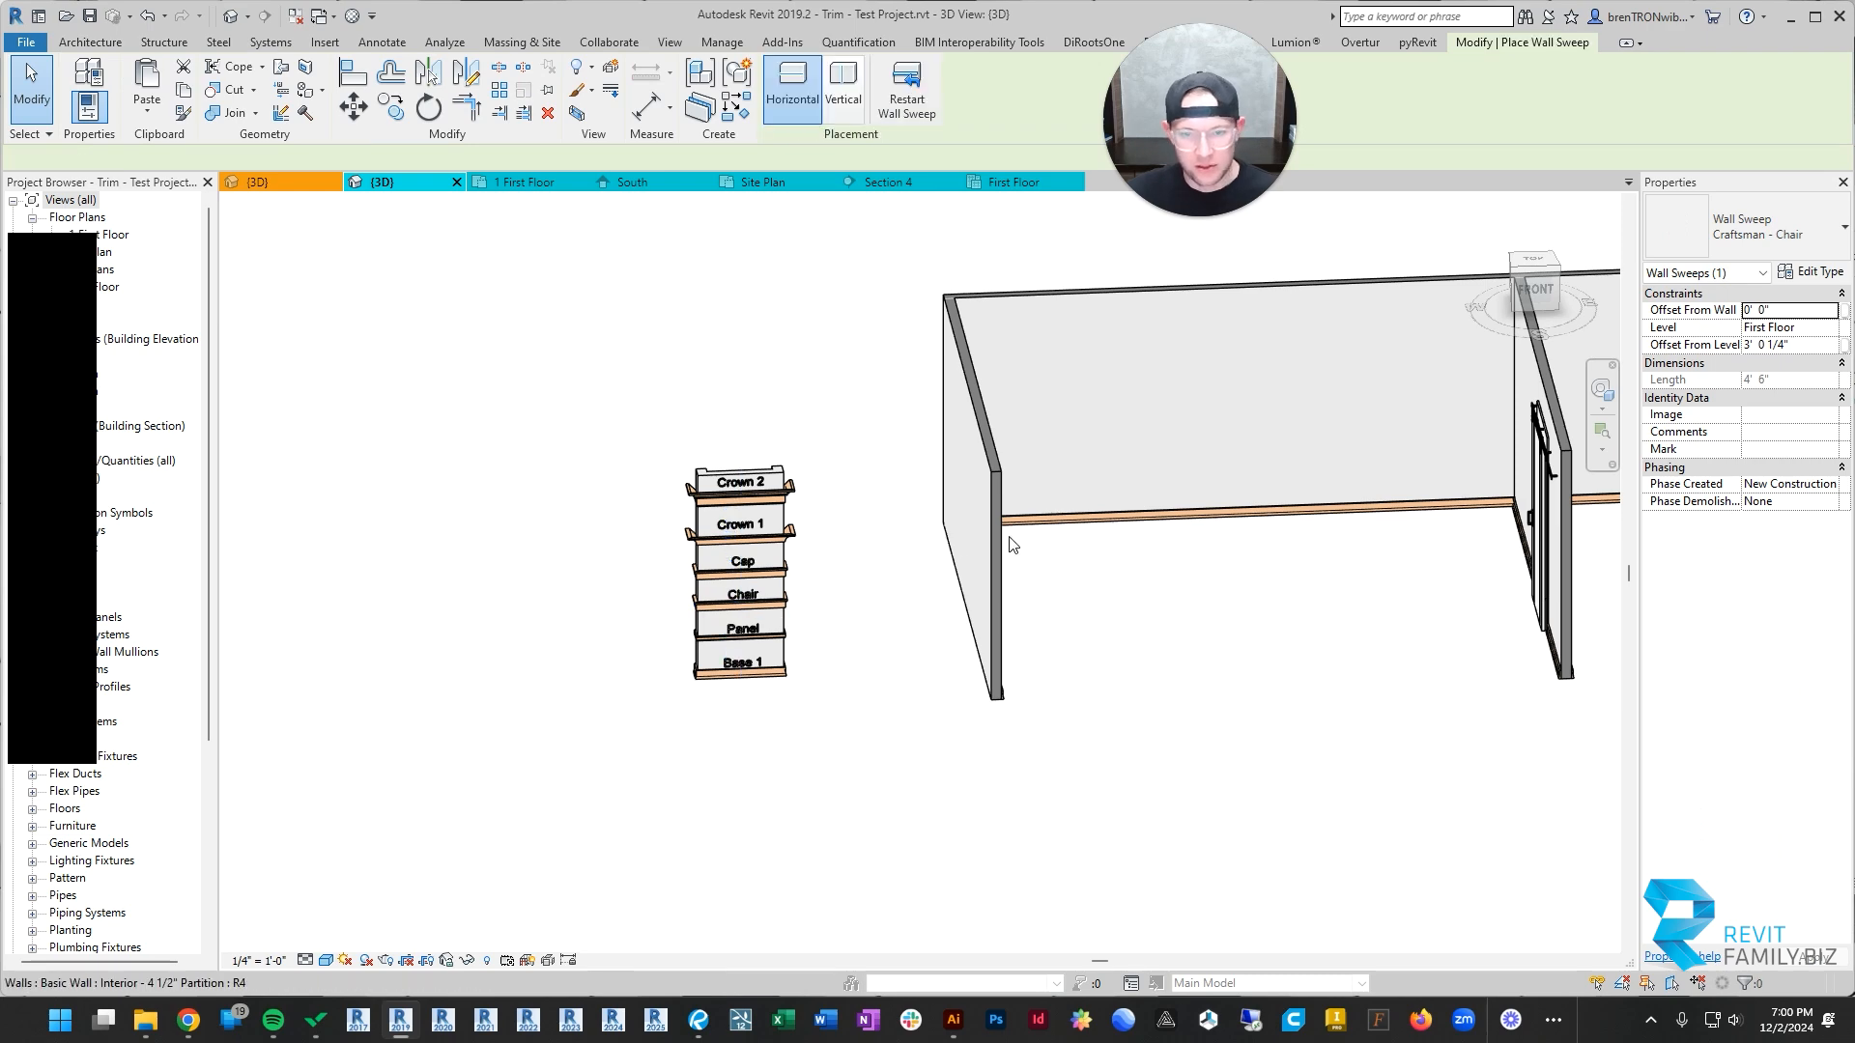
pyautogui.keyDown('shift'); pyautogui.moveTo(1260, 444); pyautogui.dragTo(1437, 528, button='middle'); pyautogui.keyUp('shift')
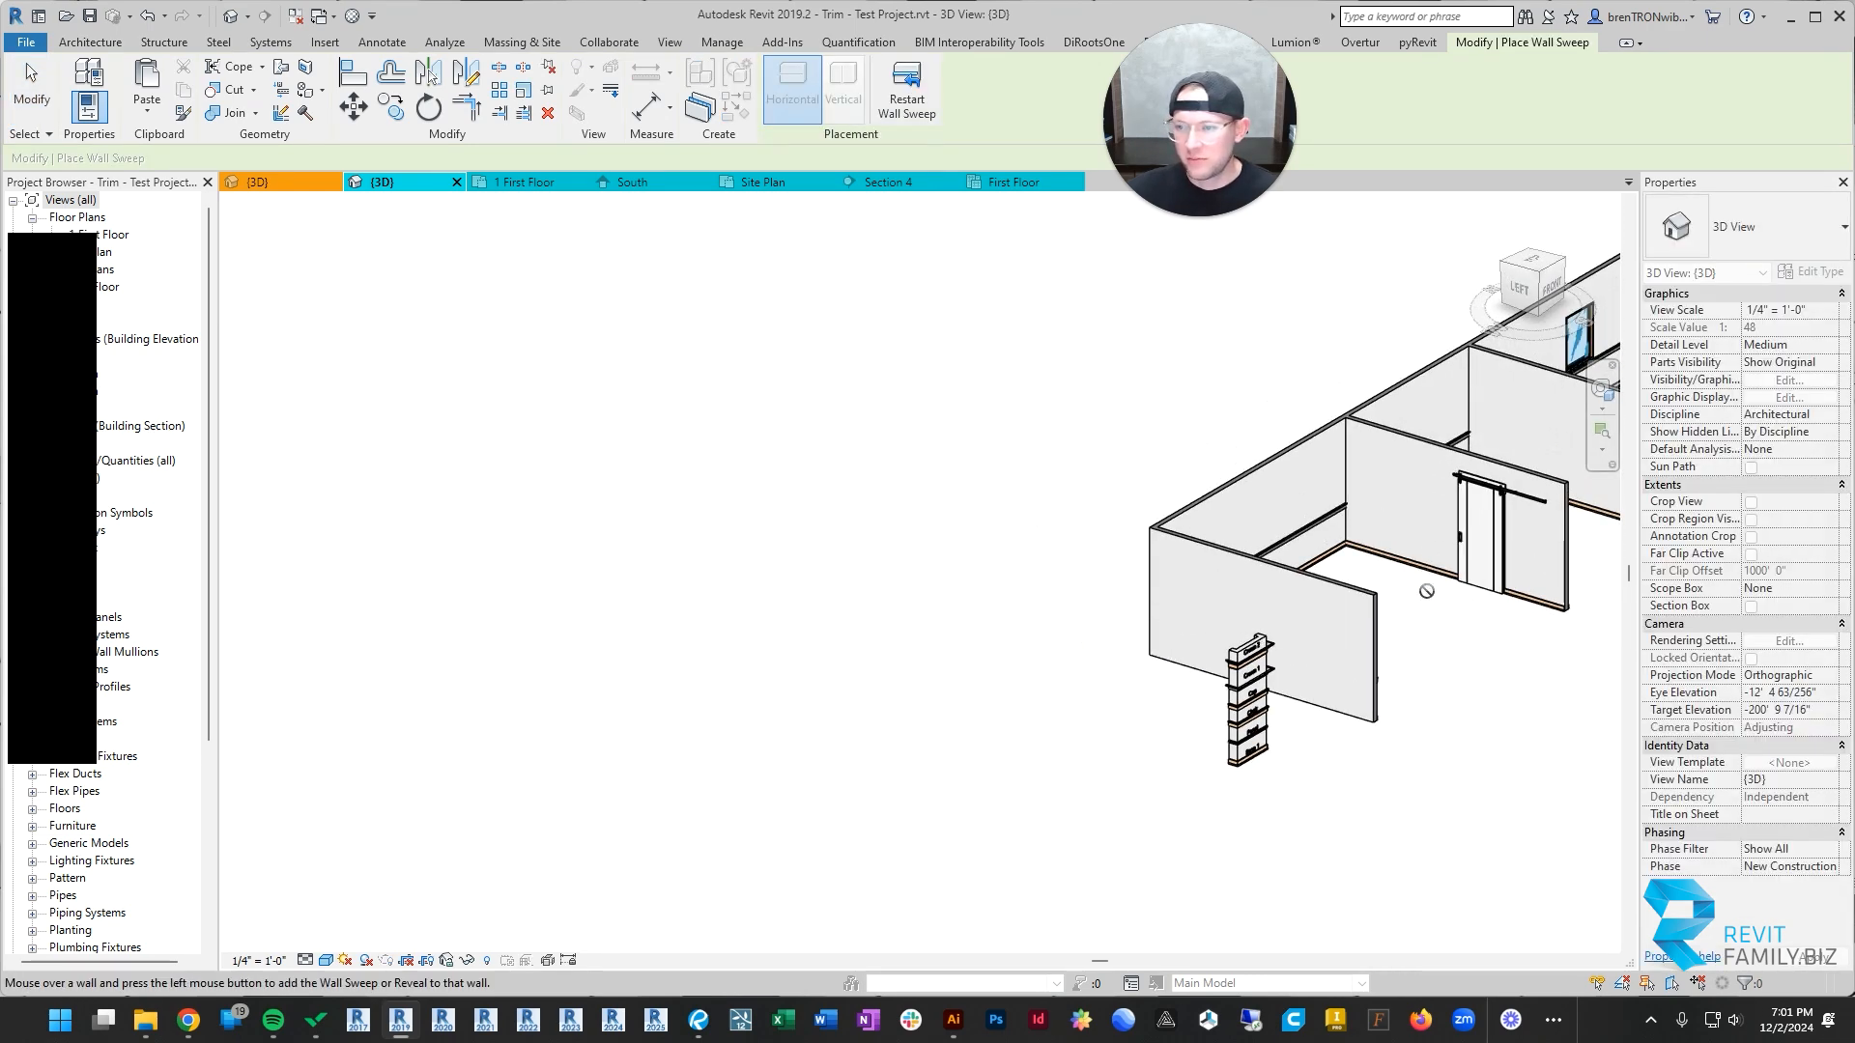
pyautogui.press('Escape')
pyautogui.click(1702, 970)
pyautogui.scroll(-3, 1567, 788)
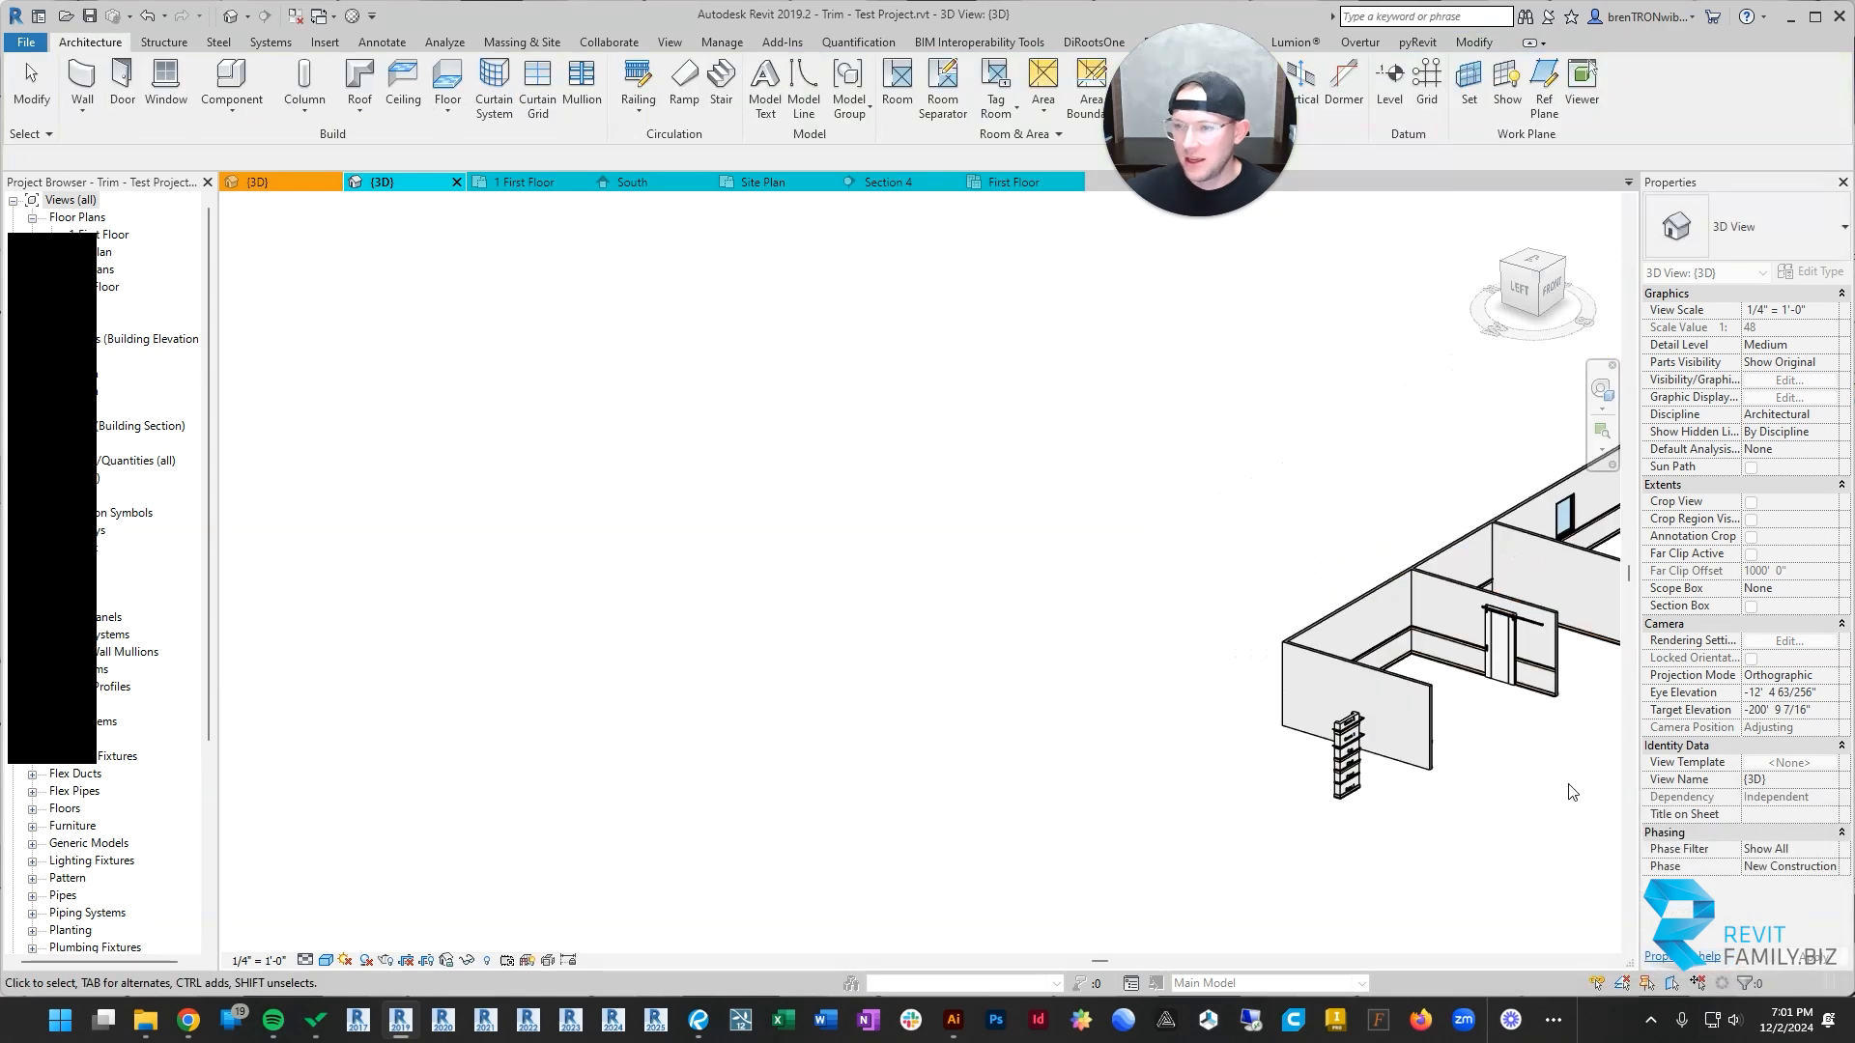
# Step: Pull the new chair rail's end back along the back wall to the barn-door partition
pyautogui.moveTo(1567, 788); pyautogui.dragTo(1254, 792, button='middle')
pyautogui.scroll(5, 1163, 637)
pyautogui.click(1155, 637)
pyautogui.keyDown('shift'); pyautogui.moveTo(1348, 704); pyautogui.dragTo(1155, 704, button='middle'); pyautogui.keyUp('shift')
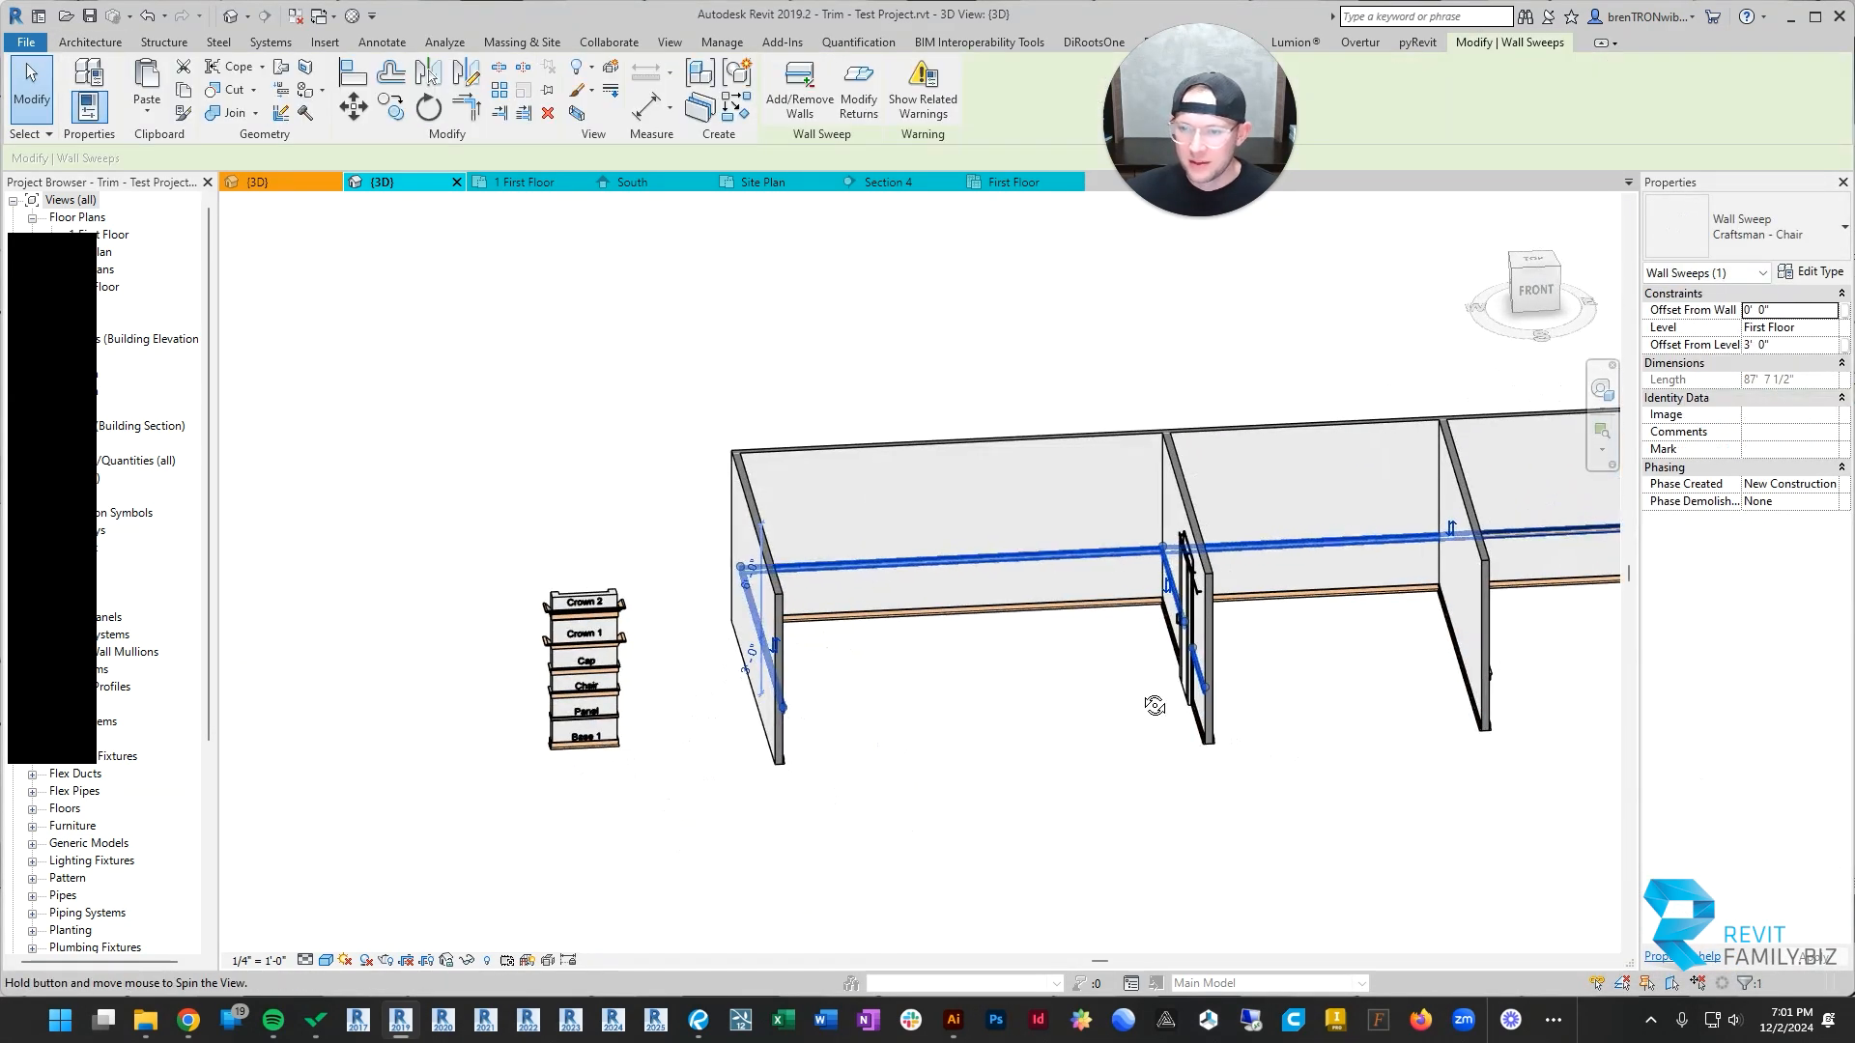
pyautogui.click(1280, 632)
pyautogui.moveTo(1284, 624); pyautogui.dragTo(720, 642, button='middle')
pyautogui.click(696, 571)
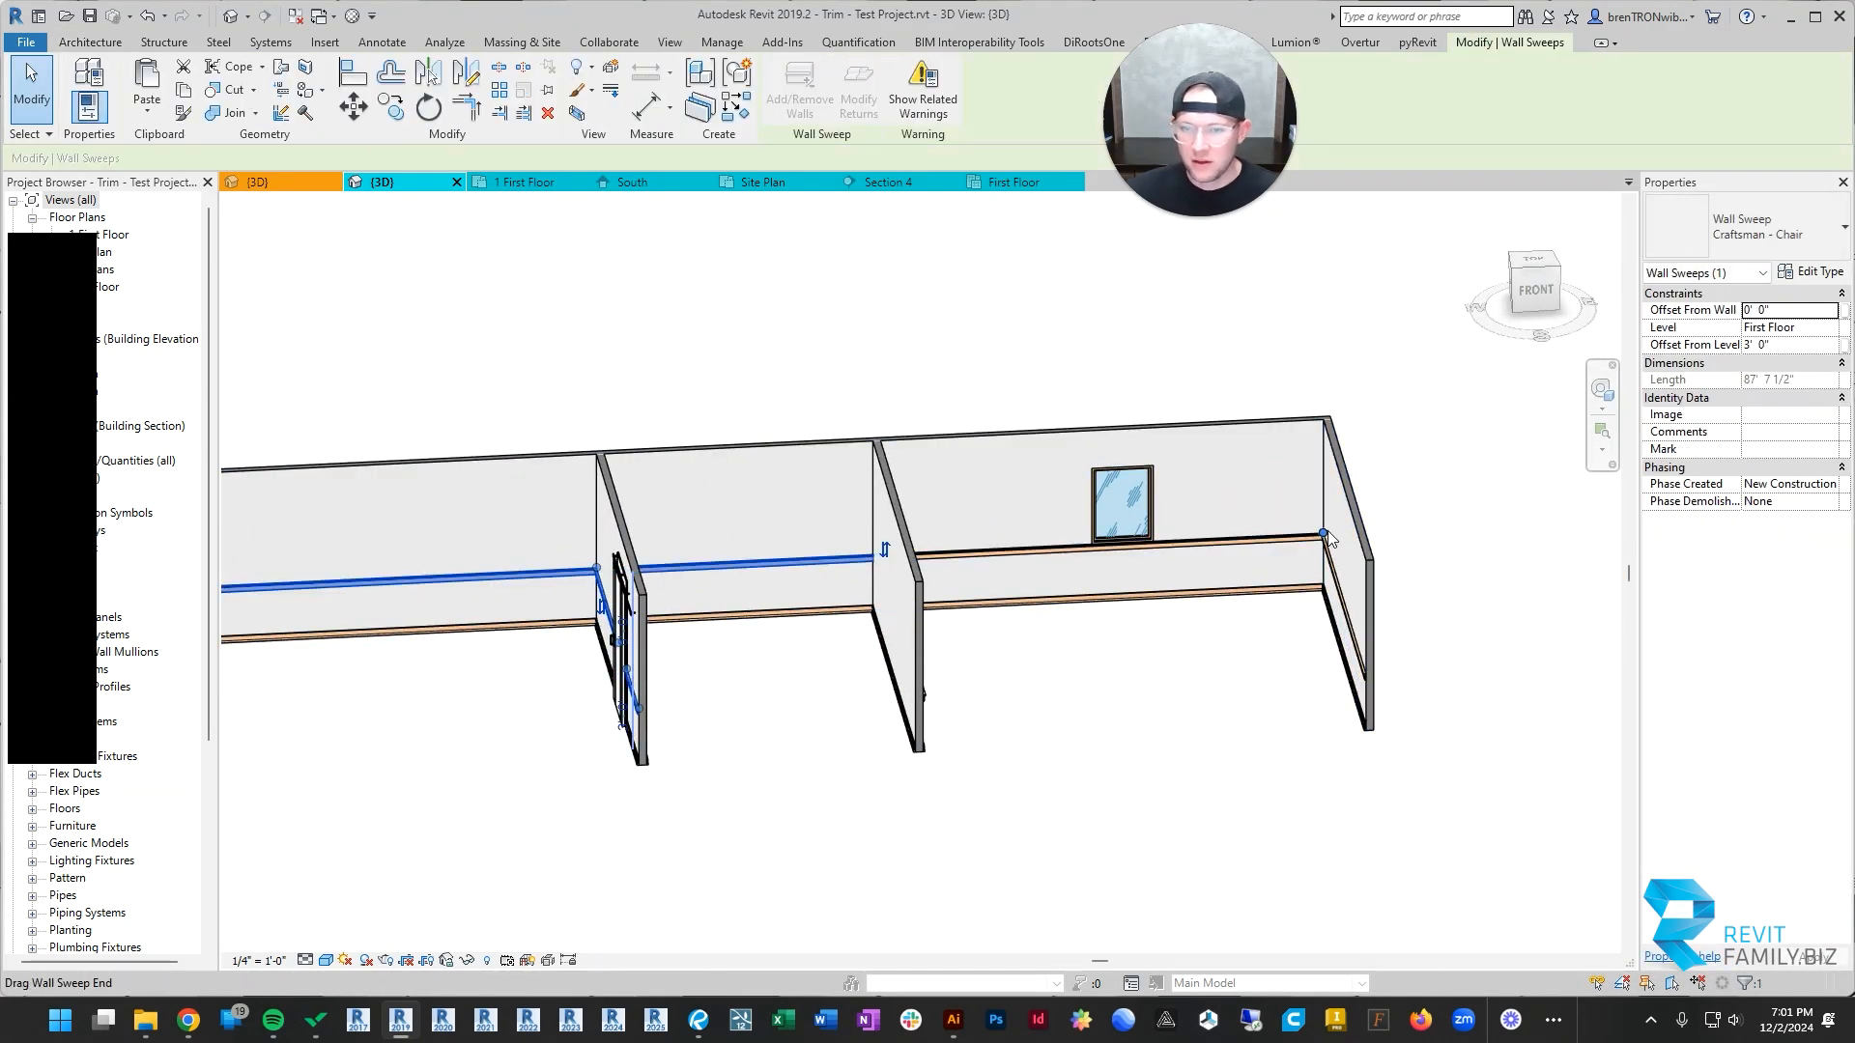
pyautogui.moveTo(595, 557); pyautogui.dragTo(595, 568)
pyautogui.moveTo(469, 700); pyautogui.dragTo(785, 658, button='middle')
pyautogui.click(785, 659)
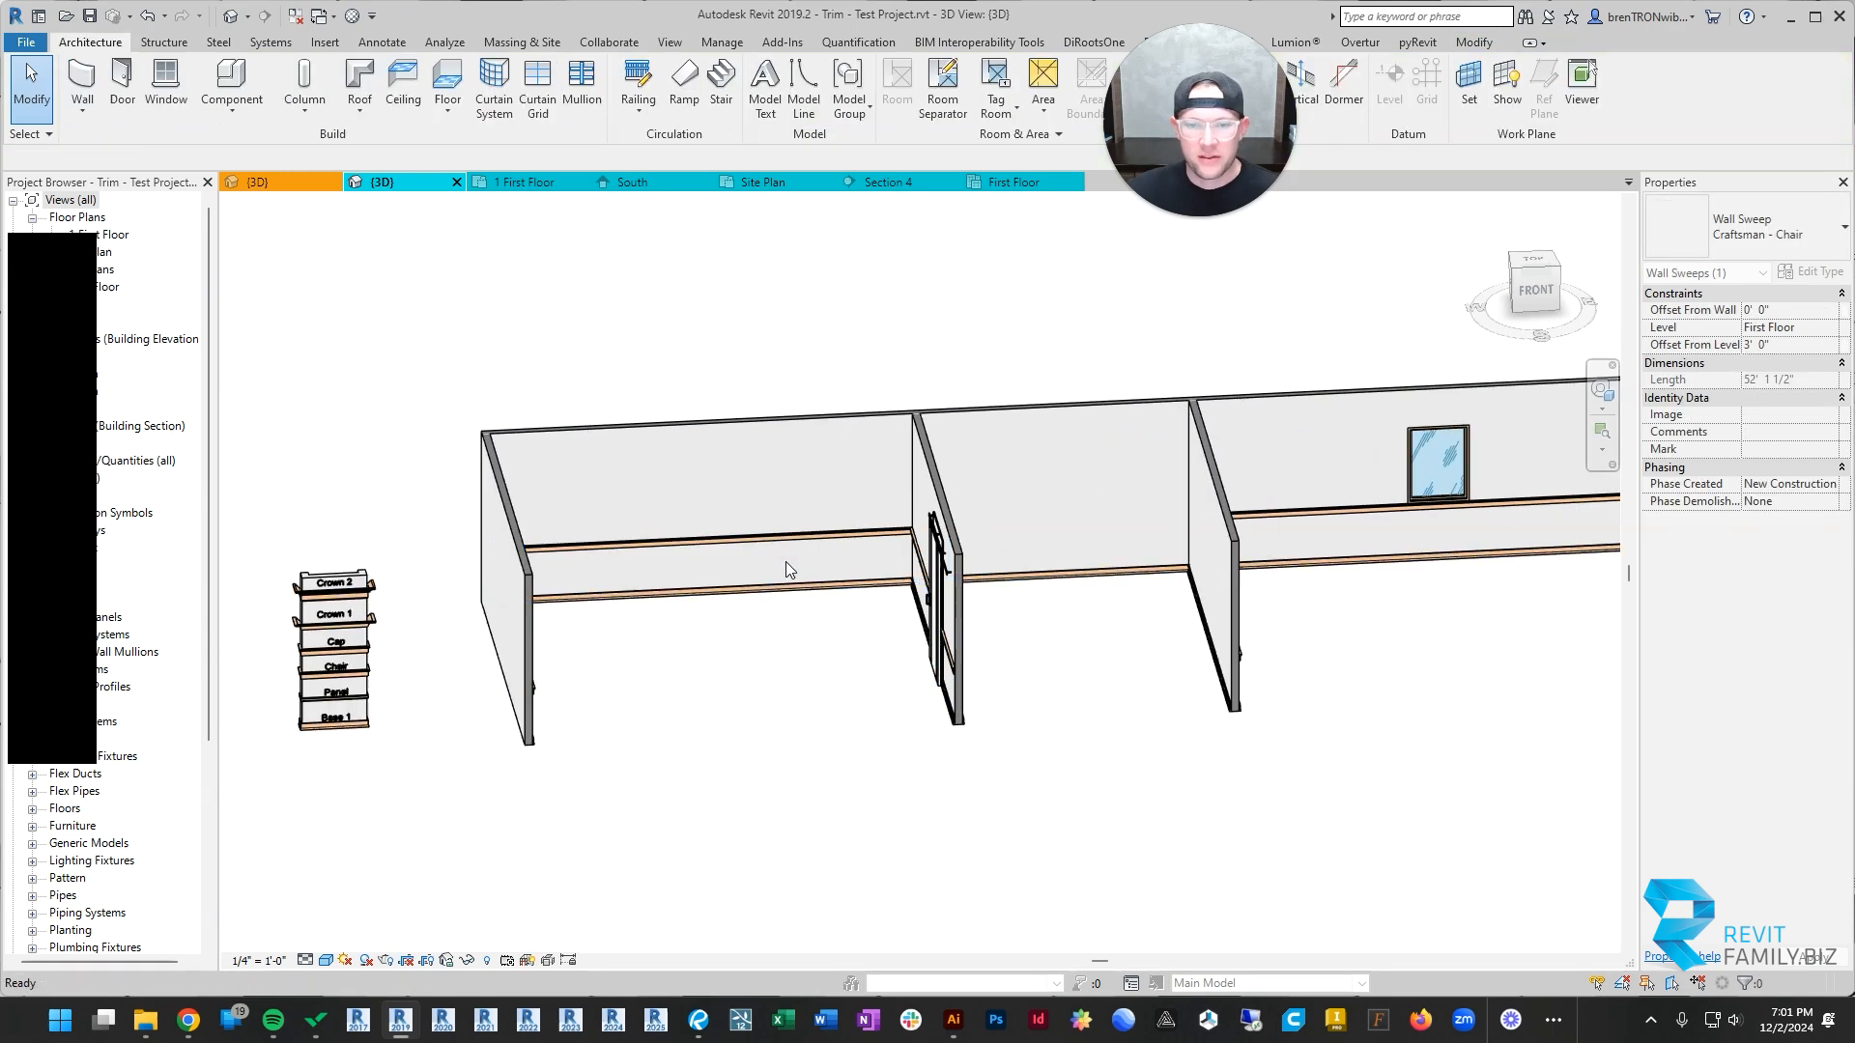
pyautogui.click(788, 539)
pyautogui.click(1283, 598)
# Step: Examine how the chair rail and base trim run through all three rooms and past the barn door
pyautogui.keyDown('shift'); pyautogui.moveTo(1286, 606); pyautogui.dragTo(1246, 591, button='middle'); pyautogui.keyUp('shift')
pyautogui.keyDown('shift'); pyautogui.moveTo(1101, 636); pyautogui.dragTo(1072, 773, button='middle'); pyautogui.keyUp('shift')
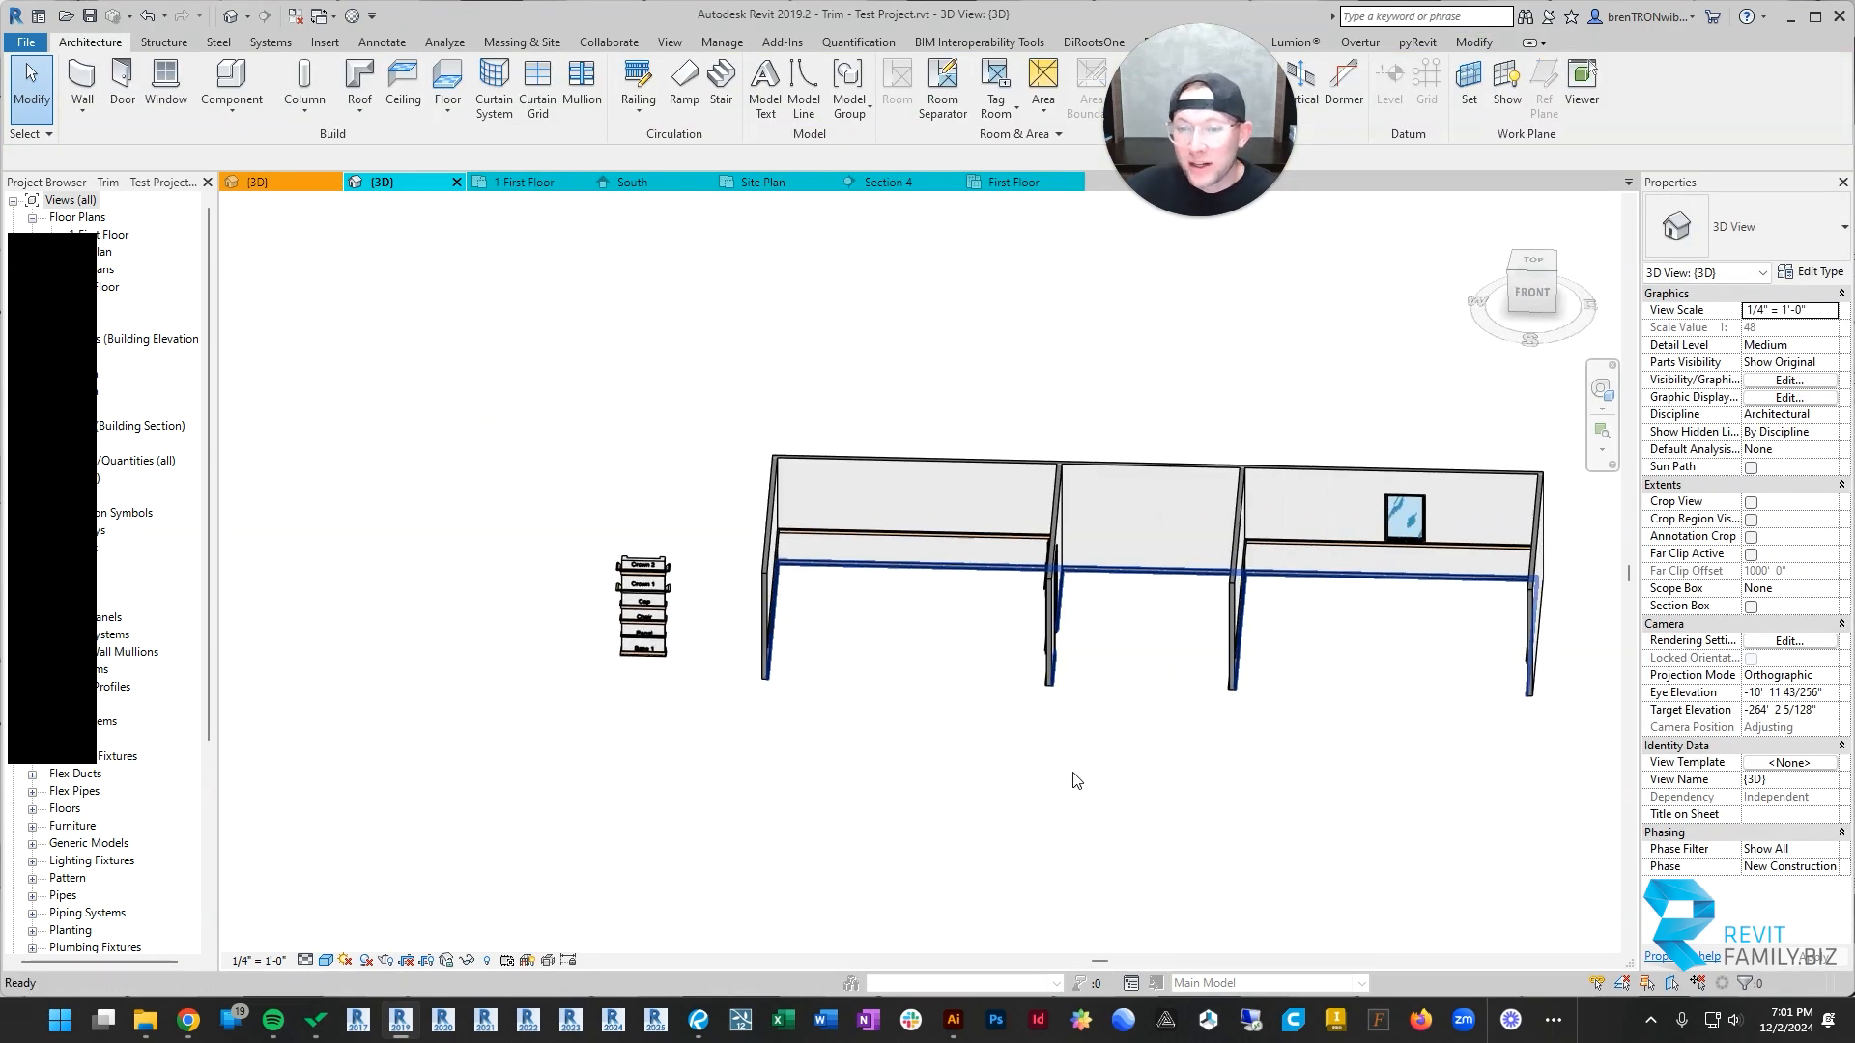
pyautogui.scroll(3, 1357, 647)
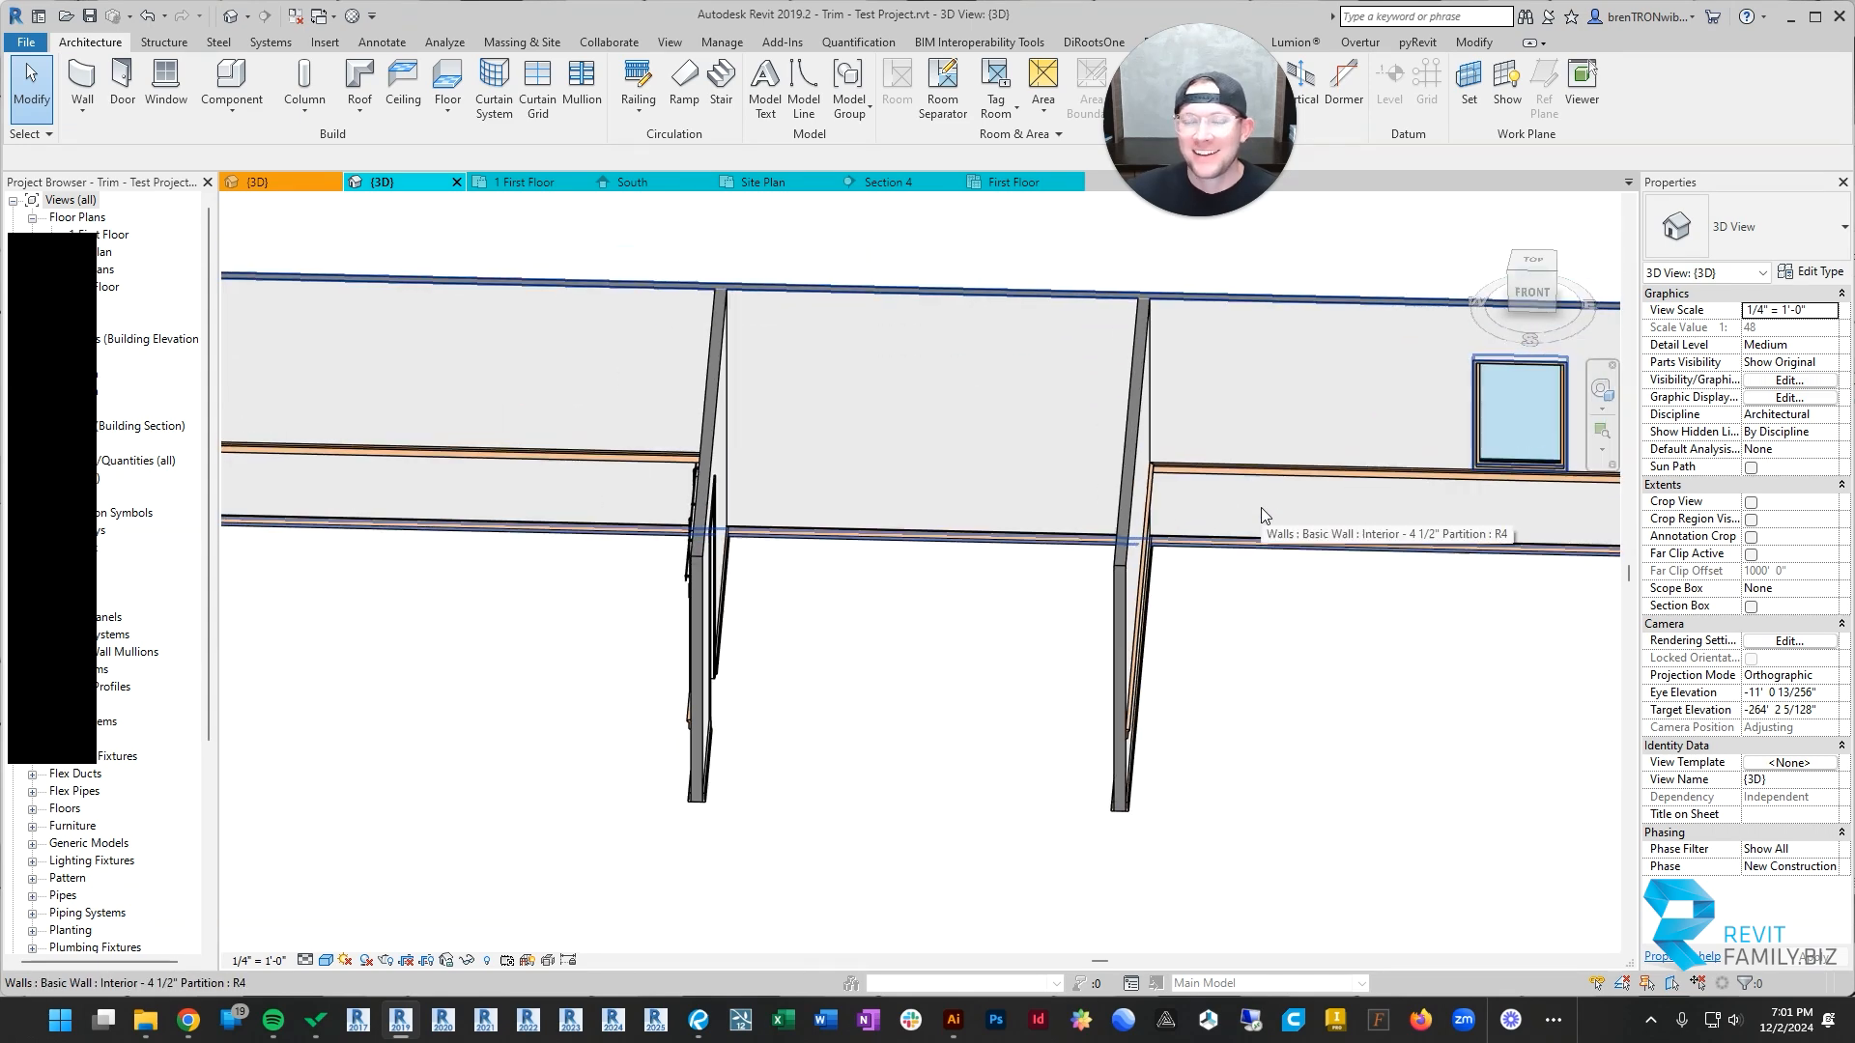
pyautogui.scroll(-3, 596, 470)
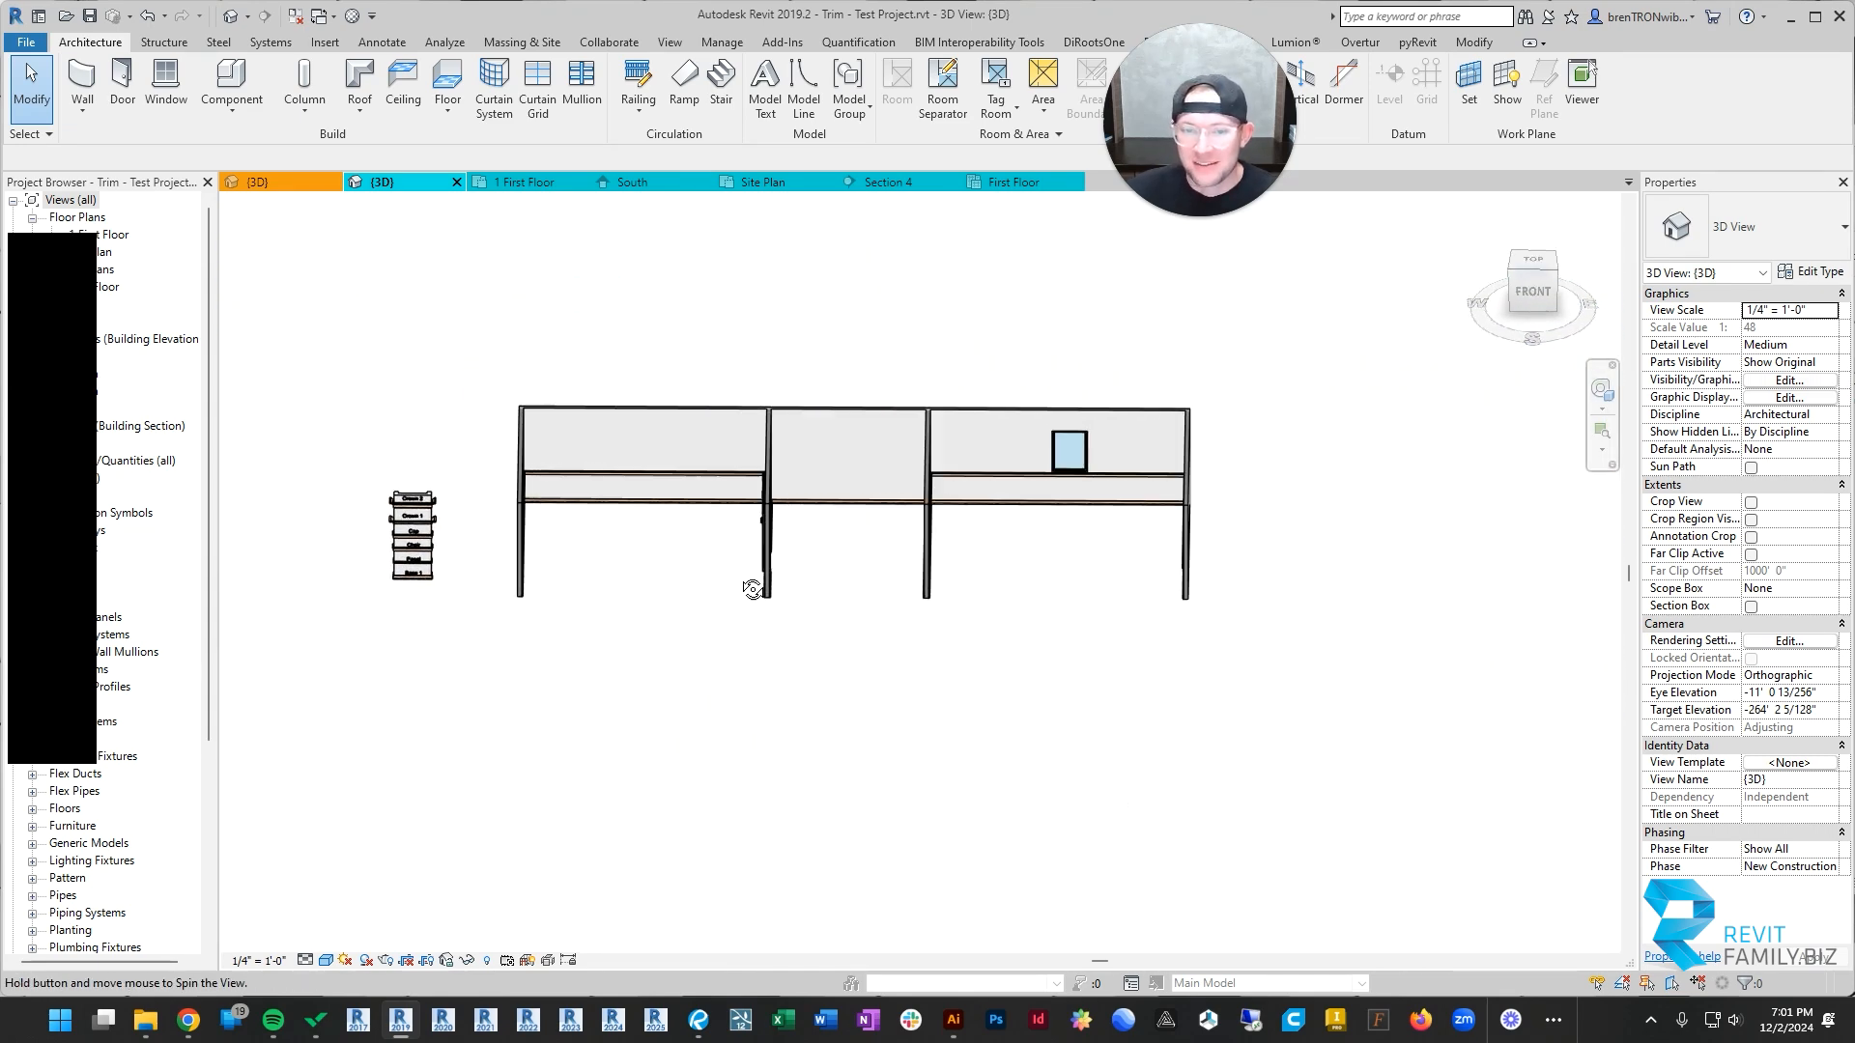
pyautogui.keyDown('shift'); pyautogui.moveTo(753, 587); pyautogui.dragTo(680, 450, button='middle'); pyautogui.keyUp('shift')
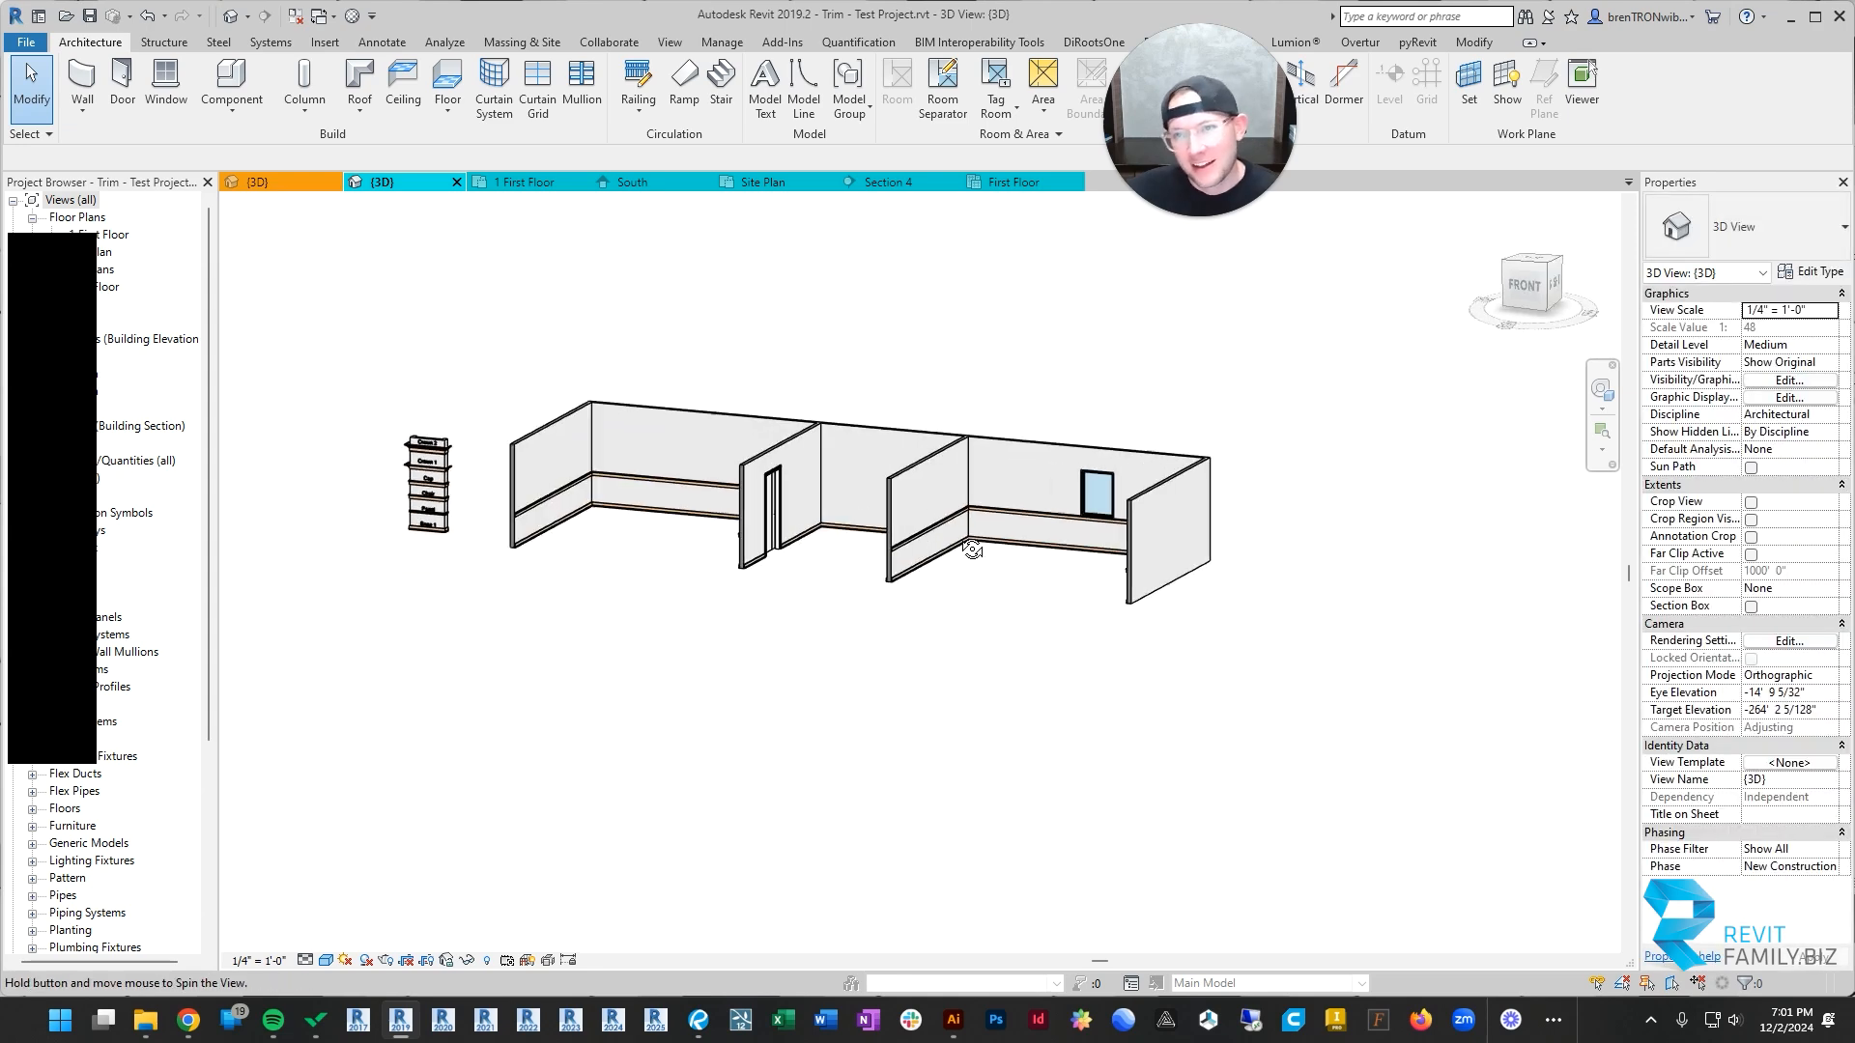
pyautogui.scroll(3, 587, 498)
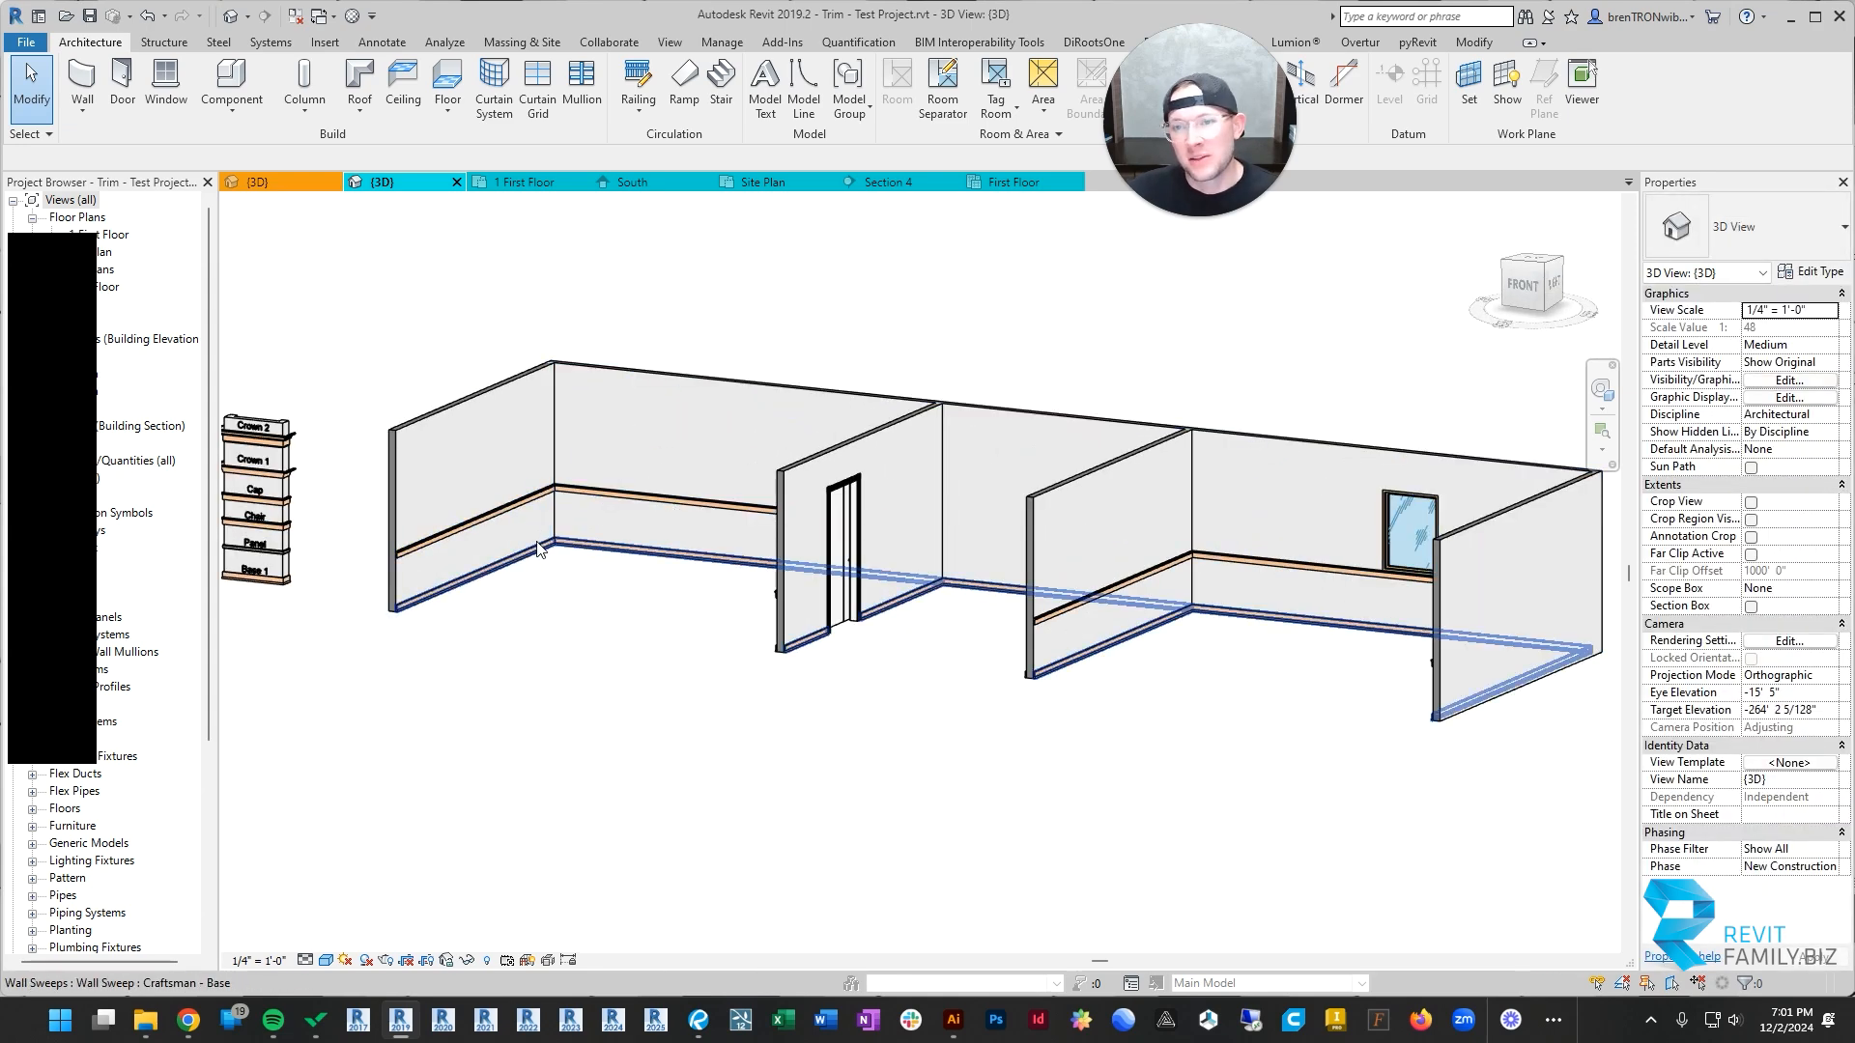
pyautogui.moveTo(538, 548); pyautogui.dragTo(677, 515, button='middle')
pyautogui.keyDown('shift'); pyautogui.moveTo(742, 574); pyautogui.dragTo(859, 543, button='middle'); pyautogui.keyUp('shift')
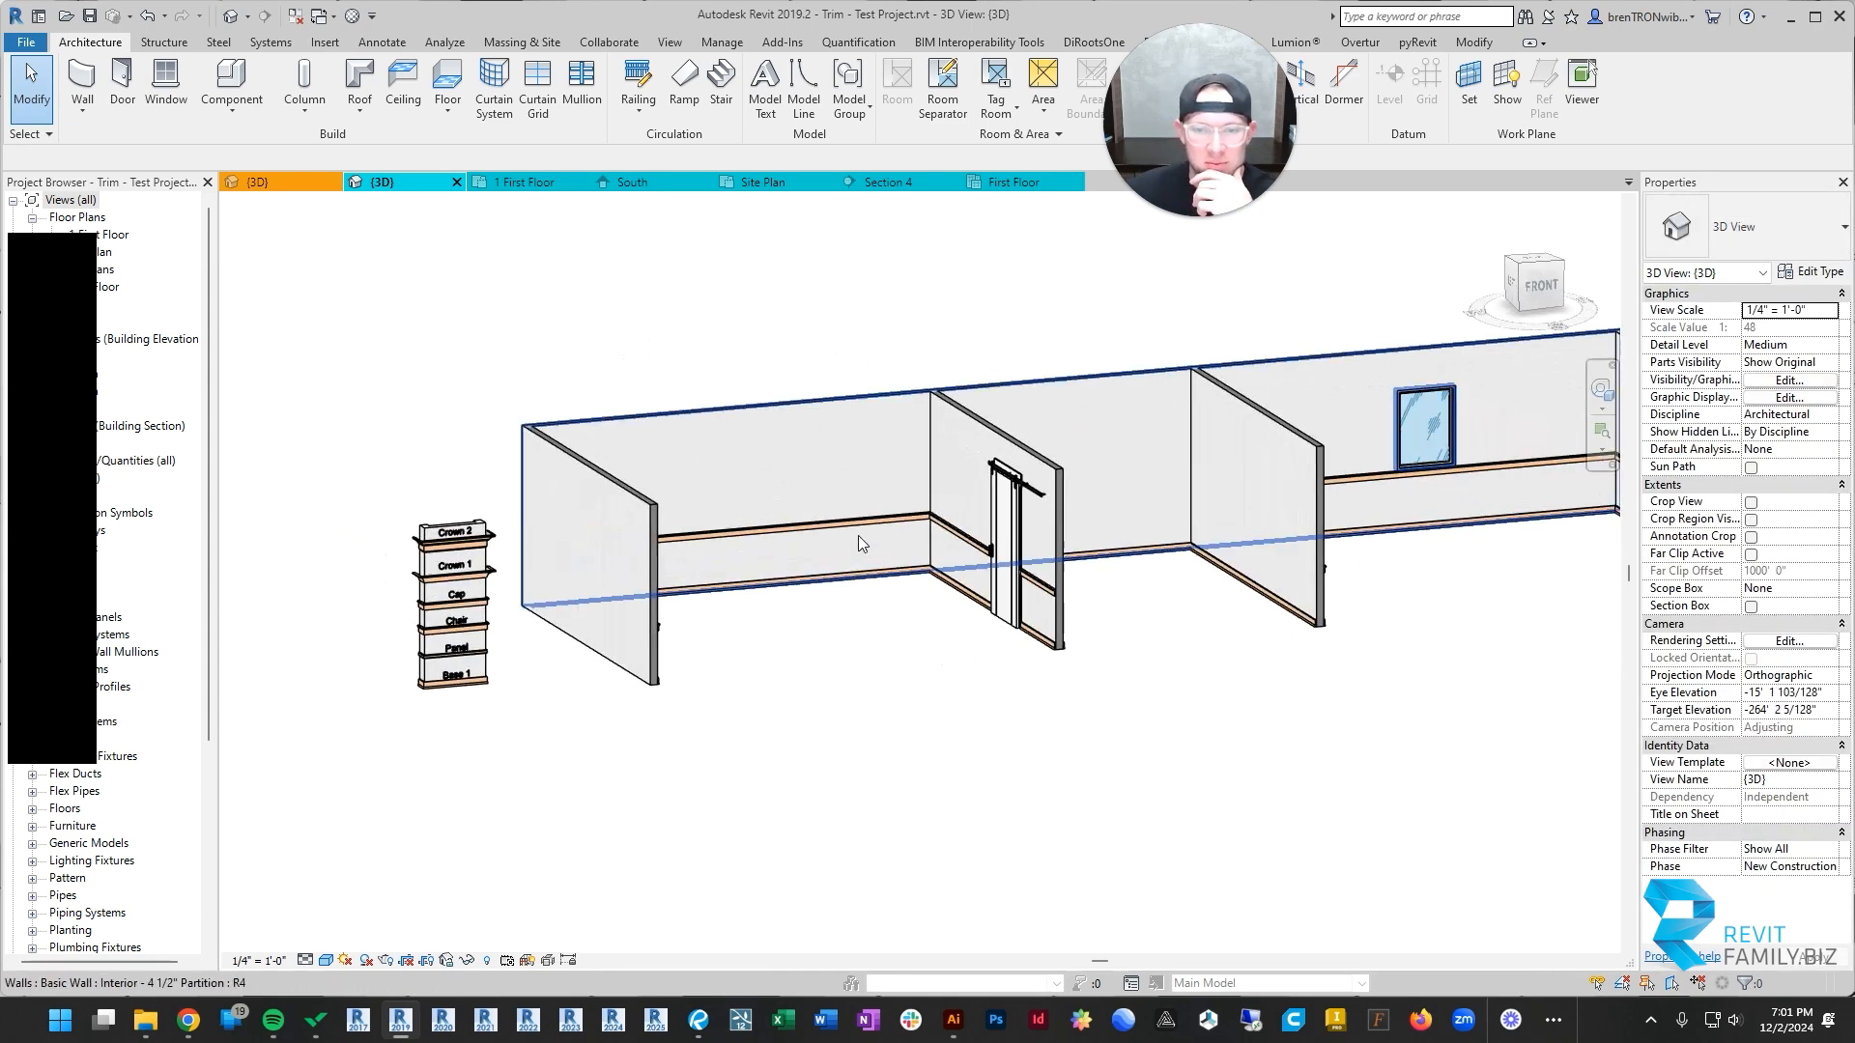
# Step: Delete the chair rail run around the barn-door room
pyautogui.click(846, 529)
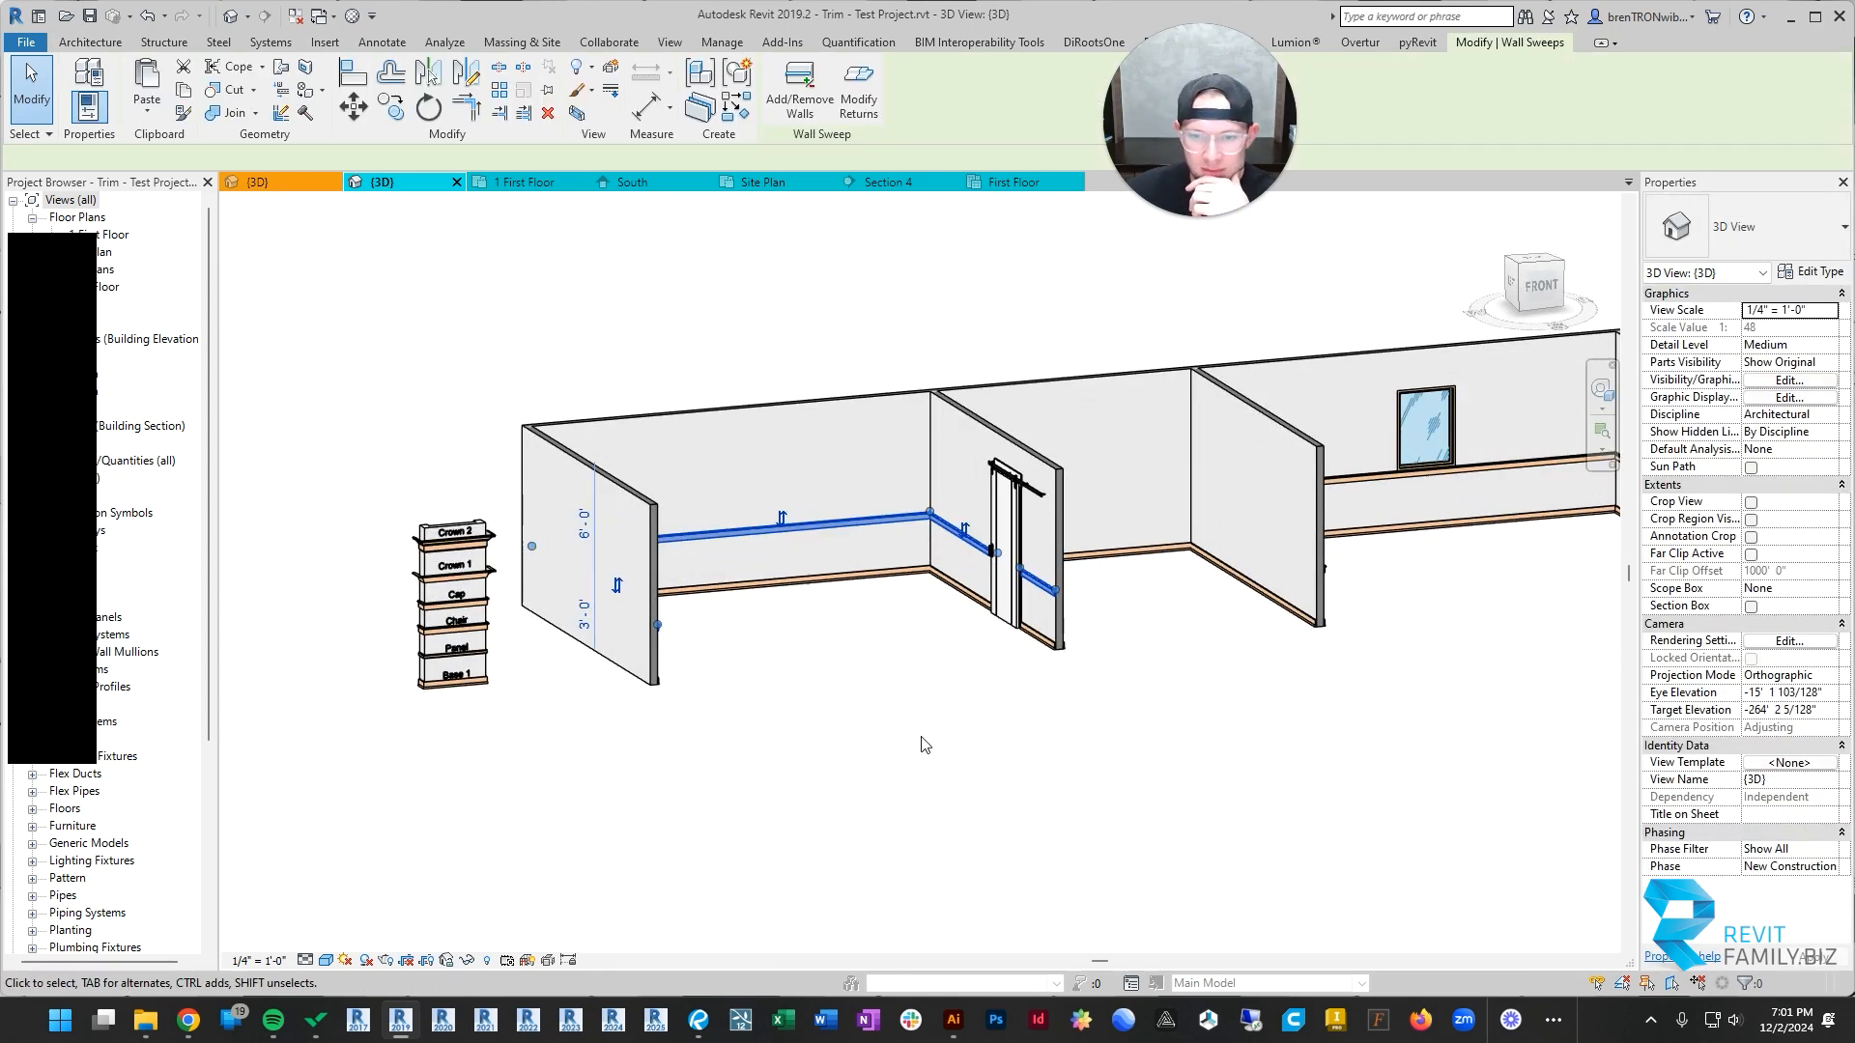
pyautogui.click(860, 517)
pyautogui.press('Delete')
# Step: Examine the trim across the rooms from several angles, including the window room's chair rail
pyautogui.moveTo(1329, 655); pyautogui.dragTo(944, 599, button='middle')
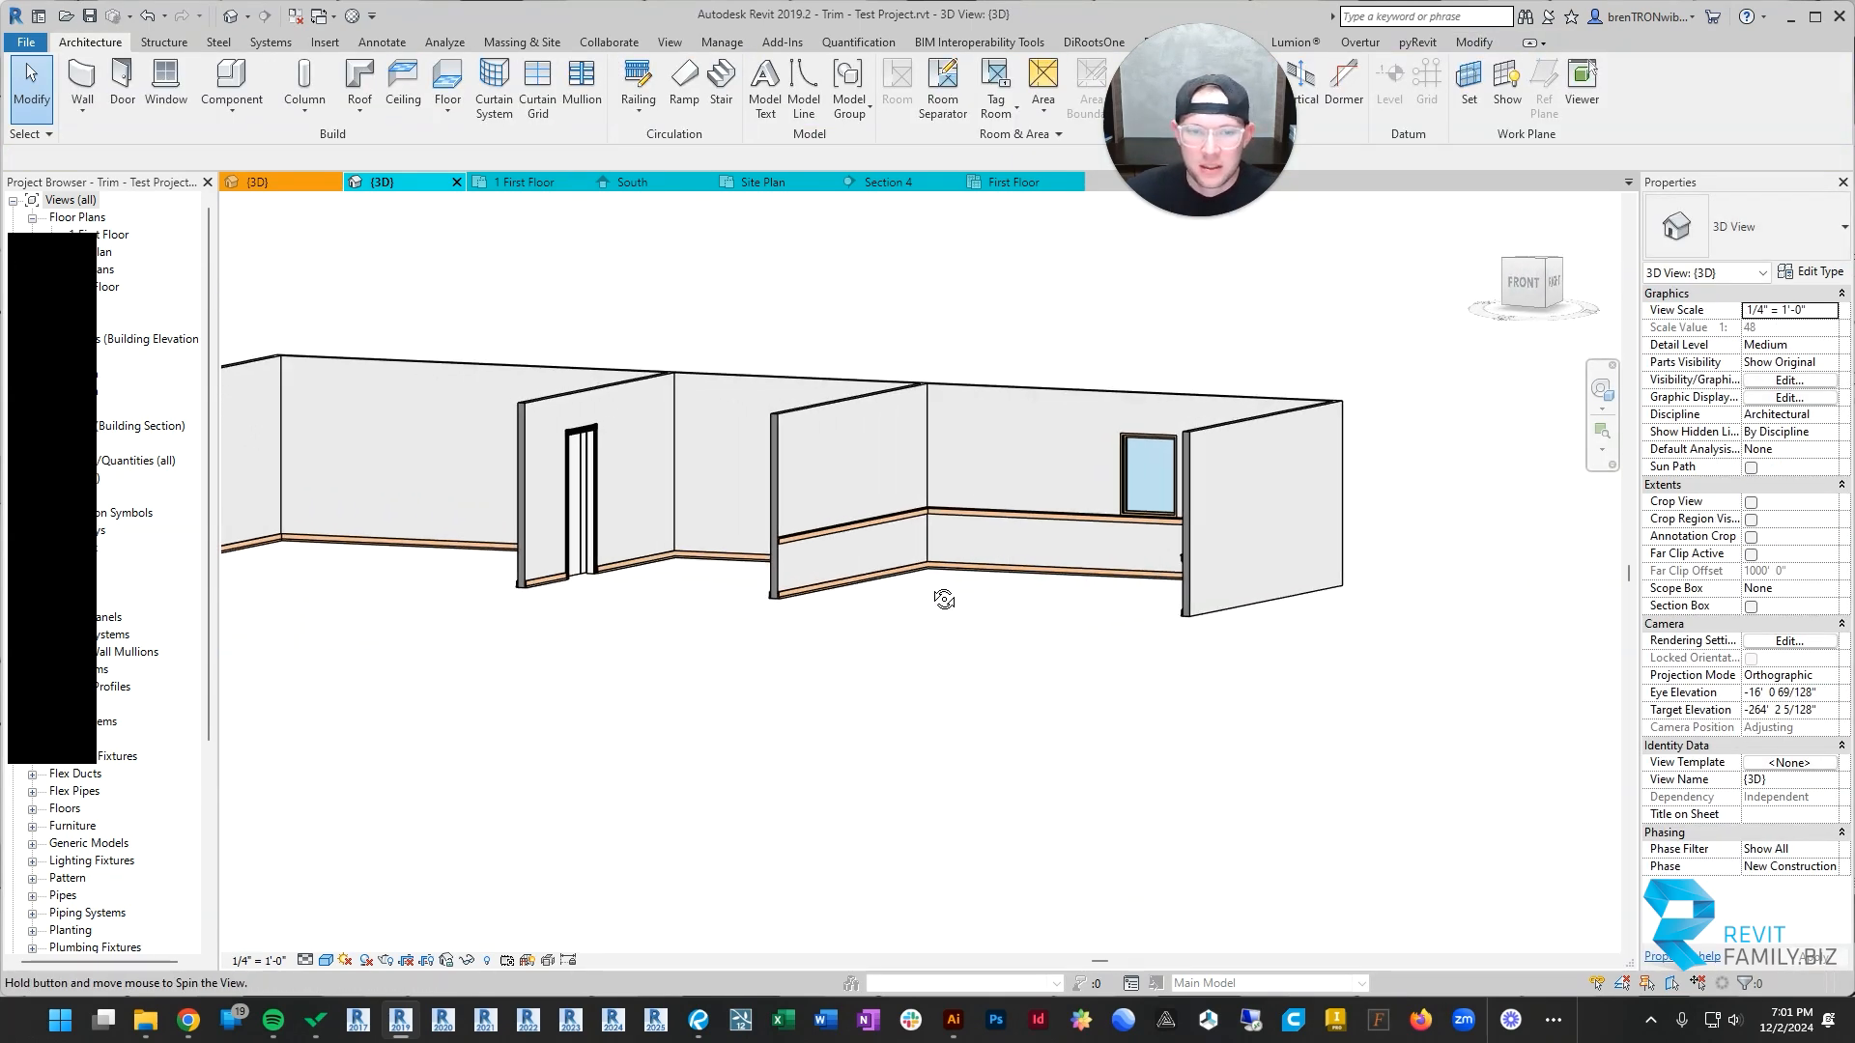
pyautogui.scroll(-2, 792, 549)
pyautogui.keyDown('shift'); pyautogui.moveTo(822, 541); pyautogui.dragTo(560, 447, button='middle'); pyautogui.keyUp('shift')
pyautogui.scroll(4, 1126, 475)
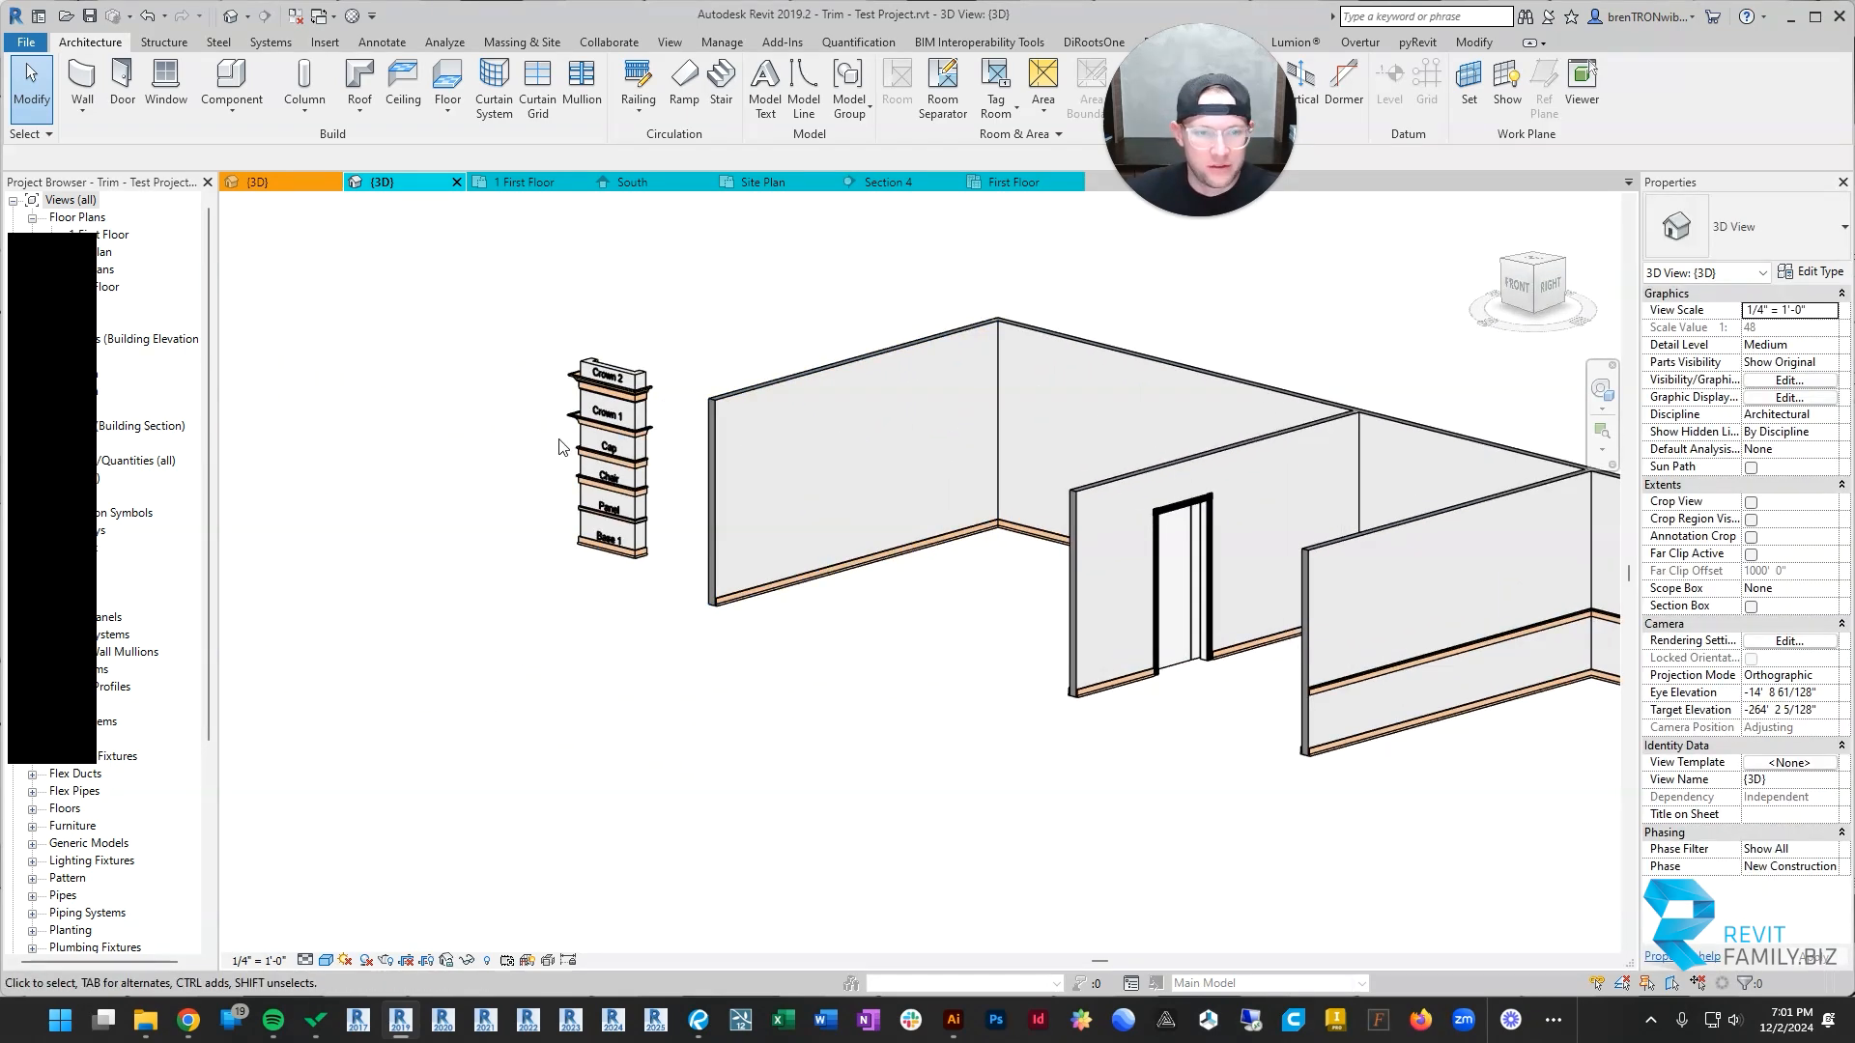
pyautogui.scroll(2, 561, 446)
pyautogui.moveTo(1378, 381); pyautogui.dragTo(898, 322, button='middle')
pyautogui.scroll(-2, 768, 439)
pyautogui.moveTo(712, 472); pyautogui.dragTo(556, 468, button='middle')
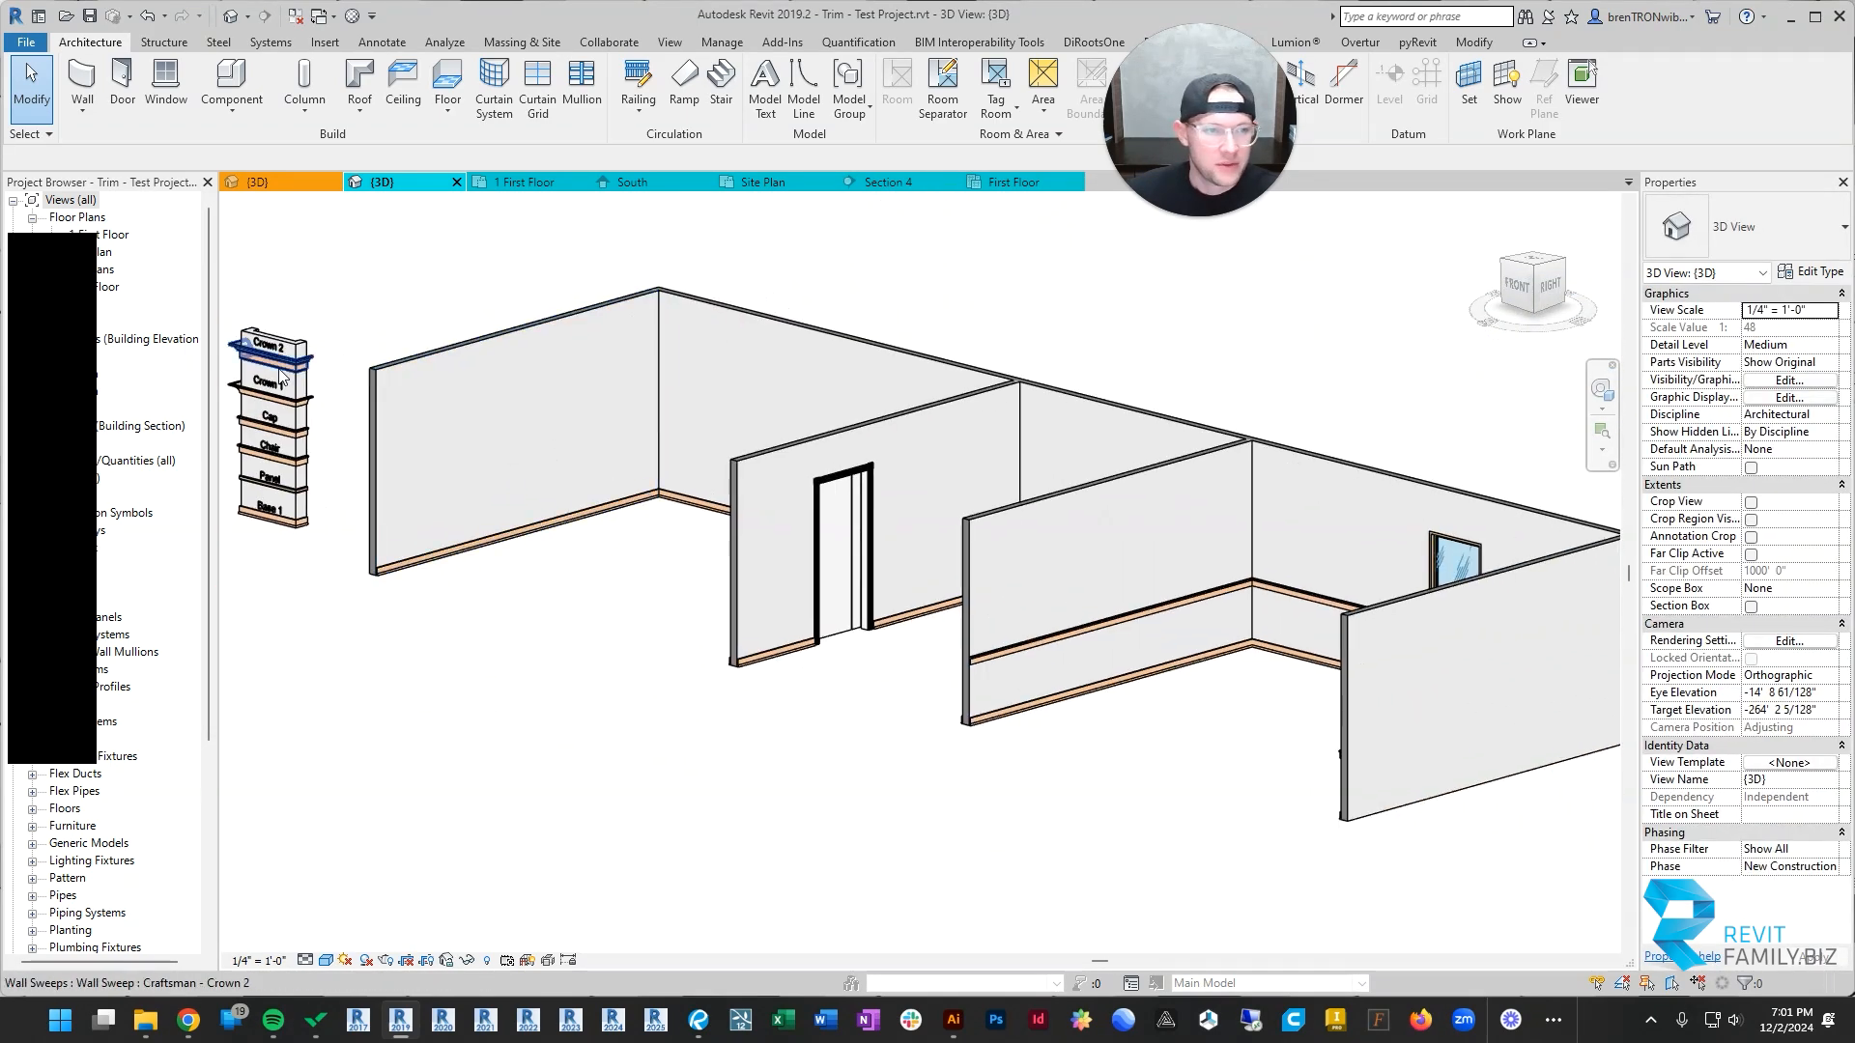
# Step: Examine the Crown 2 and Crown 1 sweep profiles up close on the sample column
pyautogui.scroll(3, 281, 377)
pyautogui.moveTo(401, 390); pyautogui.dragTo(1027, 476, button='middle')
pyautogui.scroll(2, 913, 434)
pyautogui.click(908, 415)
pyautogui.keyDown('shift'); pyautogui.moveTo(908, 416); pyautogui.dragTo(1047, 404, button='middle'); pyautogui.keyUp('shift')
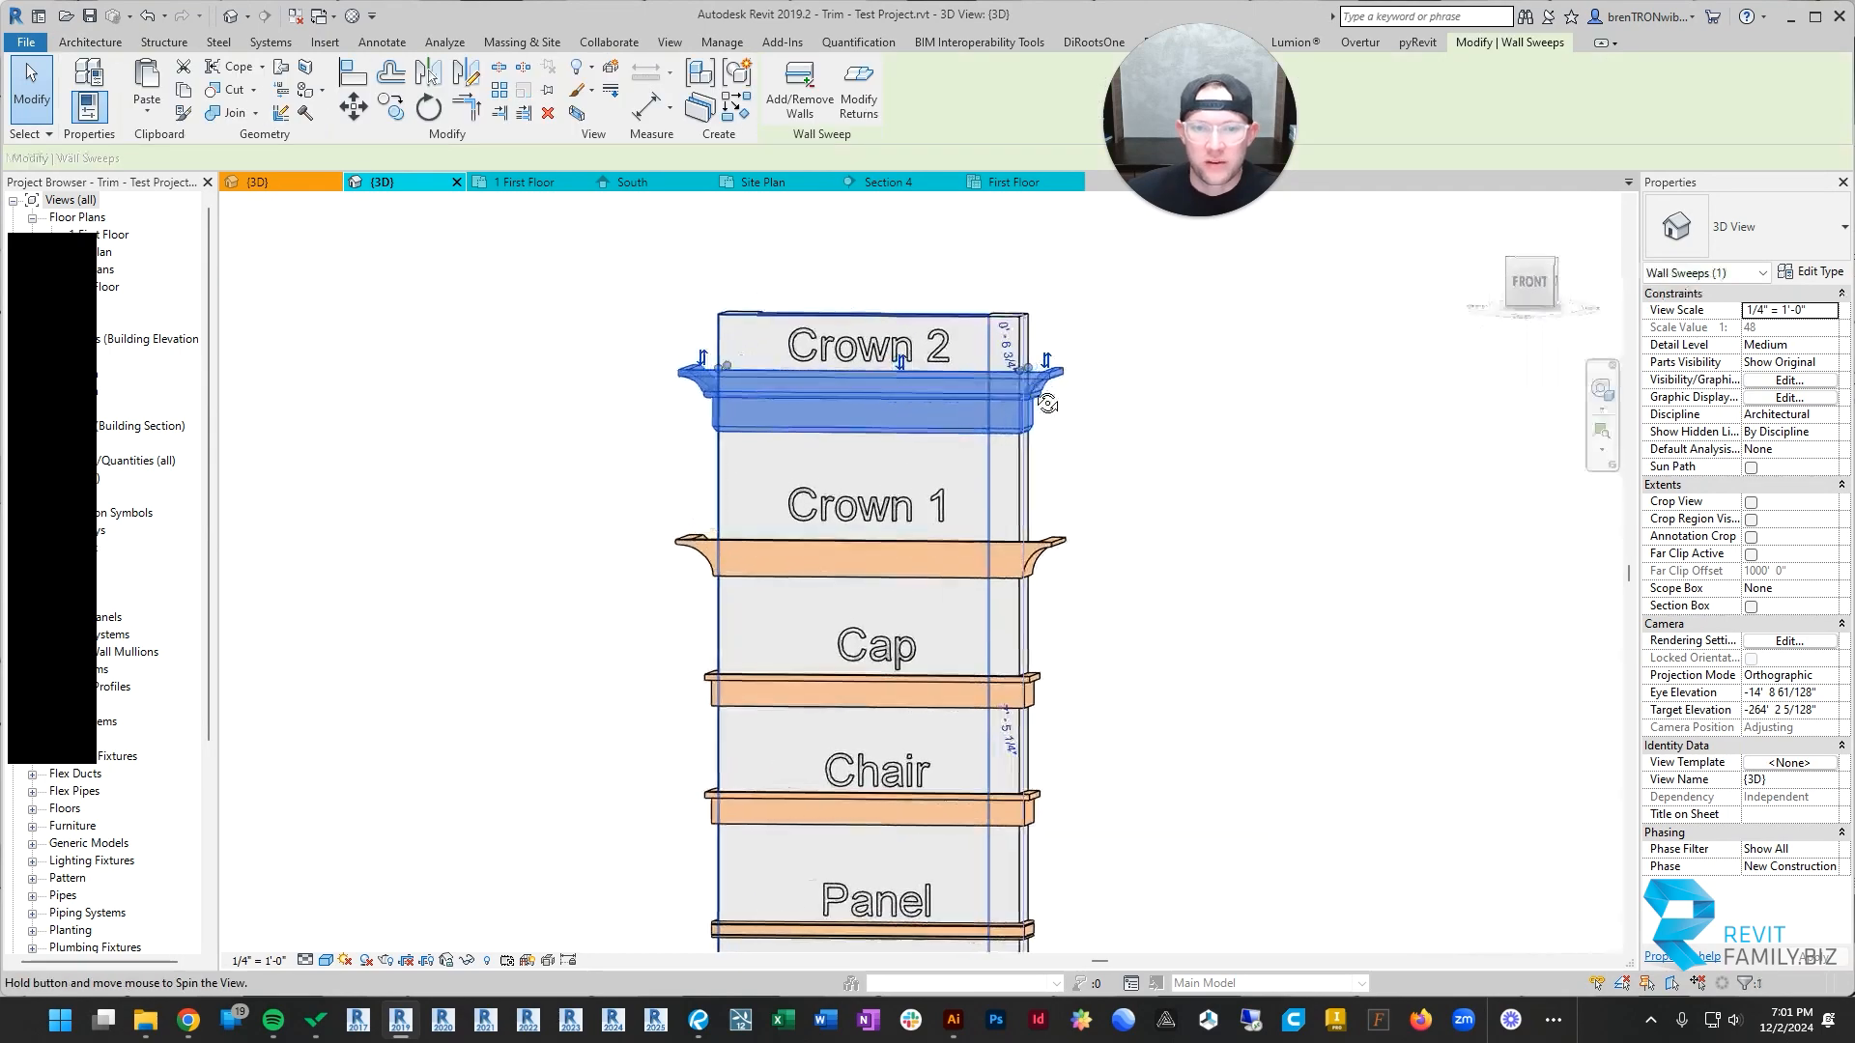
pyautogui.press('Escape')
pyautogui.scroll(4, 1085, 480)
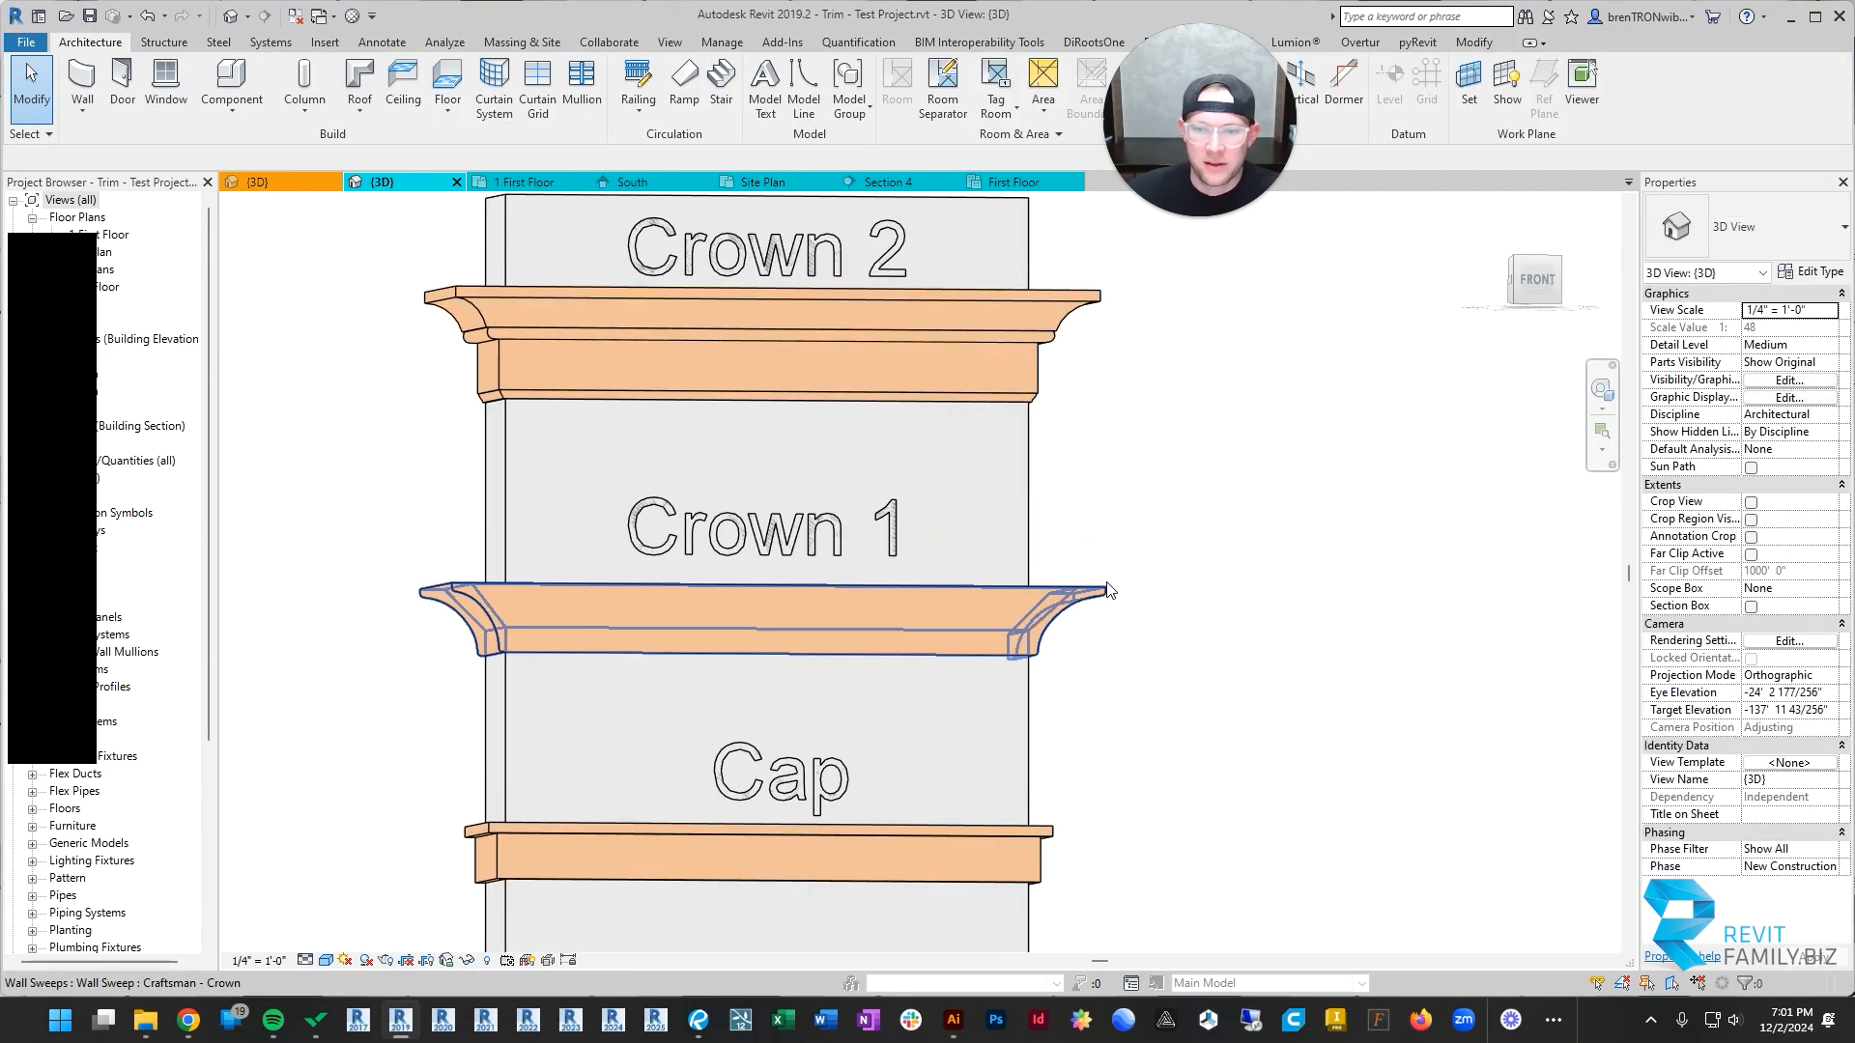
pyautogui.click(1108, 591)
pyautogui.keyDown('shift'); pyautogui.moveTo(1233, 584); pyautogui.dragTo(1104, 668, button='middle'); pyautogui.keyUp('shift')
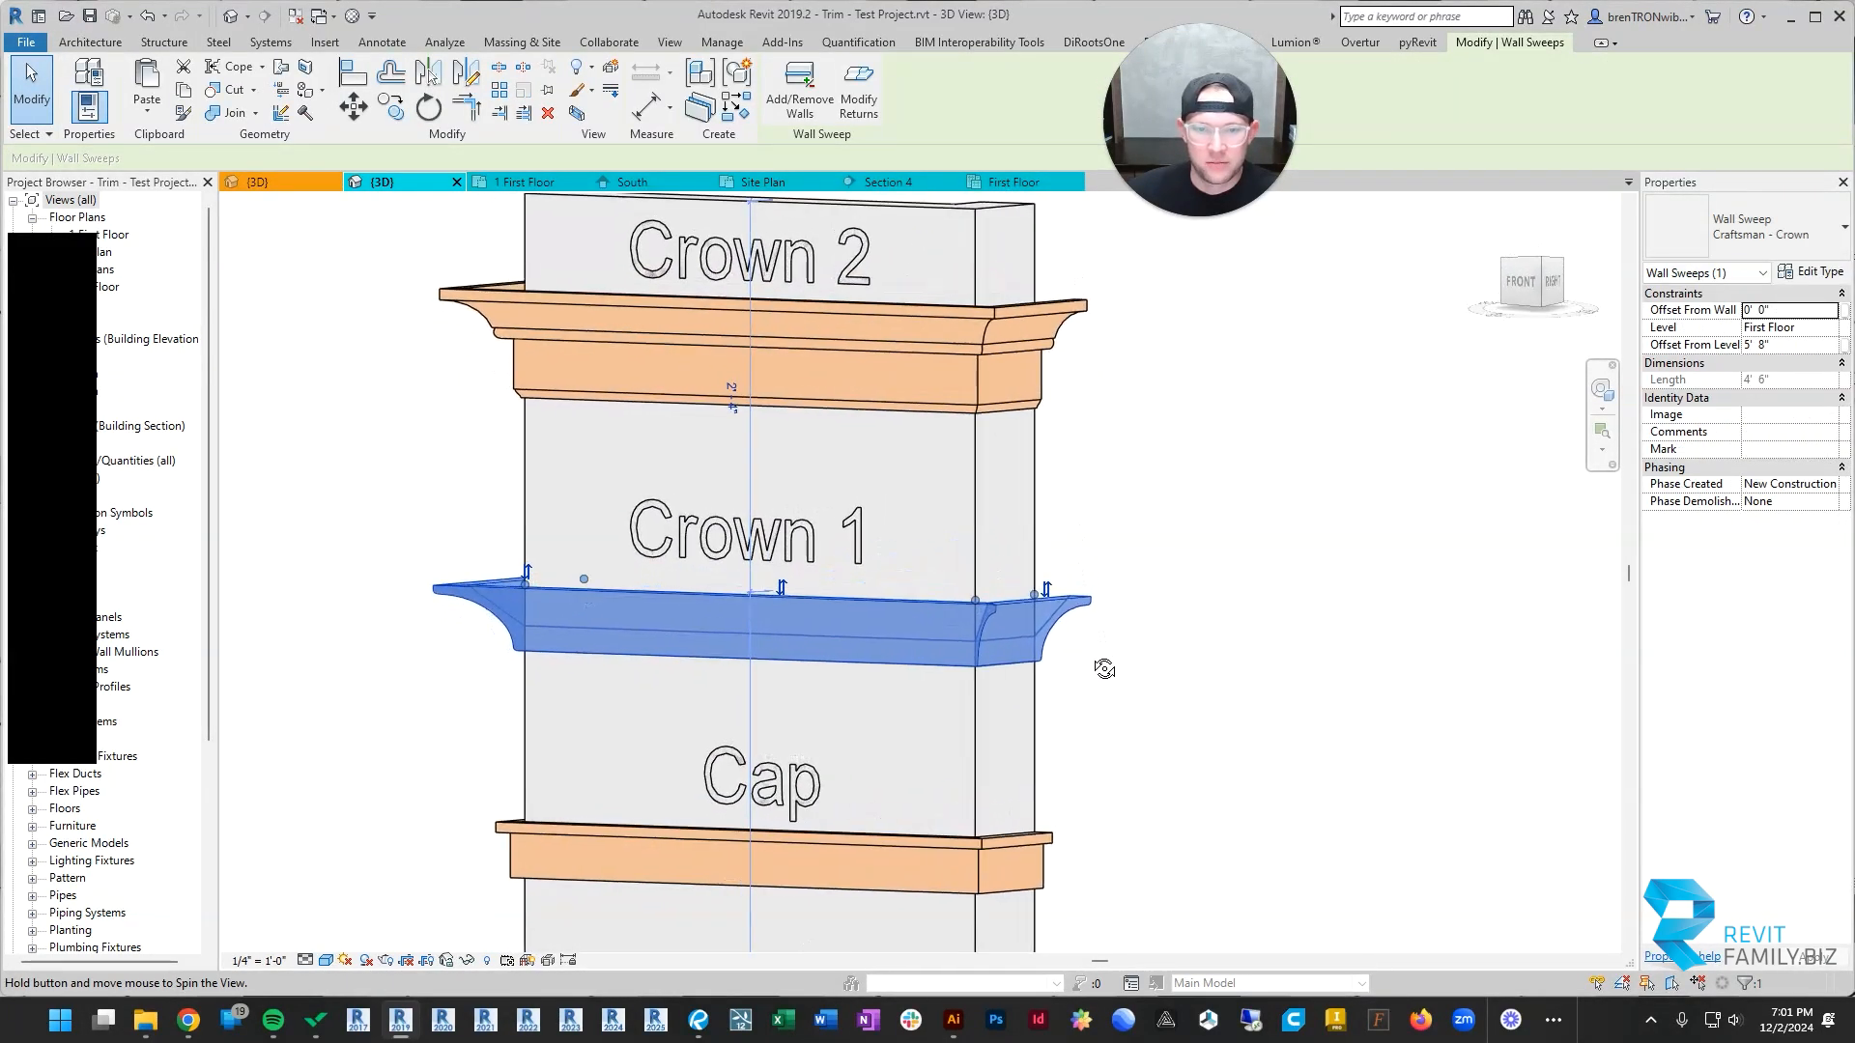
pyautogui.press('Escape')
pyautogui.scroll(-4, 1198, 638)
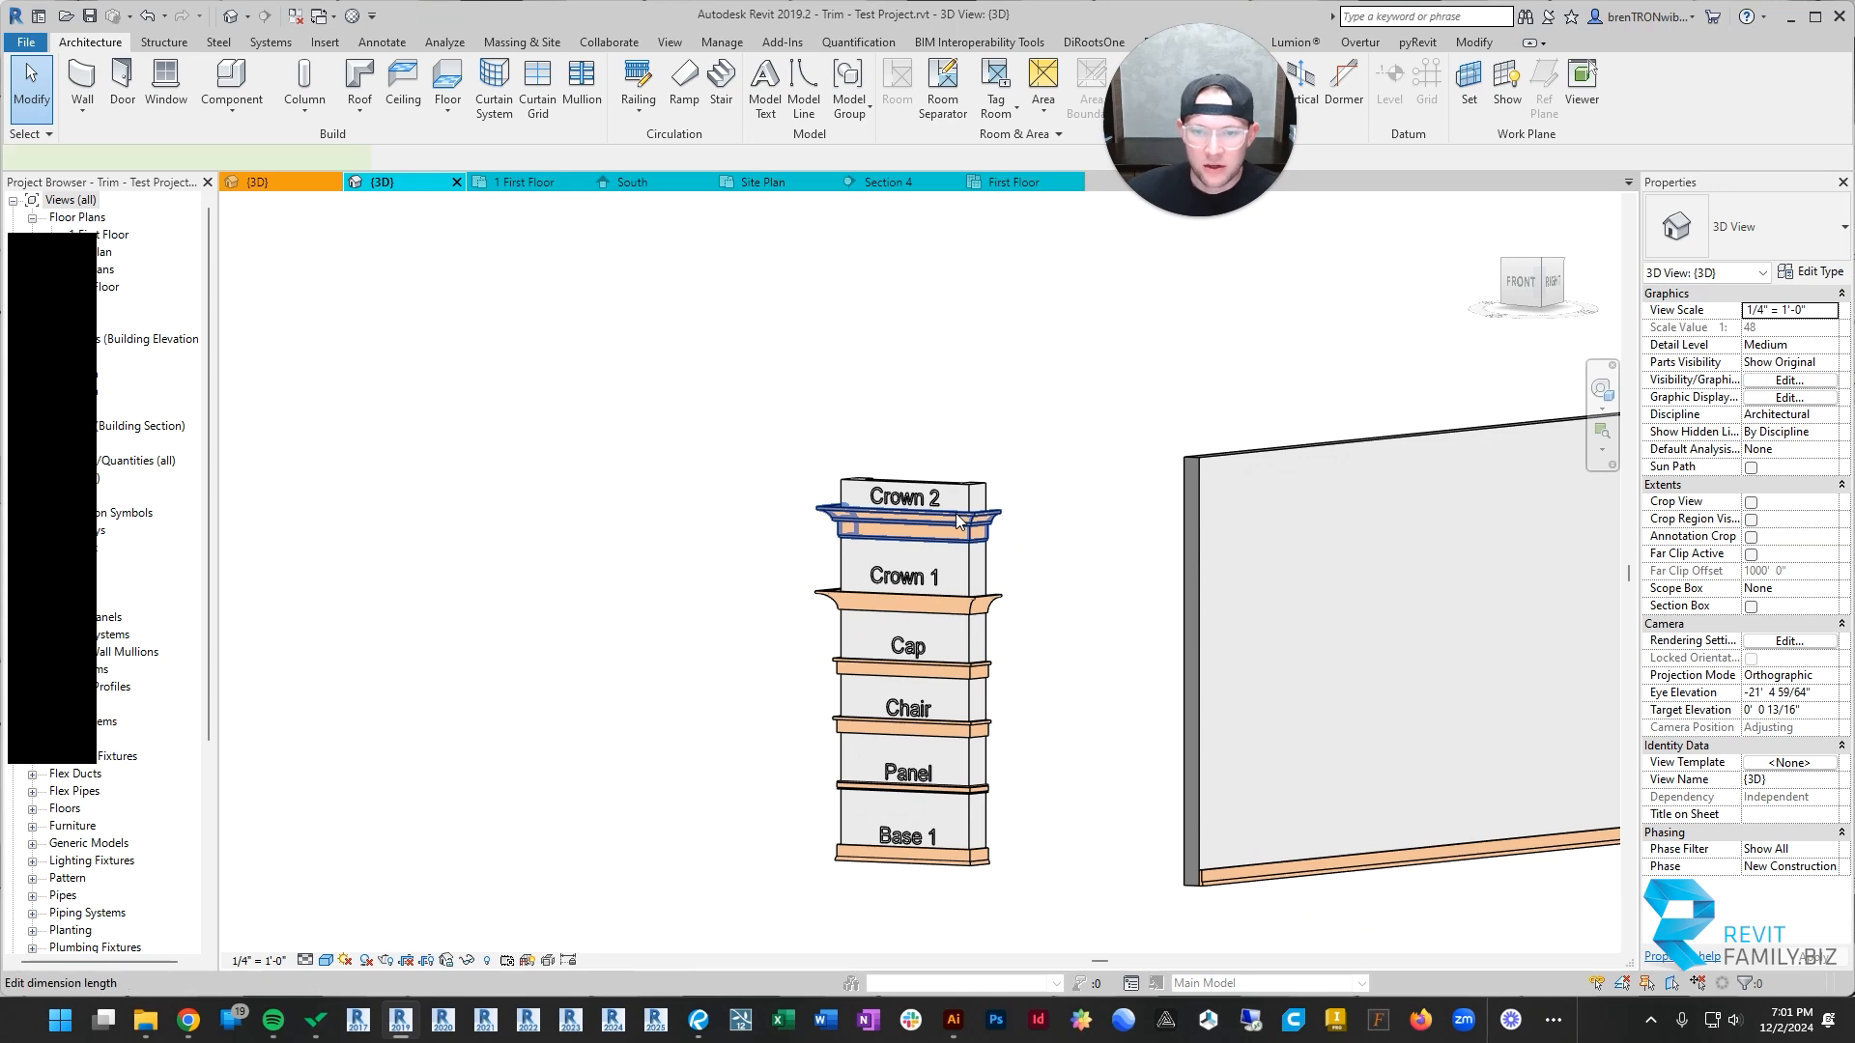
# Step: Create a wall sweep matching the sample column's Crown 2 along the window room's end wall and back wall
pyautogui.click(959, 522)
pyautogui.scroll(-4, 831, 468)
pyautogui.keyDown('shift'); pyautogui.moveTo(842, 541); pyautogui.dragTo(1051, 646, button='middle'); pyautogui.keyUp('shift')
pyautogui.moveTo(1430, 517); pyautogui.dragTo(807, 667, button='middle')
pyautogui.scroll(3, 949, 587)
pyautogui.scroll(3, 967, 580)
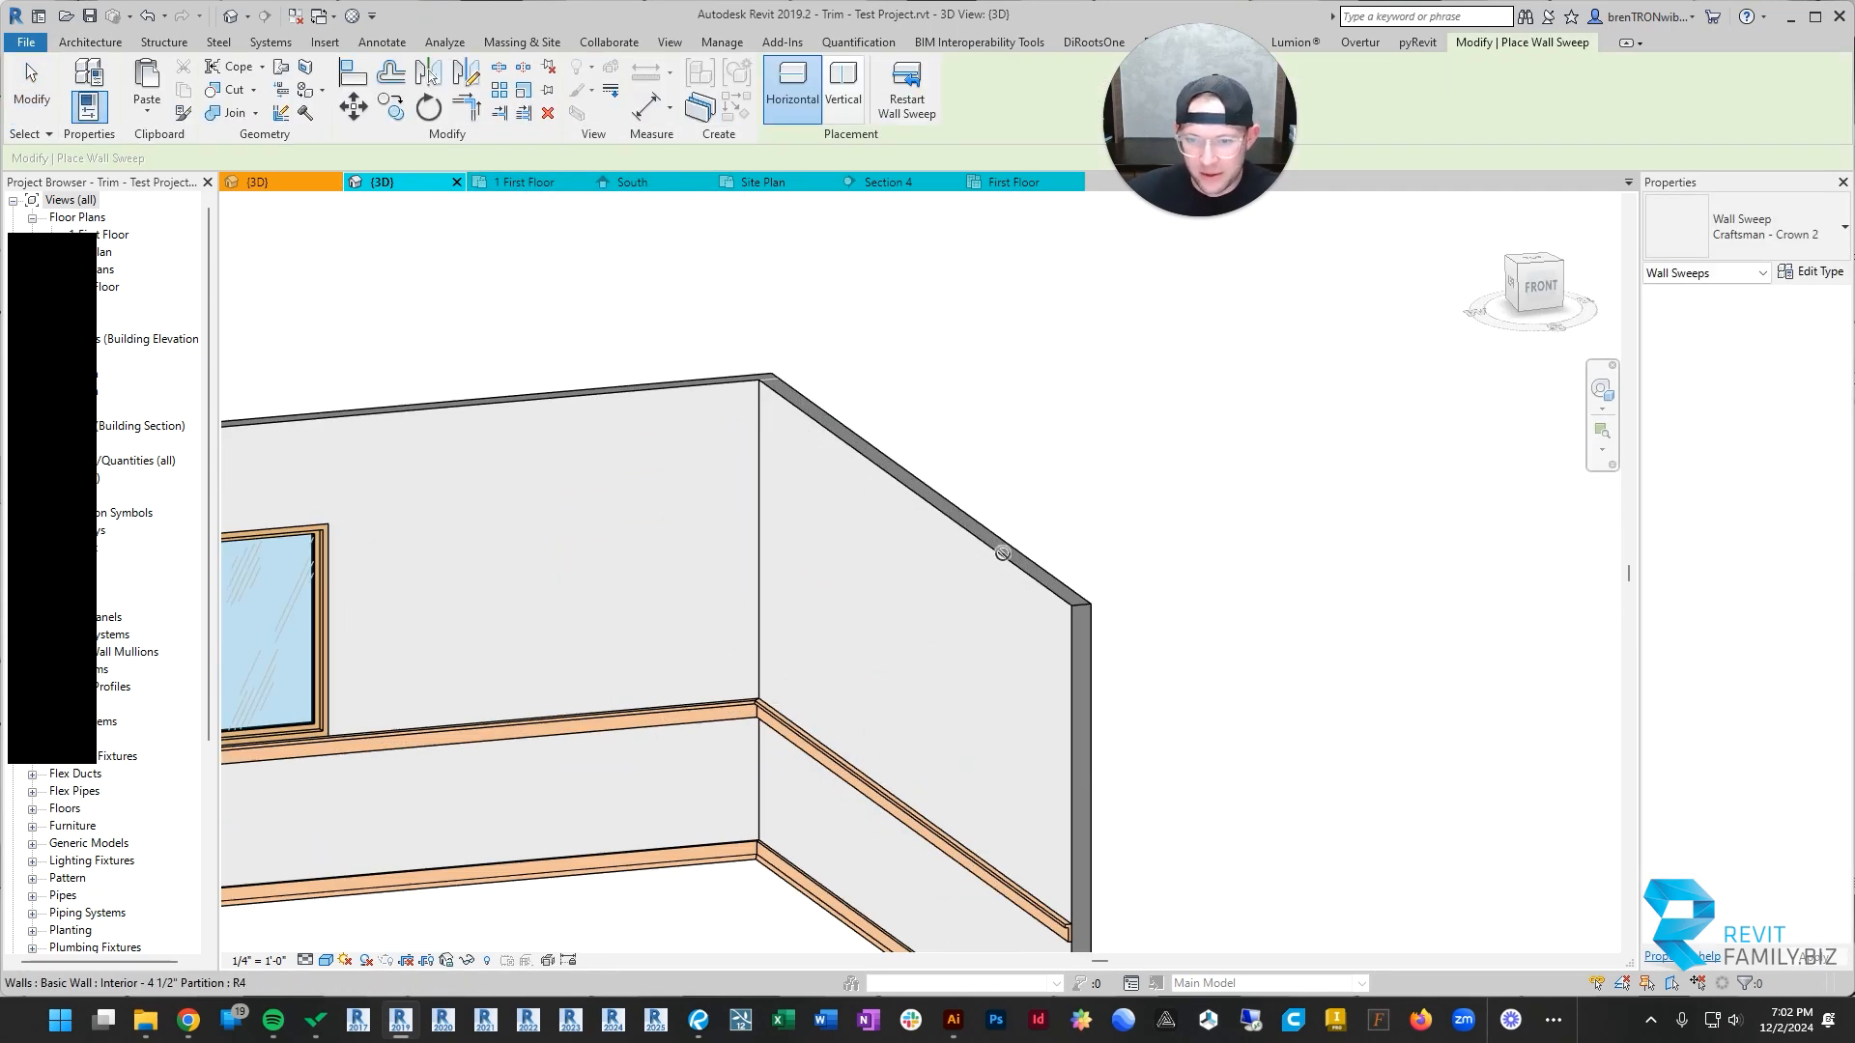
pyautogui.click(1002, 560)
pyautogui.click(652, 404)
# Step: Continue the Crown 2 sweep onto the partition wall that closes the window room's other side and finish the sweep
pyautogui.scroll(-3, 578, 580)
pyautogui.moveTo(567, 576); pyautogui.dragTo(1087, 589, button='middle')
pyautogui.keyDown('shift'); pyautogui.moveTo(1086, 590); pyautogui.dragTo(860, 632, button='middle'); pyautogui.keyUp('shift')
pyautogui.moveTo(860, 633); pyautogui.dragTo(1281, 151, button='middle')
pyautogui.click(821, 489)
pyautogui.scroll(-2, 599, 545)
pyautogui.moveTo(599, 546); pyautogui.dragTo(840, 489, button='middle')
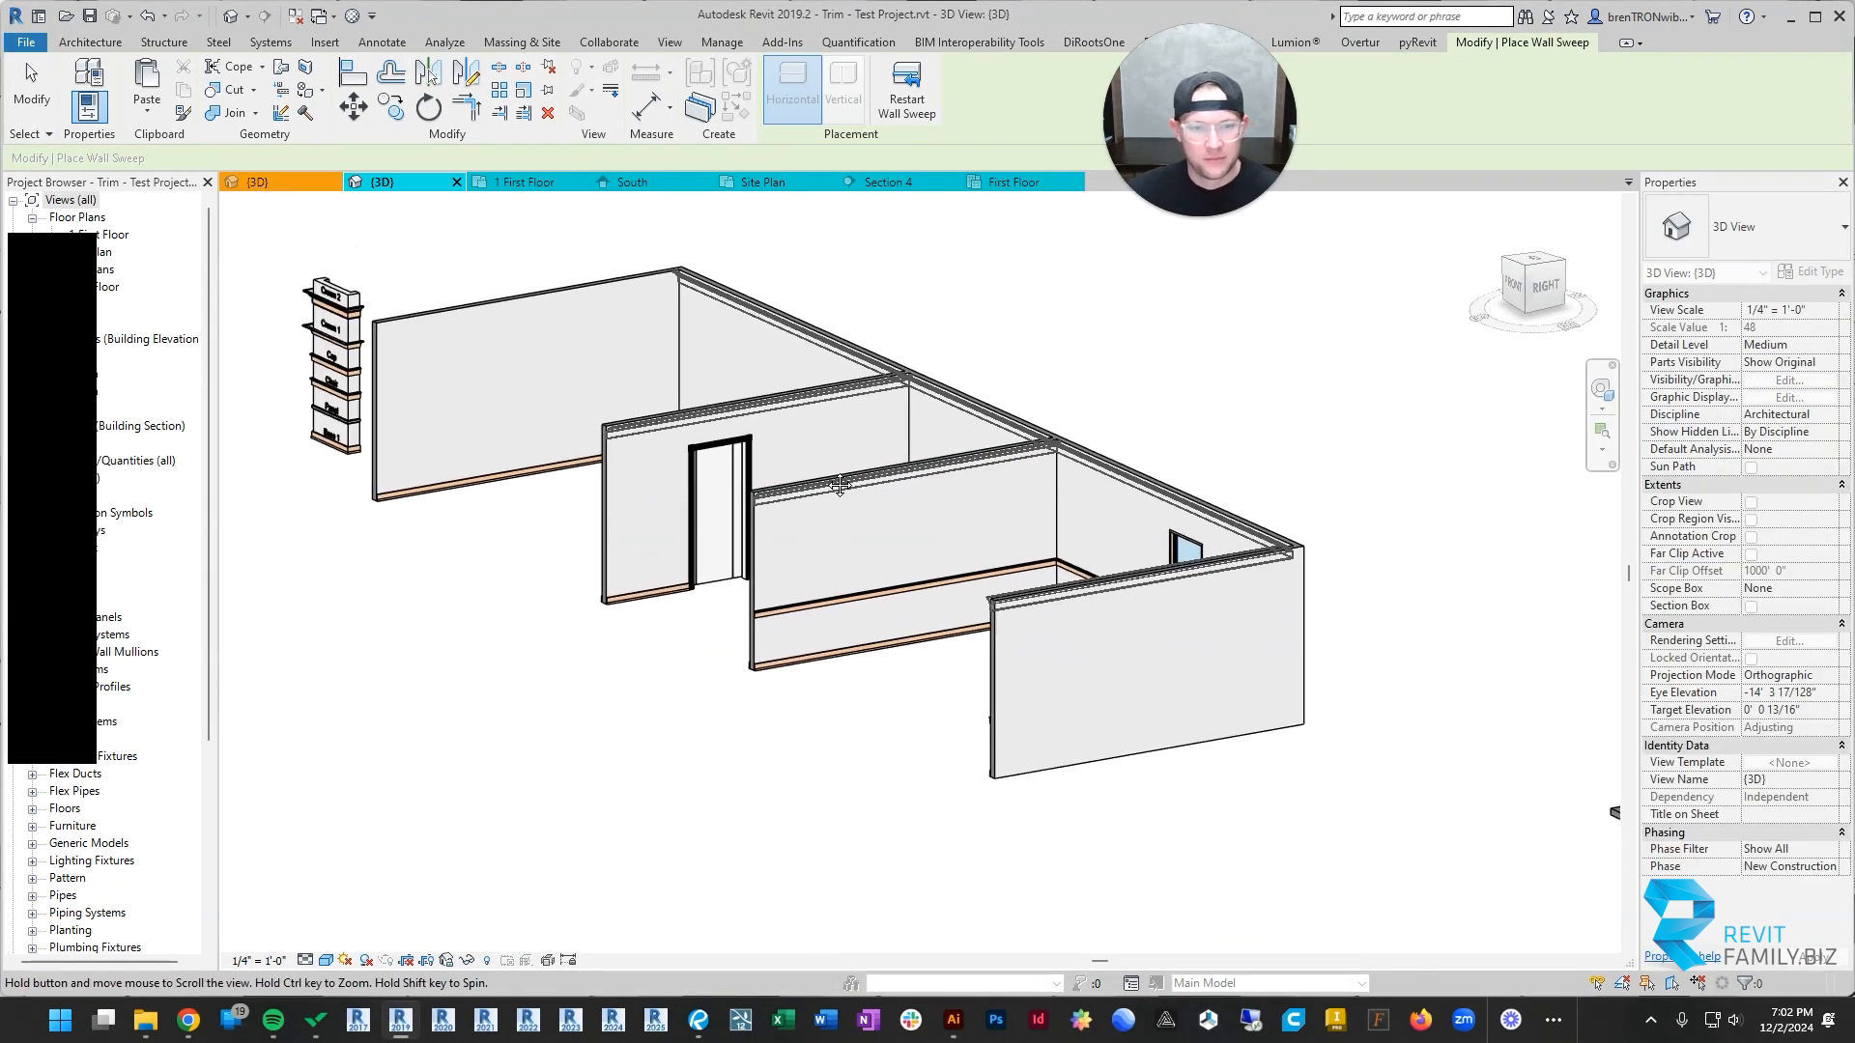
pyautogui.press('Escape')
pyautogui.press('Escape')
# Step: Shorten the Crown 2 run along the long back wall so it ends at the window room's partition corner
pyautogui.scroll(-2, 668, 536)
pyautogui.keyDown('shift'); pyautogui.moveTo(669, 536); pyautogui.dragTo(829, 544, button='middle'); pyautogui.keyUp('shift')
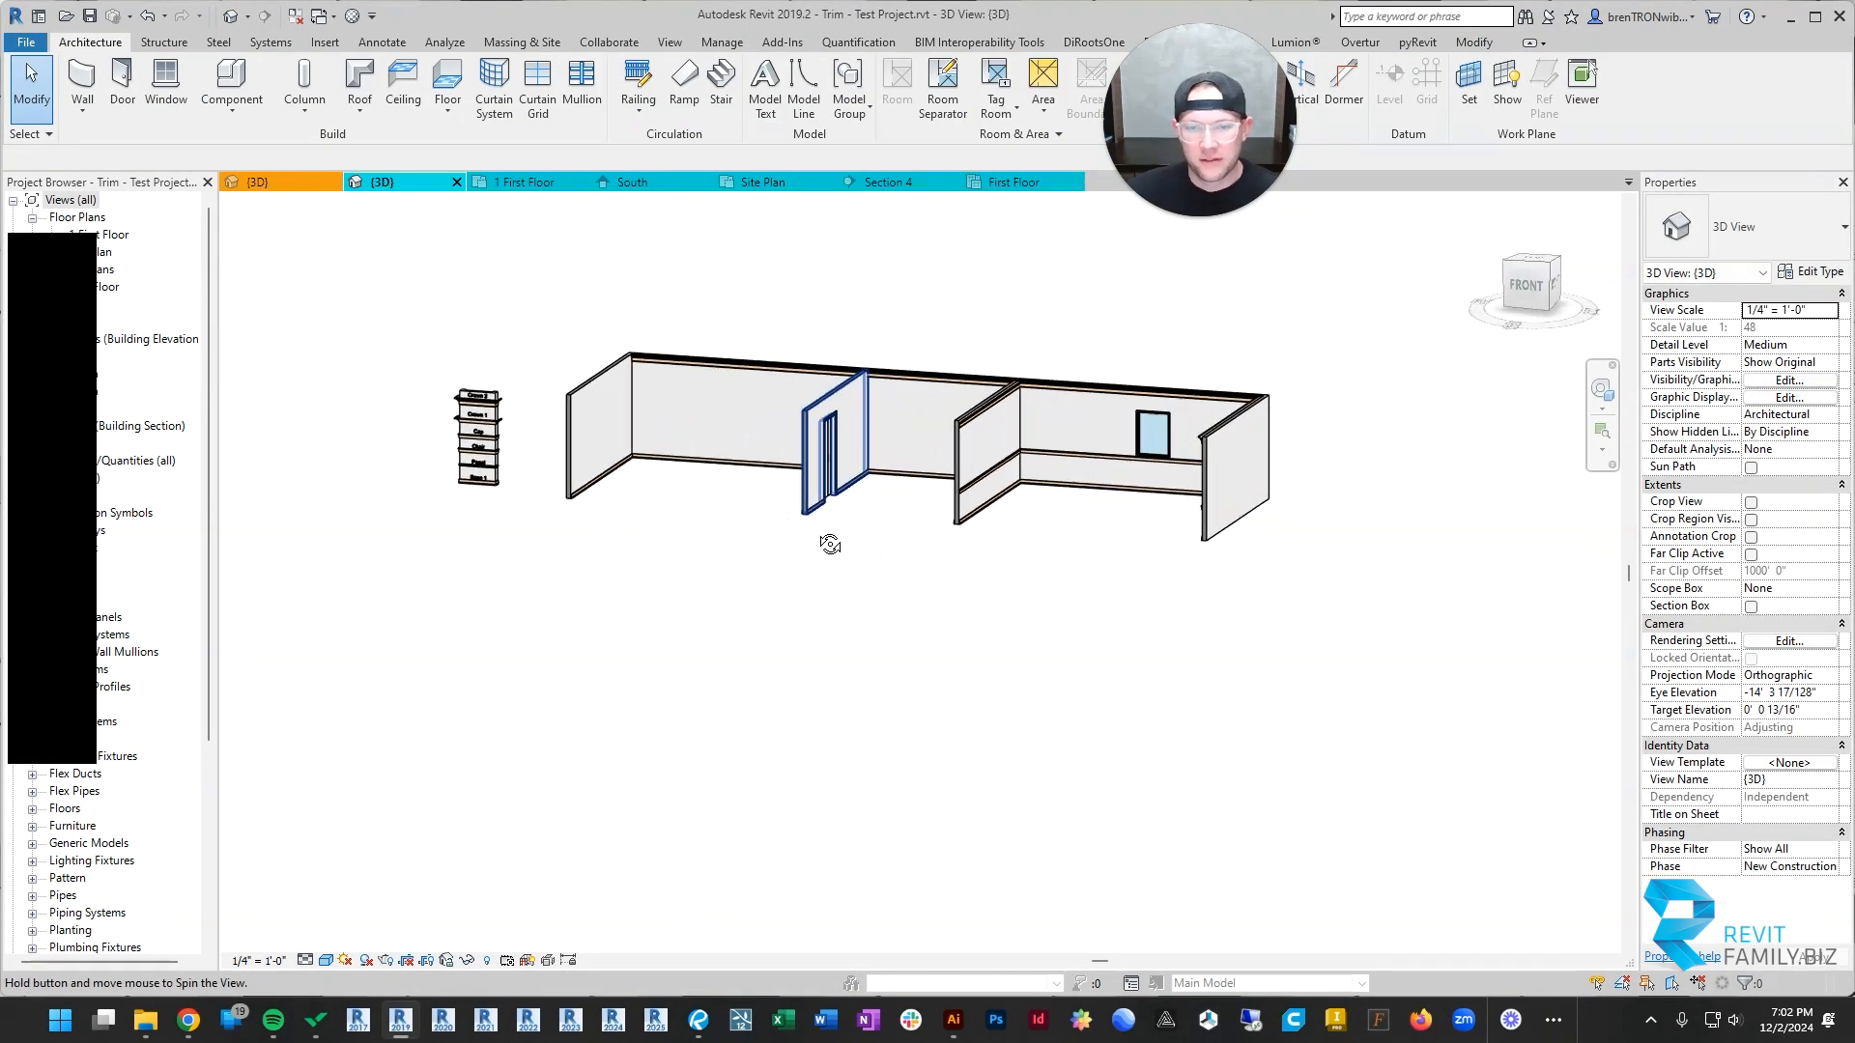
pyautogui.scroll(2, 1081, 364)
pyautogui.scroll(1, 1081, 362)
pyautogui.click(1051, 400)
pyautogui.moveTo(500, 397); pyautogui.dragTo(609, 445, button='middle')
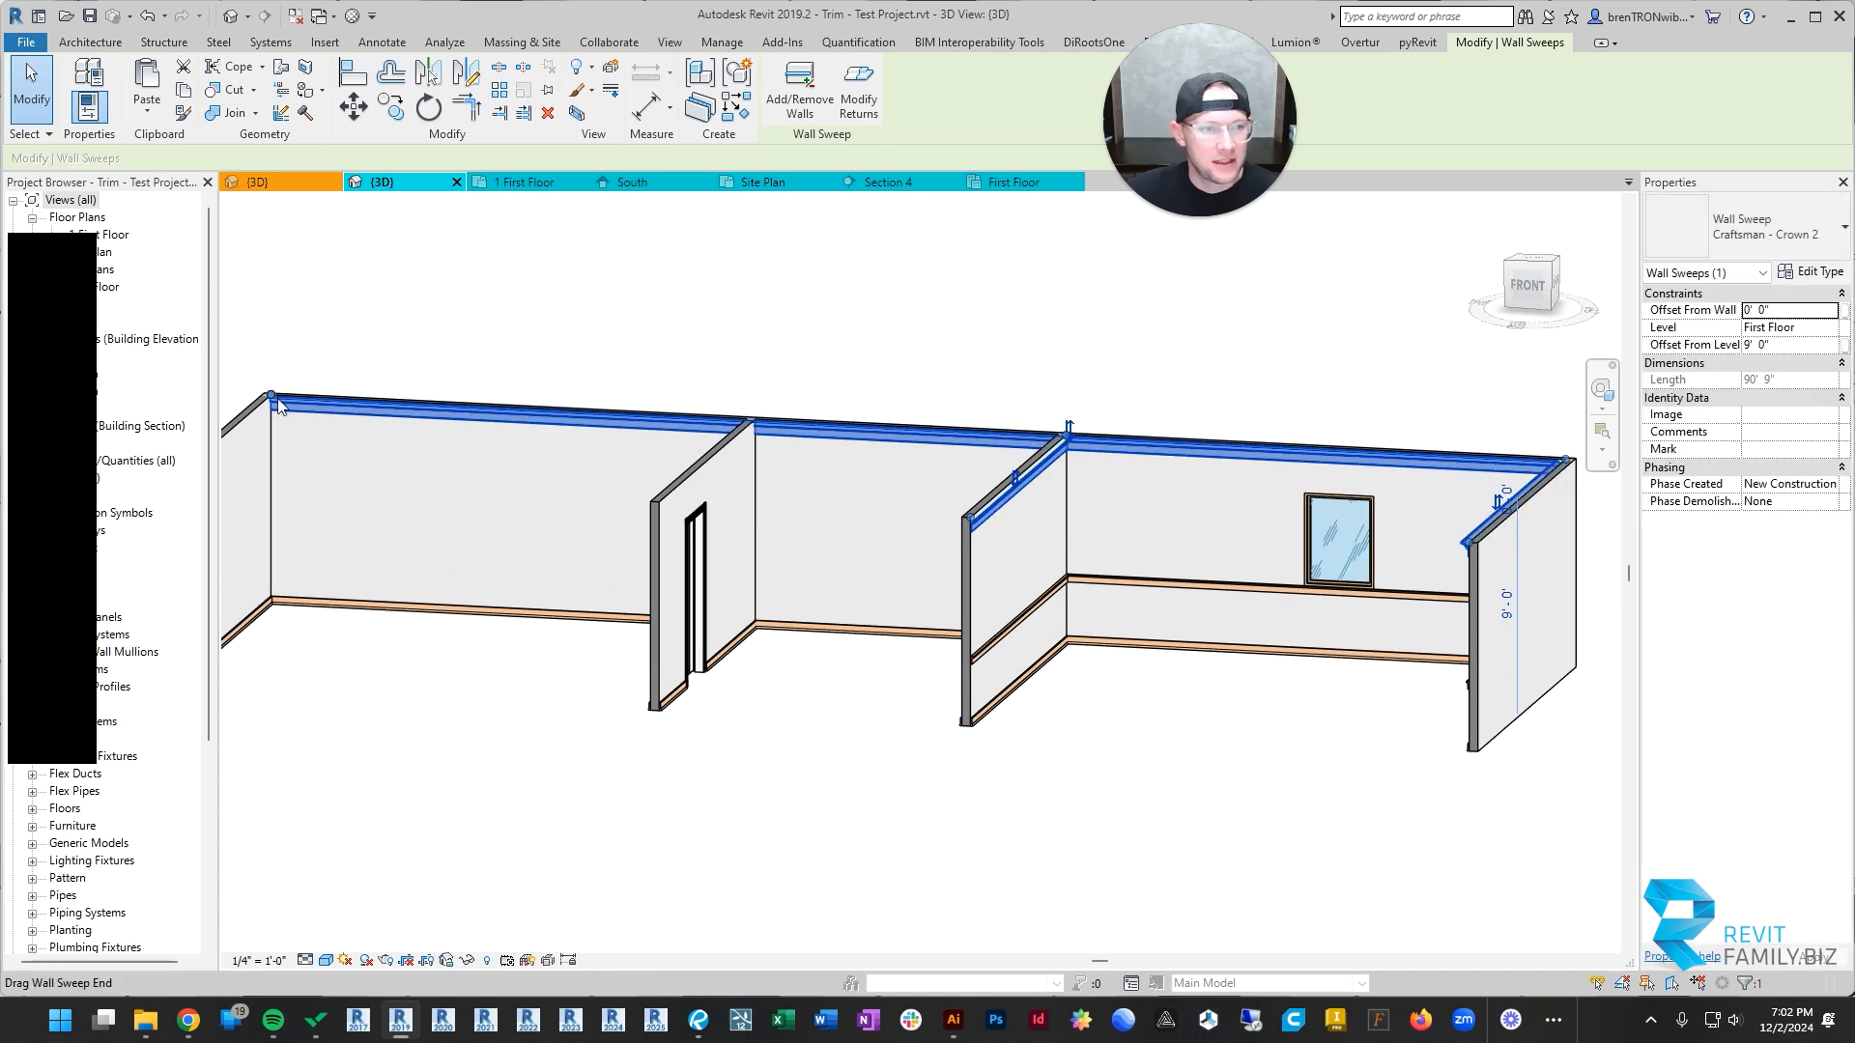
pyautogui.moveTo(933, 424); pyautogui.dragTo(1067, 437)
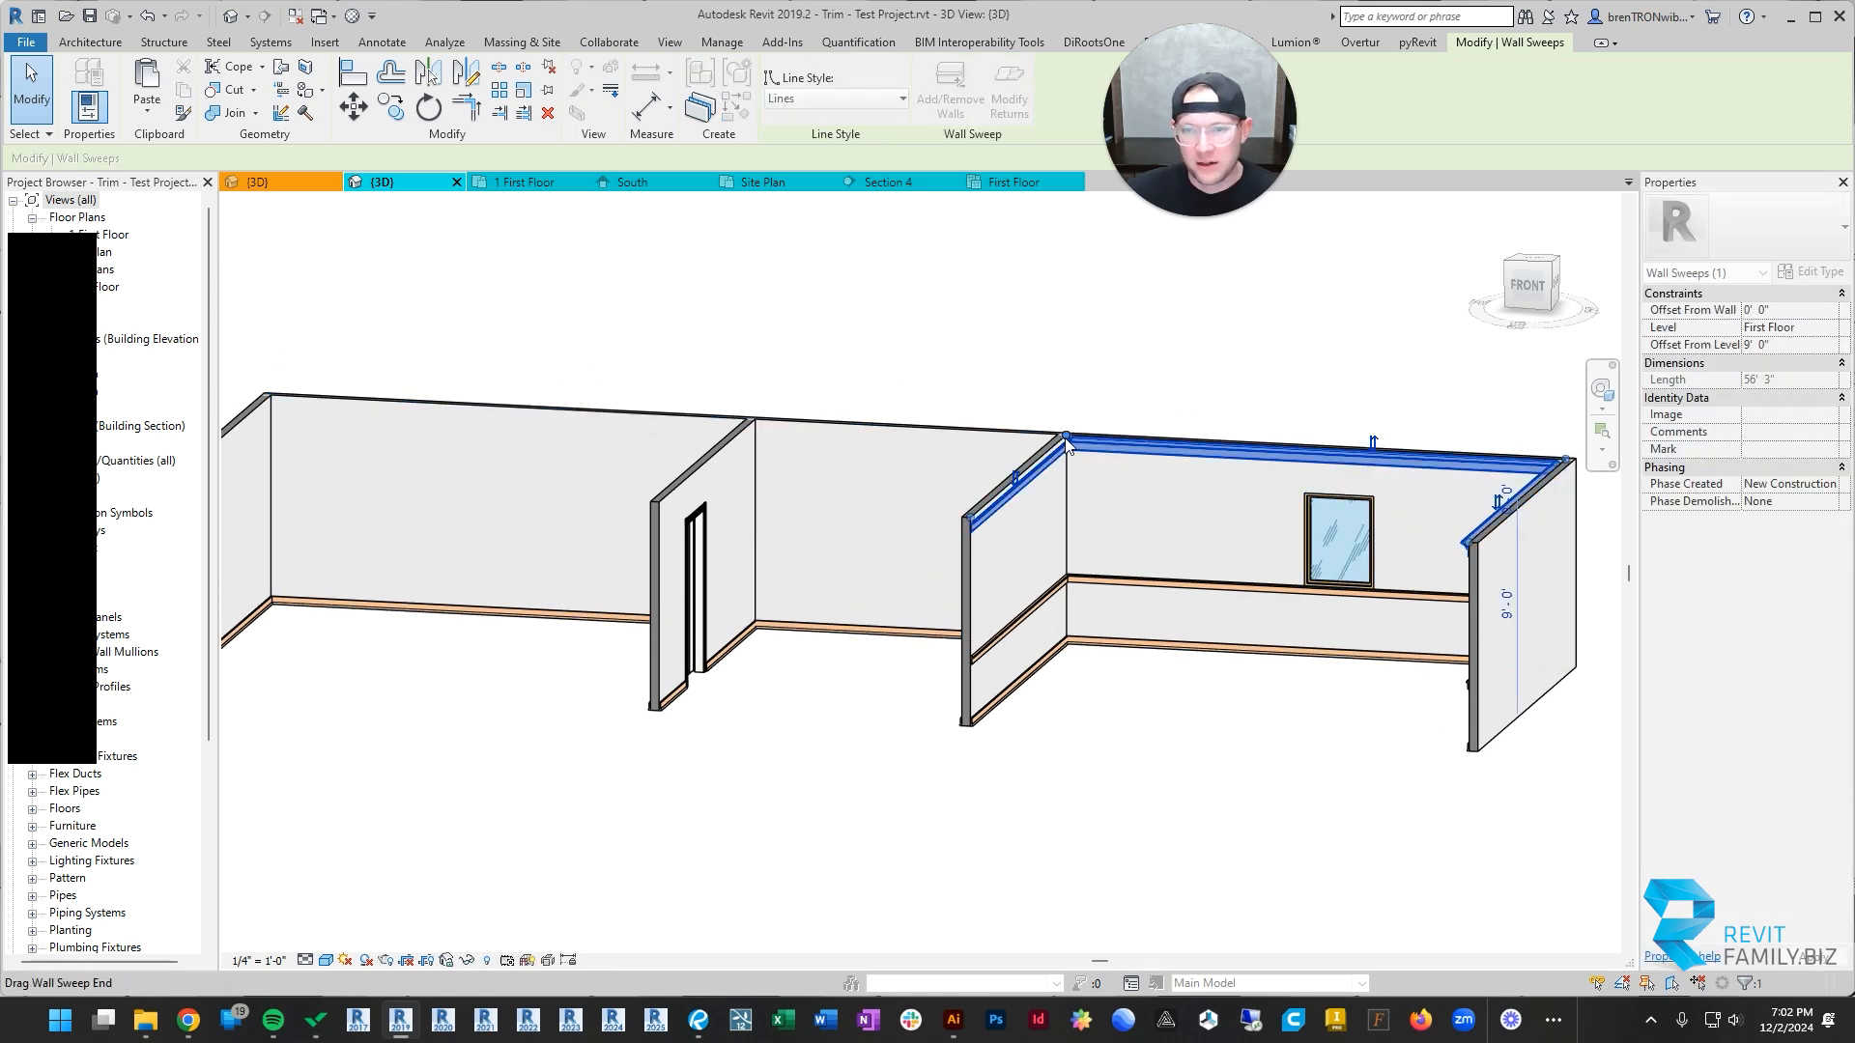
pyautogui.scroll(3, 1059, 444)
pyautogui.press('Escape')
pyautogui.scroll(-3, 1180, 446)
pyautogui.keyDown('shift'); pyautogui.moveTo(1273, 669); pyautogui.dragTo(1415, 560, button='middle'); pyautogui.keyUp('shift')
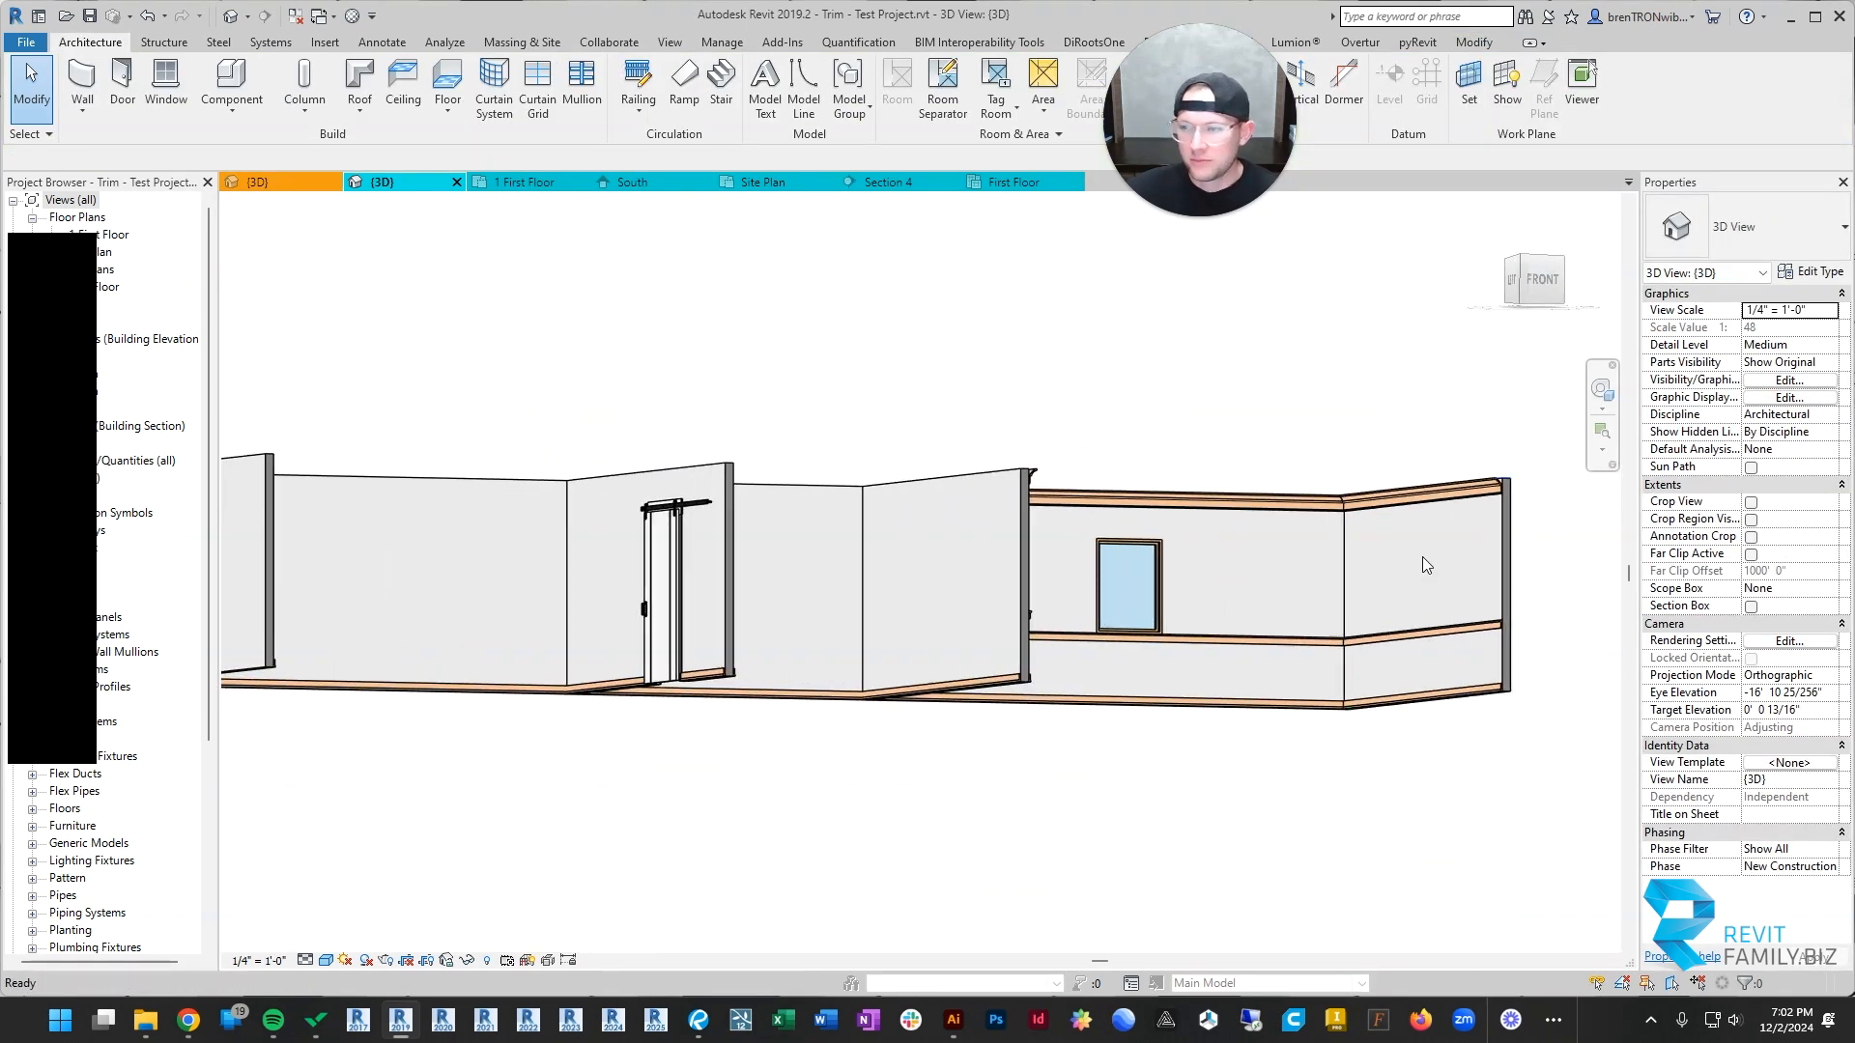
pyautogui.scroll(3, 1497, 521)
pyautogui.scroll(-3, 1234, 498)
pyautogui.scroll(-4, 1232, 492)
pyautogui.keyDown('shift'); pyautogui.moveTo(1185, 500); pyautogui.dragTo(869, 562, button='middle'); pyautogui.keyUp('shift')
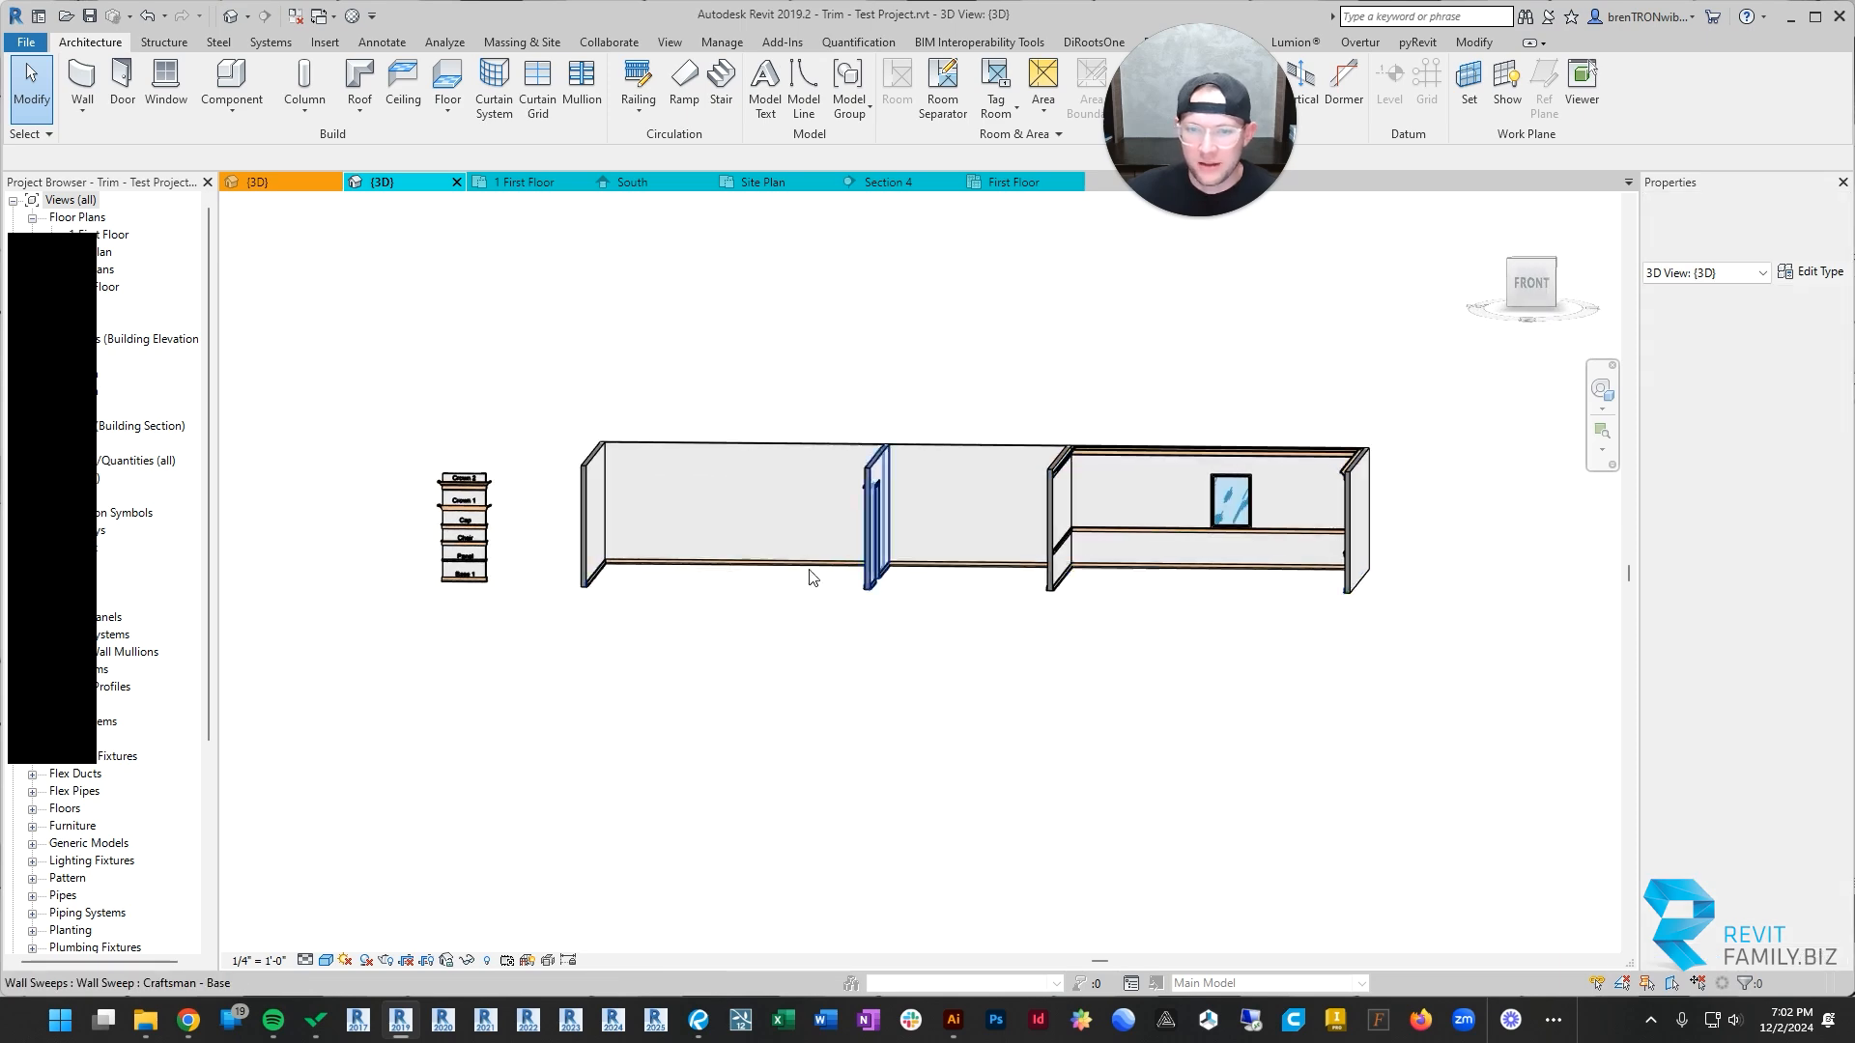
pyautogui.scroll(4, 452, 514)
pyautogui.click(460, 525)
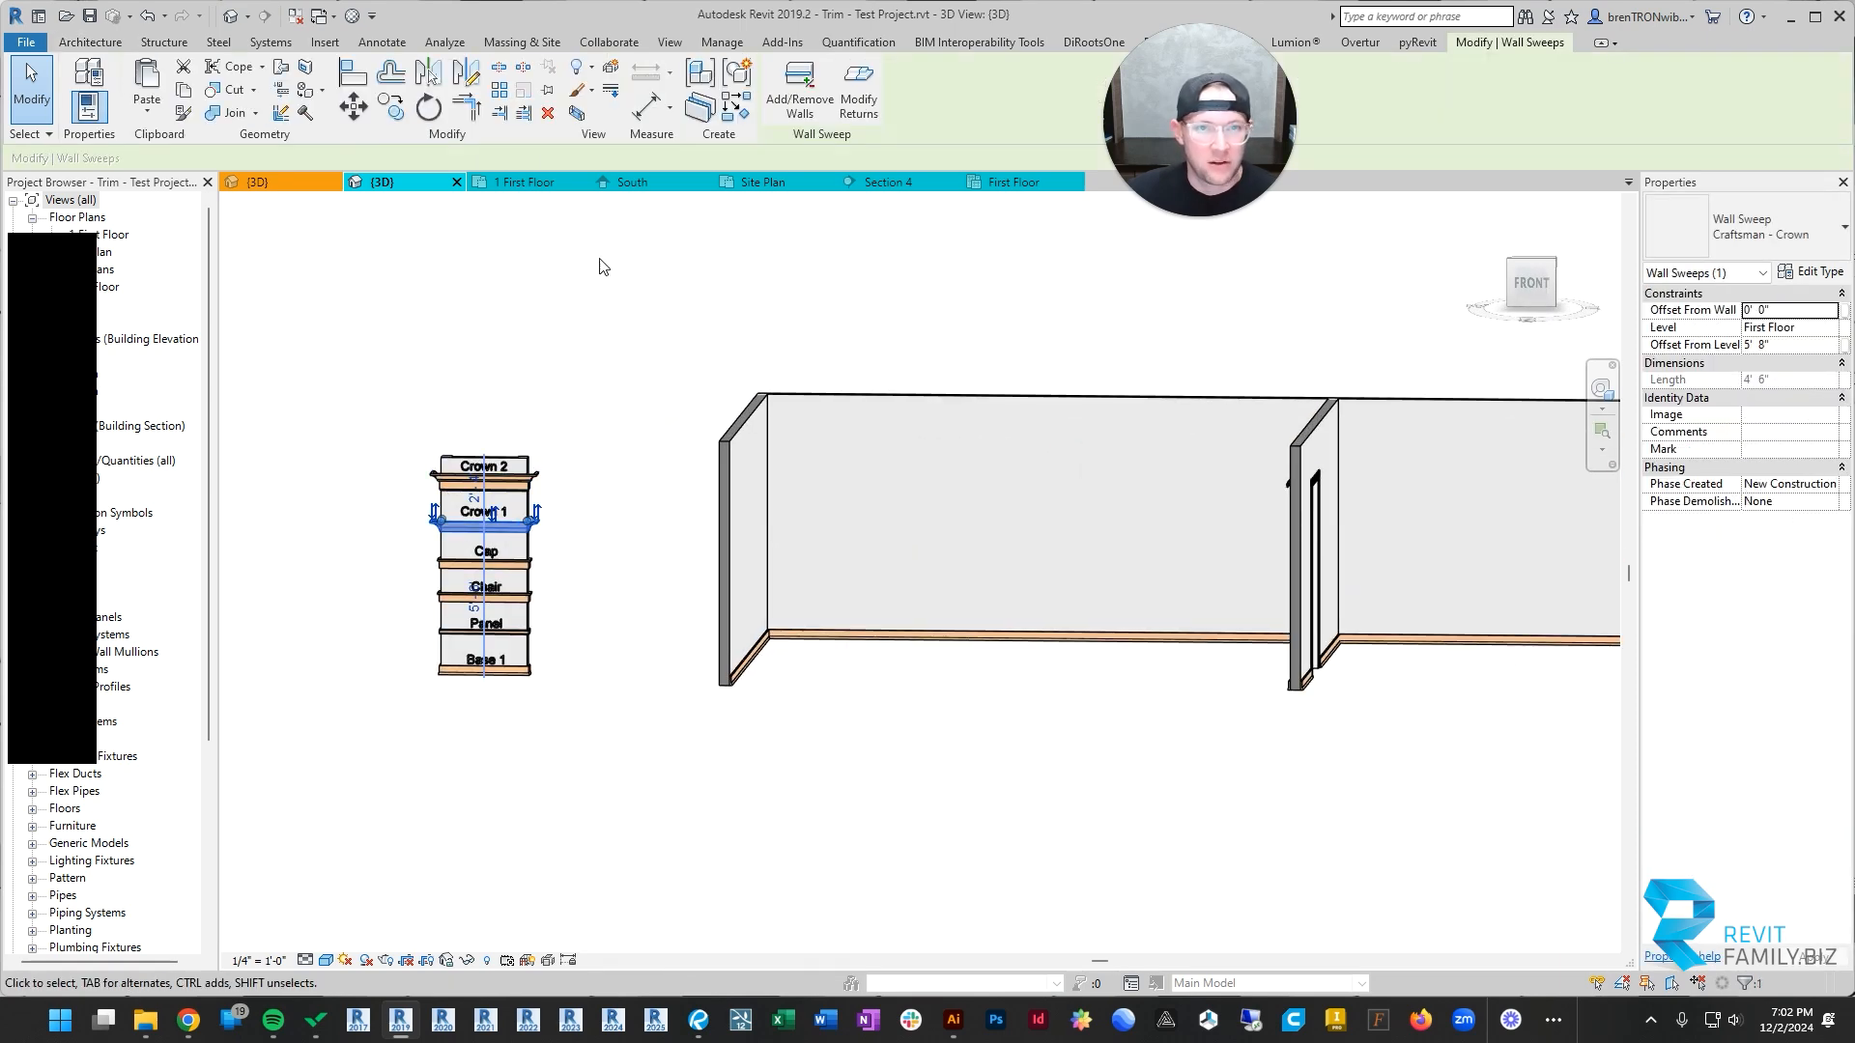
pyautogui.click(734, 109)
pyautogui.keyDown('shift'); pyautogui.moveTo(1062, 592); pyautogui.dragTo(773, 531, button='middle'); pyautogui.keyUp('shift')
pyautogui.scroll(3, 710, 510)
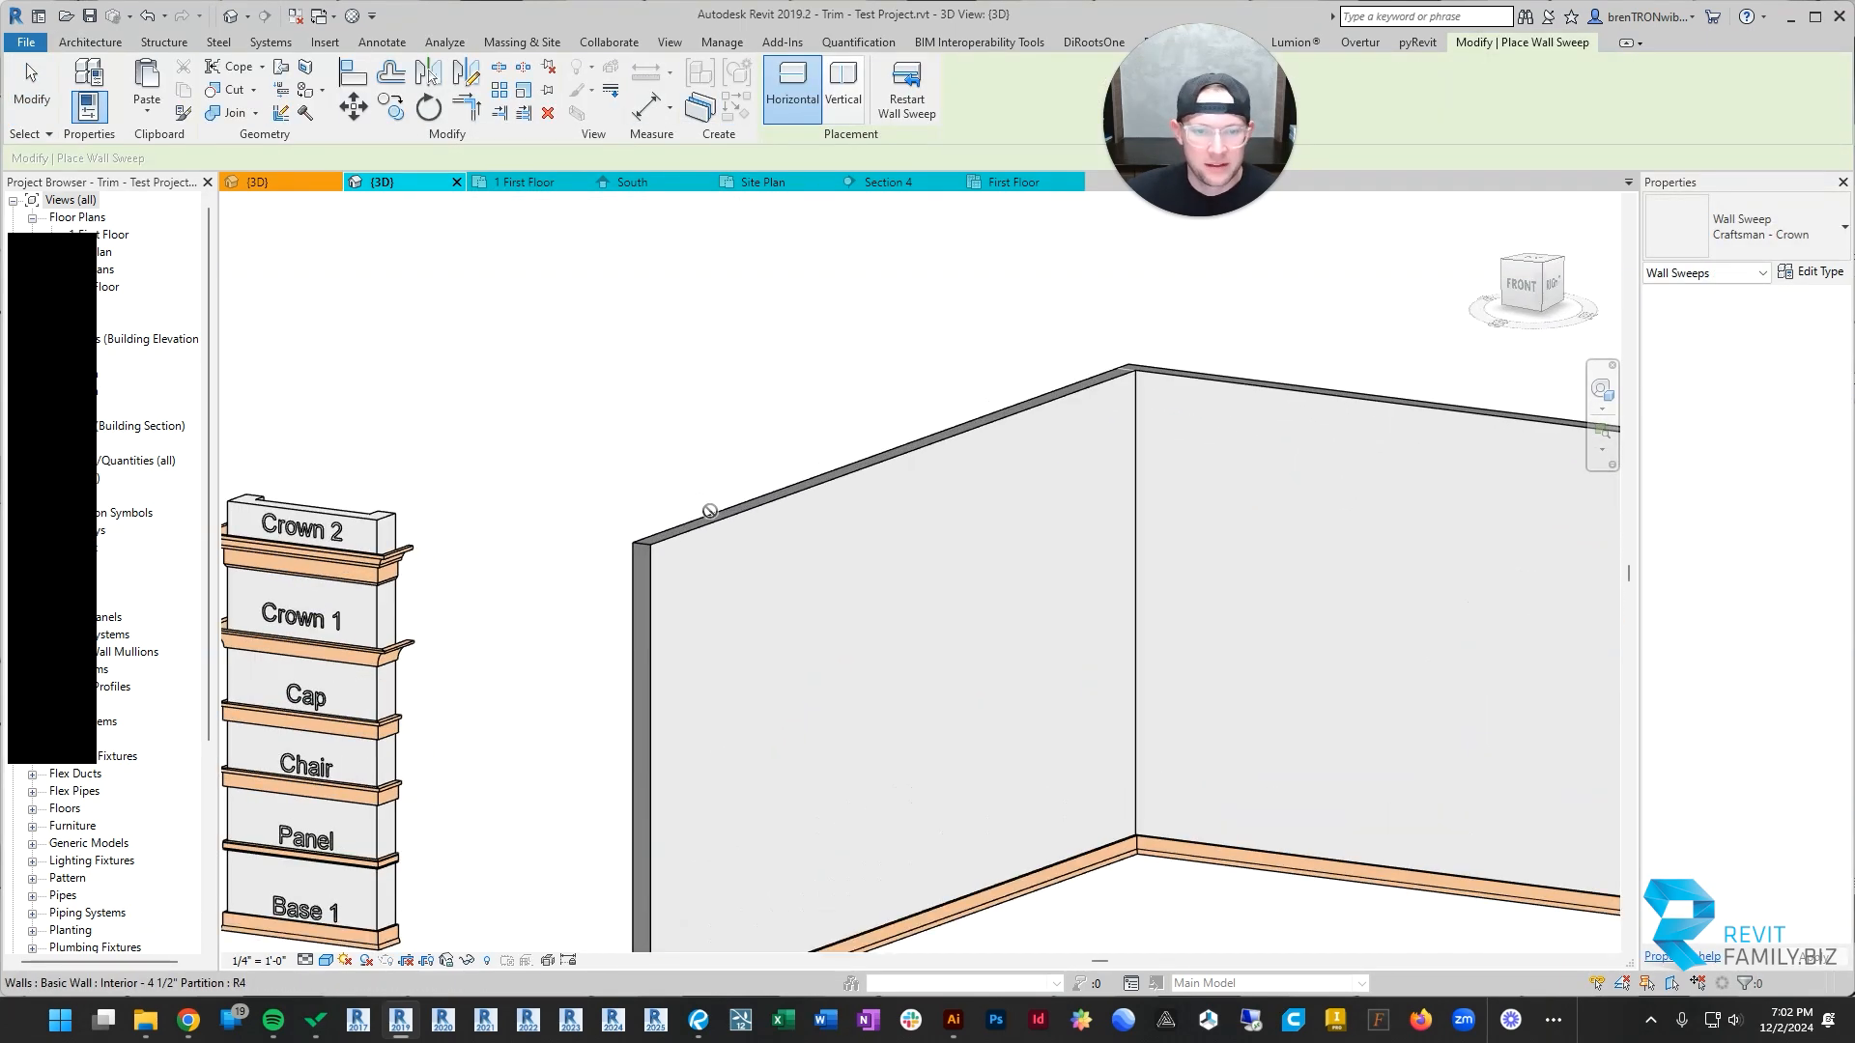
pyautogui.click(719, 528)
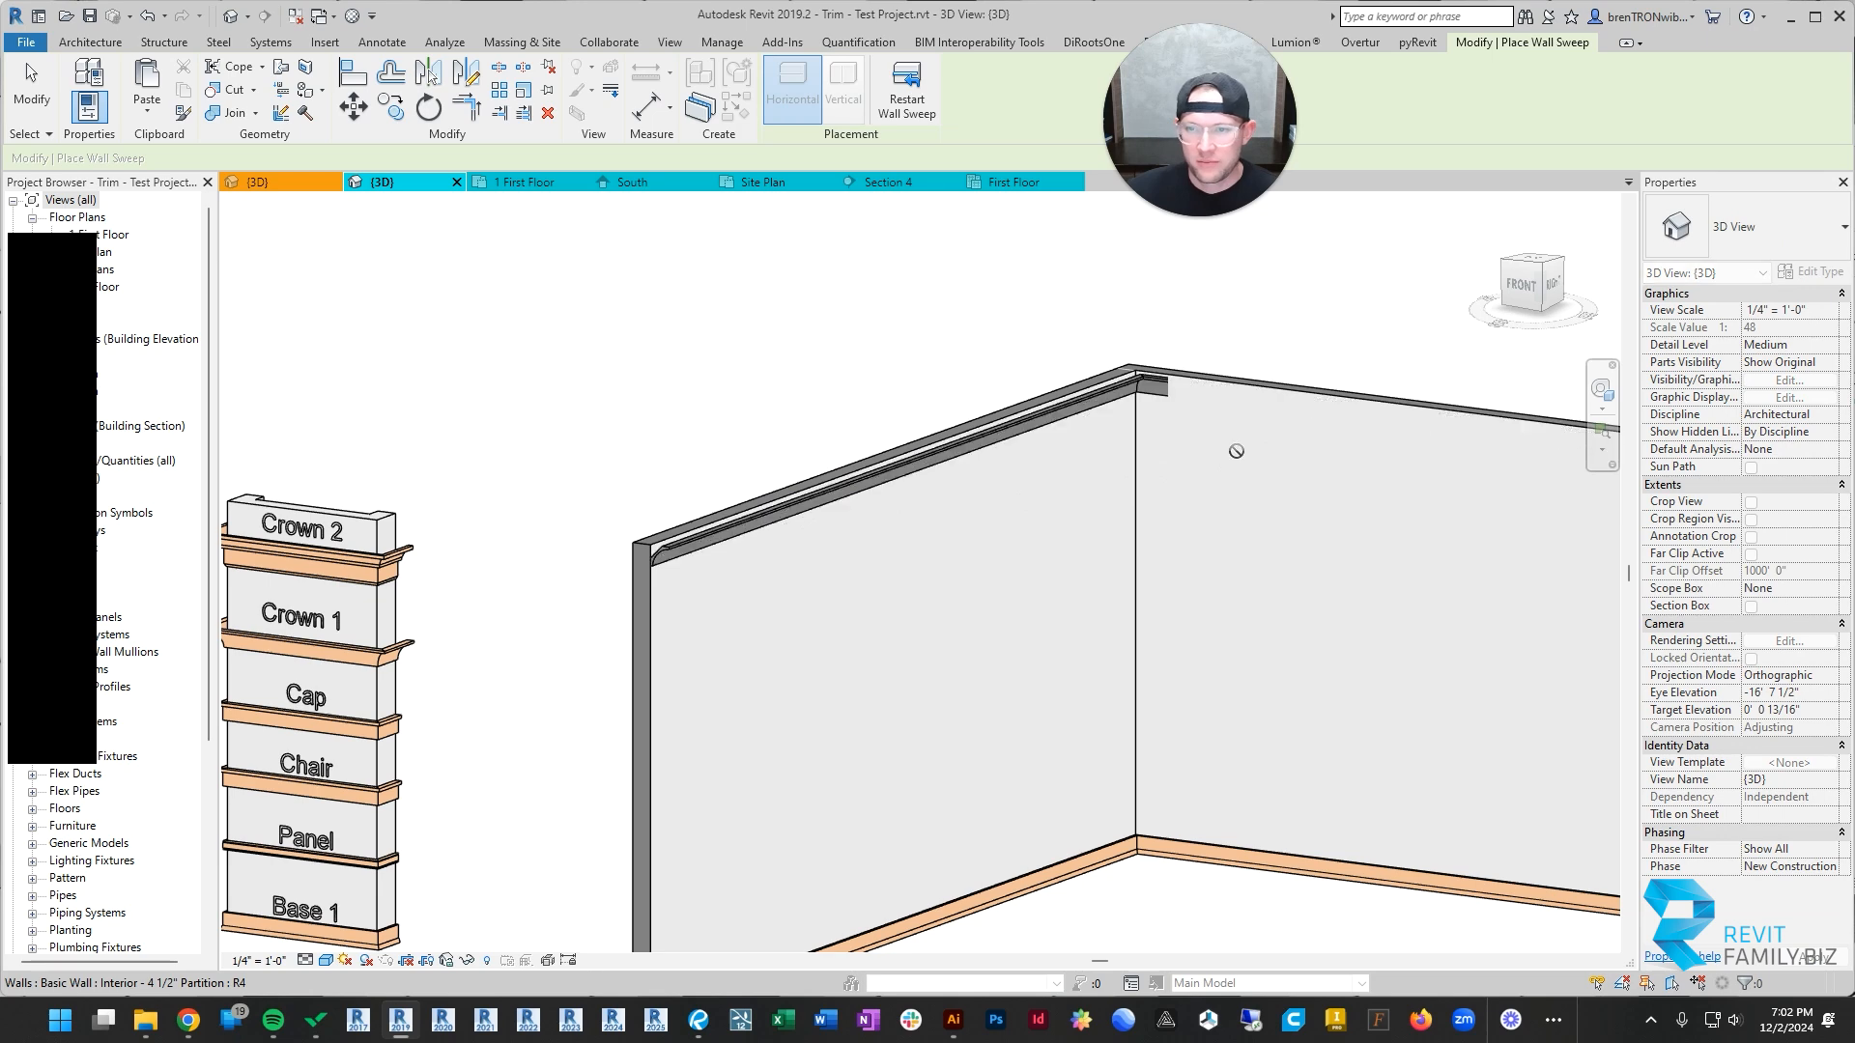
pyautogui.scroll(-3, 1236, 451)
pyautogui.keyDown('shift'); pyautogui.moveTo(1255, 522); pyautogui.dragTo(1092, 430, button='middle'); pyautogui.keyUp('shift')
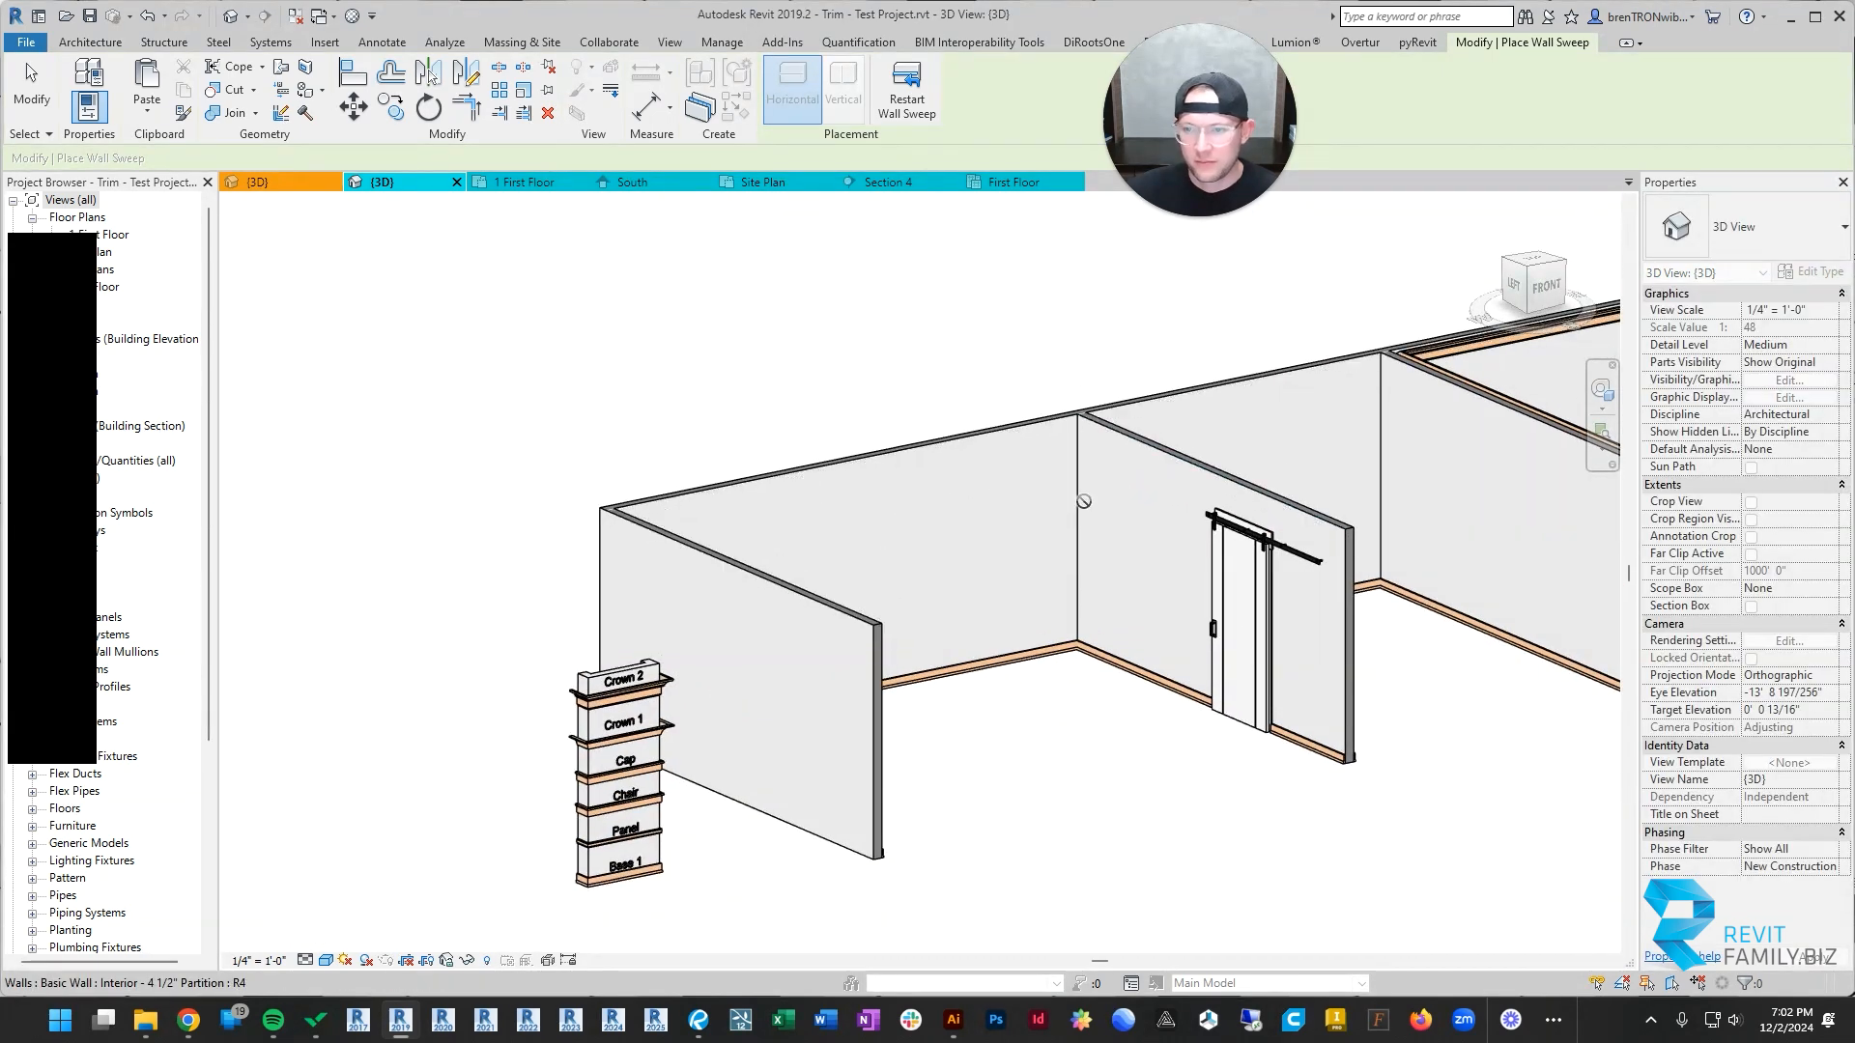
pyautogui.scroll(-3, 1084, 502)
pyautogui.press('Escape')
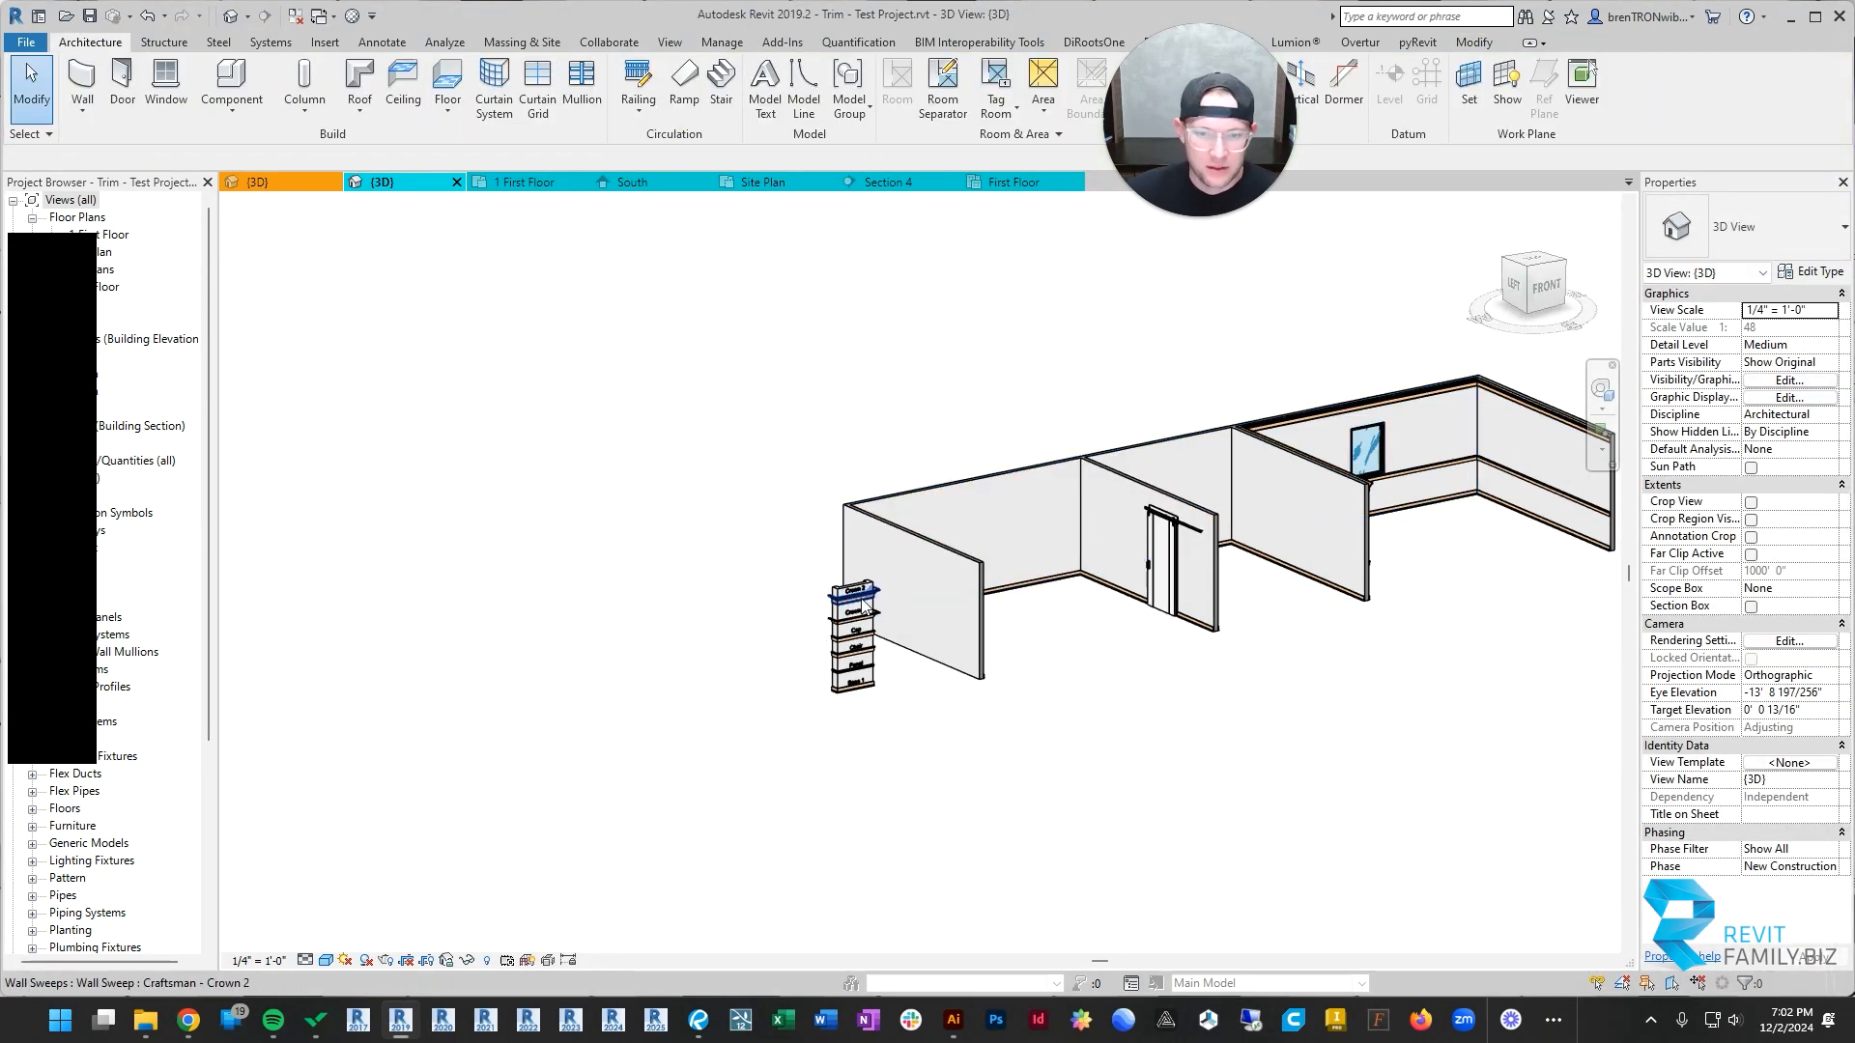
# Step: Place the sample column's Crown 1 profile as a wall sweep on the barn-door room's end wall, back wall and barn-door wall
pyautogui.click(862, 597)
pyautogui.scroll(2, 863, 597)
pyautogui.press('Escape')
pyautogui.click(869, 628)
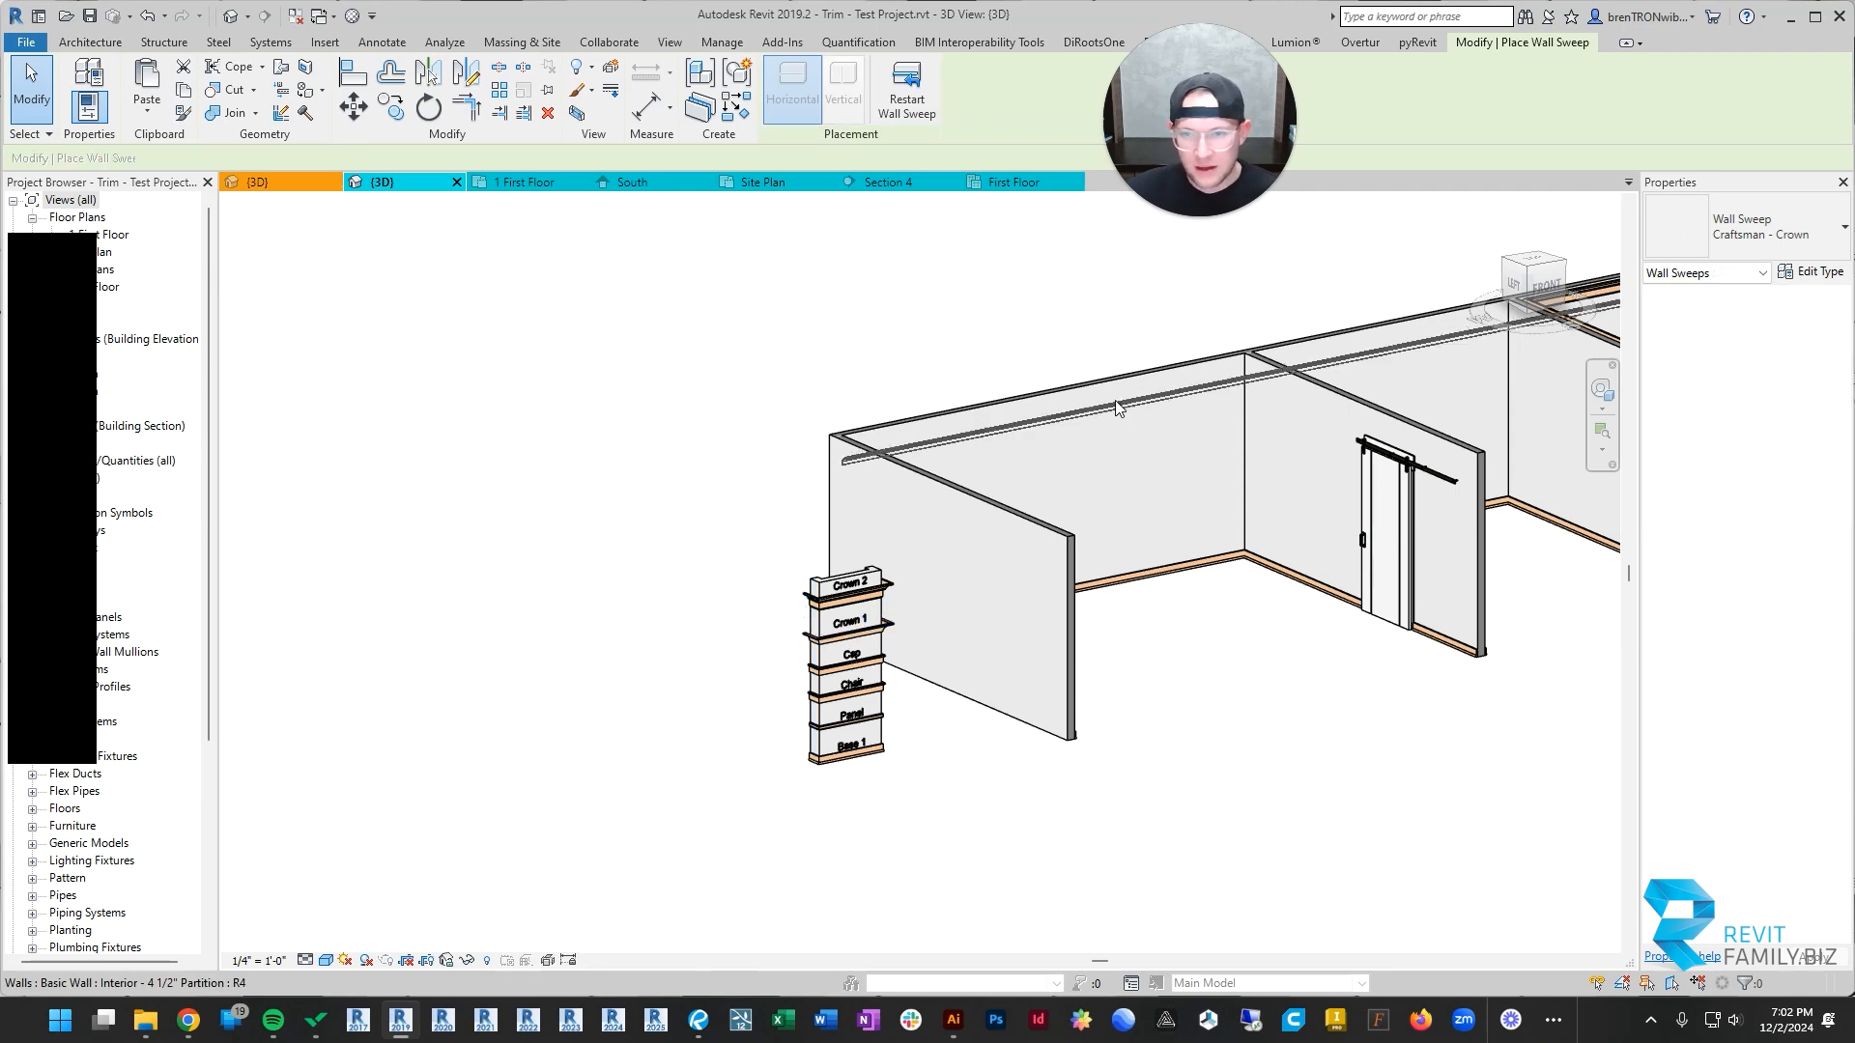
pyautogui.keyDown('shift'); pyautogui.moveTo(1123, 388); pyautogui.dragTo(870, 604, button='middle'); pyautogui.keyUp('shift')
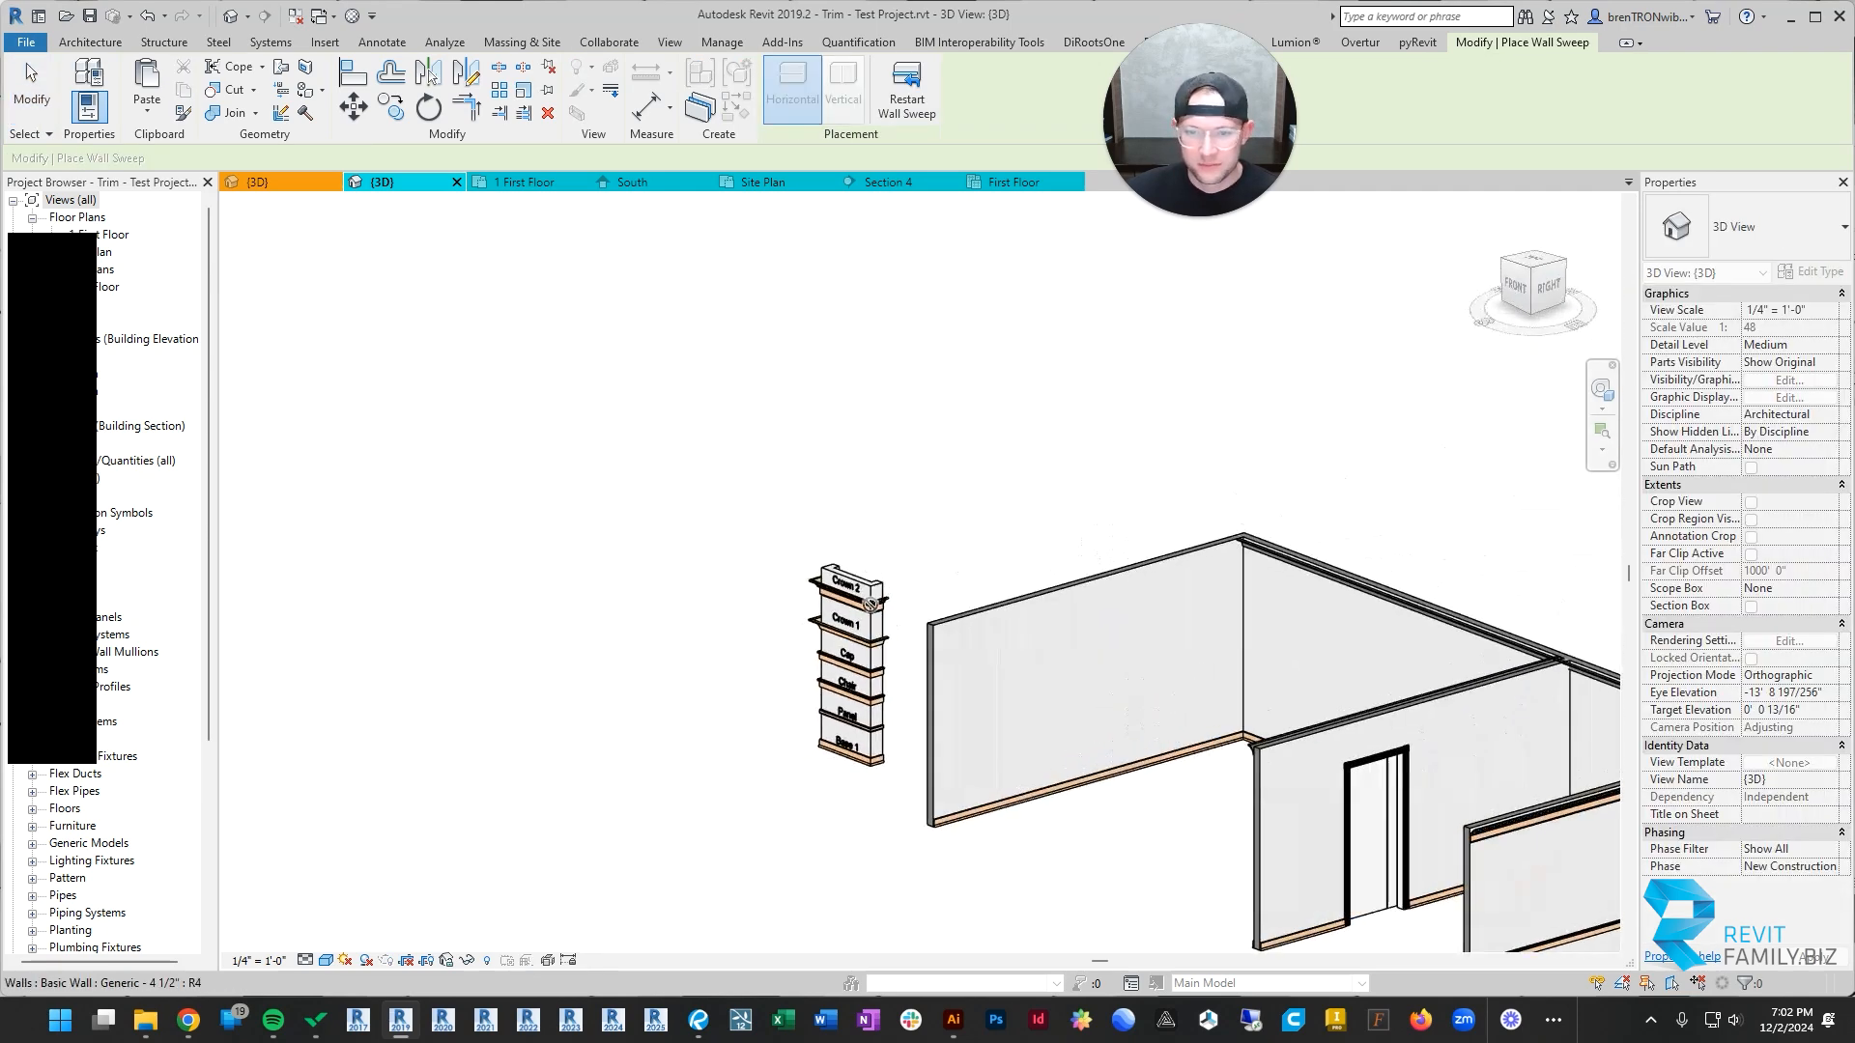
pyautogui.press('Escape')
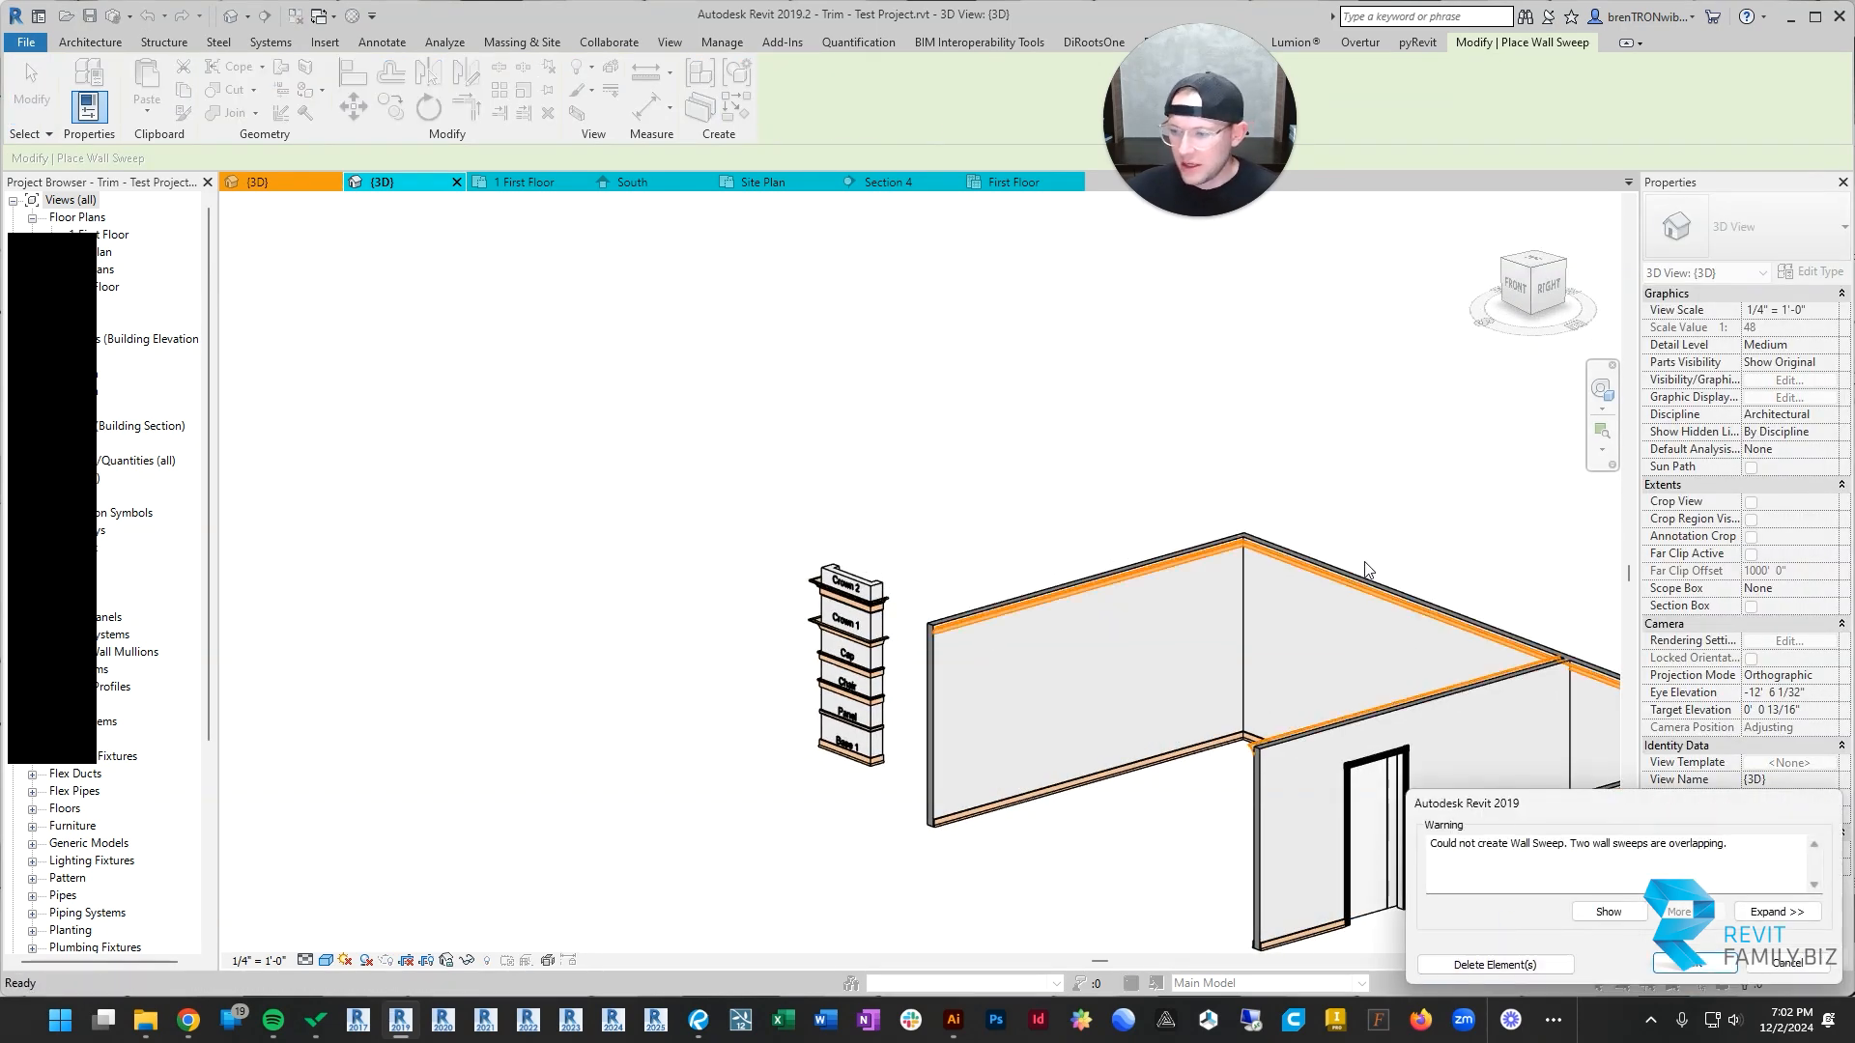
pyautogui.moveTo(1366, 569); pyautogui.dragTo(1090, 498, button='middle')
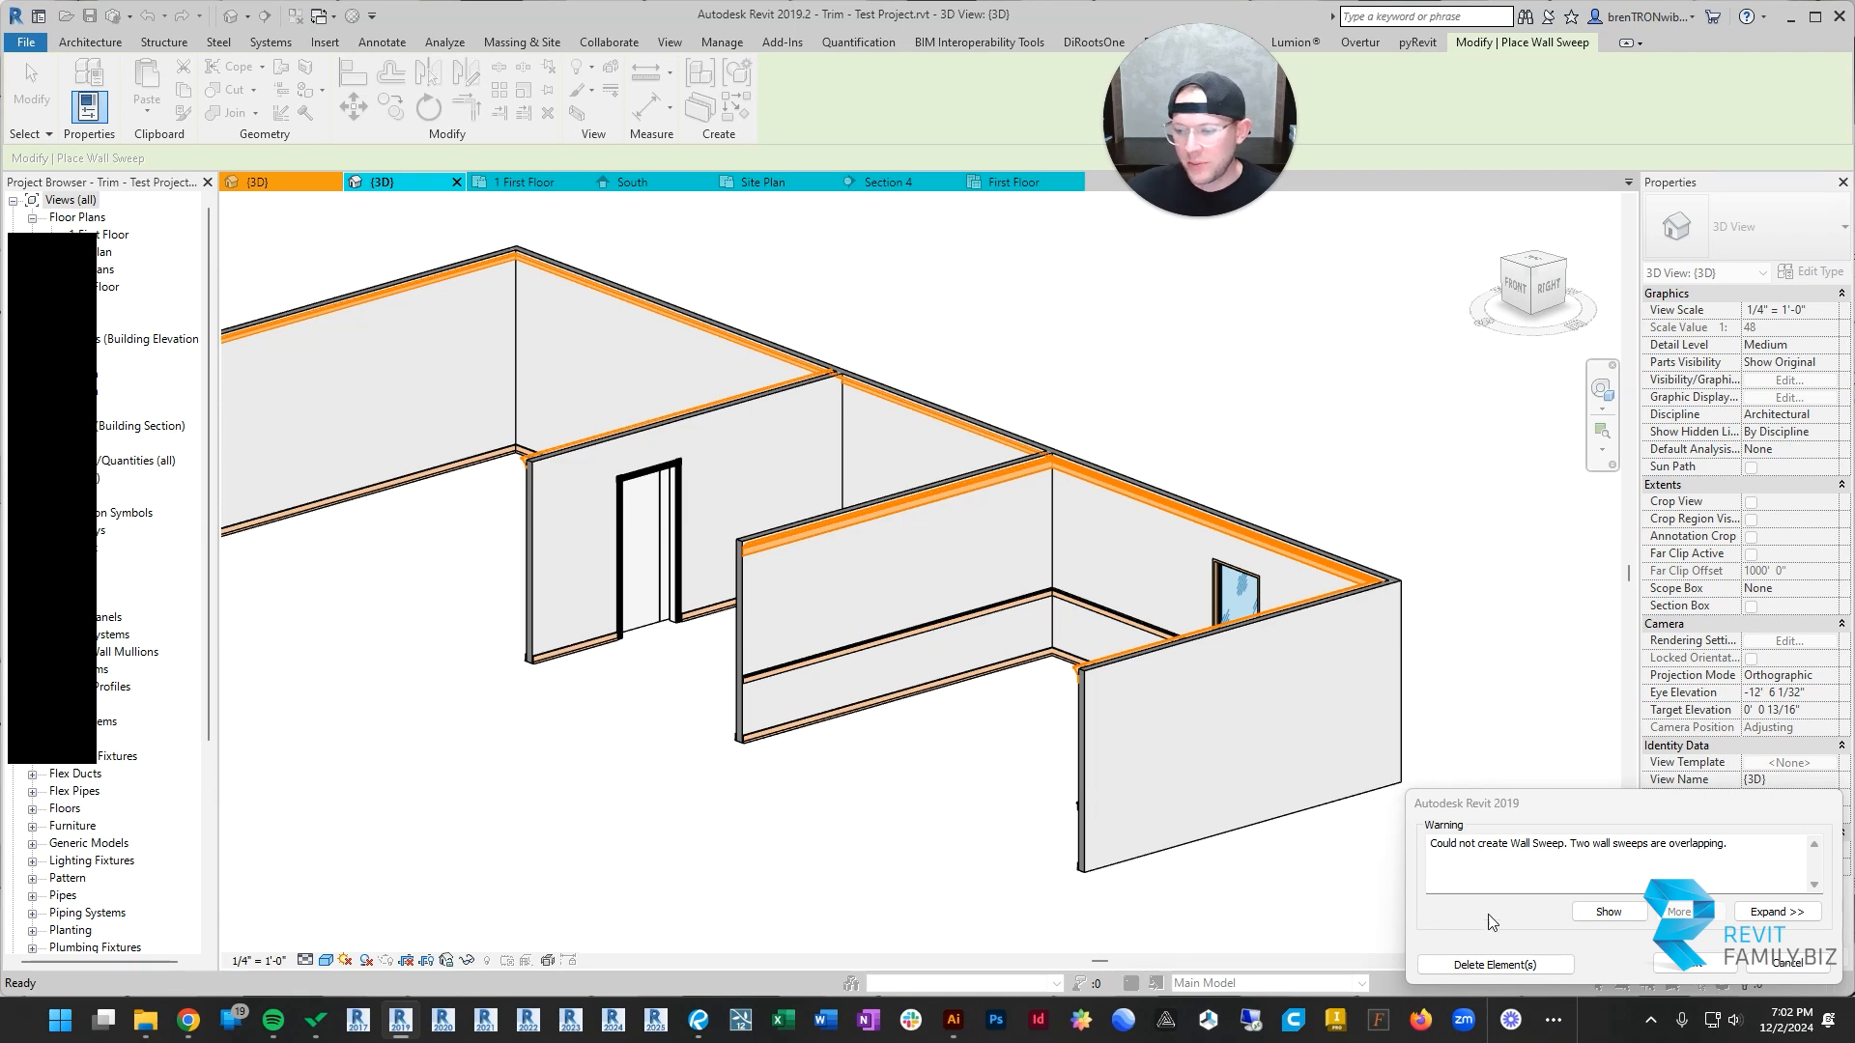
pyautogui.click(1692, 965)
# Step: Shorten the Crown 1 run along the back wall so it ends at the barn-door wall corner
pyautogui.moveTo(761, 558)
pyautogui.keyDown('shift'); pyautogui.mouseDown(button='middle')
pyautogui.moveTo(965, 530)
pyautogui.moveTo(1092, 559)
pyautogui.moveTo(745, 569)
pyautogui.mouseUp(button='middle'); pyautogui.keyUp('shift')
pyautogui.click(742, 576)
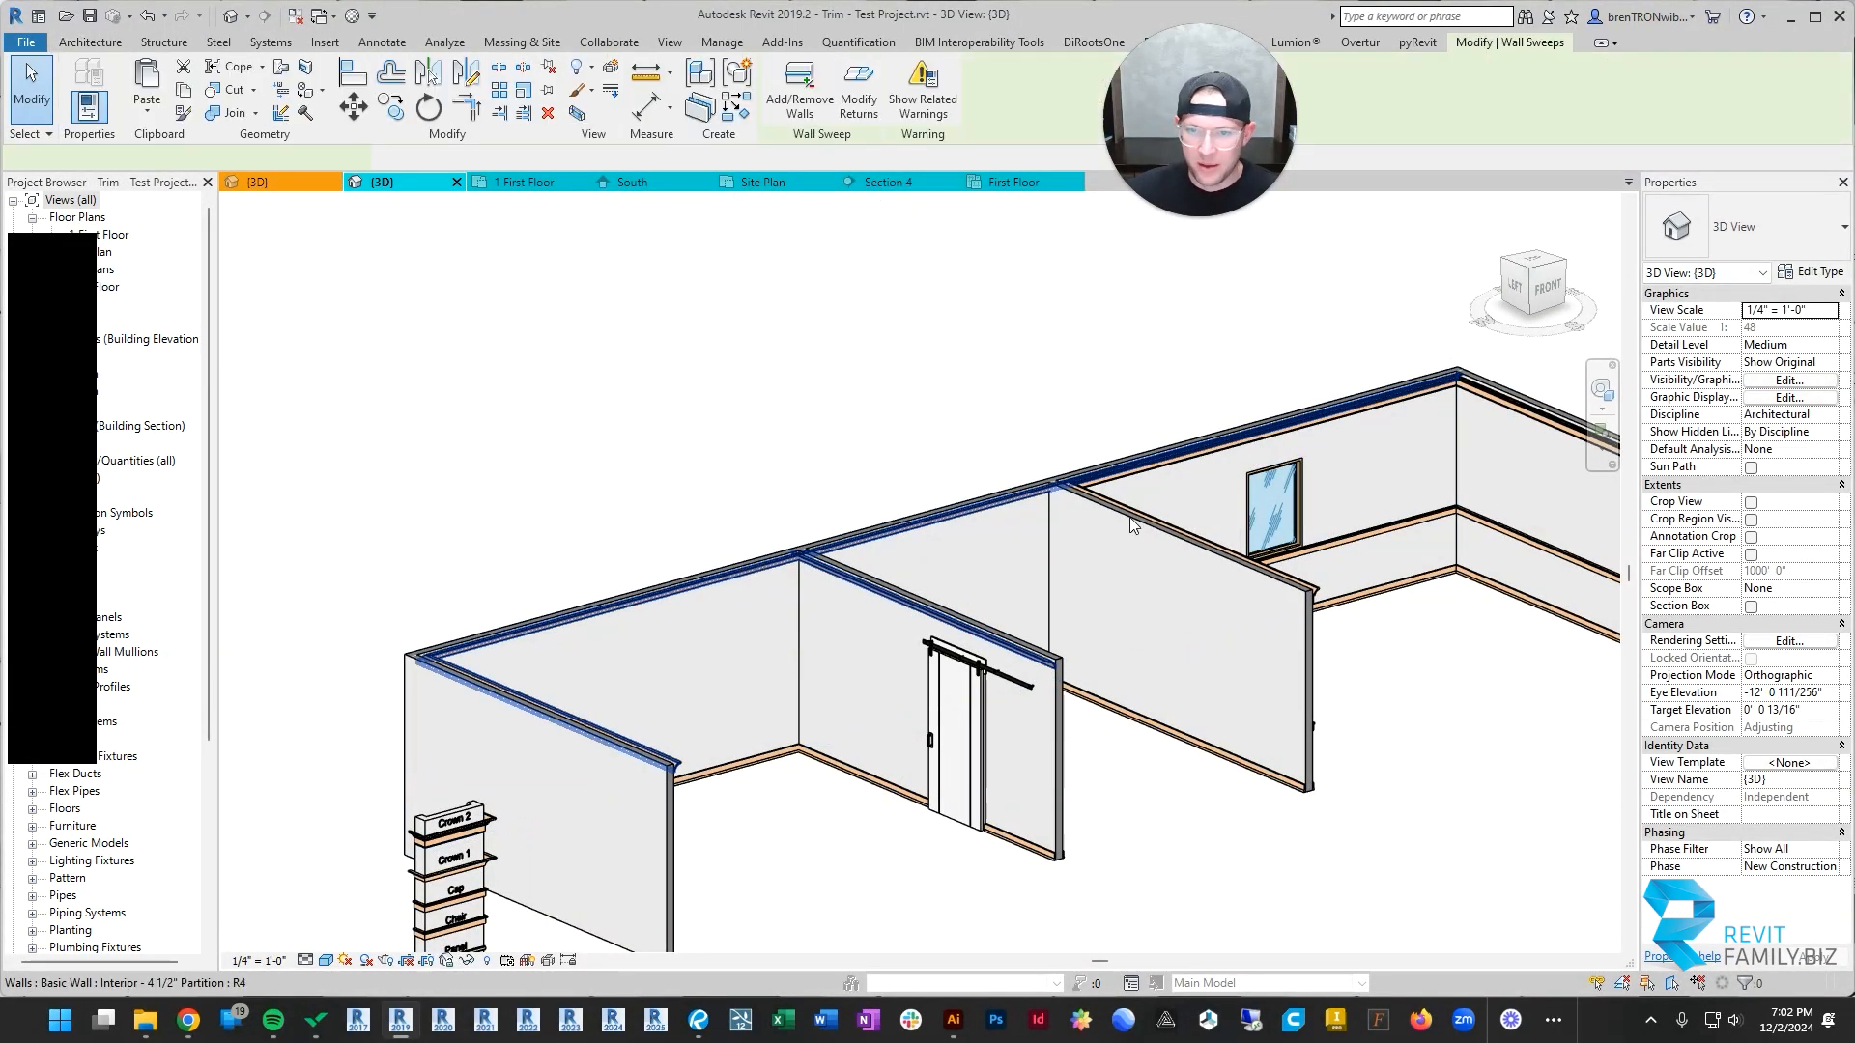
pyautogui.moveTo(1461, 374); pyautogui.dragTo(764, 609)
pyautogui.click(1141, 792)
pyautogui.keyDown('shift'); pyautogui.moveTo(1141, 792); pyautogui.dragTo(1107, 448, button='middle'); pyautogui.keyUp('shift')
pyautogui.keyDown('shift'); pyautogui.moveTo(1238, 471); pyautogui.dragTo(776, 434, button='middle'); pyautogui.keyUp('shift')
pyautogui.keyDown('shift'); pyautogui.moveTo(944, 469); pyautogui.dragTo(722, 491, button='middle'); pyautogui.keyUp('shift')
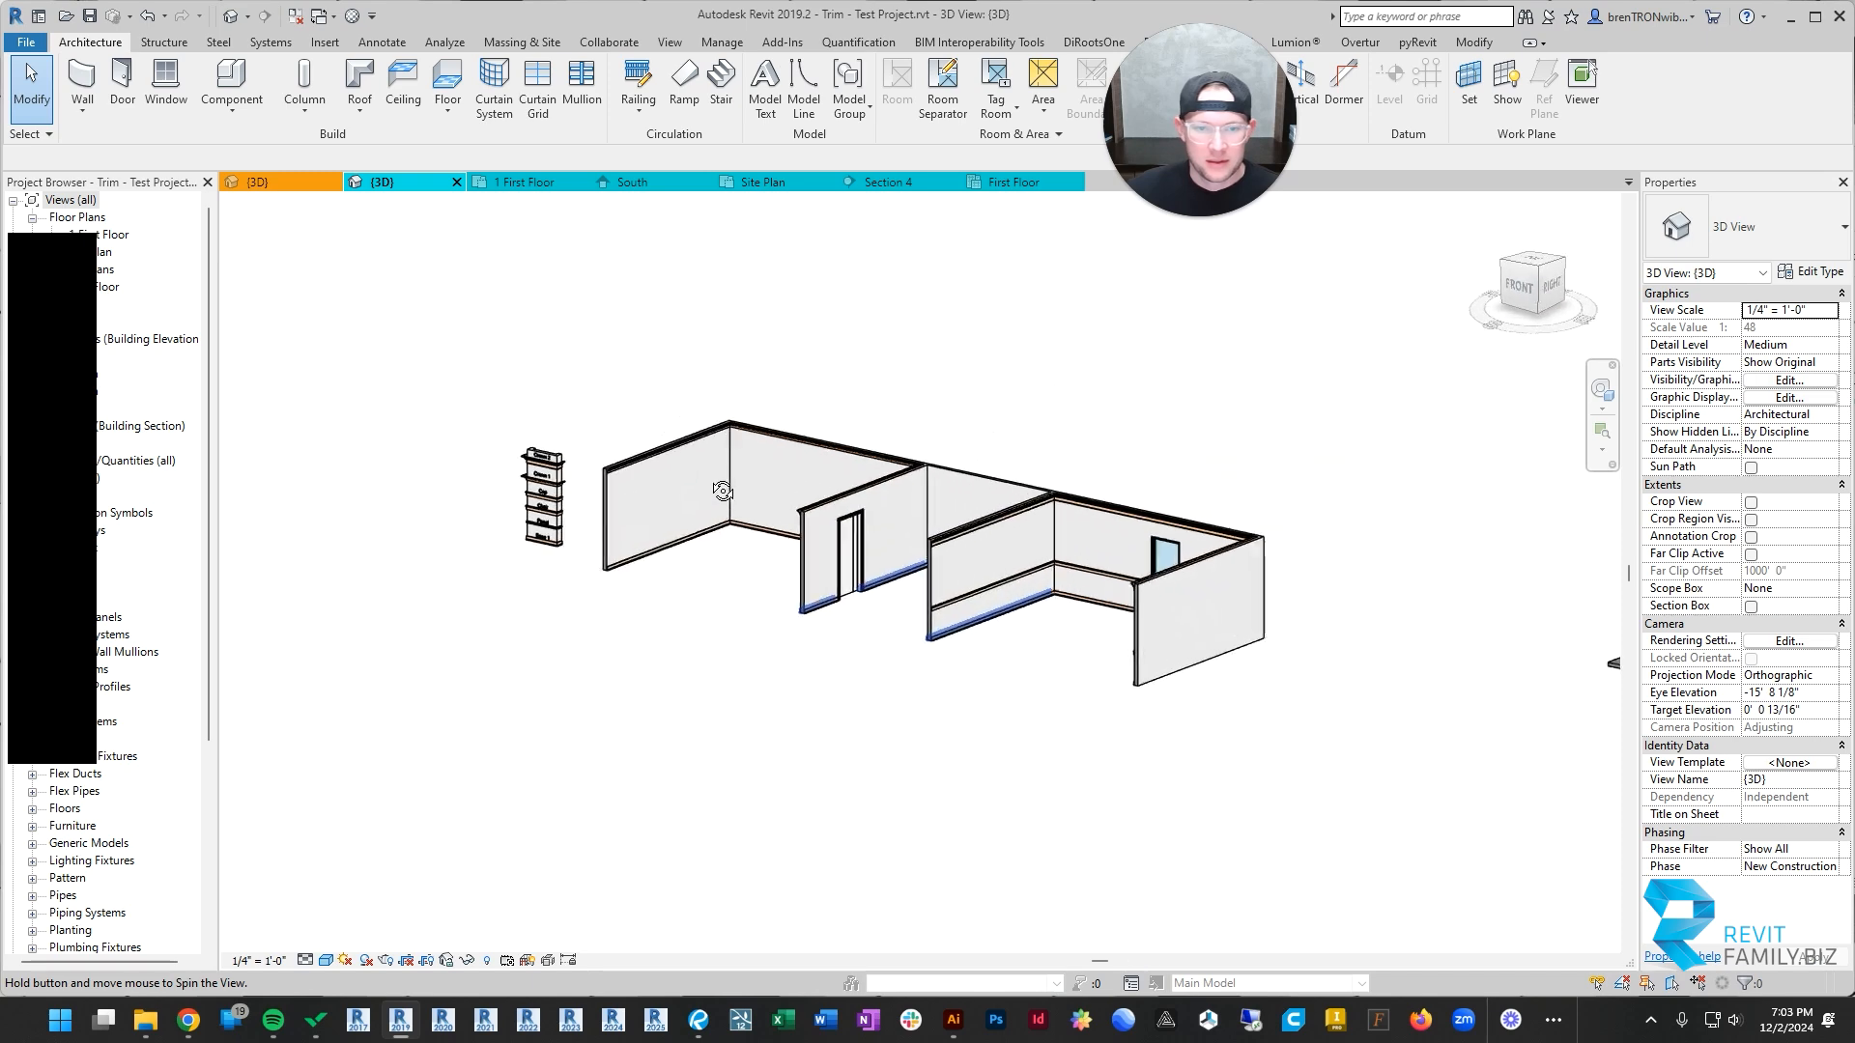
pyautogui.scroll(4, 652, 522)
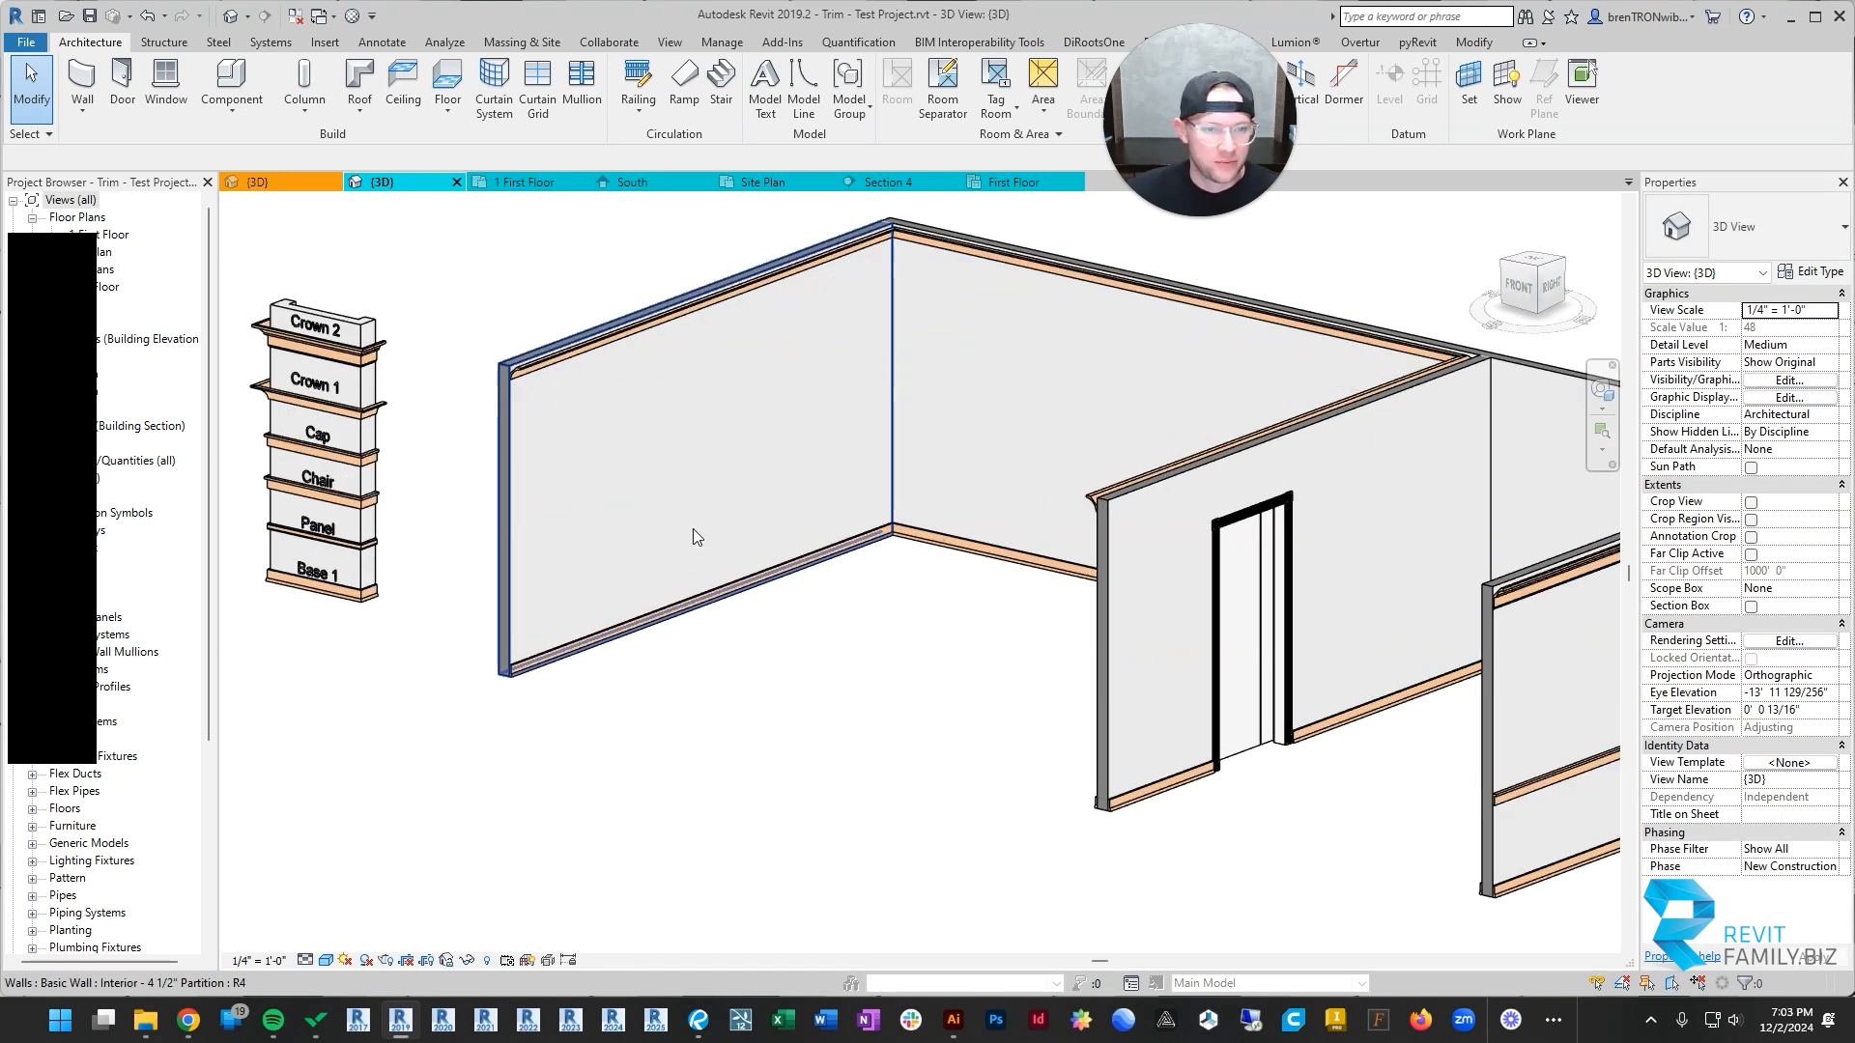
pyautogui.keyDown('shift'); pyautogui.moveTo(607, 606); pyautogui.dragTo(873, 474, button='middle'); pyautogui.keyUp('shift')
# Step: Open the 1 First Floor plan and start a new wall matching the back wall's Interior - 4 1/2" Partition type
pyautogui.click(517, 184)
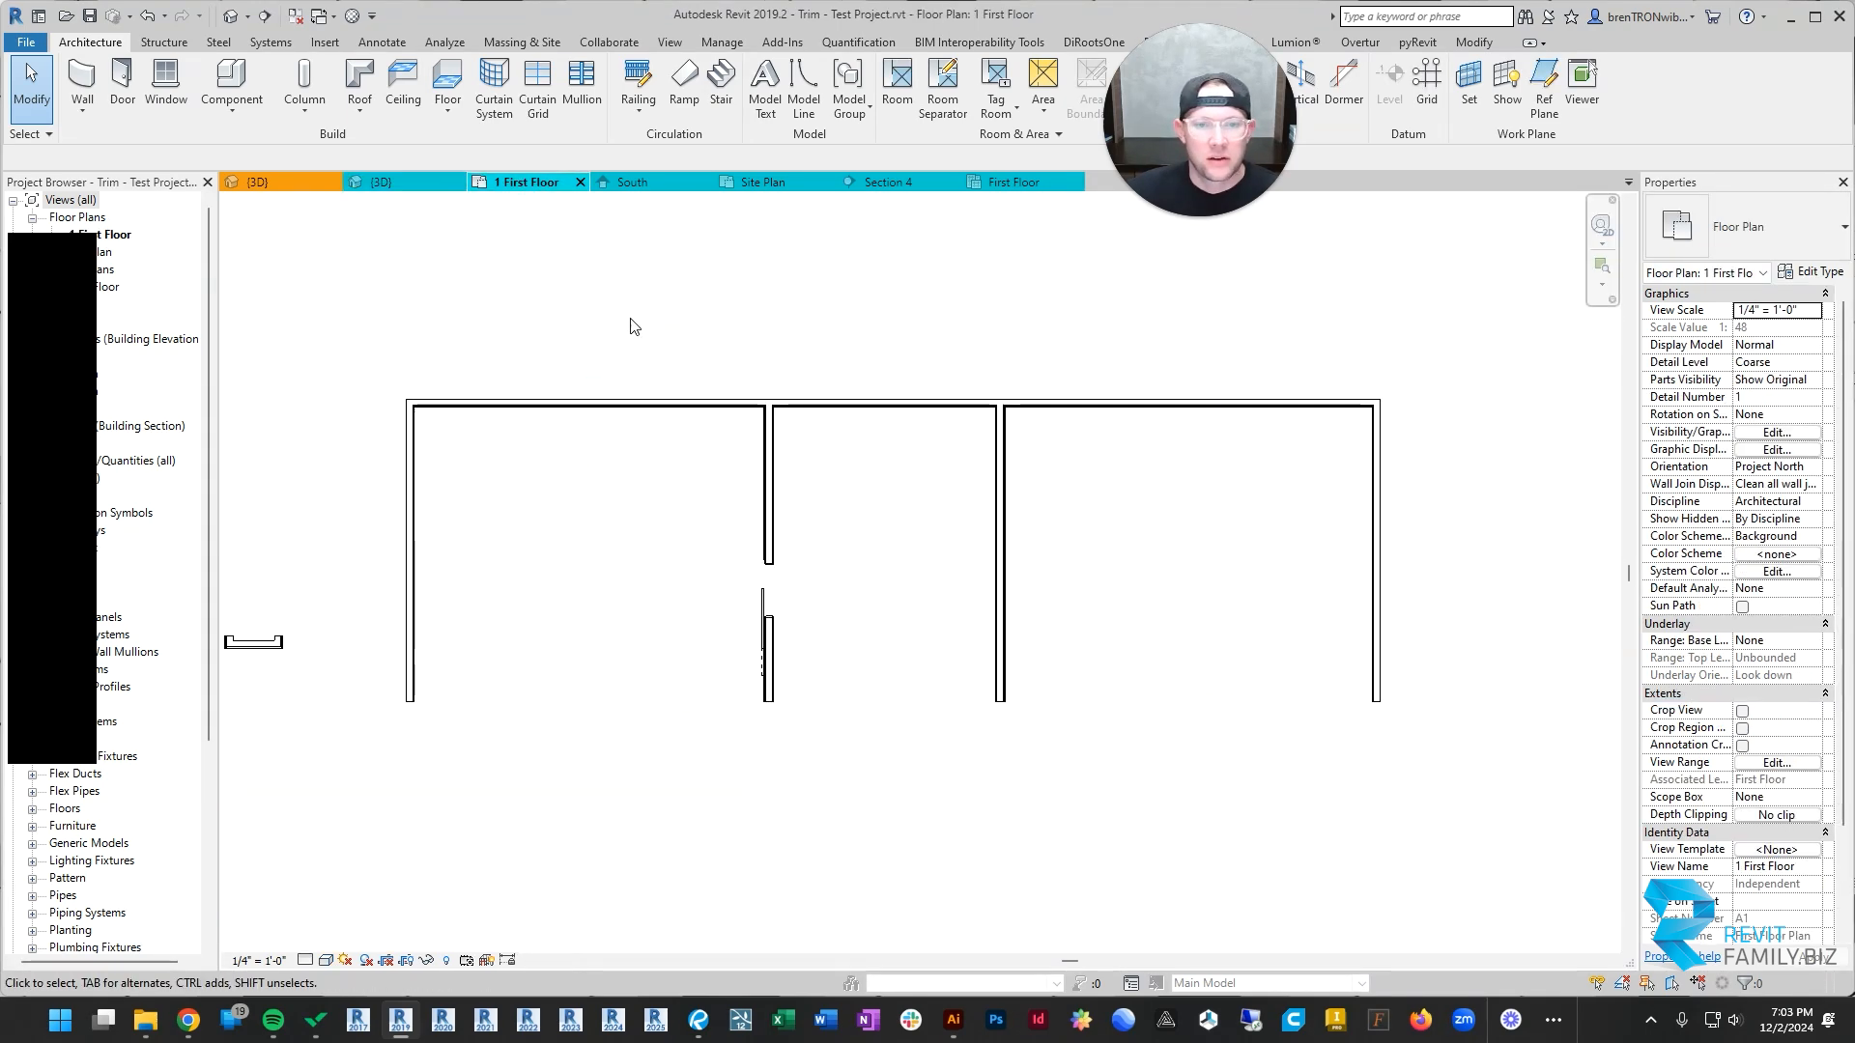
pyautogui.scroll(3, 521, 440)
pyautogui.click(596, 408)
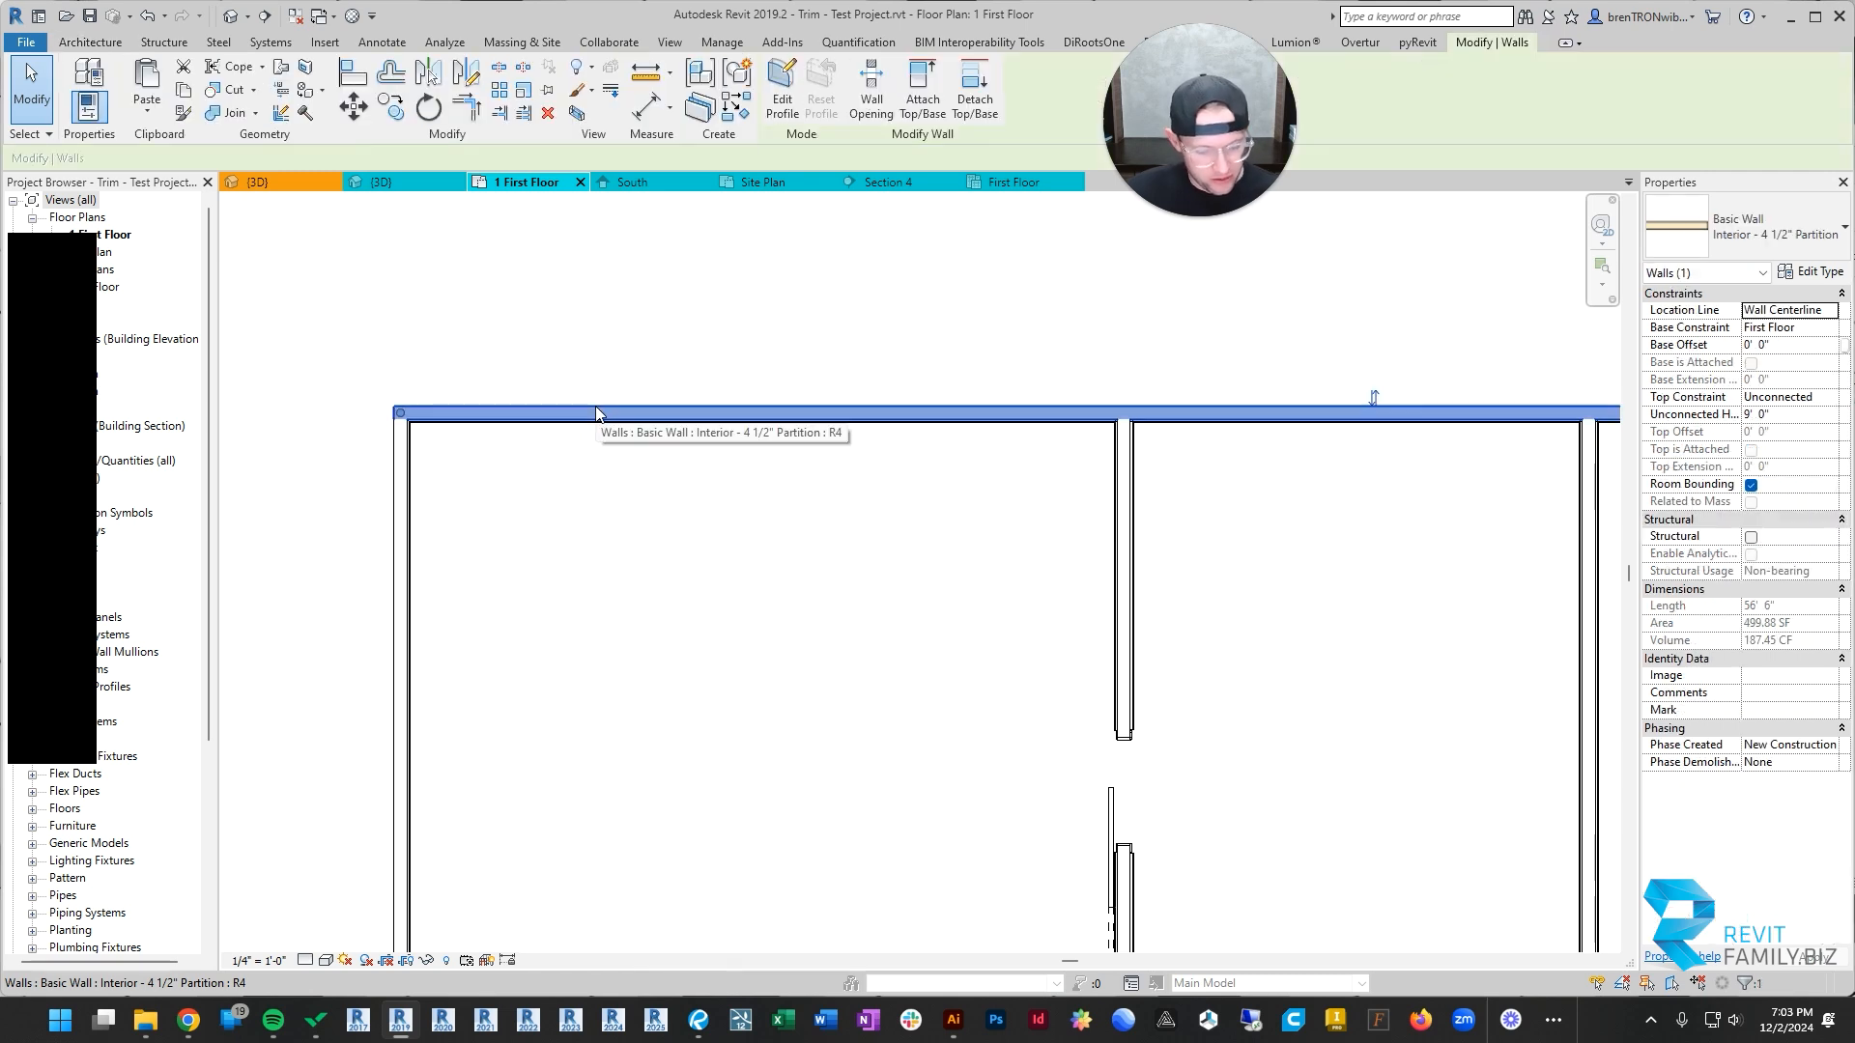
pyautogui.press('c')
pyautogui.press('s')
pyautogui.scroll(3, 583, 417)
pyautogui.click(584, 416)
pyautogui.scroll(-3, 675, 425)
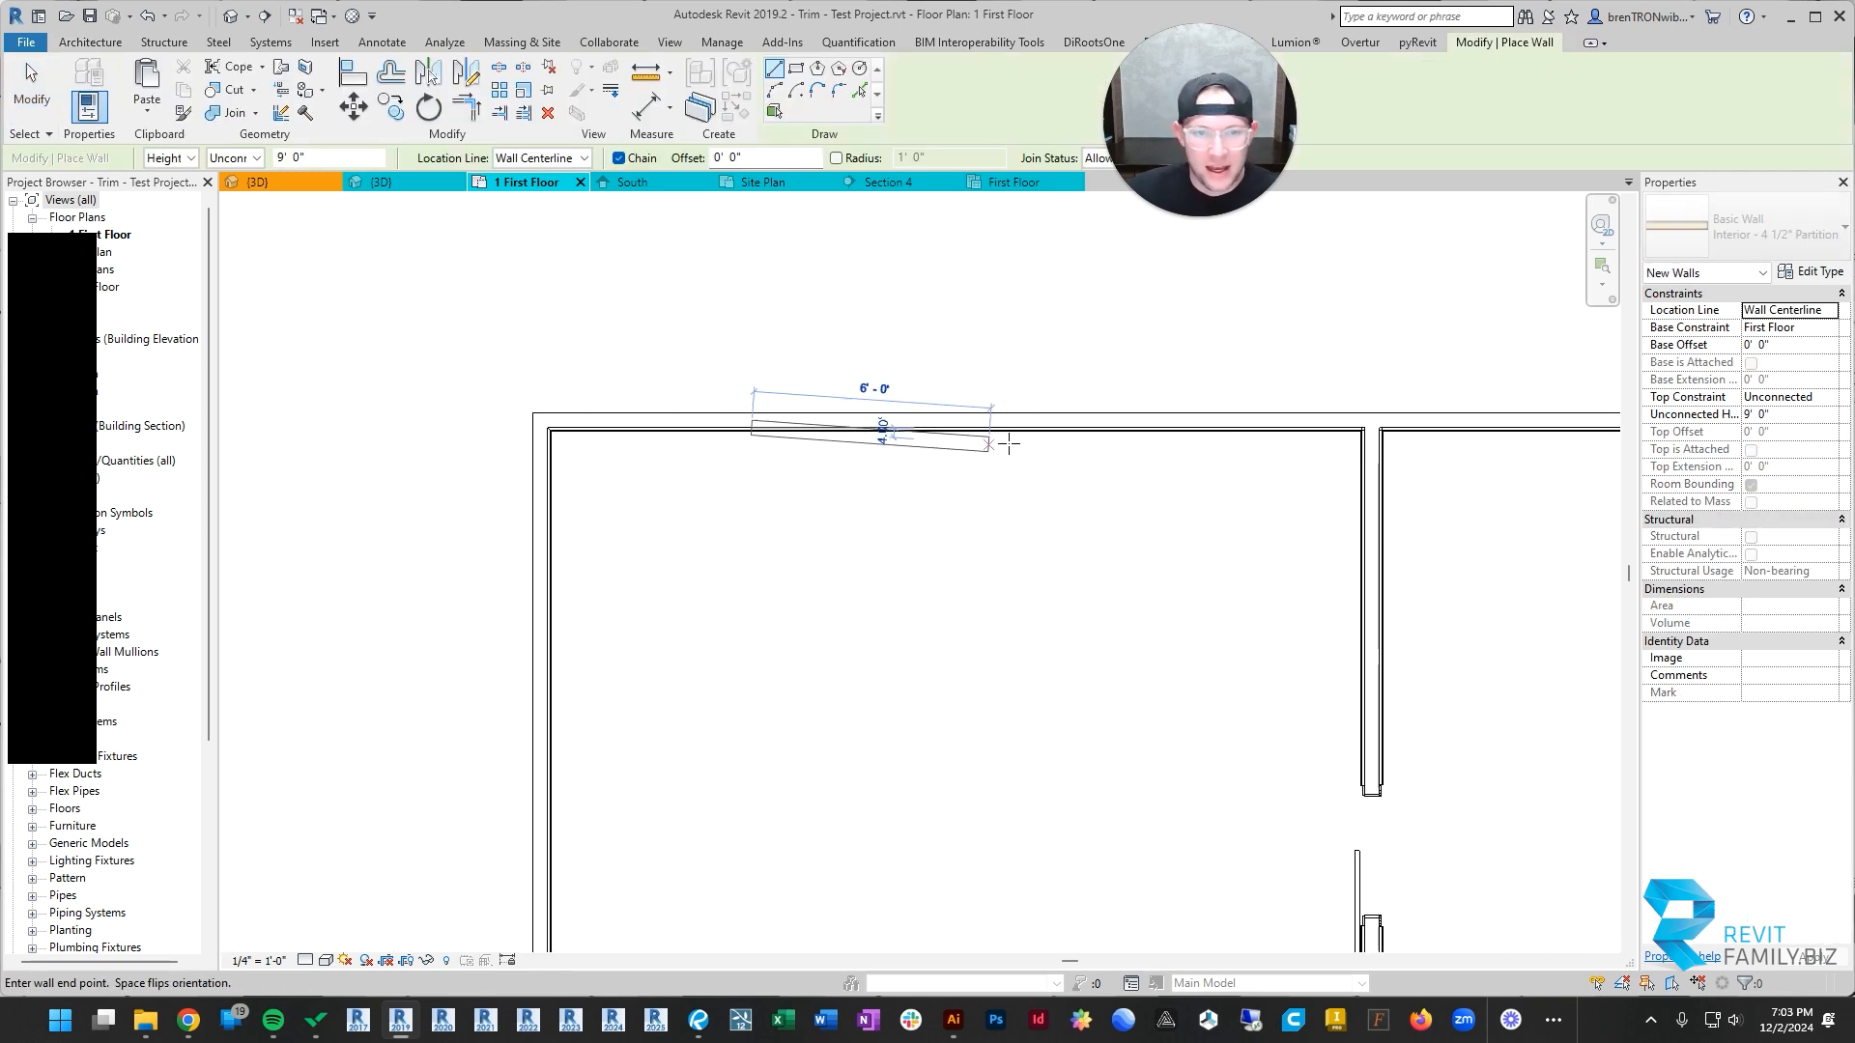
pyautogui.press('Escape')
# Step: Draw a partition about 12' 2" long against the barn-door room's back wall, with the location line at Finish Face: Exterior
pyautogui.click(1828, 310)
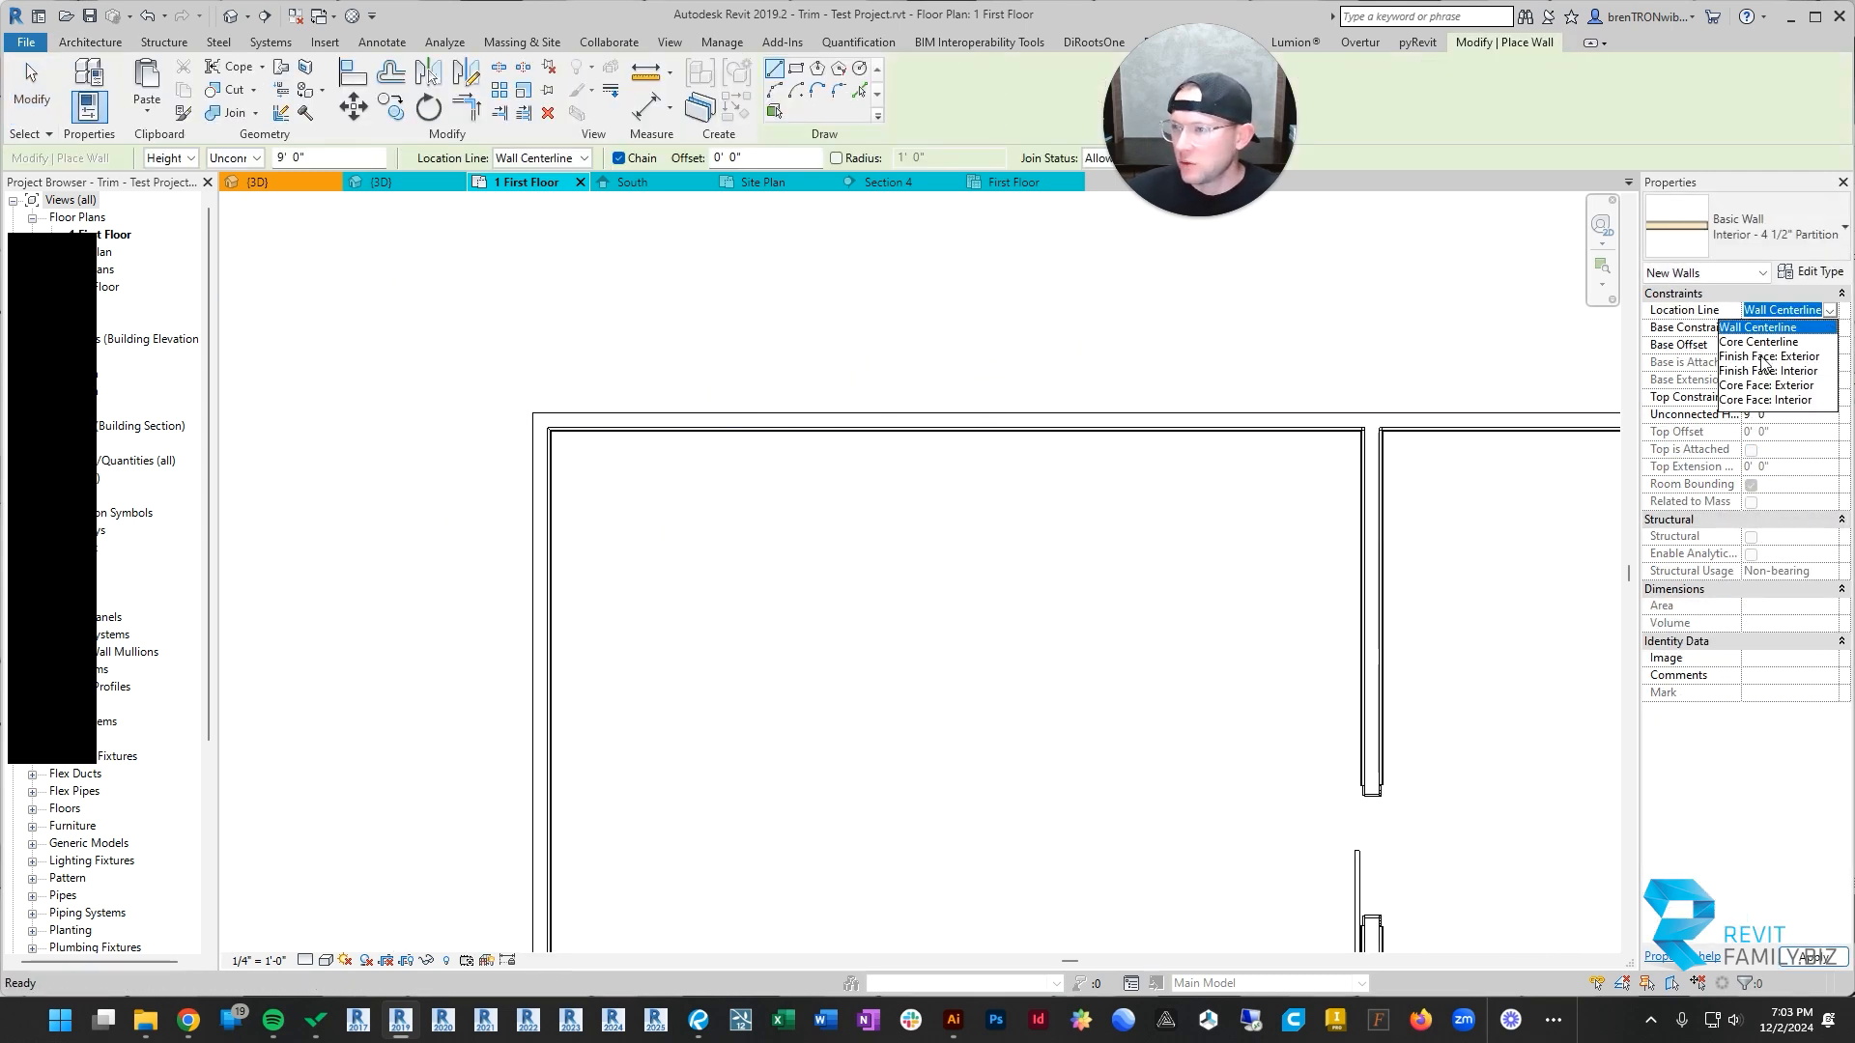
pyautogui.scroll(2, 633, 443)
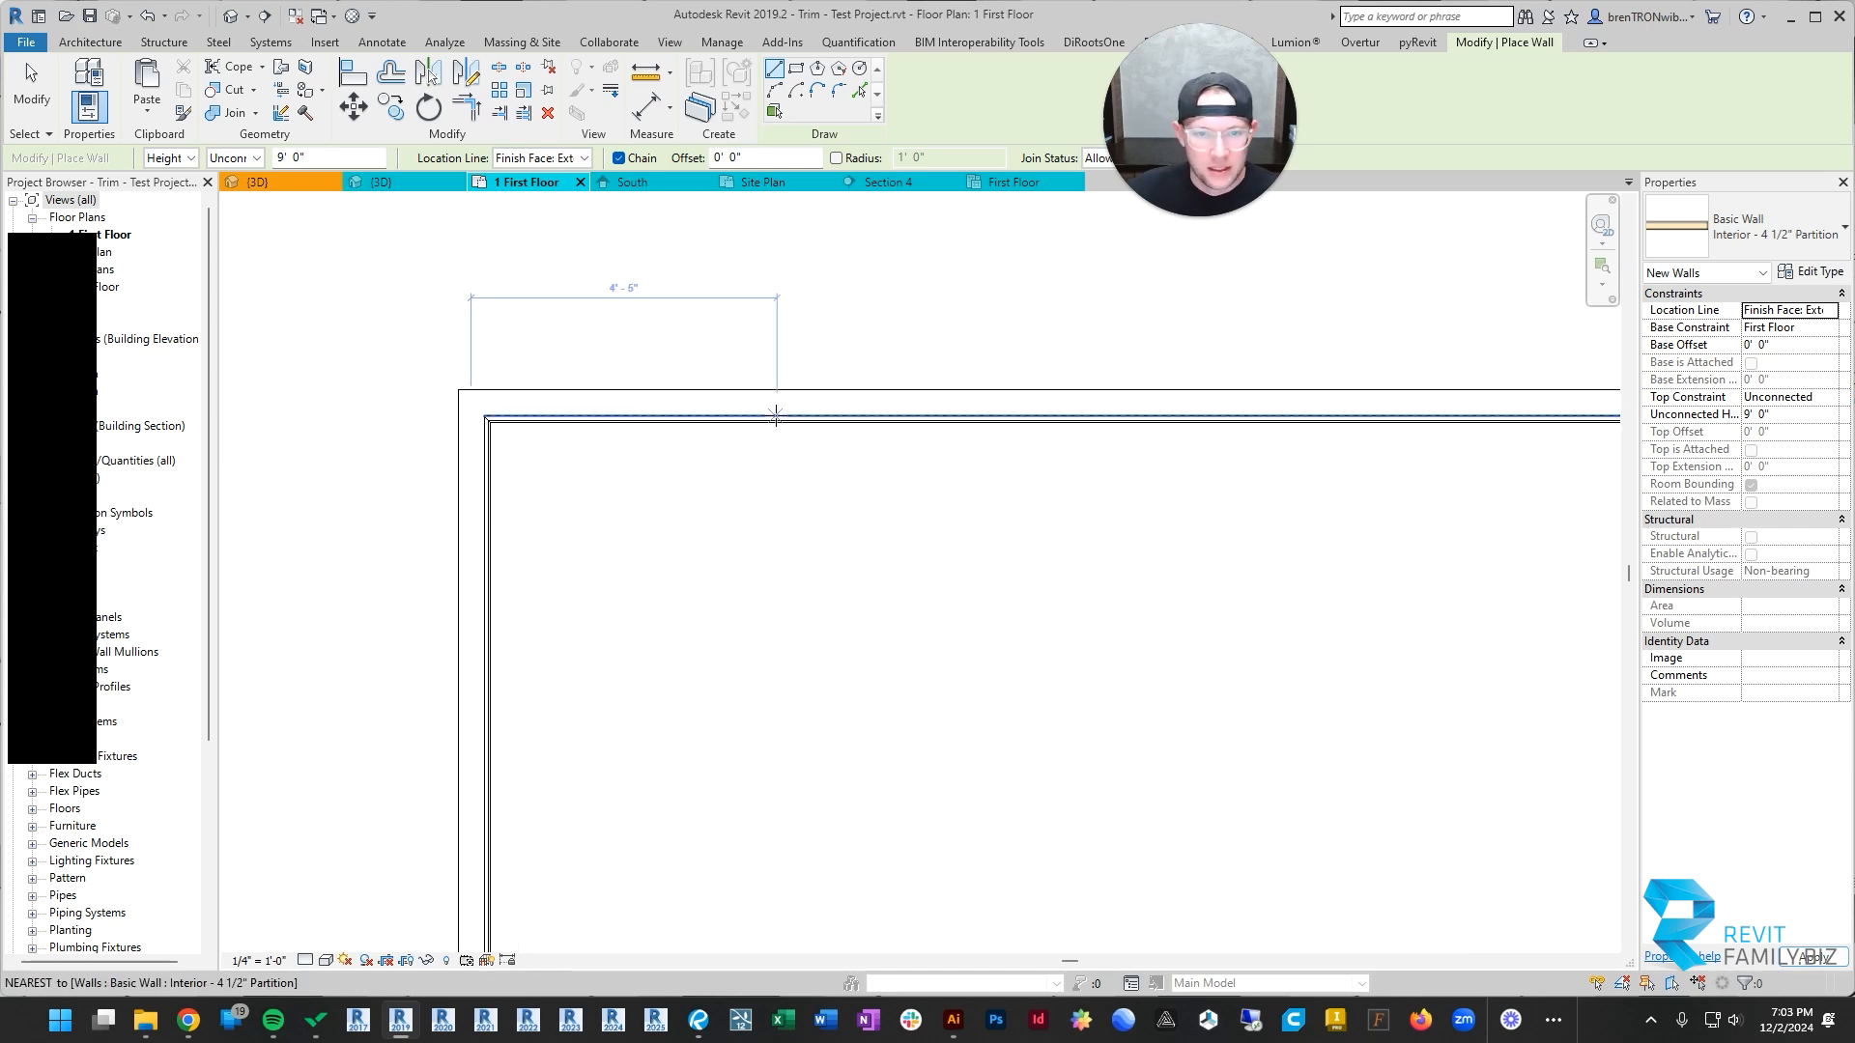
pyautogui.scroll(-1, 1400, 417)
pyautogui.moveTo(1400, 418); pyautogui.dragTo(1128, 428, button='middle')
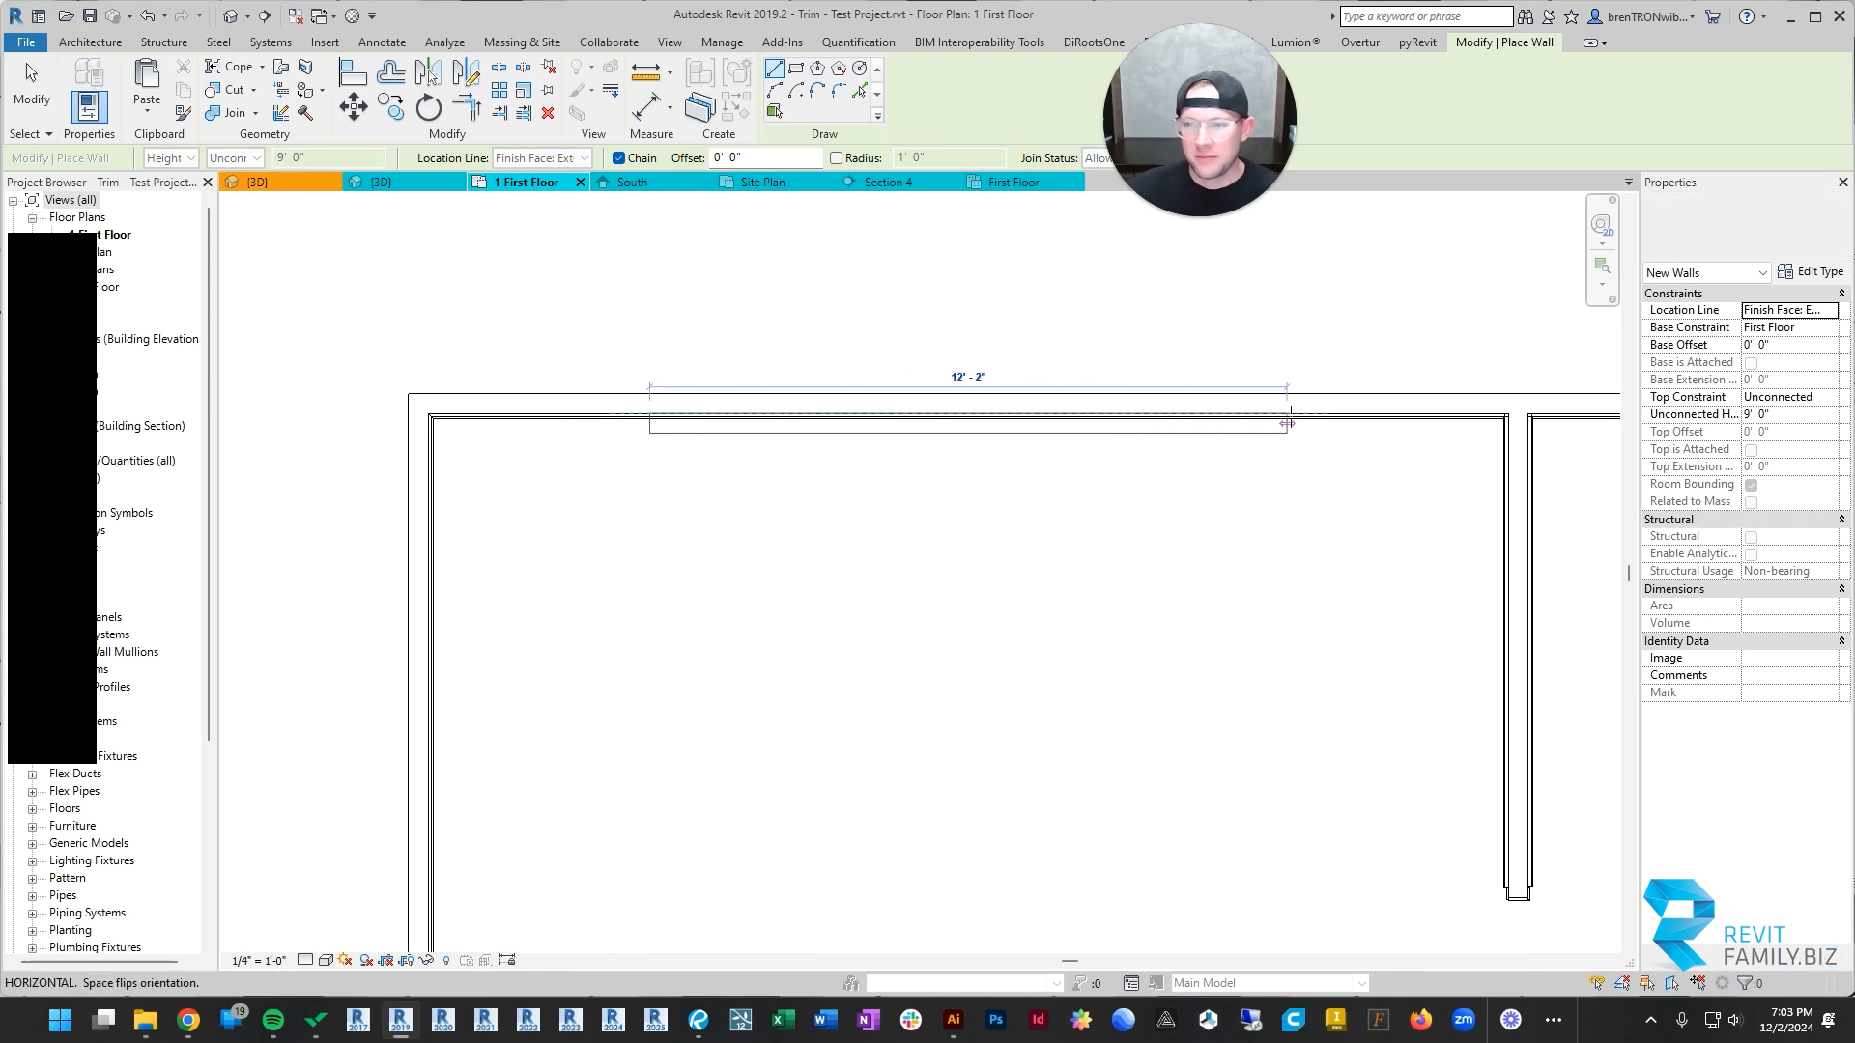
pyautogui.click(1291, 418)
pyautogui.press('Escape')
pyautogui.press('Escape')
# Step: Examine in 3D how the crown and base sweeps meet the added wall in the barn-door room
pyautogui.hotkey('ctrl', 'Tab')
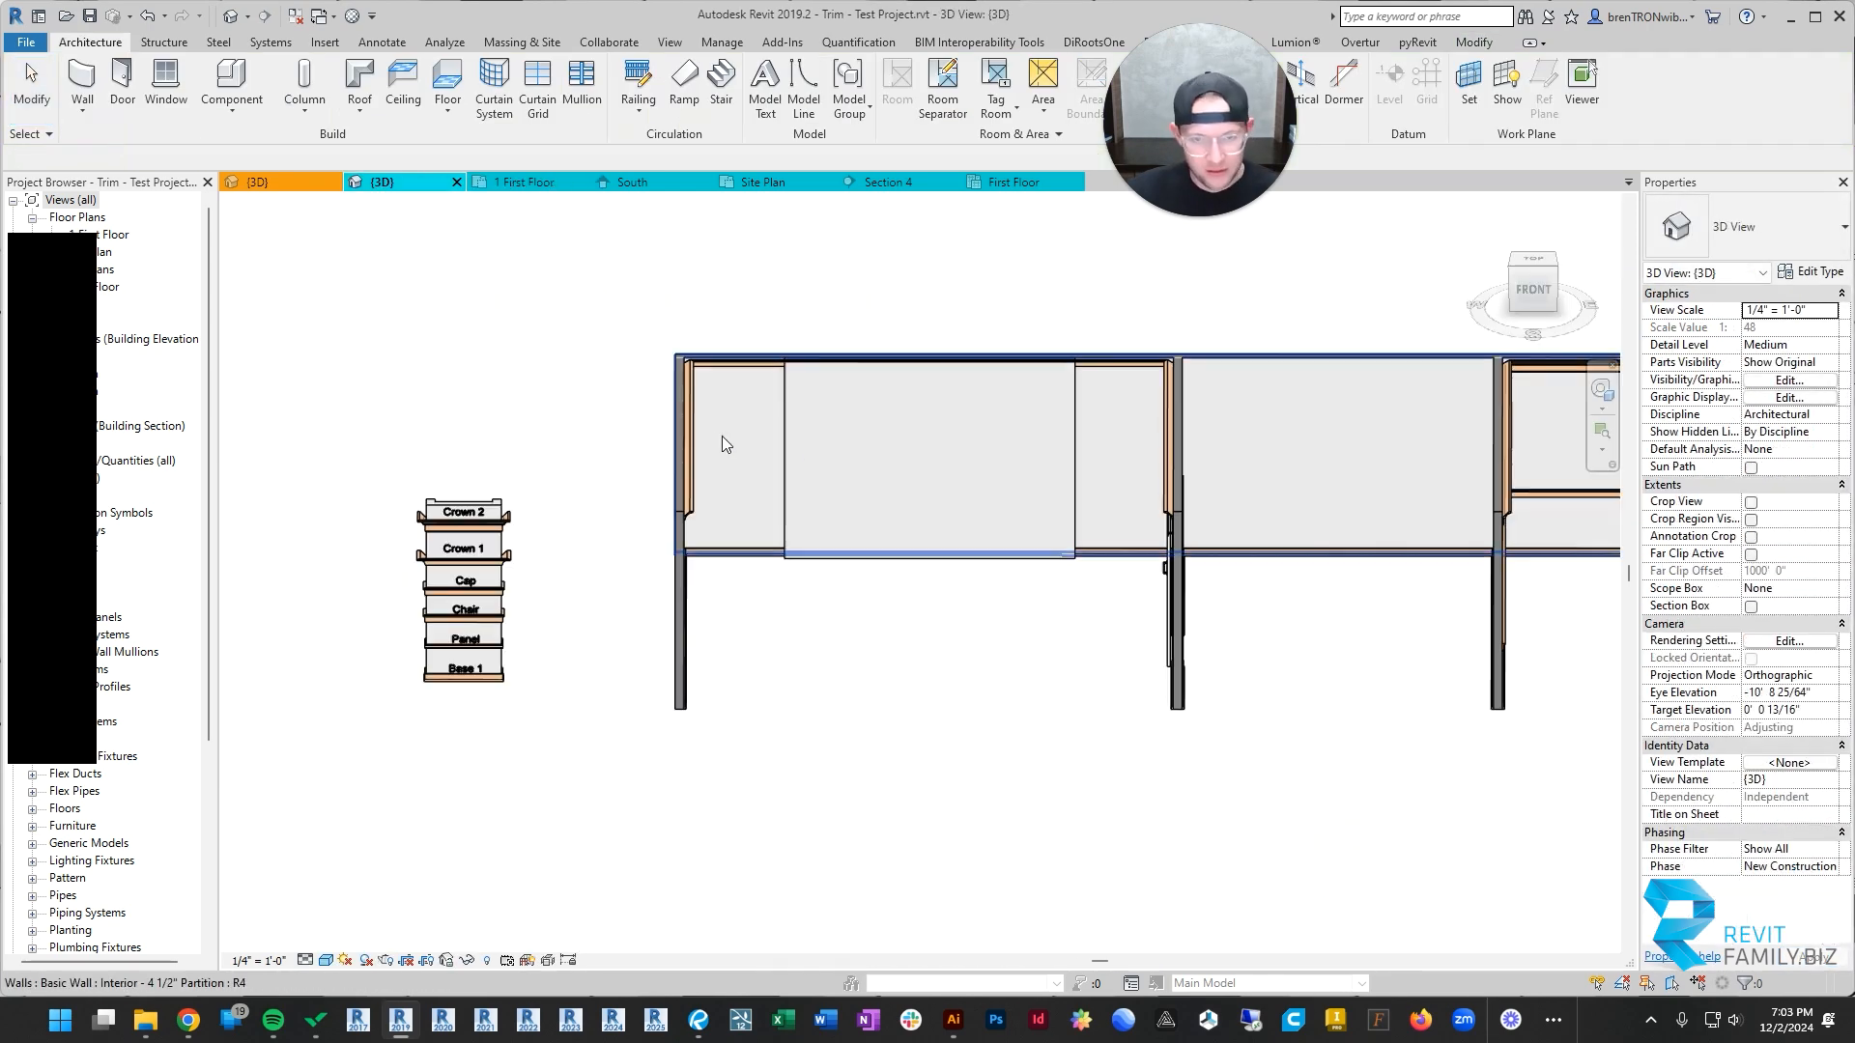
pyautogui.keyDown('shift'); pyautogui.moveTo(726, 443); pyautogui.dragTo(870, 657, button='middle'); pyautogui.keyUp('shift')
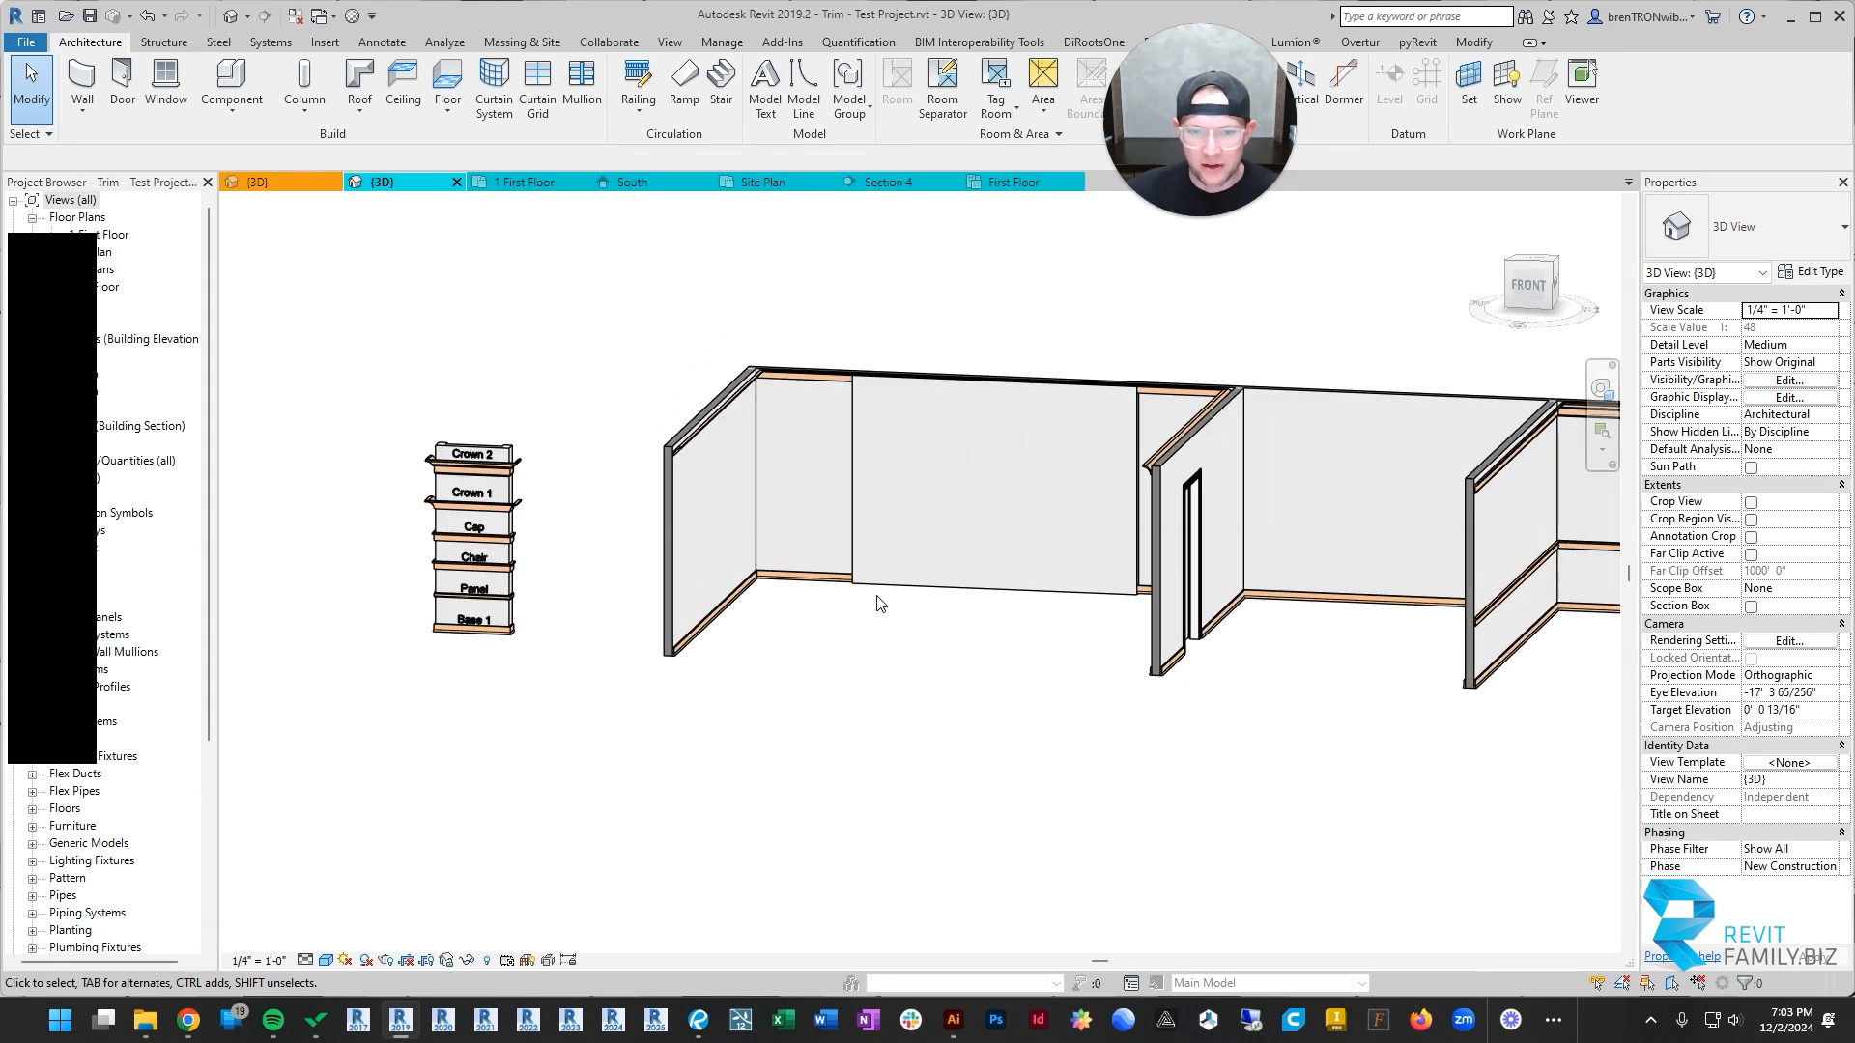
pyautogui.scroll(-3, 932, 568)
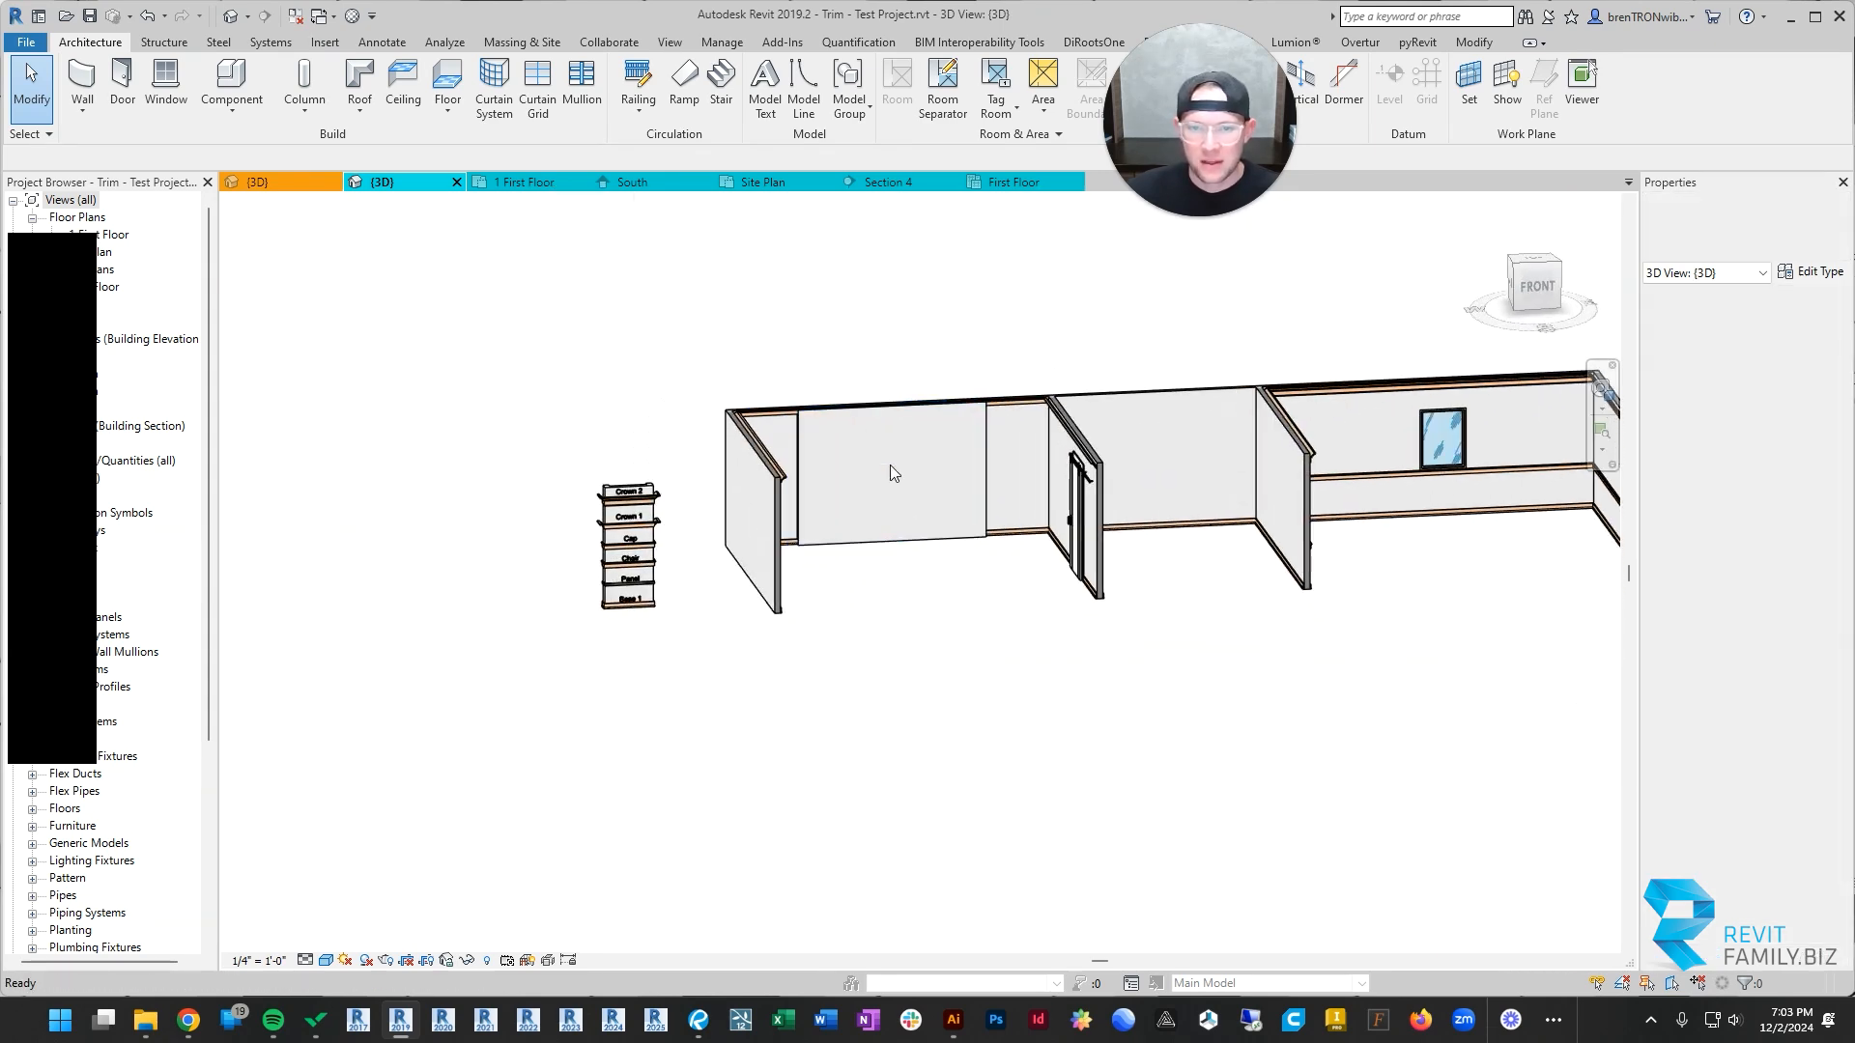
pyautogui.scroll(6, 890, 465)
pyautogui.scroll(-5, 836, 452)
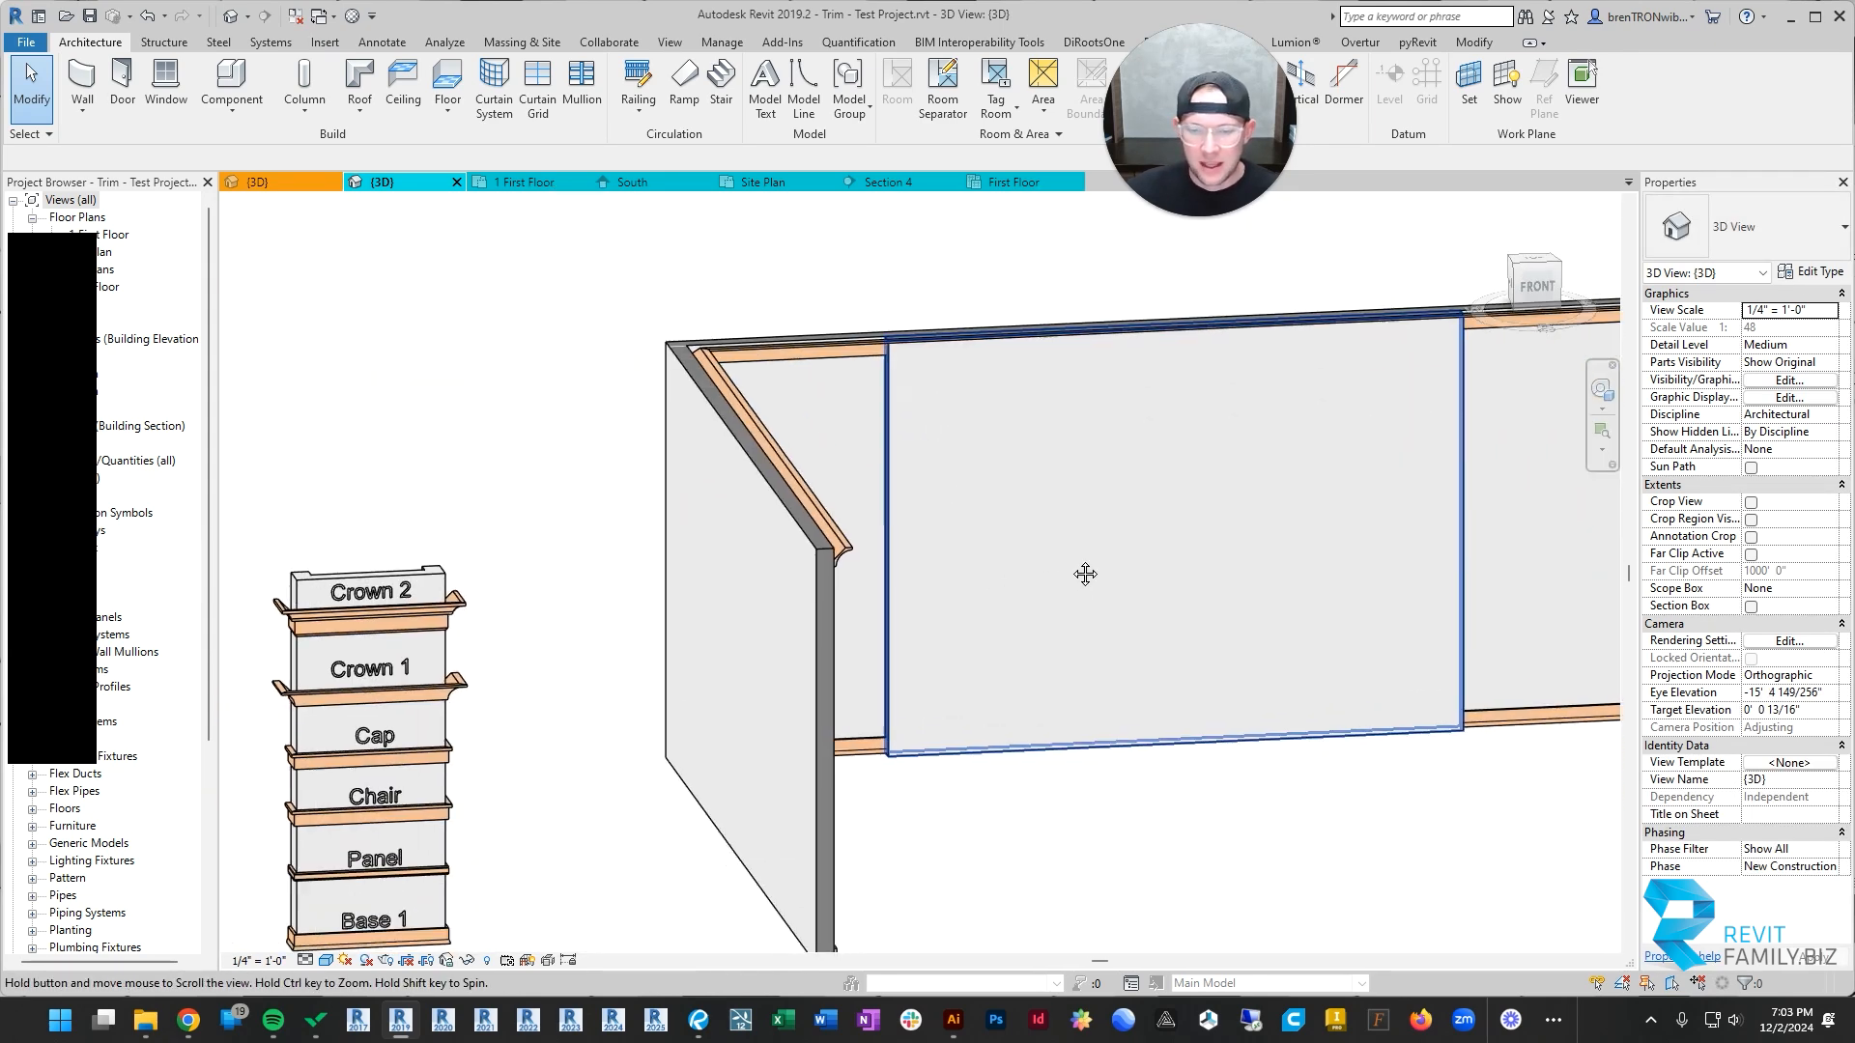
pyautogui.scroll(1, 1029, 581)
pyautogui.keyDown('shift'); pyautogui.moveTo(1207, 548); pyautogui.dragTo(1024, 519, button='middle'); pyautogui.keyUp('shift')
pyautogui.scroll(3, 918, 362)
pyautogui.click(915, 363)
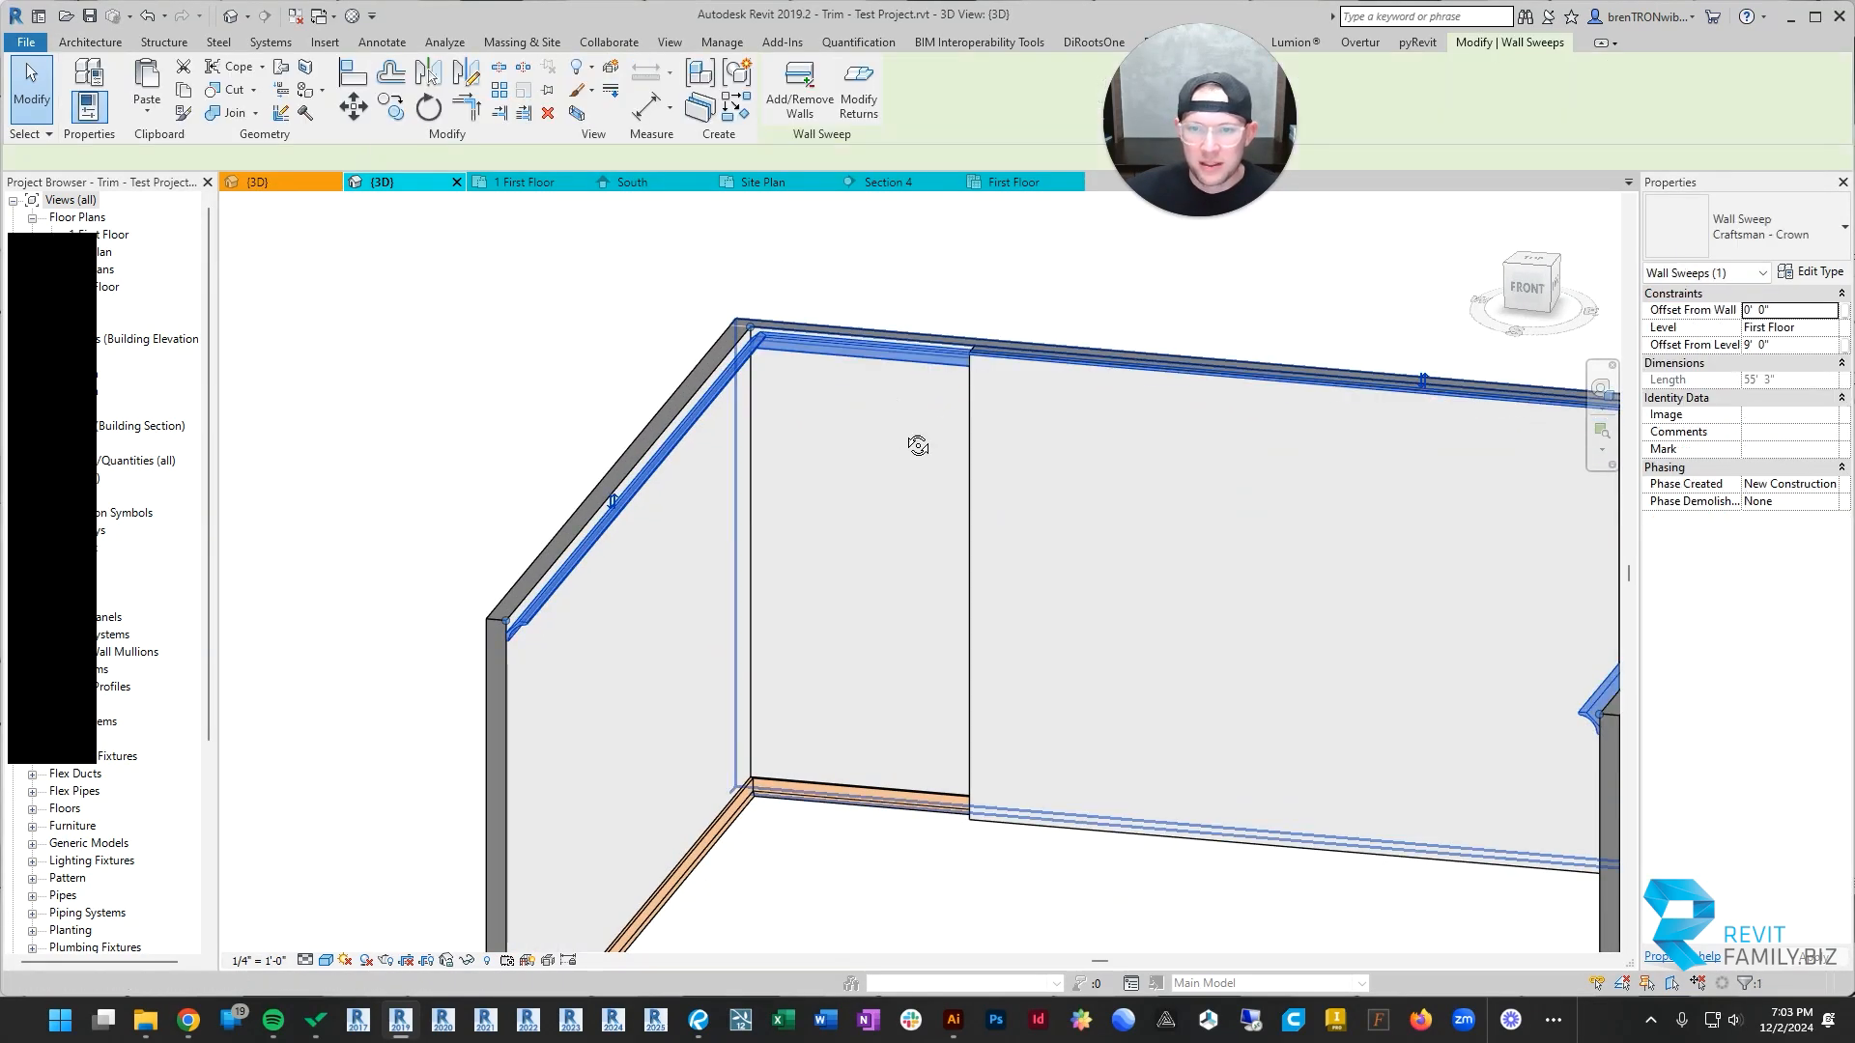
pyautogui.keyDown('shift'); pyautogui.moveTo(919, 435); pyautogui.dragTo(618, 407, button='middle'); pyautogui.keyUp('shift')
pyautogui.press('Escape')
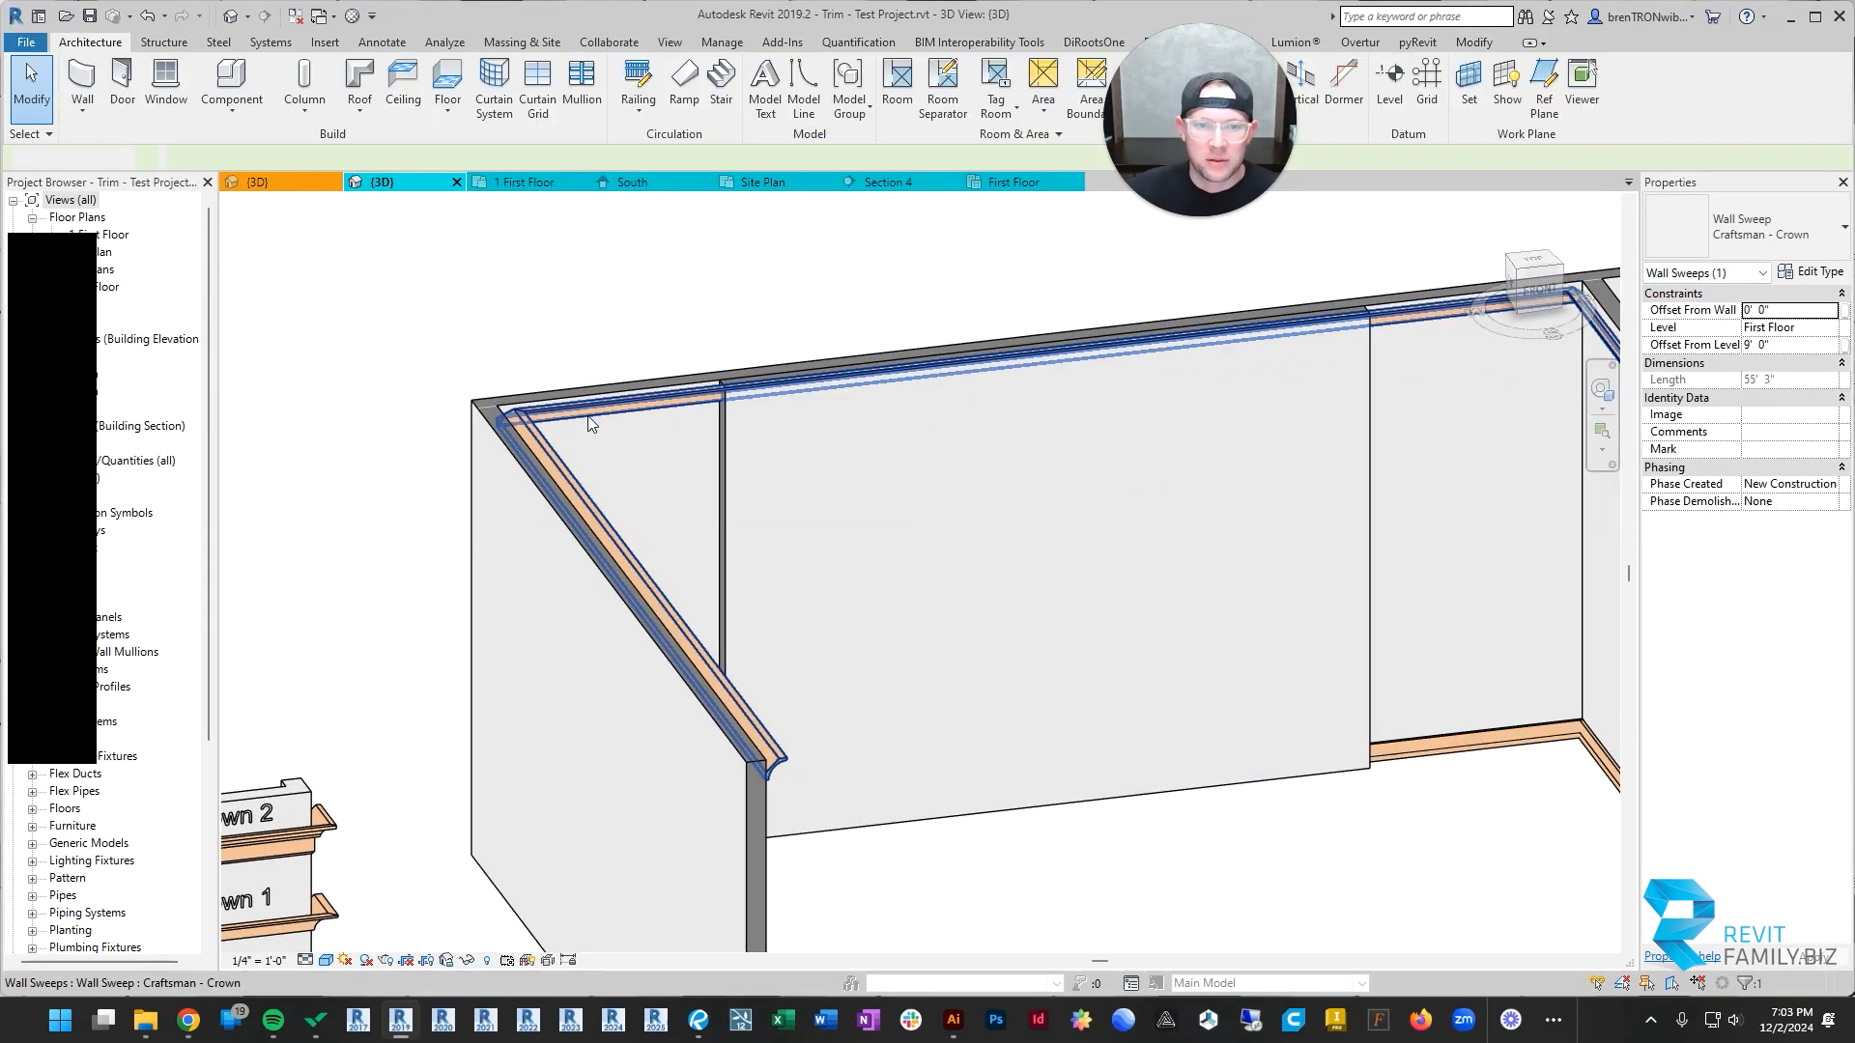
pyautogui.scroll(4, 1029, 397)
pyautogui.scroll(-6, 982, 493)
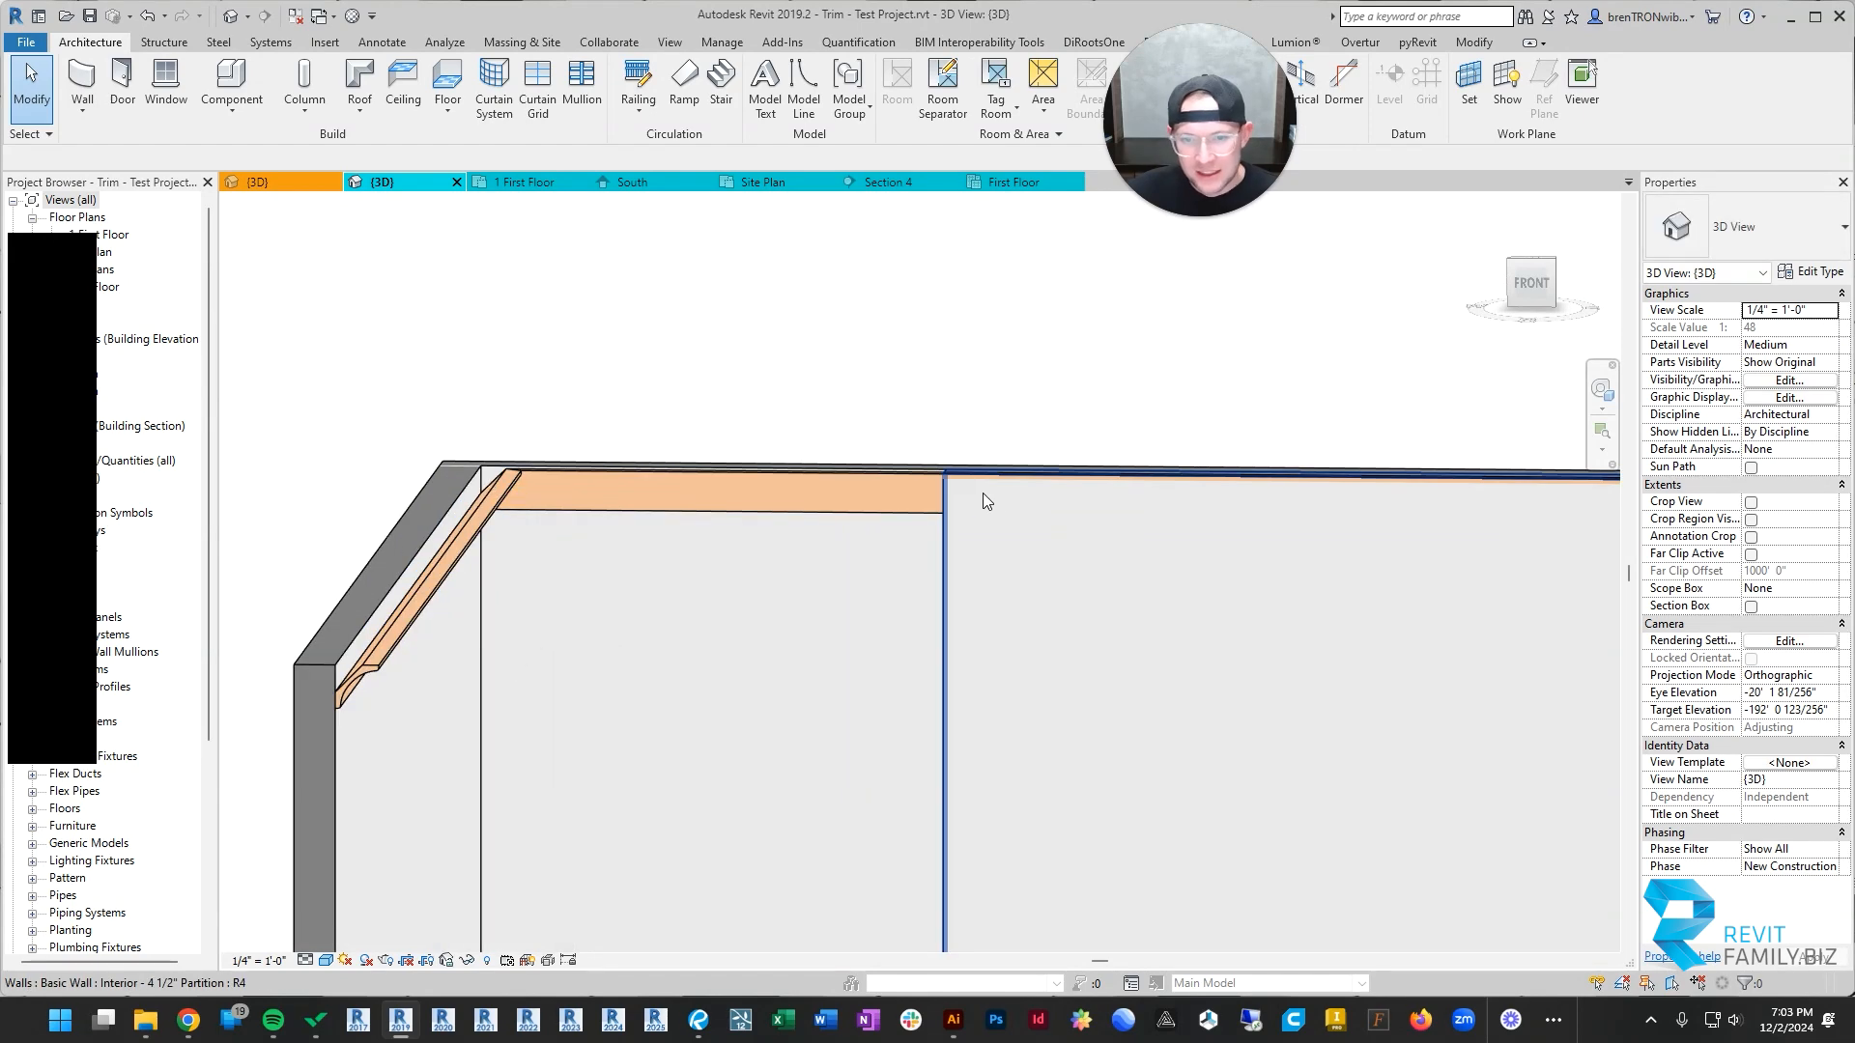
# Step: Pull the back wall's crown end from the barn-door wall corner back to the added wall's far edge
pyautogui.keyDown('shift'); pyautogui.moveTo(928, 493); pyautogui.dragTo(976, 655, button='middle'); pyautogui.keyUp('shift')
pyautogui.scroll(4, 1244, 336)
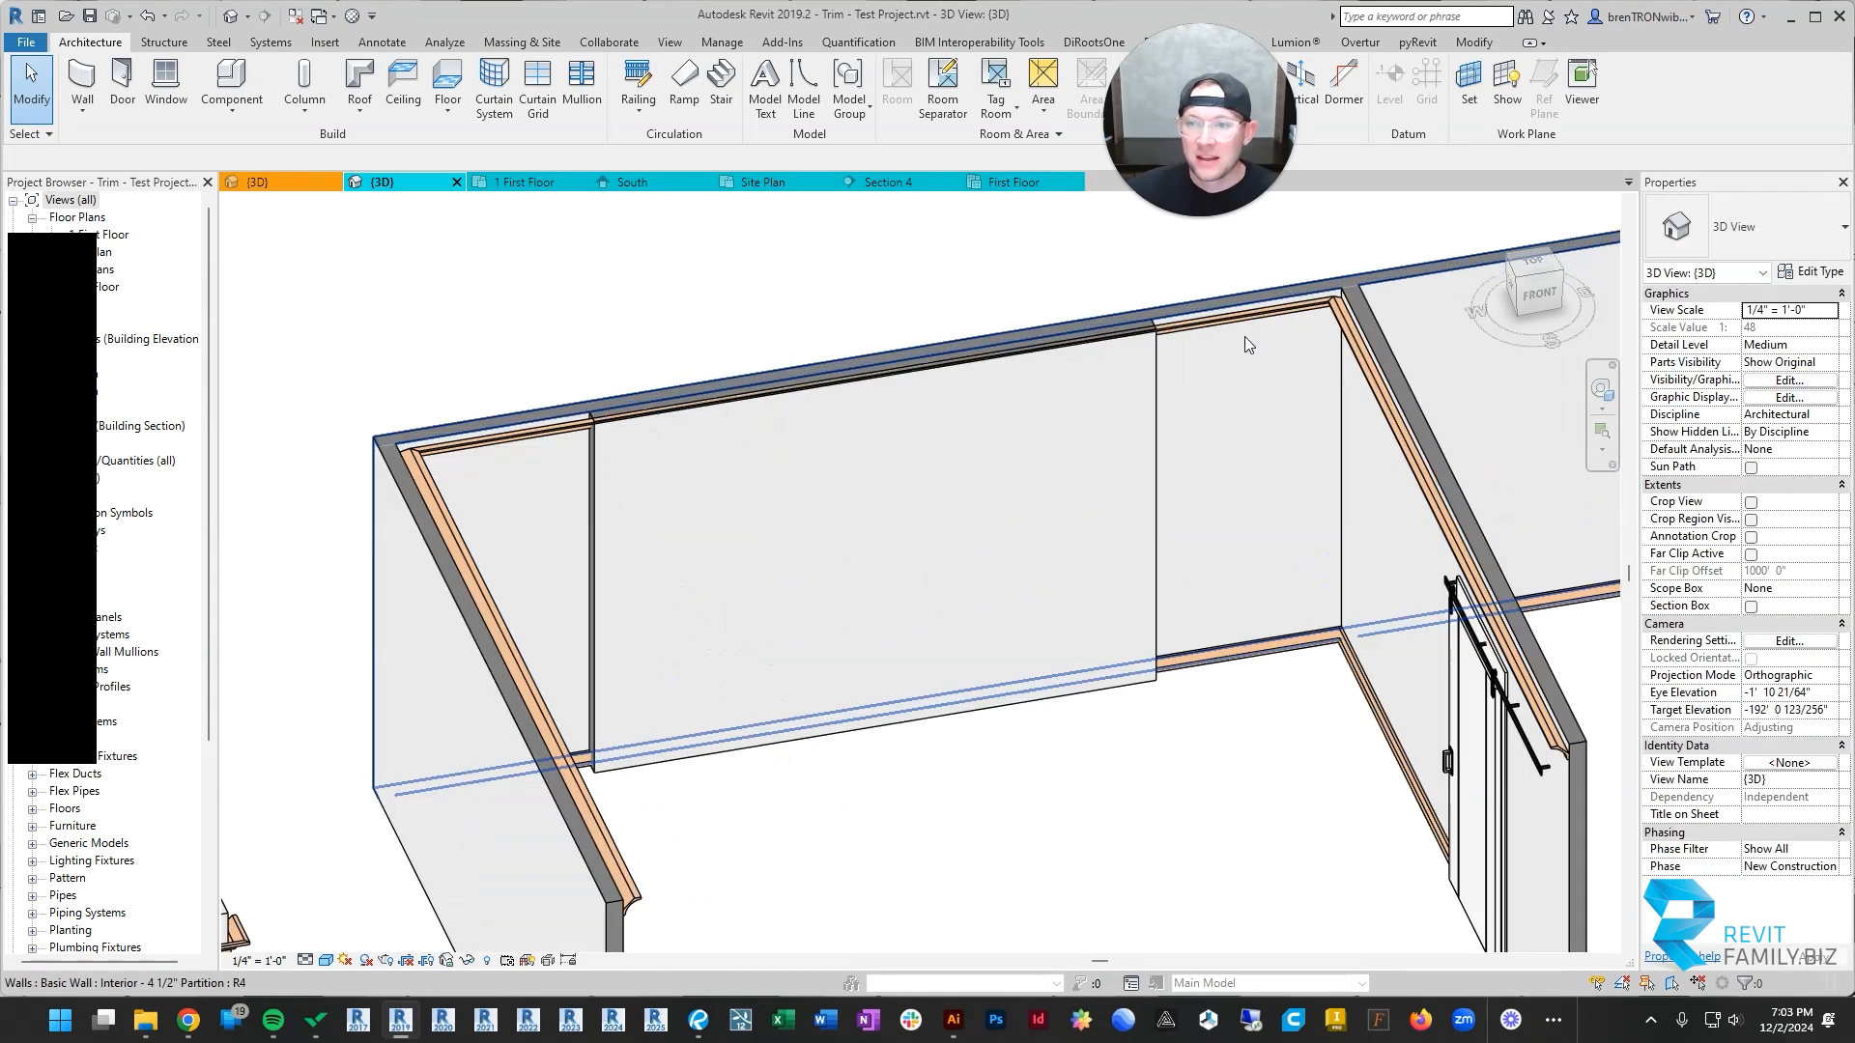
pyautogui.click(1352, 292)
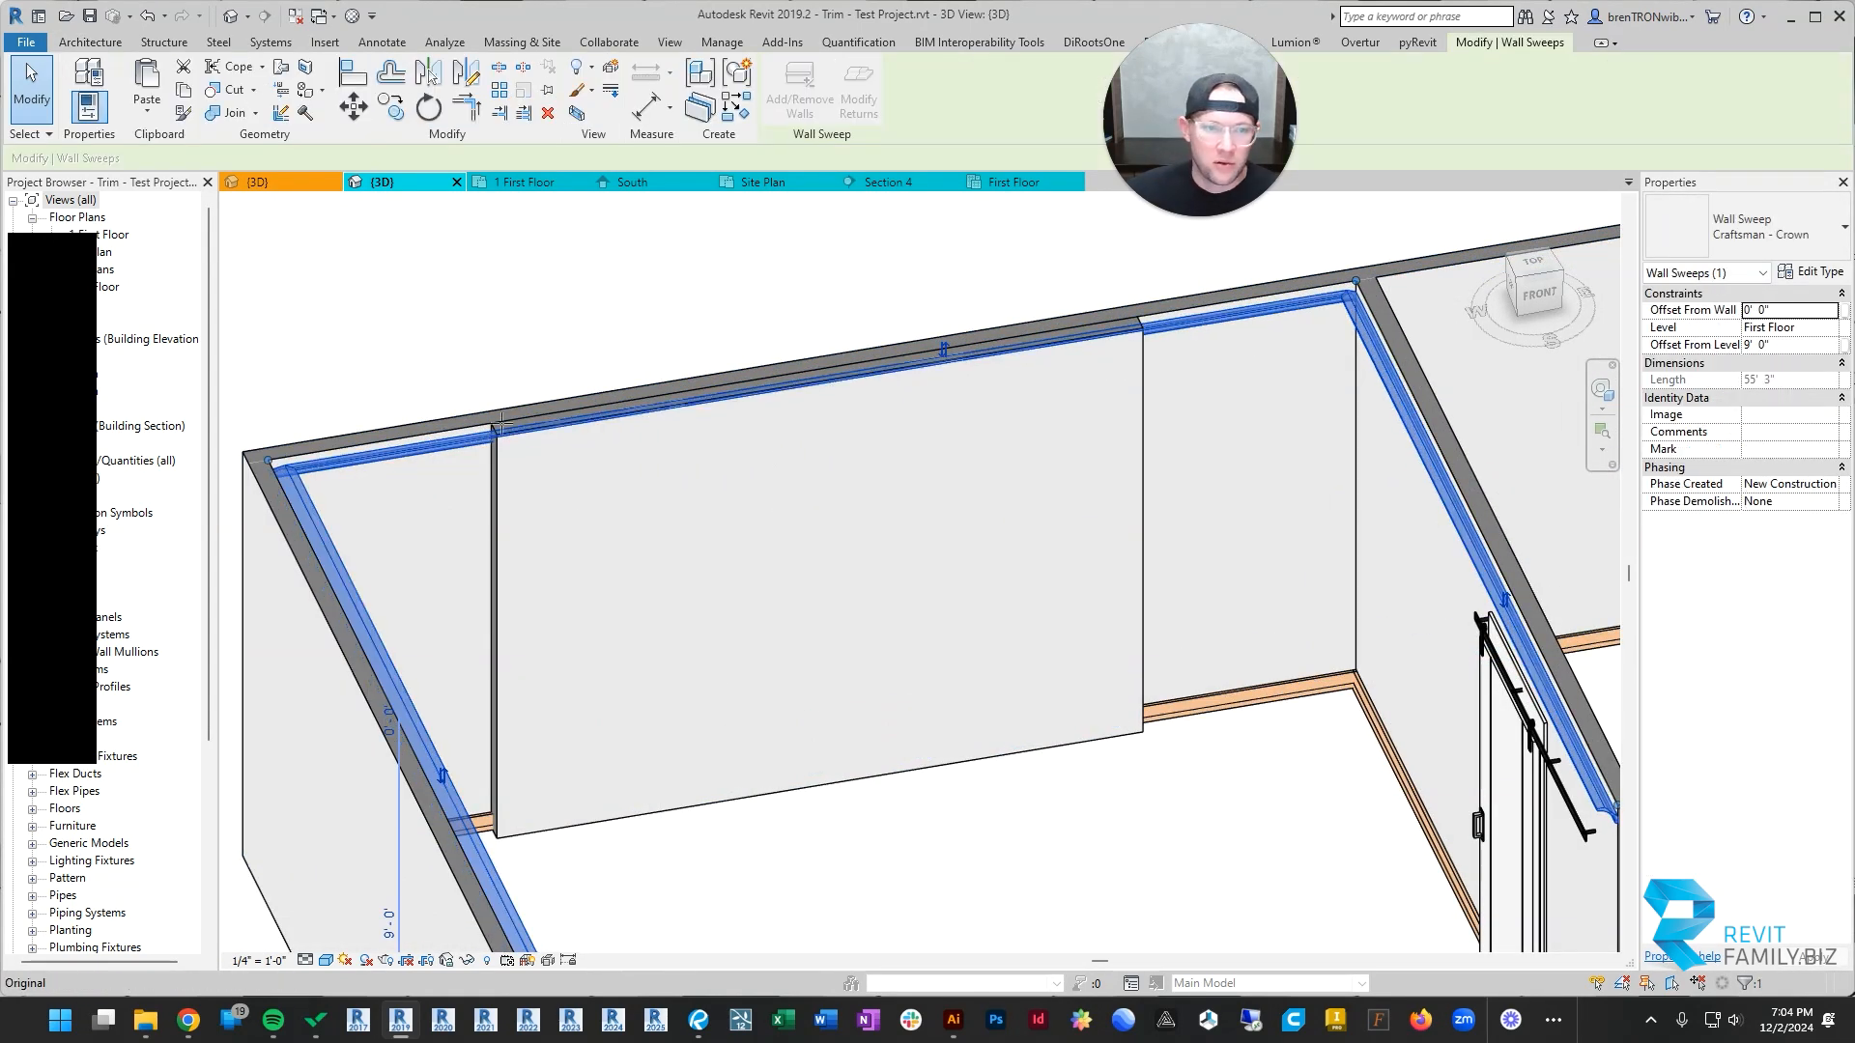
pyautogui.moveTo(501, 422); pyautogui.dragTo(499, 431)
pyautogui.press('Escape')
pyautogui.scroll(-2, 582, 469)
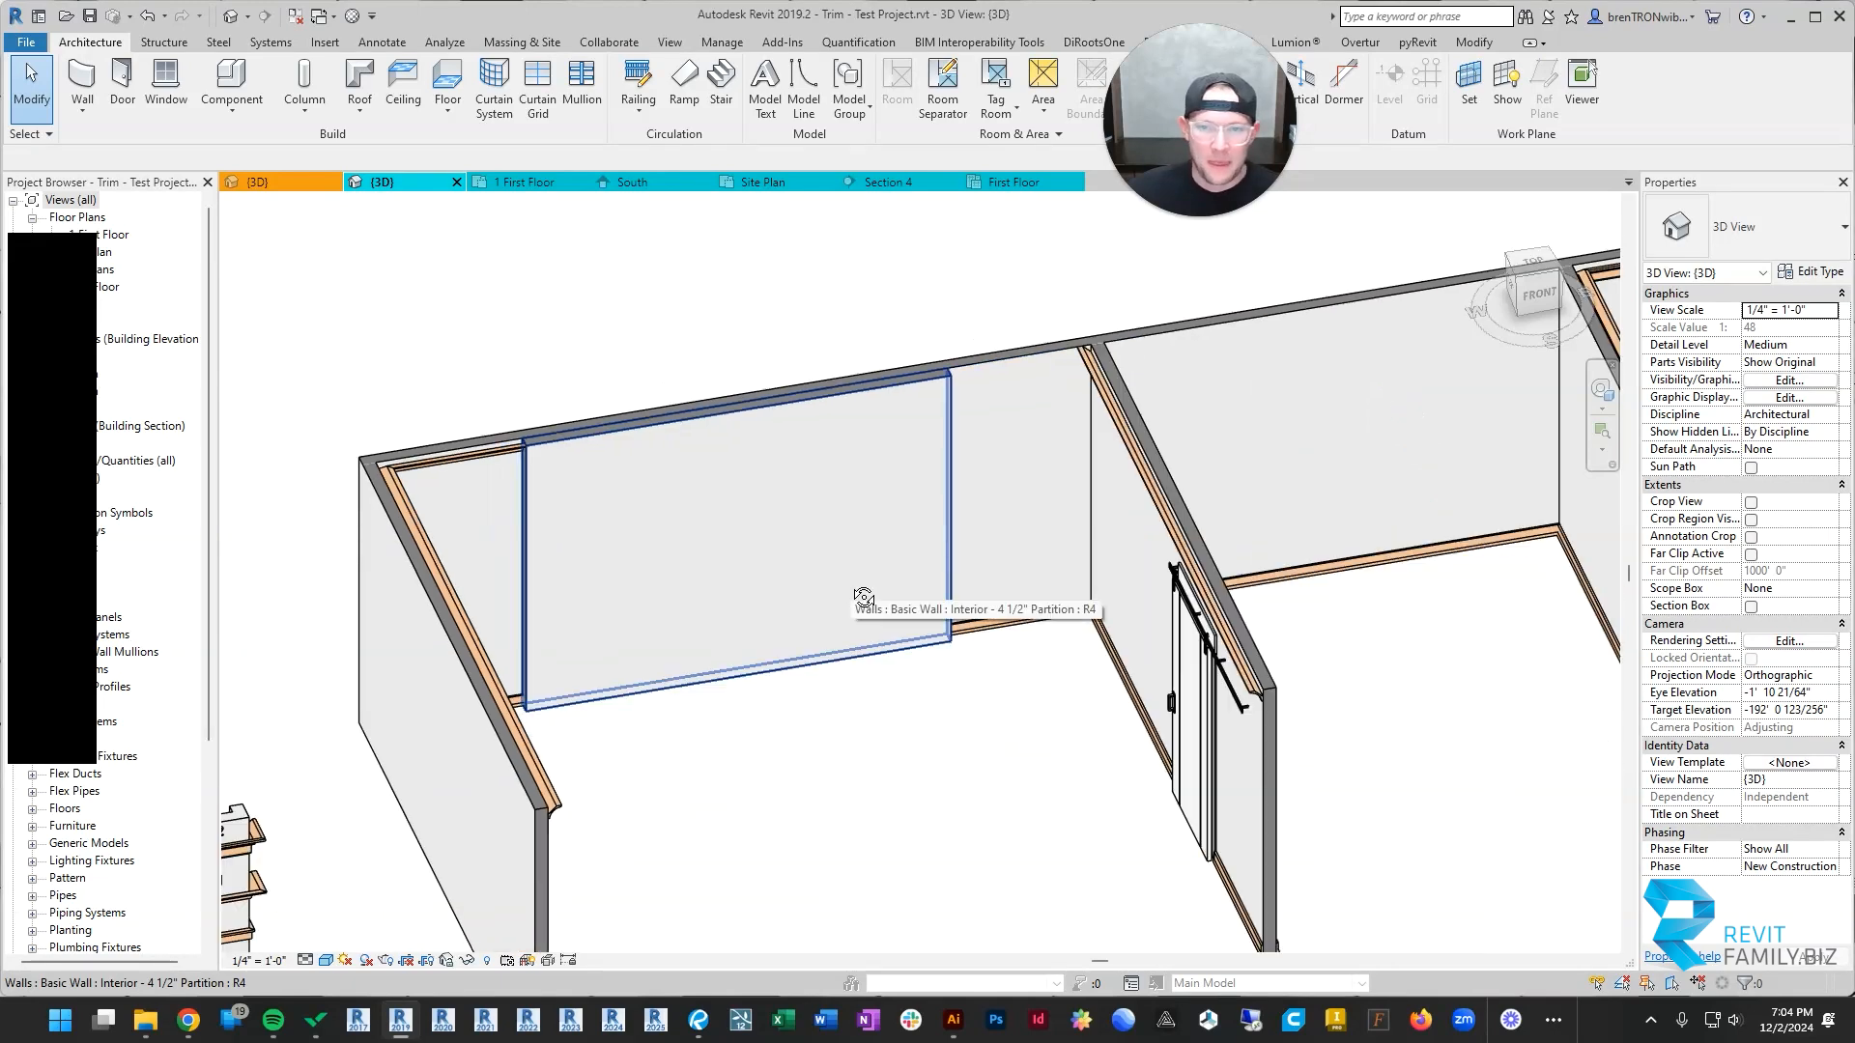
# Step: Place another Craftsman - Crown sweep on the back wall, on the barn-door side of the added wall
pyautogui.keyDown('shift'); pyautogui.moveTo(863, 596); pyautogui.dragTo(958, 519, button='middle'); pyautogui.keyUp('shift')
pyautogui.scroll(-2, 964, 421)
pyautogui.click(625, 466)
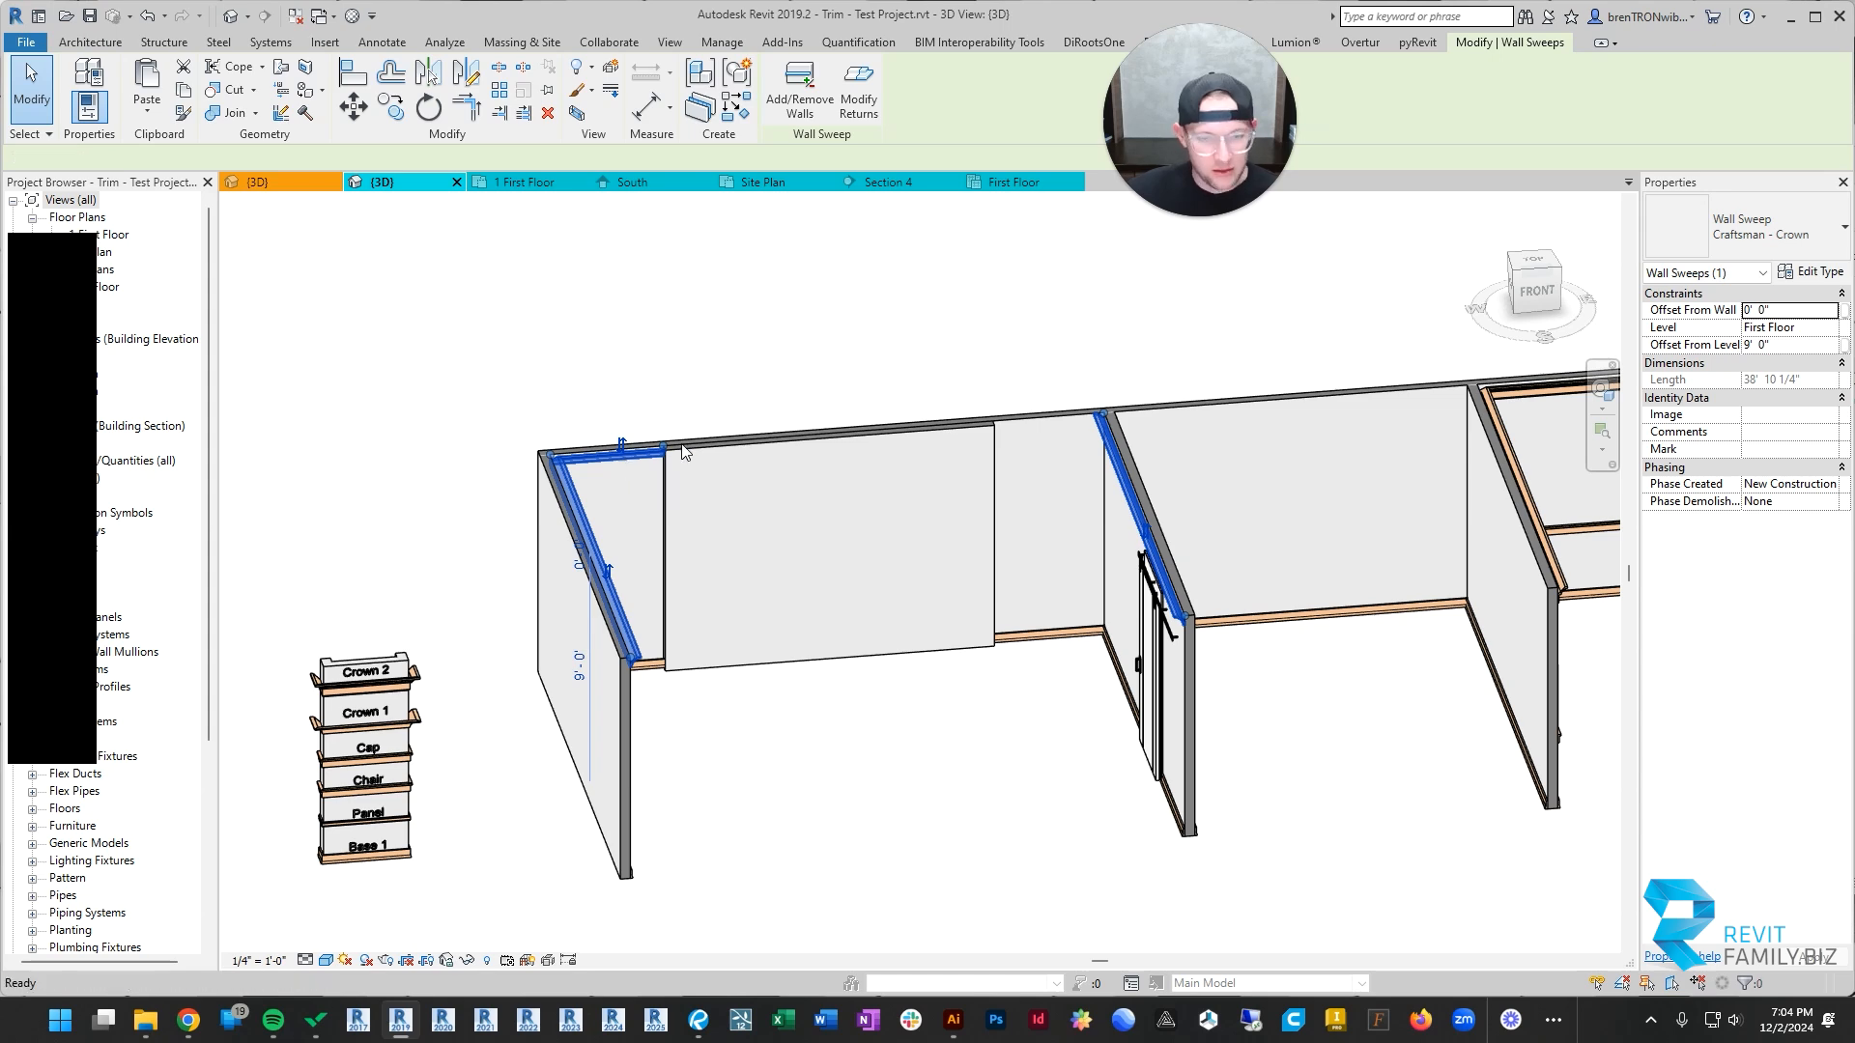
pyautogui.click(1025, 421)
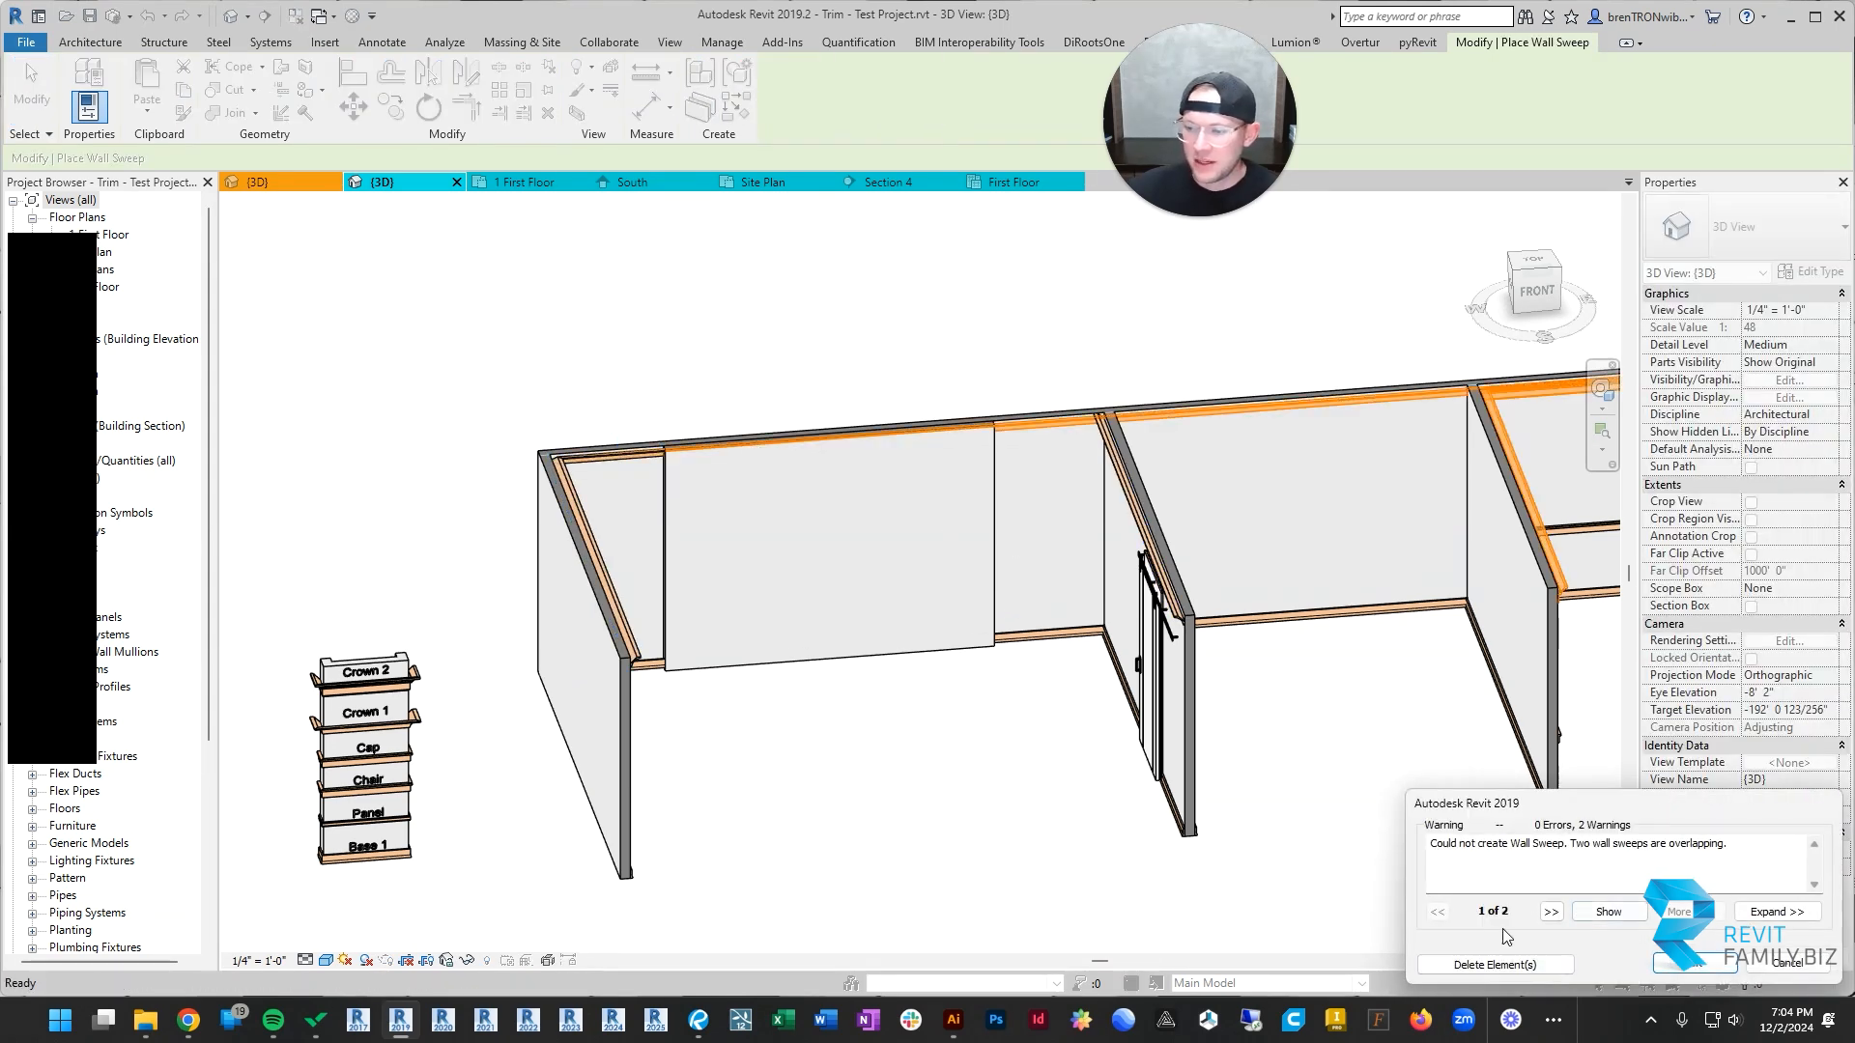
pyautogui.click(1683, 971)
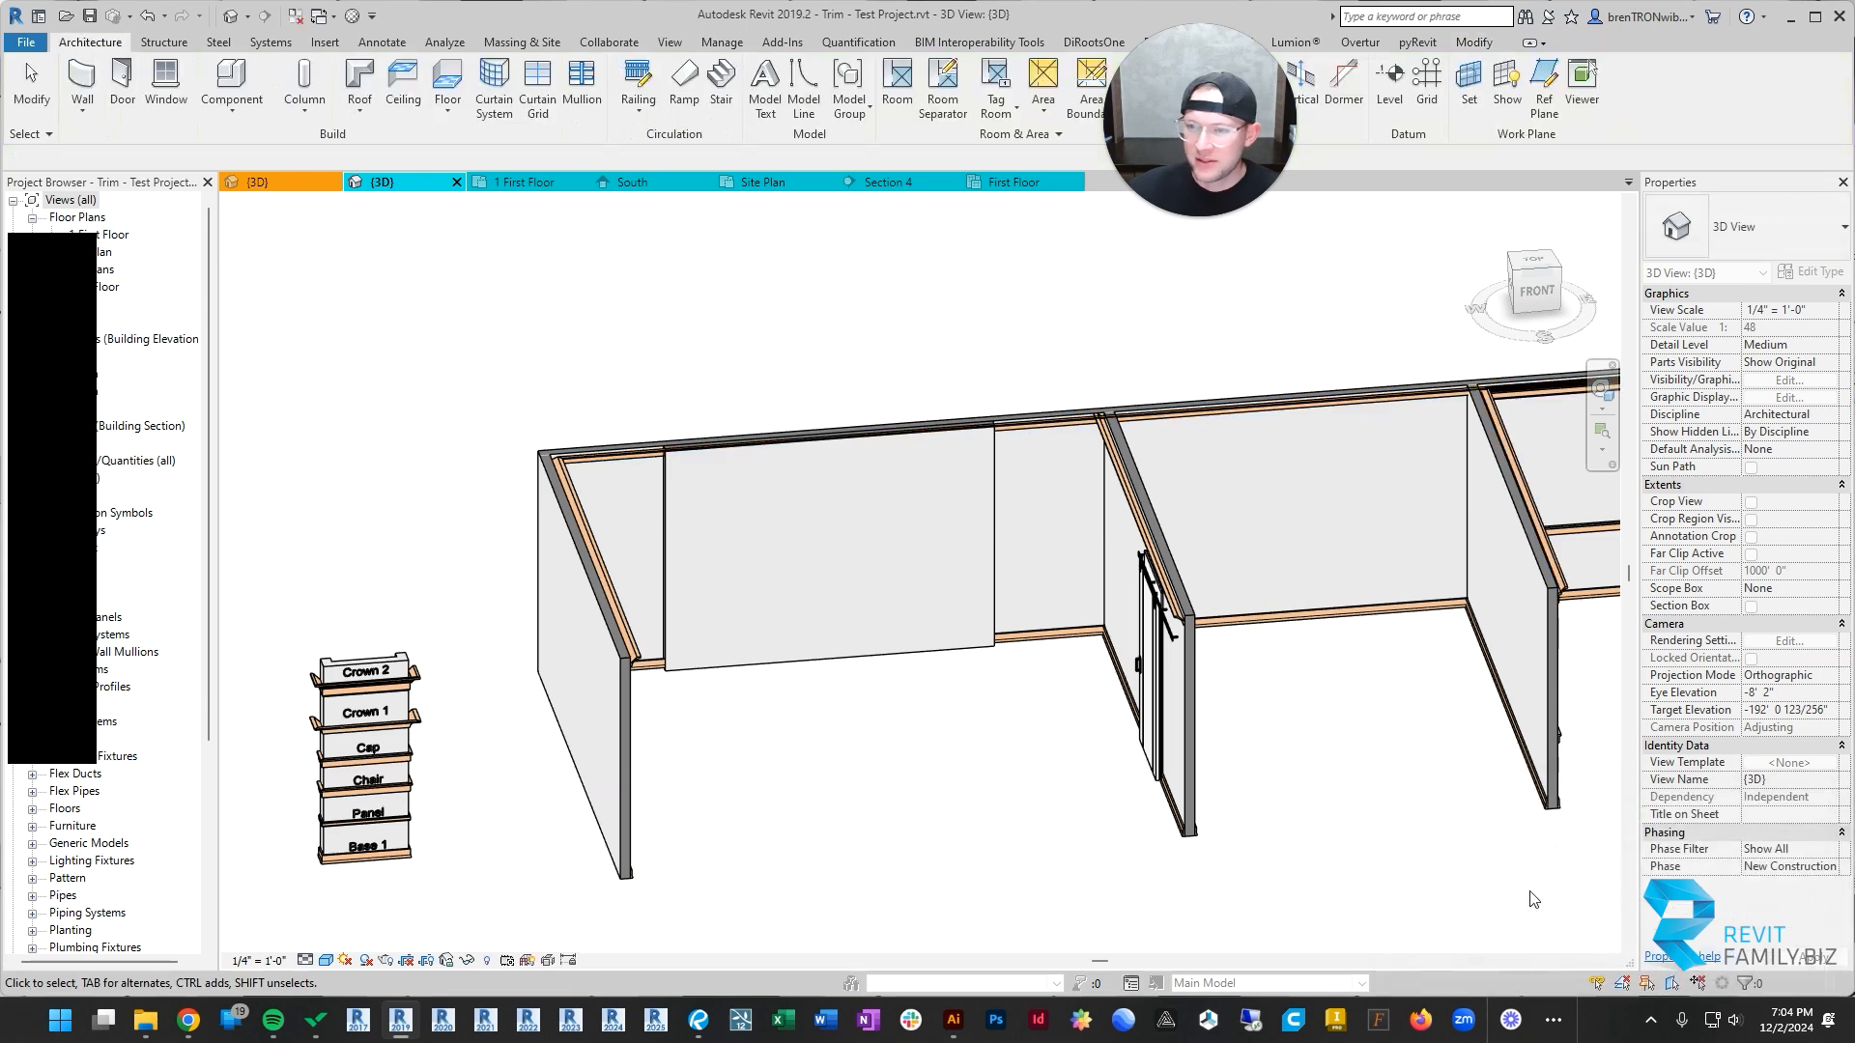
# Step: Pull the new back-wall crown's end from the far room corner to the added wall's edge nearest the barn door
pyautogui.click(1011, 428)
pyautogui.keyDown('shift'); pyautogui.moveTo(823, 572); pyautogui.dragTo(636, 235, button='middle'); pyautogui.keyUp('shift')
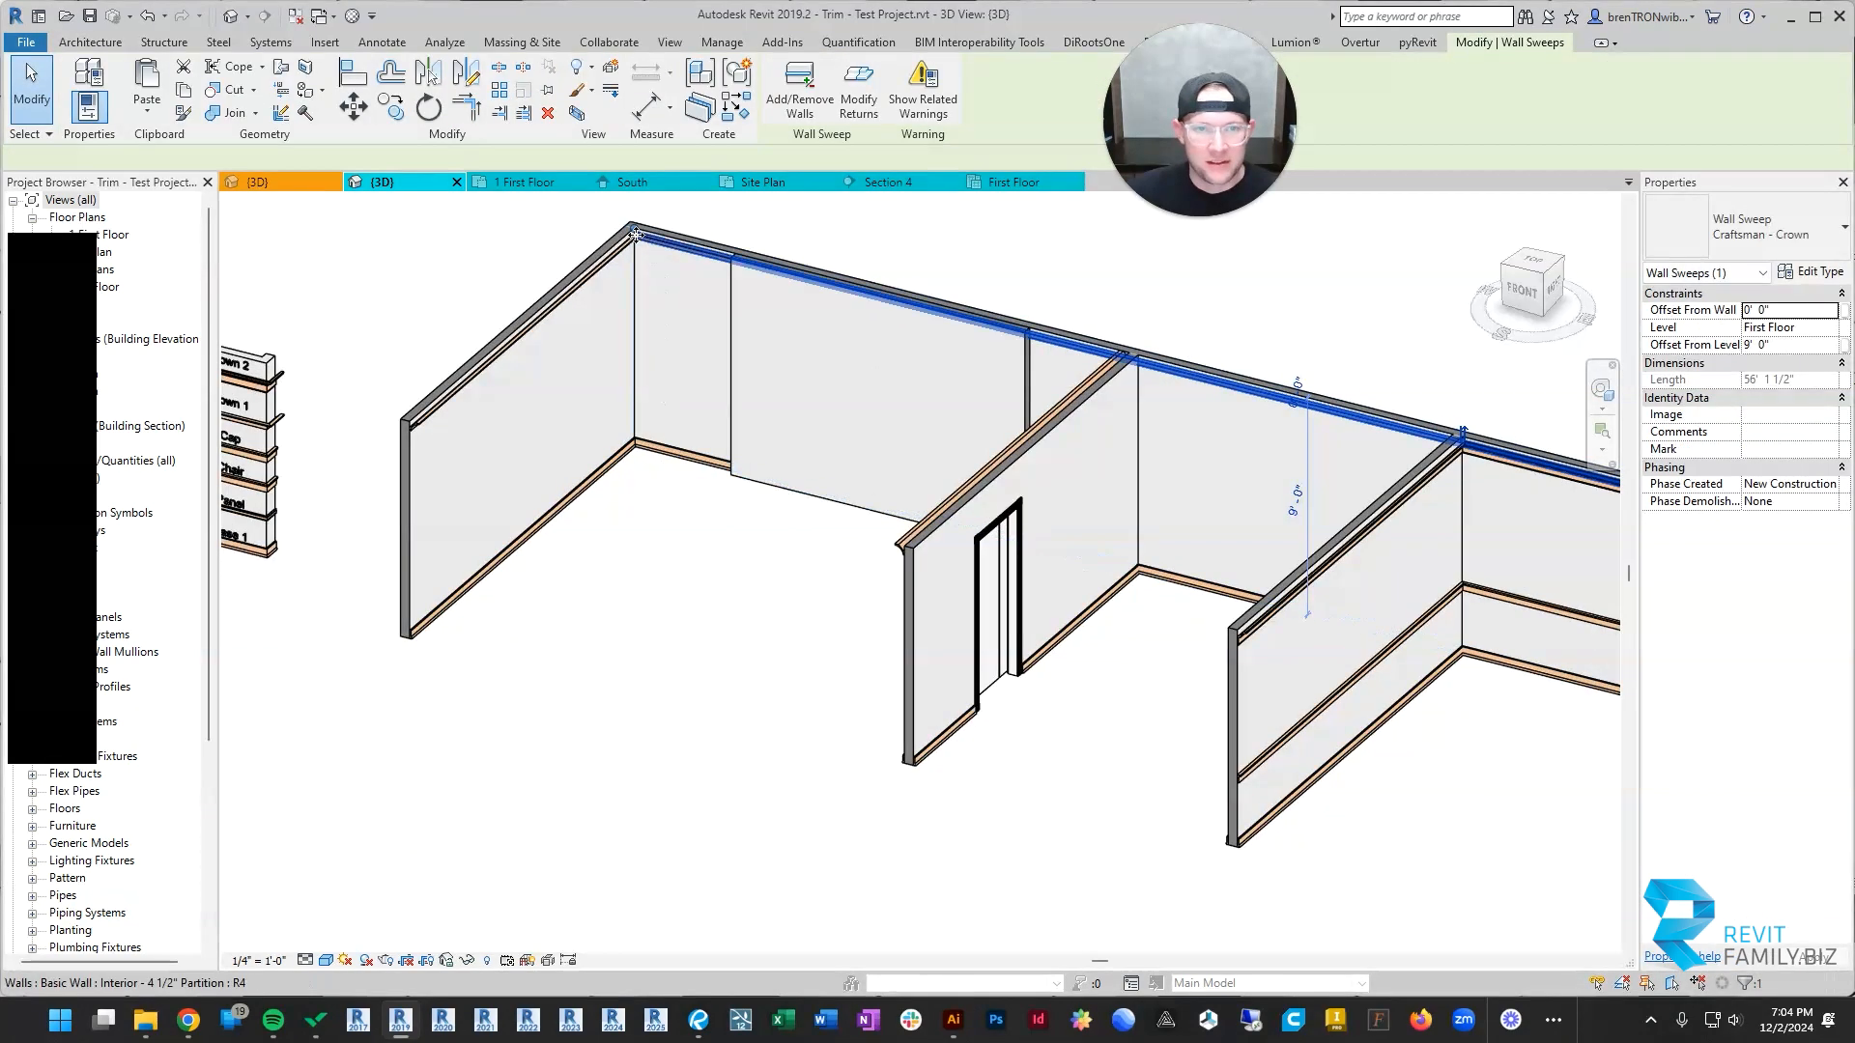
pyautogui.moveTo(771, 259); pyautogui.dragTo(1029, 329)
pyautogui.scroll(-2, 866, 395)
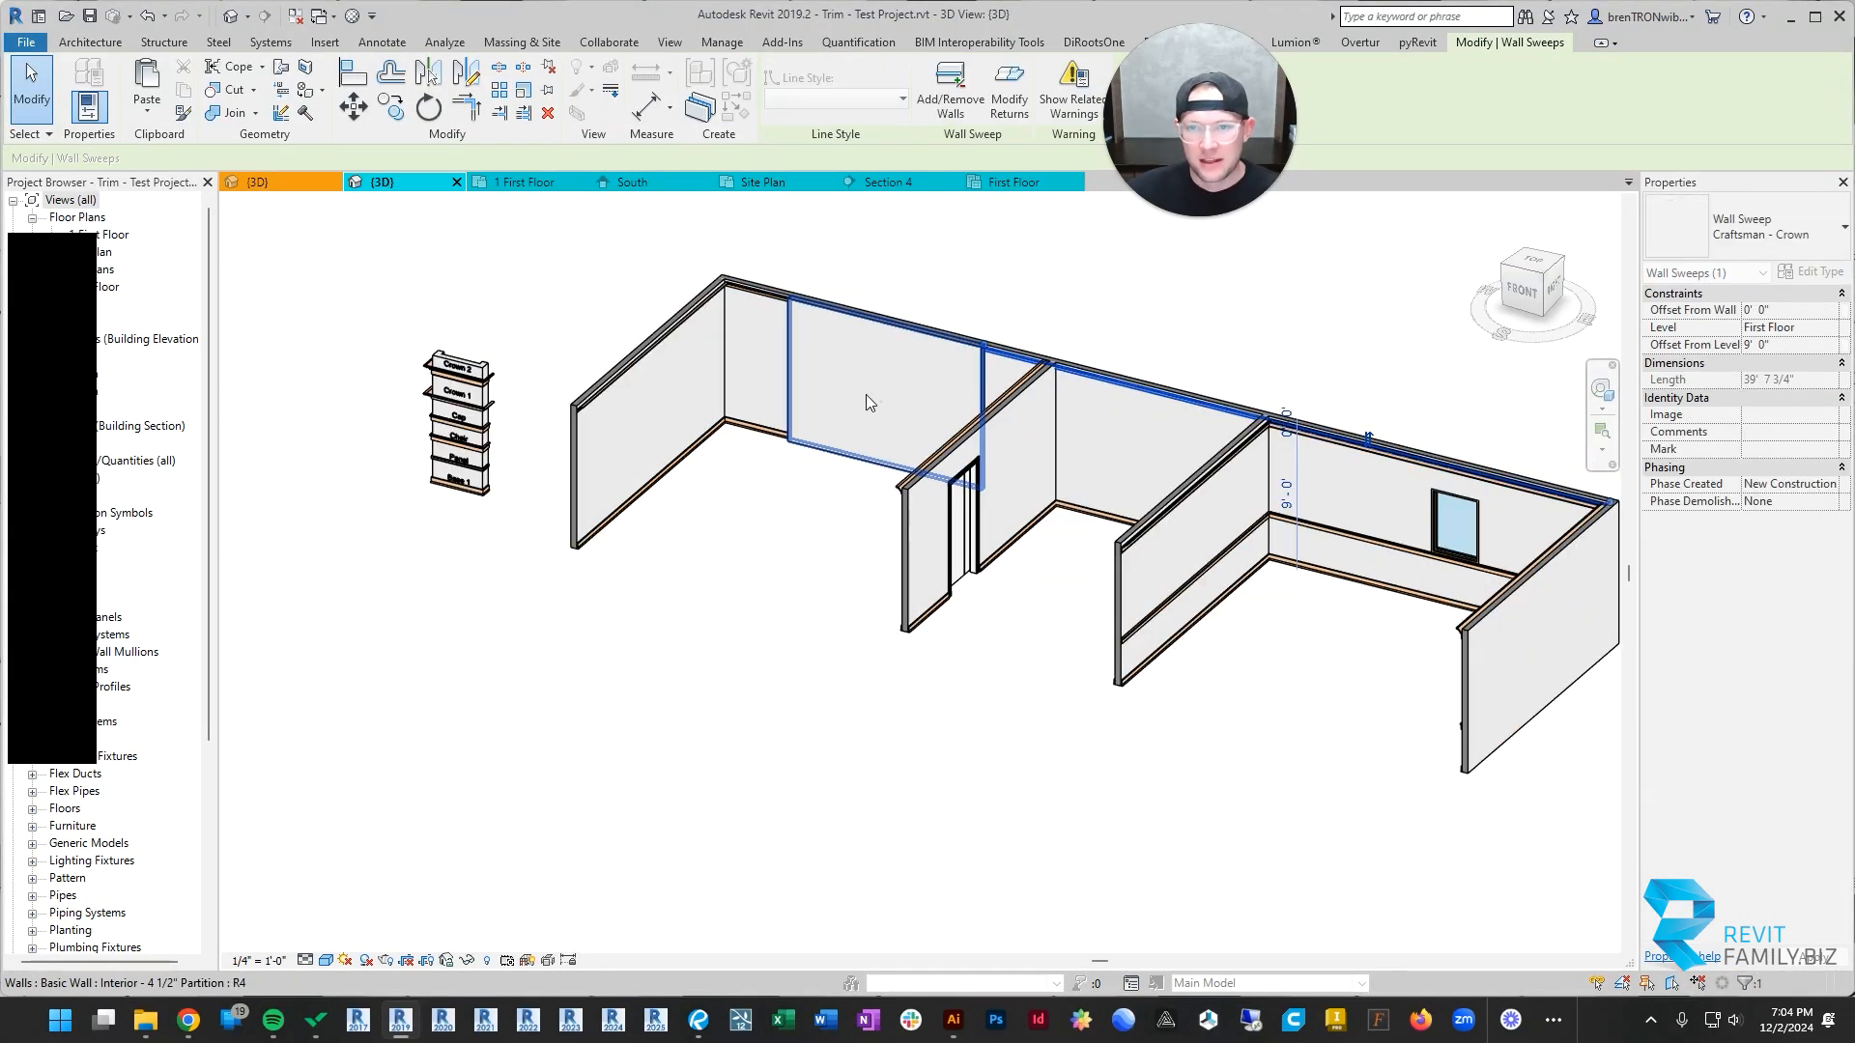
pyautogui.keyDown('shift'); pyautogui.moveTo(867, 396); pyautogui.dragTo(1410, 261, button='middle'); pyautogui.keyUp('shift')
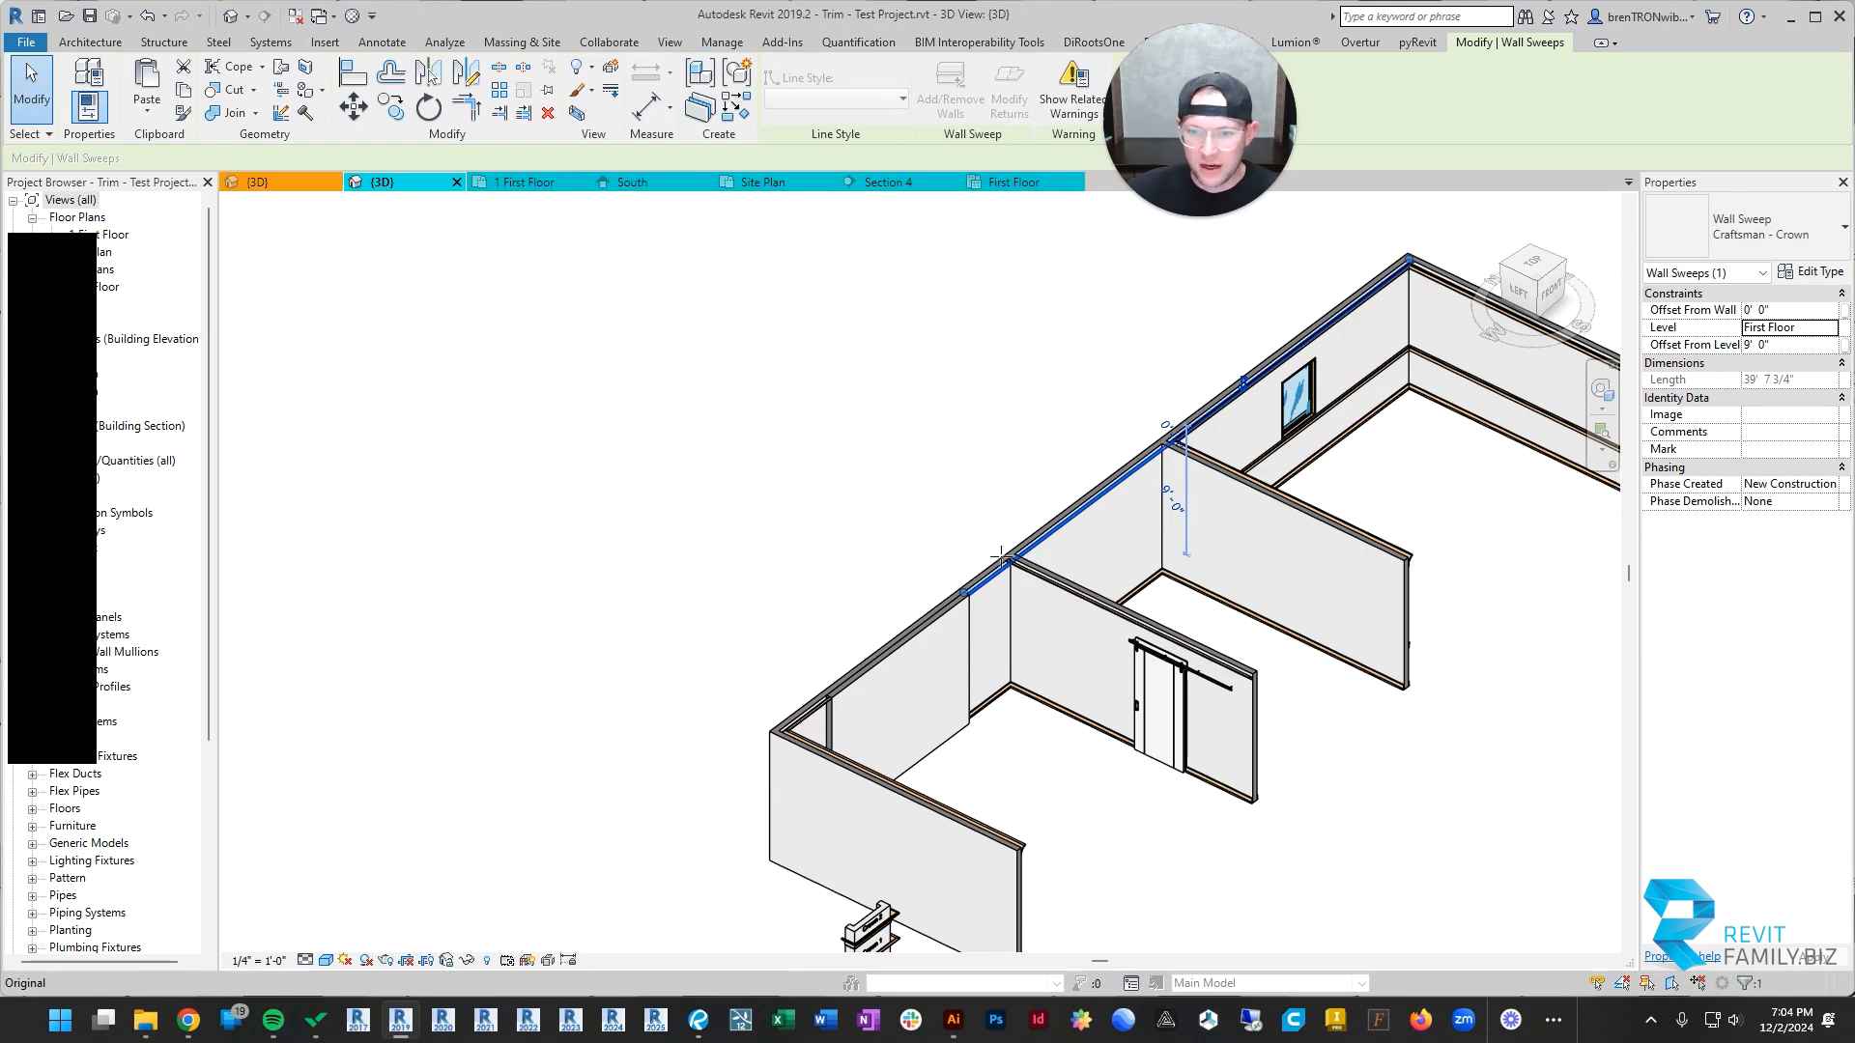
pyautogui.press('Escape')
# Step: Examine in 3D how the crown and base trim stop at both ends of the added wall
pyautogui.scroll(2, 1005, 556)
pyautogui.keyDown('shift'); pyautogui.moveTo(1005, 557); pyautogui.dragTo(618, 734, button='middle'); pyautogui.keyUp('shift')
pyautogui.scroll(2, 592, 605)
pyautogui.click(600, 576)
pyautogui.scroll(-3, 600, 576)
pyautogui.press('Escape')
pyautogui.scroll(3, 583, 621)
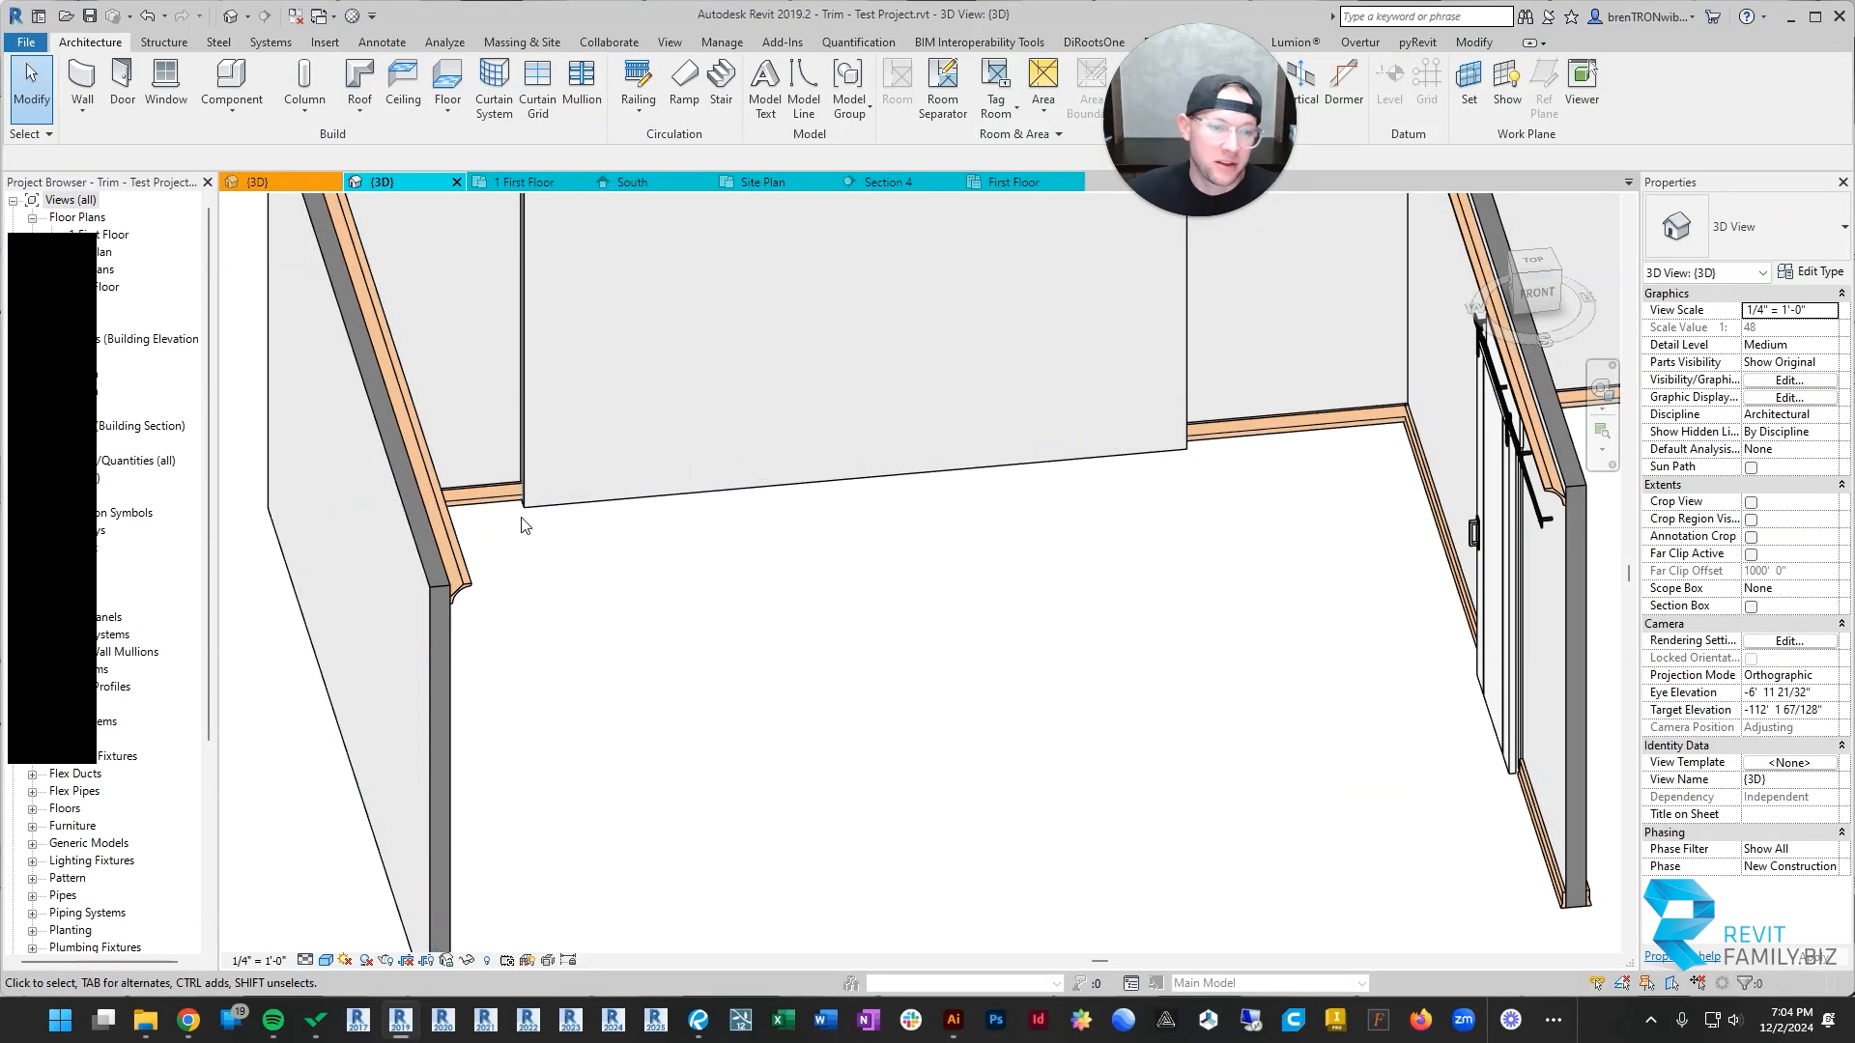
pyautogui.scroll(-3, 522, 524)
pyautogui.keyDown('shift'); pyautogui.moveTo(522, 525); pyautogui.dragTo(891, 460, button='middle'); pyautogui.keyUp('shift')
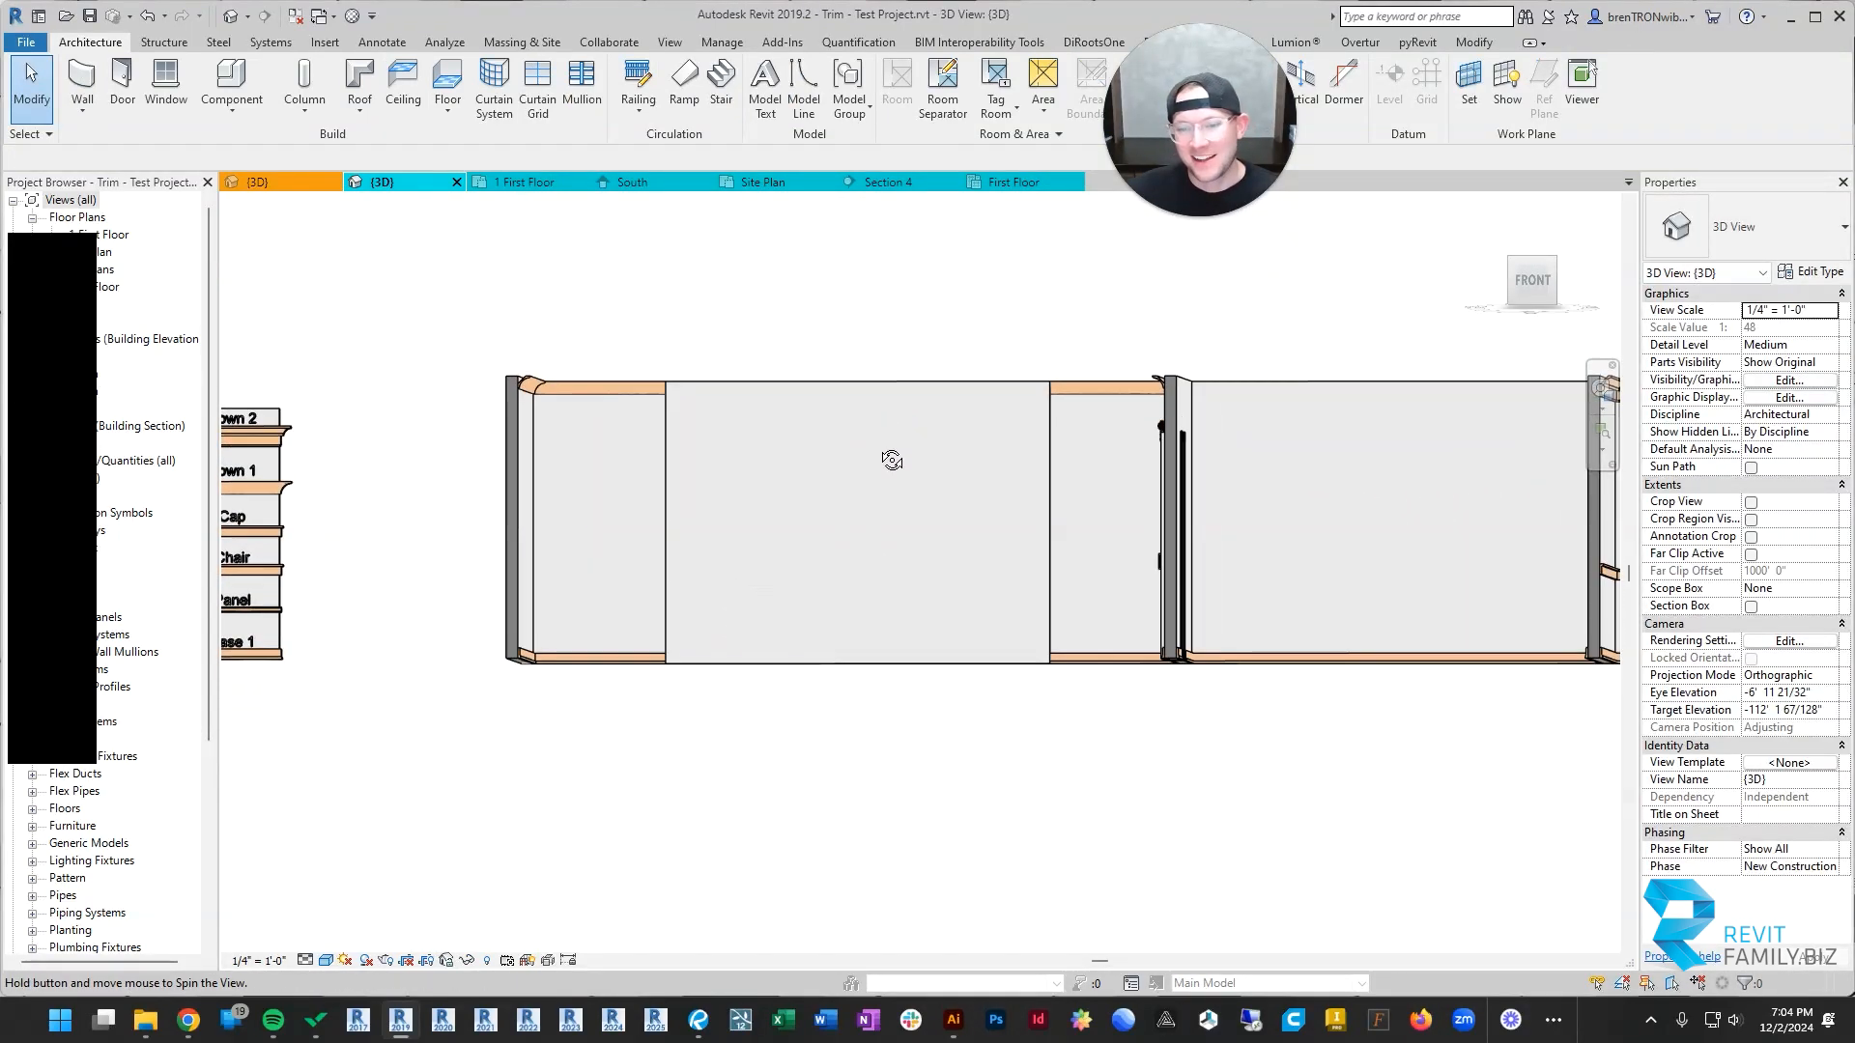
pyautogui.keyDown('shift'); pyautogui.moveTo(794, 503); pyautogui.dragTo(819, 667, button='middle'); pyautogui.keyUp('shift')
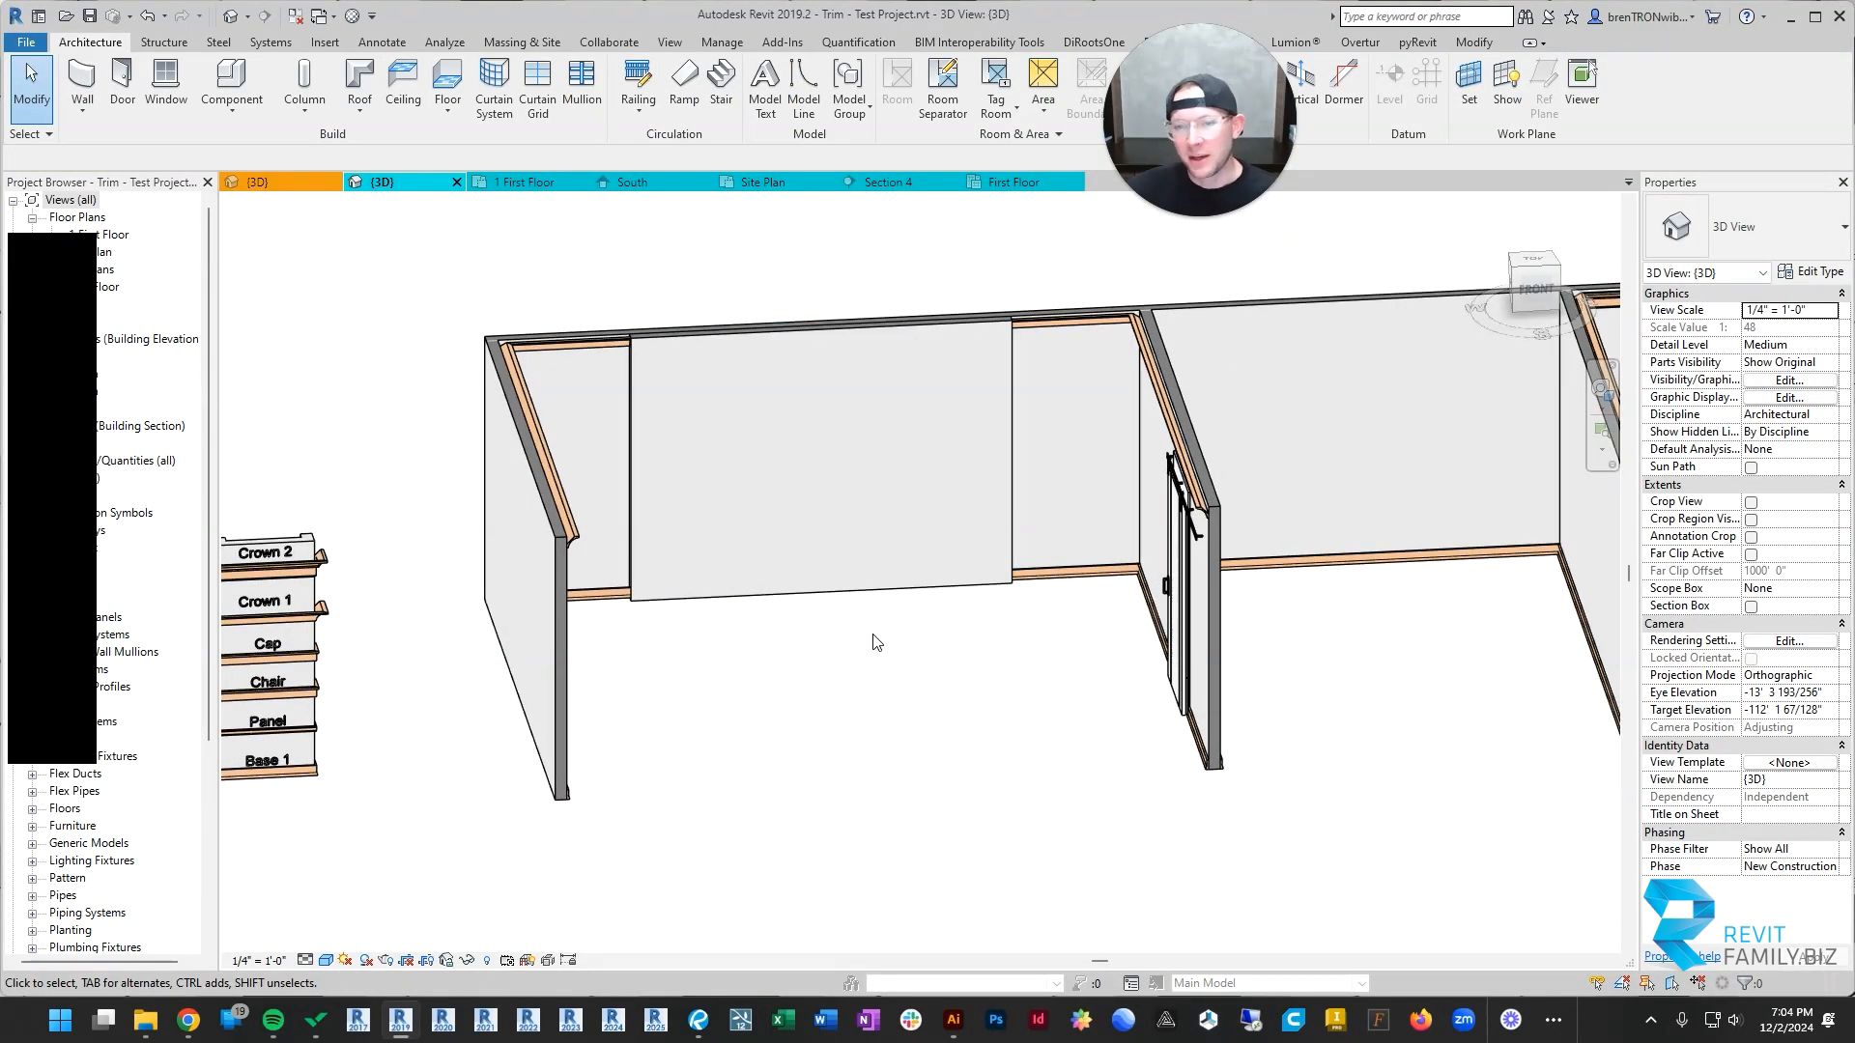
pyautogui.keyDown('shift'); pyautogui.moveTo(1089, 591); pyautogui.dragTo(722, 543, button='middle'); pyautogui.keyUp('shift')
pyautogui.scroll(3, 563, 531)
pyautogui.click(608, 527)
pyautogui.scroll(-3, 681, 536)
pyautogui.press('Escape')
pyautogui.scroll(-4, 1376, 582)
pyautogui.moveTo(1575, 608); pyautogui.dragTo(1258, 596, button='middle')
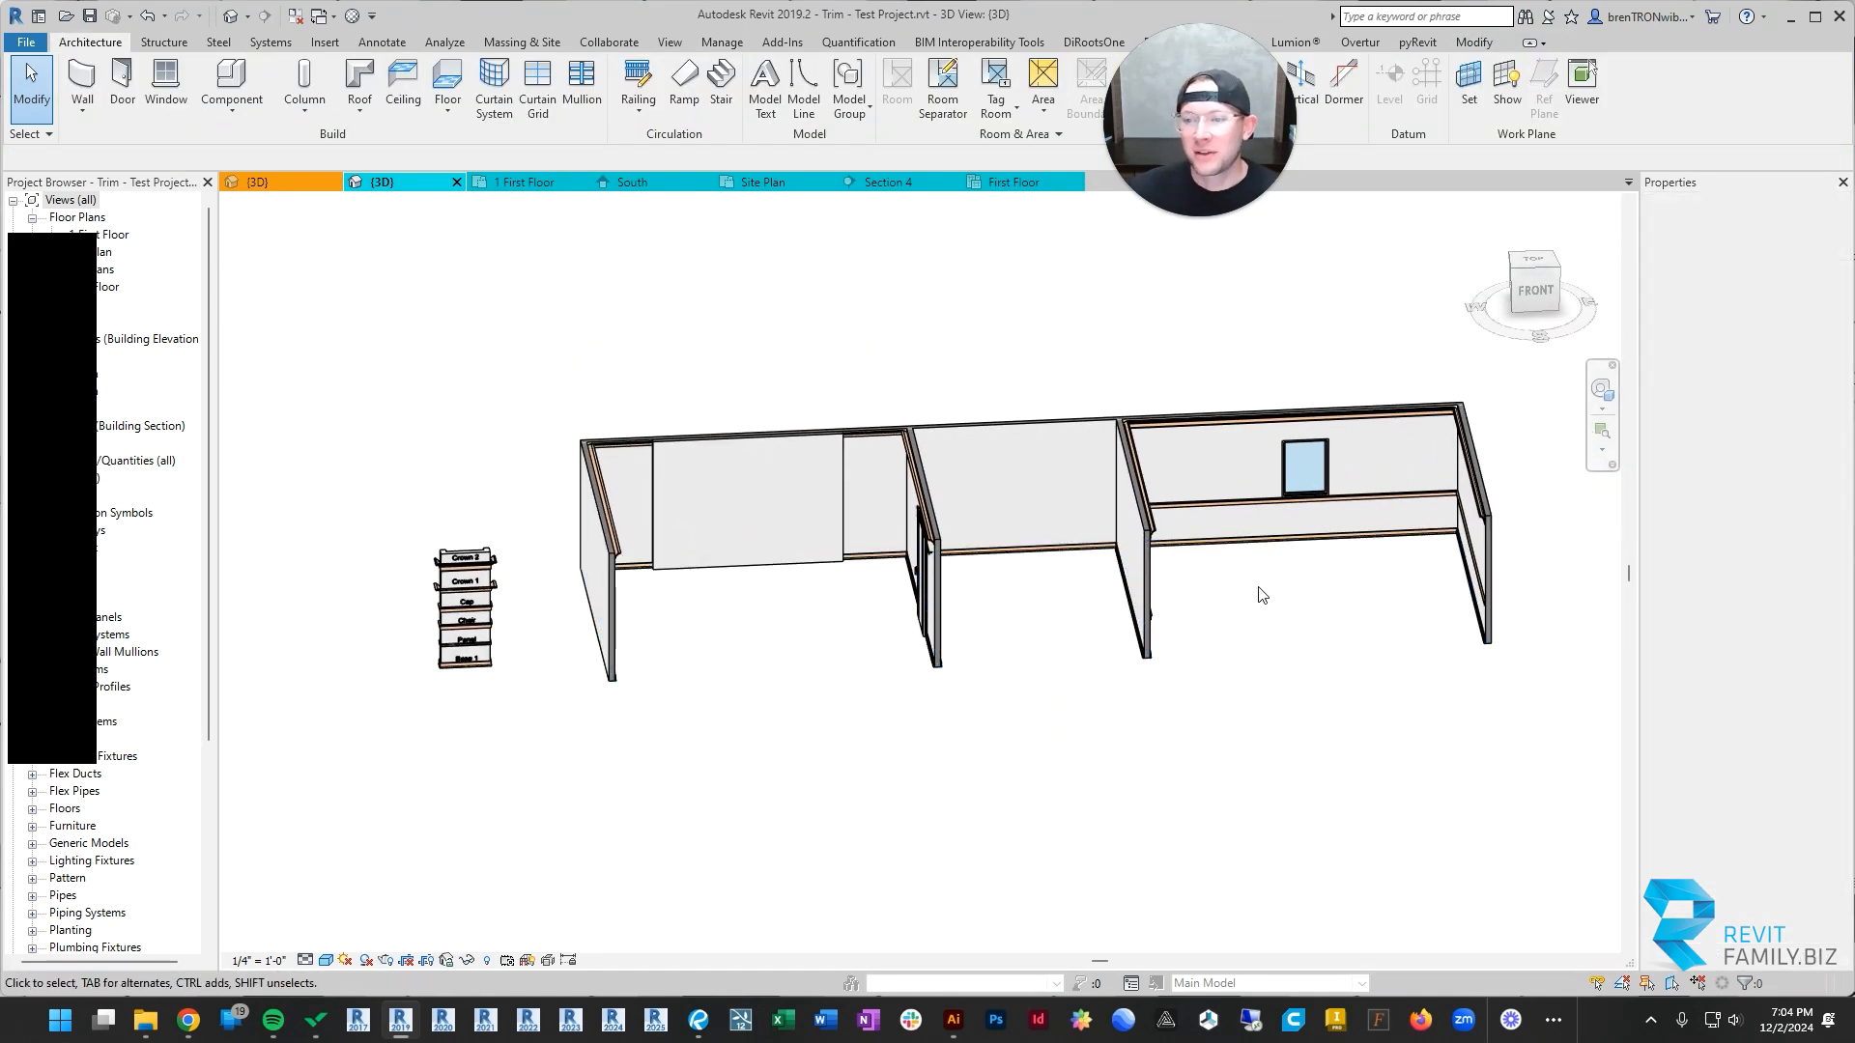
# Step: Inspect the back wall's Craftsman - Base sweep where it runs behind the added wall
pyautogui.scroll(7, 719, 531)
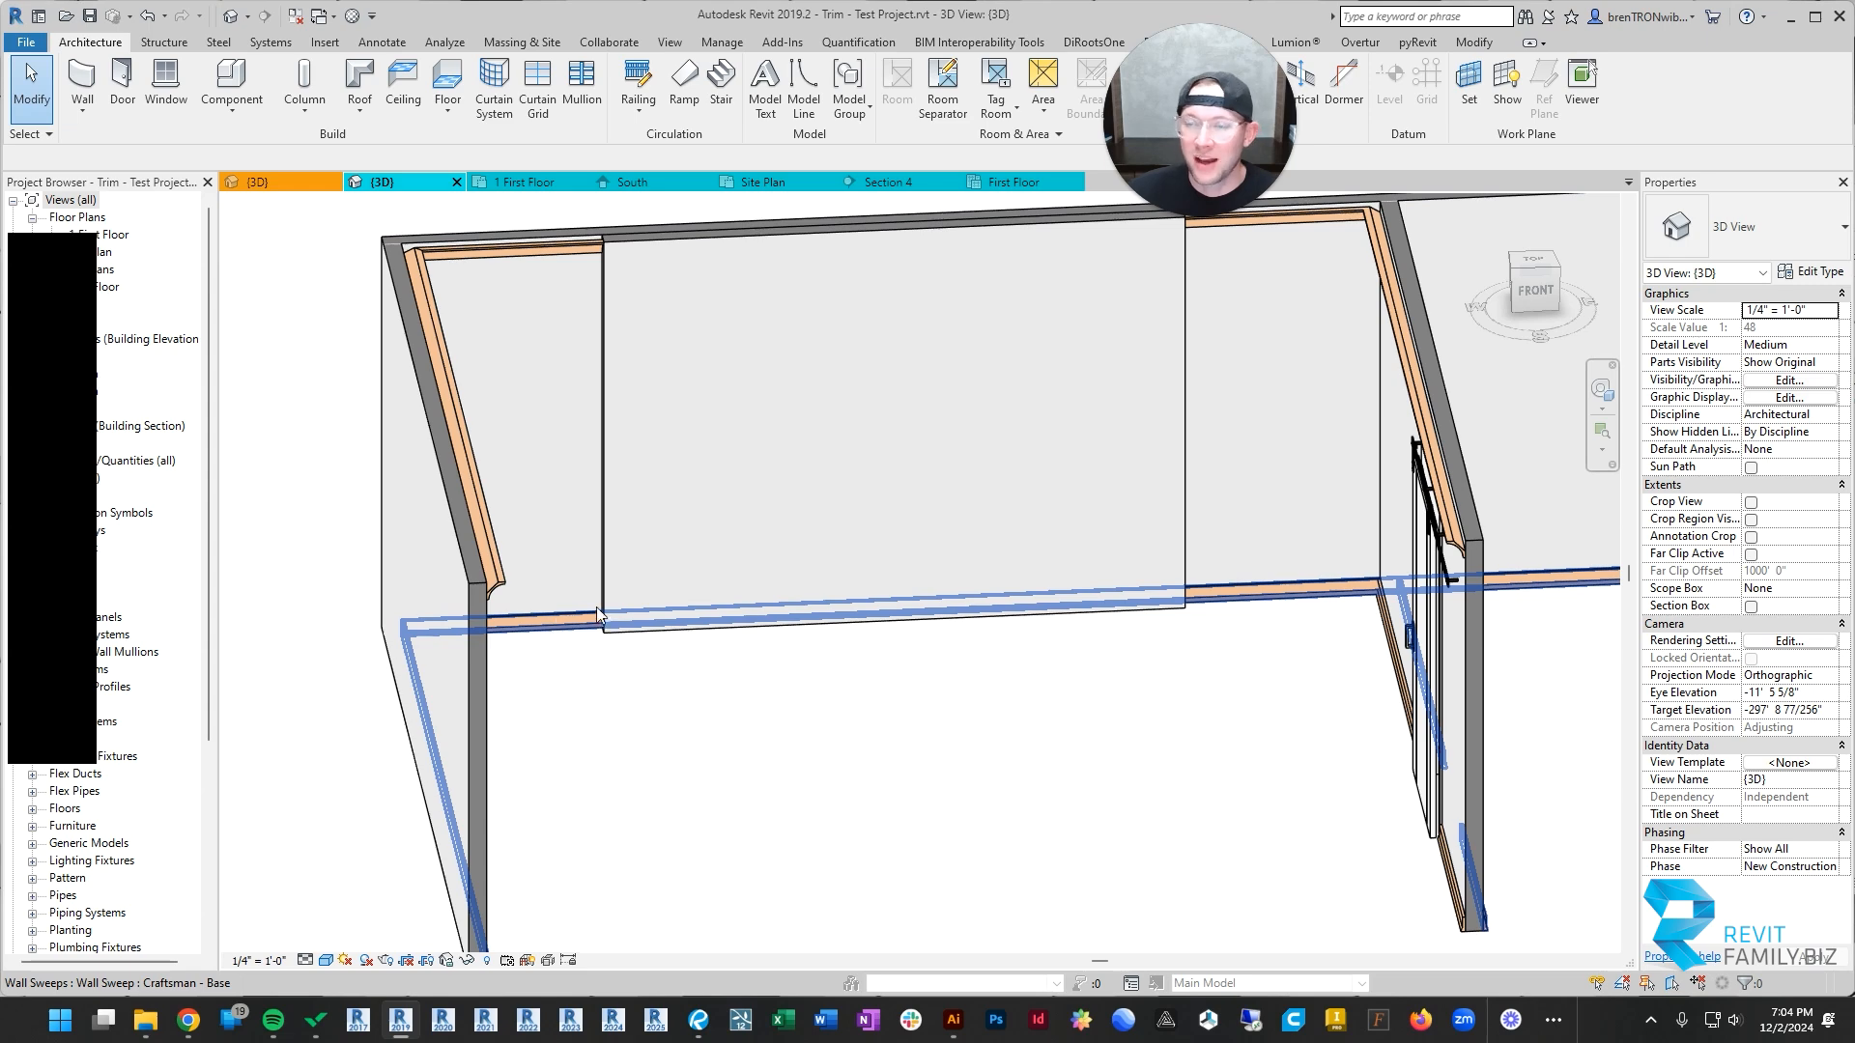
pyautogui.scroll(-4, 798, 562)
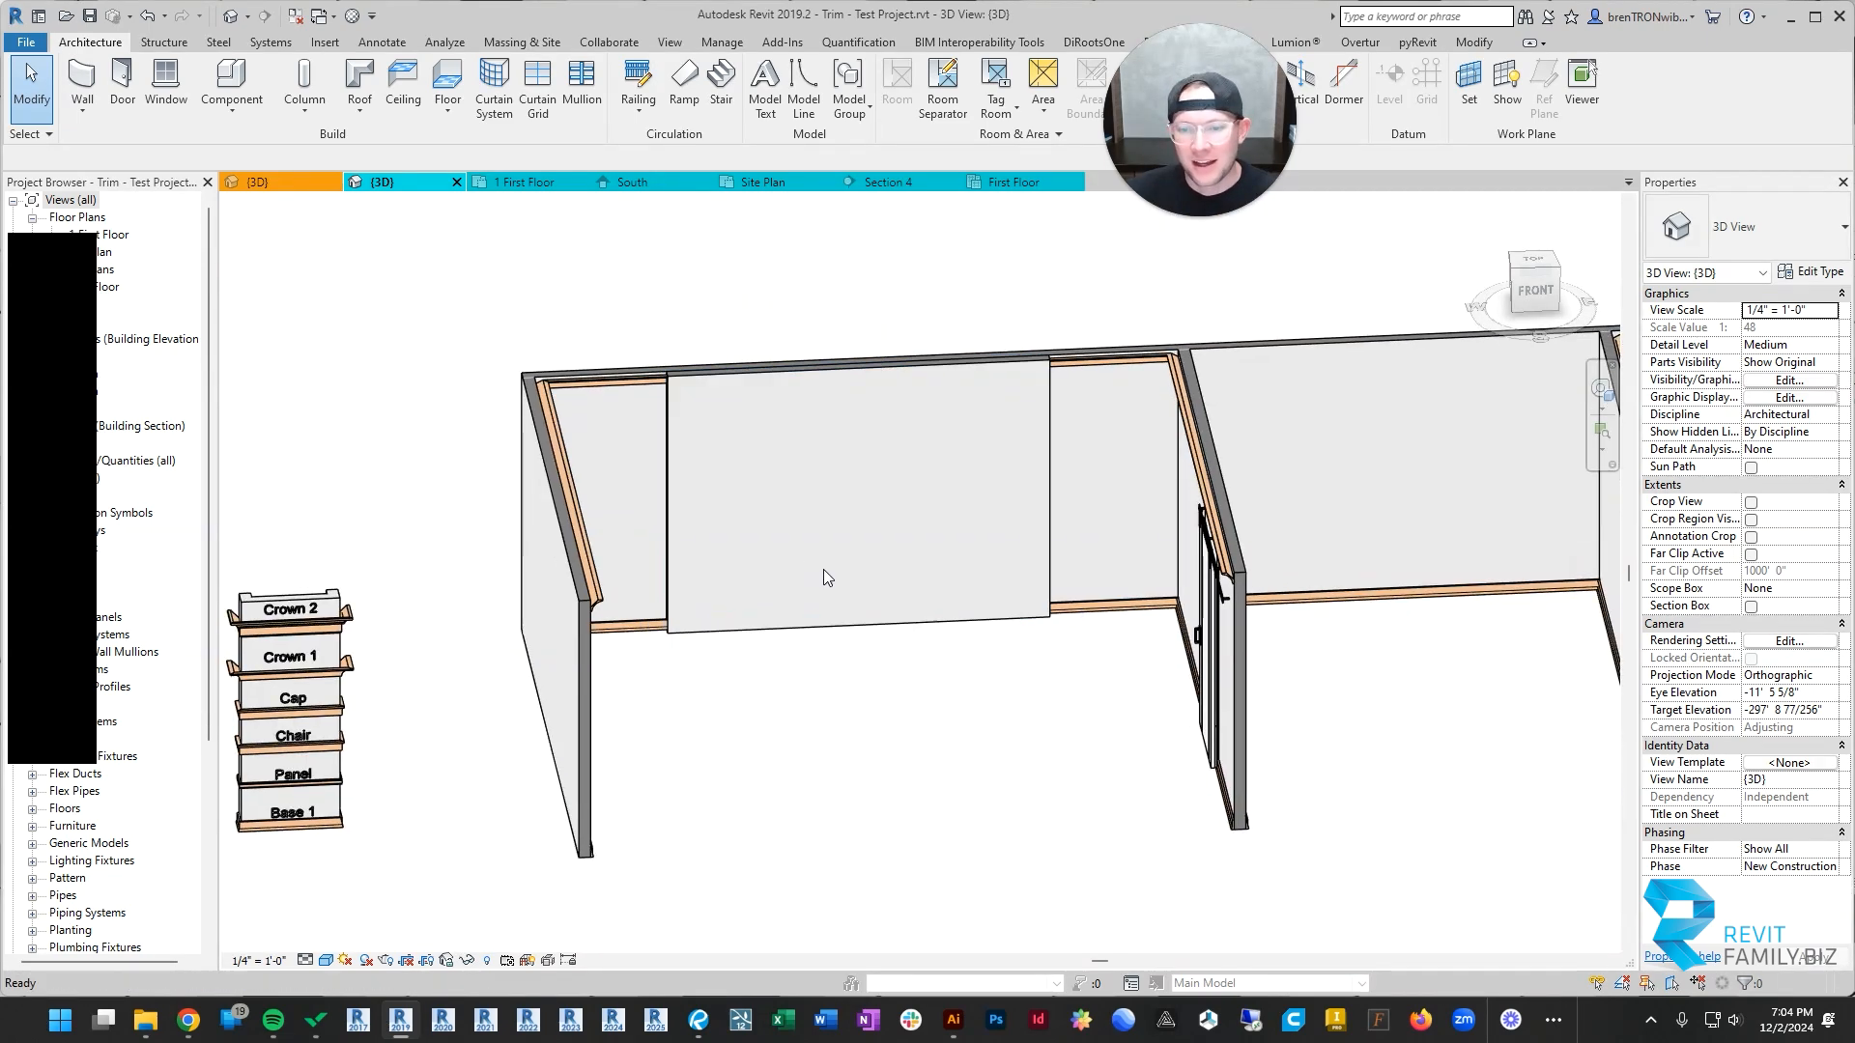
pyautogui.scroll(4, 823, 570)
pyautogui.scroll(1, 696, 640)
pyautogui.click(574, 629)
pyautogui.scroll(-4, 685, 622)
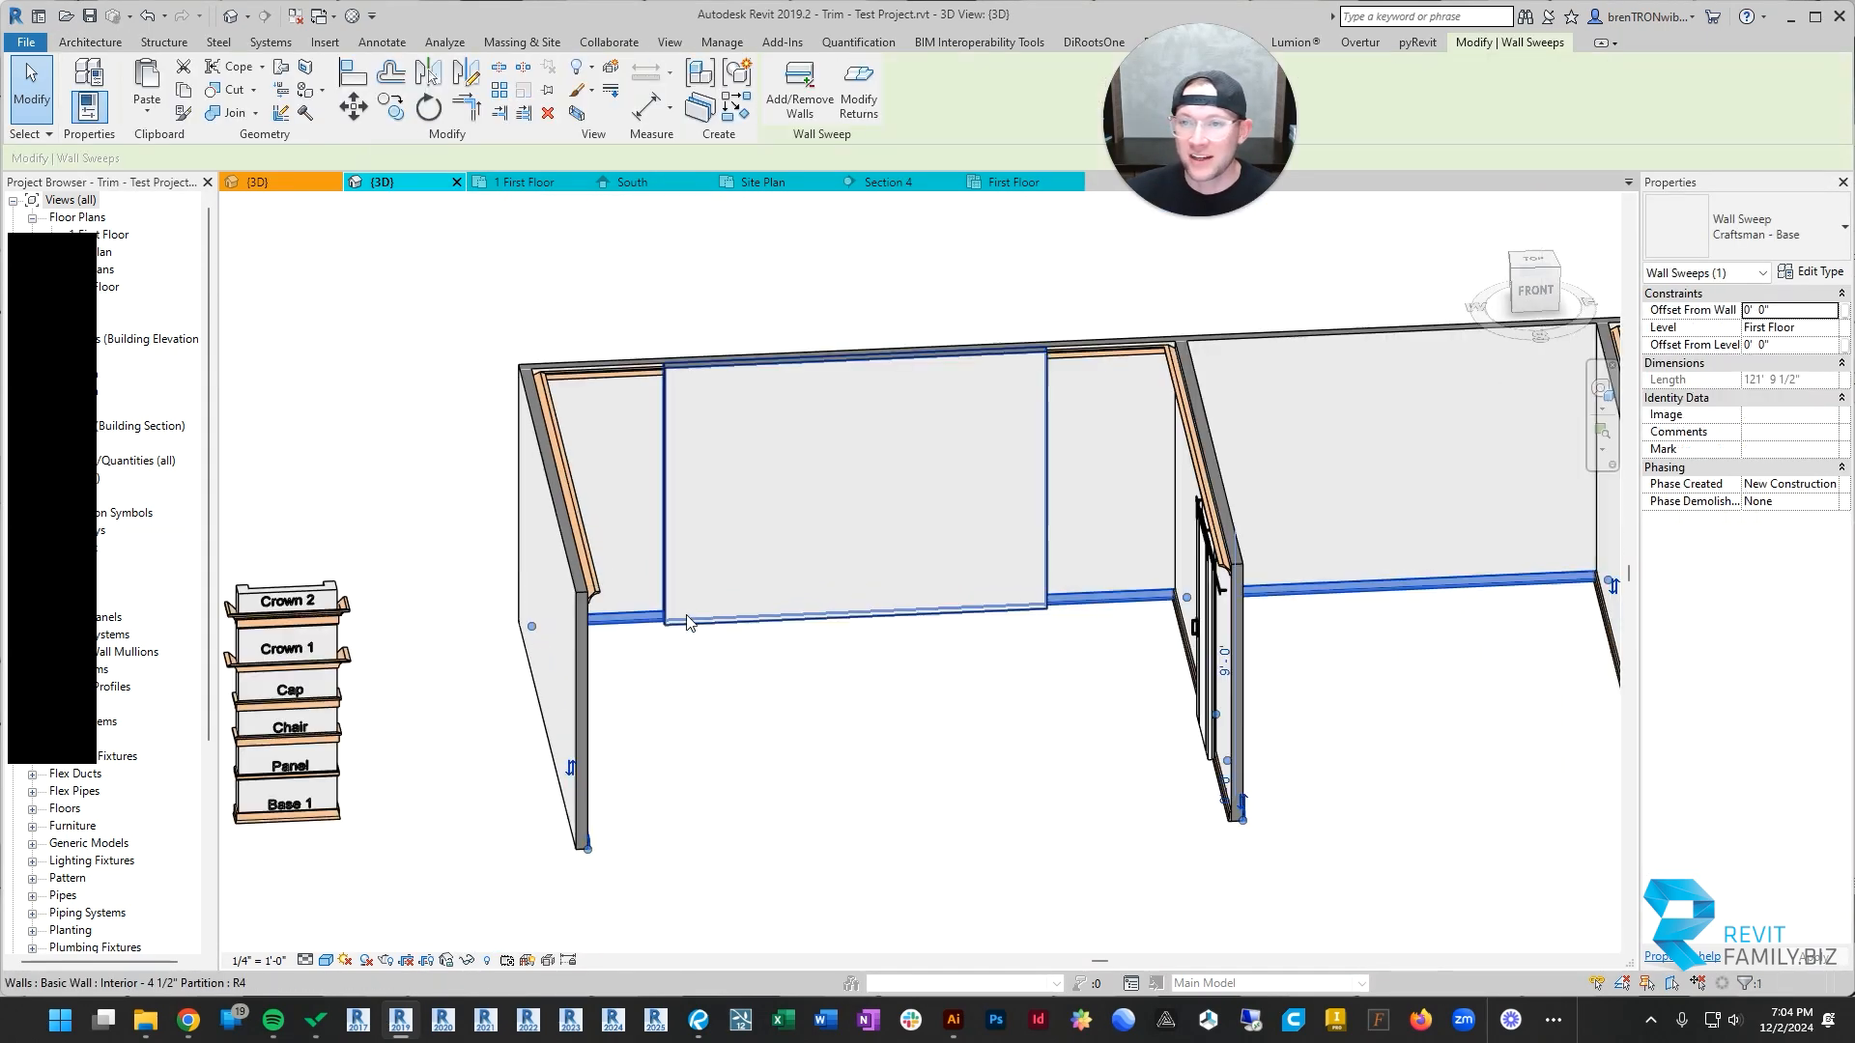
pyautogui.keyDown('shift'); pyautogui.moveTo(827, 609); pyautogui.dragTo(719, 634, button='middle'); pyautogui.keyUp('shift')
pyautogui.click(721, 632)
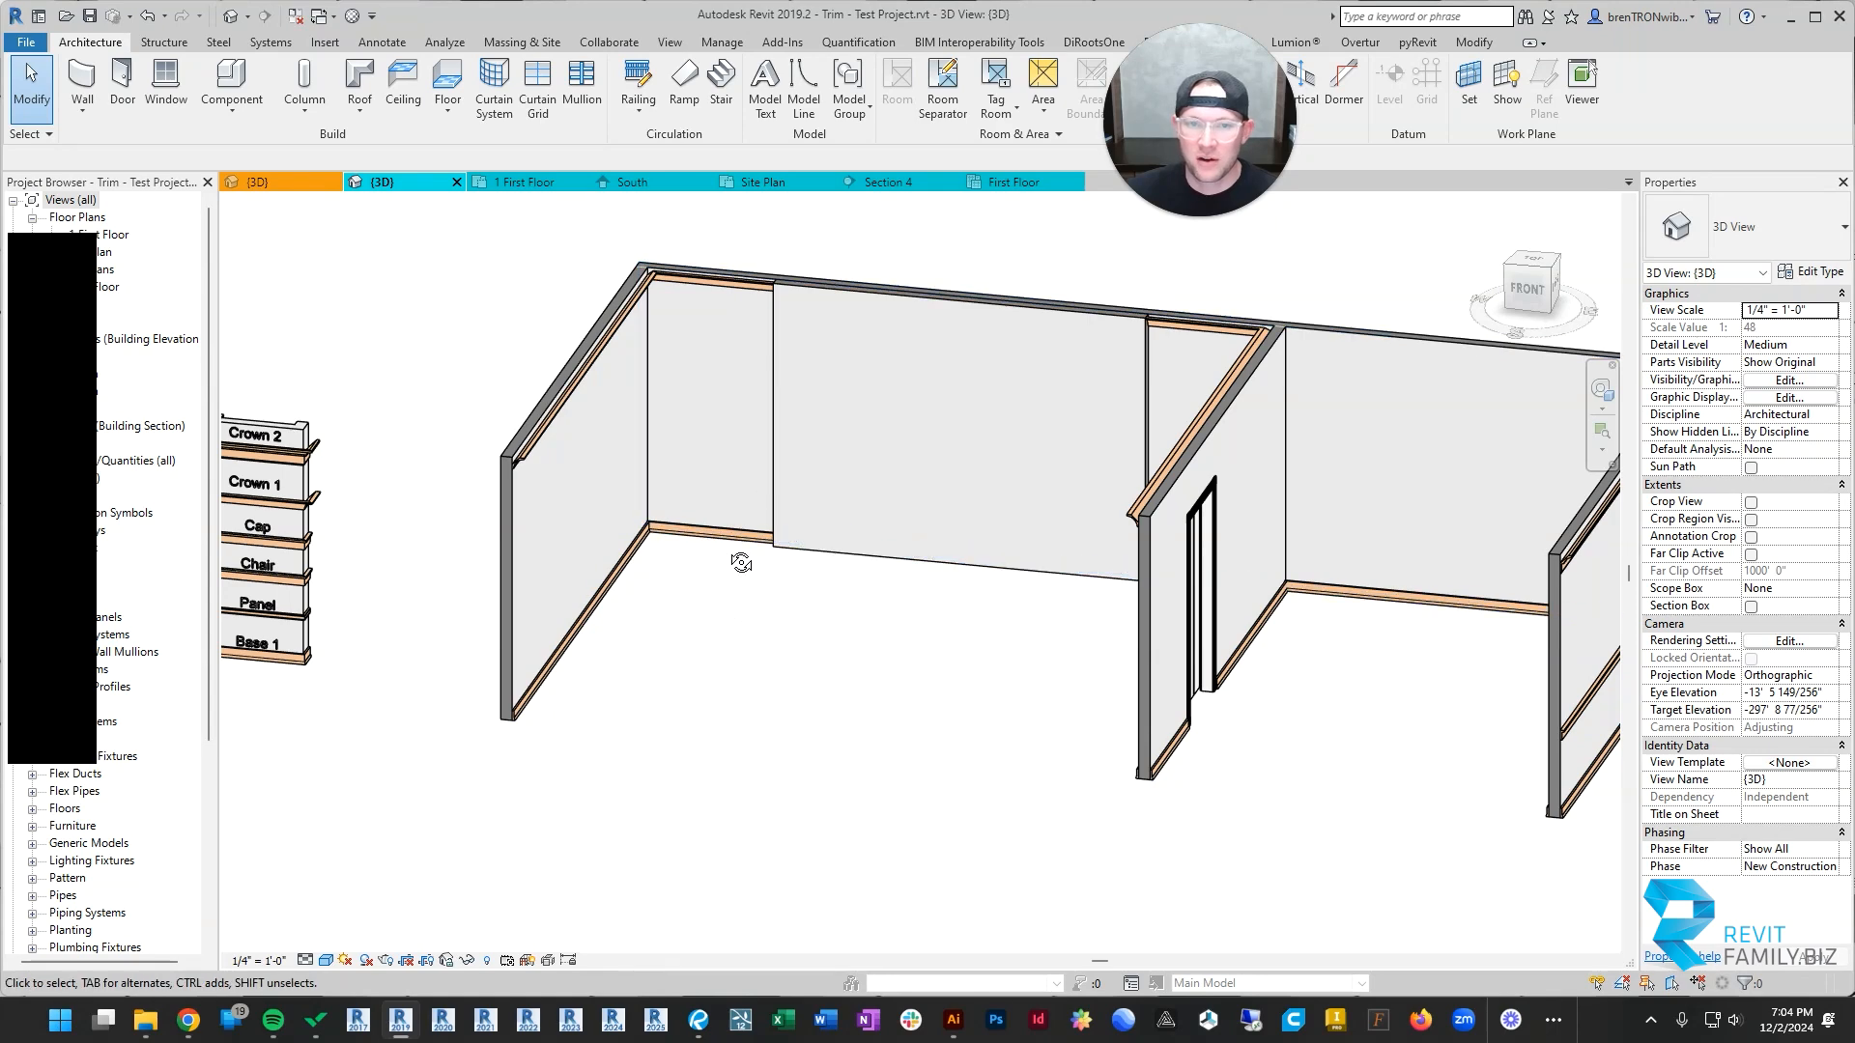
# Step: Inspect the crown's cut end at the added wall's edge farthest from the barn door
pyautogui.keyDown('shift'); pyautogui.moveTo(741, 563); pyautogui.dragTo(653, 489, button='middle'); pyautogui.keyUp('shift')
pyautogui.scroll(6, 666, 463)
pyautogui.click(589, 417)
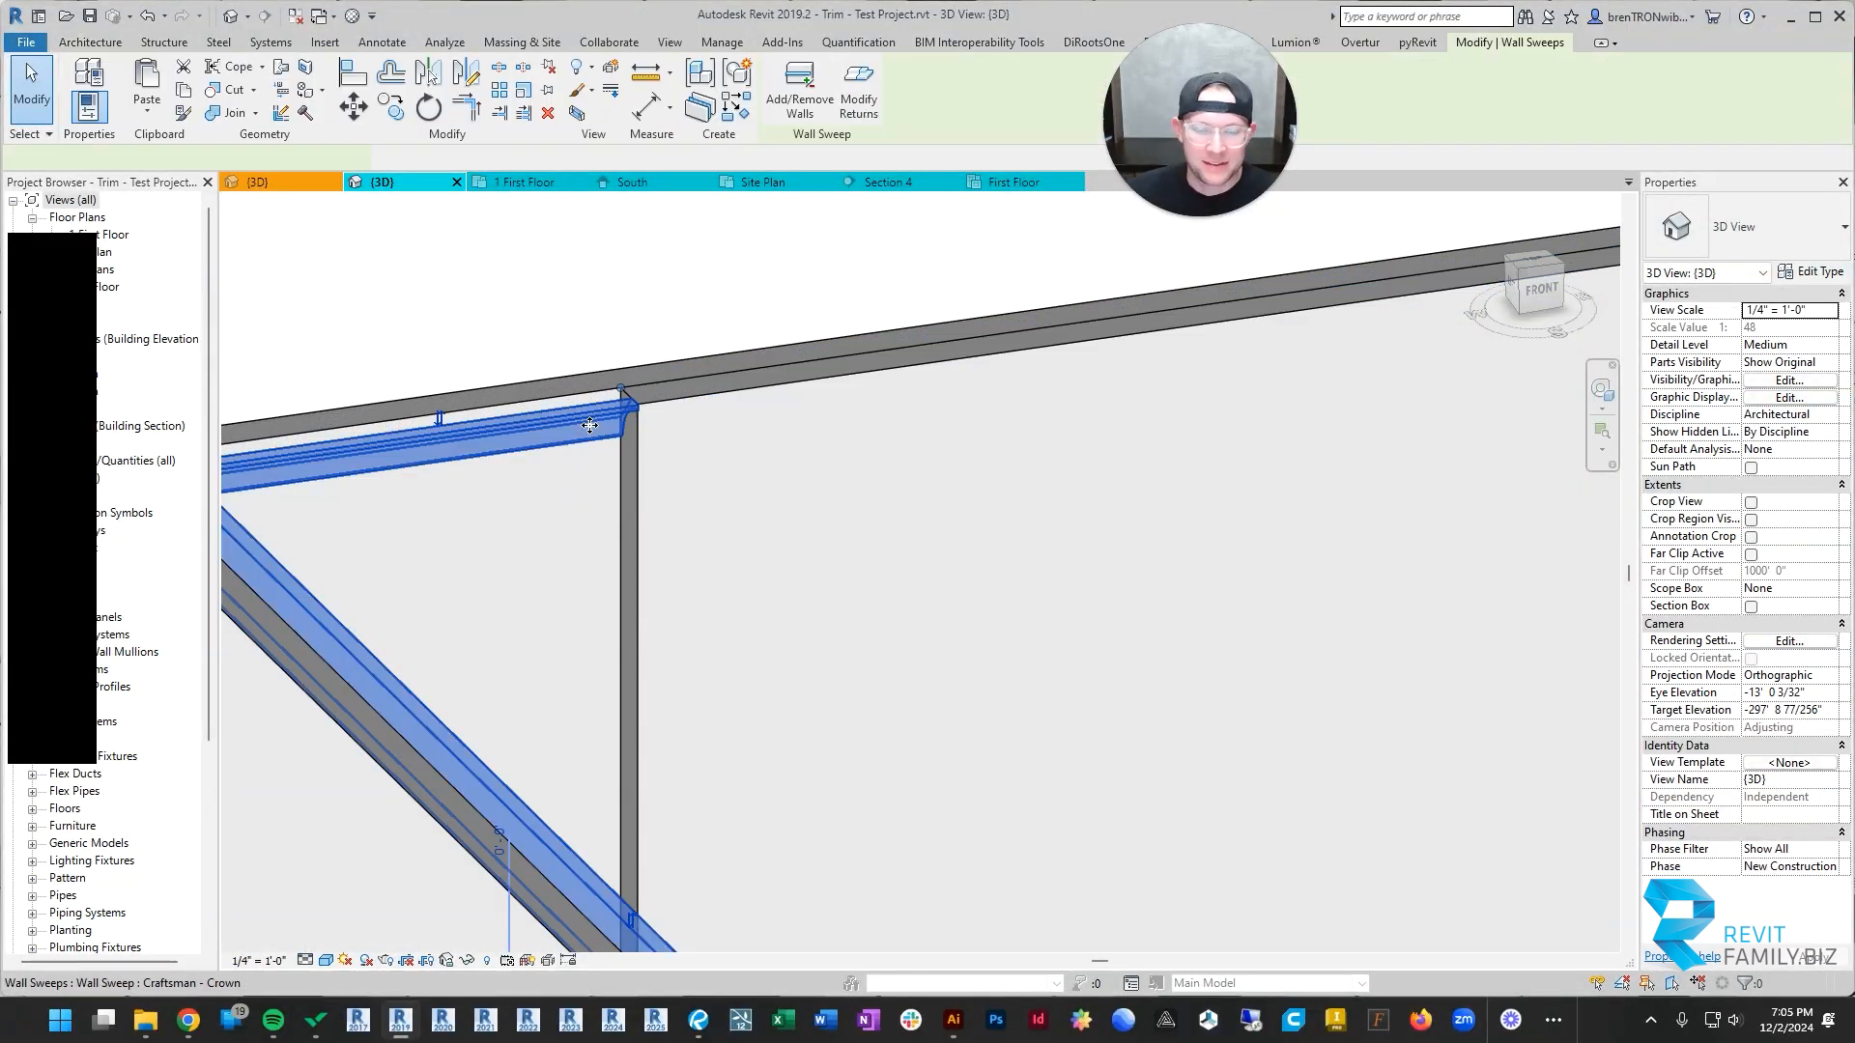
pyautogui.scroll(-5, 628, 454)
pyautogui.press('Escape')
pyautogui.scroll(5, 676, 440)
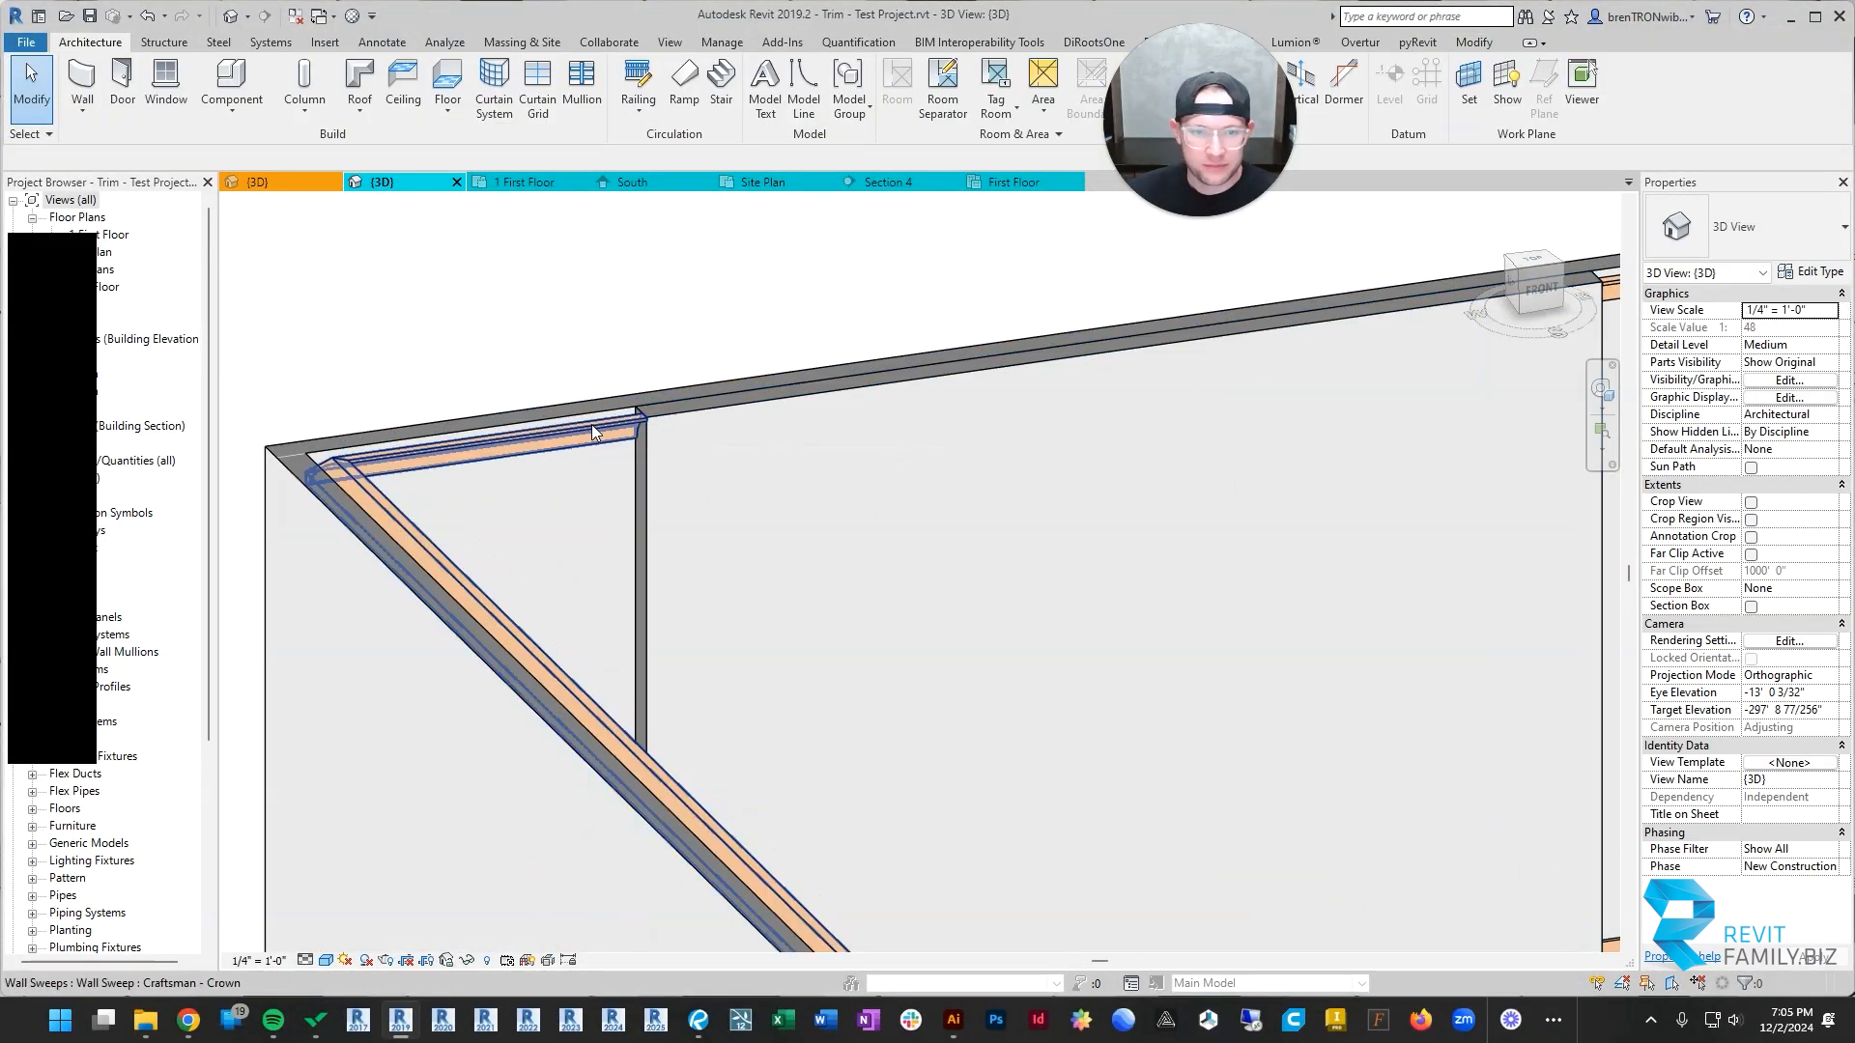
pyautogui.scroll(-4, 591, 425)
pyautogui.keyDown('shift'); pyautogui.moveTo(1048, 628); pyautogui.dragTo(935, 560, button='middle'); pyautogui.keyUp('shift')
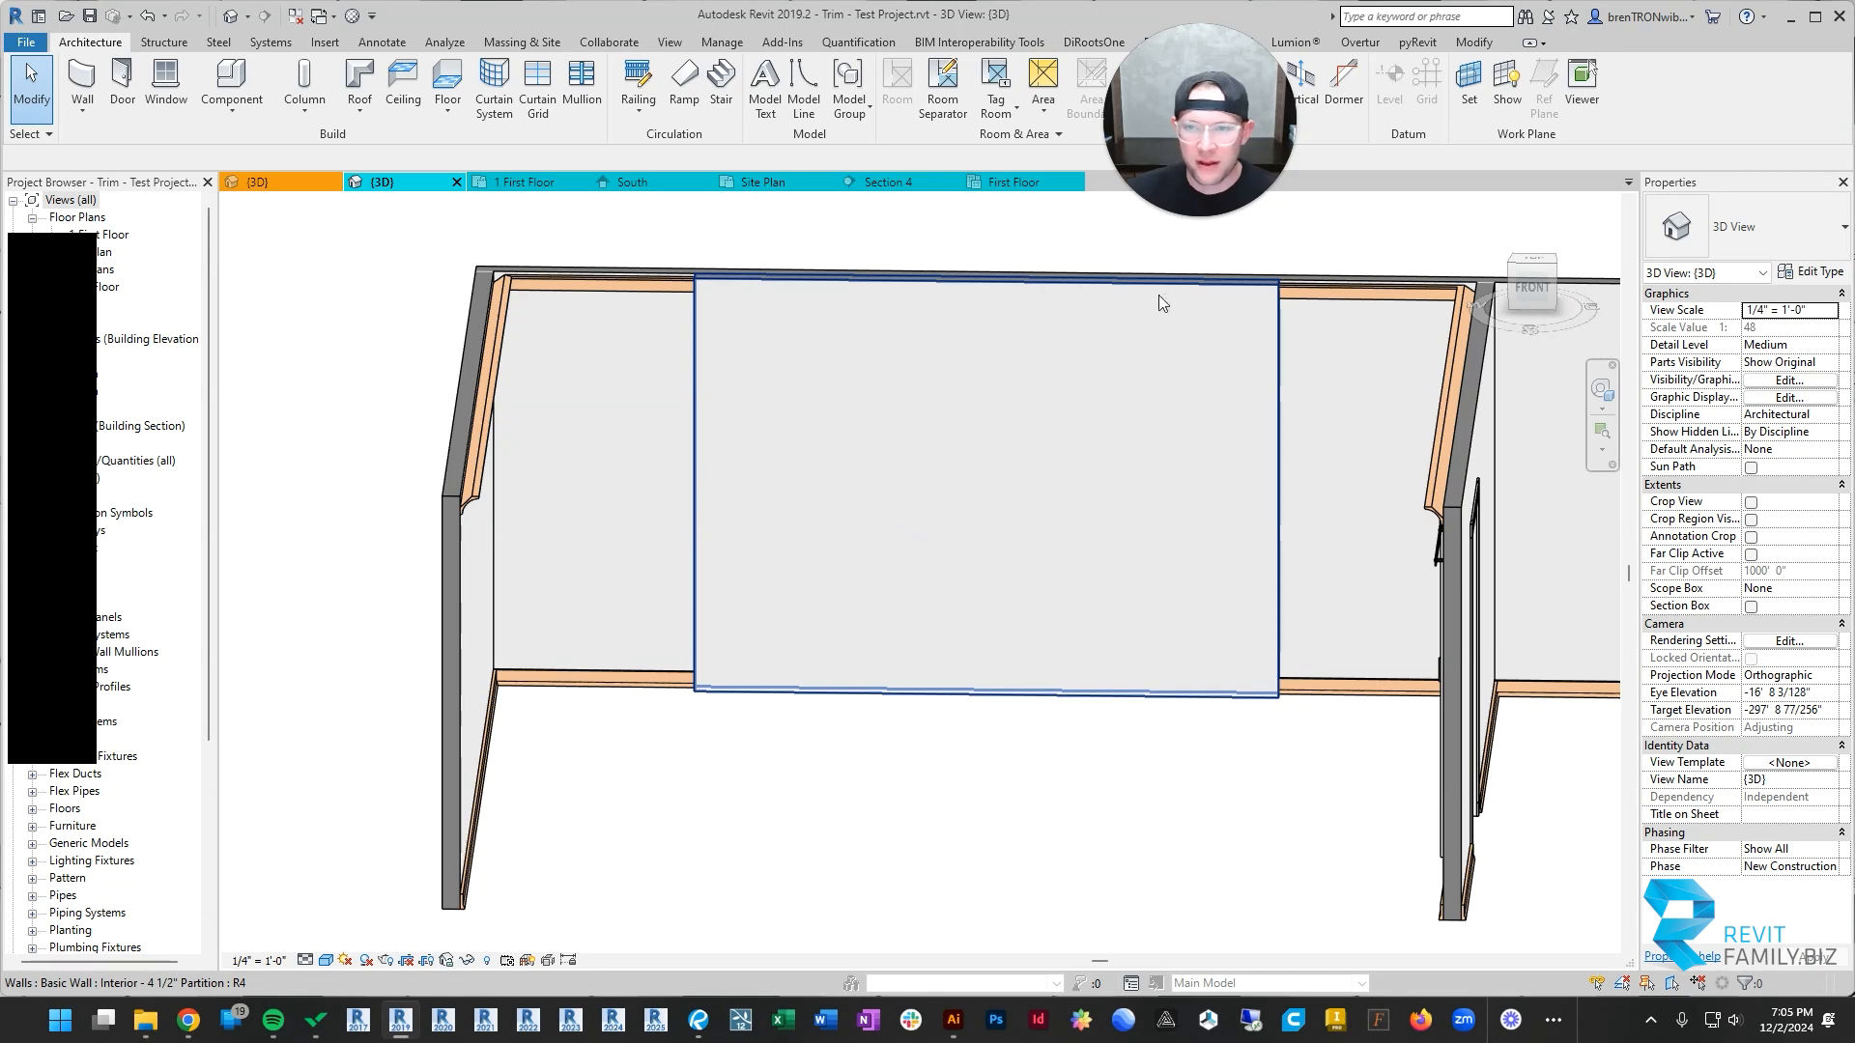
# Step: Add a Craftsman - Base sweep along the front face of the added wall
pyautogui.click(599, 673)
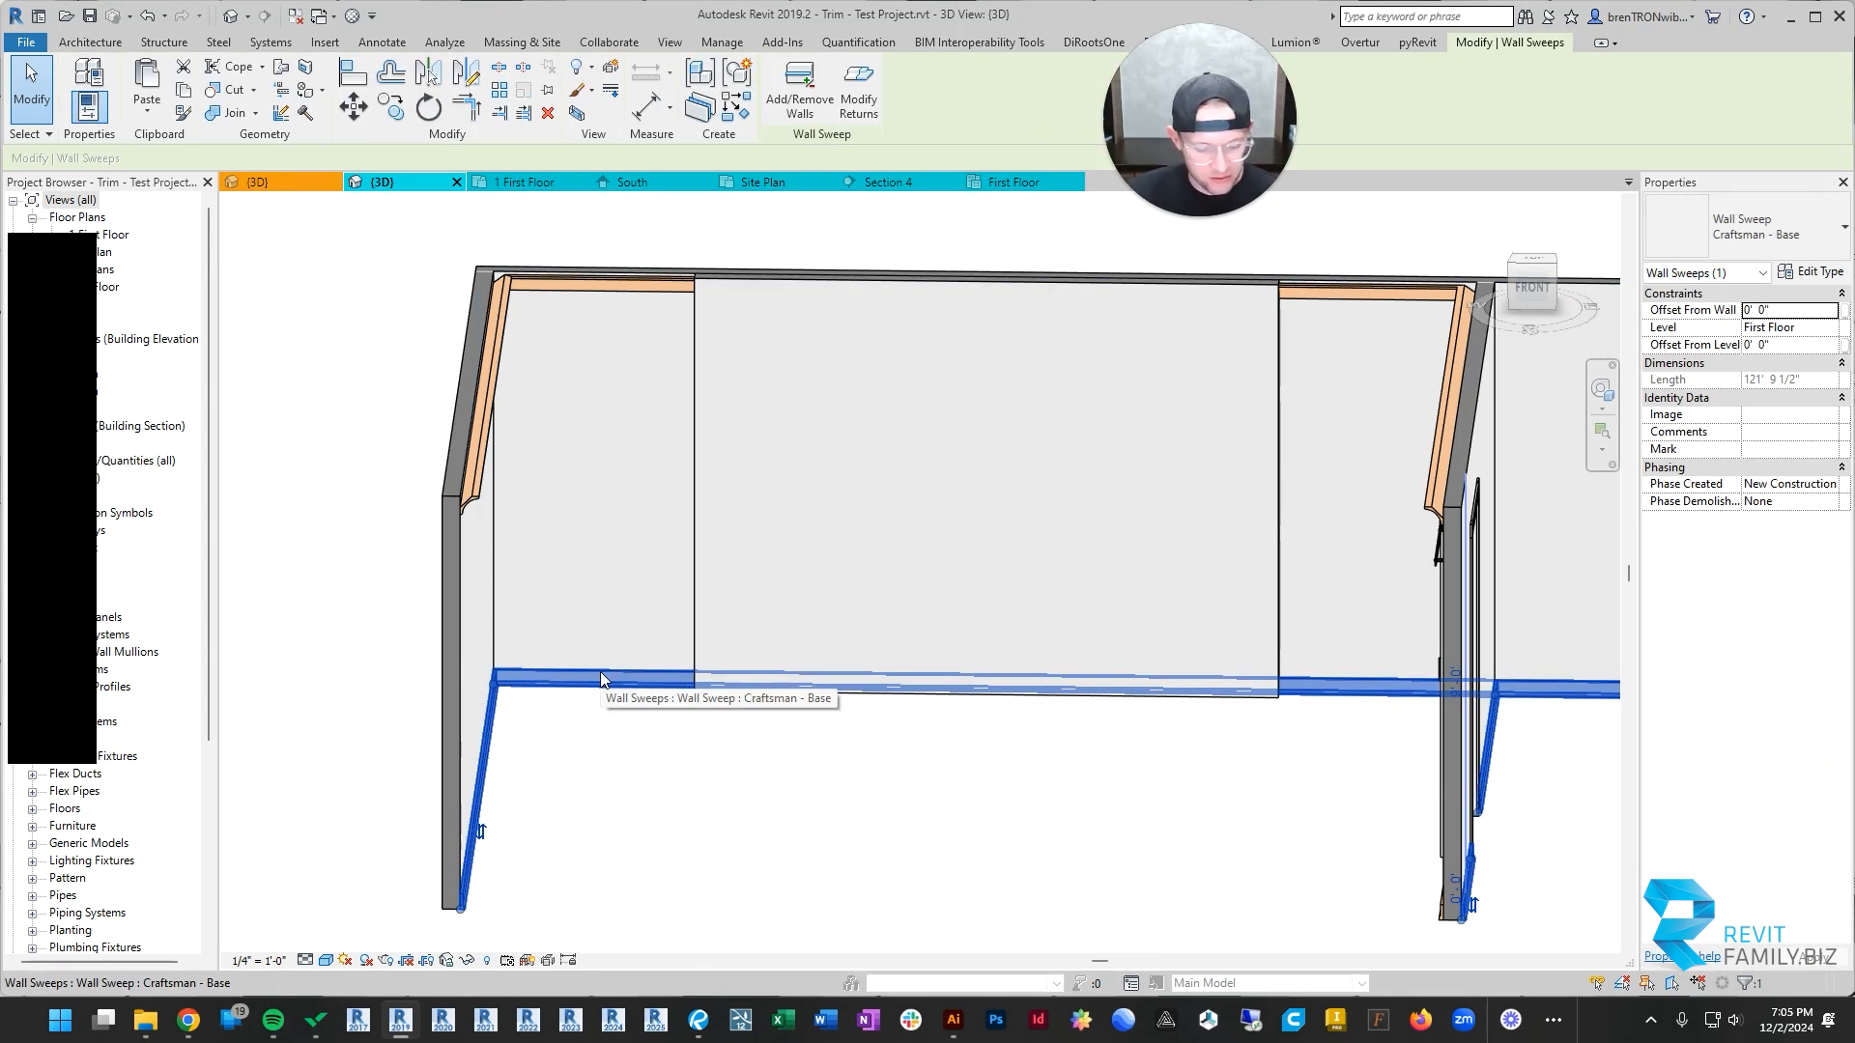
pyautogui.press('c')
pyautogui.press('s')
pyautogui.scroll(3, 733, 699)
pyautogui.click(749, 689)
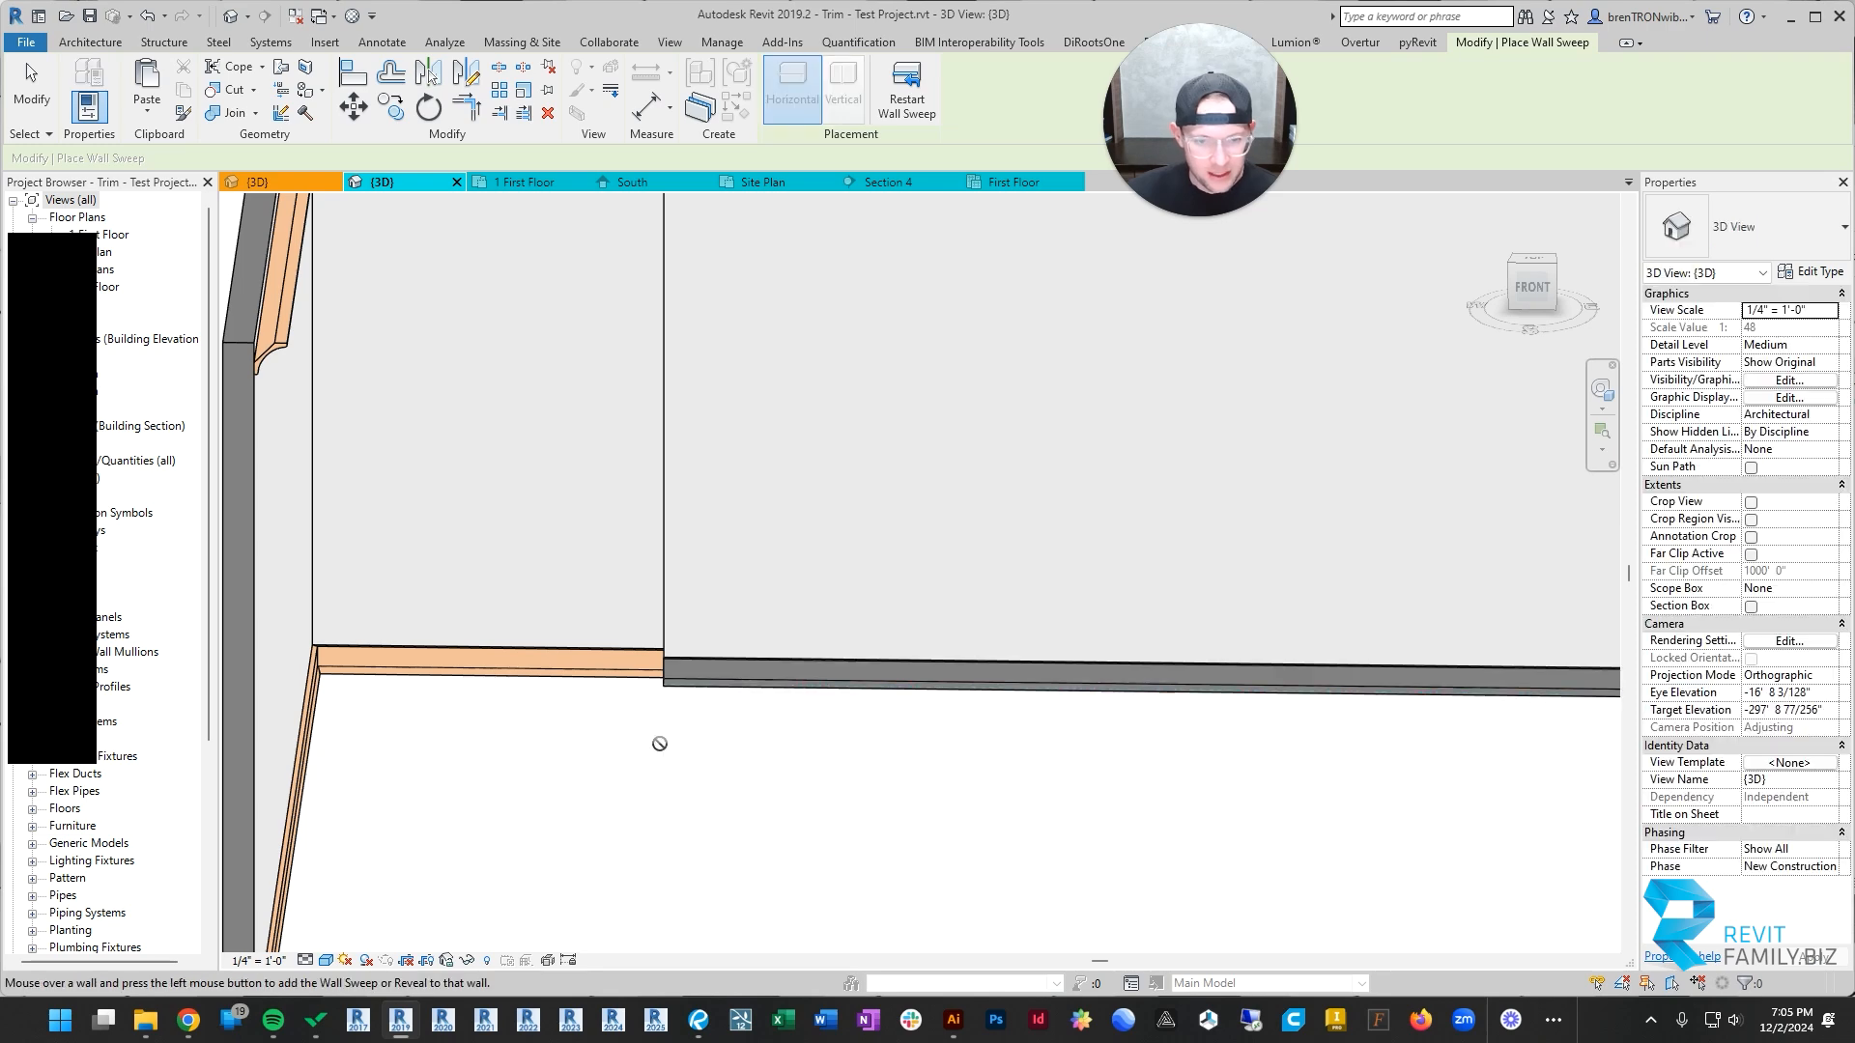
pyautogui.press('Escape')
pyautogui.scroll(-4, 660, 743)
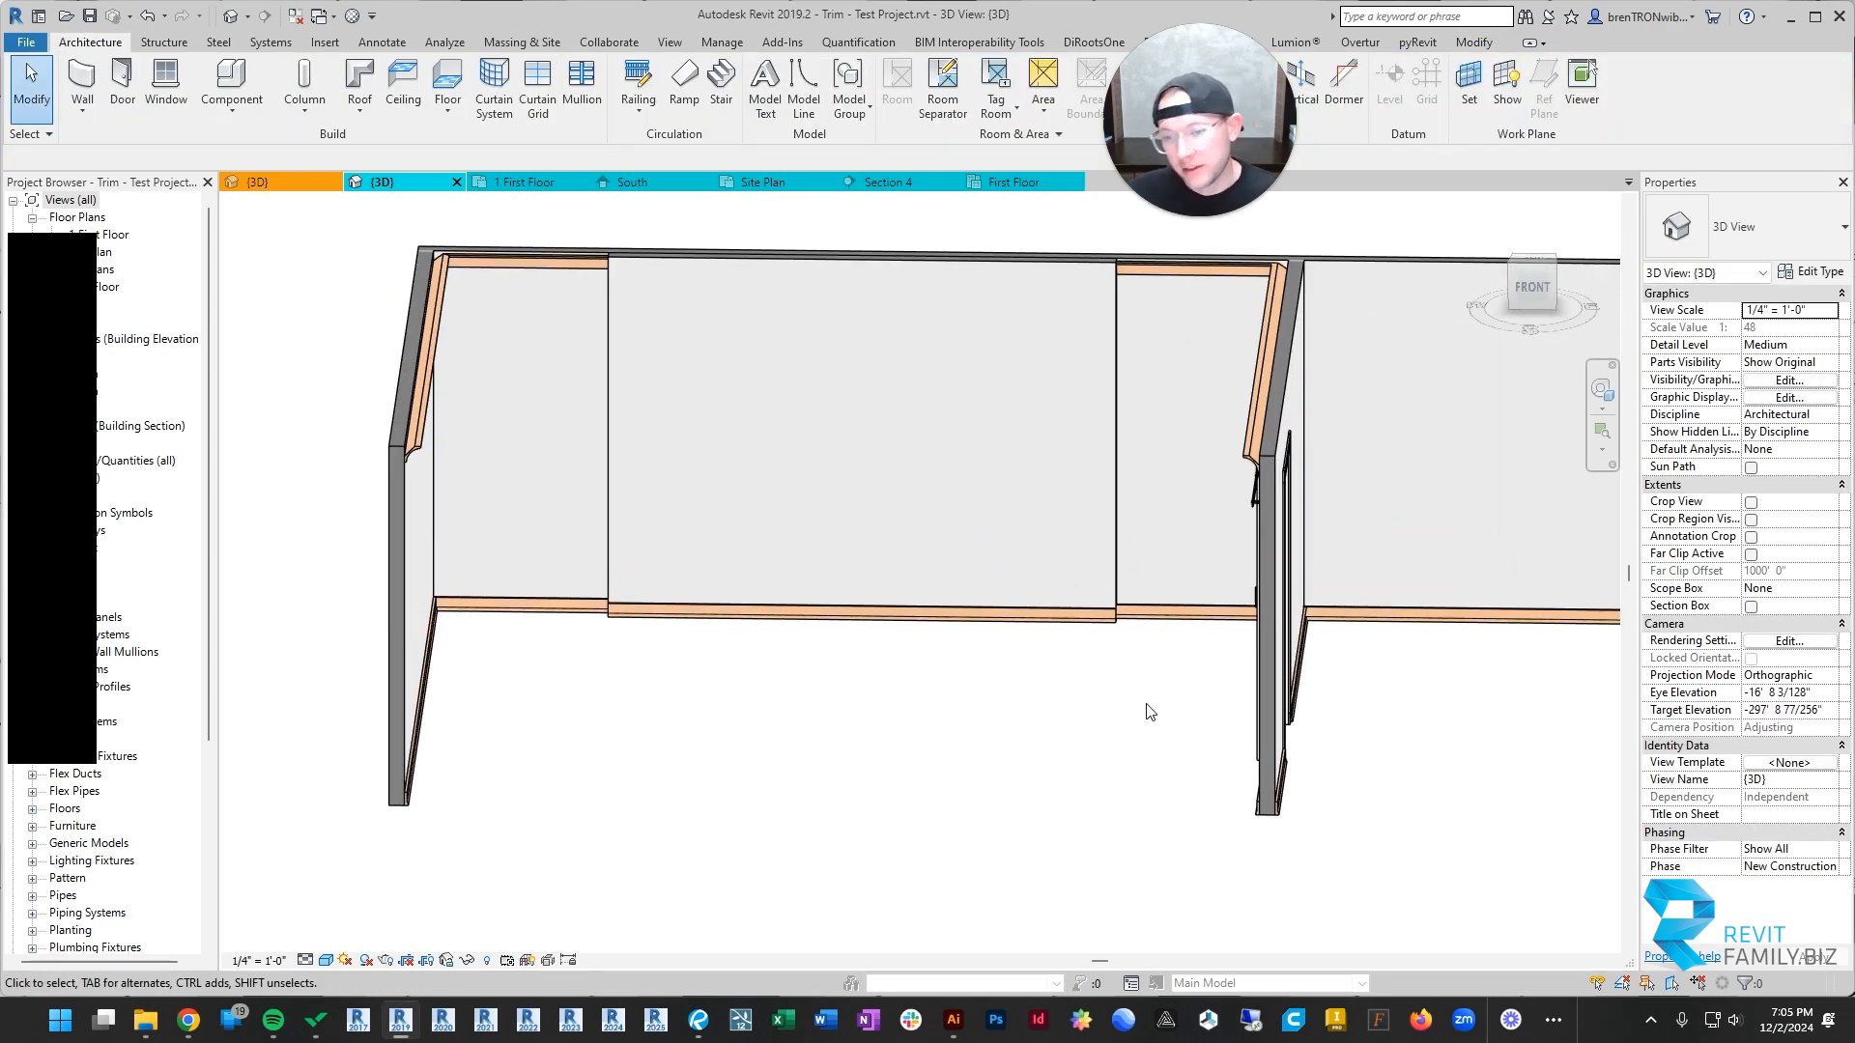
# Step: Apply a 90° return to the added wall's base sweep at its end nearest the barn door
pyautogui.scroll(3, 1130, 637)
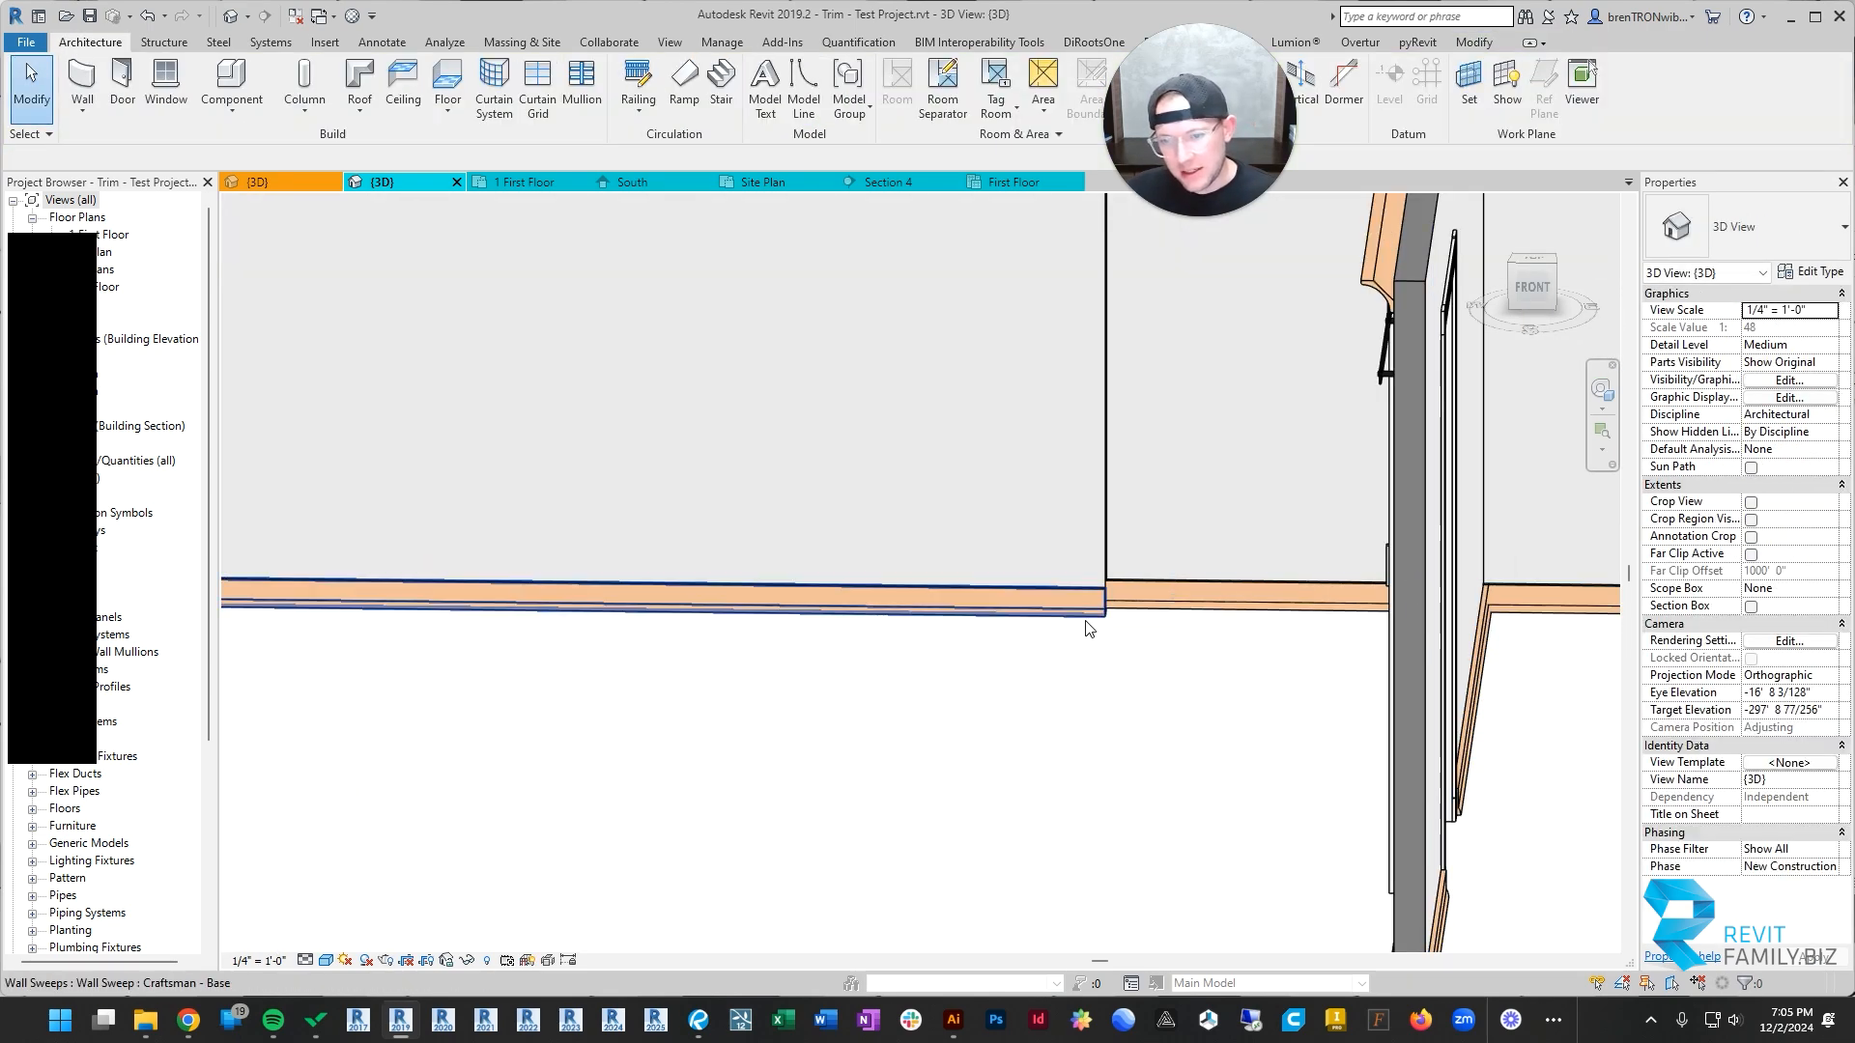
pyautogui.click(1089, 629)
pyautogui.moveTo(1088, 628)
pyautogui.keyDown('shift'); pyautogui.mouseDown(button='middle')
pyautogui.moveTo(1064, 621)
pyautogui.moveTo(1131, 663)
pyautogui.moveTo(1081, 878)
pyautogui.moveTo(1066, 648)
pyautogui.mouseUp(button='middle'); pyautogui.keyUp('shift')
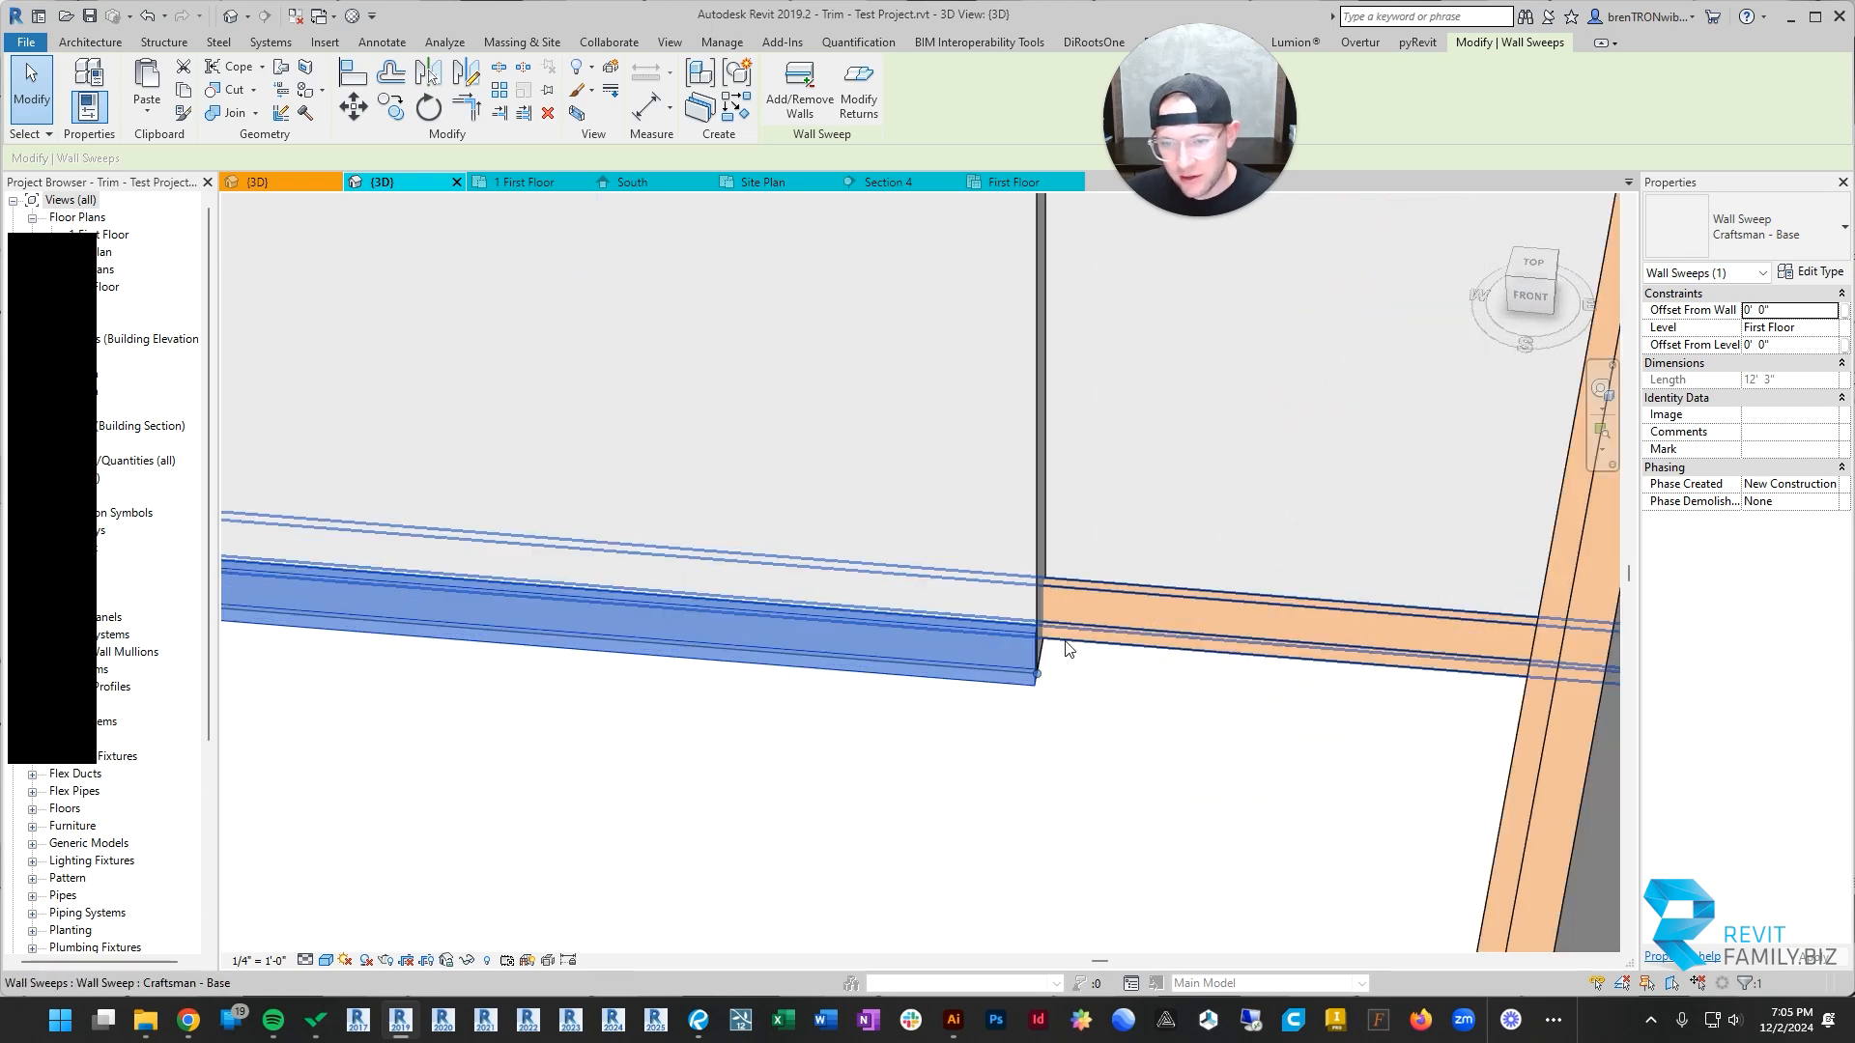
pyautogui.scroll(3, 1066, 649)
pyautogui.scroll(-2, 1092, 520)
pyautogui.press('Escape')
pyautogui.click(1000, 657)
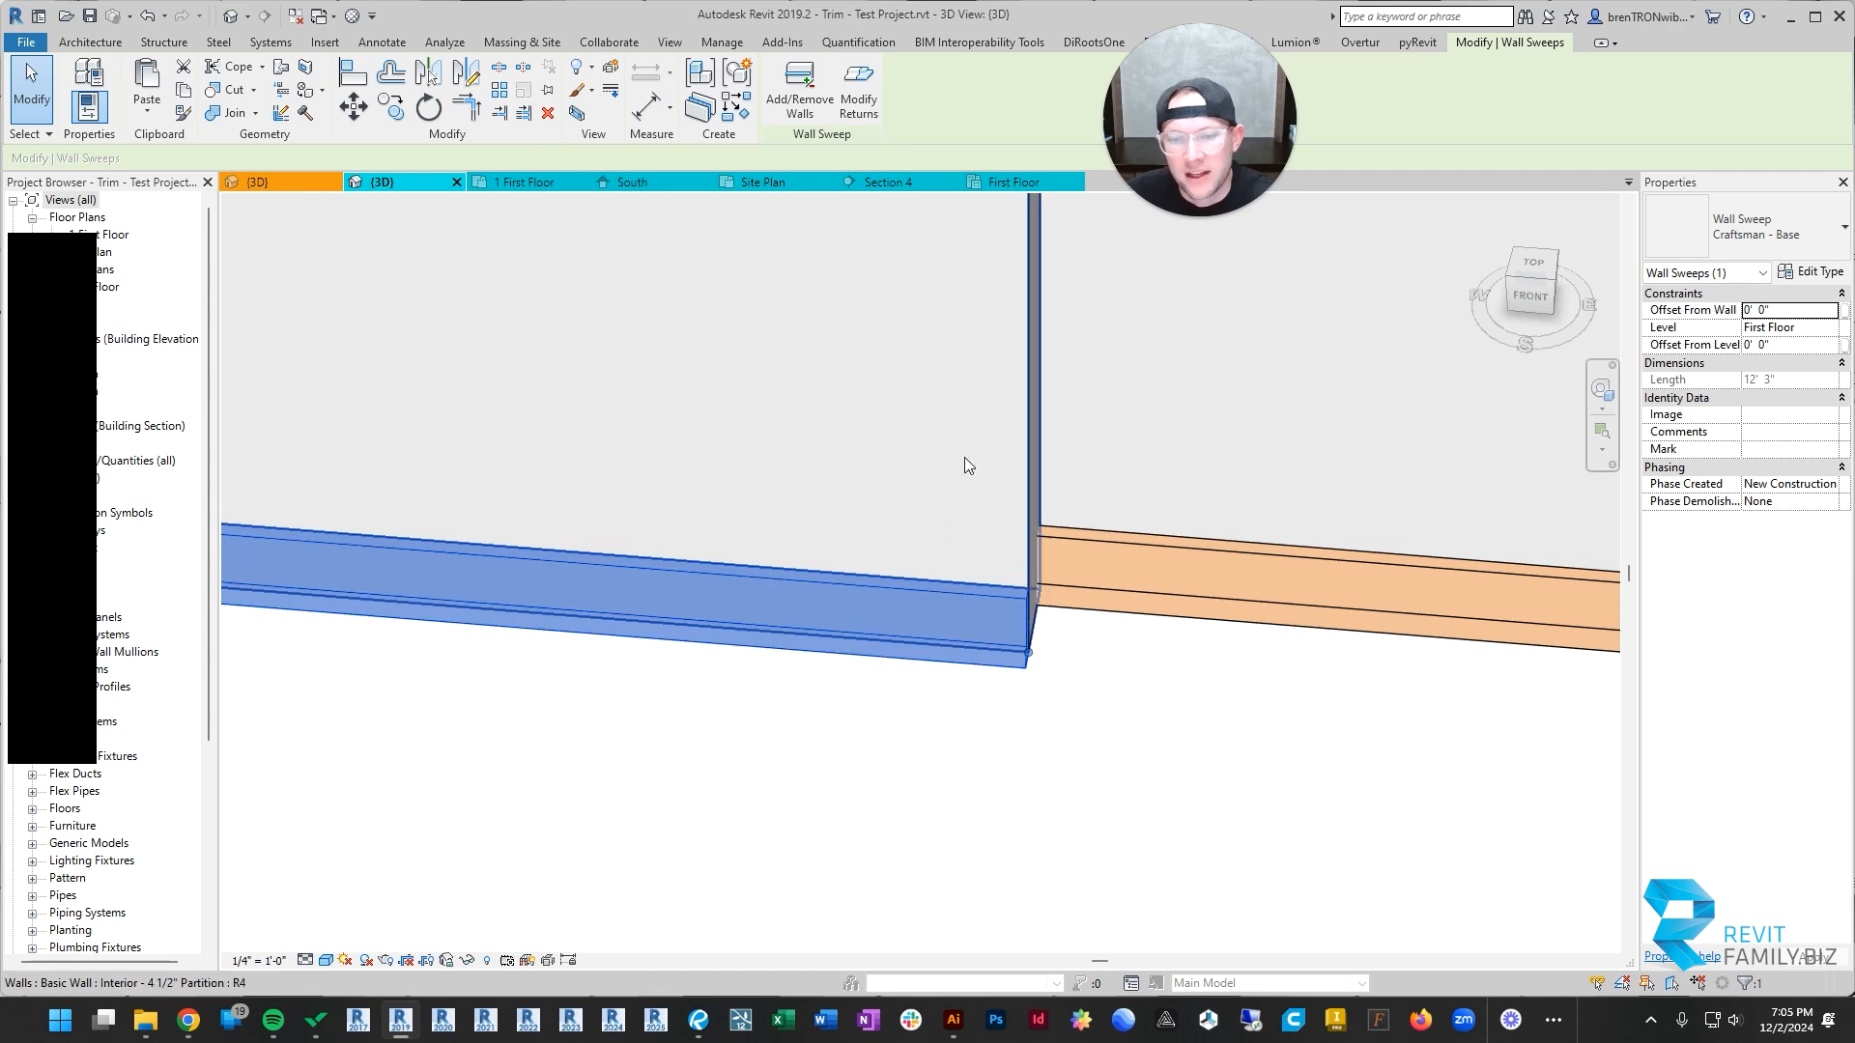
pyautogui.click(872, 99)
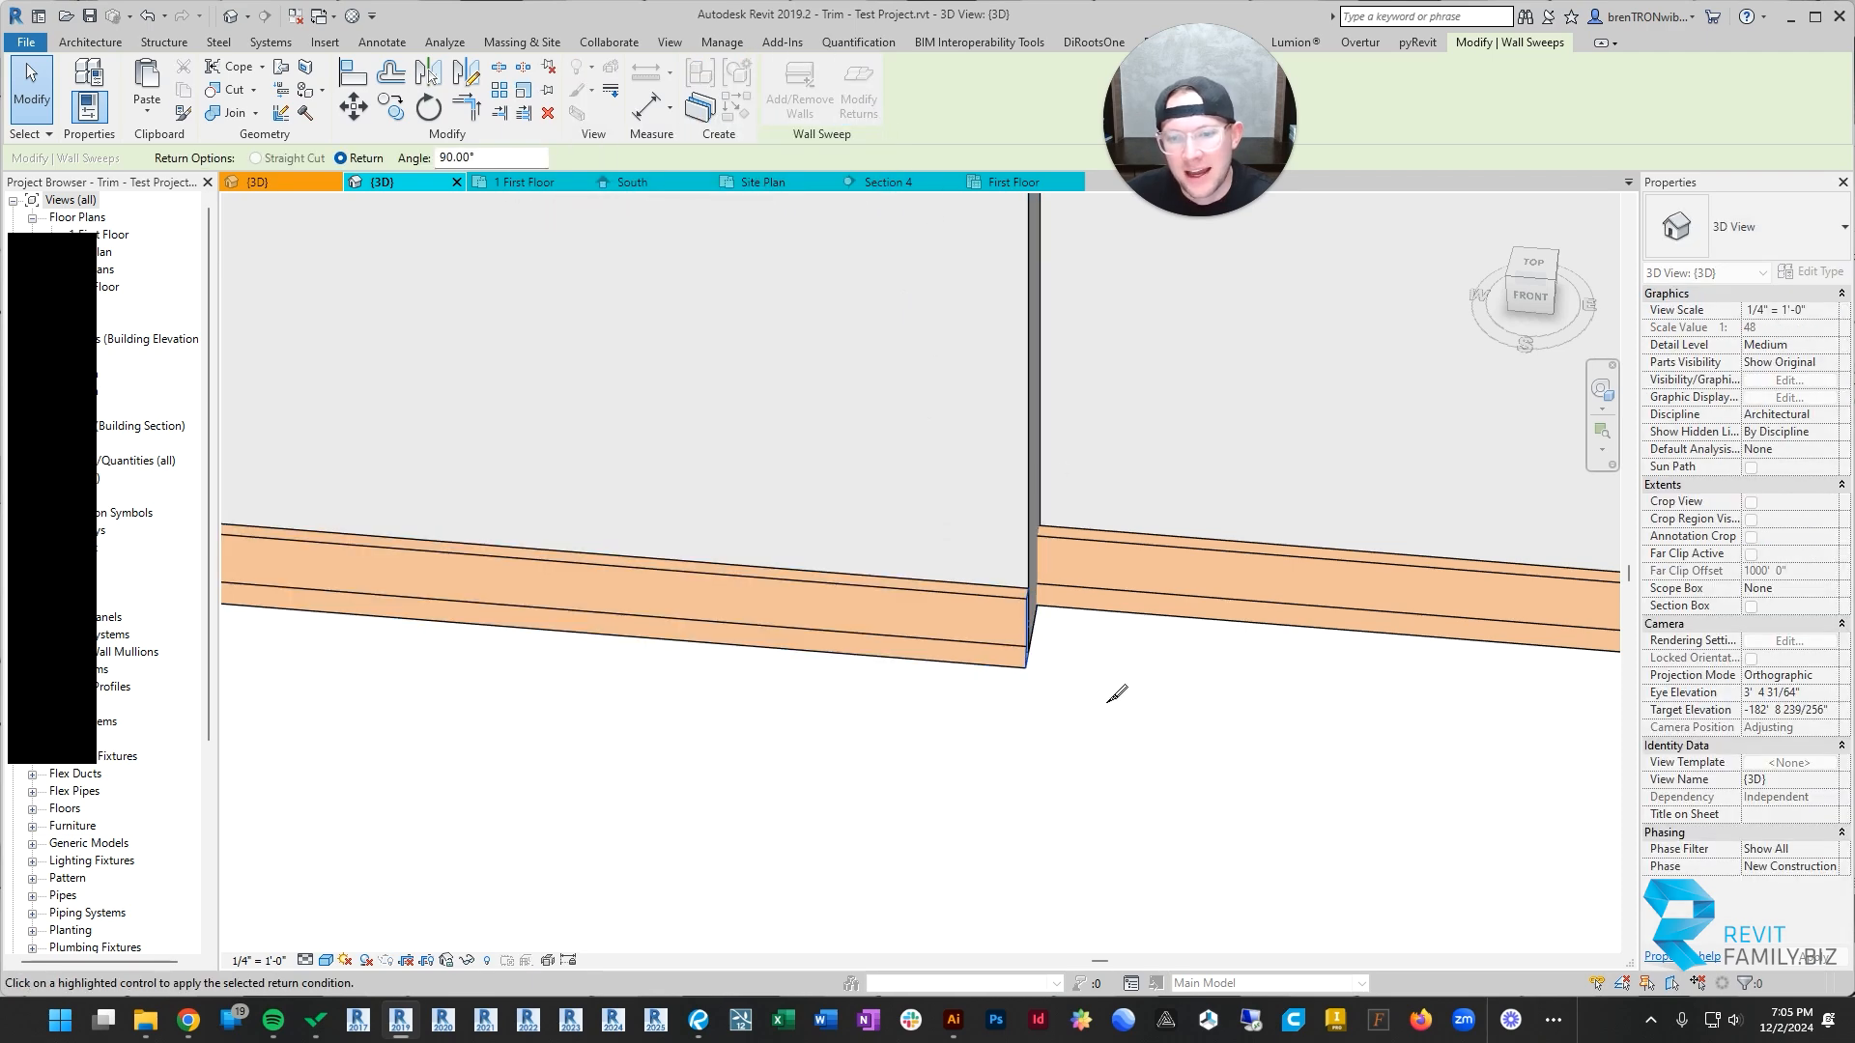
pyautogui.moveTo(1155, 784)
pyautogui.keyDown('shift'); pyautogui.mouseDown(button='middle')
pyautogui.moveTo(1110, 796)
pyautogui.moveTo(1111, 781)
pyautogui.mouseUp(button='middle'); pyautogui.keyUp('shift')
pyautogui.scroll(3, 966, 800)
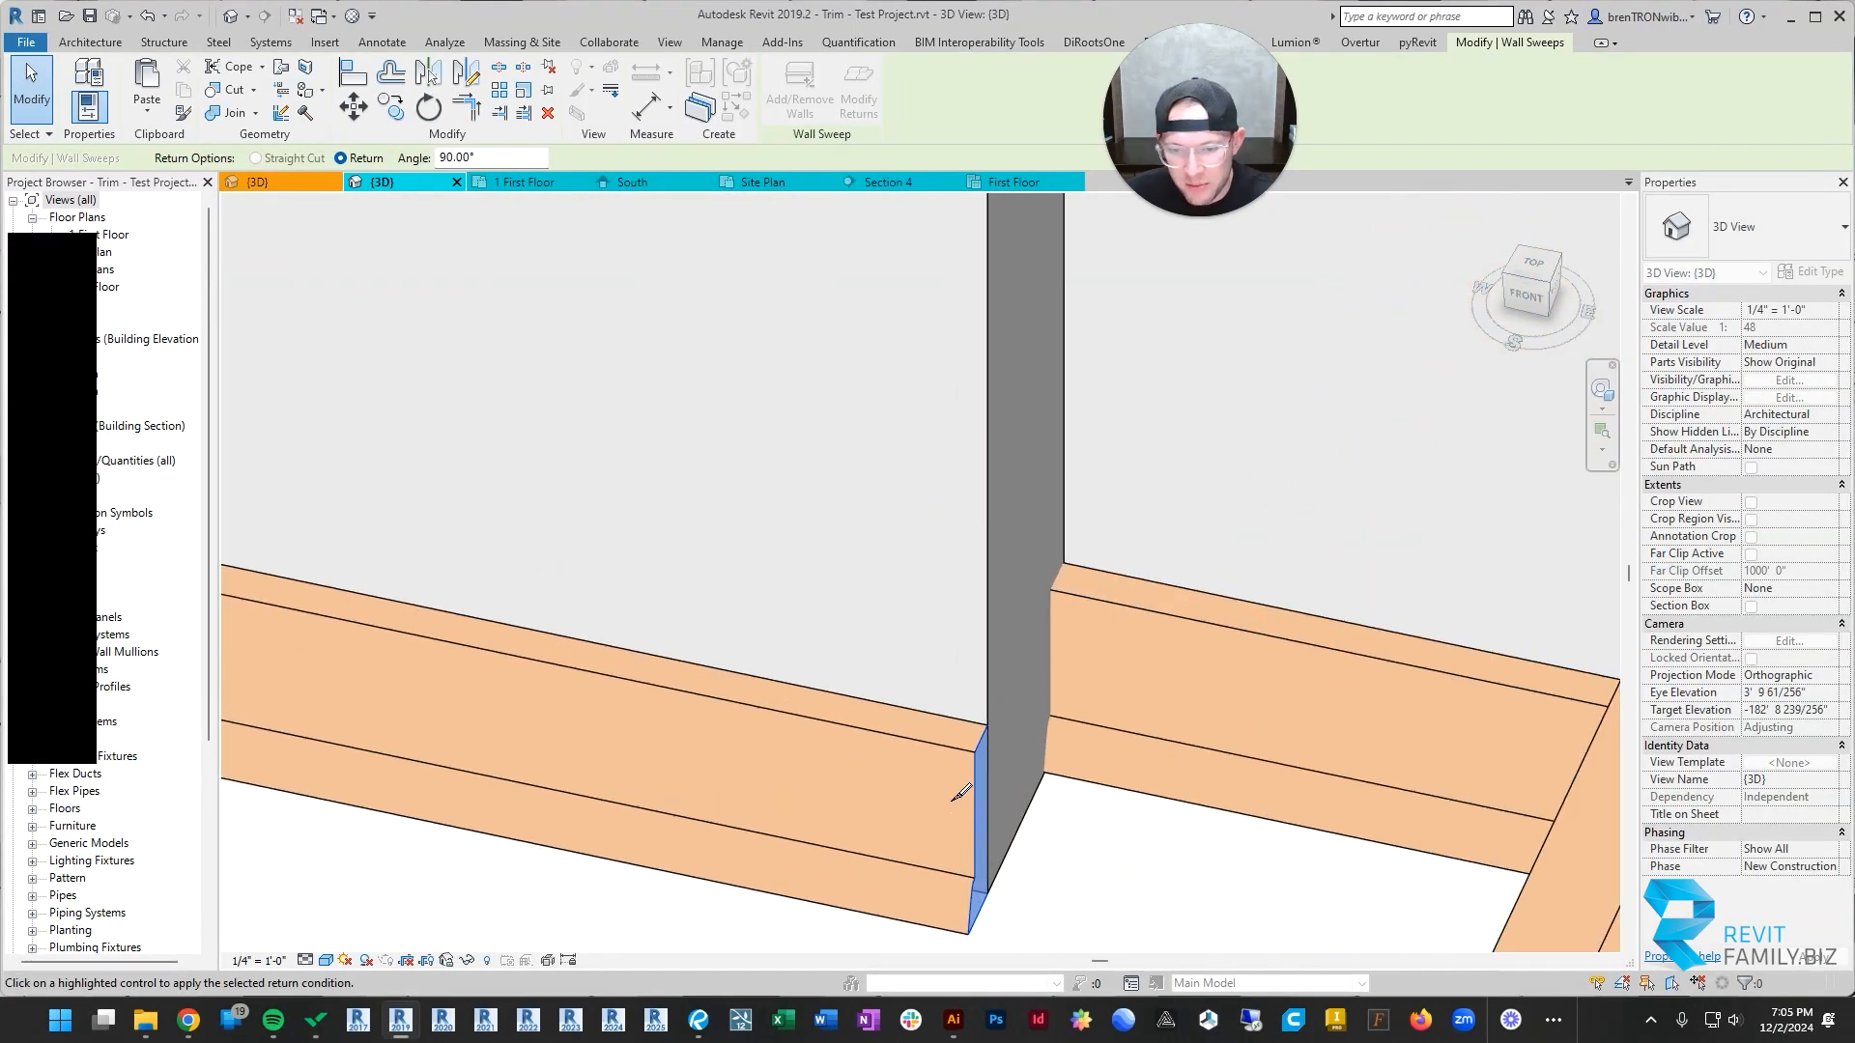
pyautogui.scroll(1, 961, 794)
pyautogui.scroll(-2, 954, 796)
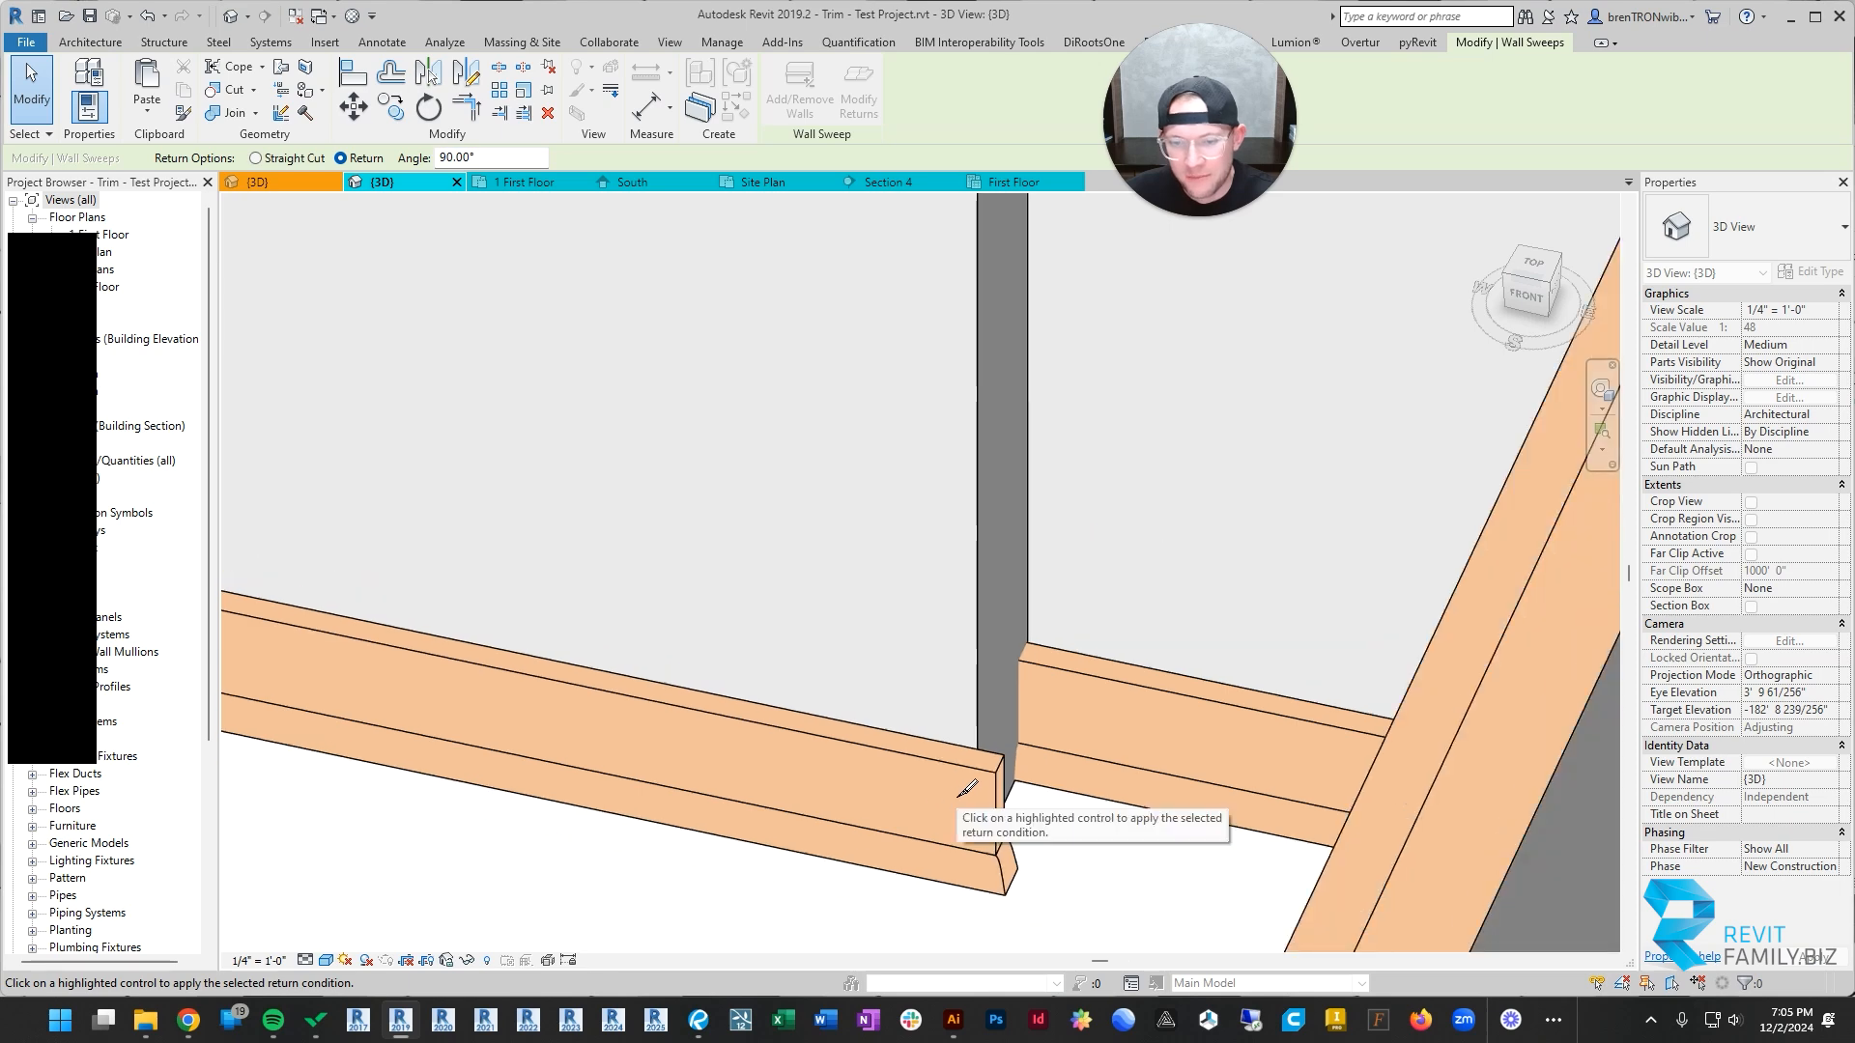
pyautogui.moveTo(962, 798); pyautogui.dragTo(1031, 806, button='middle')
pyautogui.press('Escape')
# Step: Extend the returned end of the added wall's base along the wall's short side to the back wall
pyautogui.click(1051, 655)
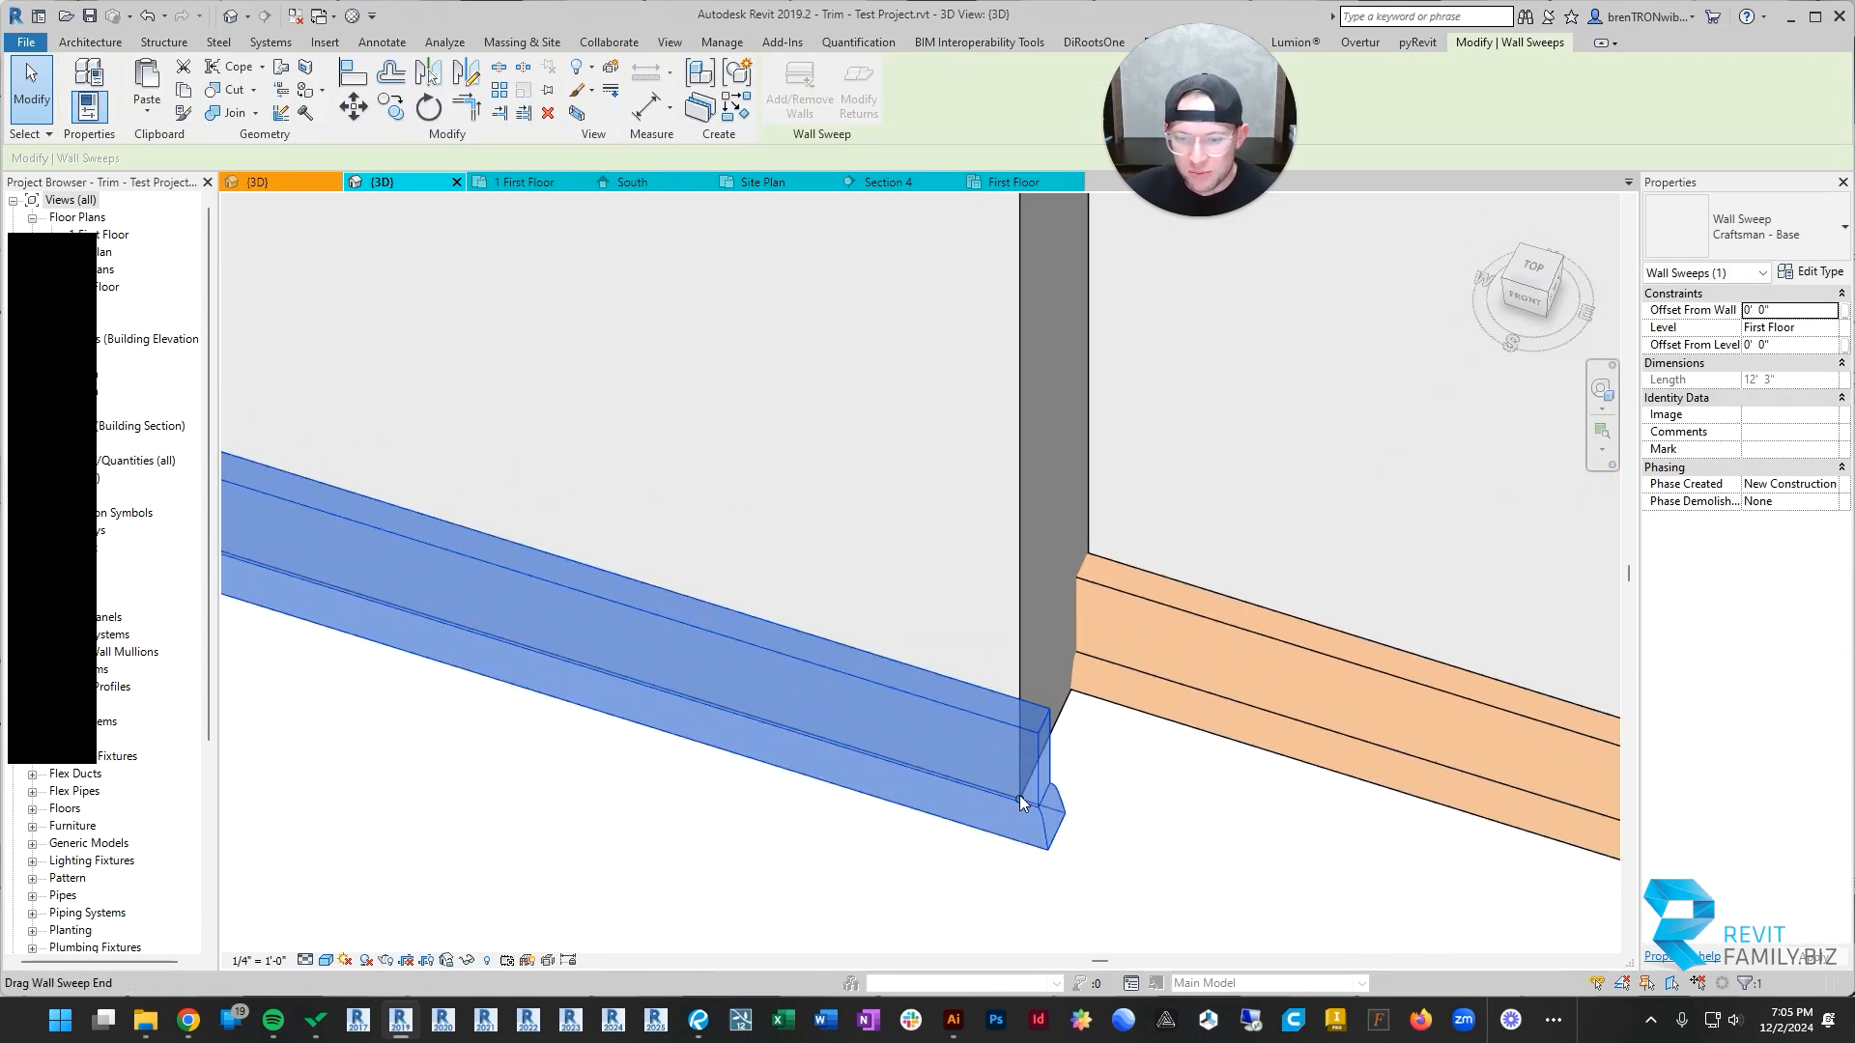
pyautogui.moveTo(1018, 796); pyautogui.dragTo(1088, 653)
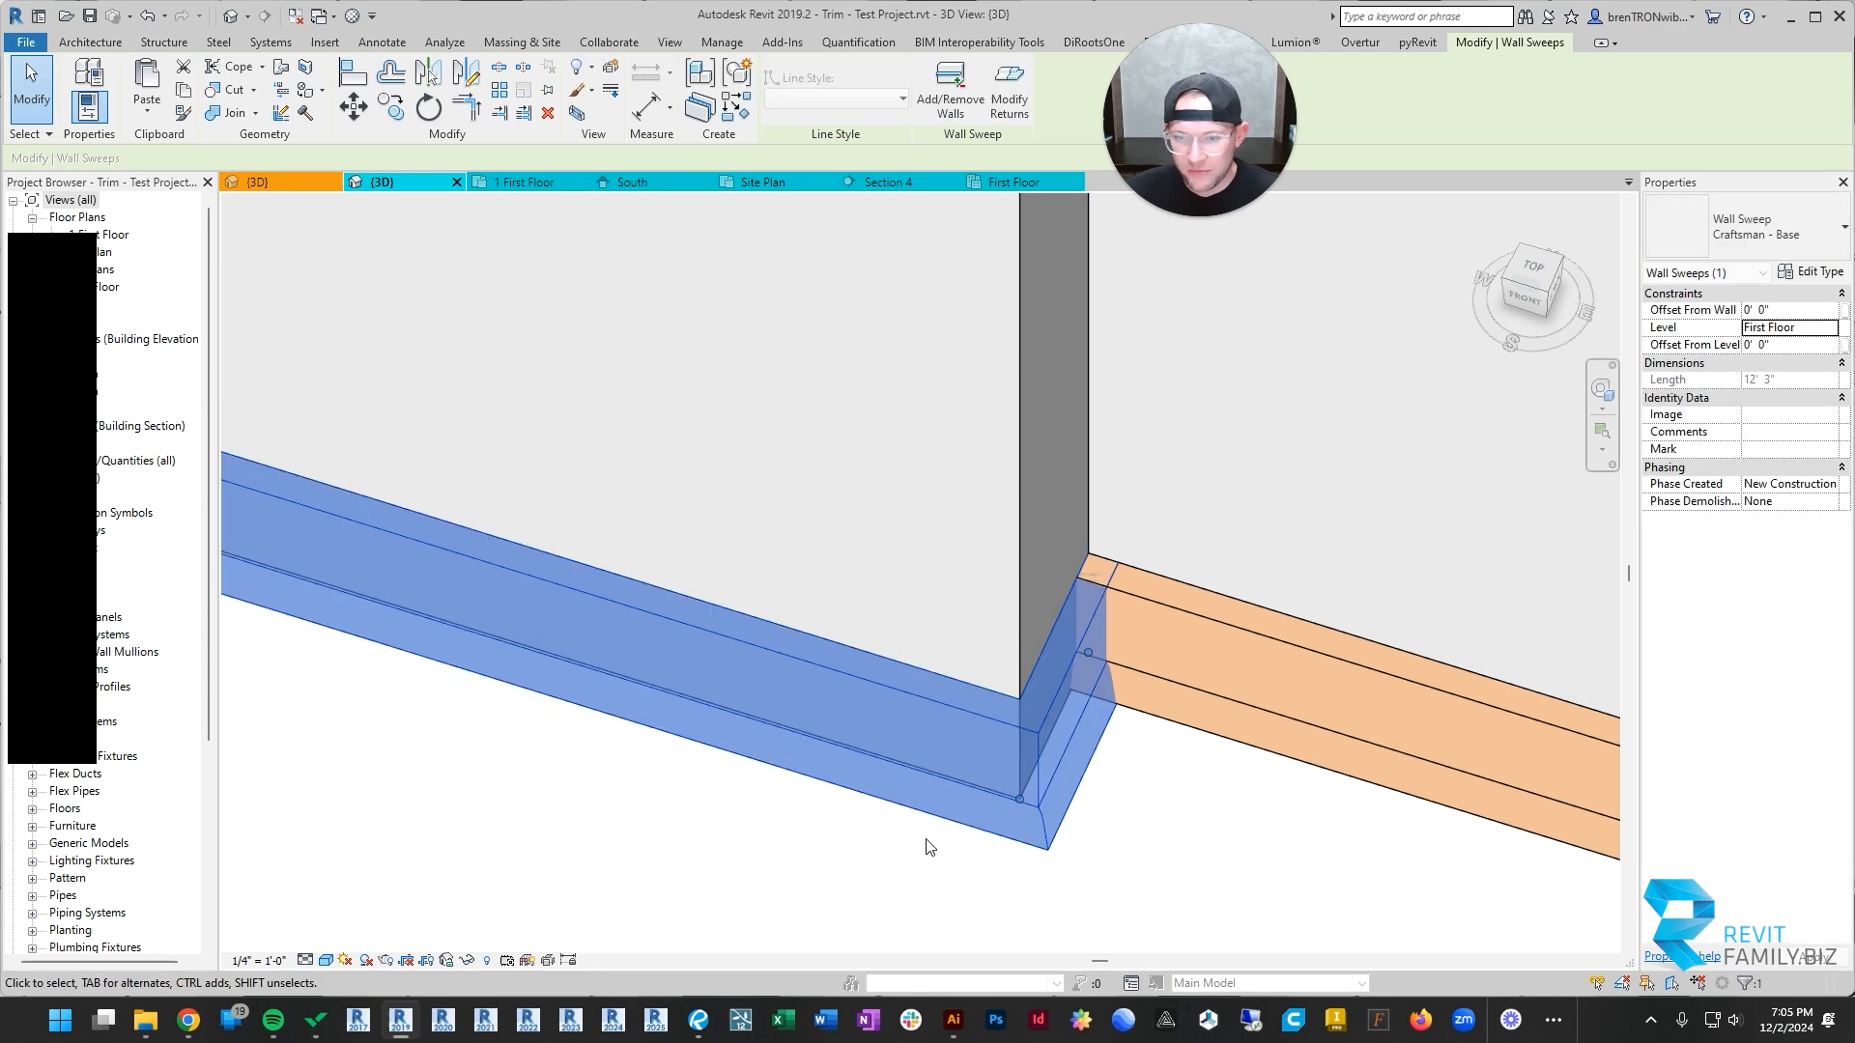
pyautogui.click(928, 842)
pyautogui.scroll(-5, 927, 843)
# Step: Try to join the added wall's base sweep with the back wall's base where they meet
pyautogui.moveTo(928, 842); pyautogui.dragTo(955, 768, button='middle')
pyautogui.scroll(3, 1115, 700)
pyautogui.scroll(-4, 1111, 635)
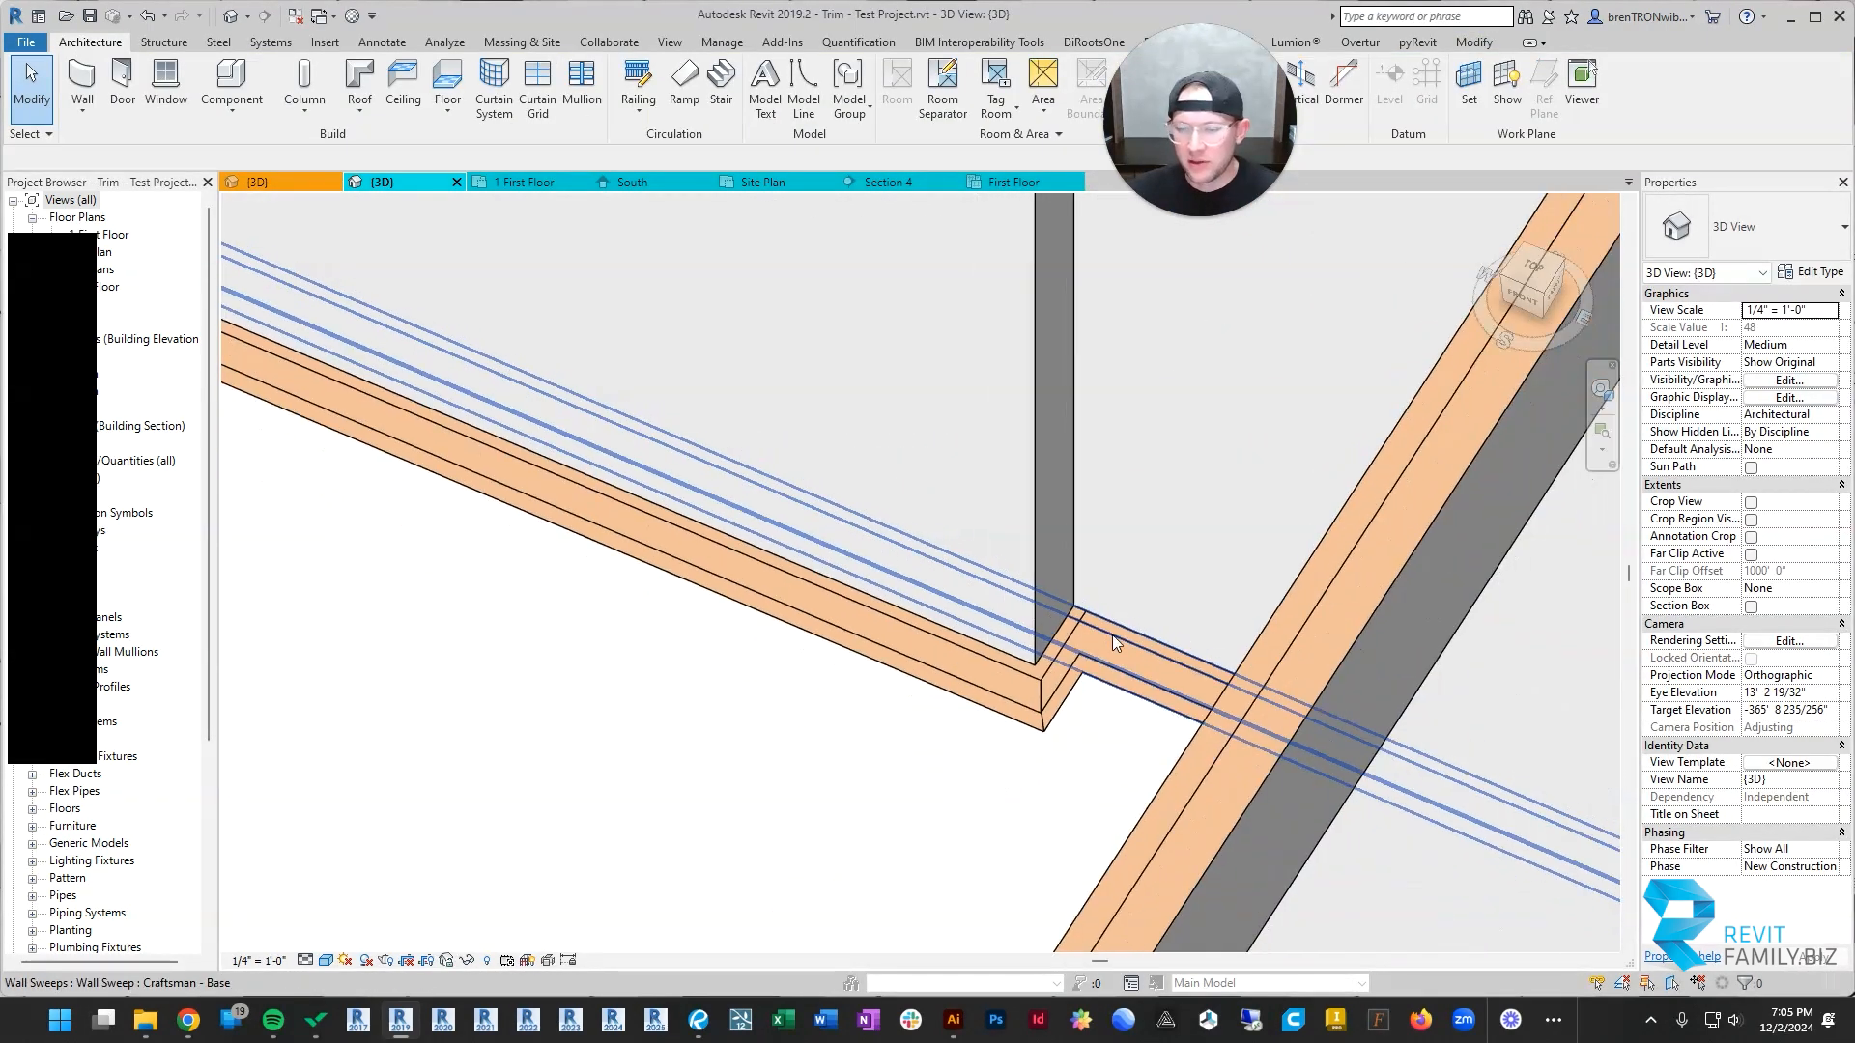
pyautogui.scroll(-1, 1382, 787)
pyautogui.scroll(2, 1454, 792)
pyautogui.scroll(4, 918, 579)
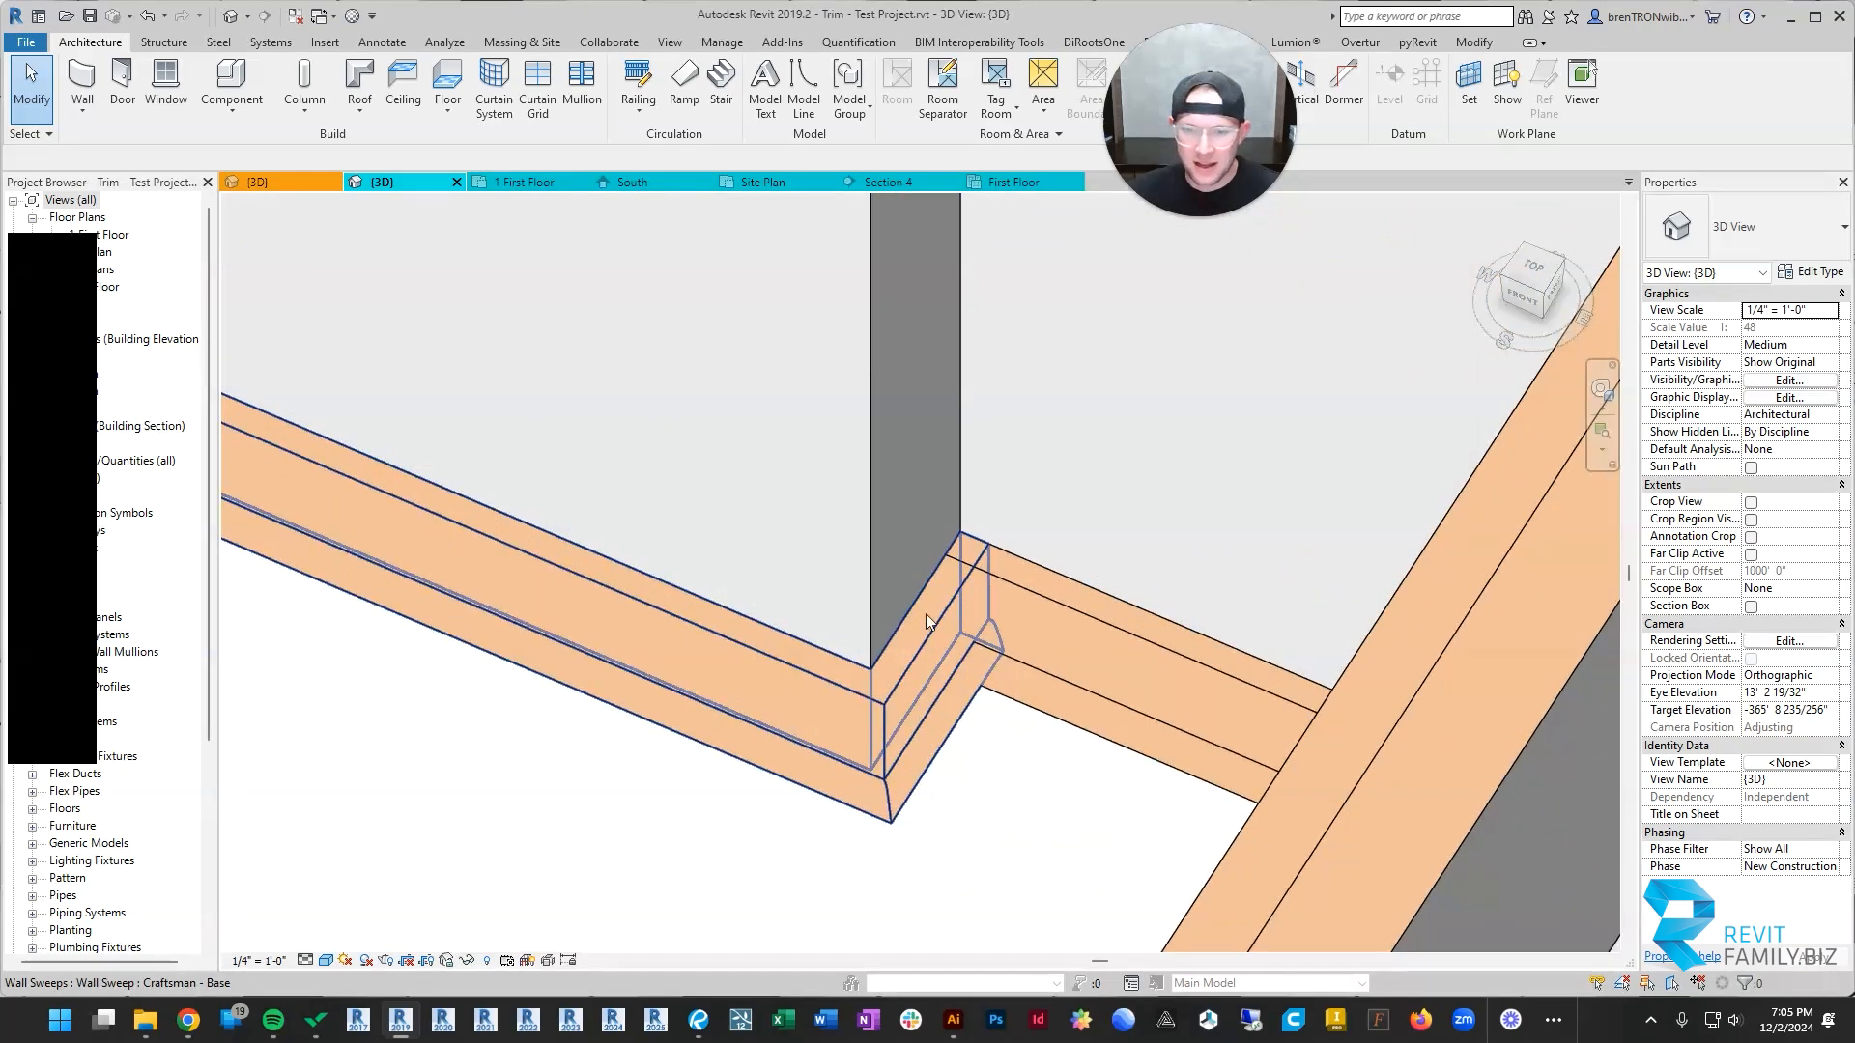
pyautogui.press('j')
pyautogui.press('g')
pyautogui.click(941, 601)
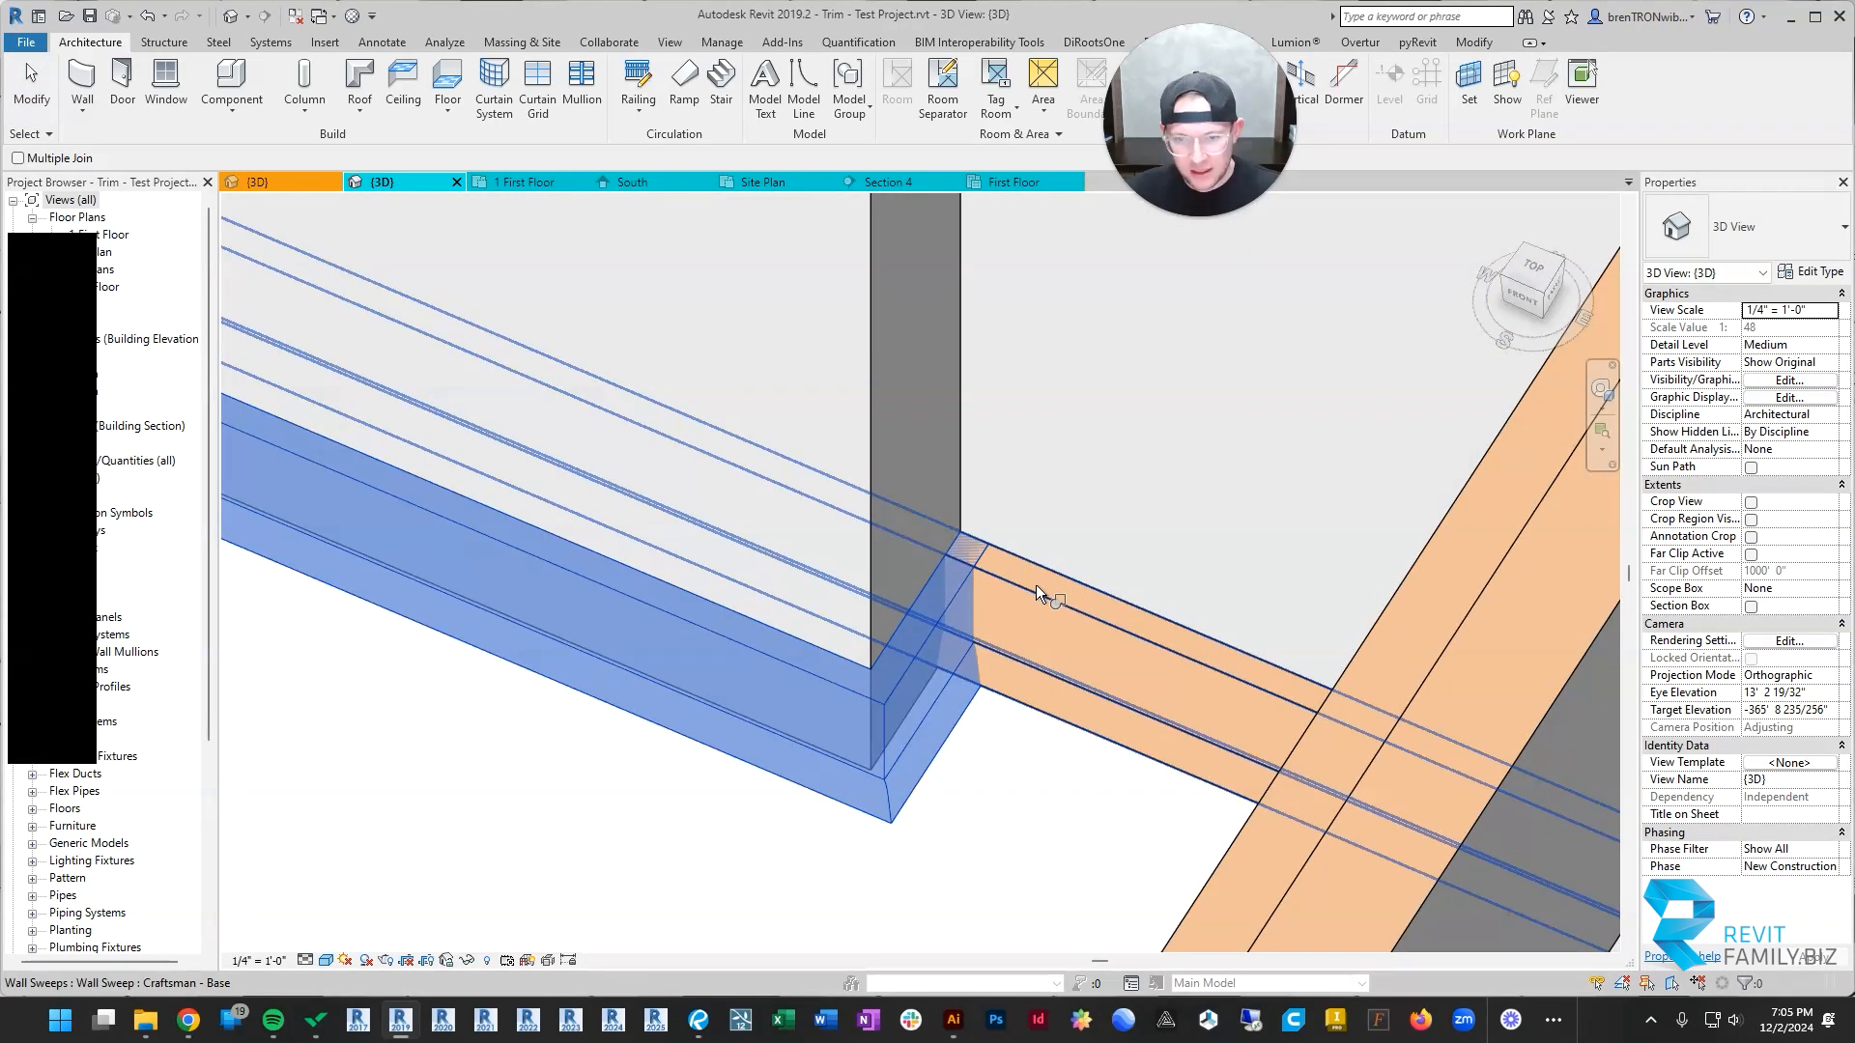
pyautogui.click(968, 628)
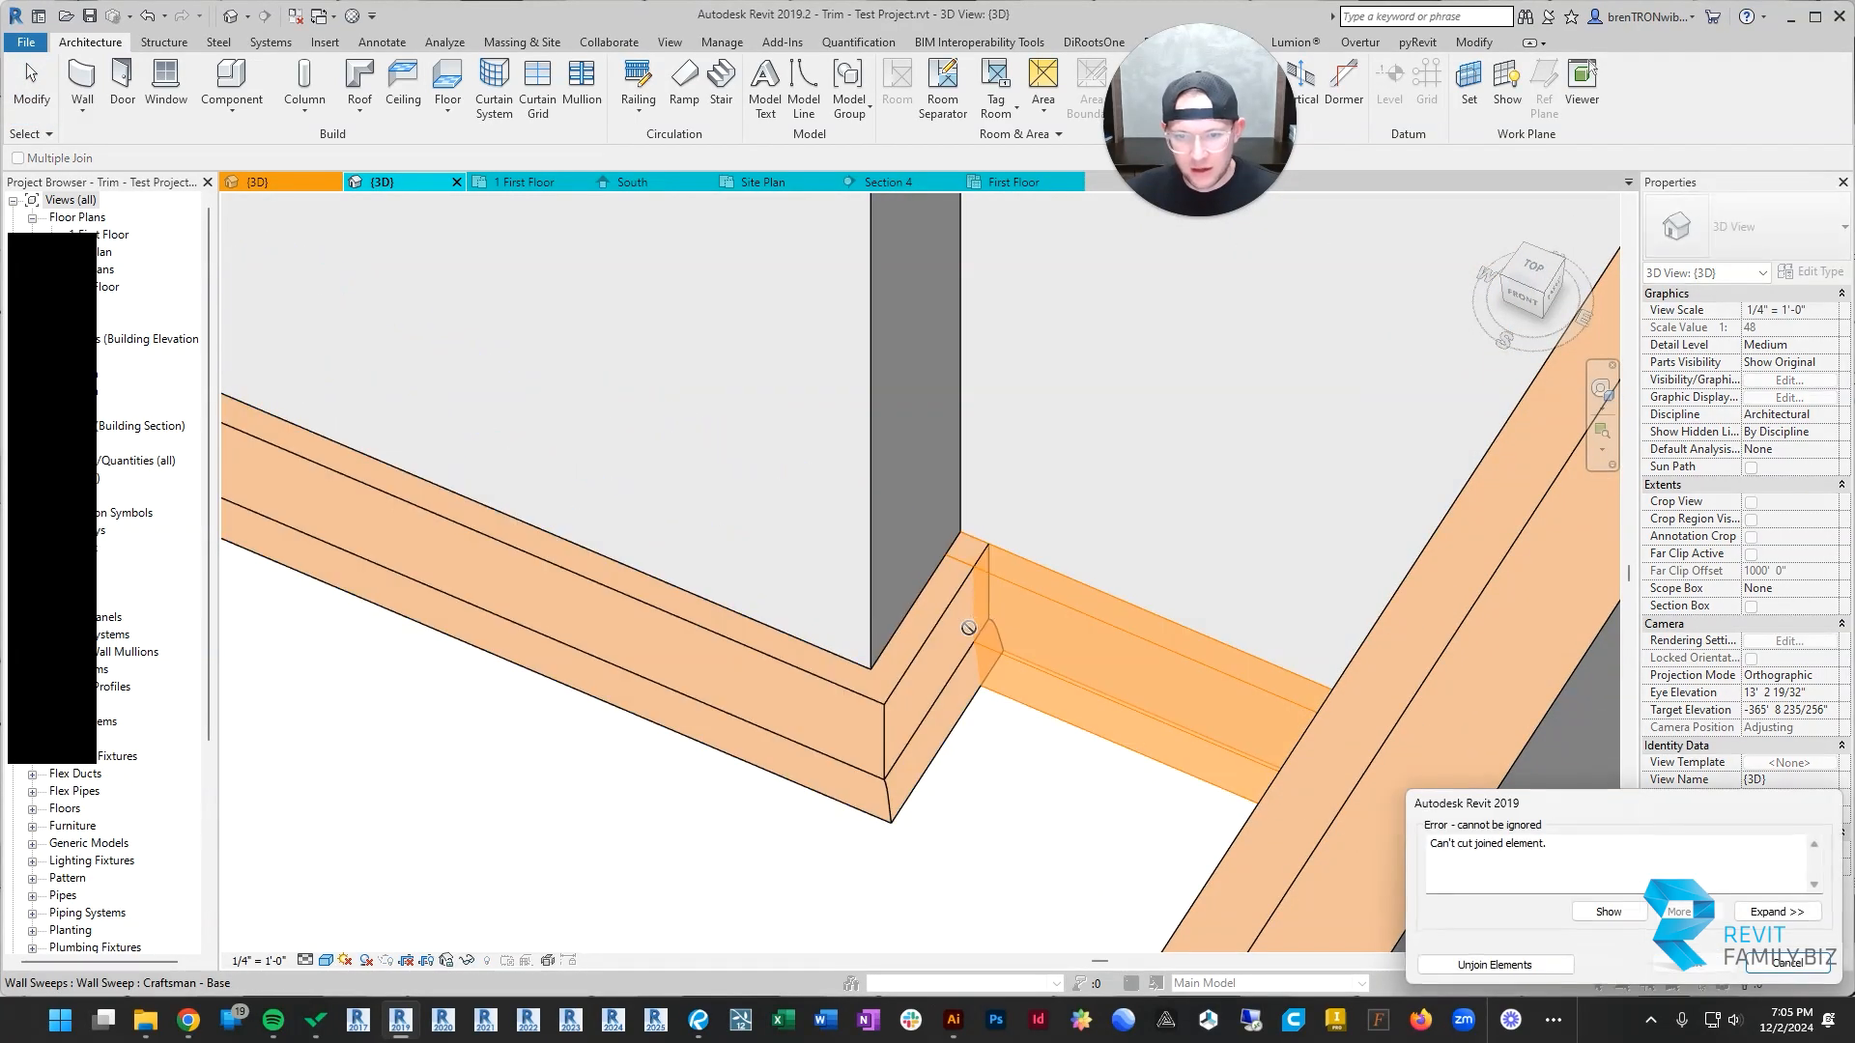
pyautogui.click(1802, 968)
pyautogui.press('Escape')
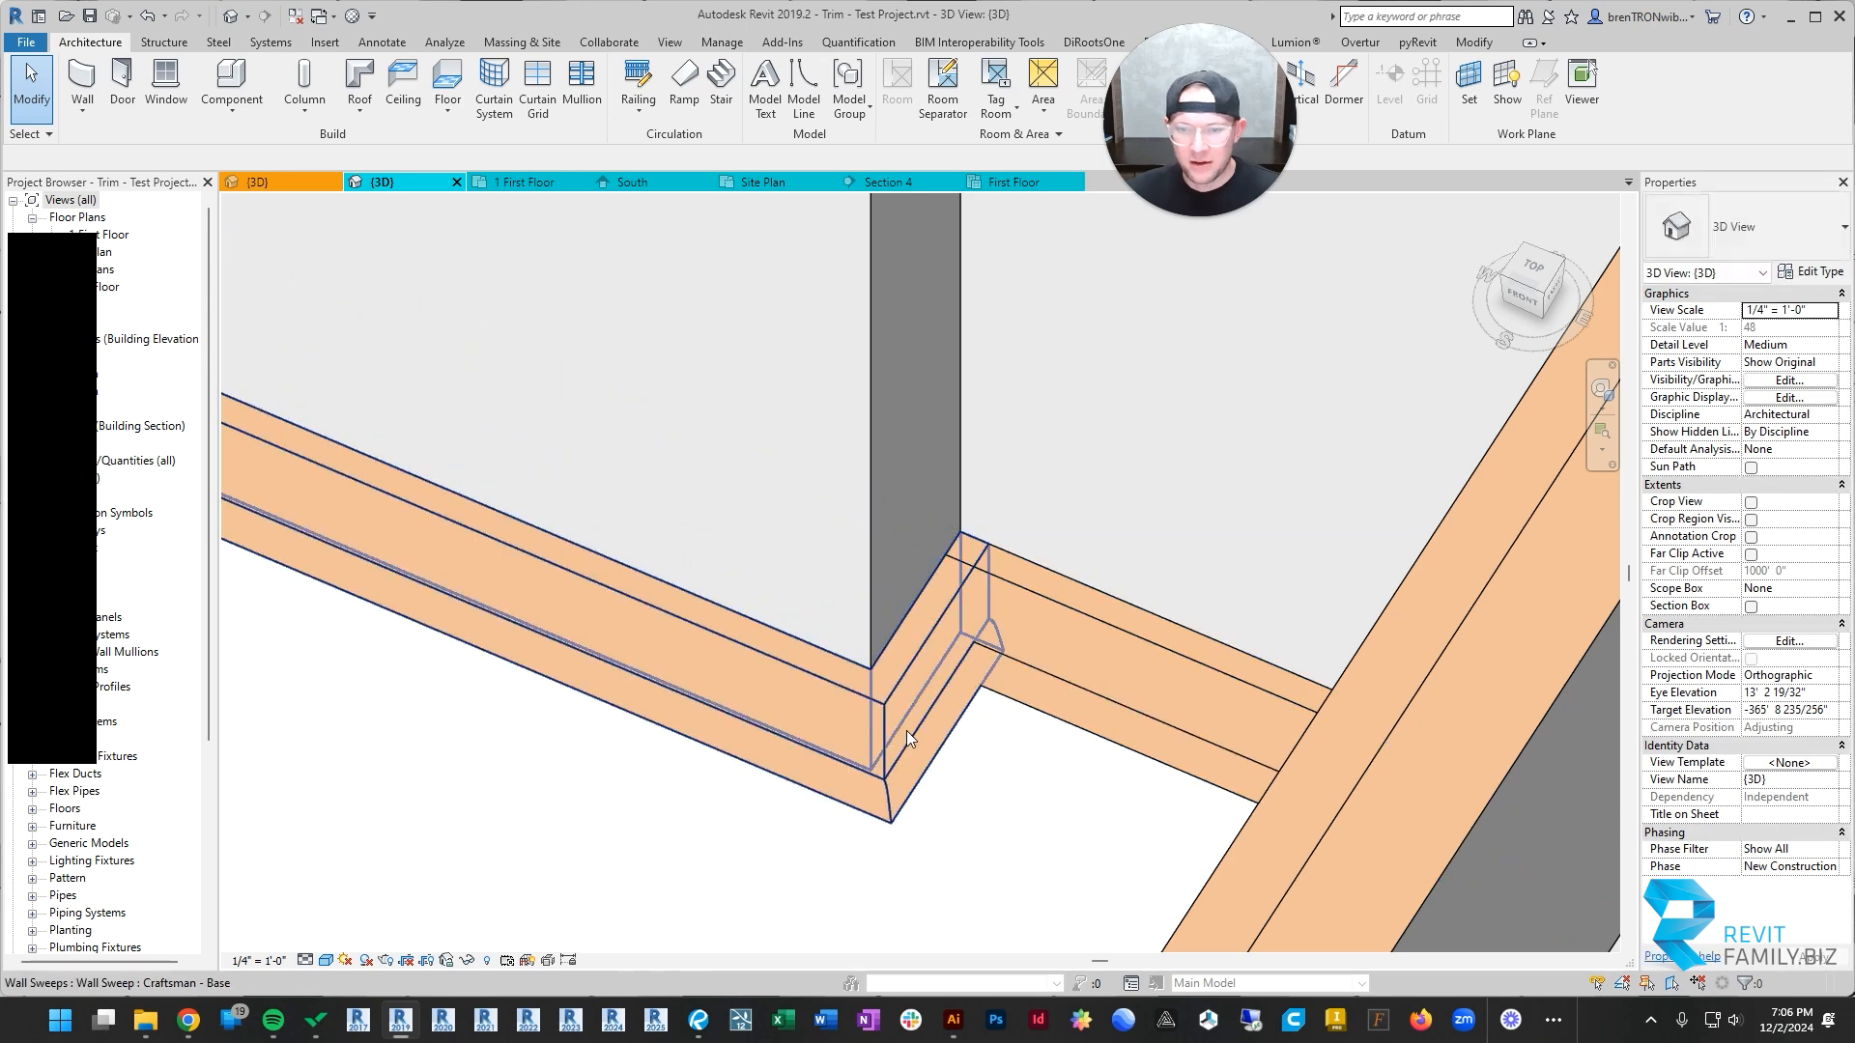
pyautogui.scroll(-4, 906, 730)
pyautogui.keyDown('shift'); pyautogui.moveTo(906, 730); pyautogui.dragTo(967, 363, button='middle'); pyautogui.keyUp('shift')
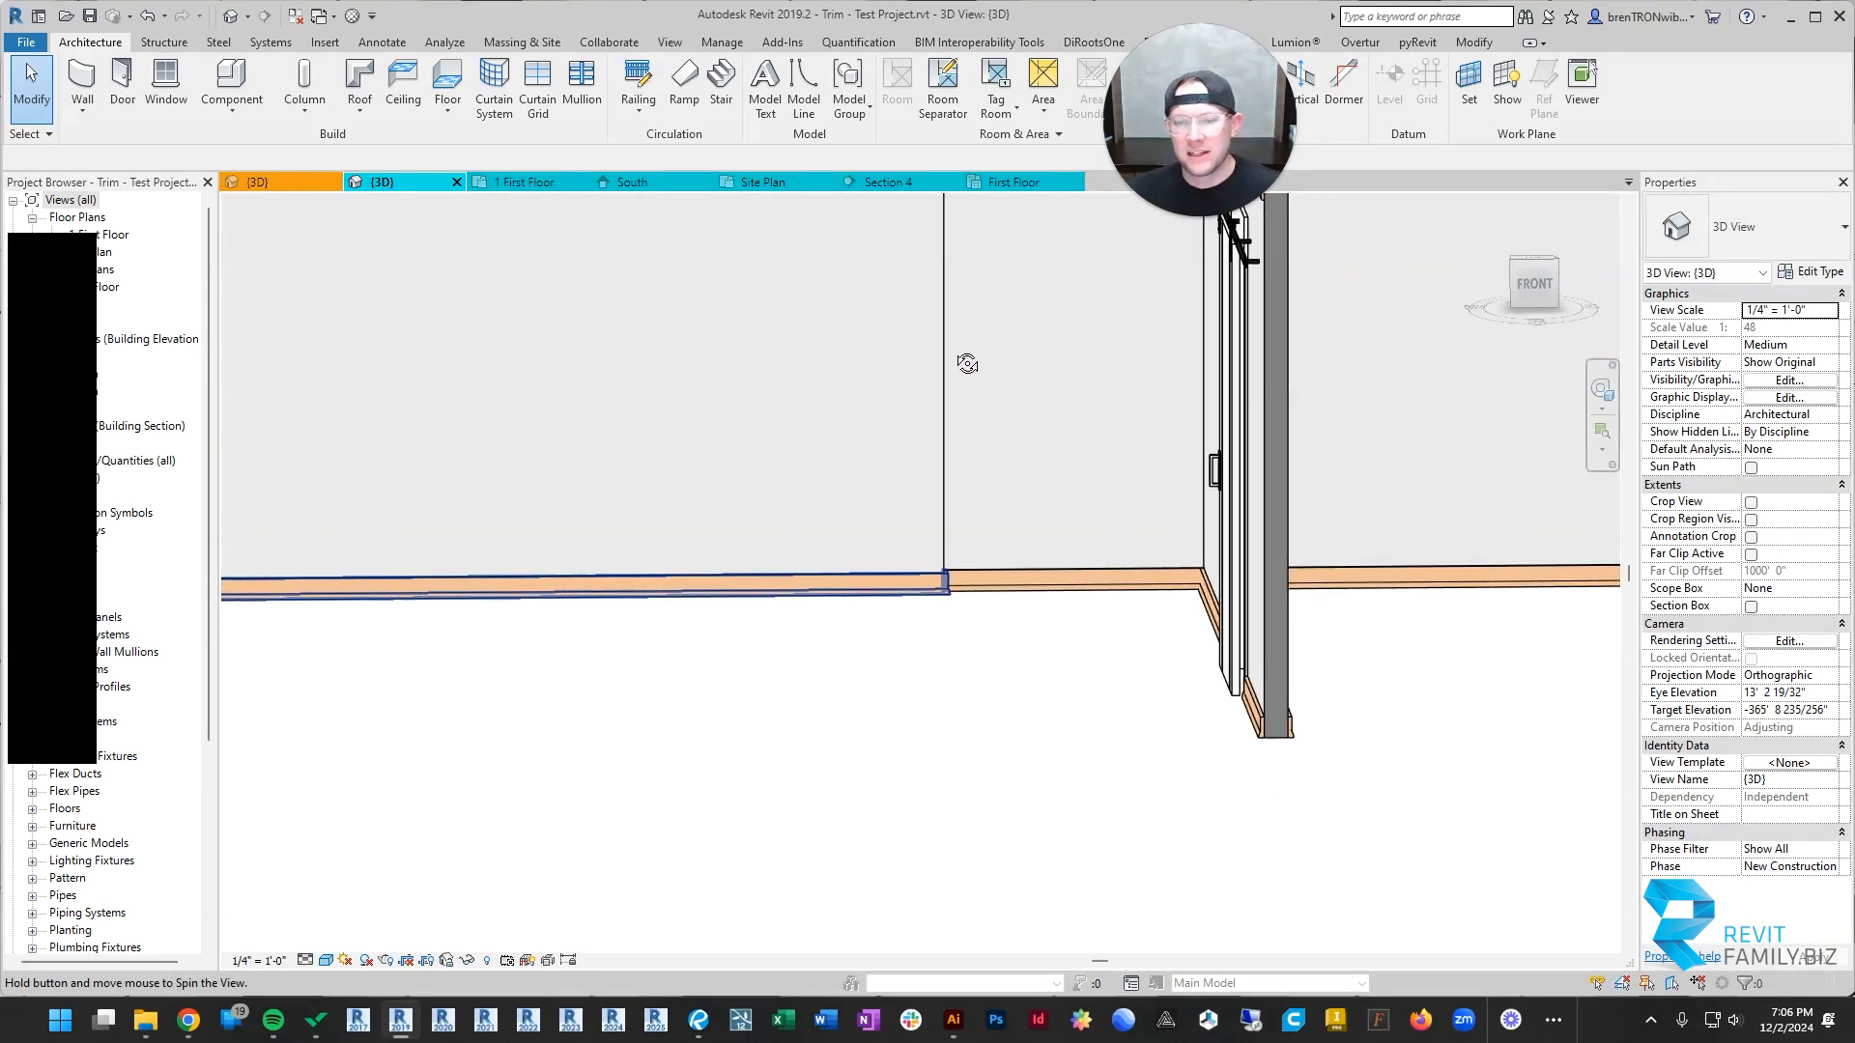
pyautogui.scroll(-4, 766, 683)
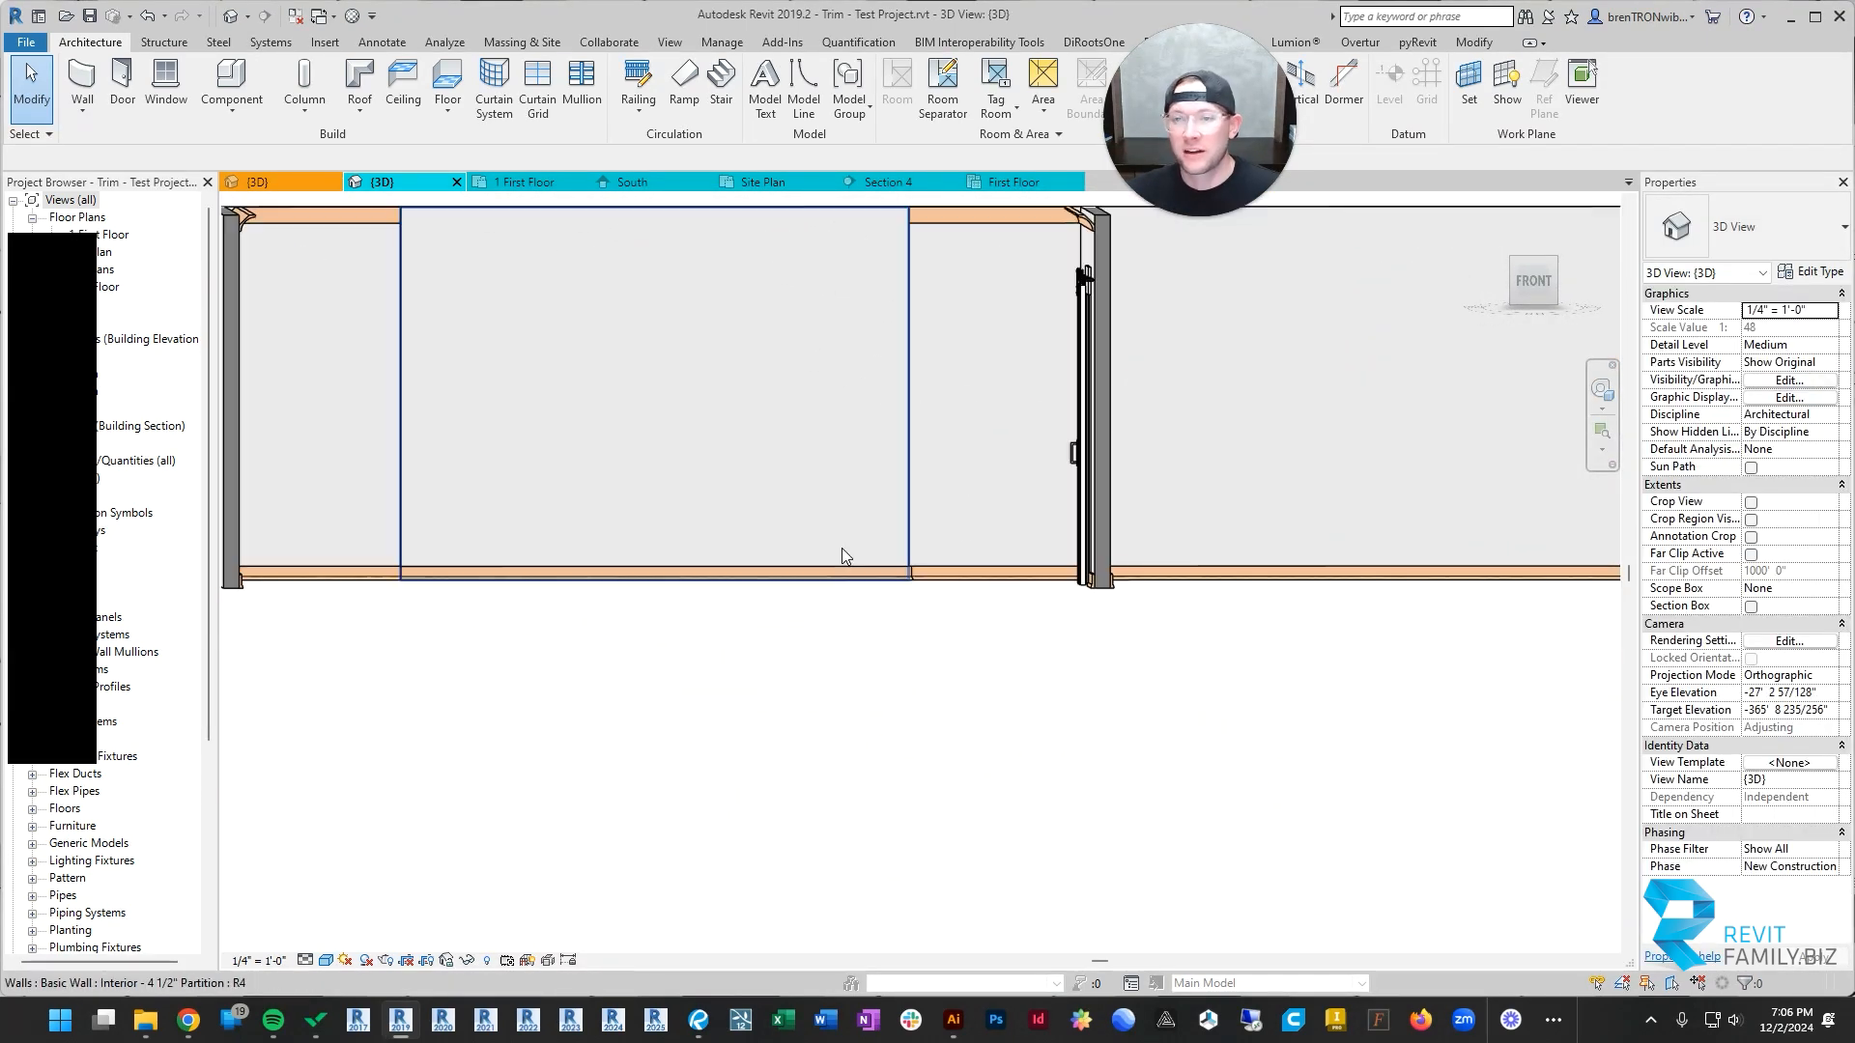
# Step: Apply a 90° return to the added wall's base sweep at its end farthest from the barn door
pyautogui.moveTo(840, 551); pyautogui.dragTo(878, 902, button='middle')
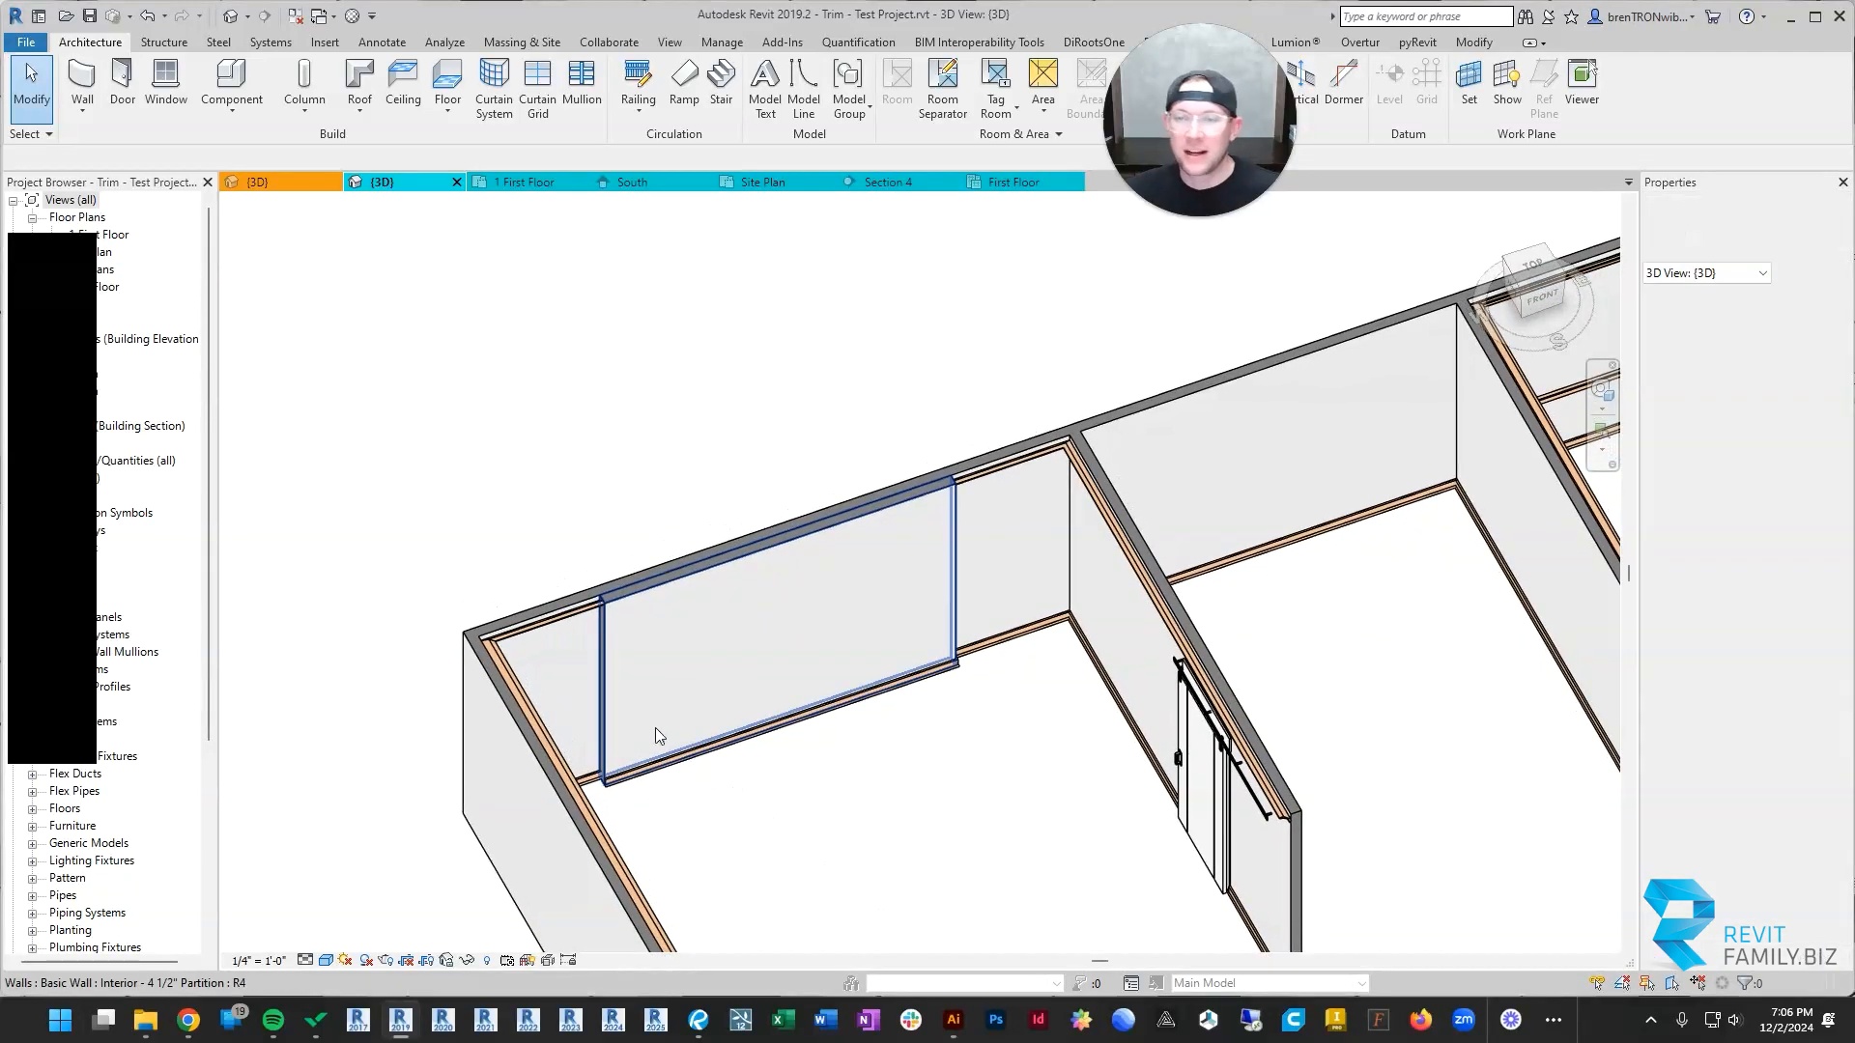
pyautogui.scroll(6, 647, 720)
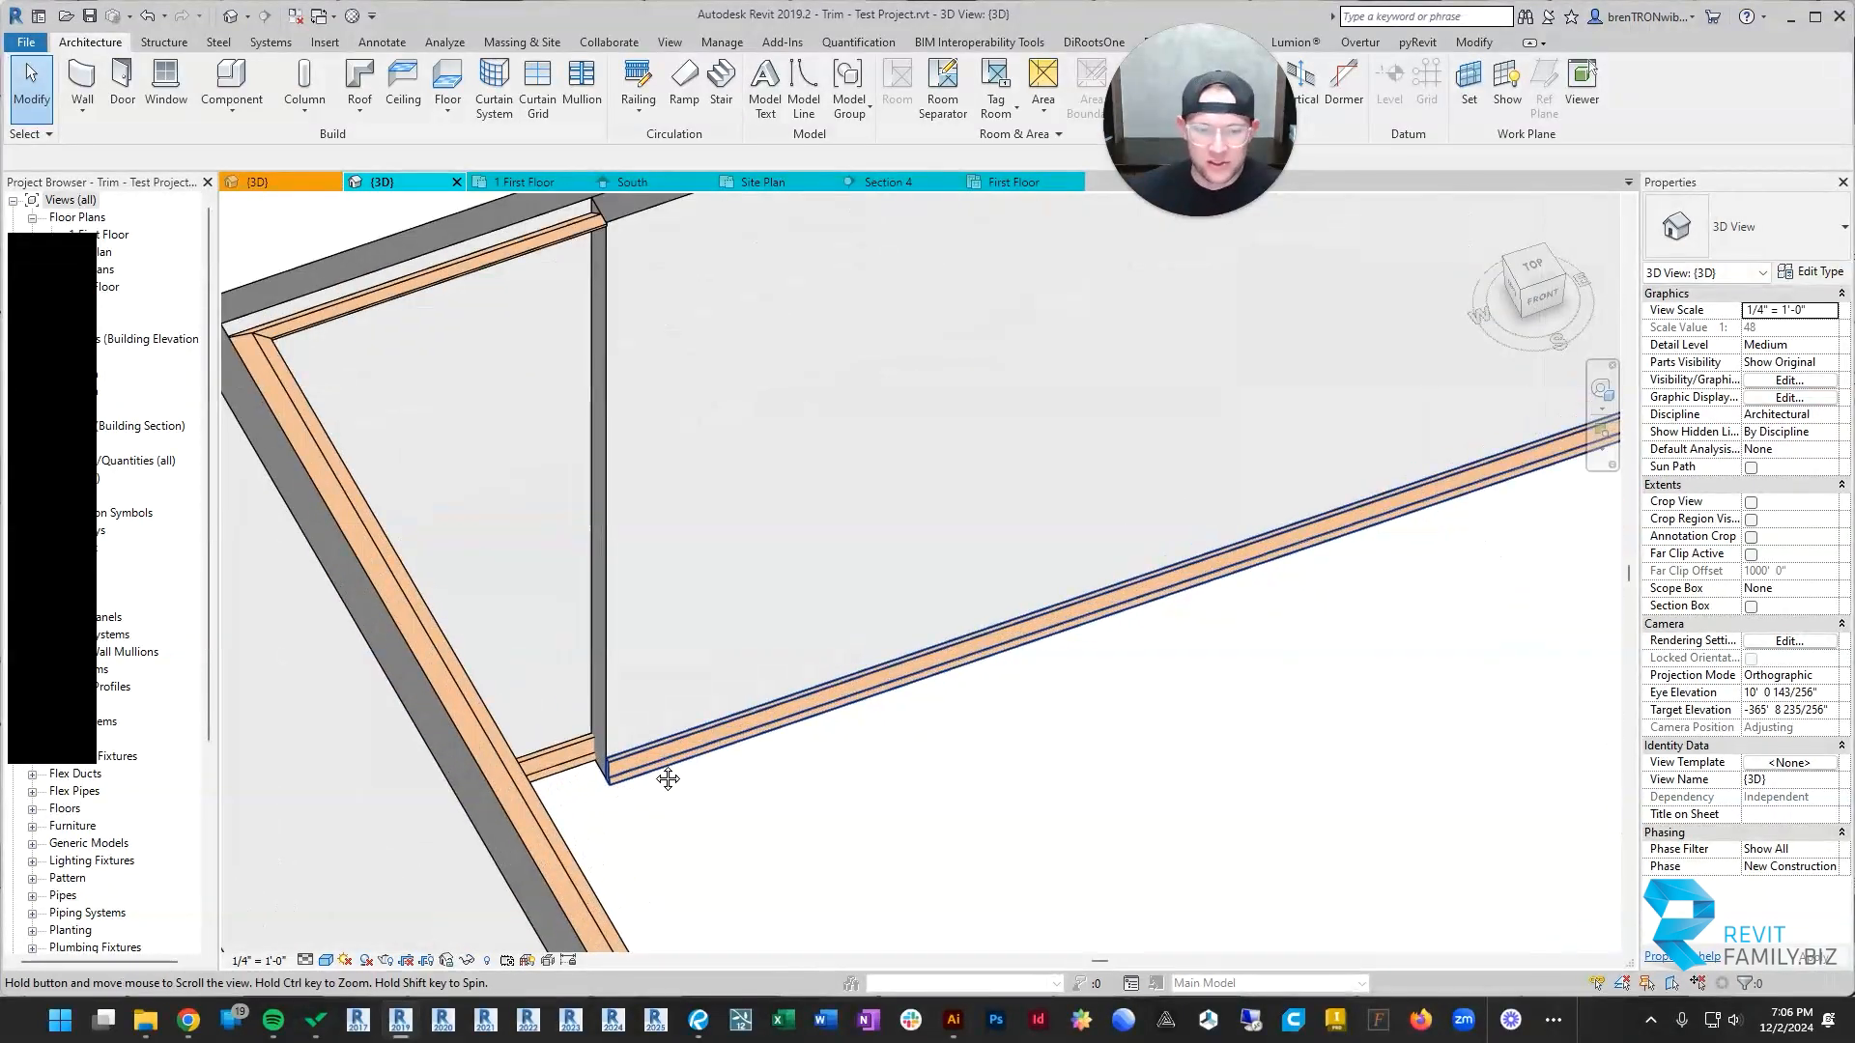
pyautogui.moveTo(663, 774); pyautogui.dragTo(939, 687, button='middle')
pyautogui.scroll(2, 937, 681)
pyautogui.click(964, 699)
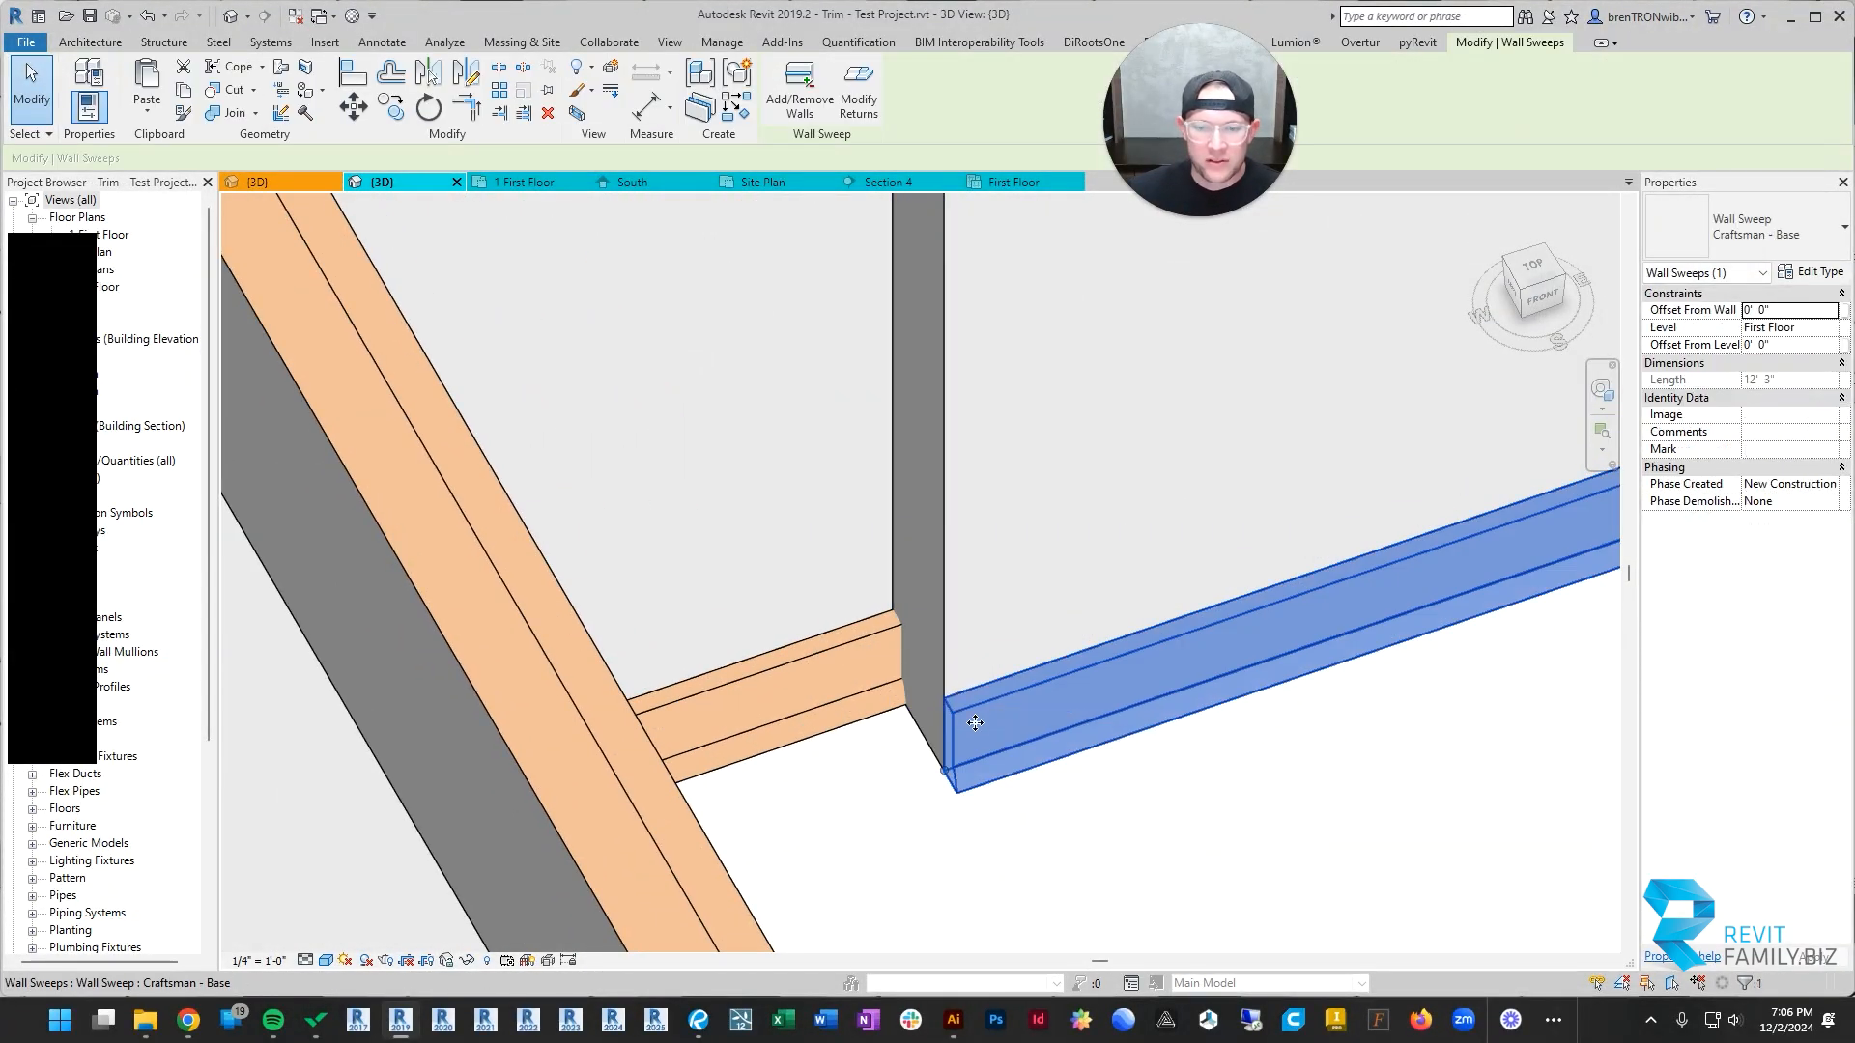
pyautogui.click(859, 87)
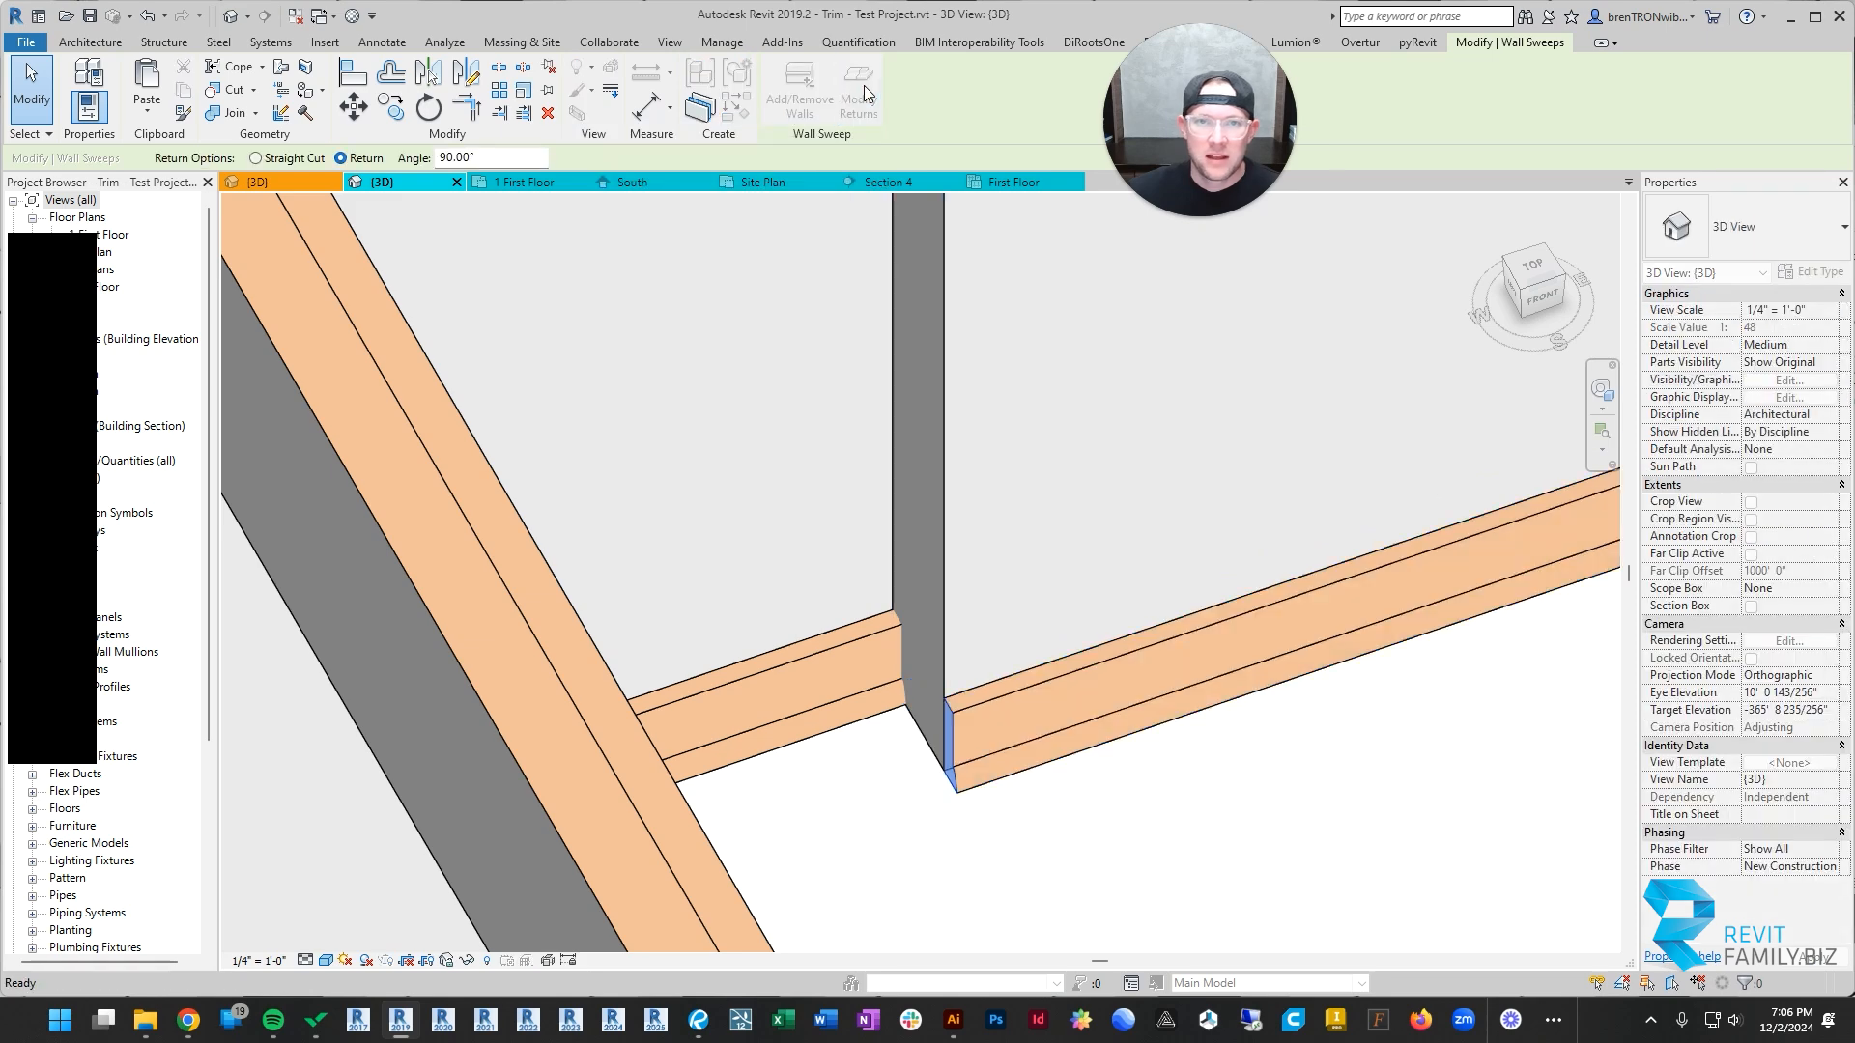
pyautogui.press('Escape')
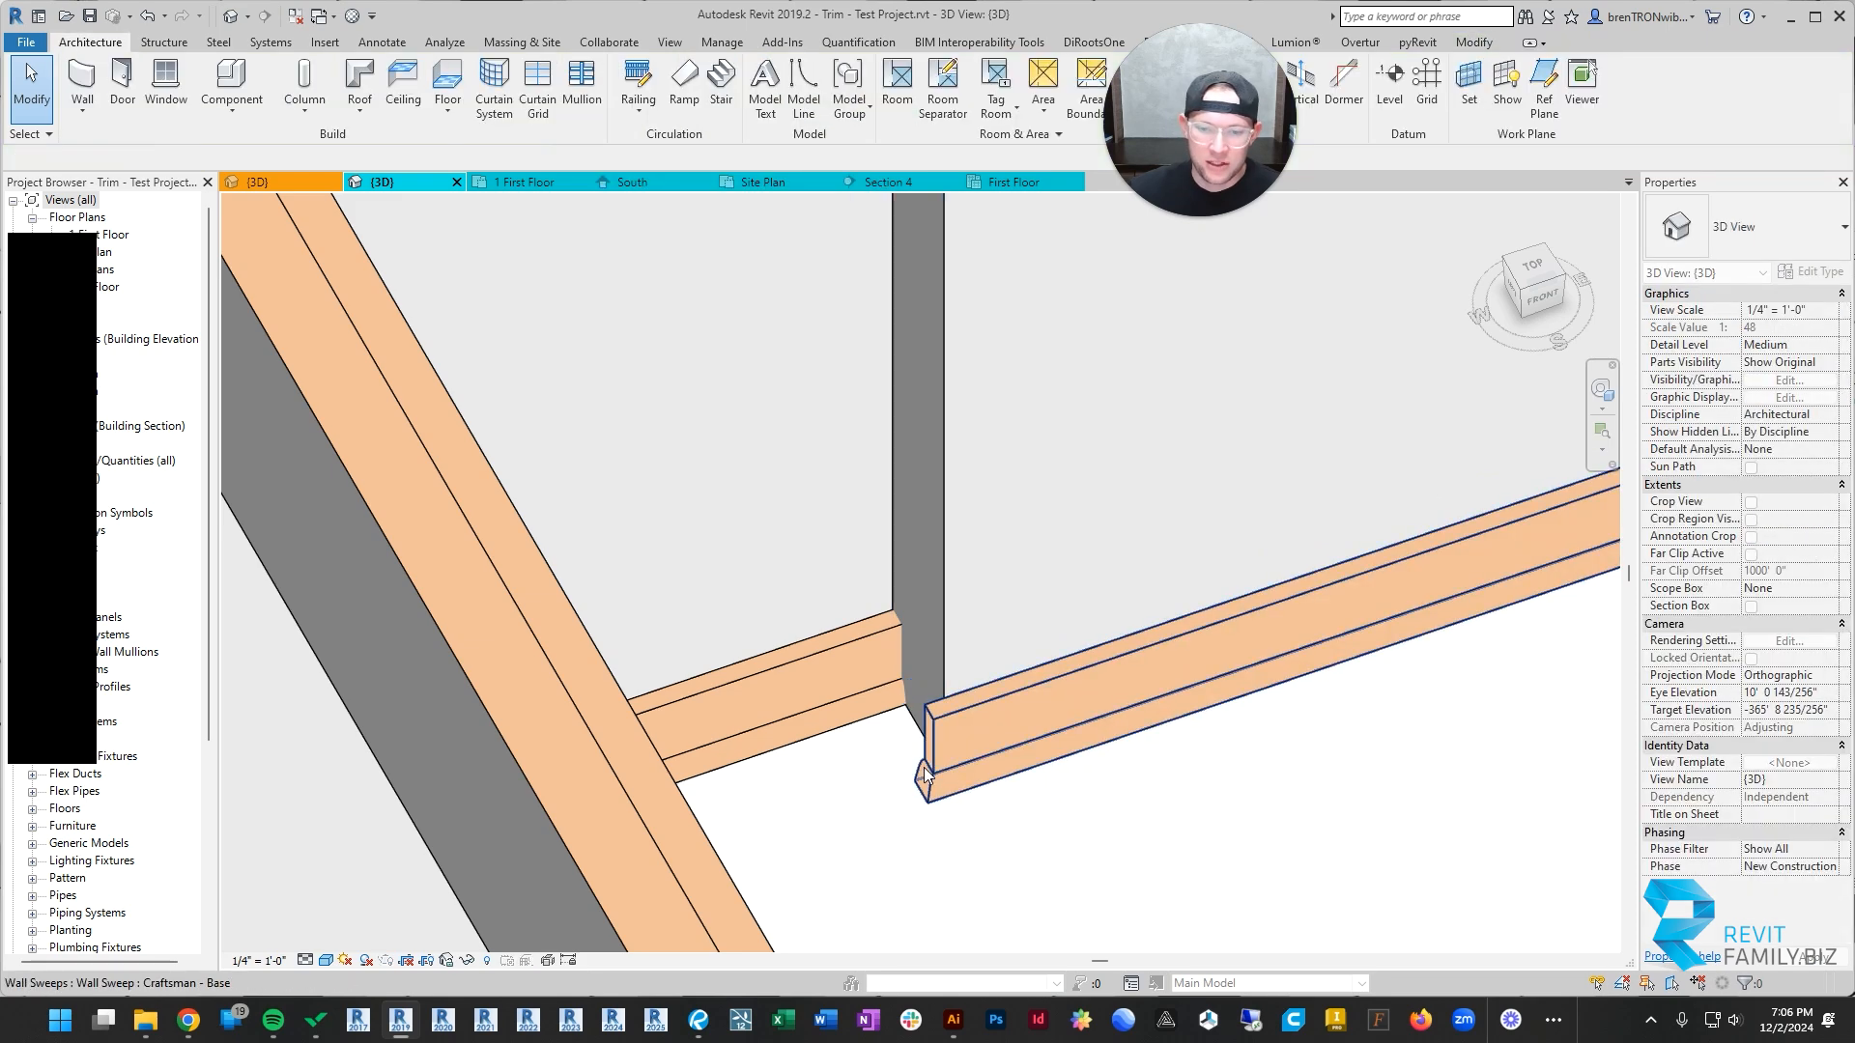
# Step: Extend the returned end of the base sweep along the added wall's far short side to the back wall's base
pyautogui.click(954, 787)
pyautogui.moveTo(943, 771); pyautogui.dragTo(899, 704)
pyautogui.press('Escape')
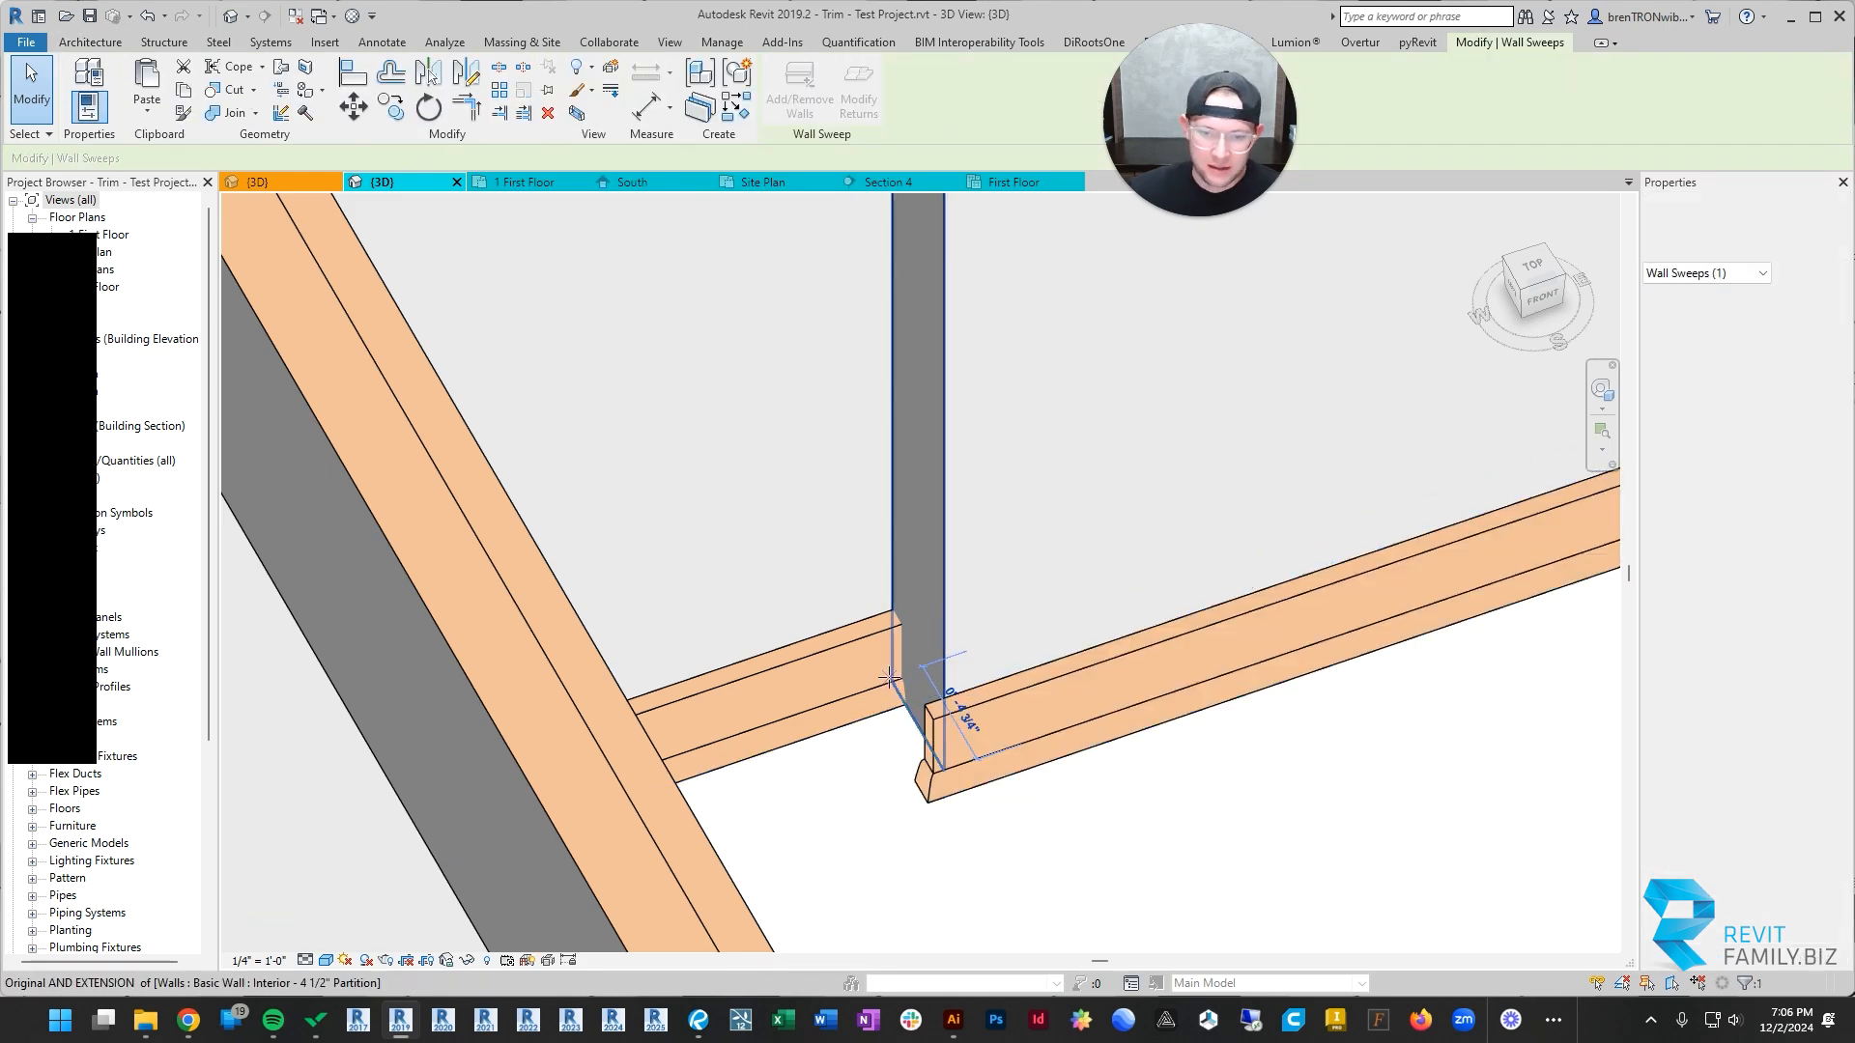
pyautogui.scroll(-6, 1111, 819)
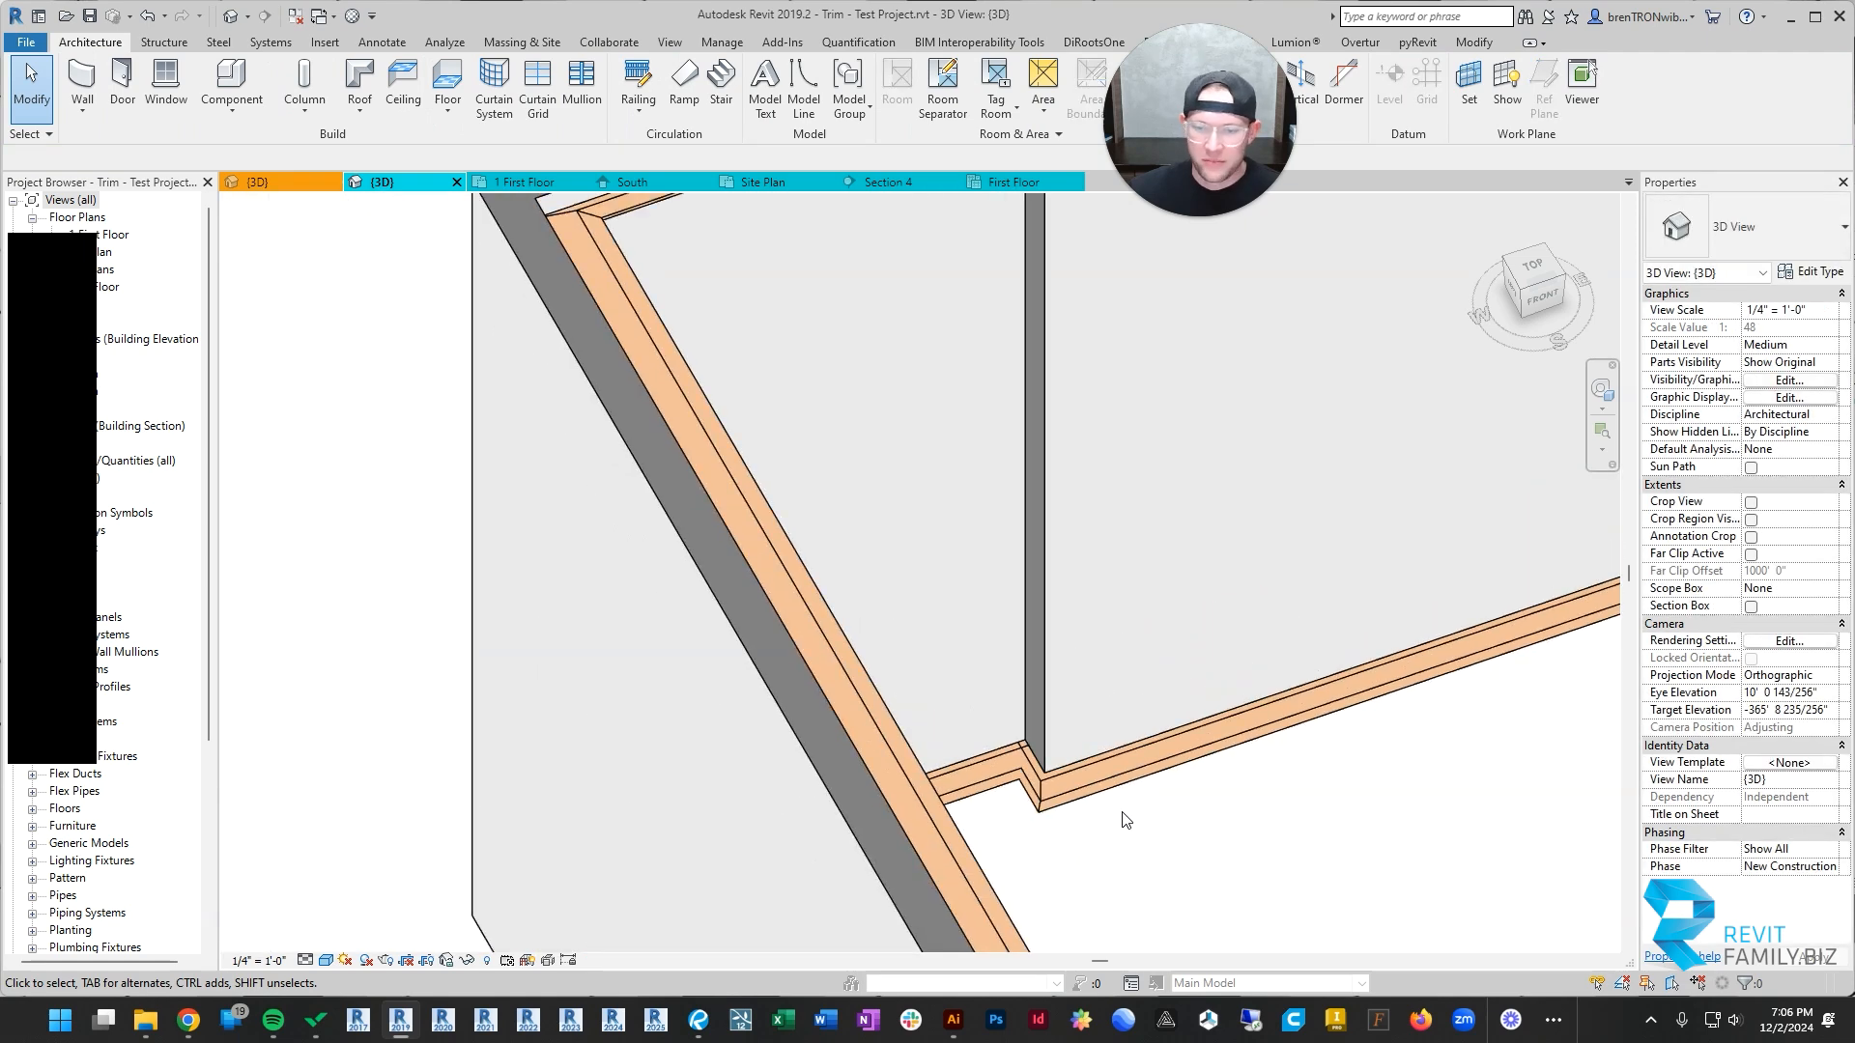
# Step: Add a Craftsman - Crown sweep along the front face of the added wall, matching the back wall's crown
pyautogui.keyDown('shift'); pyautogui.moveTo(1244, 808); pyautogui.dragTo(1140, 556, button='middle'); pyautogui.keyUp('shift')
pyautogui.scroll(-2, 1140, 558)
pyautogui.moveTo(1219, 635); pyautogui.dragTo(1043, 543, button='middle')
pyautogui.scroll(3, 906, 374)
pyautogui.keyDown('shift'); pyautogui.moveTo(906, 380); pyautogui.dragTo(929, 537, button='middle'); pyautogui.keyUp('shift')
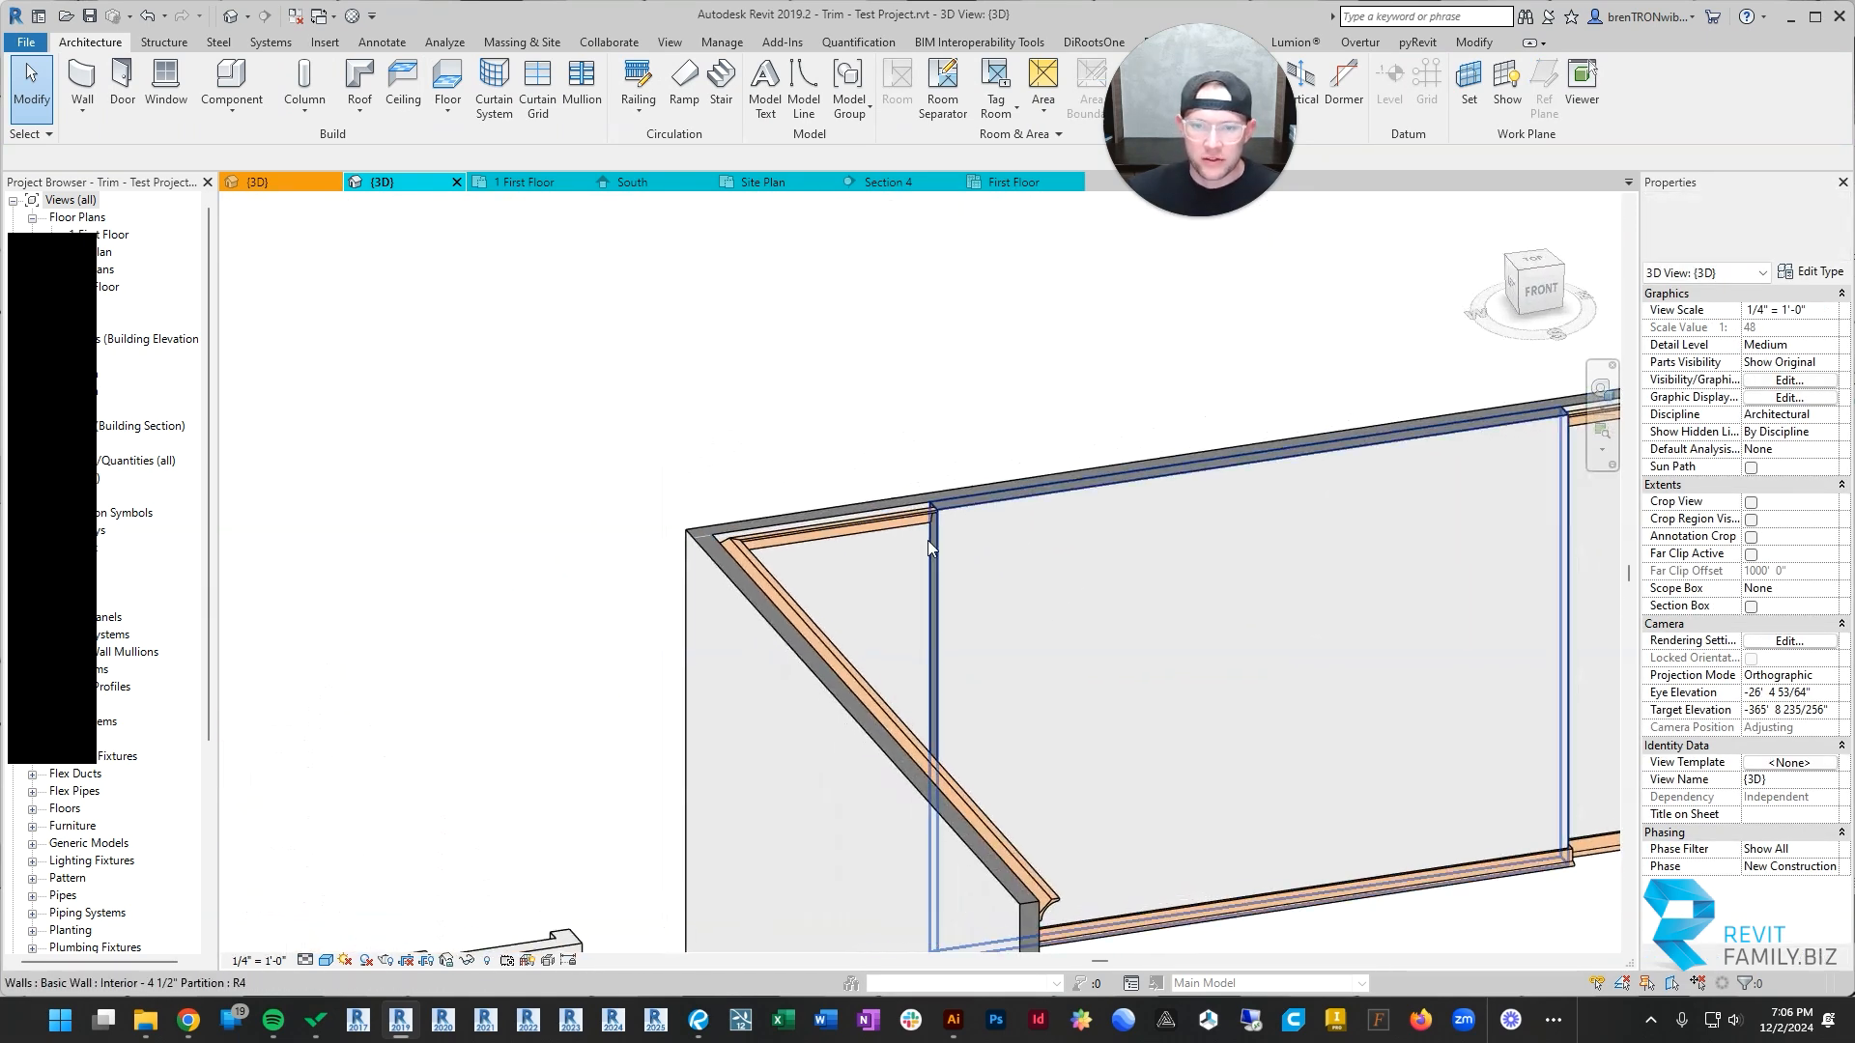
pyautogui.click(908, 525)
pyautogui.press('c')
pyautogui.press('s')
pyautogui.click(1042, 505)
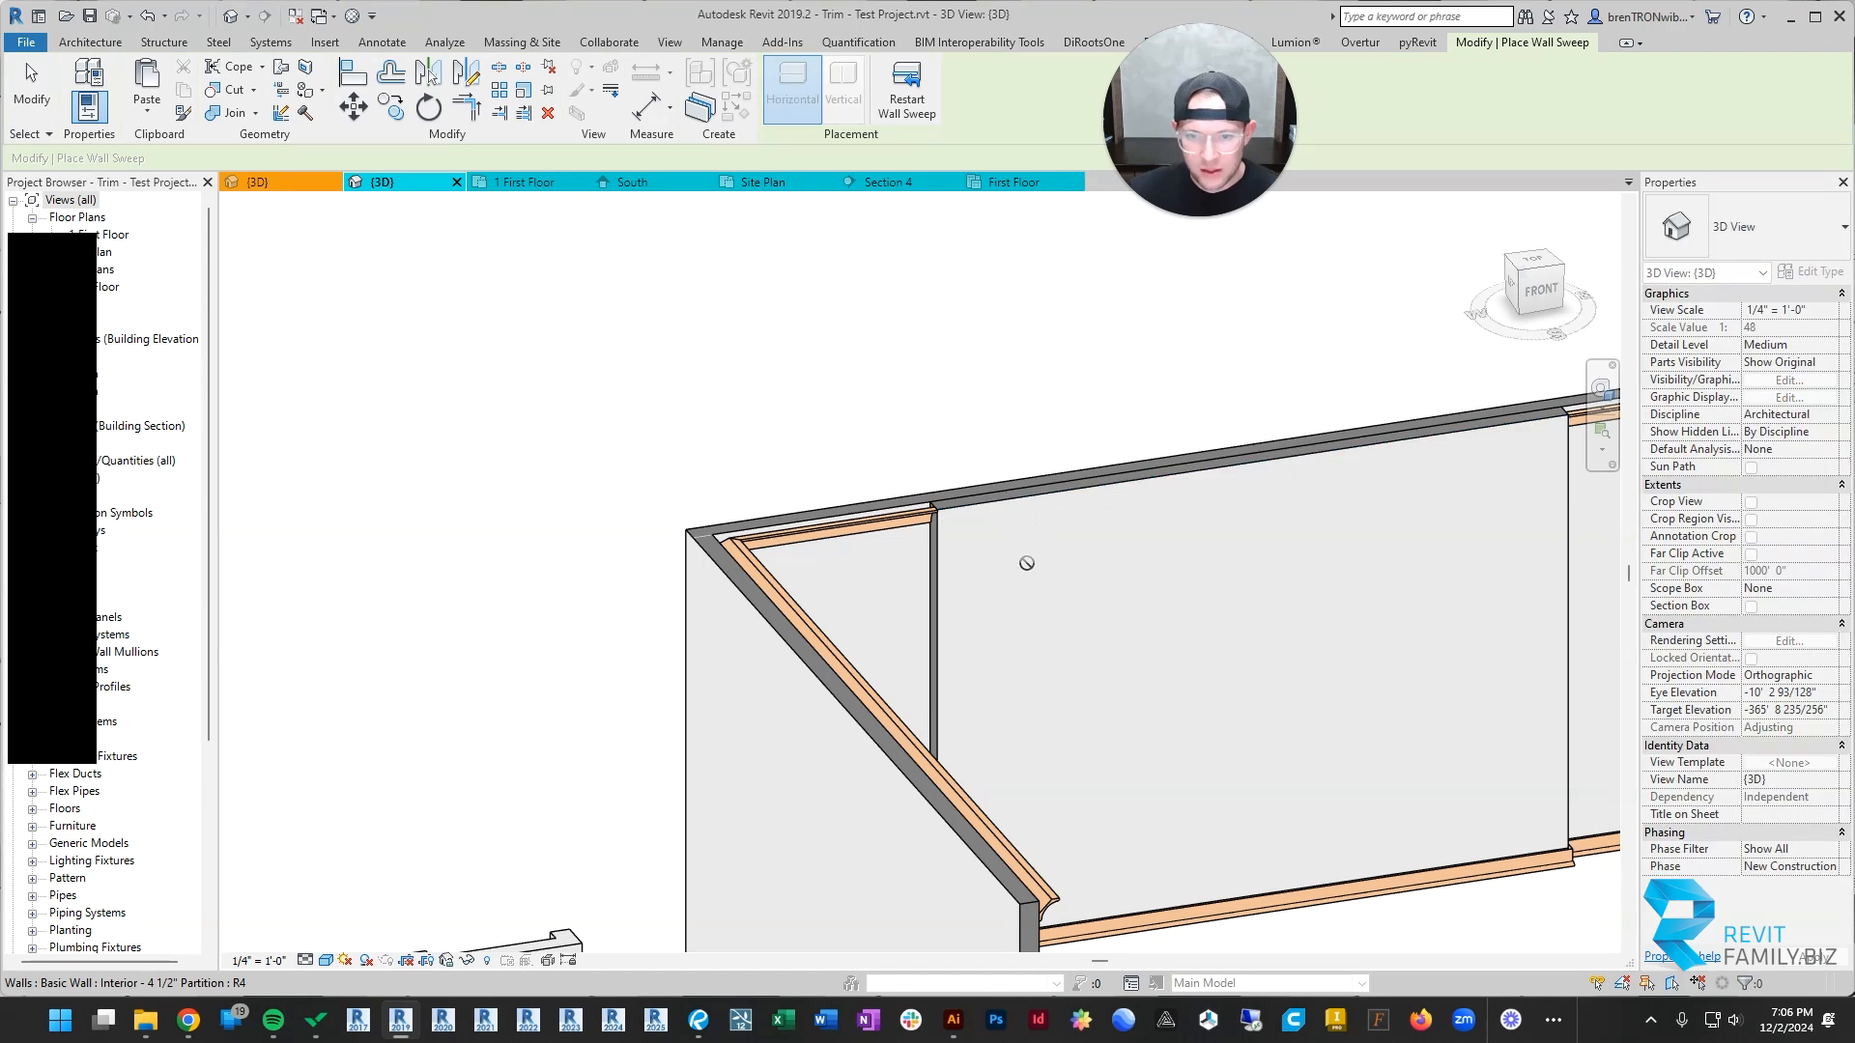
pyautogui.press('Escape')
# Step: Try to apply a 90° return to the added wall's crown at its end farthest from the barn door, accepting the resulting state
pyautogui.scroll(3, 925, 539)
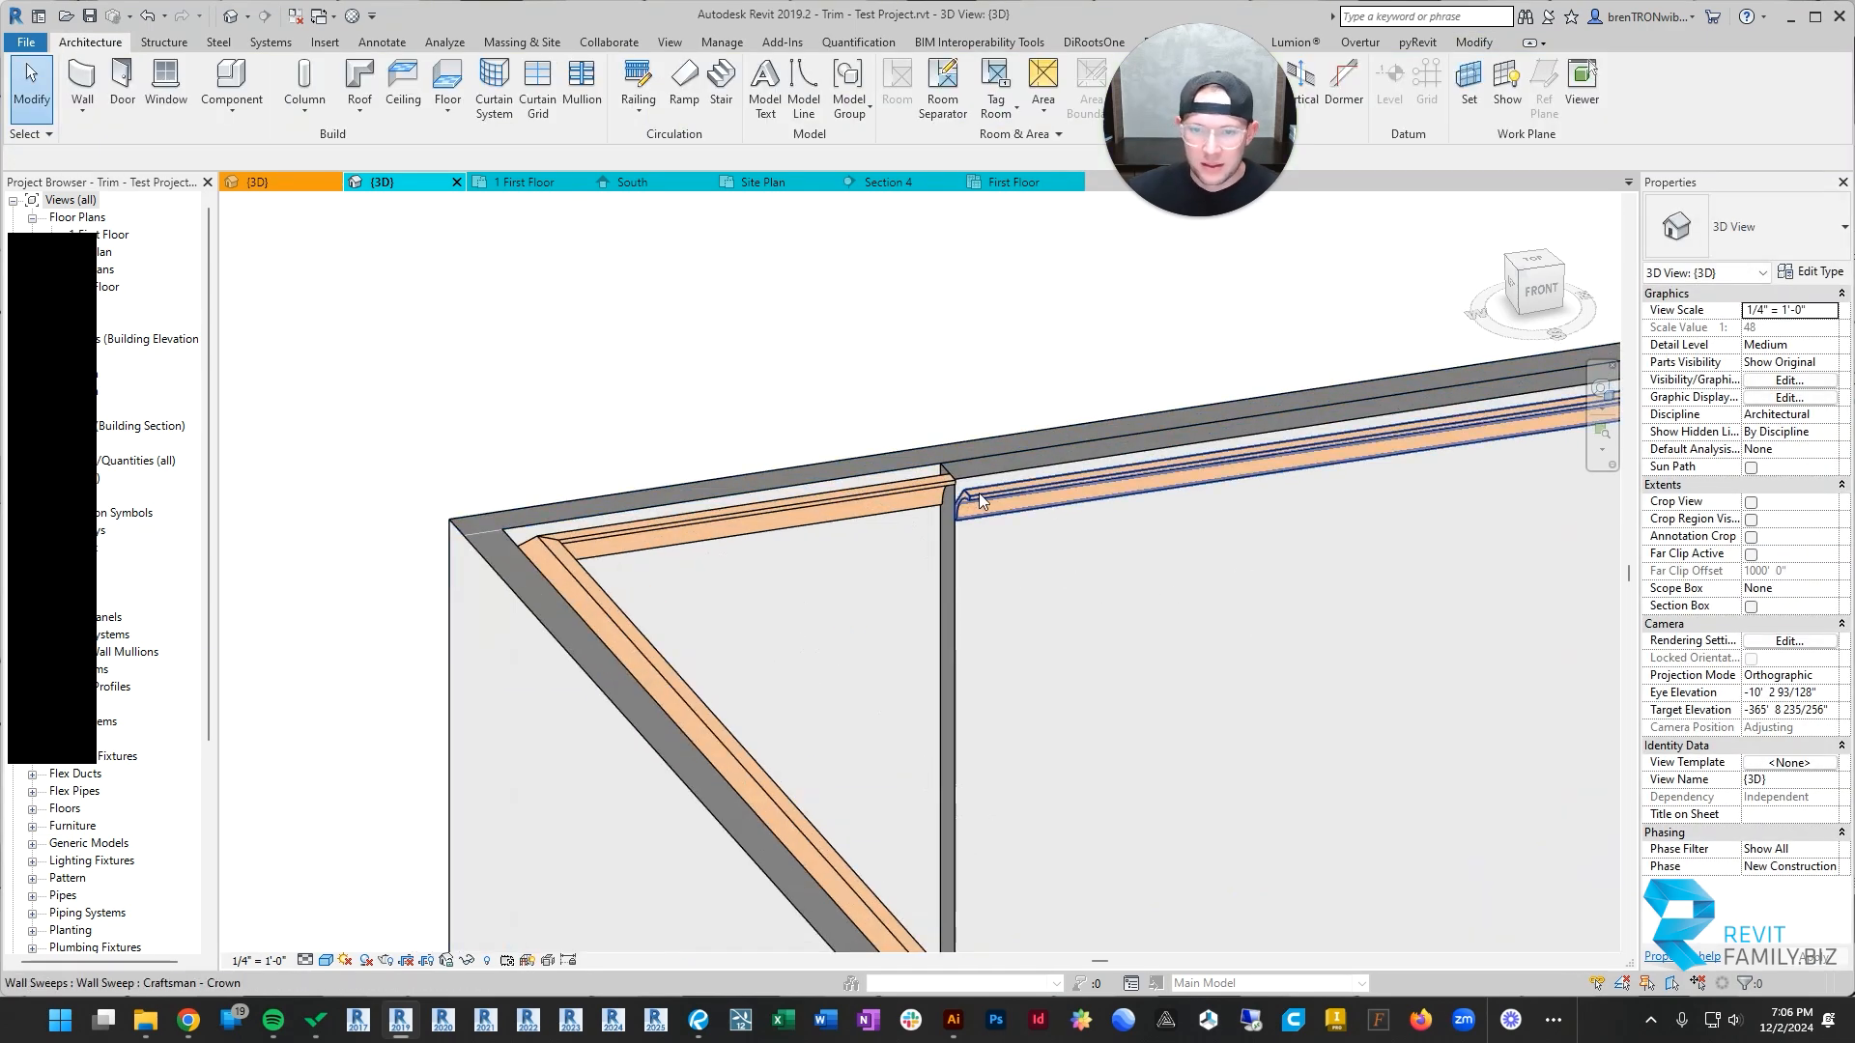
pyautogui.click(977, 497)
pyautogui.click(858, 96)
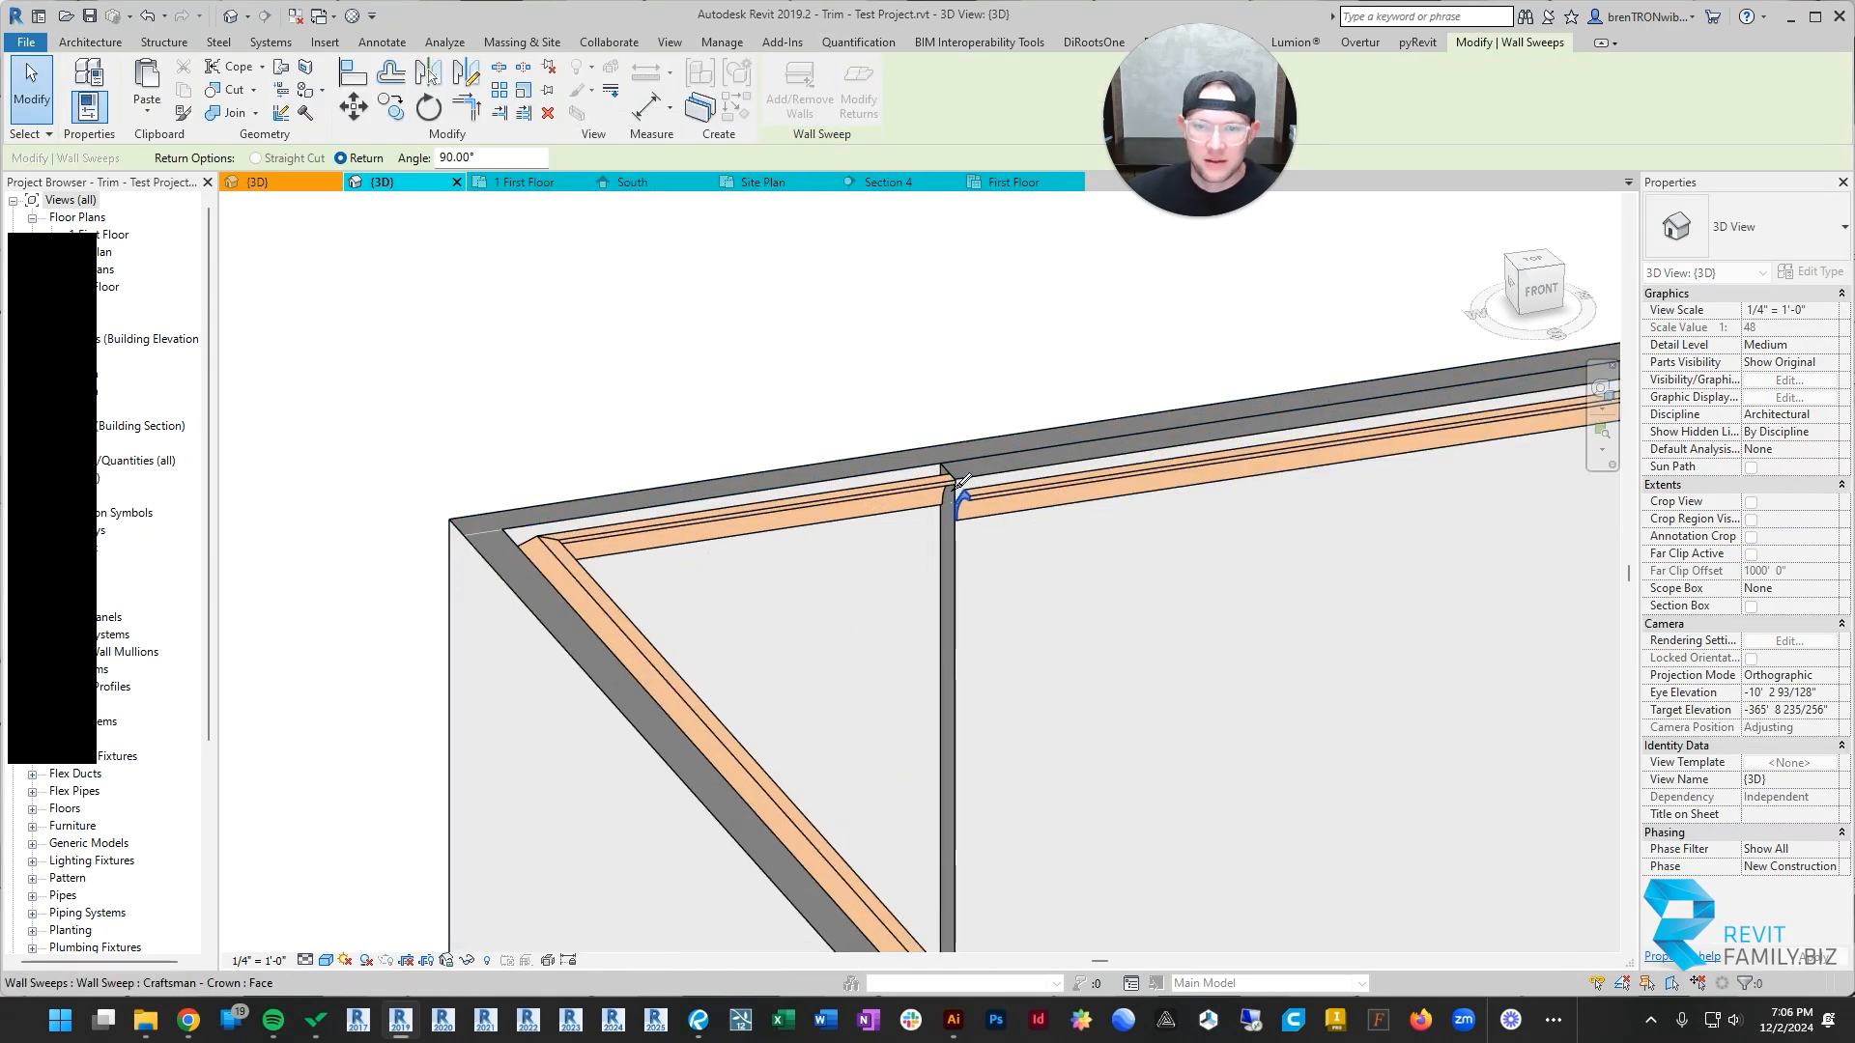
pyautogui.click(957, 489)
pyautogui.scroll(-2, 1067, 550)
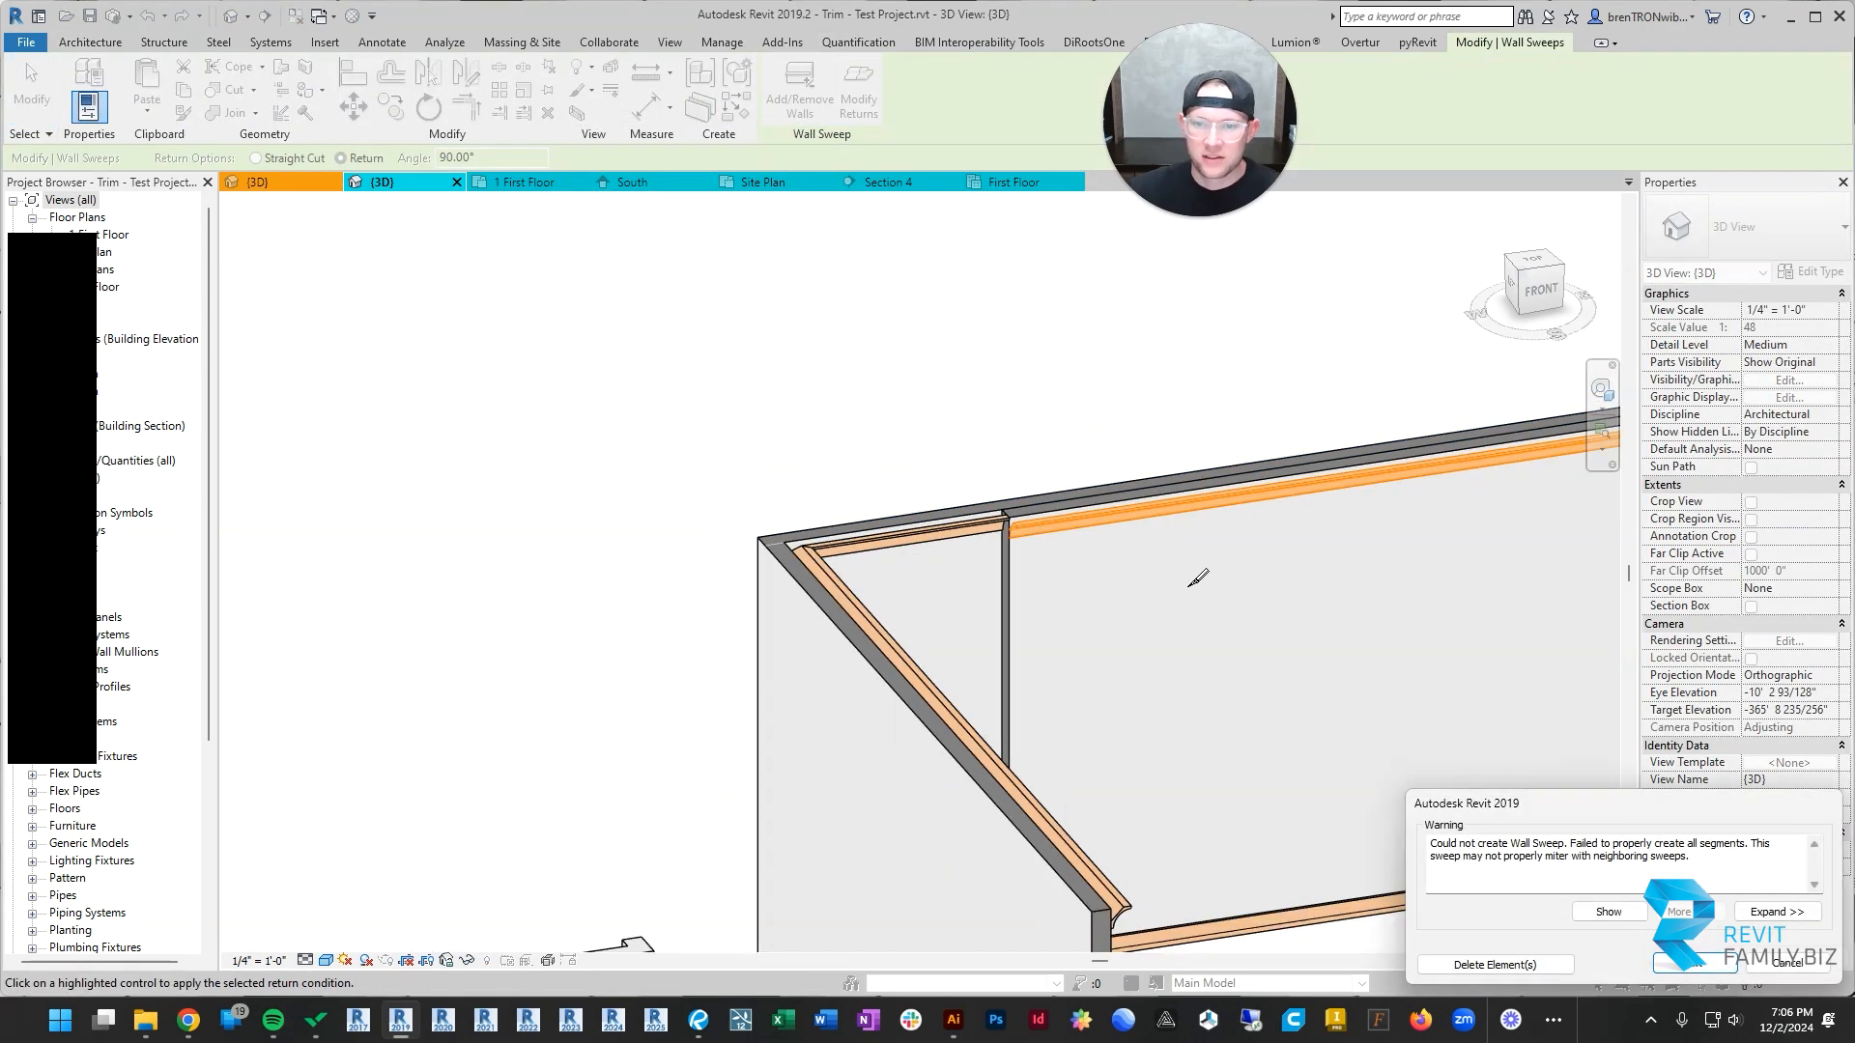
pyautogui.click(1696, 964)
pyautogui.scroll(2, 1014, 517)
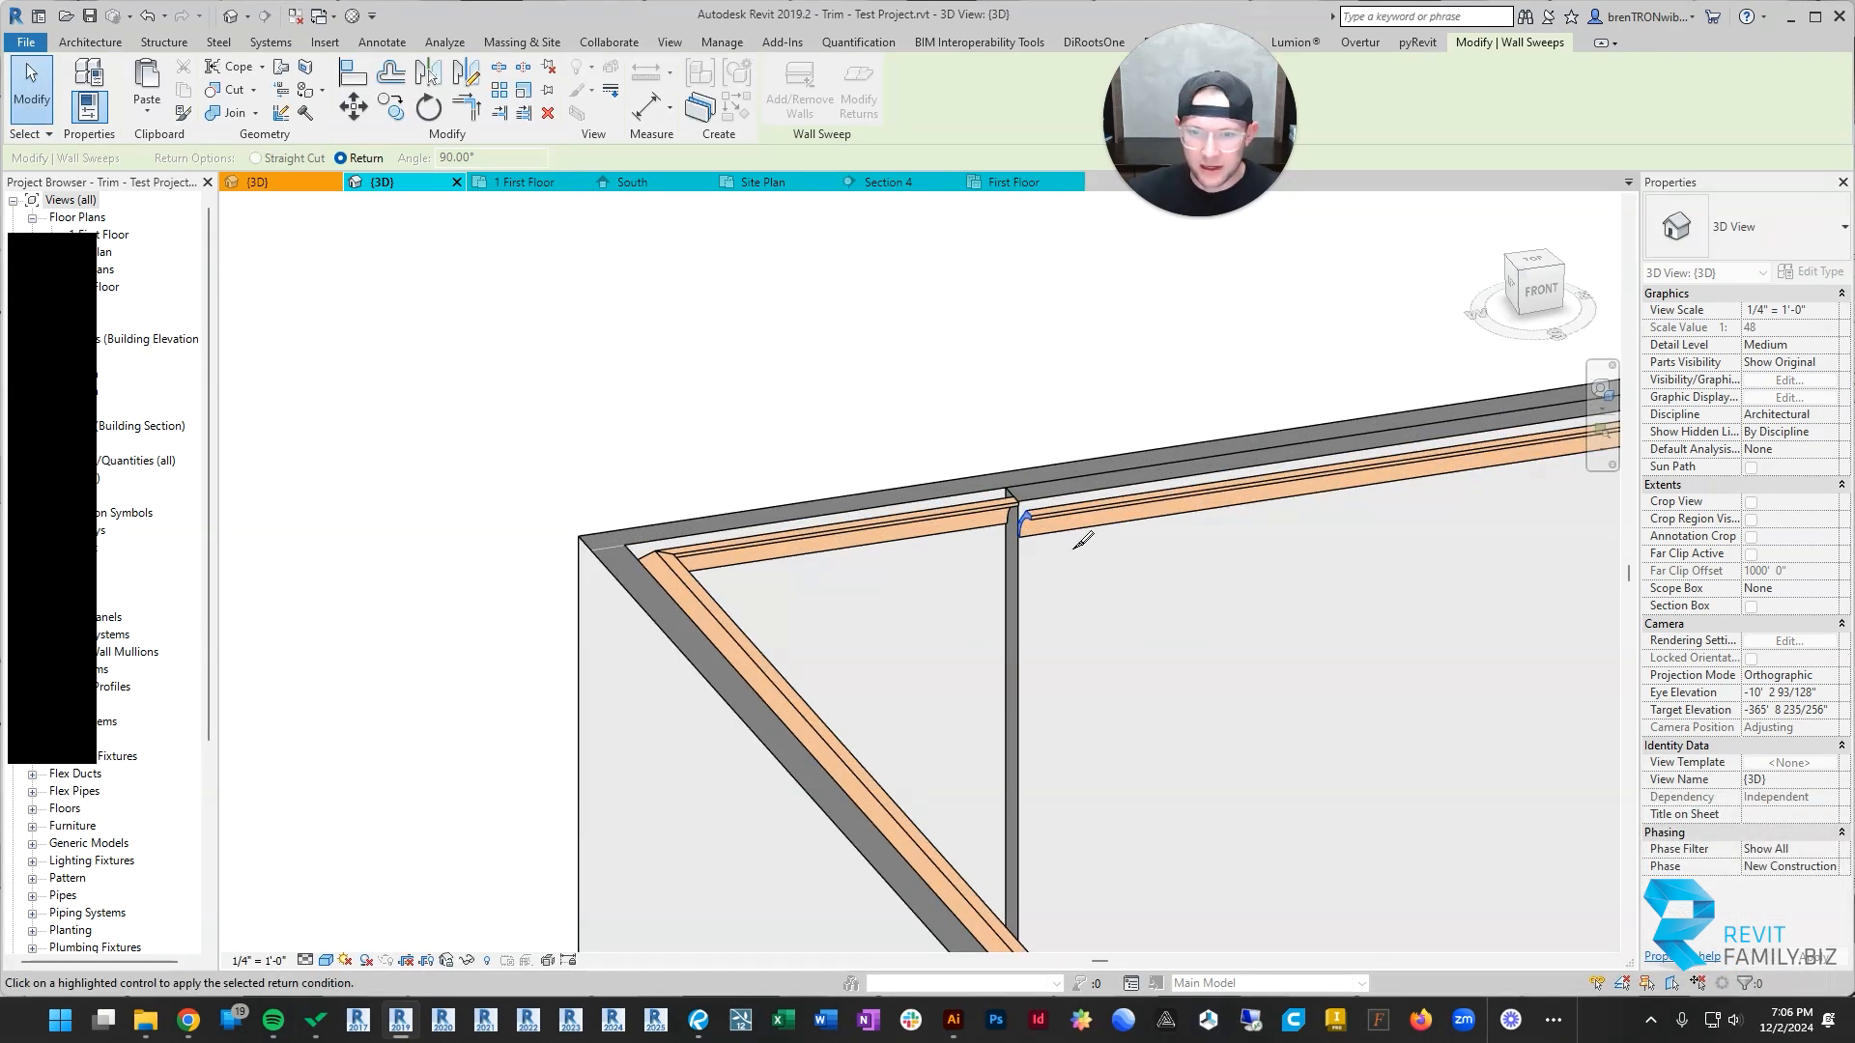
pyautogui.press('Escape')
pyautogui.press('Escape')
# Step: Examine the added wall's crown sweep and its end nearest the barn door from the opposite side
pyautogui.click(1135, 510)
pyautogui.scroll(-2, 1134, 512)
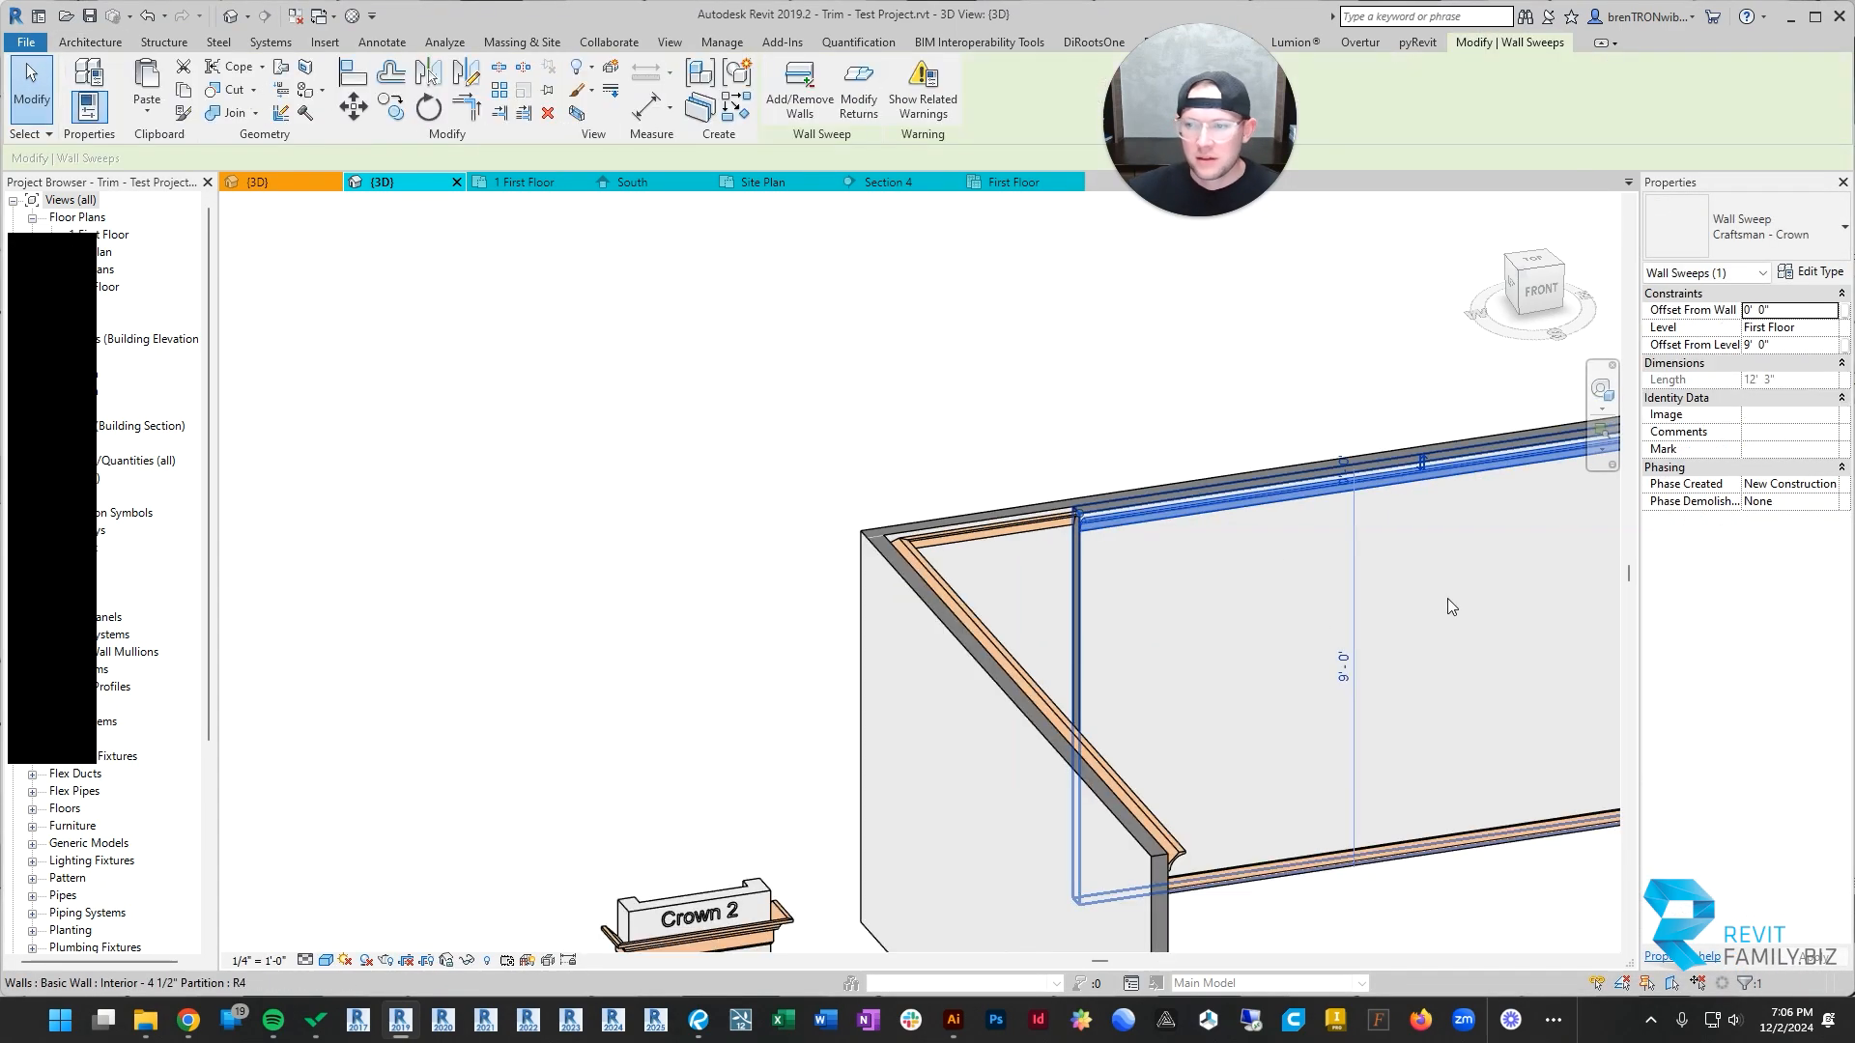
pyautogui.keyDown('shift'); pyautogui.moveTo(1447, 600); pyautogui.dragTo(798, 543, button='middle'); pyautogui.keyUp('shift')
pyautogui.press('Escape')
pyautogui.scroll(2, 821, 556)
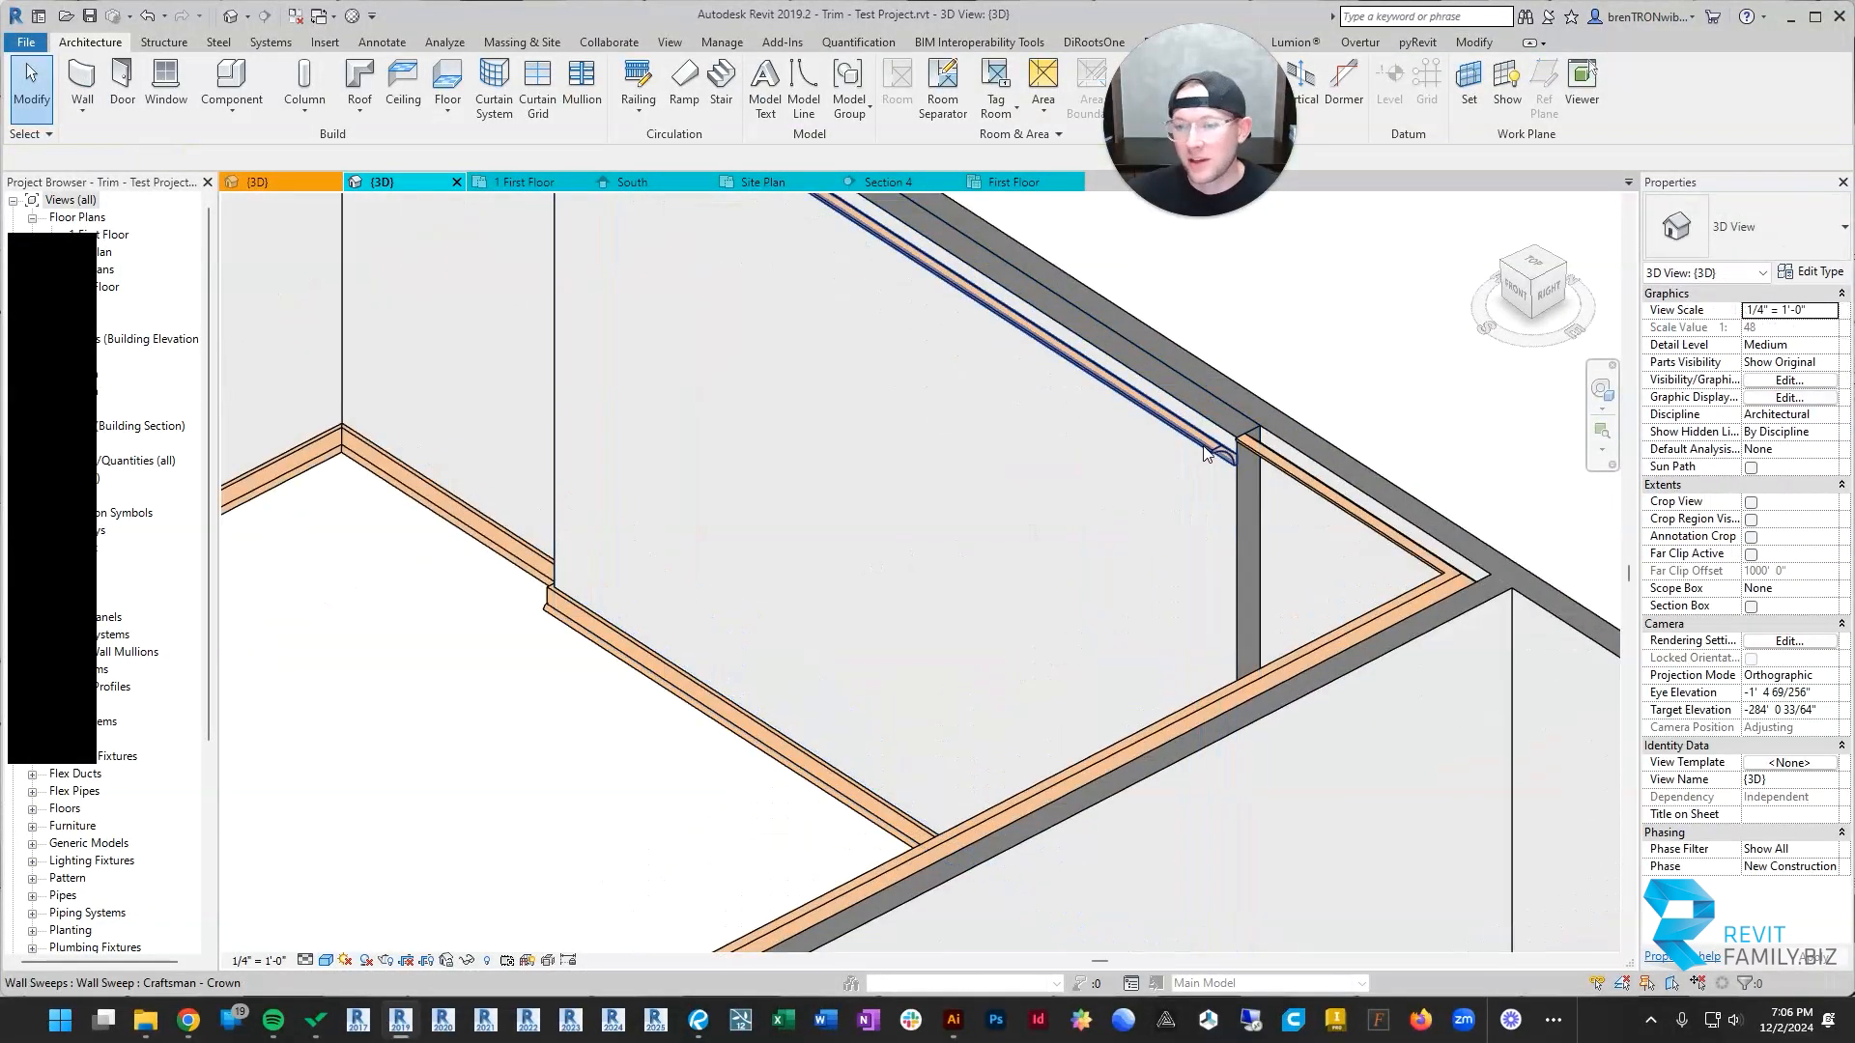
pyautogui.click(1208, 448)
pyautogui.keyDown('shift'); pyautogui.moveTo(989, 546); pyautogui.dragTo(935, 592, button='middle'); pyautogui.keyUp('shift')
pyautogui.press('Escape')
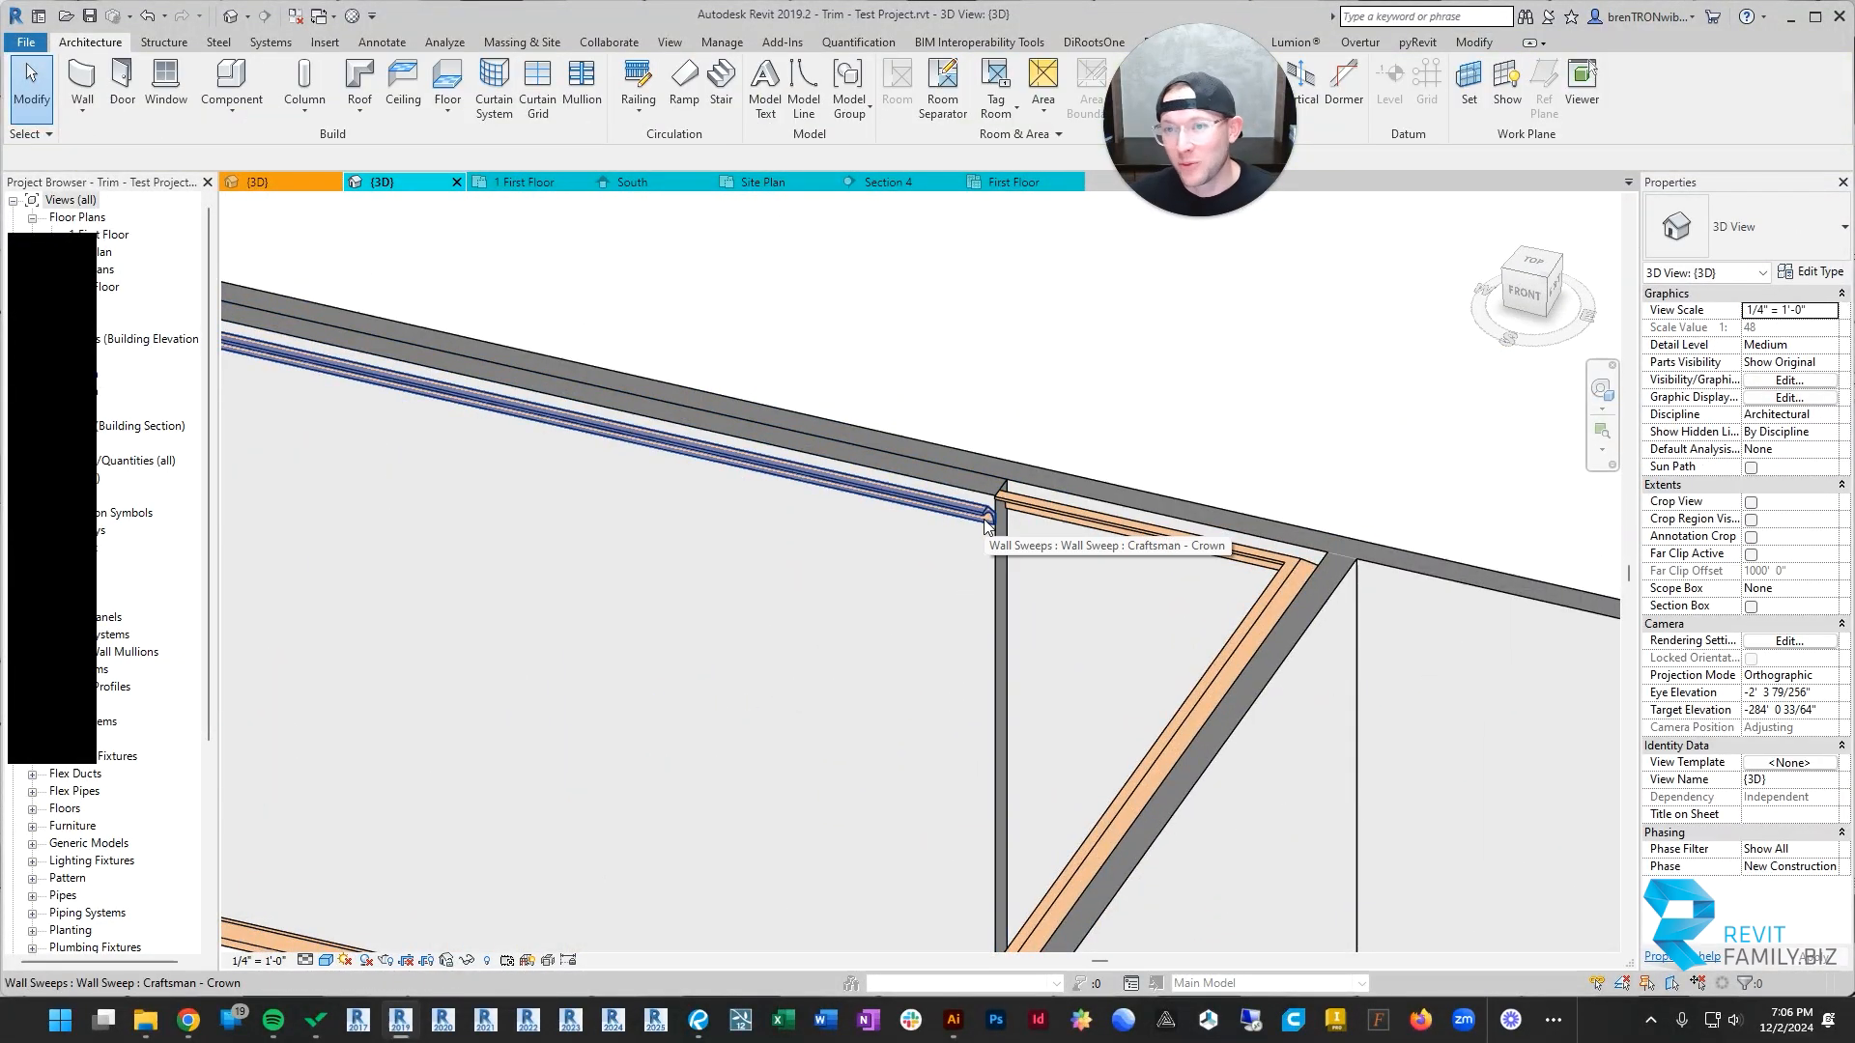
pyautogui.click(931, 507)
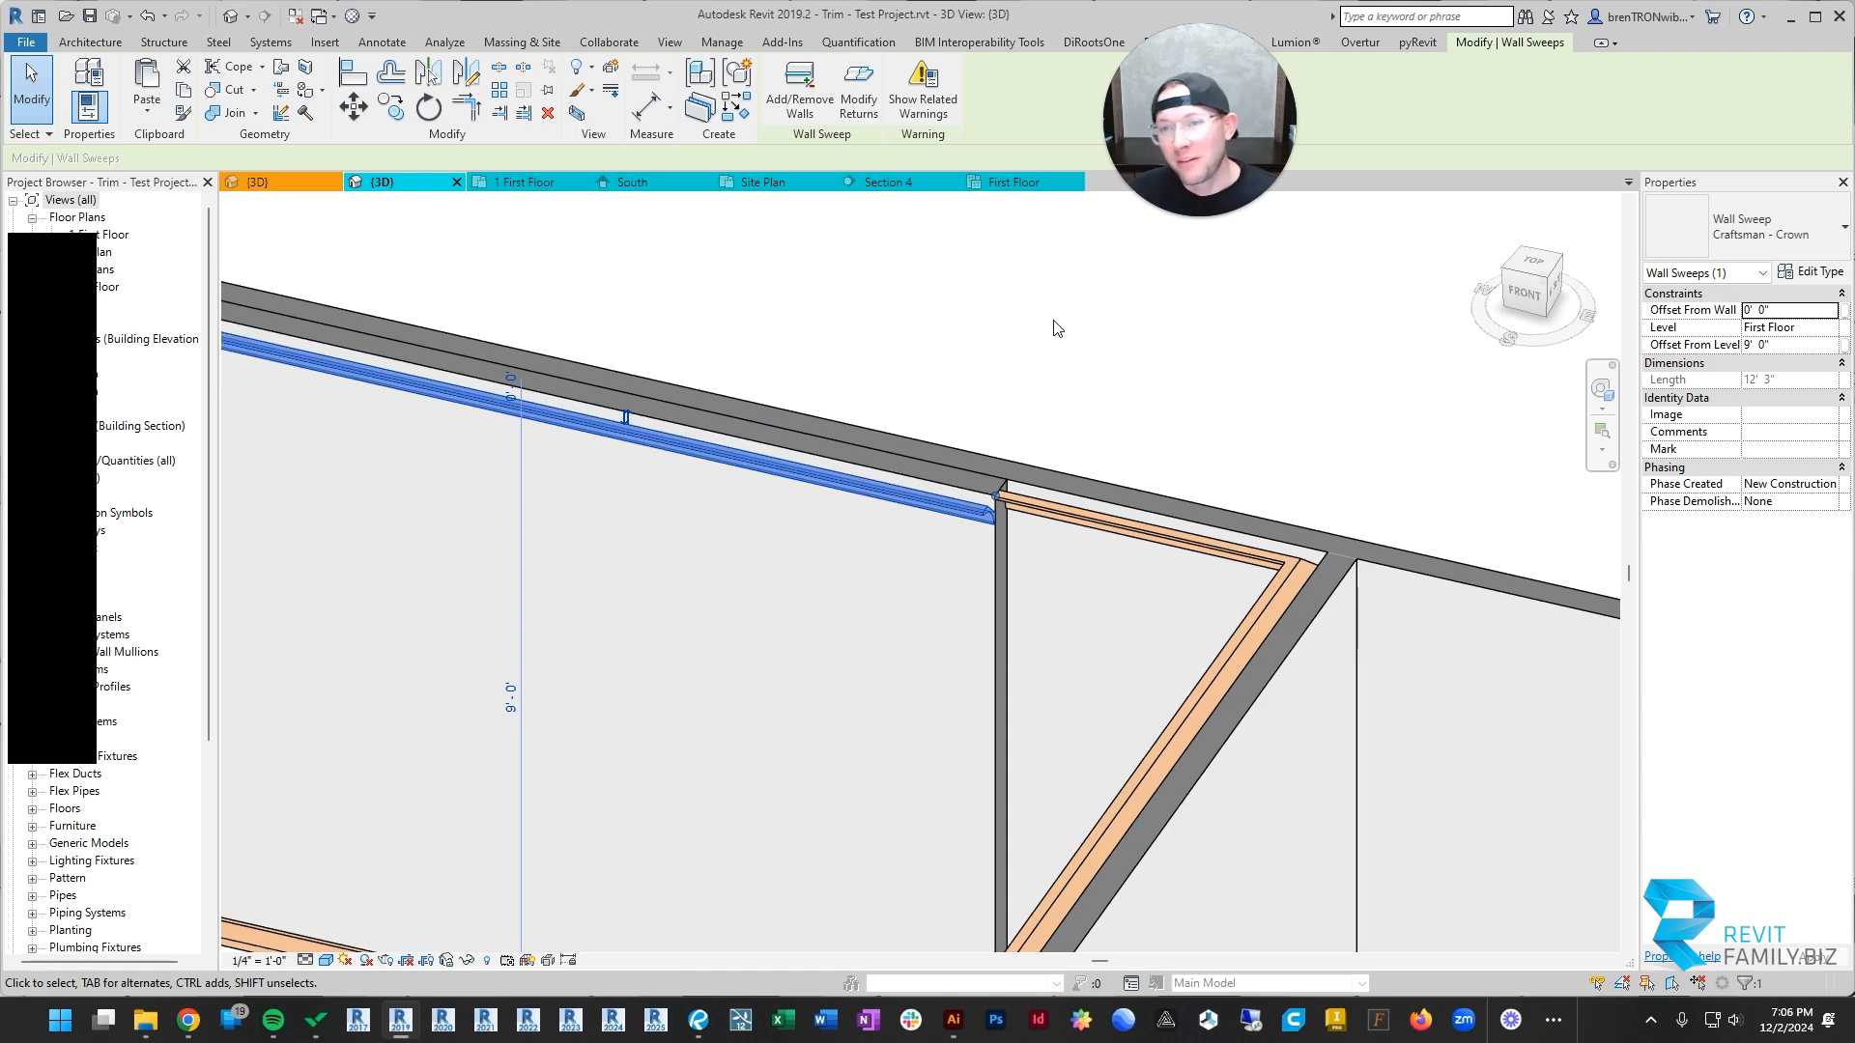
pyautogui.press('Escape')
pyautogui.scroll(3, 959, 527)
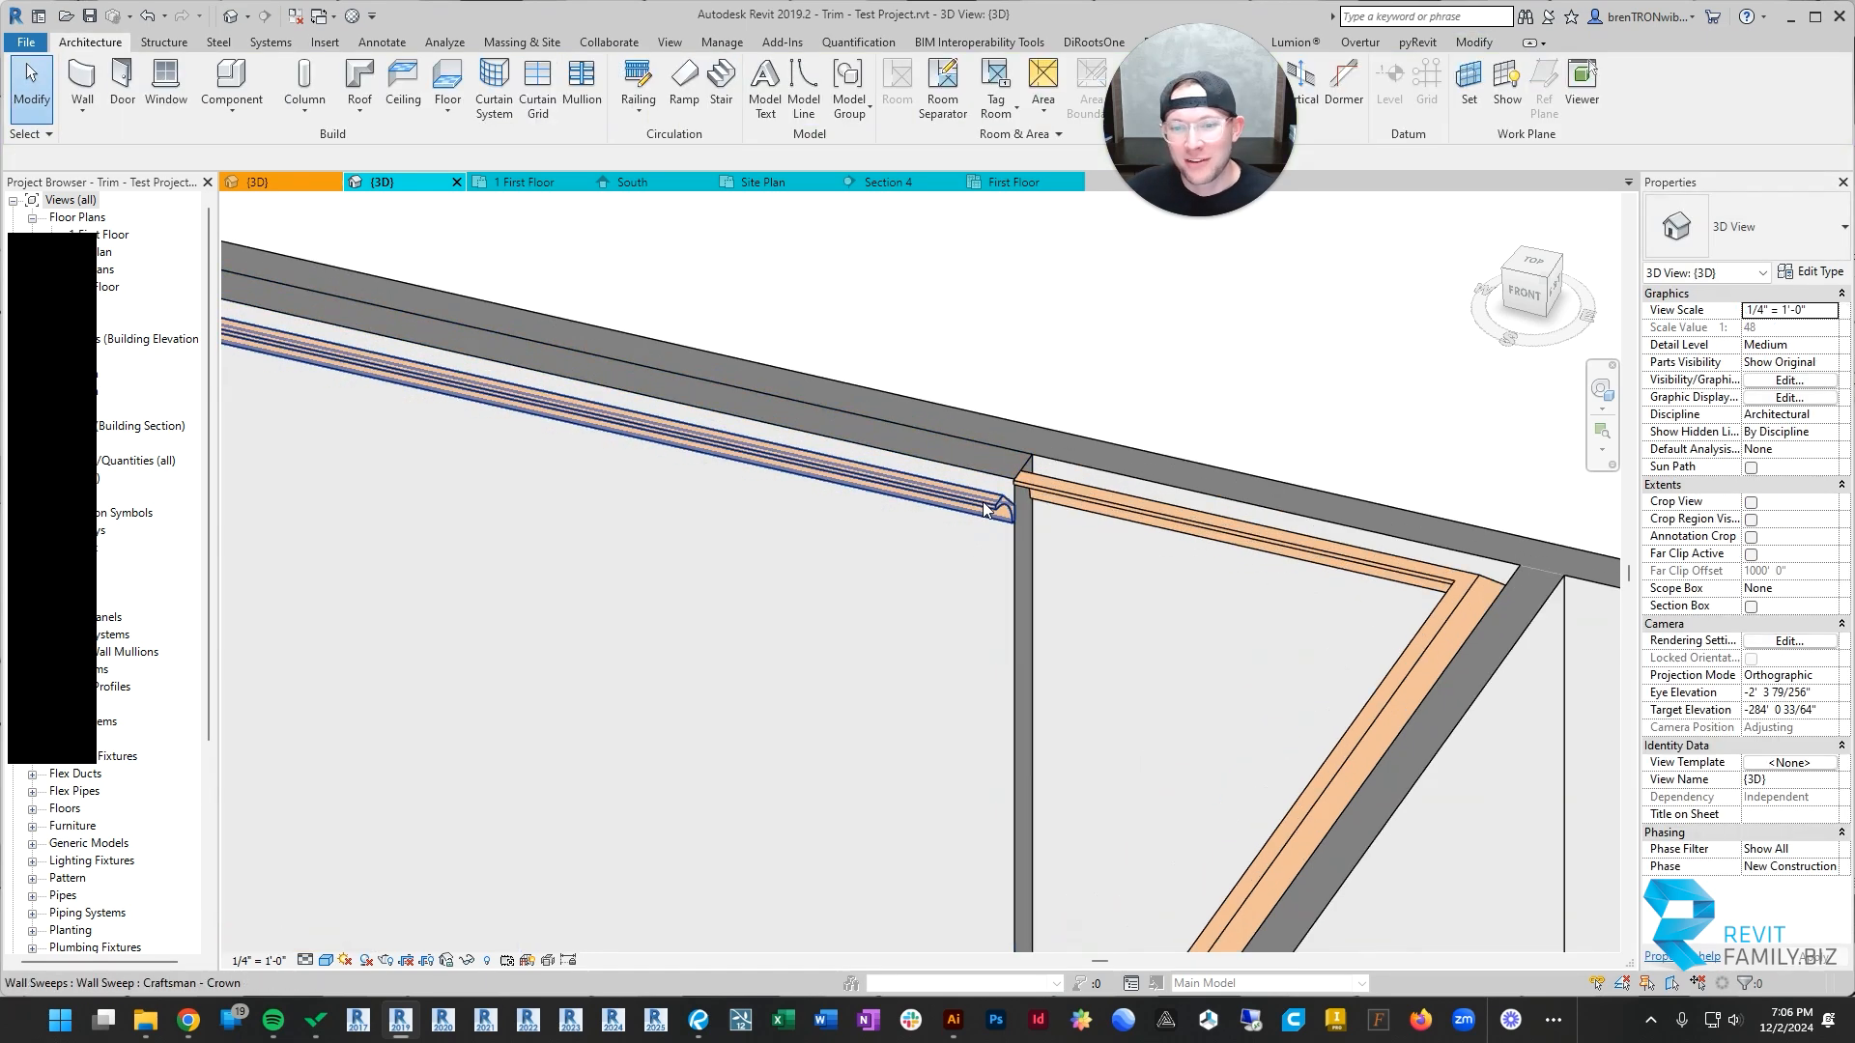
# Step: Try to apply a 90° return to the added wall's crown at its end nearest the barn door
pyautogui.click(963, 502)
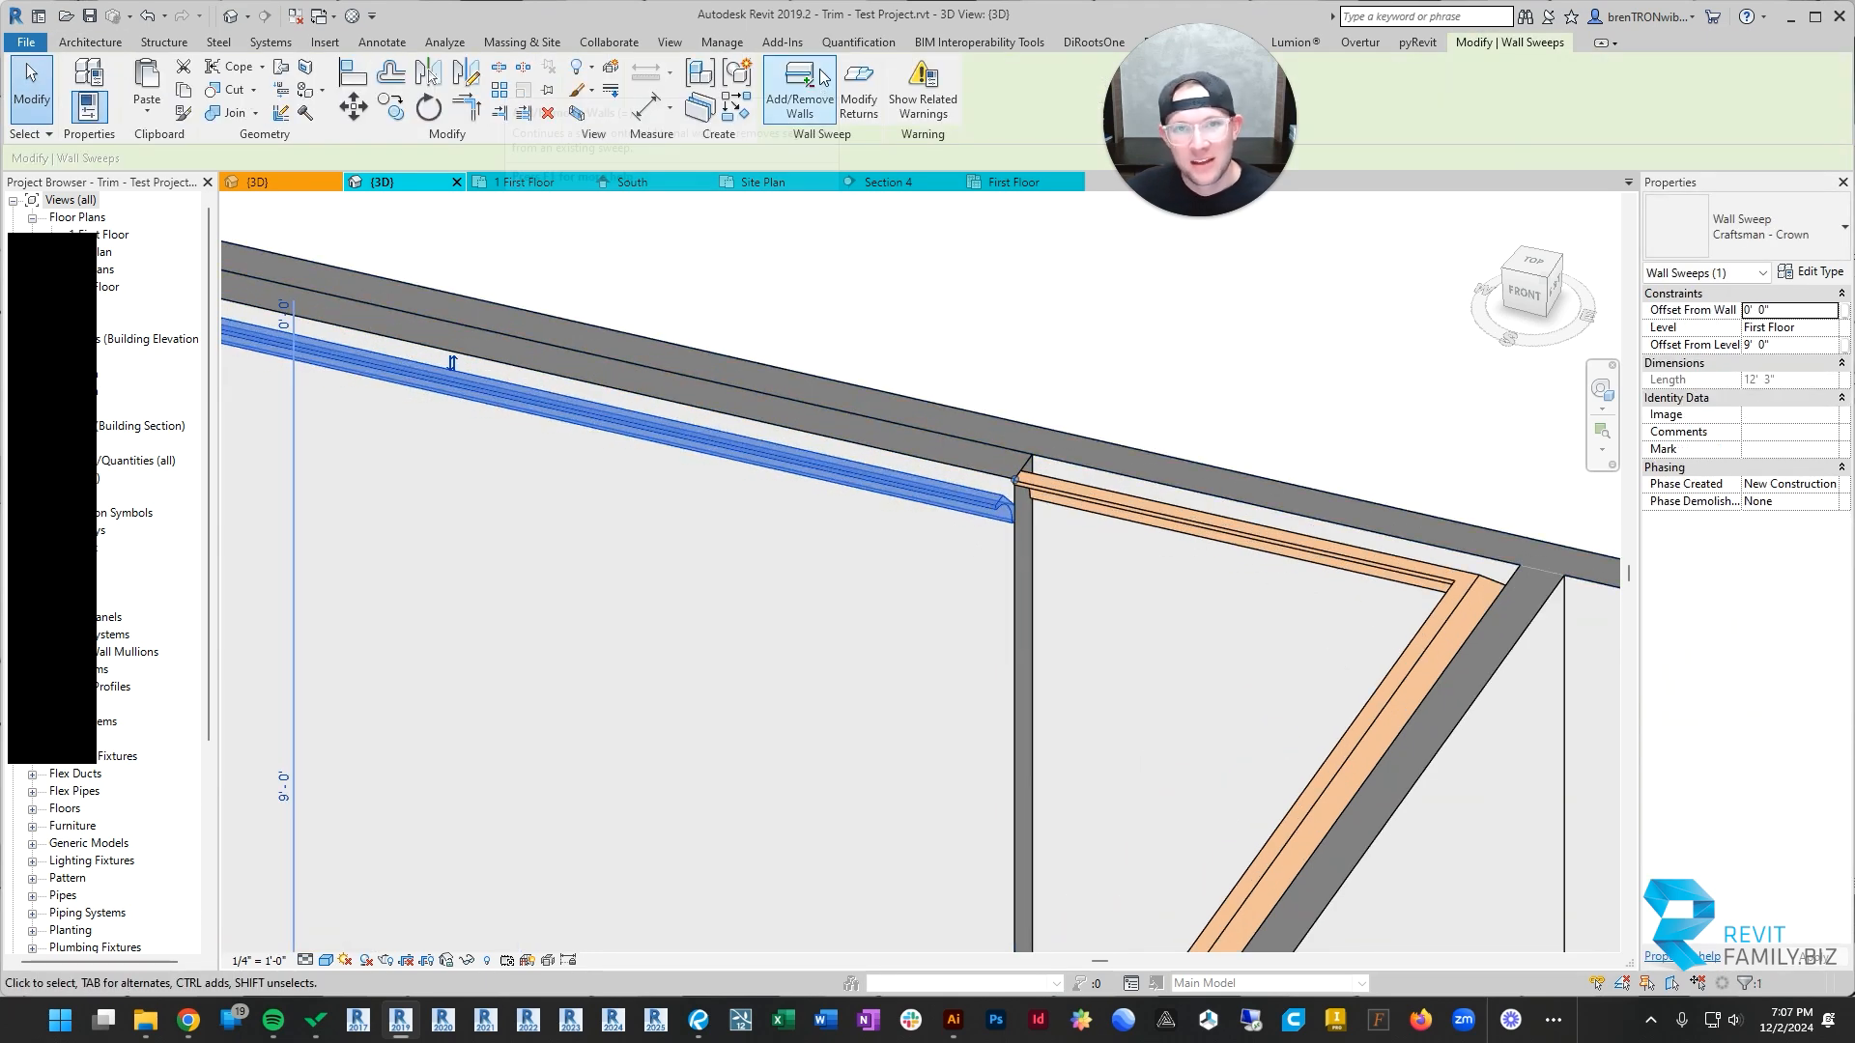
pyautogui.click(855, 97)
pyautogui.scroll(2, 1013, 493)
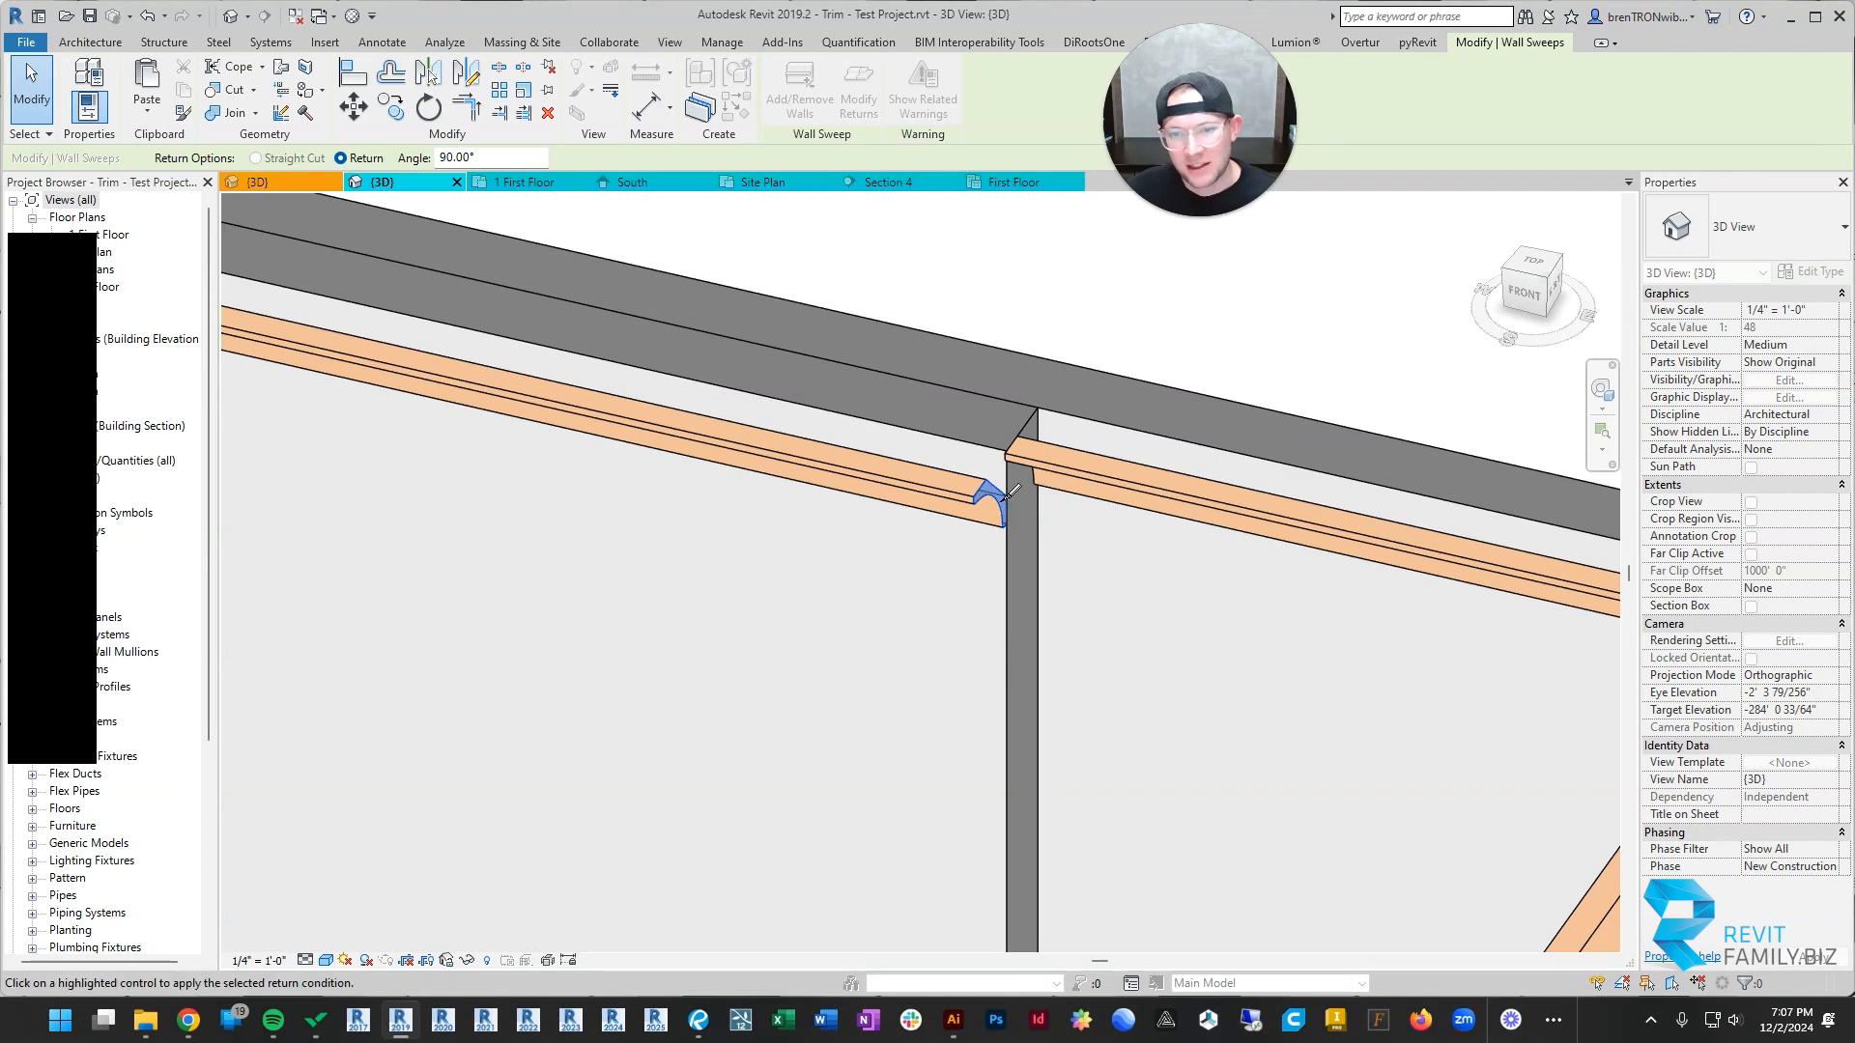
pyautogui.scroll(2, 1005, 483)
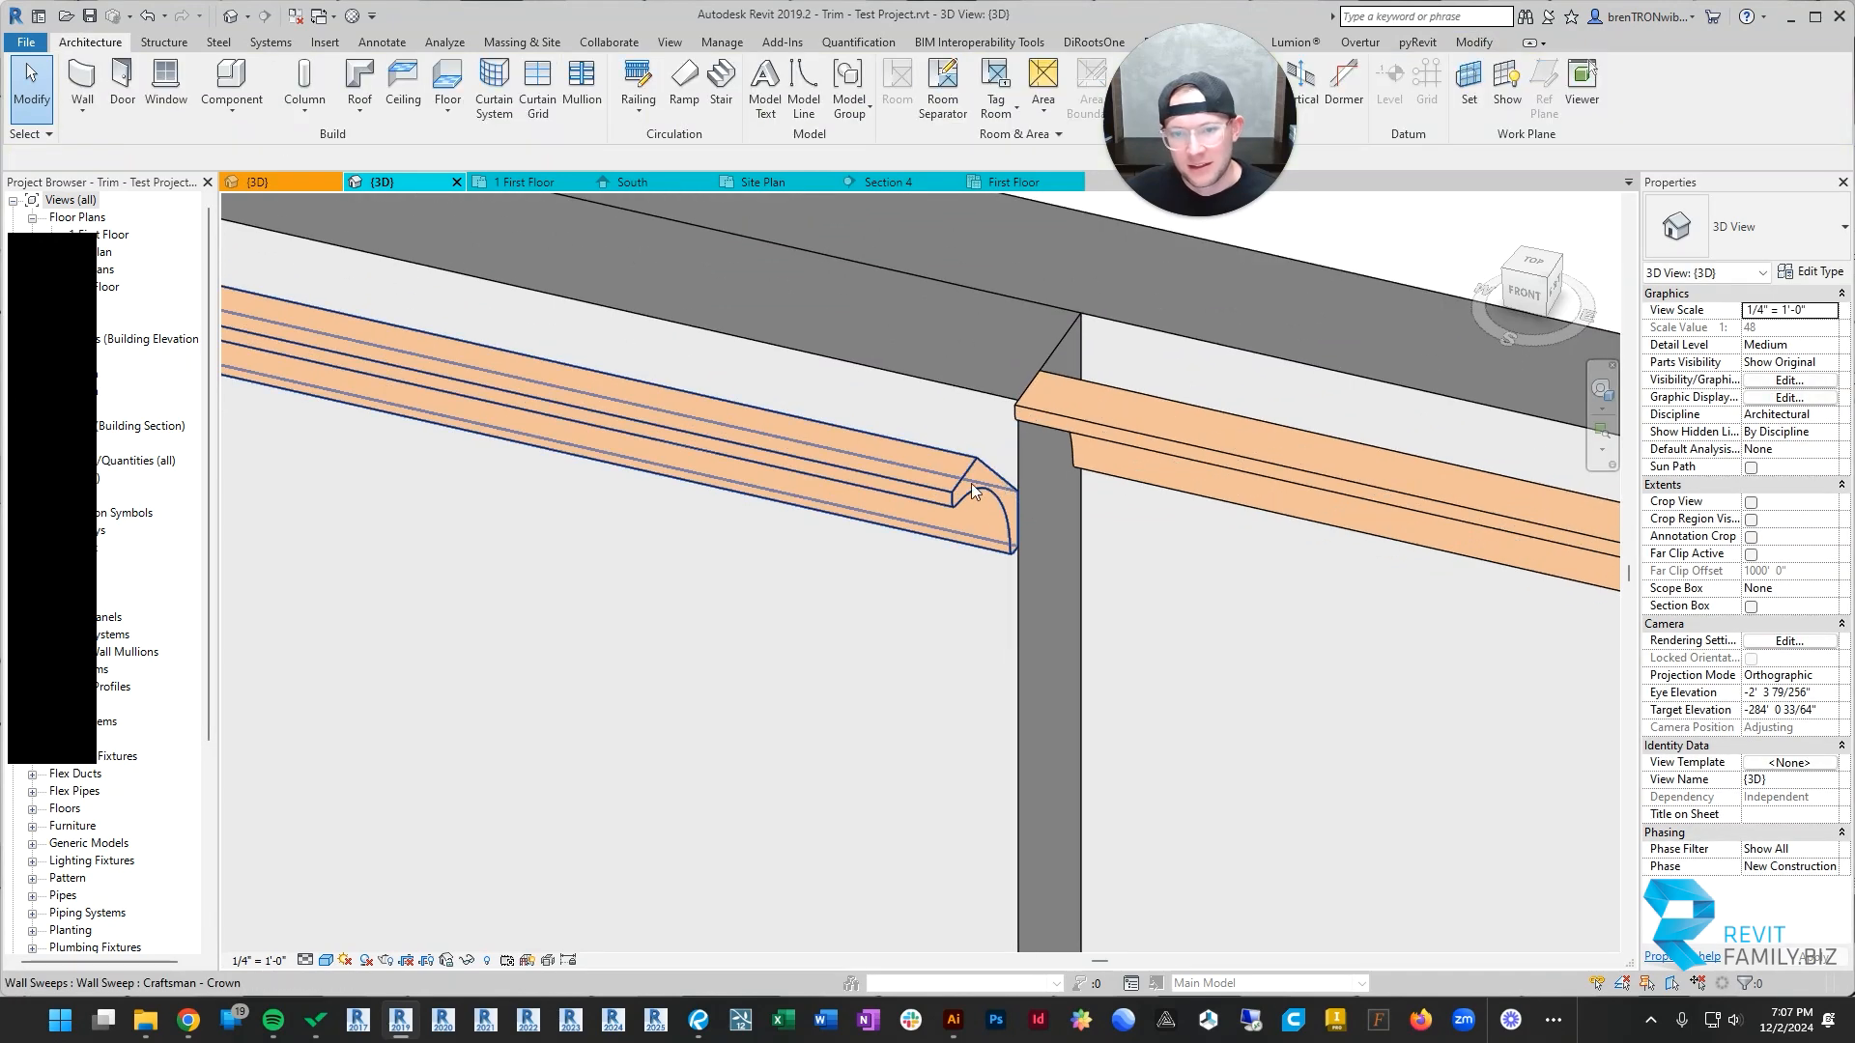
pyautogui.click(971, 483)
pyautogui.click(869, 90)
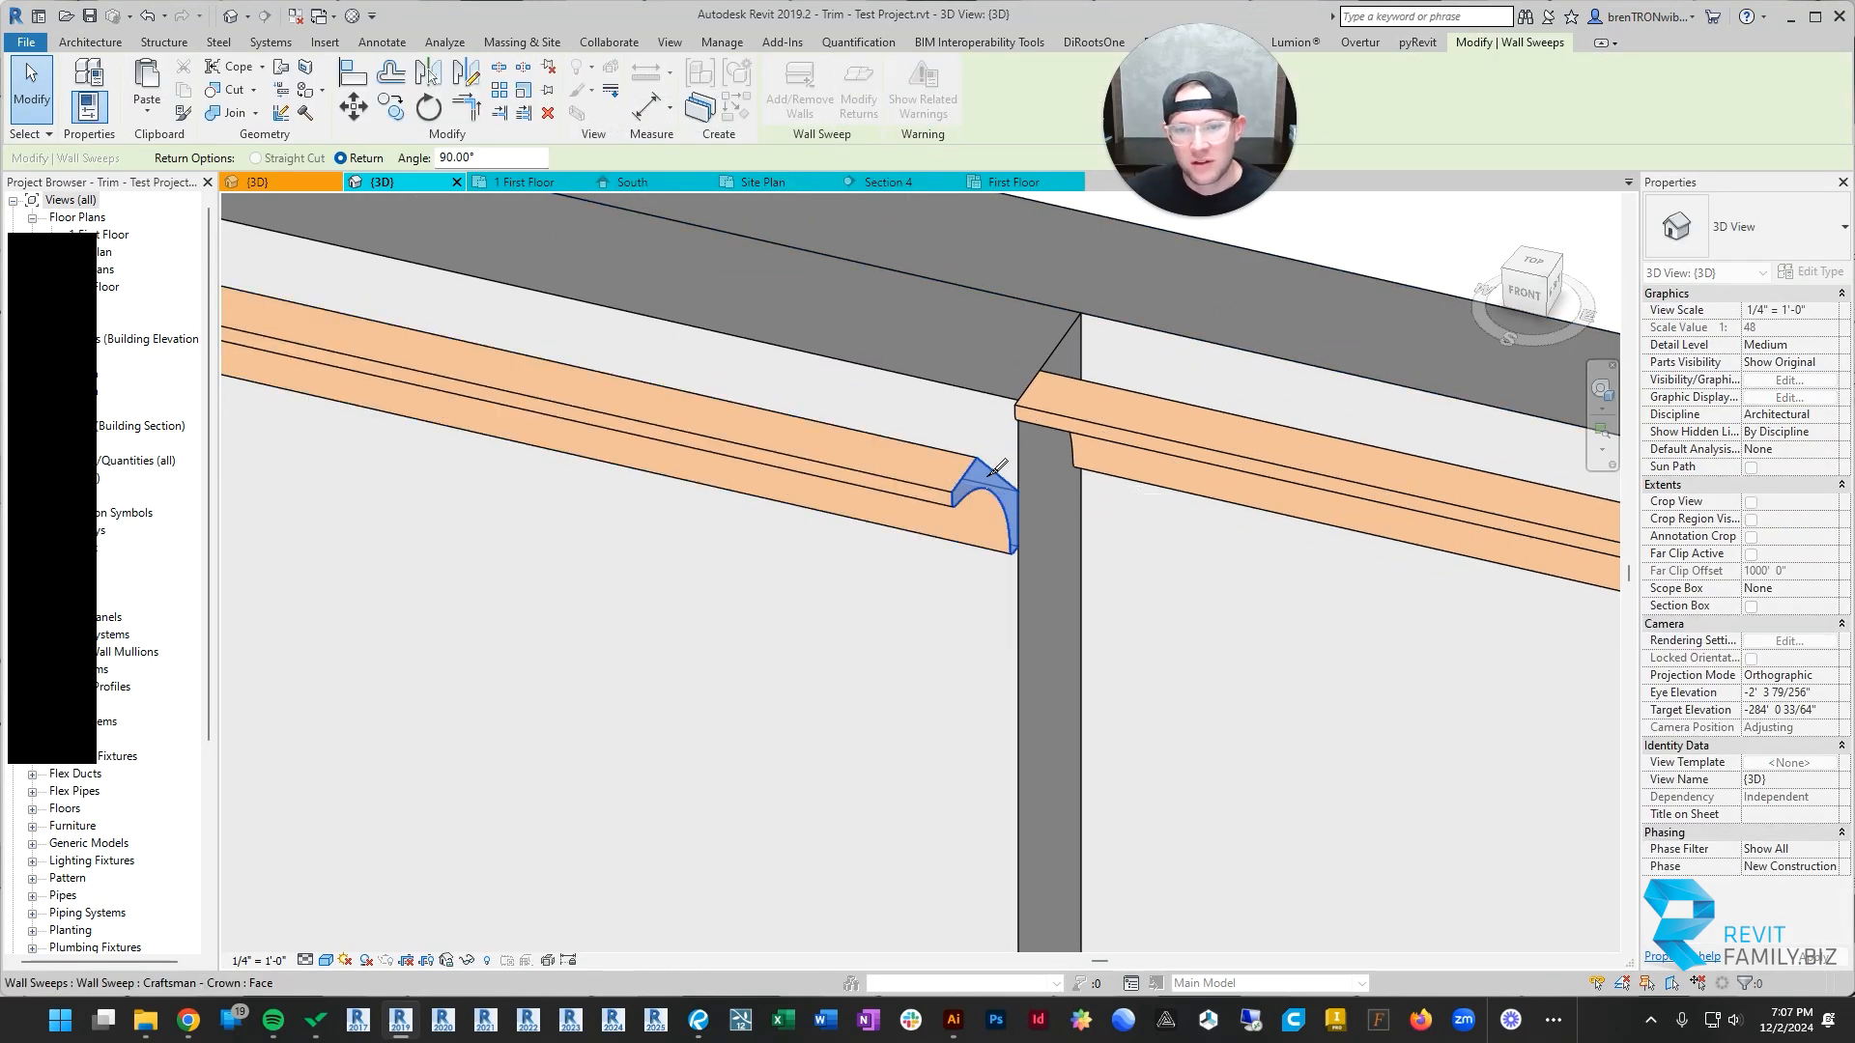
pyautogui.press('Escape')
# Step: Examine both ends of the added wall's crown sweep, comparing them with the back wall's crown and the base trim
pyautogui.scroll(-5, 778, 531)
pyautogui.moveTo(772, 536); pyautogui.dragTo(1184, 531, button='middle')
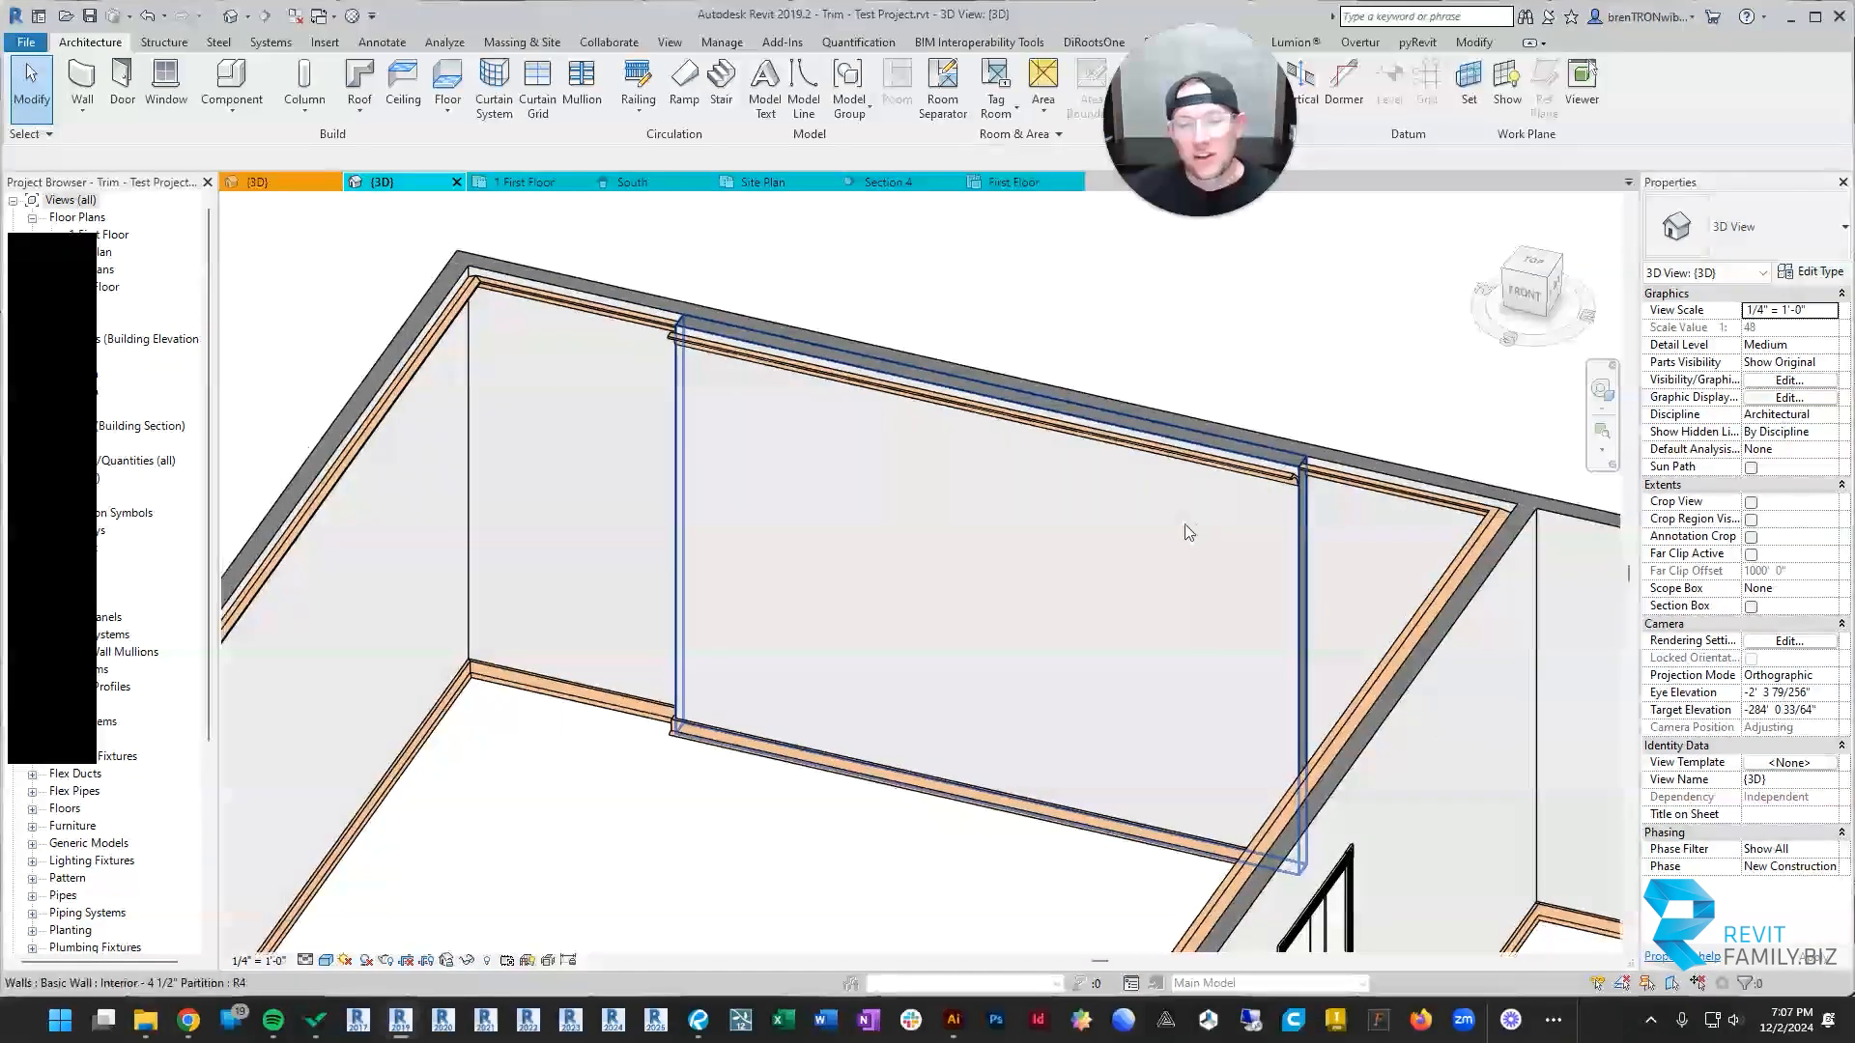
pyautogui.scroll(-1, 1185, 530)
pyautogui.moveTo(975, 530)
pyautogui.keyDown('shift'); pyautogui.mouseDown(button='middle')
pyautogui.moveTo(1188, 530)
pyautogui.moveTo(1163, 560)
pyautogui.moveTo(991, 546)
pyautogui.mouseUp(button='middle'); pyautogui.keyUp('shift')
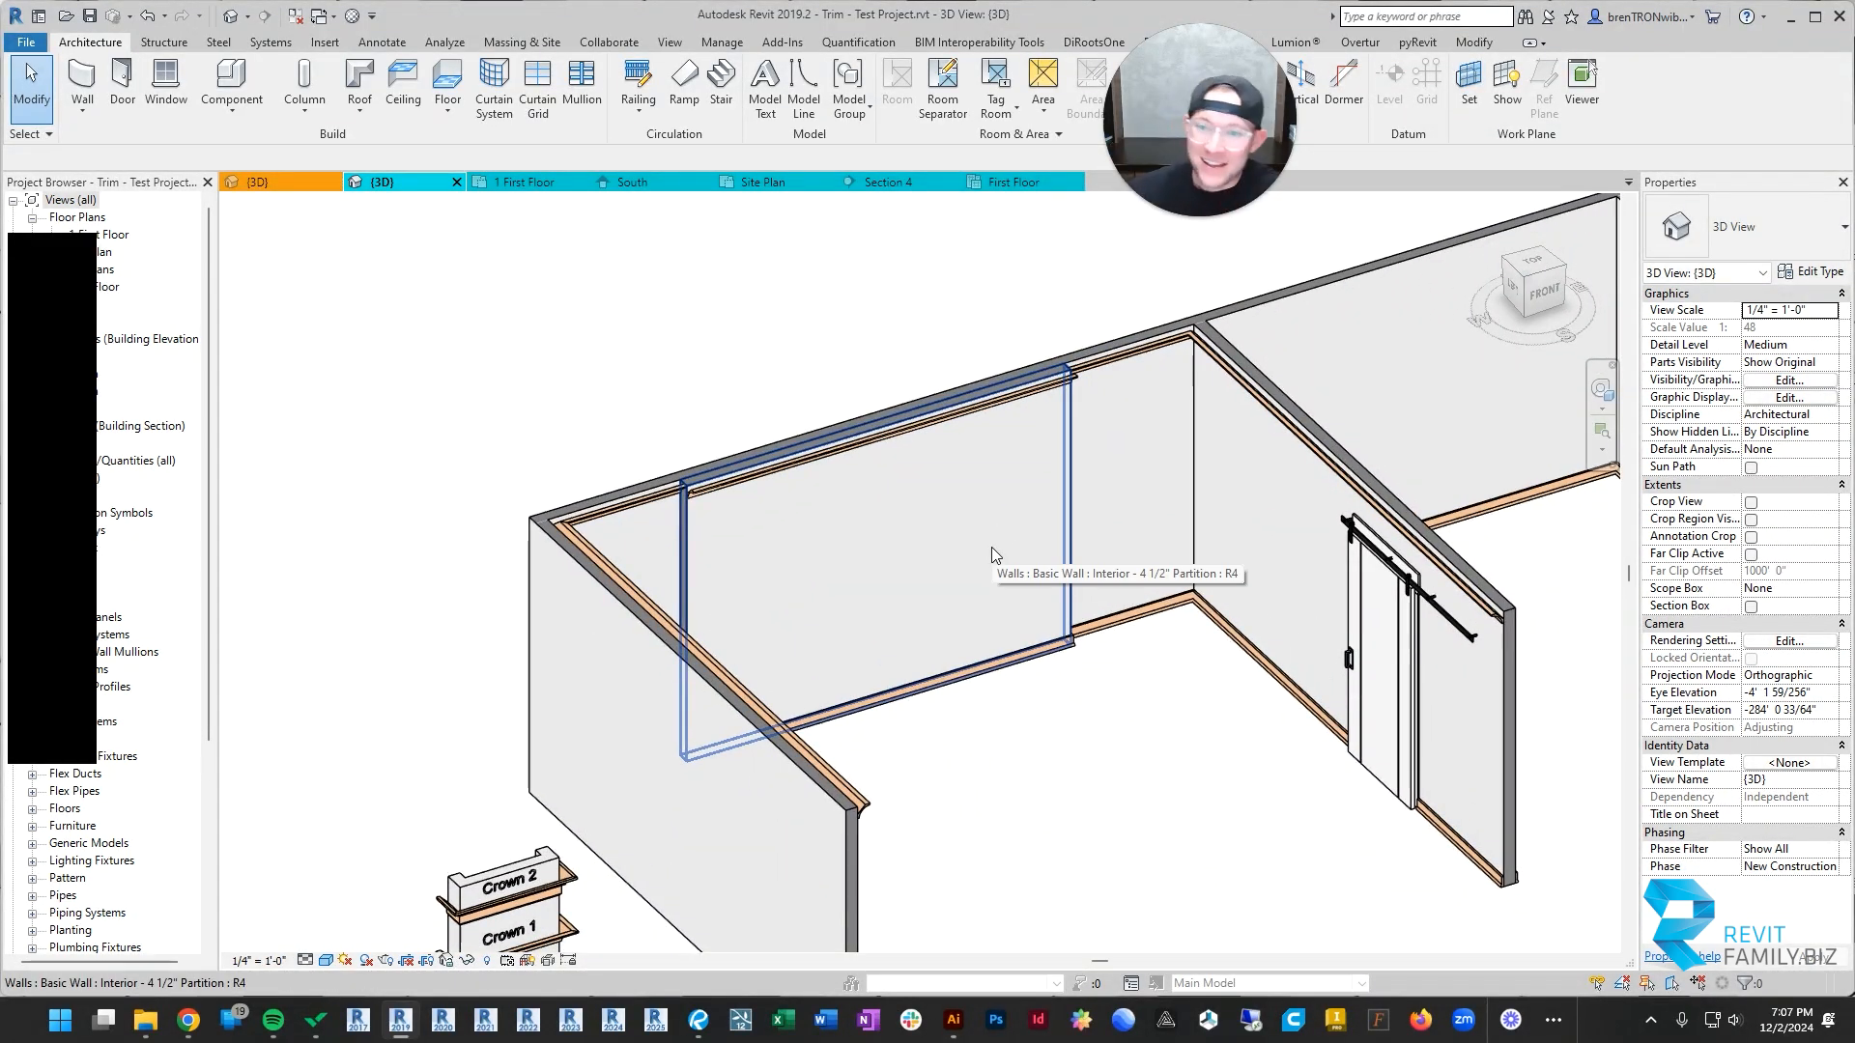
pyautogui.scroll(3, 681, 498)
pyautogui.click(680, 506)
pyautogui.scroll(-6, 680, 506)
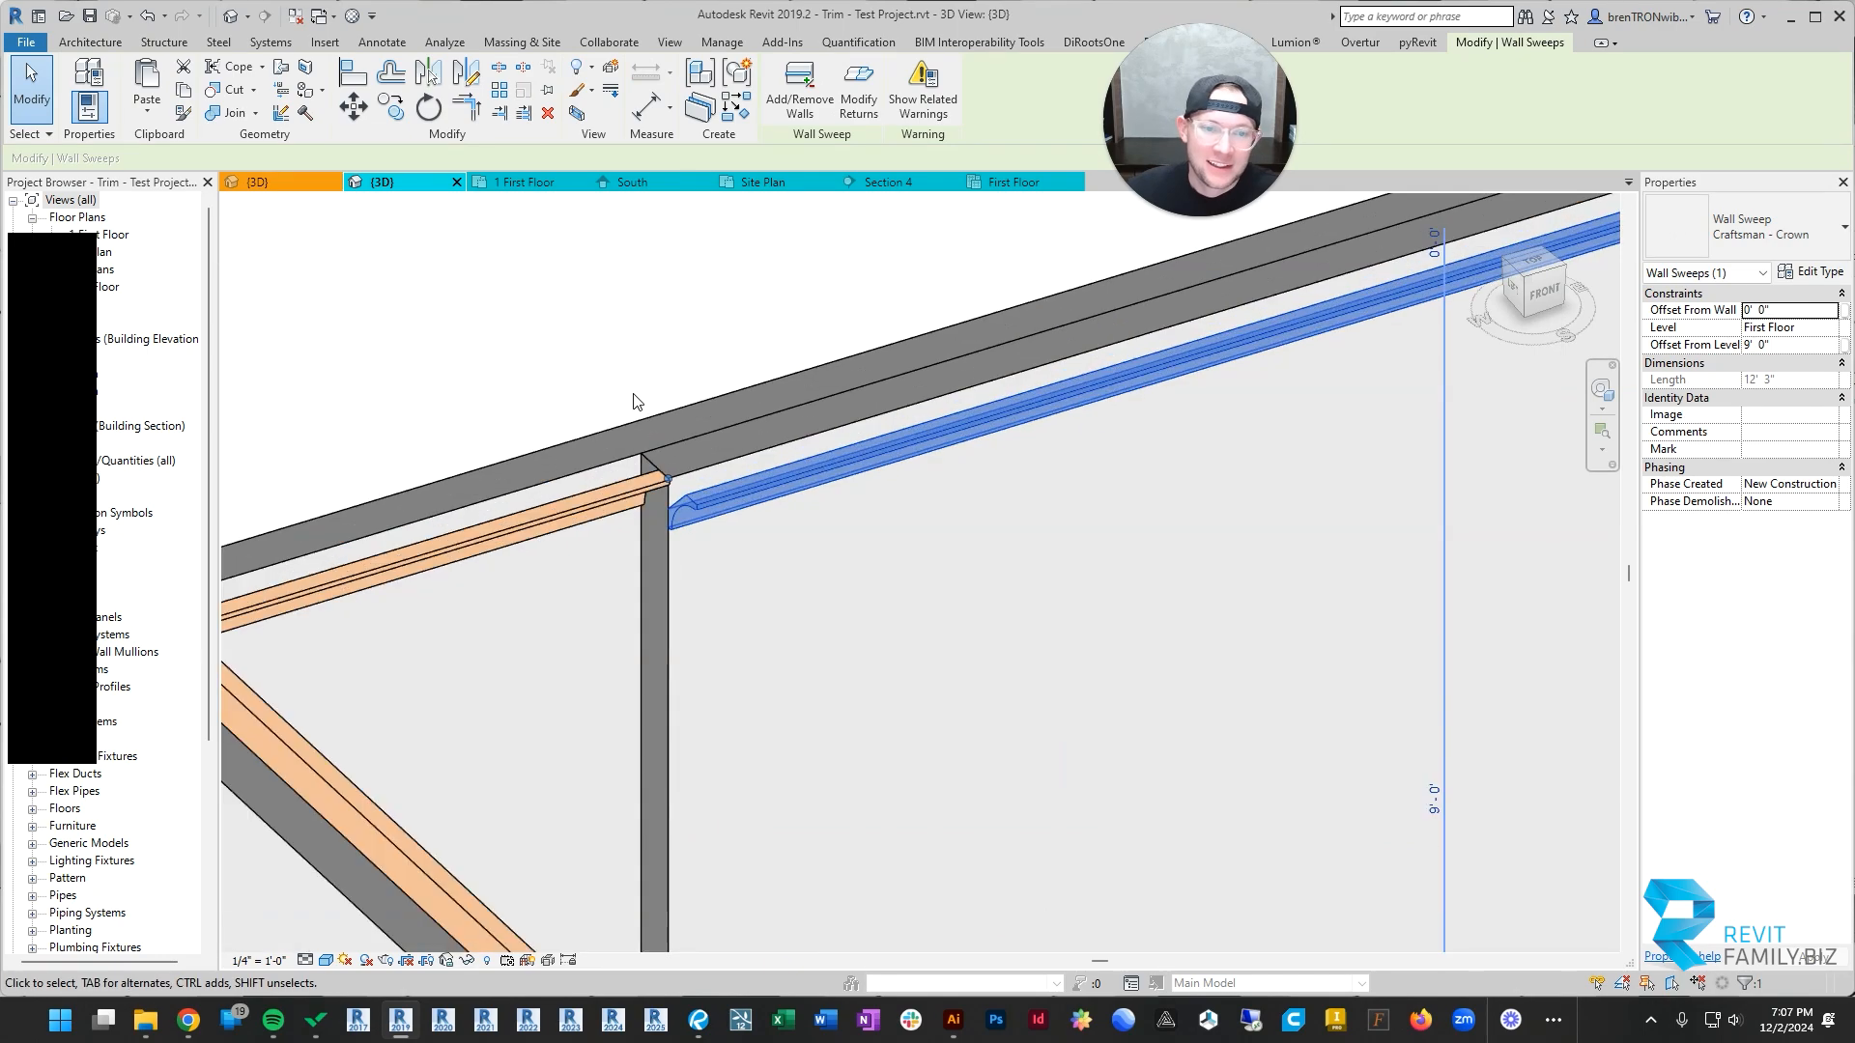
pyautogui.press('Escape')
pyautogui.scroll(3, 755, 475)
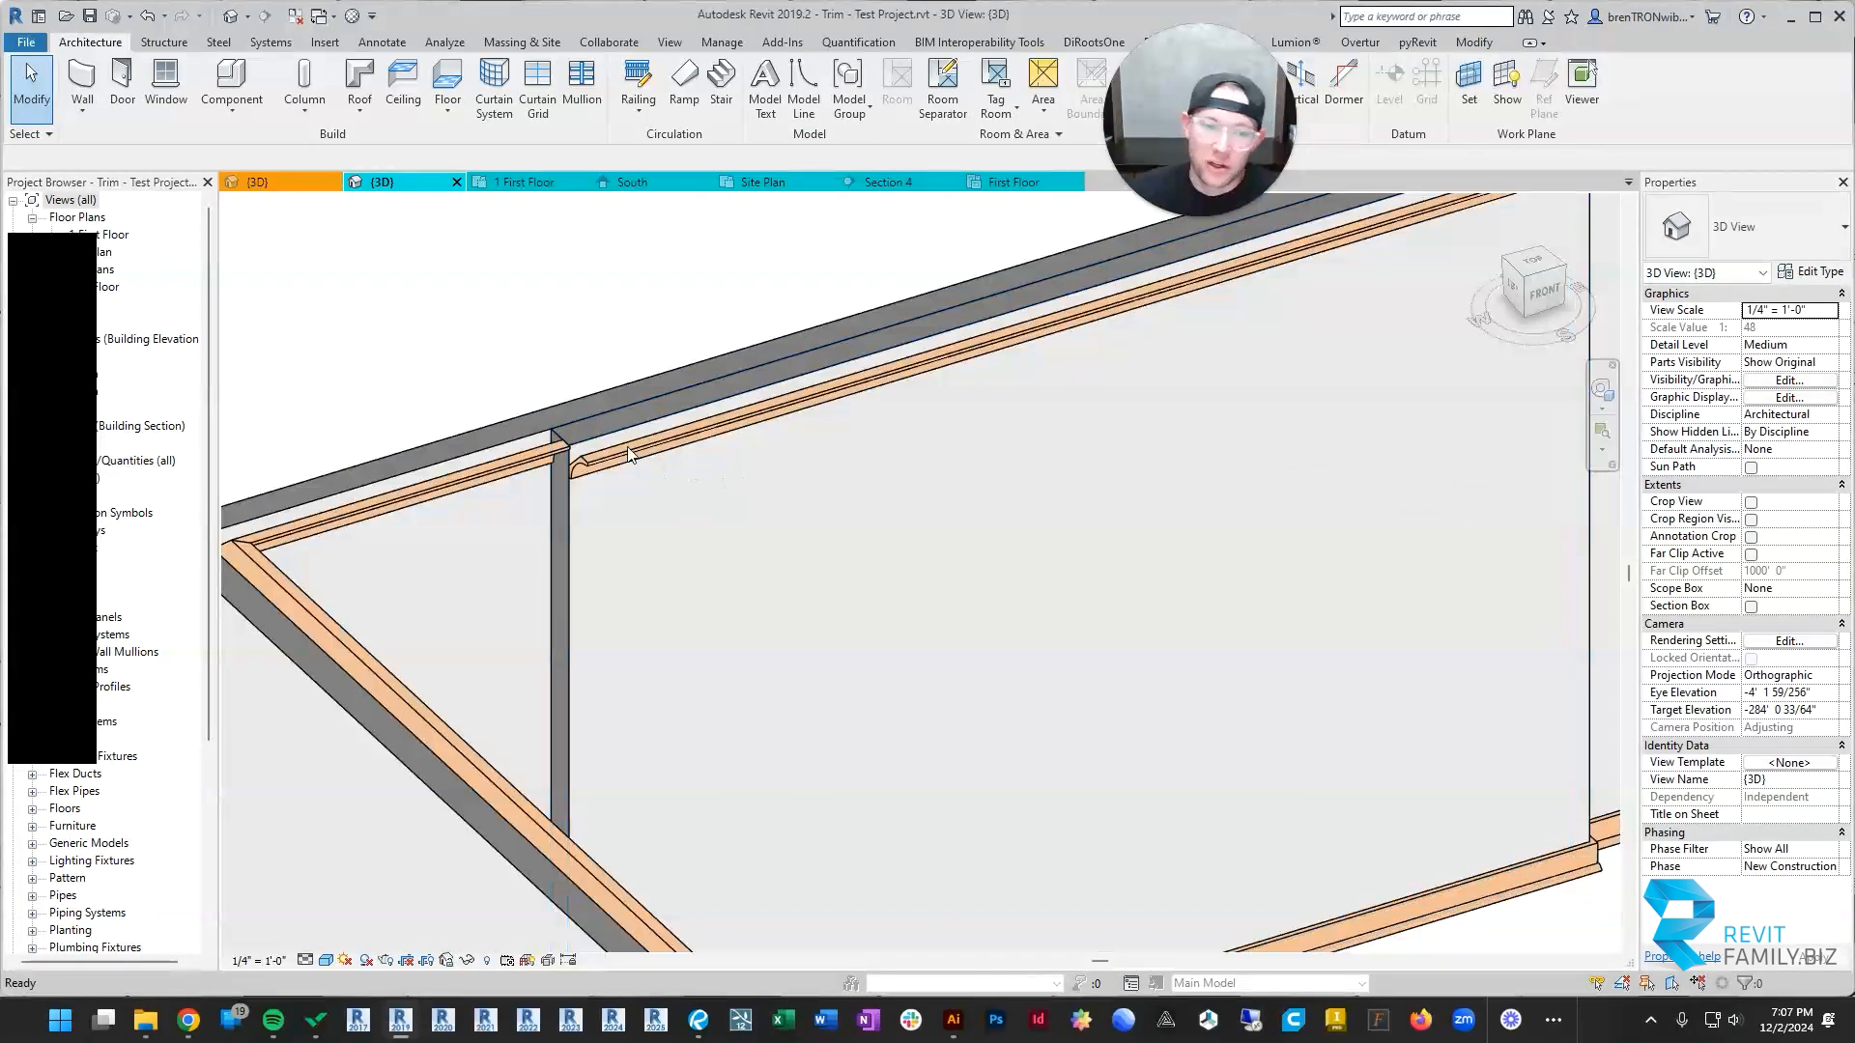
pyautogui.click(604, 478)
pyautogui.keyDown('shift'); pyautogui.moveTo(605, 481); pyautogui.dragTo(746, 519, button='middle'); pyautogui.keyUp('shift')
pyautogui.press('Escape')
pyautogui.scroll(2, 753, 522)
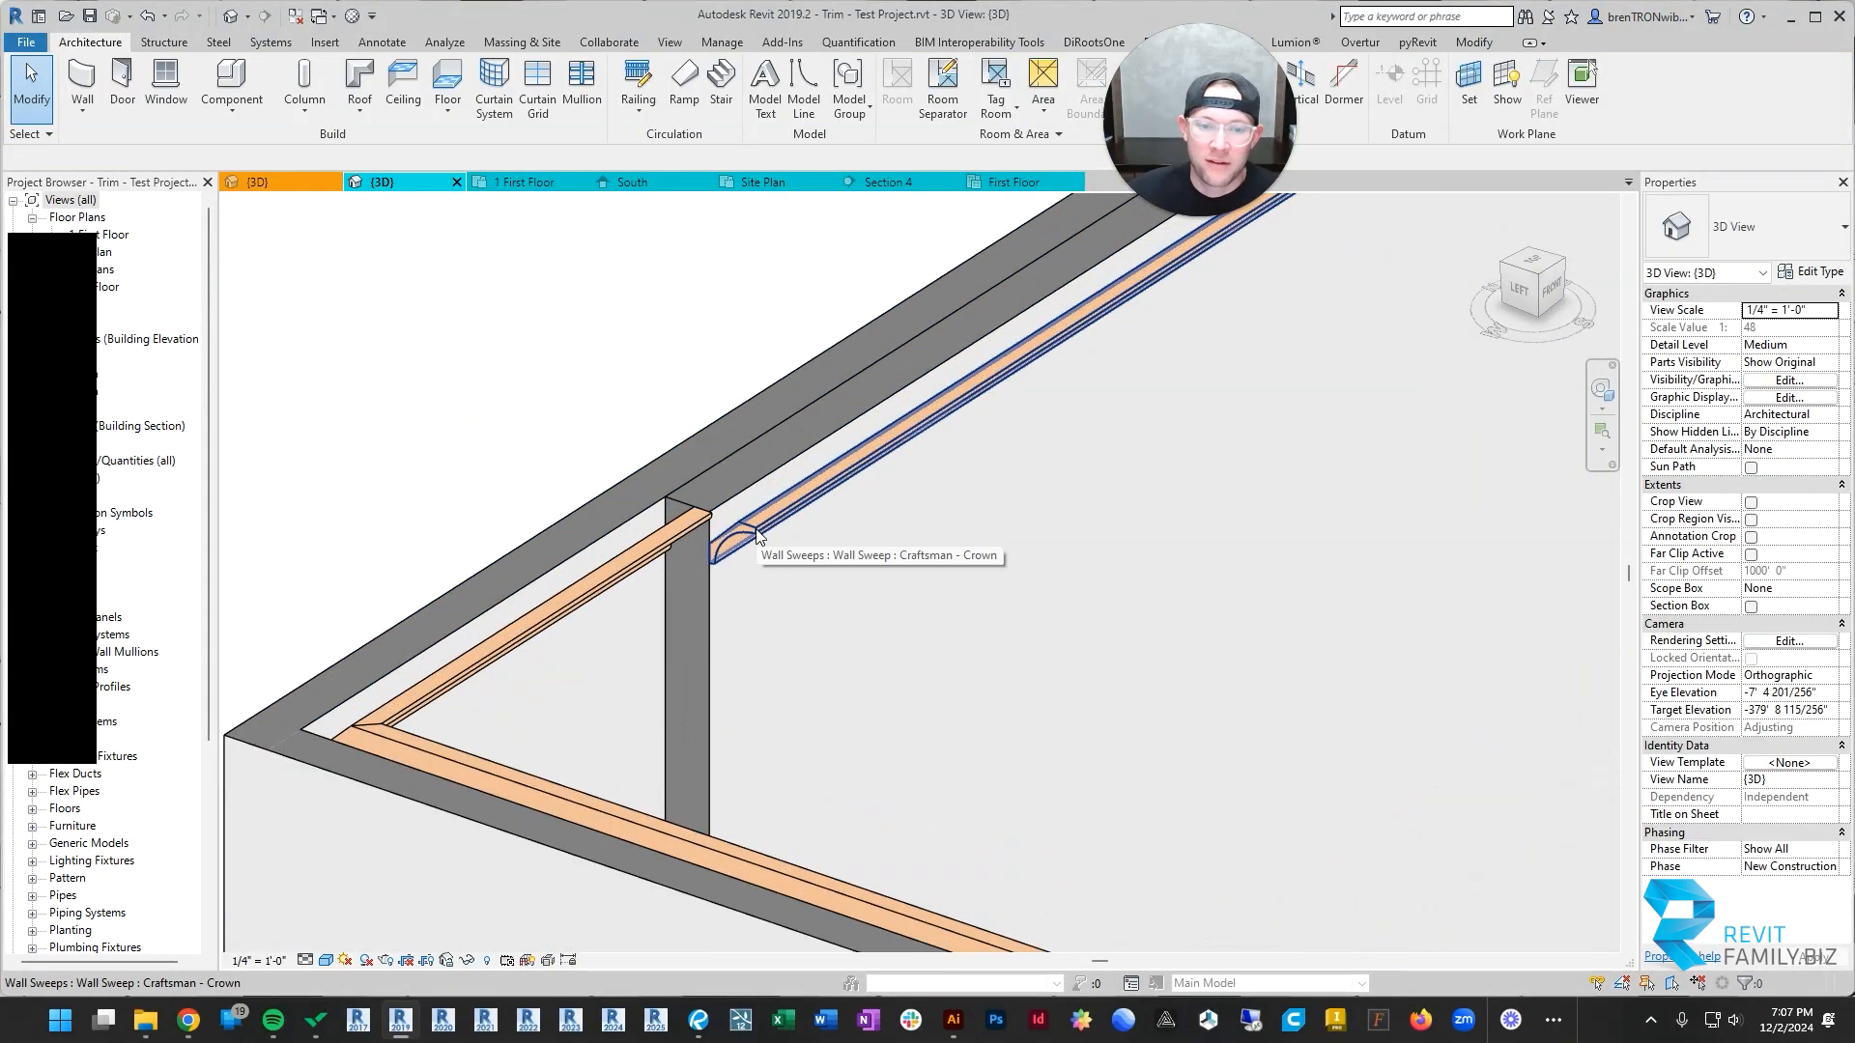
pyautogui.scroll(-2, 756, 531)
pyautogui.keyDown('shift'); pyautogui.moveTo(1197, 533); pyautogui.dragTo(1115, 543, button='middle'); pyautogui.keyUp('shift')
pyautogui.scroll(-1, 1114, 545)
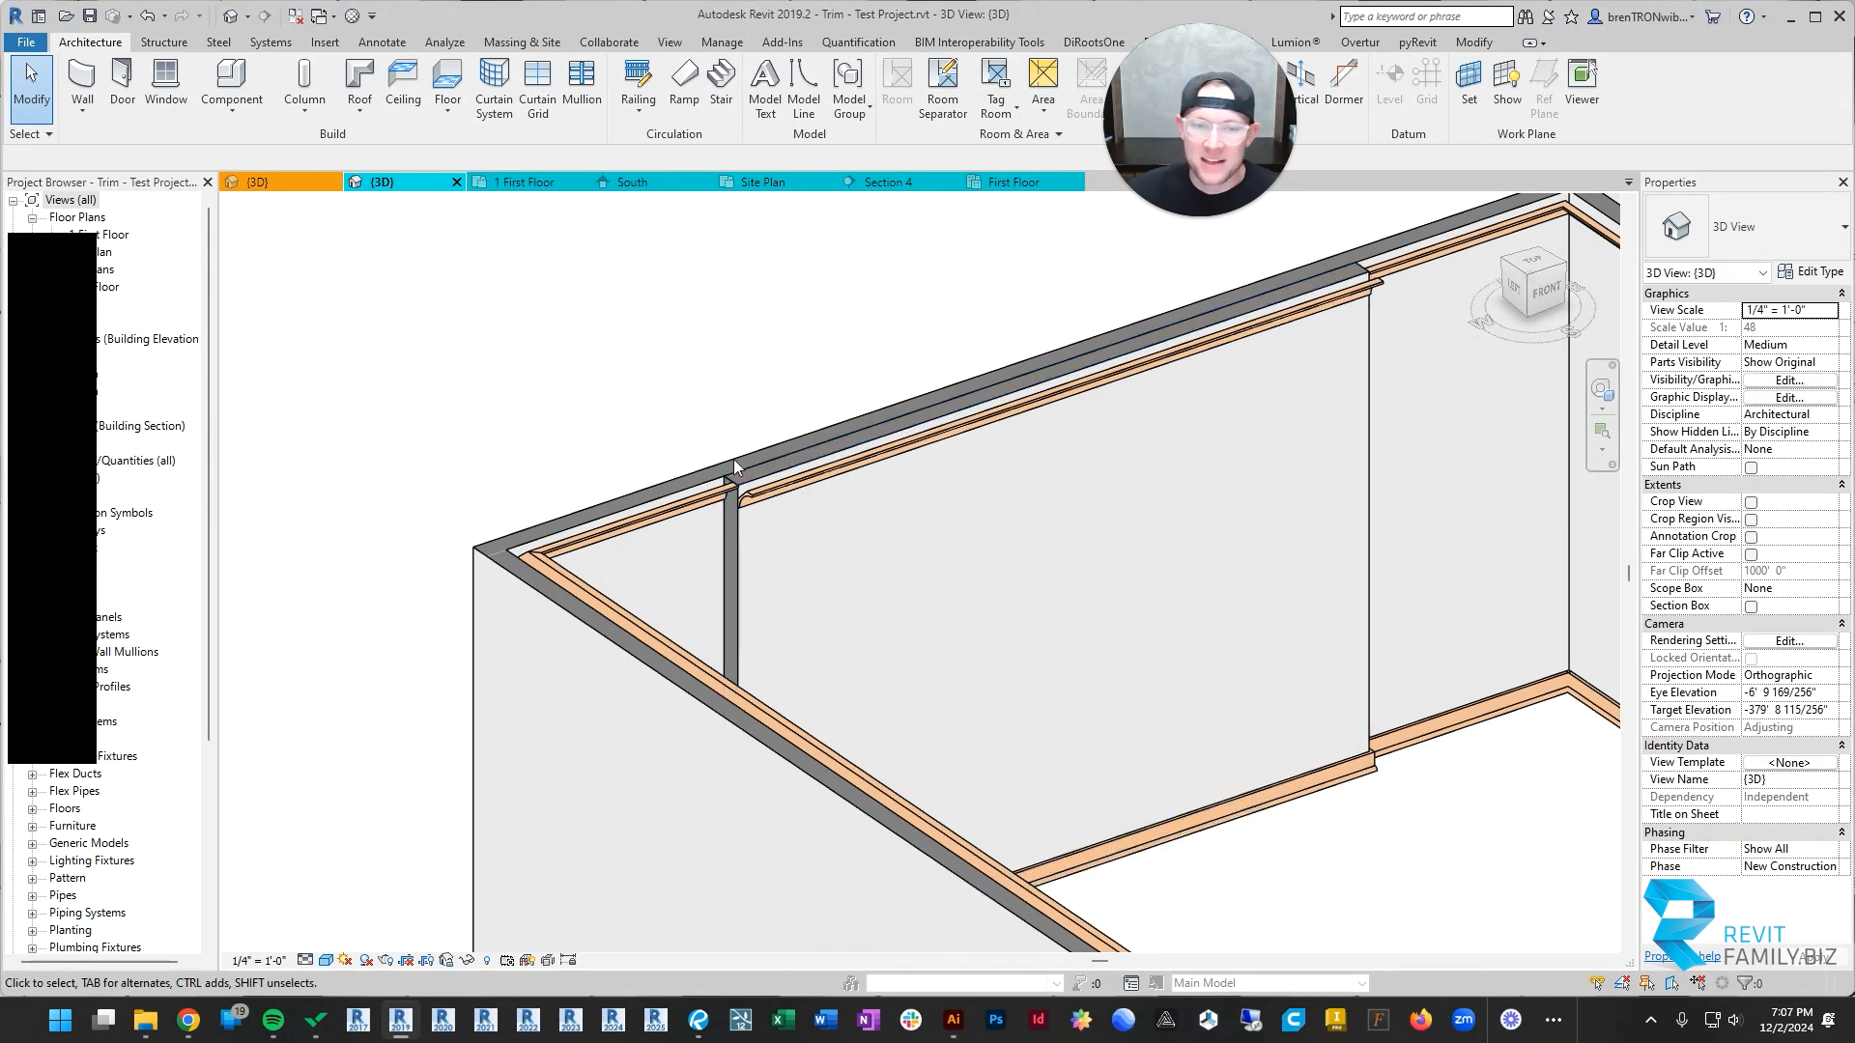
pyautogui.scroll(-2, 745, 497)
pyautogui.keyDown('shift'); pyautogui.moveTo(993, 597); pyautogui.dragTo(949, 592, button='middle'); pyautogui.keyUp('shift')
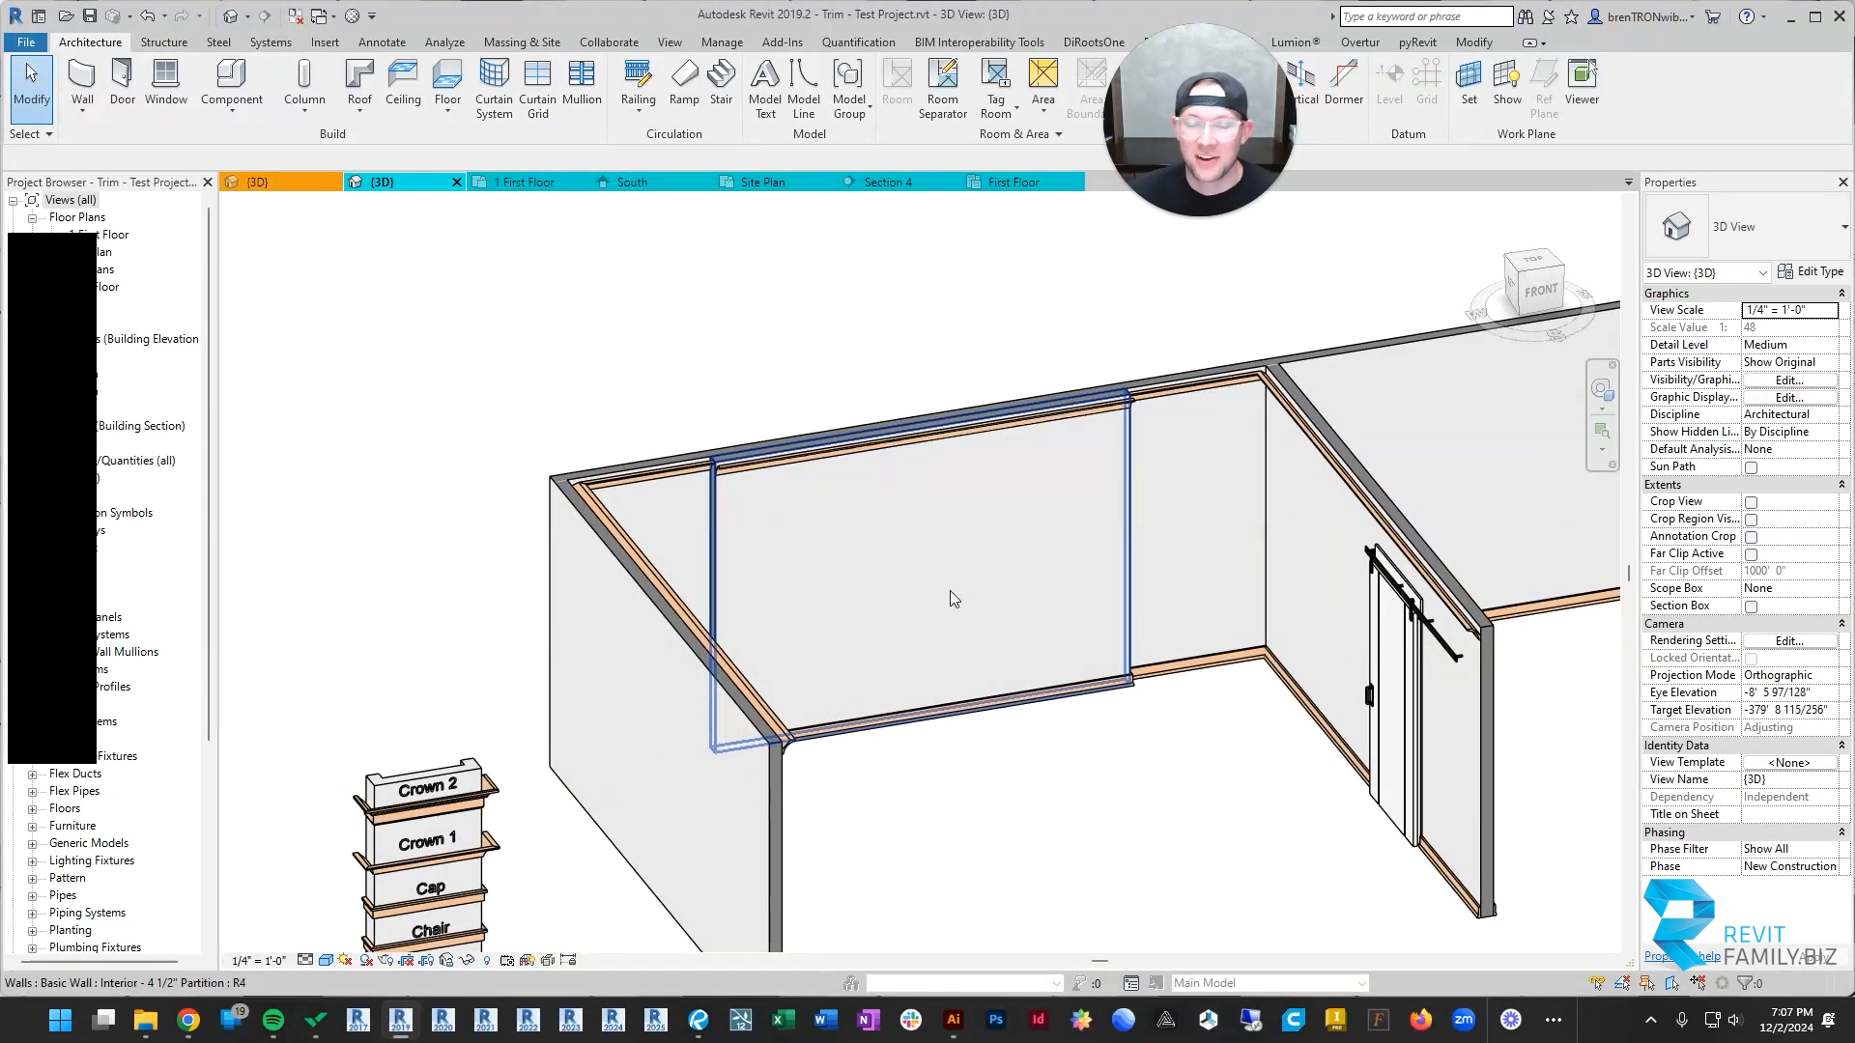
# Step: Inspect the added wall's crown once more and review the trim across all rooms of the test project
pyautogui.scroll(2, 950, 596)
pyautogui.click(671, 483)
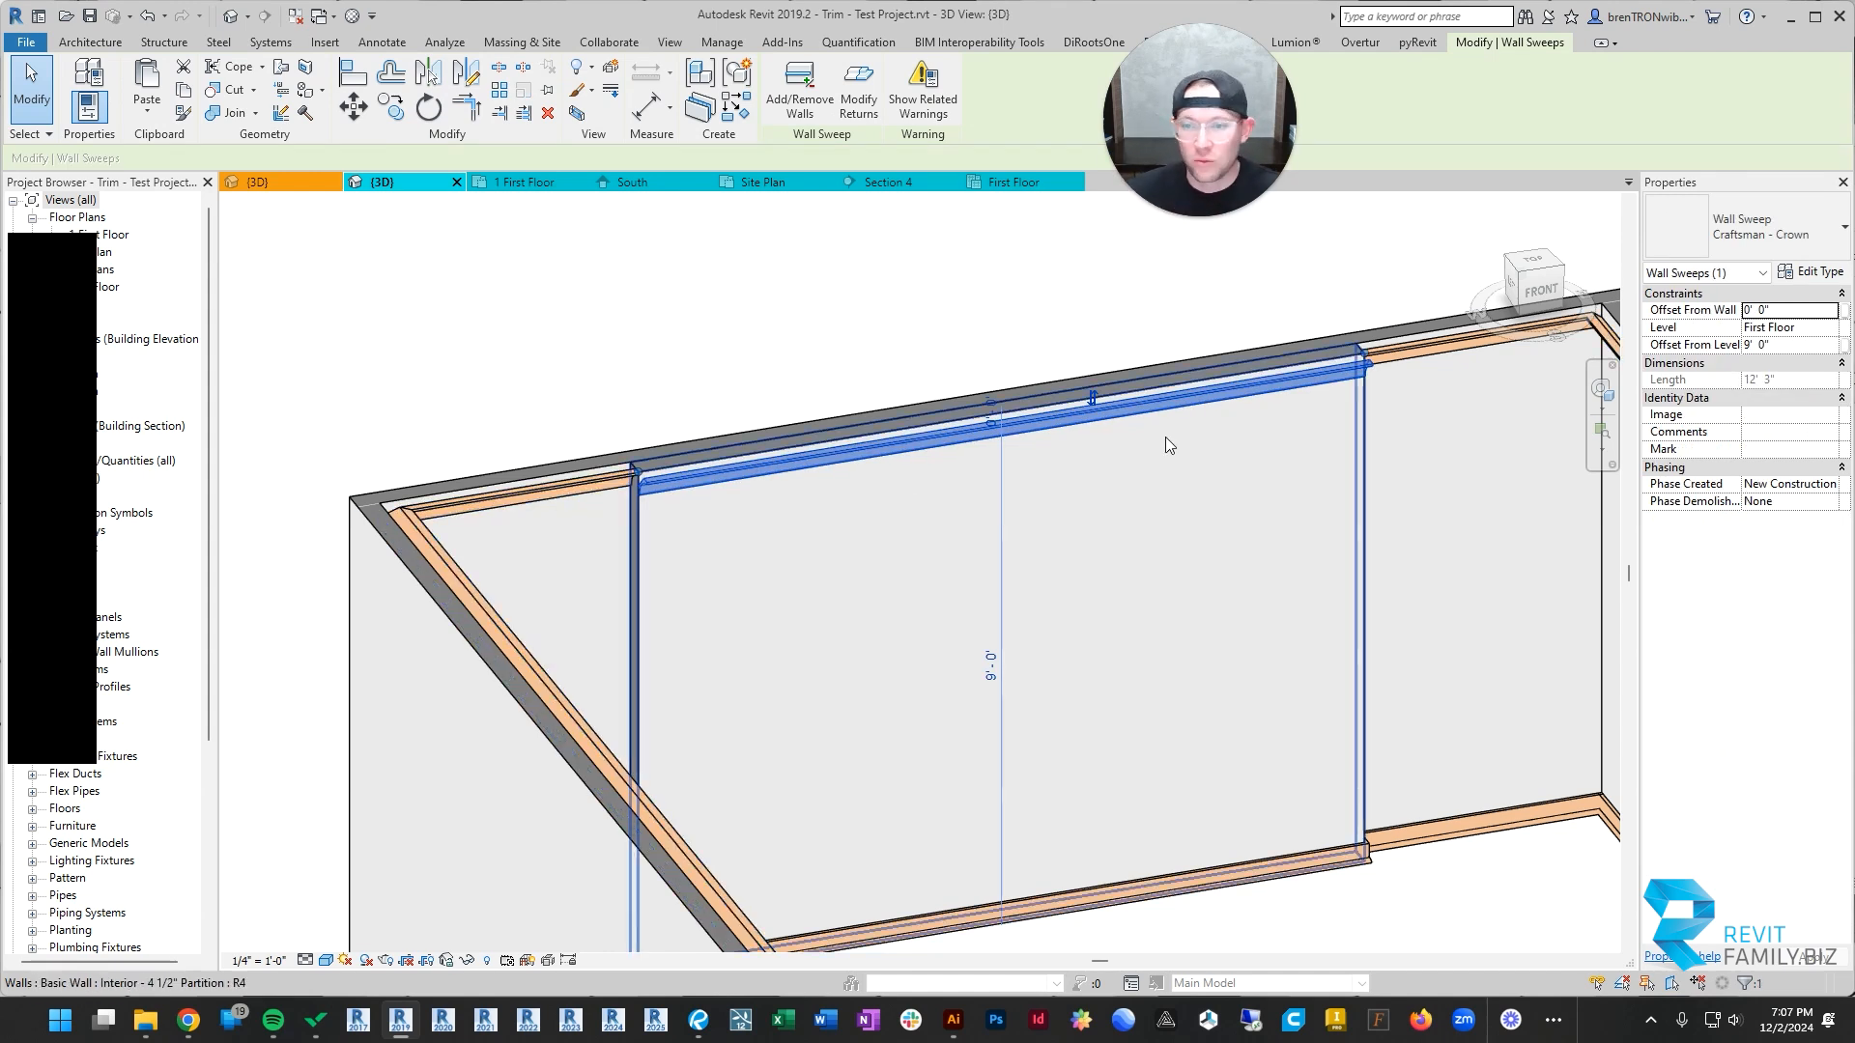
pyautogui.press('Escape')
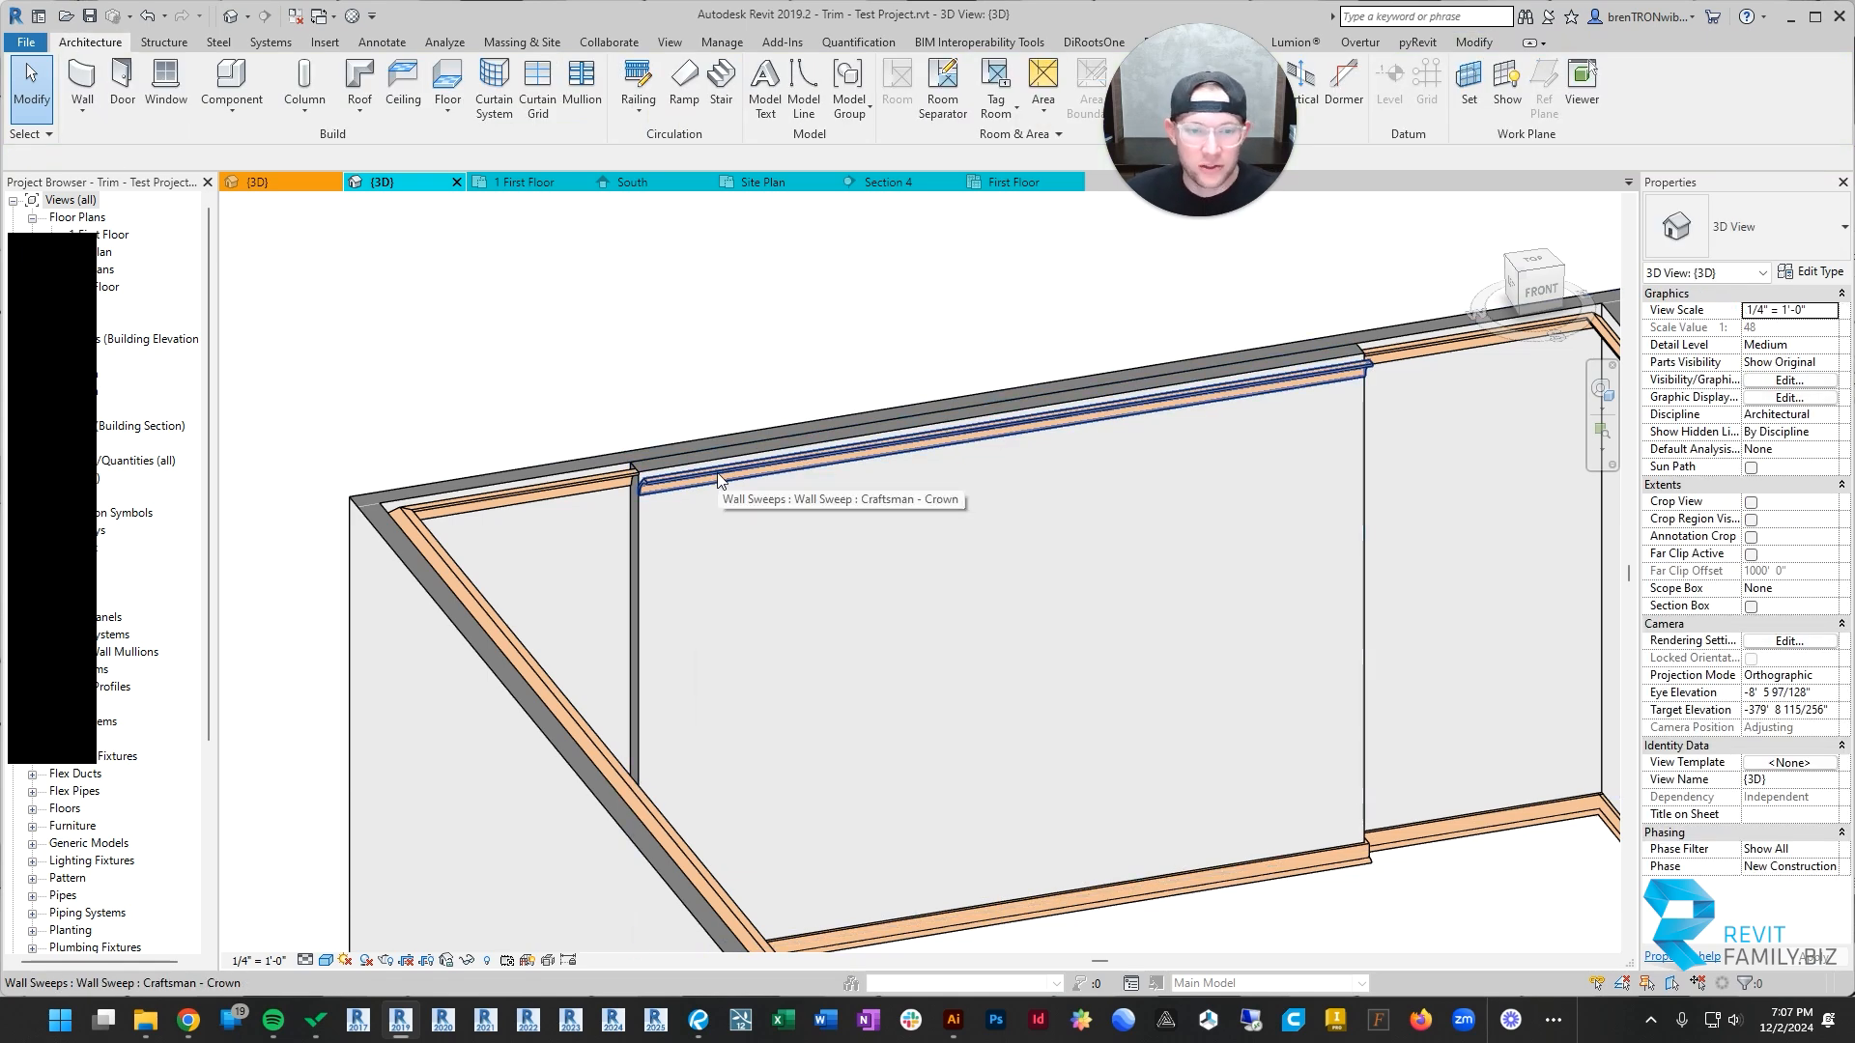
pyautogui.scroll(-3, 718, 480)
pyautogui.keyDown('shift'); pyautogui.moveTo(811, 477); pyautogui.dragTo(701, 454, button='middle'); pyautogui.keyUp('shift')
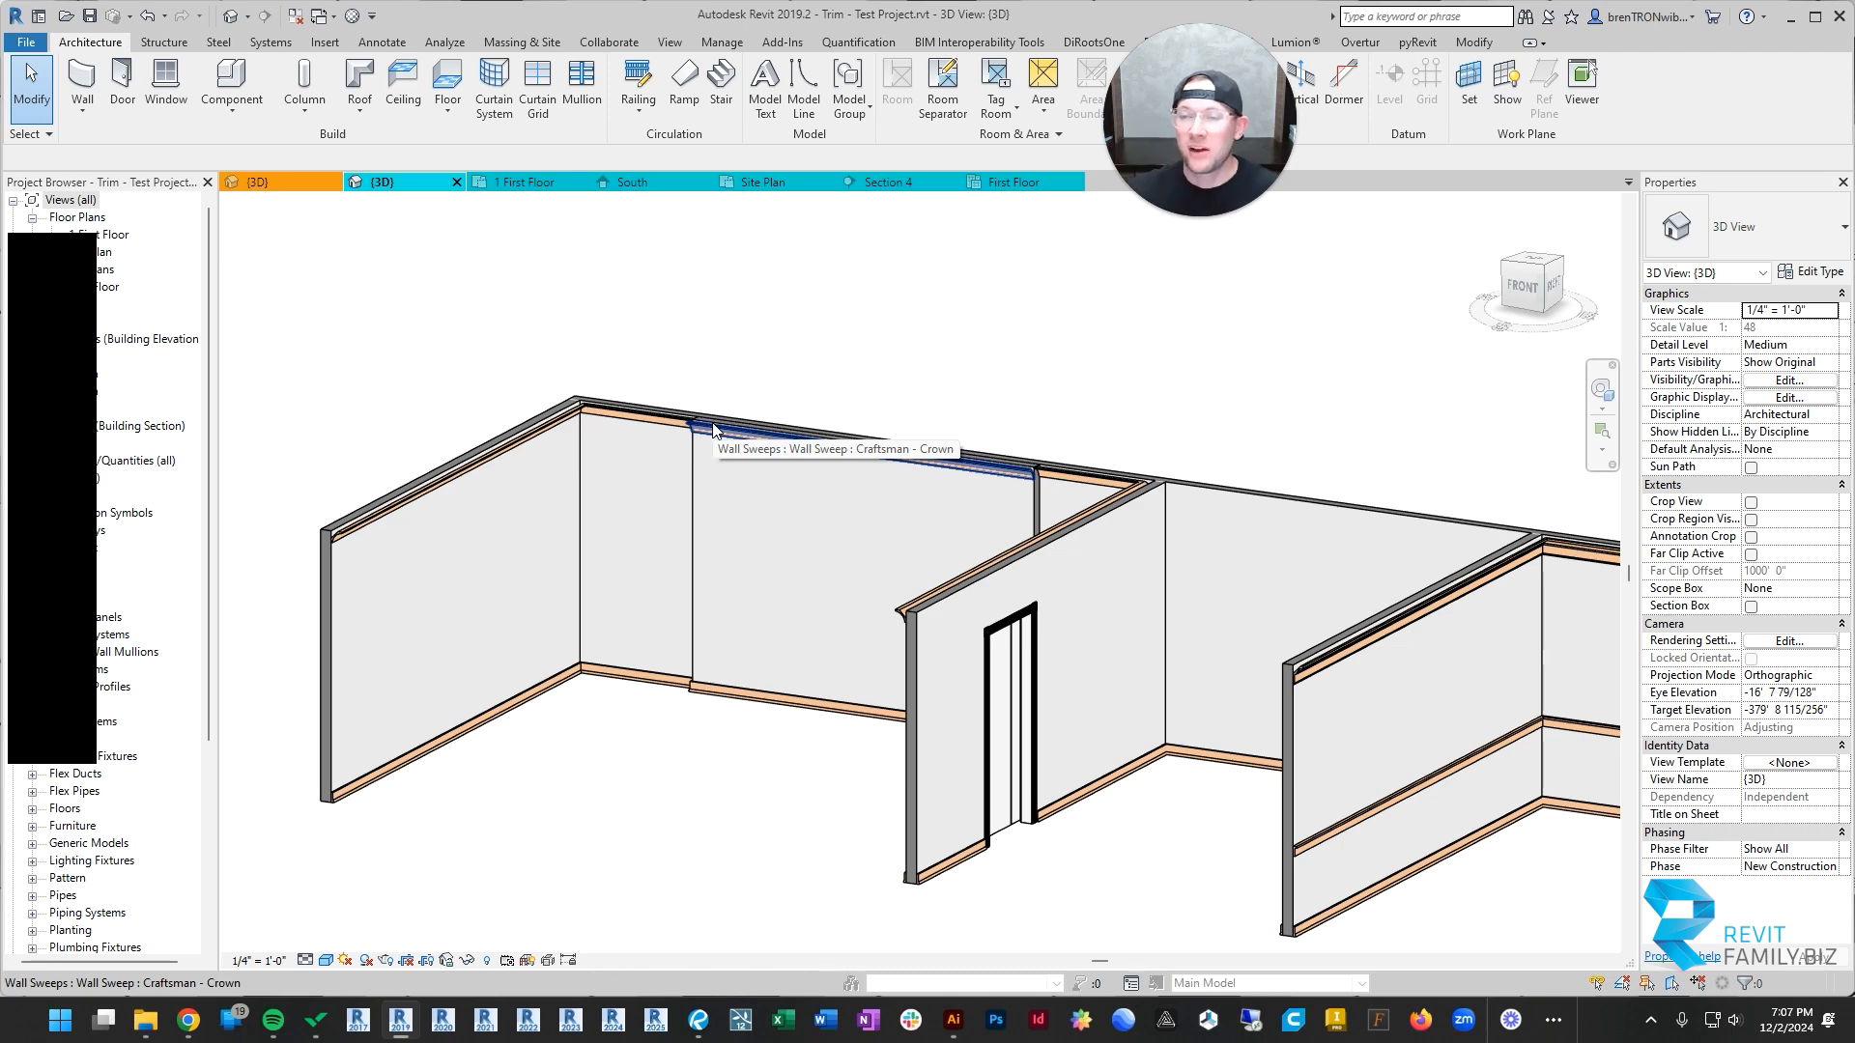
pyautogui.keyDown('shift'); pyautogui.moveTo(713, 429); pyautogui.dragTo(815, 666, button='middle'); pyautogui.keyUp('shift')
pyautogui.scroll(3, 778, 465)
pyautogui.click(653, 500)
pyautogui.press('Escape')
pyautogui.scroll(-5, 715, 521)
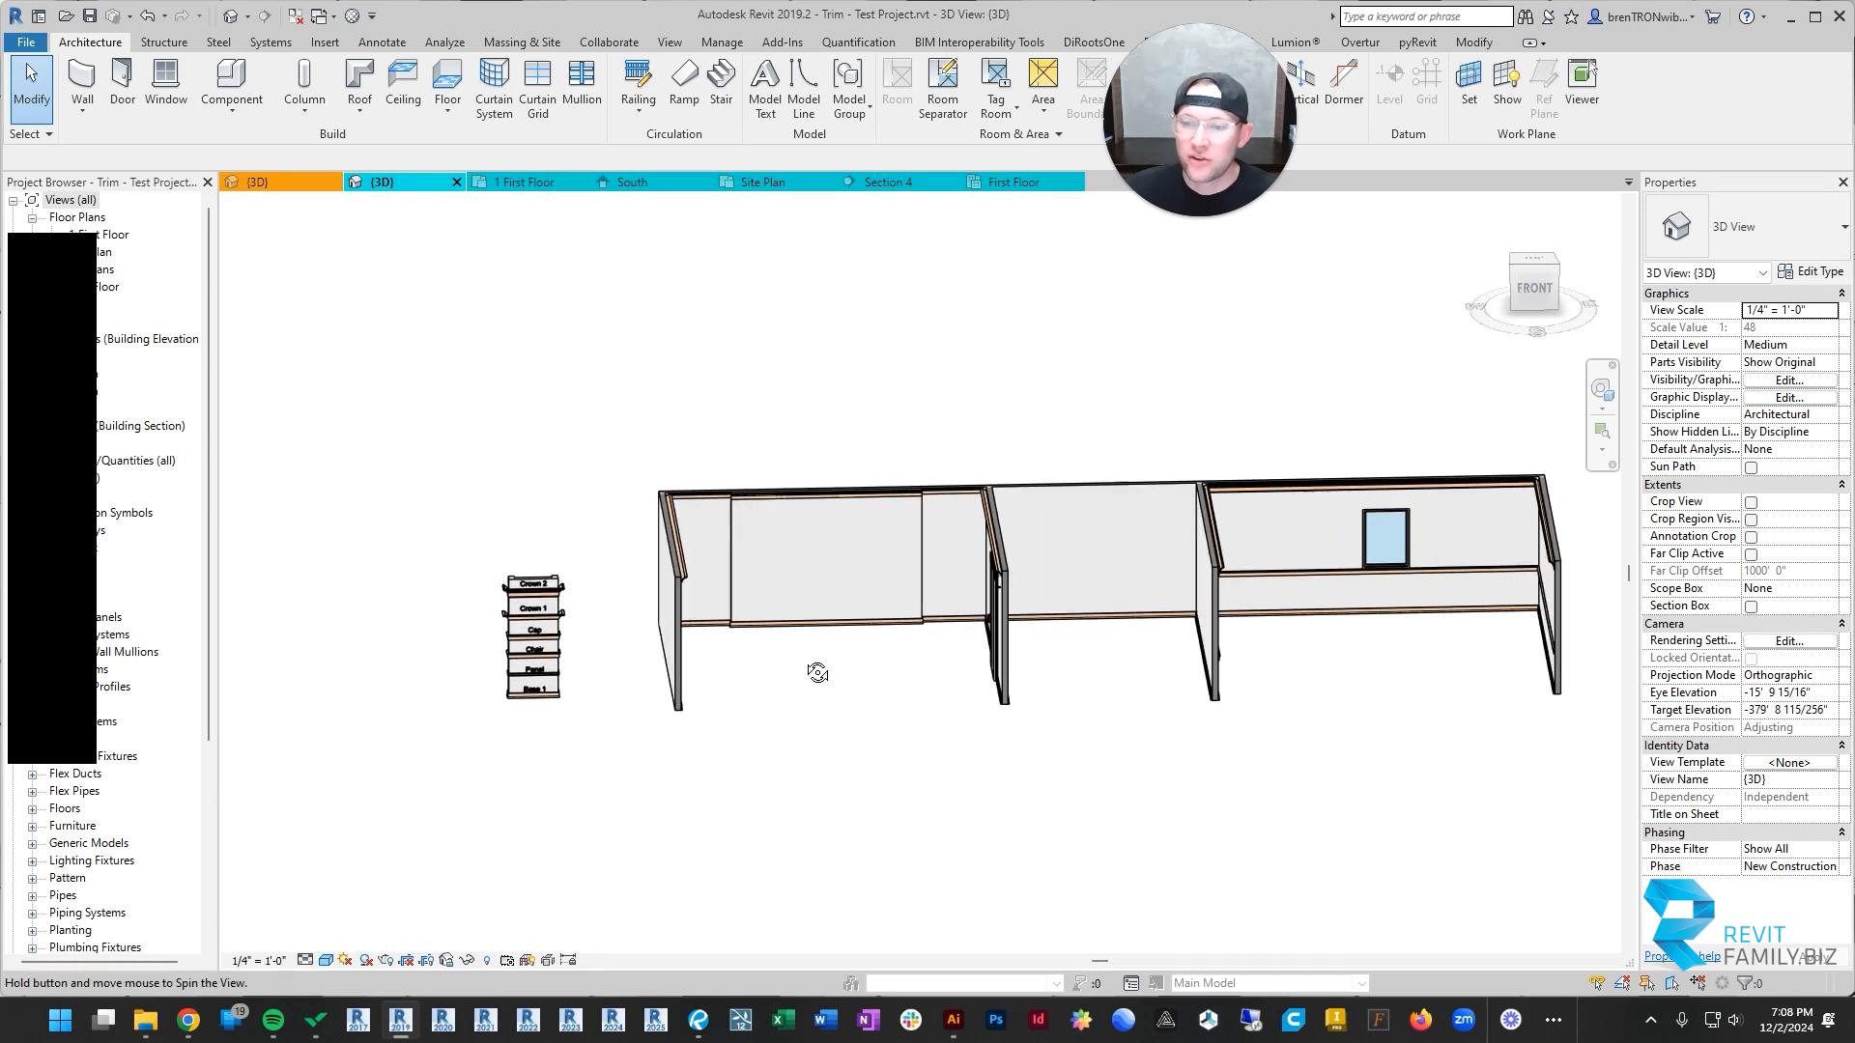
pyautogui.scroll(4, 848, 646)
pyautogui.scroll(-4, 981, 612)
pyautogui.moveTo(1010, 621); pyautogui.dragTo(828, 577, button='middle')
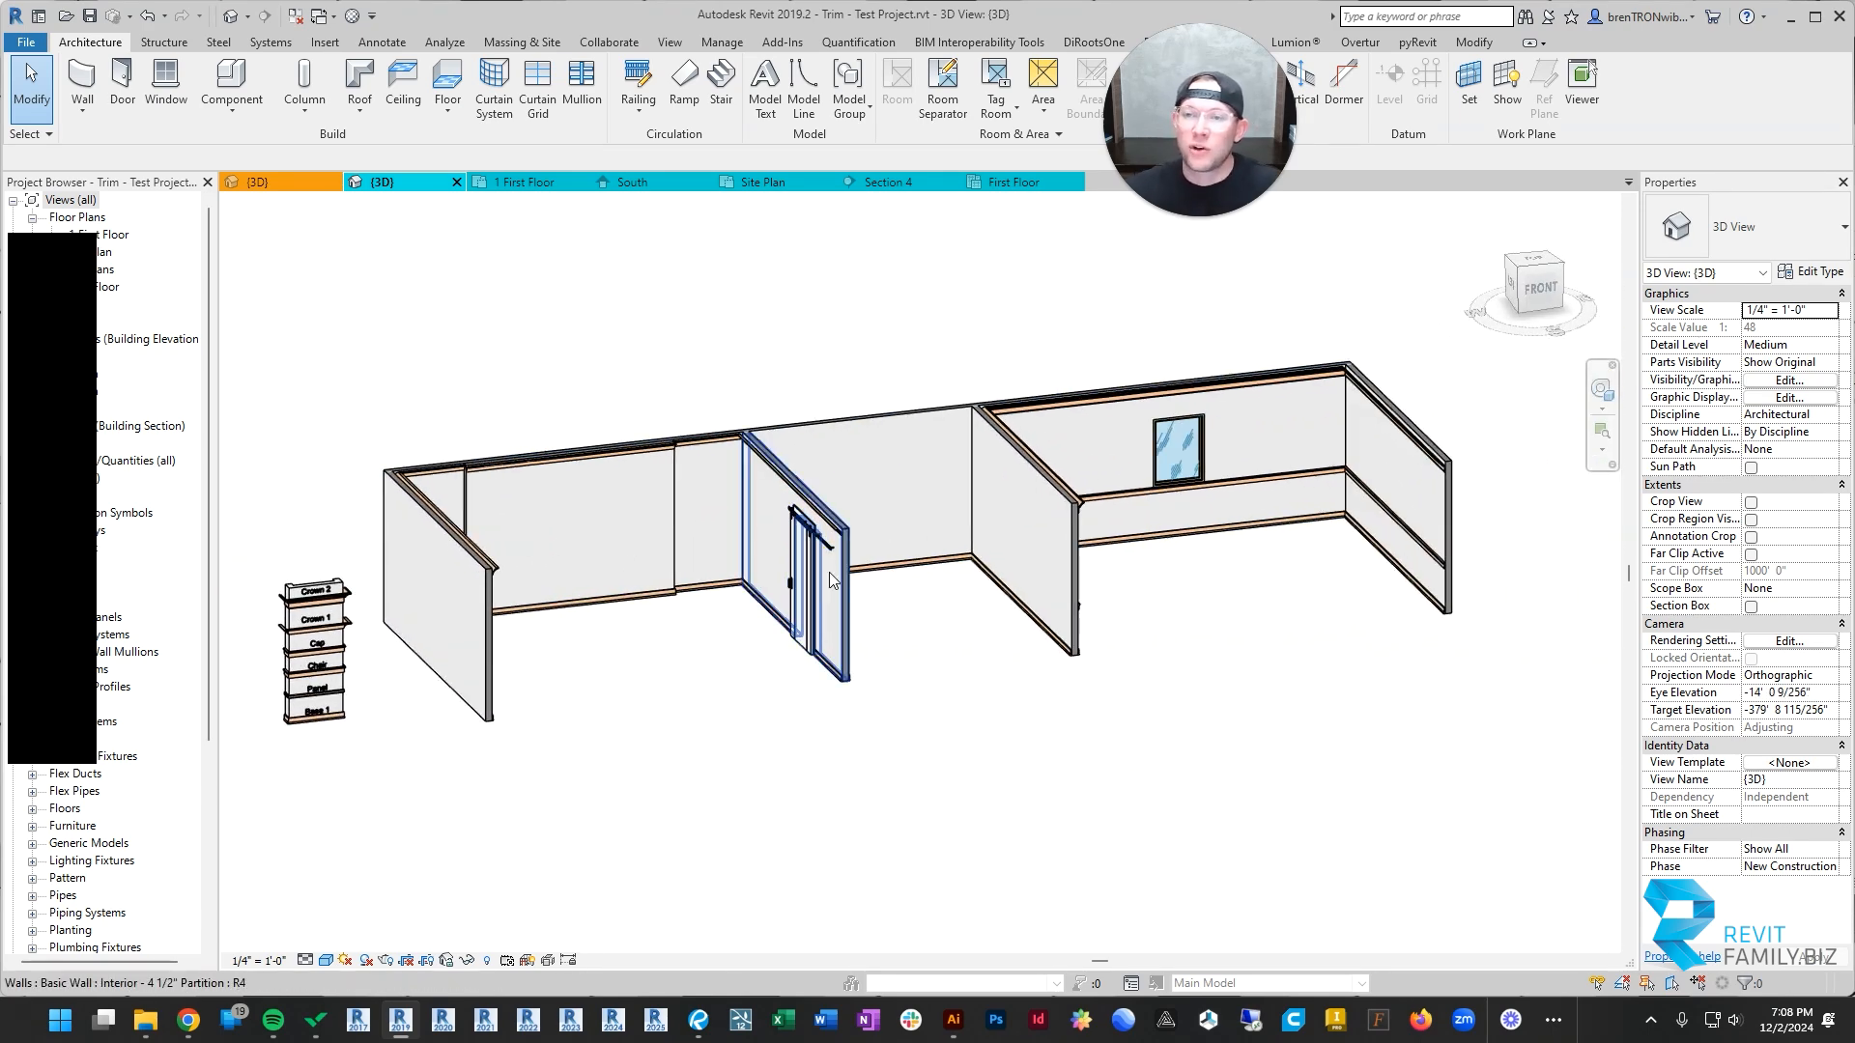